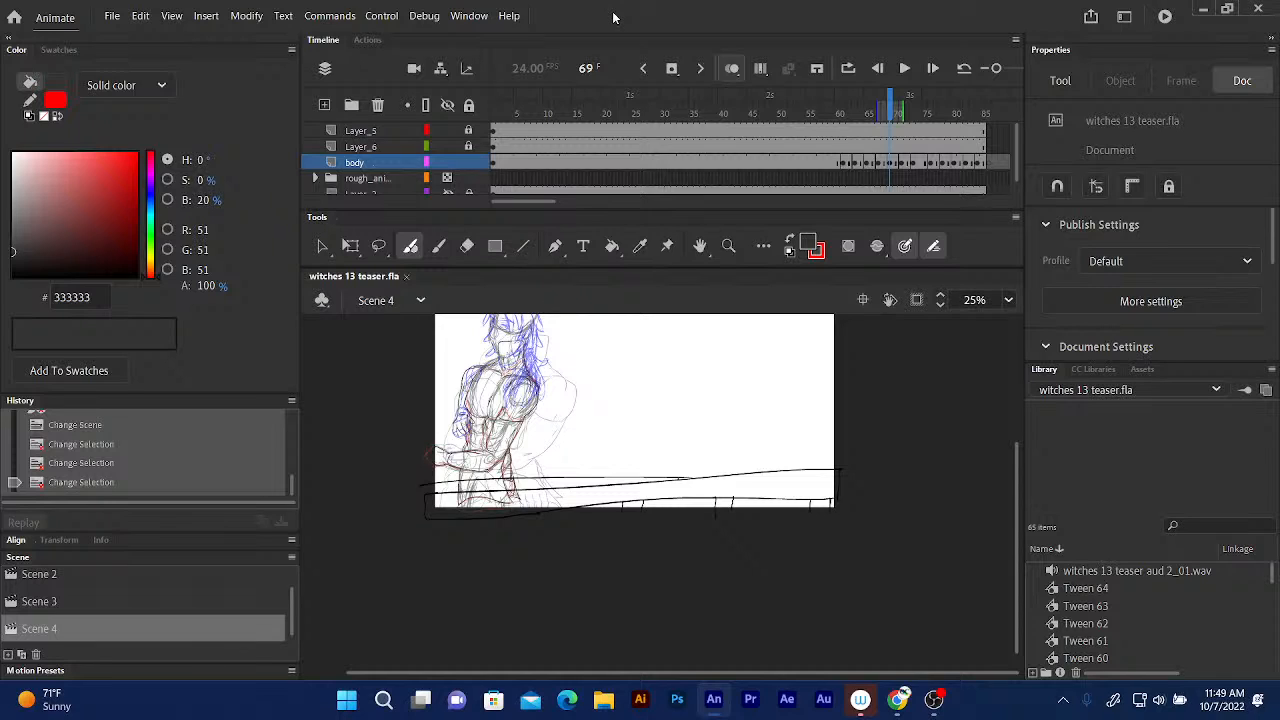
# Toggle the Mic/Aux audio mute in OBS and return to Animate.
pyautogui.moveTo(292, 601); pyautogui.dragTo(292, 608)
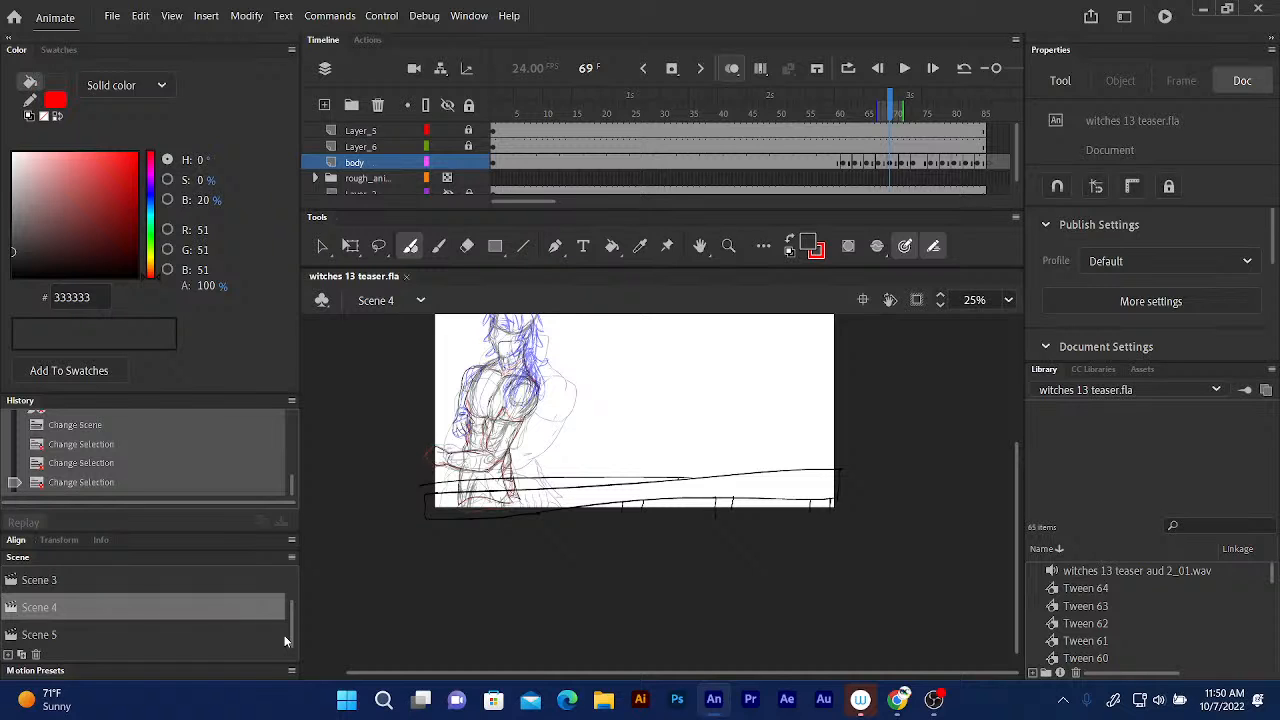
pyautogui.click(933, 698)
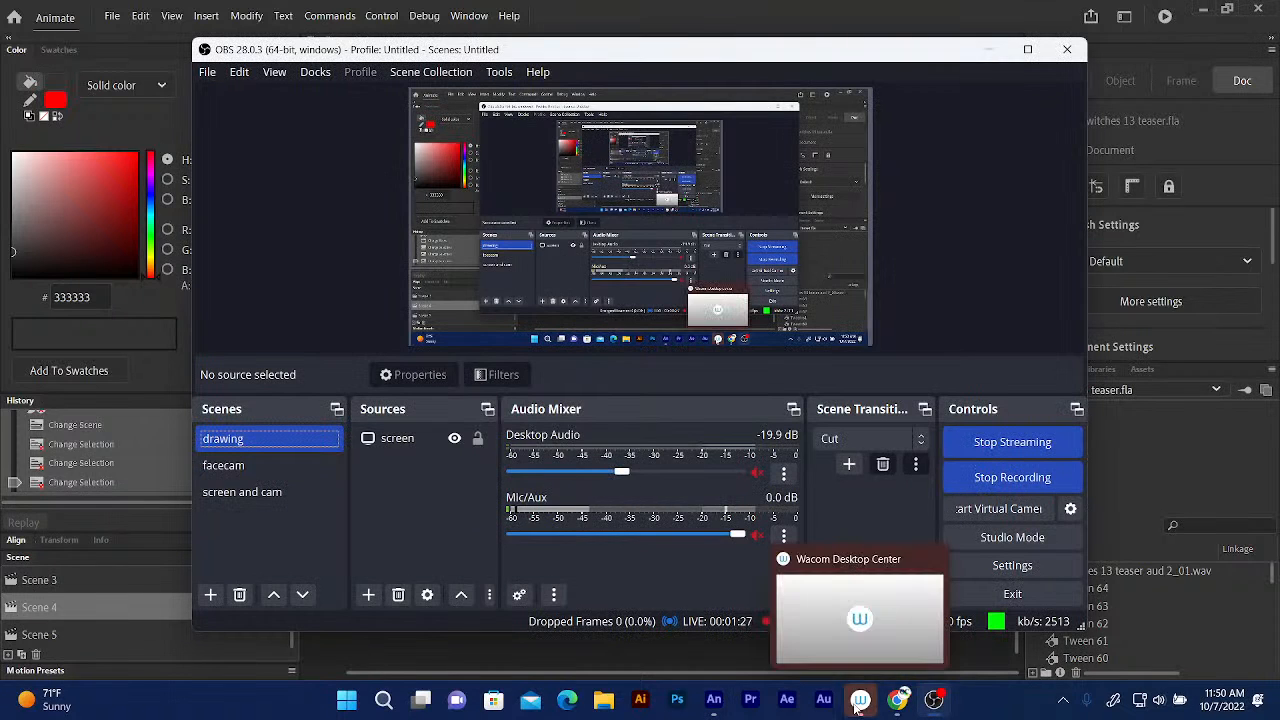
pyautogui.click(755, 537)
pyautogui.click(598, 22)
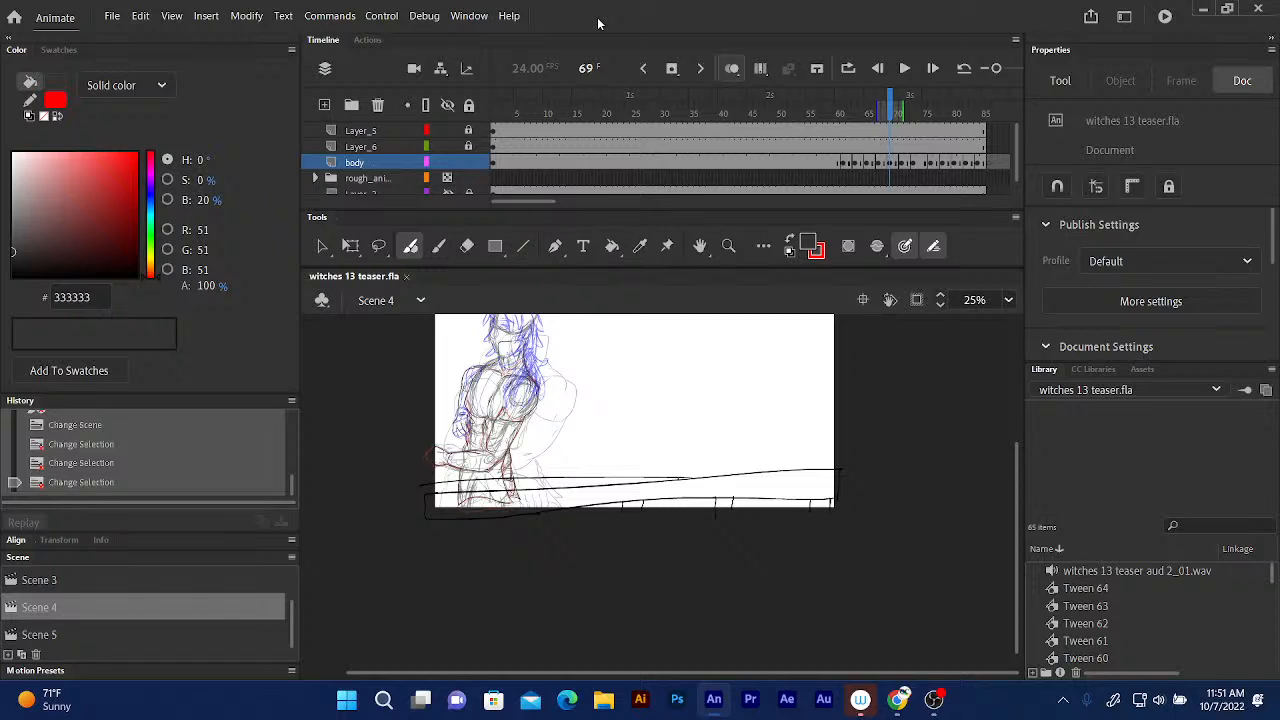
# Review the character's turning poses between frames 69 and 76 of Scene 4 and play the scene.
pyautogui.hotkey('ctrl', '=')
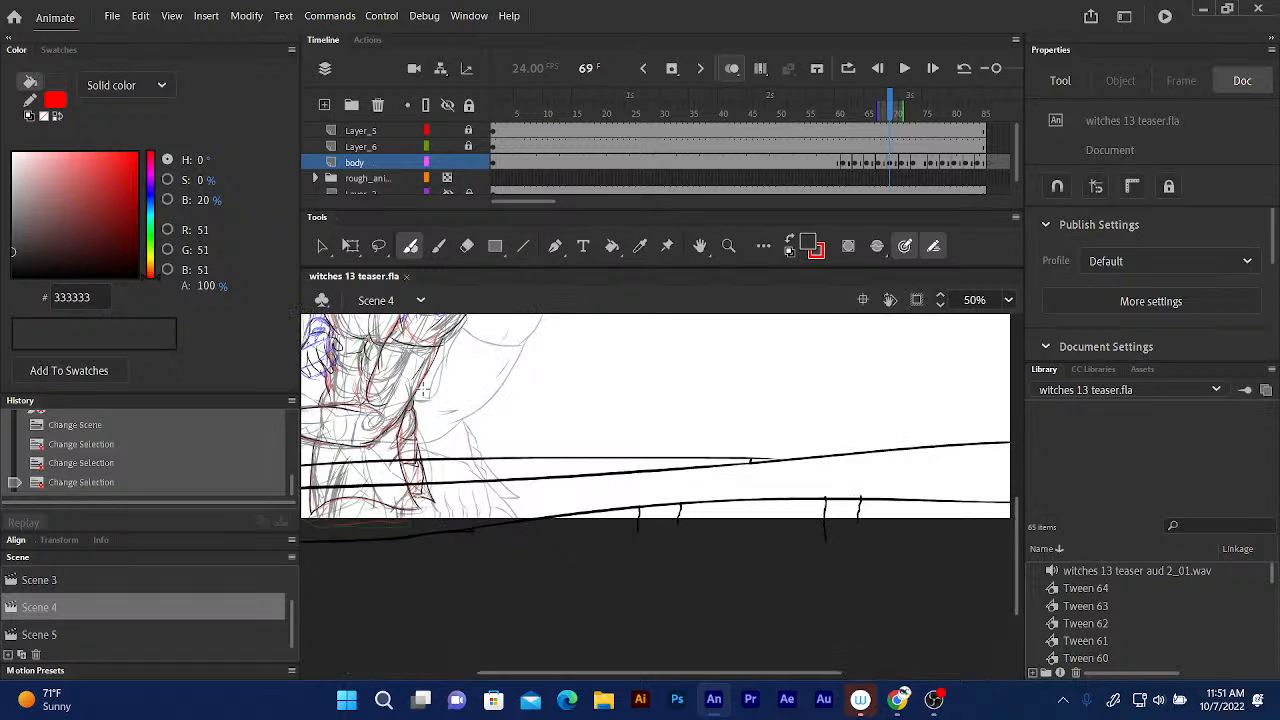
pyautogui.scroll(3, 655, 470)
pyautogui.scroll(5, 655, 490)
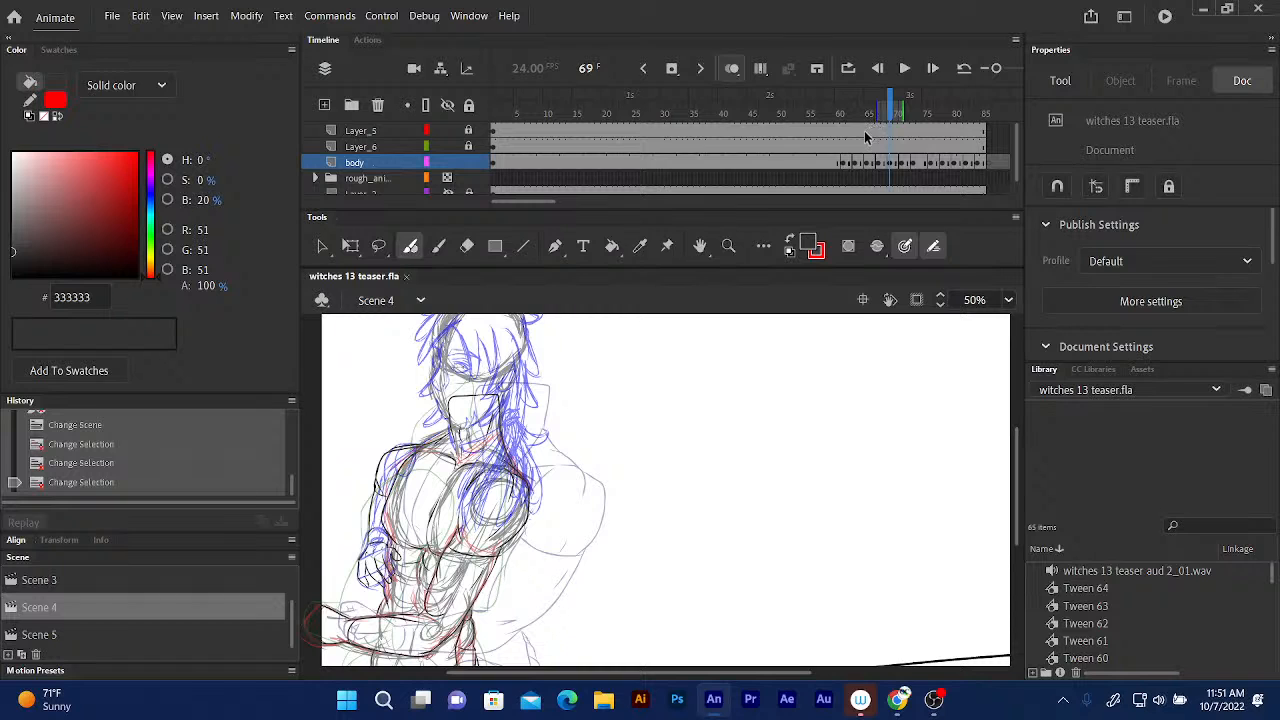
pyautogui.click(901, 108)
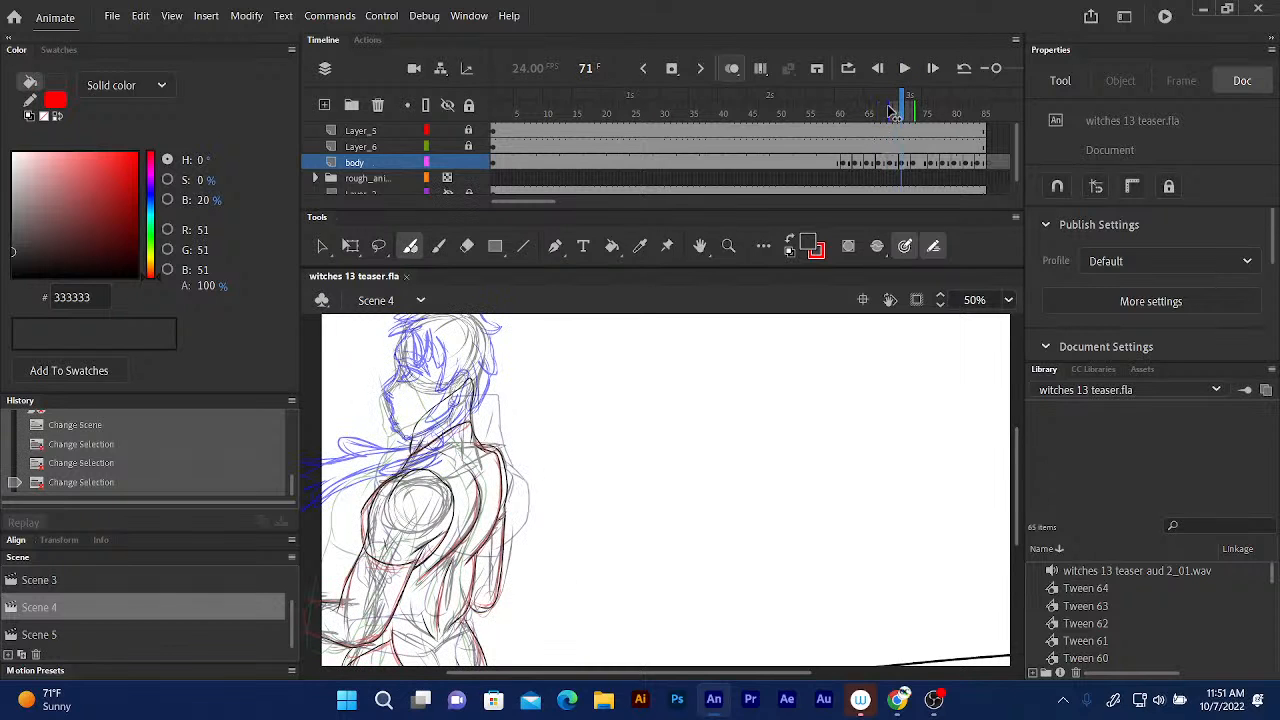
pyautogui.press('.')
pyautogui.press('.')
pyautogui.press('.')
pyautogui.press('.')
pyautogui.press('.')
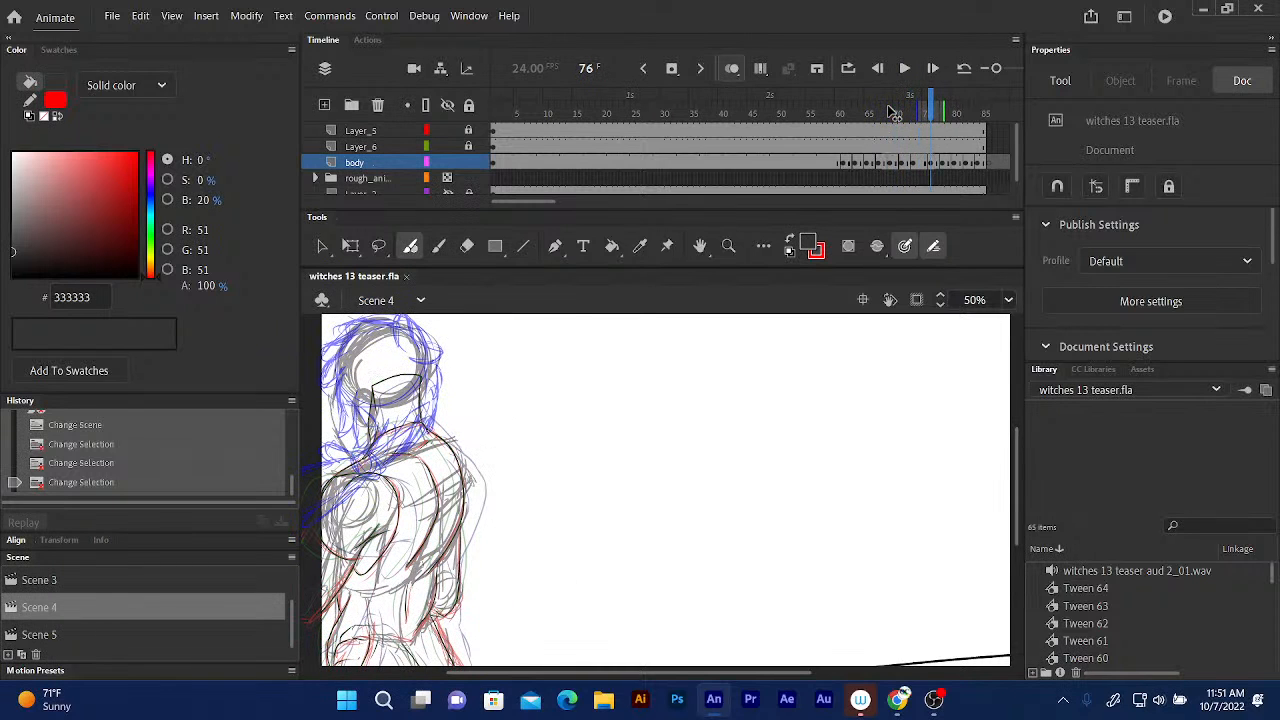
pyautogui.press('Return')
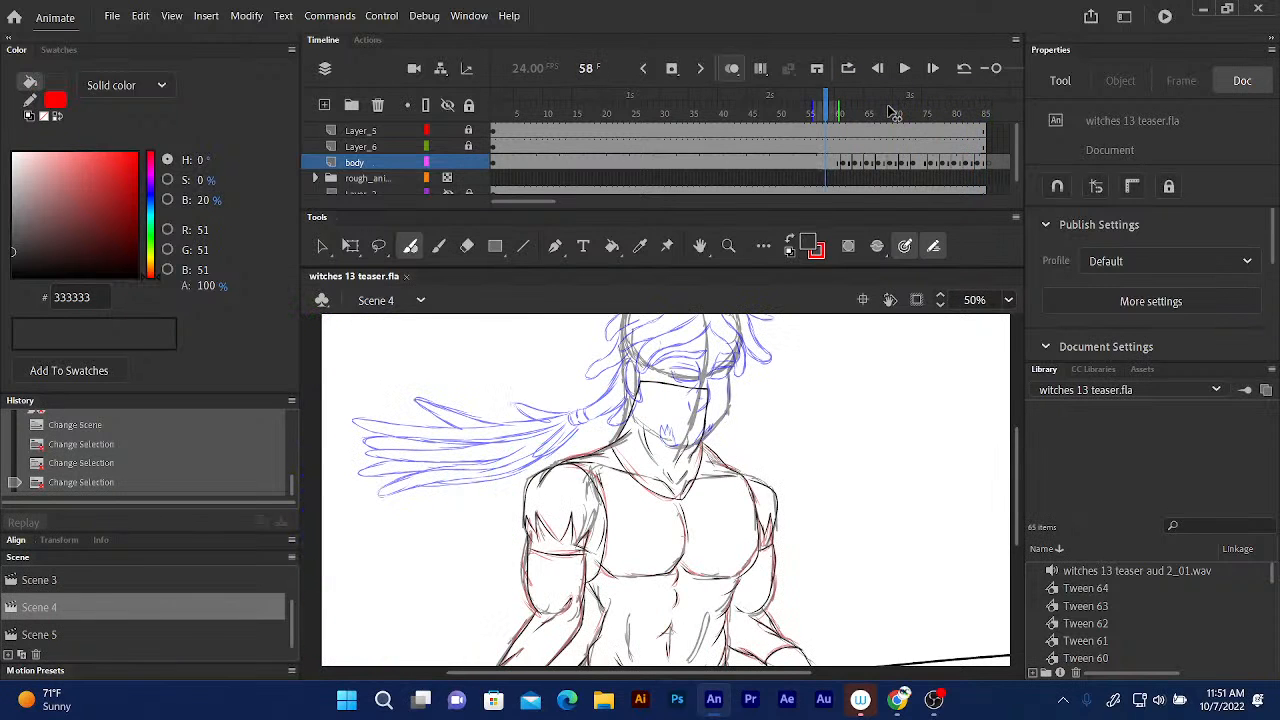
# Add a new layer directly above the body layer and name it head.
pyautogui.moveTo(825, 108)
pyautogui.mouseDown()
pyautogui.moveTo(698, 112)
pyautogui.moveTo(521, 152)
pyautogui.mouseUp()
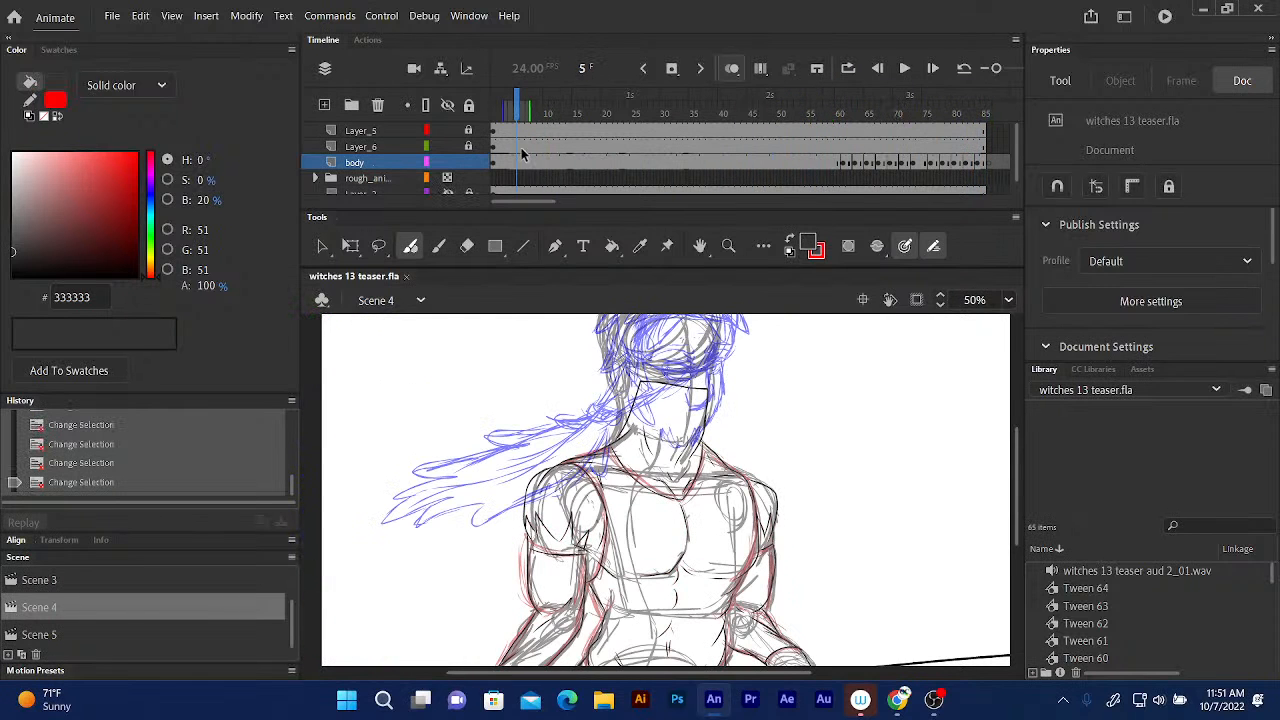
pyautogui.click(324, 105)
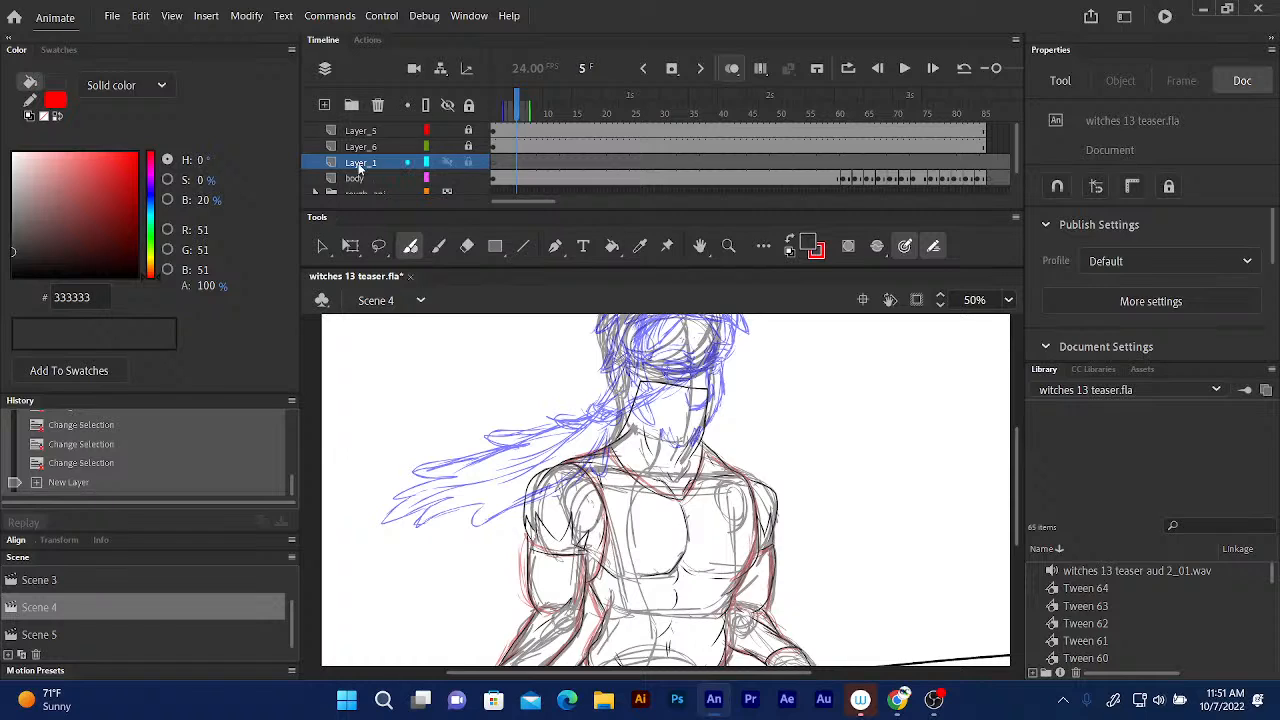
pyautogui.doubleClick(361, 165)
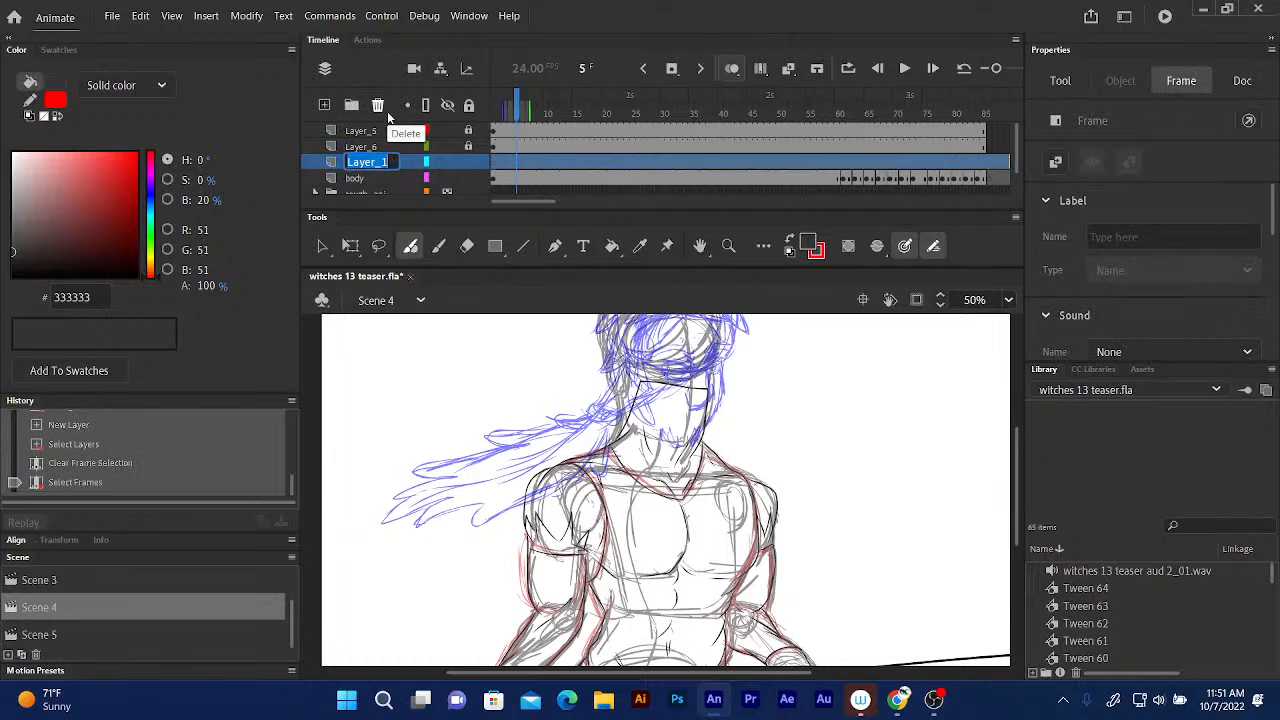
pyautogui.write('head')
pyautogui.press('Return')
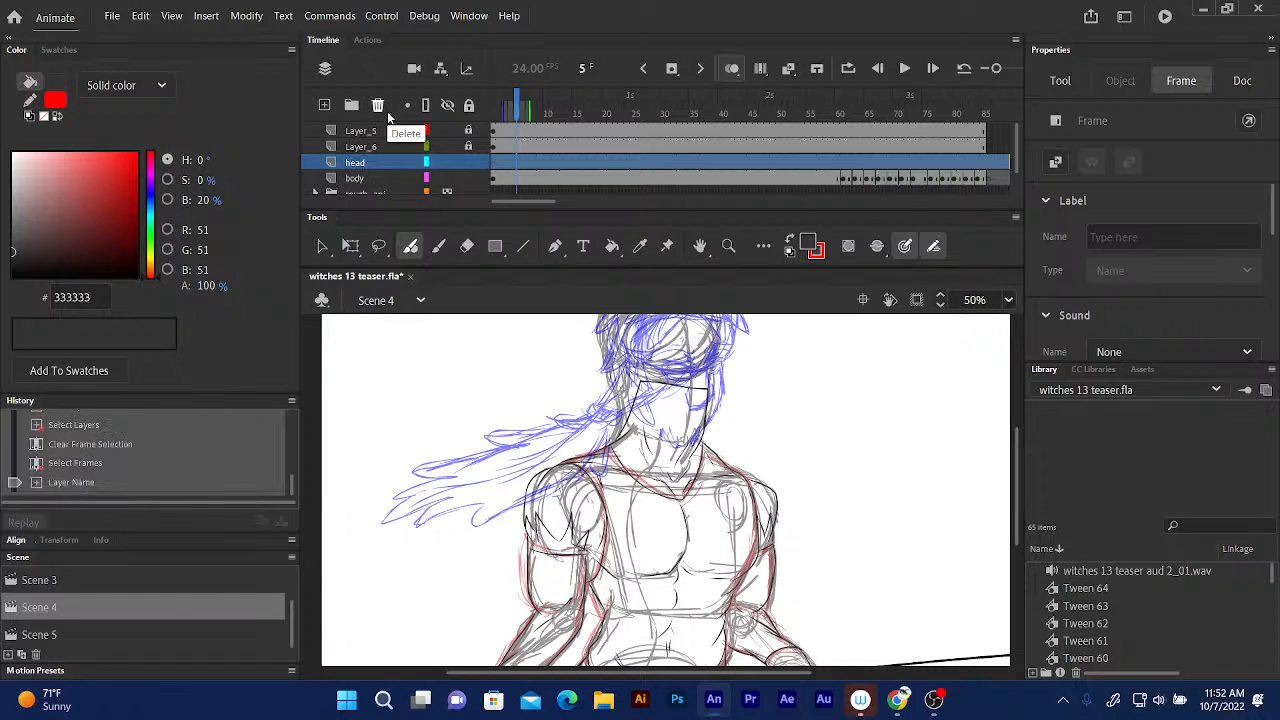
# Insert keyframes on the head layer at frames 61 and 63.
pyautogui.click(515, 107)
pyautogui.press('Return')
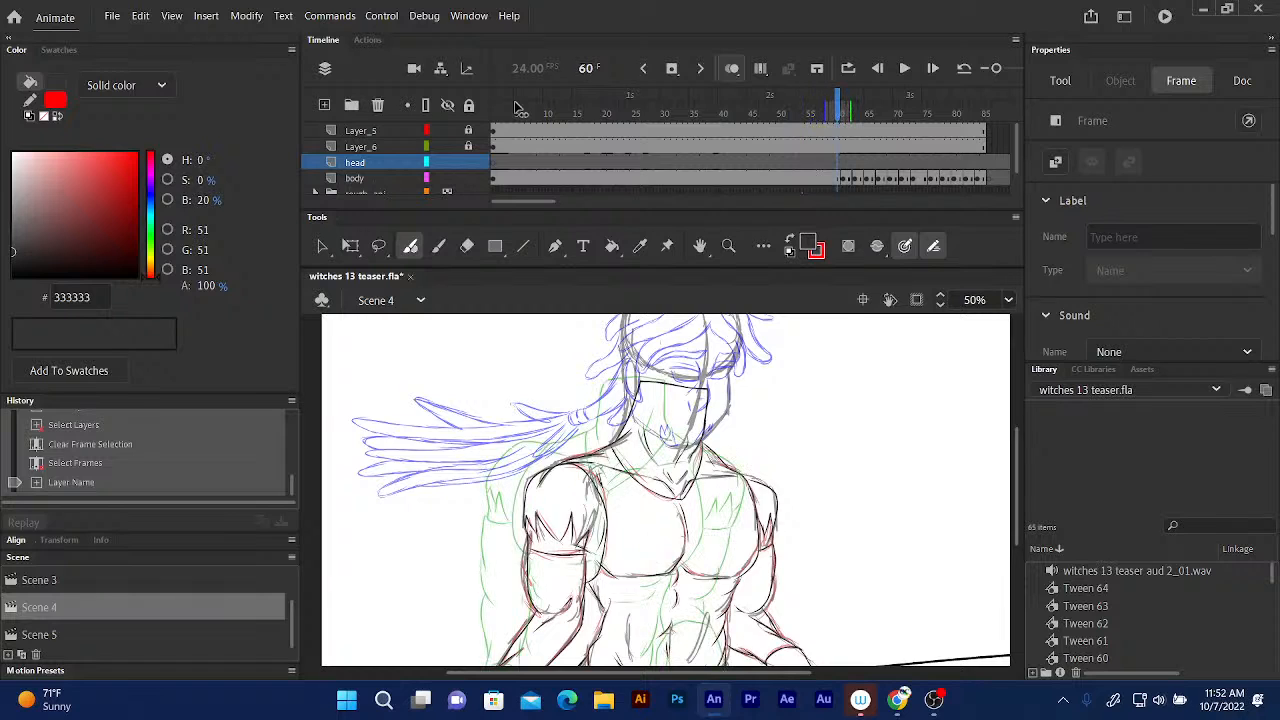
pyautogui.press('Return')
pyautogui.click(671, 68)
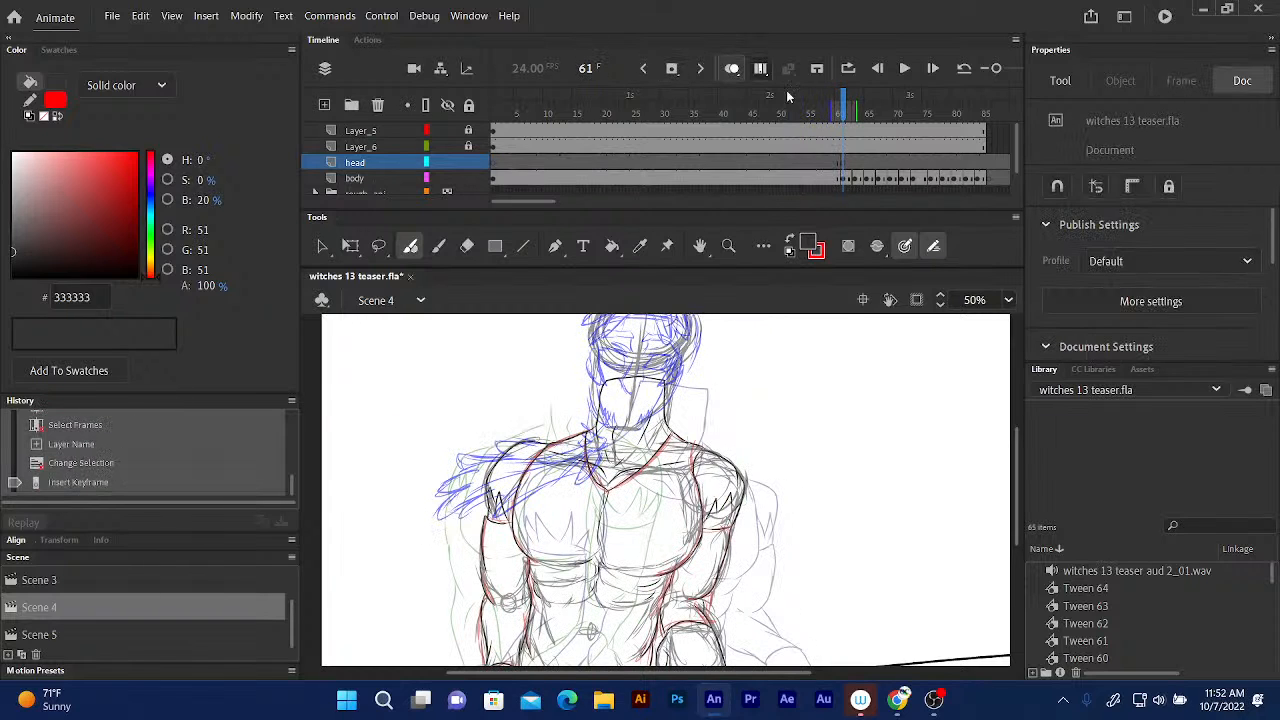
pyautogui.click(845, 110)
pyautogui.click(845, 112)
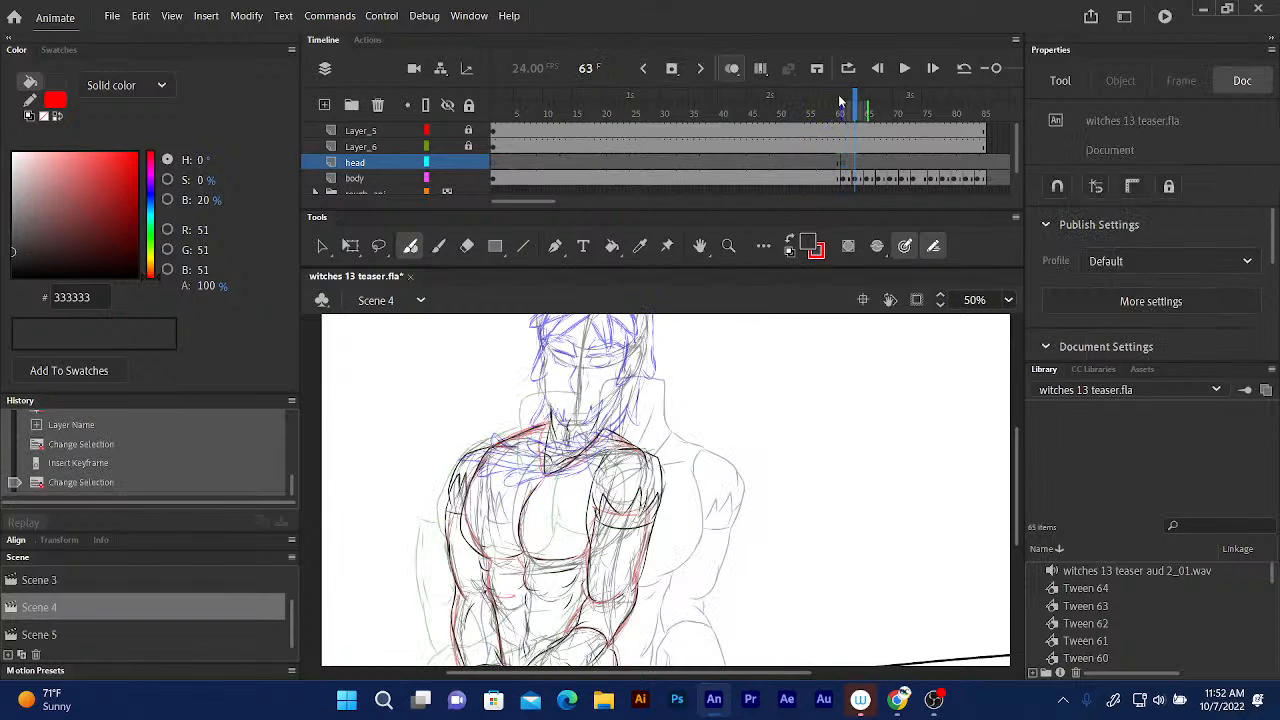
pyautogui.click(671, 68)
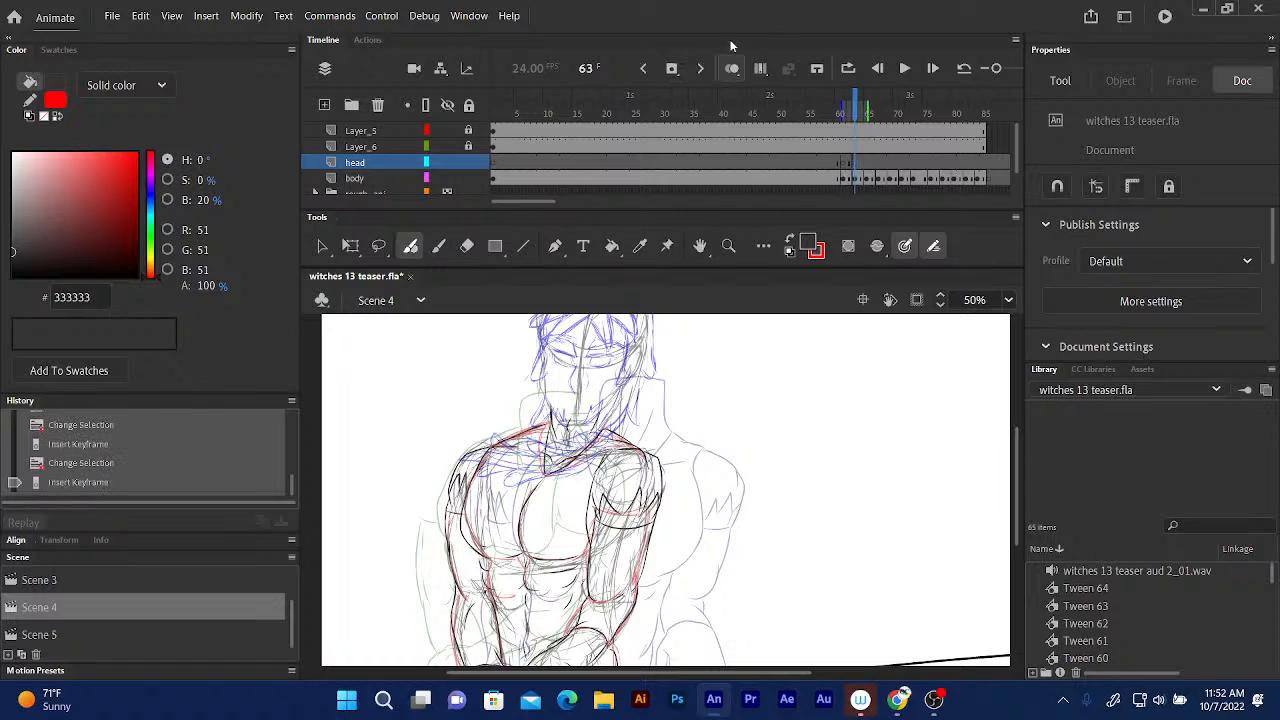
# Insert keyframes on the head layer at frames 65, 67 and 69.
pyautogui.click(866, 110)
pyautogui.click(671, 68)
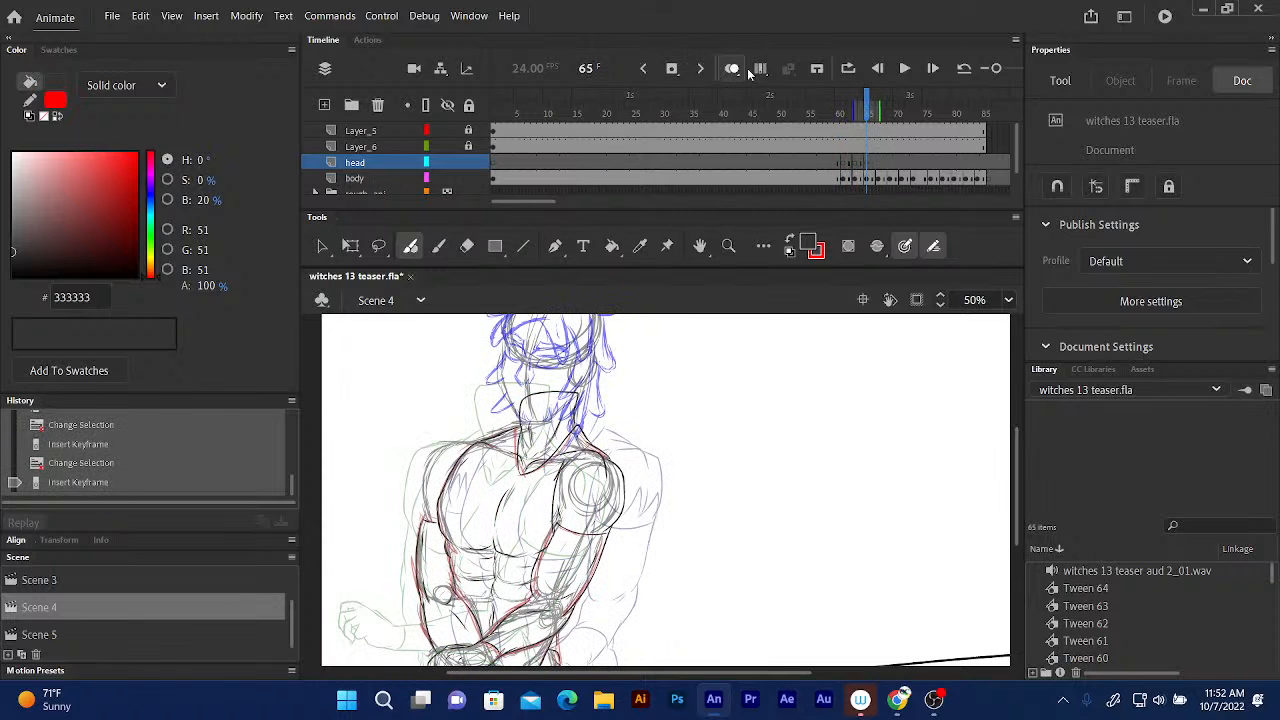
pyautogui.click(878, 110)
pyautogui.click(671, 68)
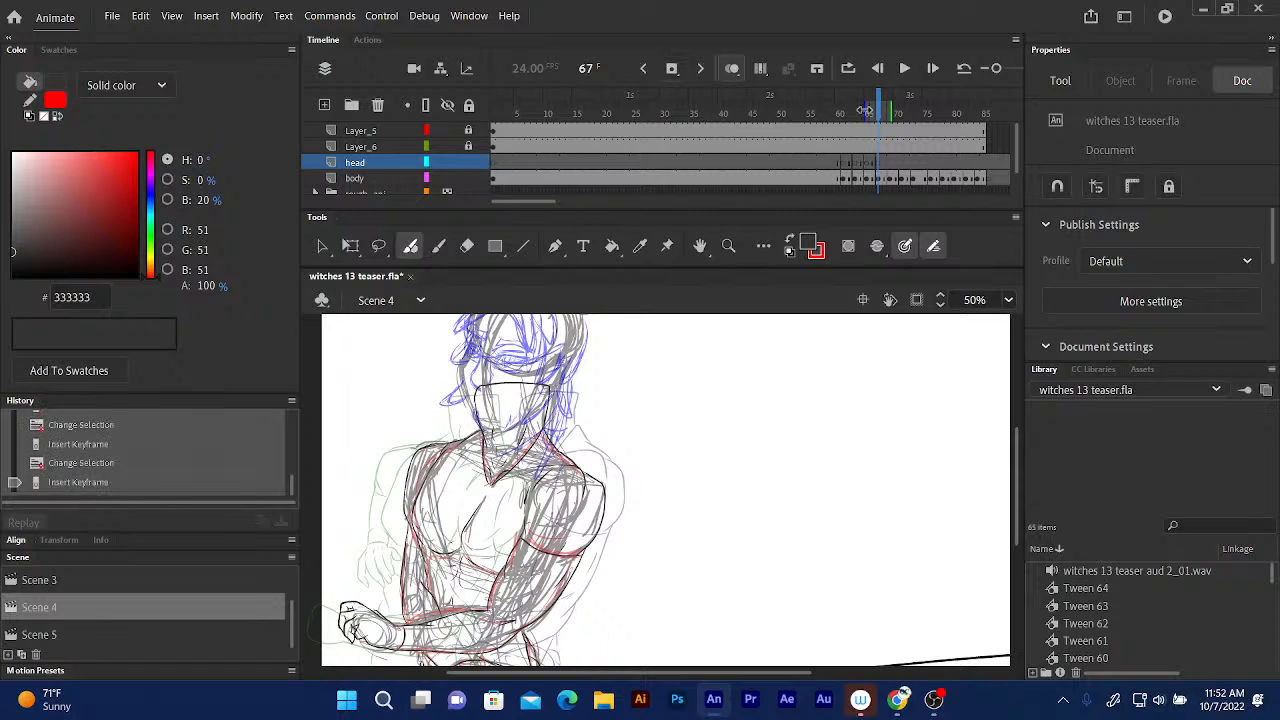
pyautogui.click(890, 110)
pyautogui.click(671, 68)
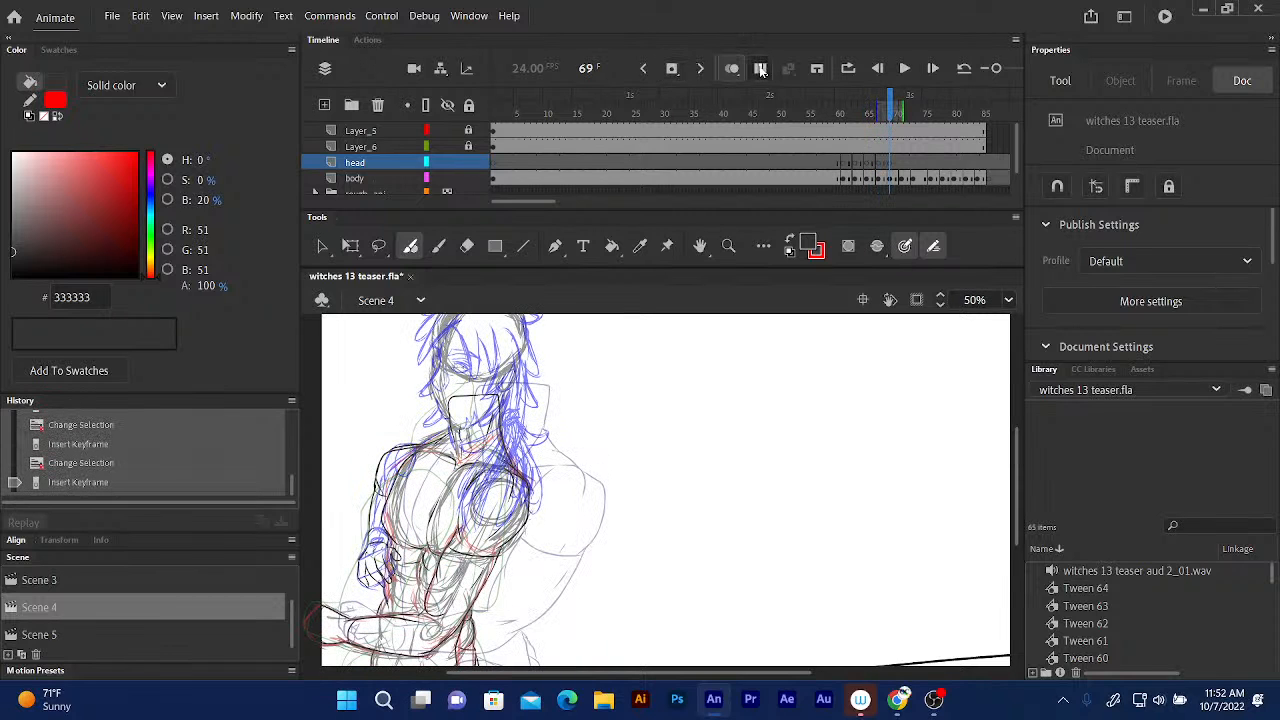
# Insert keyframes on the head layer at frames 71, 73 and 76.
pyautogui.click(903, 113)
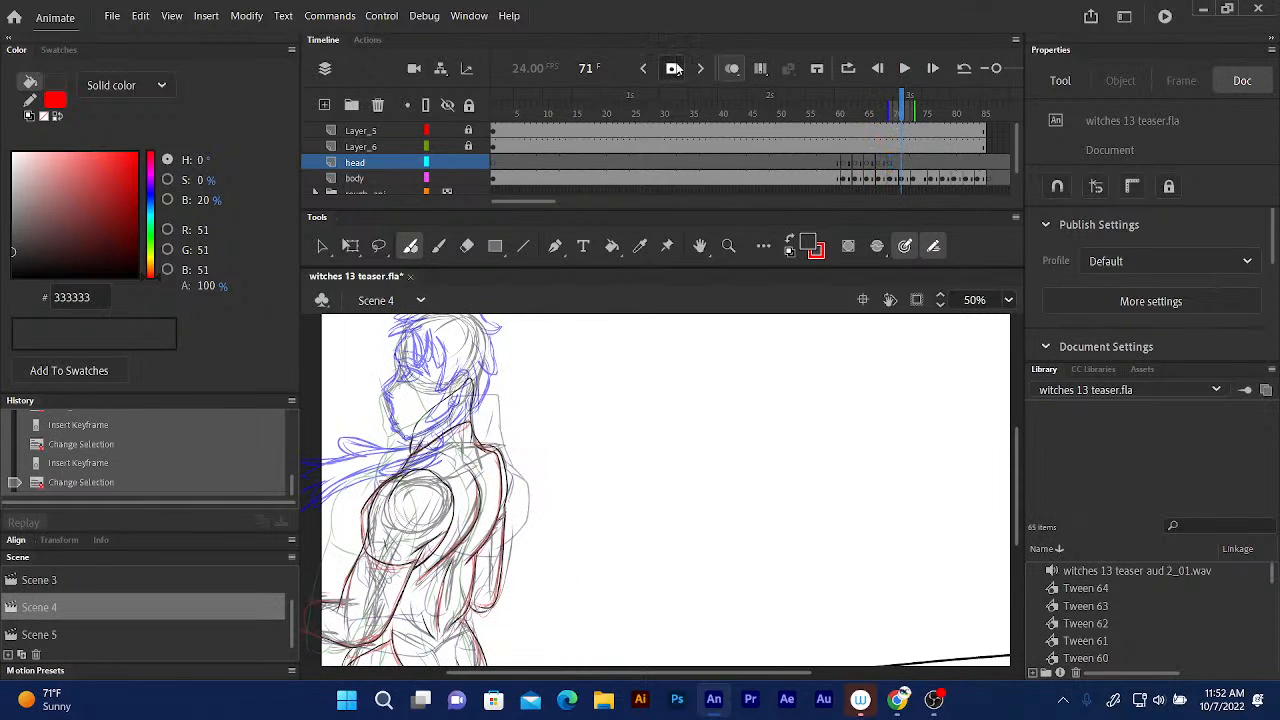
pyautogui.click(671, 68)
pyautogui.click(914, 113)
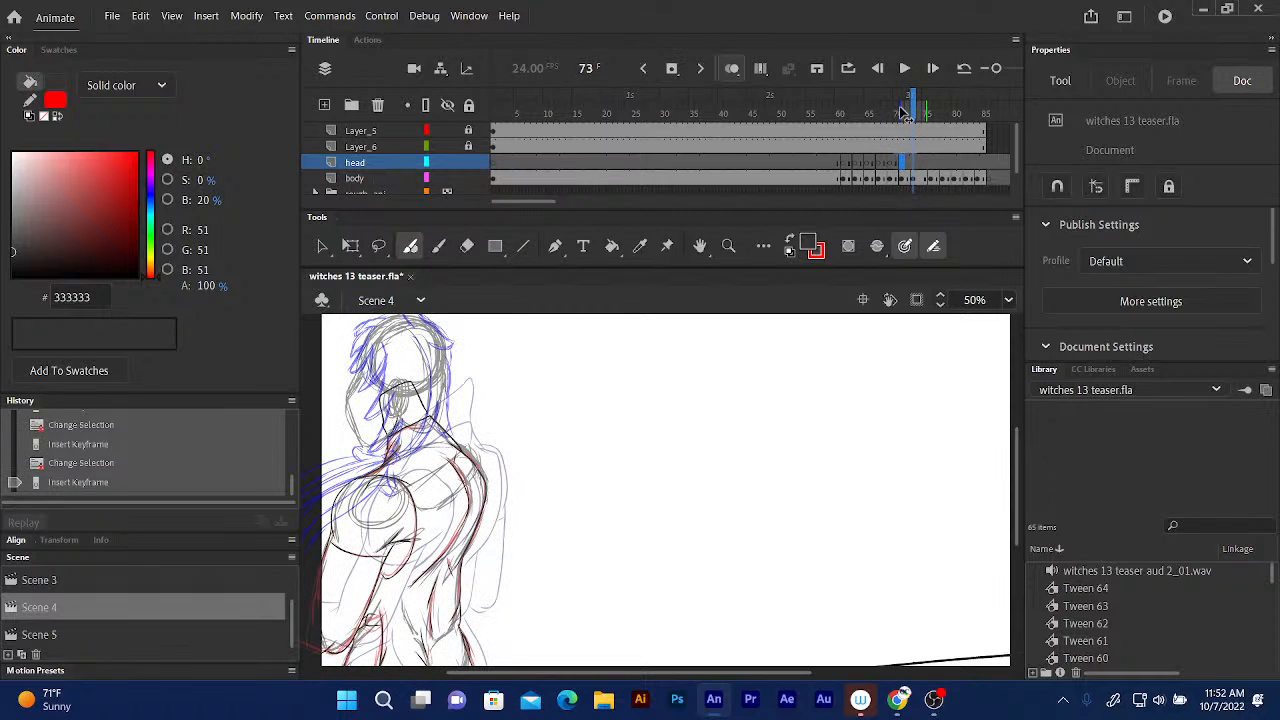
pyautogui.click(671, 68)
pyautogui.click(932, 113)
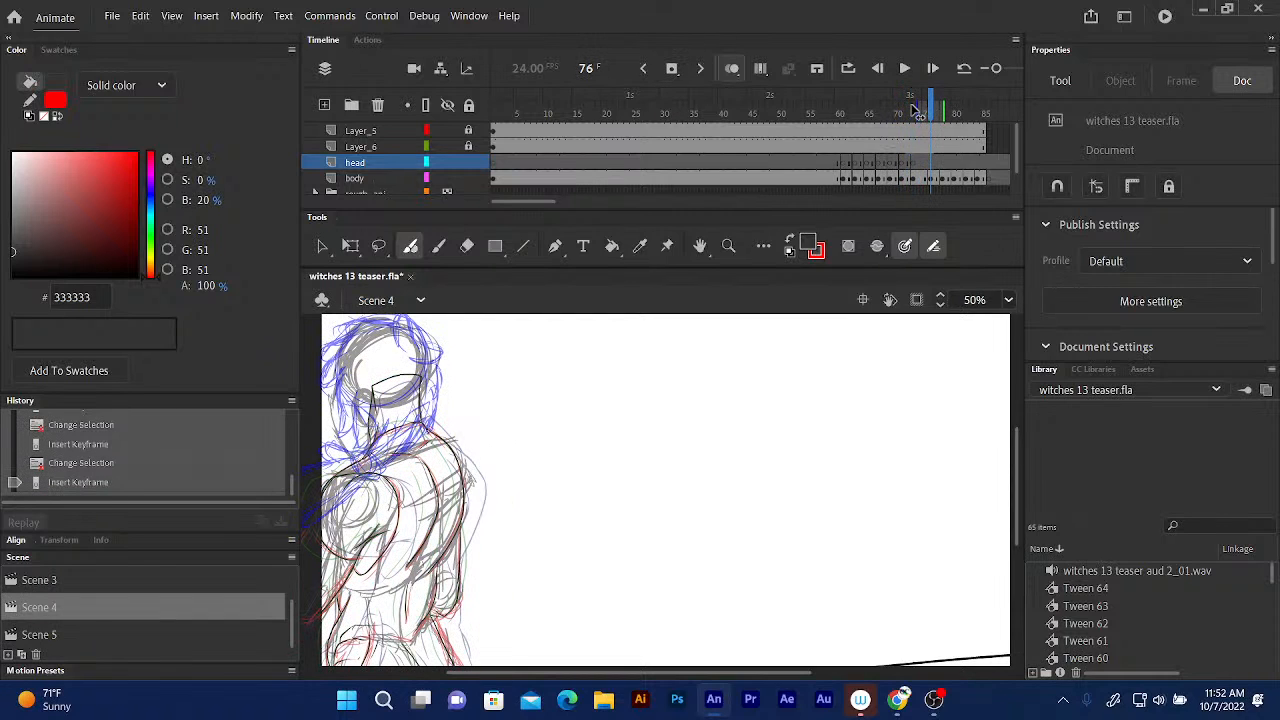
pyautogui.click(671, 68)
# Go to frame 43 on the head layer and display the Fluid Brush tool's properties.
pyautogui.click(740, 110)
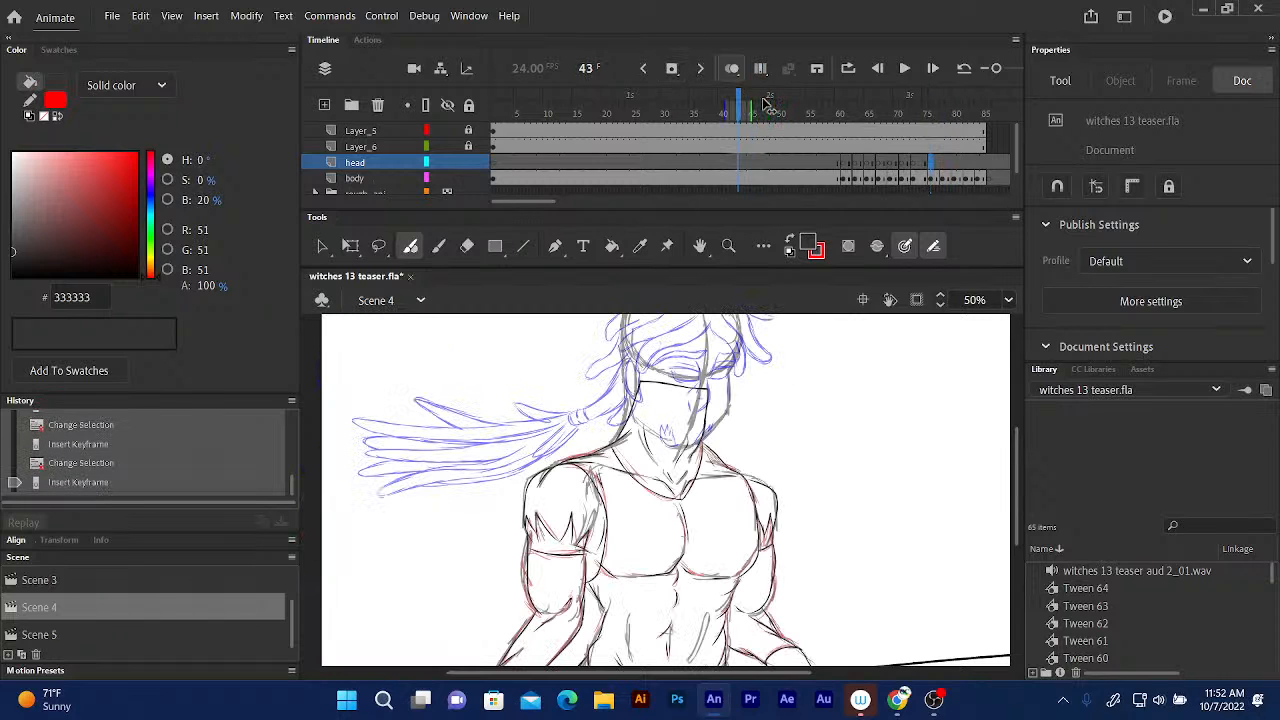
pyautogui.click(743, 106)
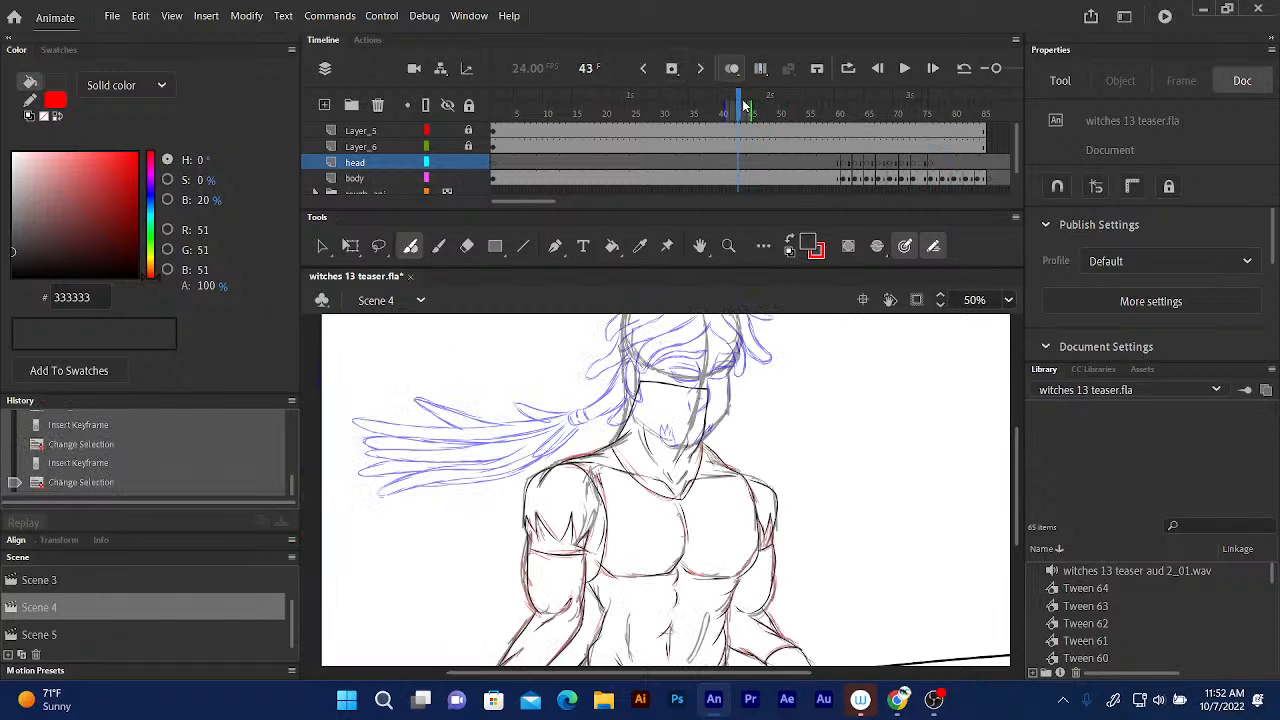
pyautogui.hotkey('ctrl', '=')
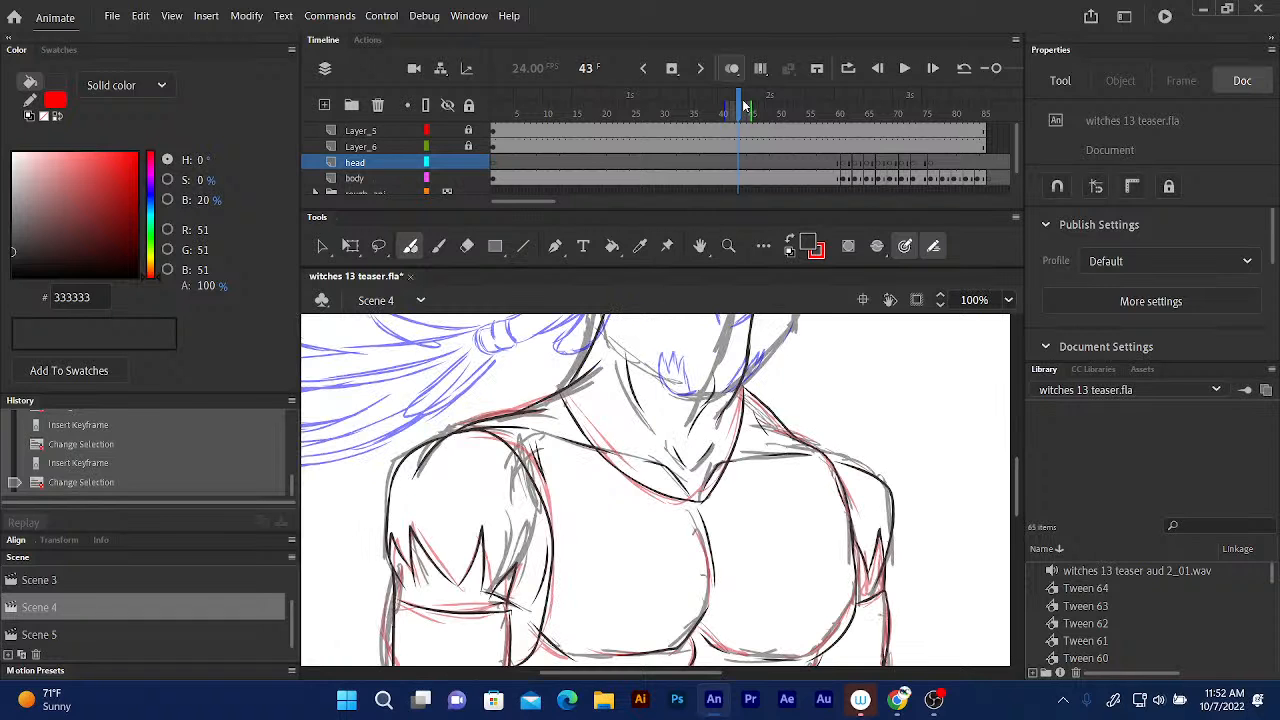
pyautogui.scroll(5, 548, 498)
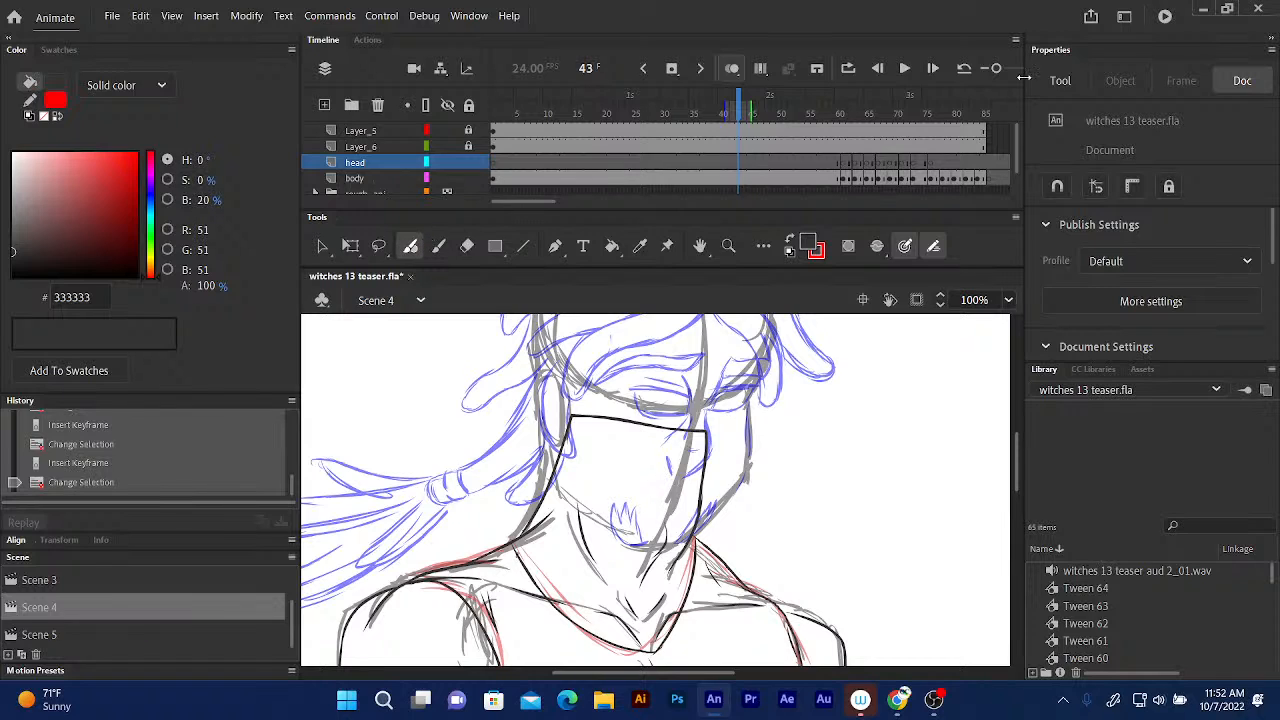
pyautogui.click(1060, 80)
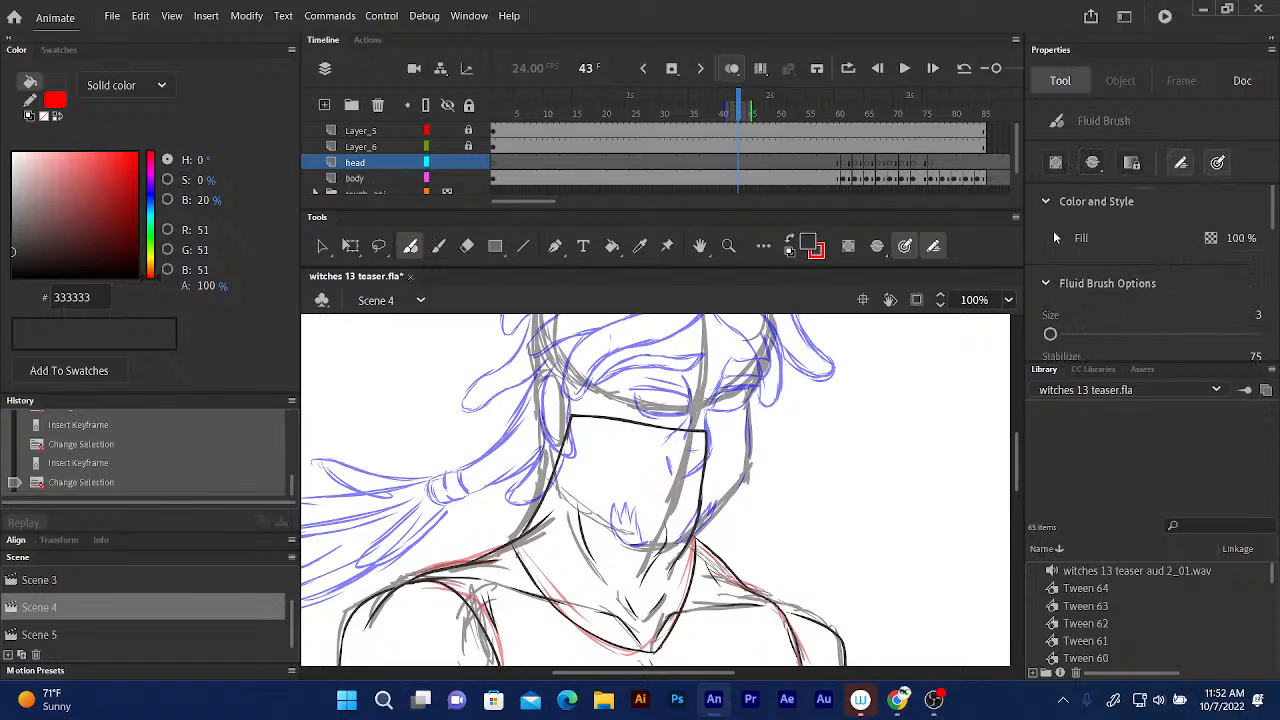
pyautogui.press('[')
pyautogui.moveTo(746, 468); pyautogui.dragTo(724, 506)
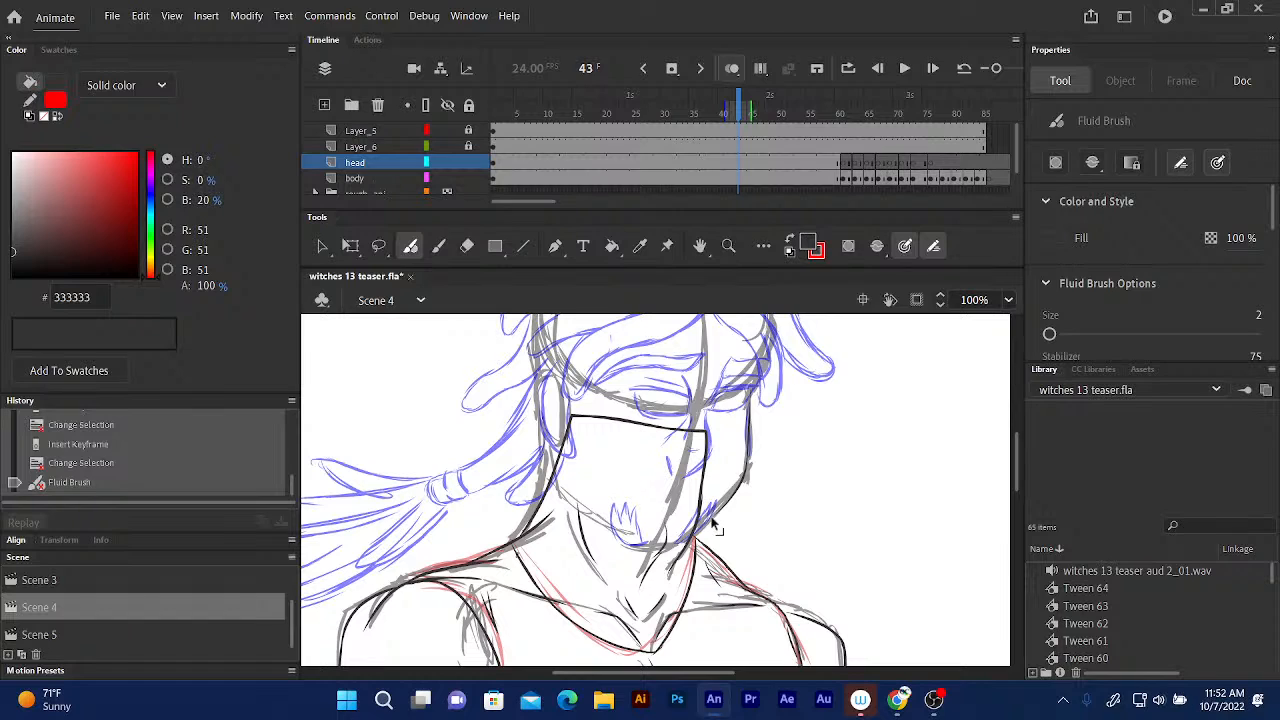
pyautogui.hotkey('ctrl', 'z')
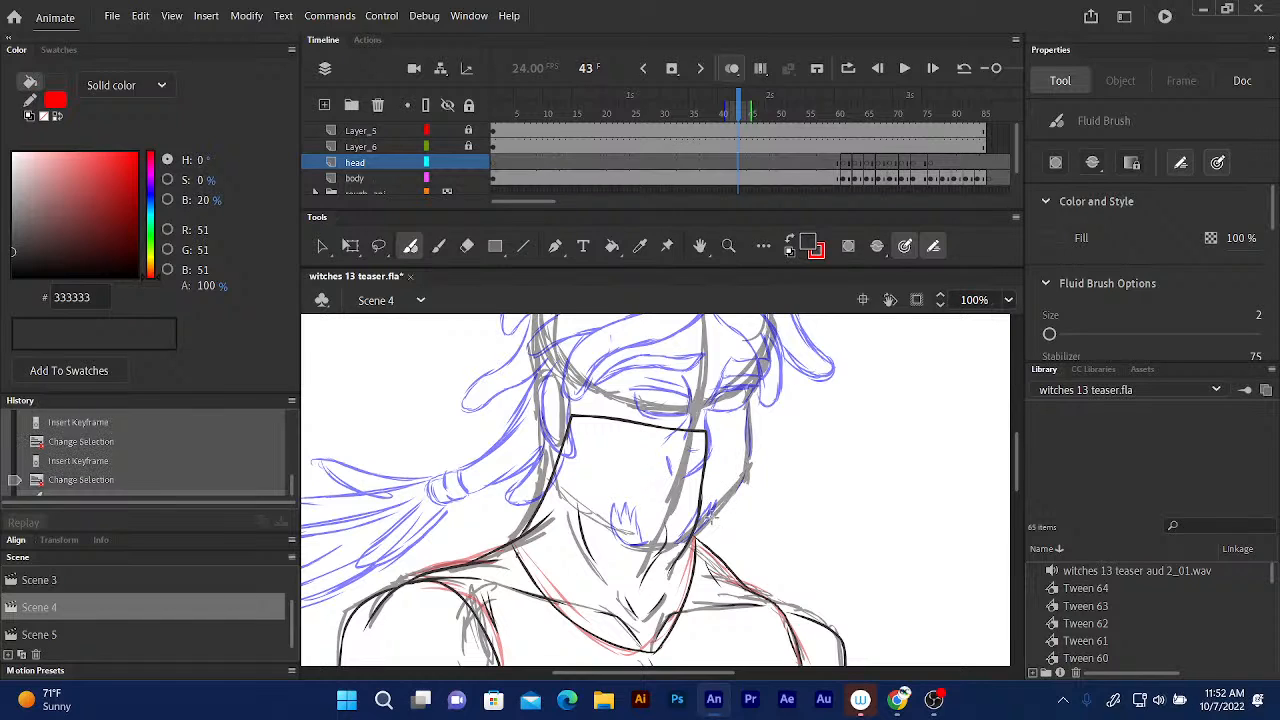
# Set the Fluid Brush size to 4 and ink the side of the face, the chin, the jawline and the ear over the rough sketch.
pyautogui.press(']')
pyautogui.moveTo(748, 383)
pyautogui.mouseDown()
pyautogui.moveTo(750, 436)
pyautogui.moveTo(728, 505)
pyautogui.moveTo(690, 540)
pyautogui.moveTo(625, 540)
pyautogui.mouseUp()
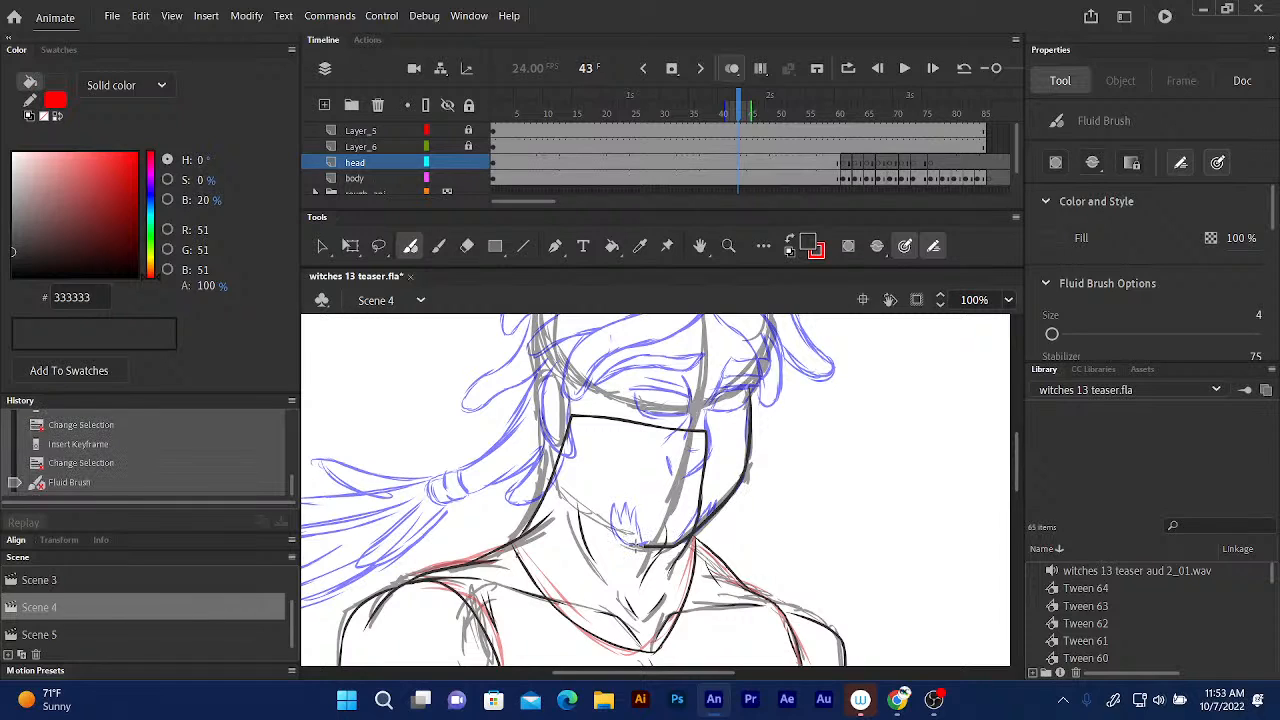
pyautogui.moveTo(624, 540)
pyautogui.mouseDown()
pyautogui.moveTo(554, 484)
pyautogui.moveTo(566, 450)
pyautogui.mouseUp()
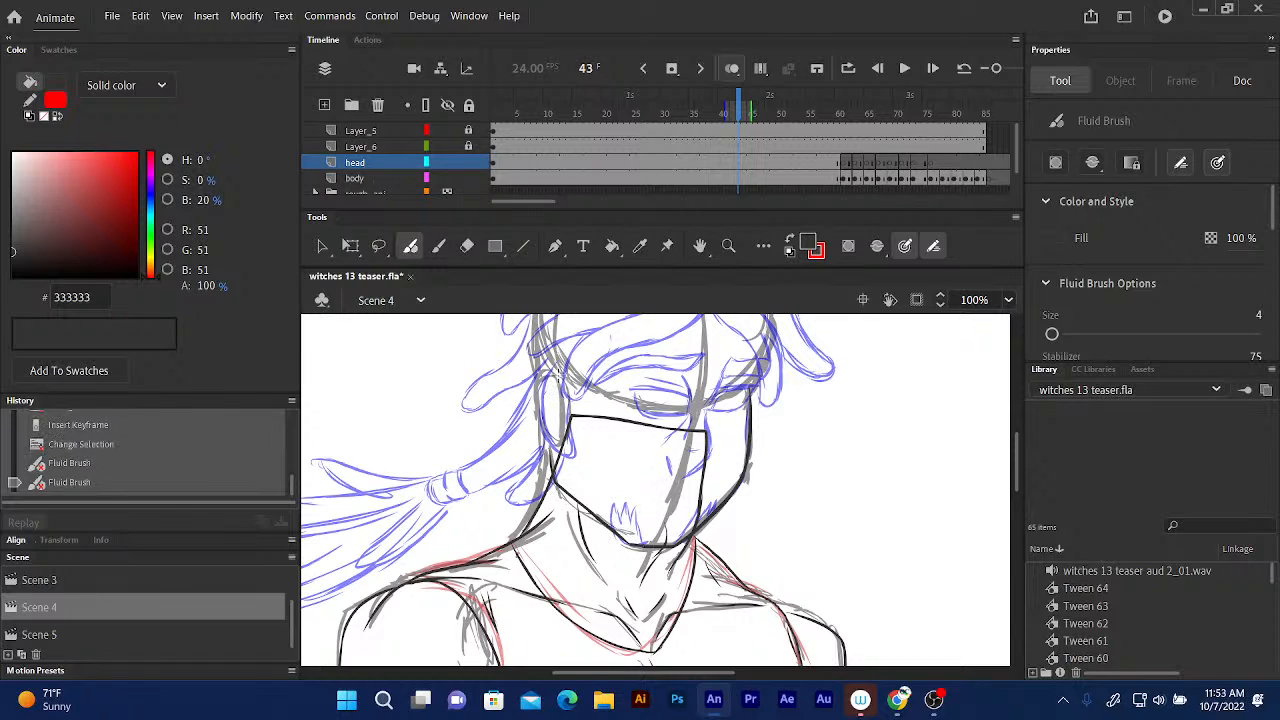
pyautogui.moveTo(555, 372); pyautogui.dragTo(549, 452)
# Ink the skull outline around the top of the head down to the ear, and play the scene from frame 43.
pyautogui.moveTo(647, 340); pyautogui.dragTo(652, 465)
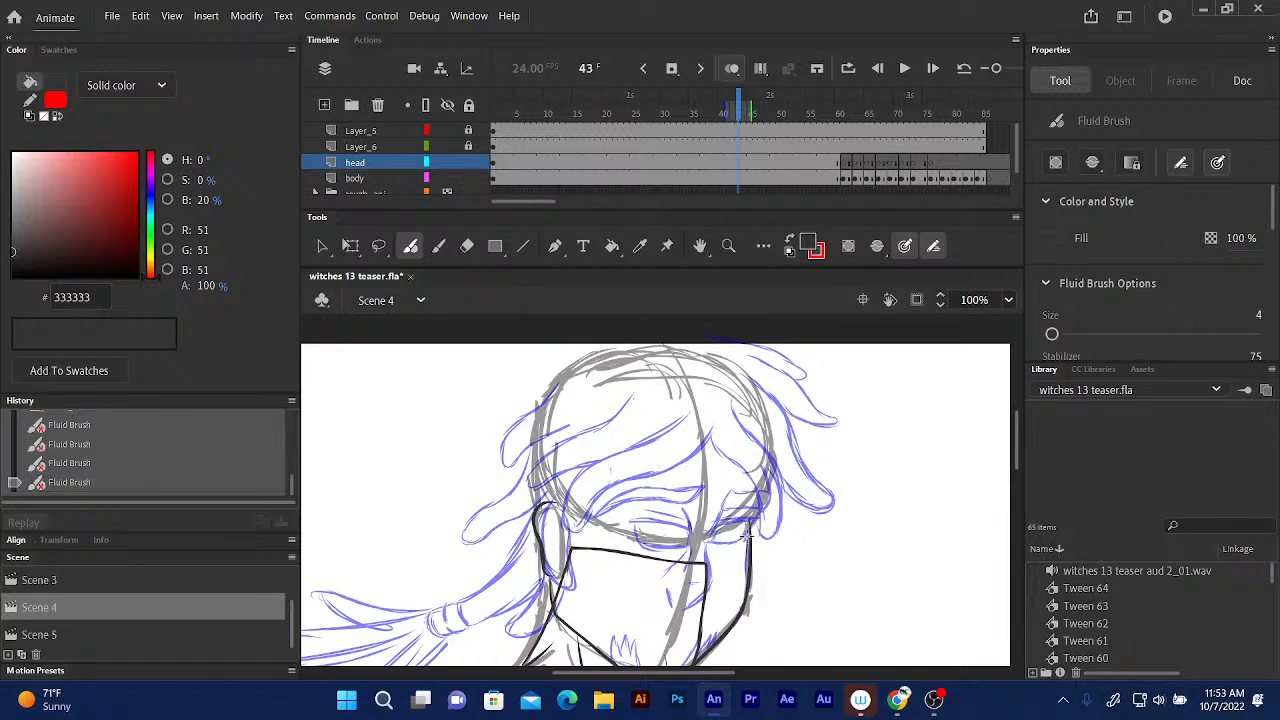
pyautogui.moveTo(748, 530)
pyautogui.mouseDown()
pyautogui.moveTo(773, 422)
pyautogui.moveTo(700, 341)
pyautogui.moveTo(598, 347)
pyautogui.moveTo(538, 398)
pyautogui.moveTo(541, 507)
pyautogui.mouseUp()
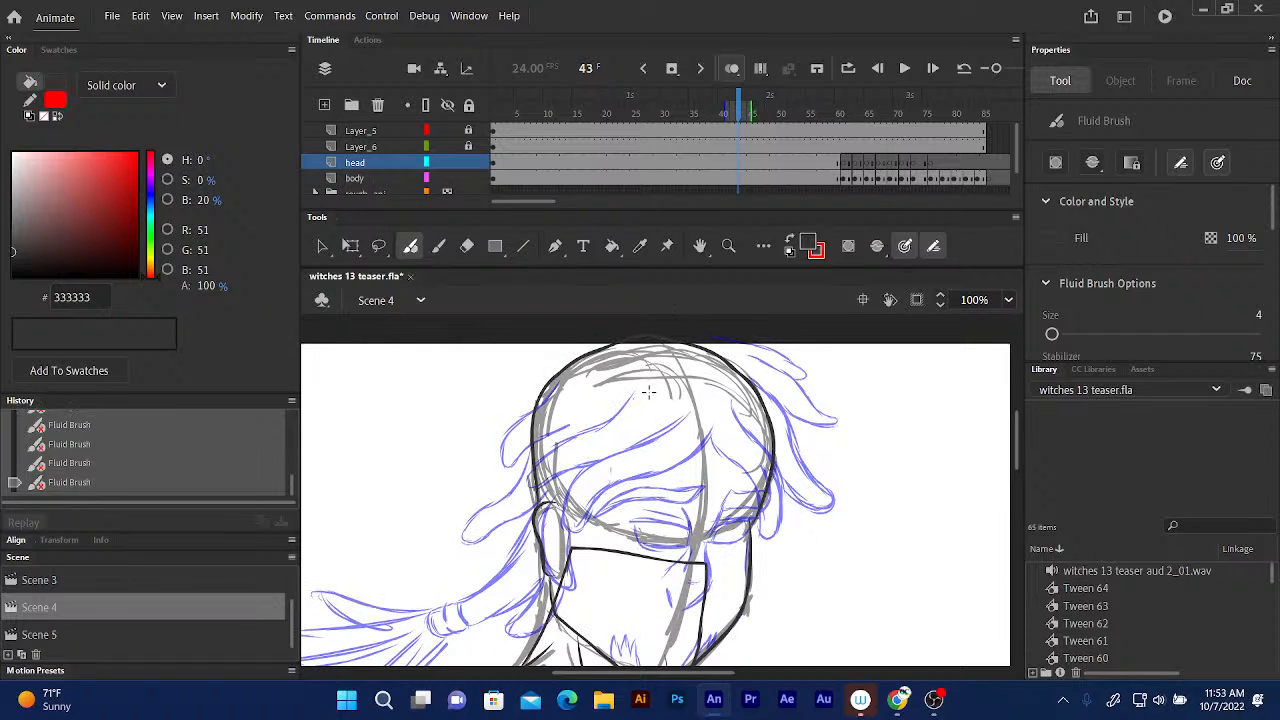
pyautogui.moveTo(640, 398); pyautogui.dragTo(614, 313)
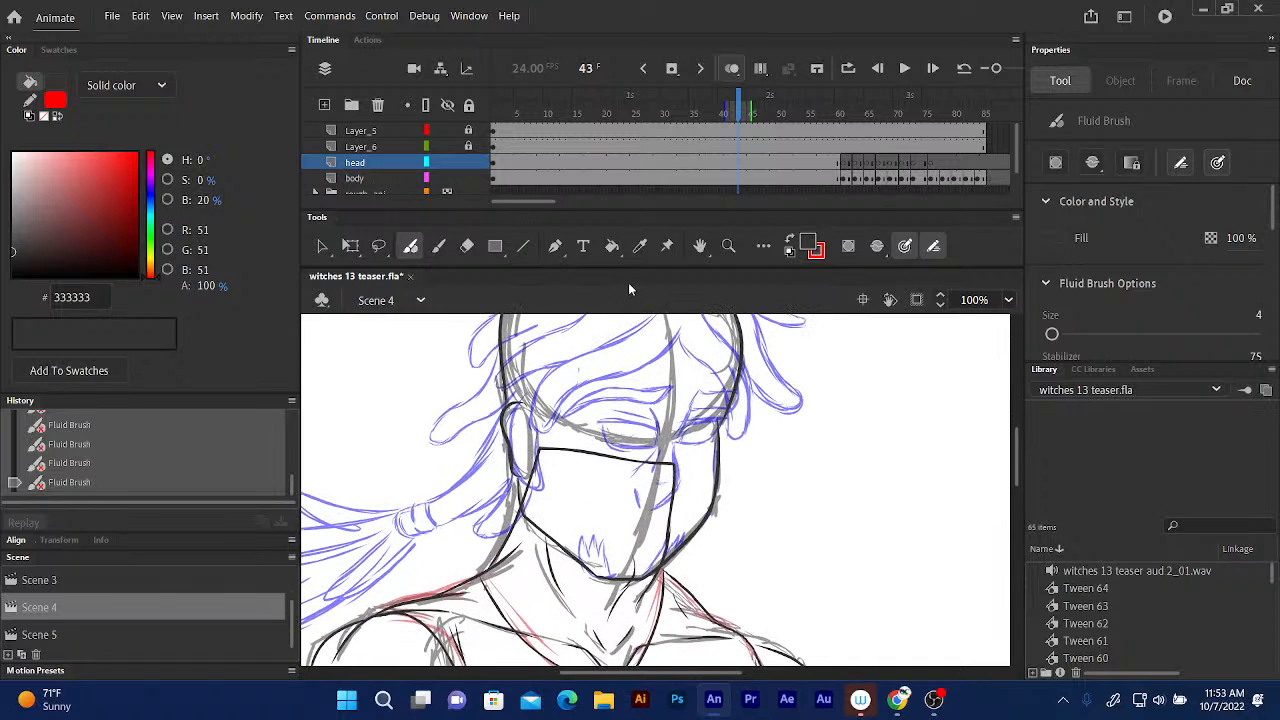
pyautogui.press('Return')
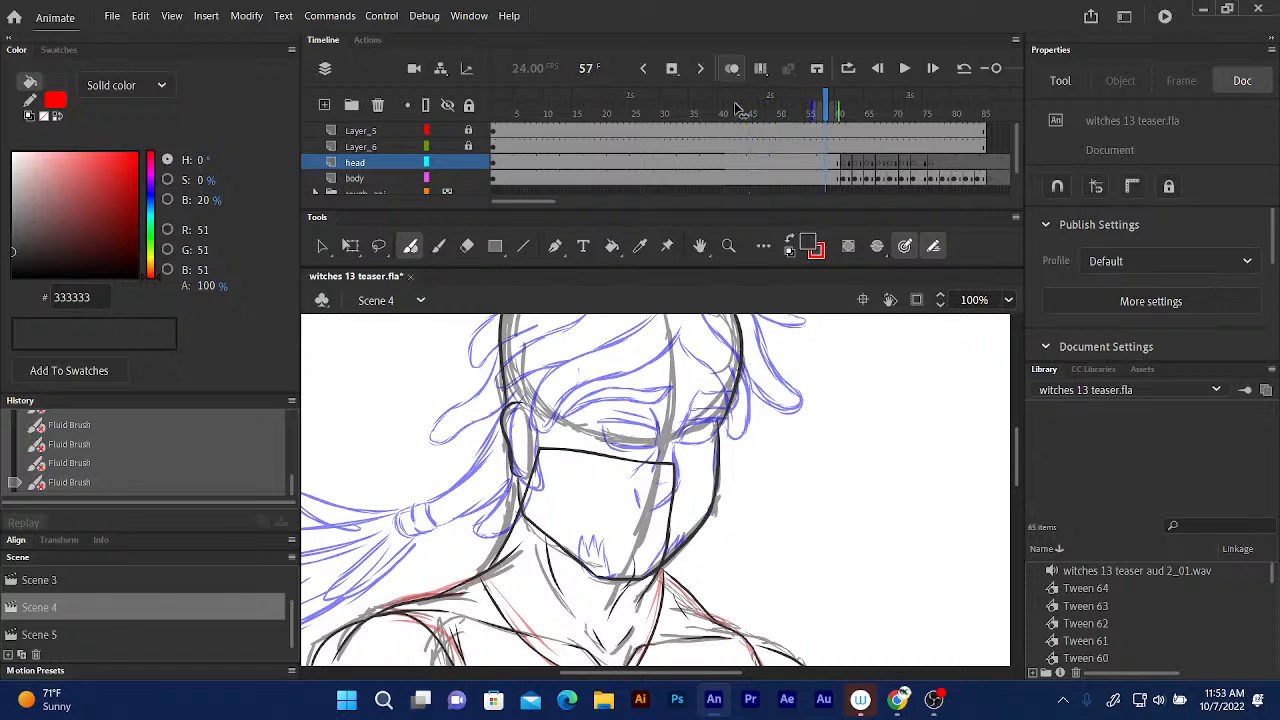
# Ink the face outline, jawline and both ears on the head layer at frame 61, redoing the ear on the far left.
pyautogui.click(843, 160)
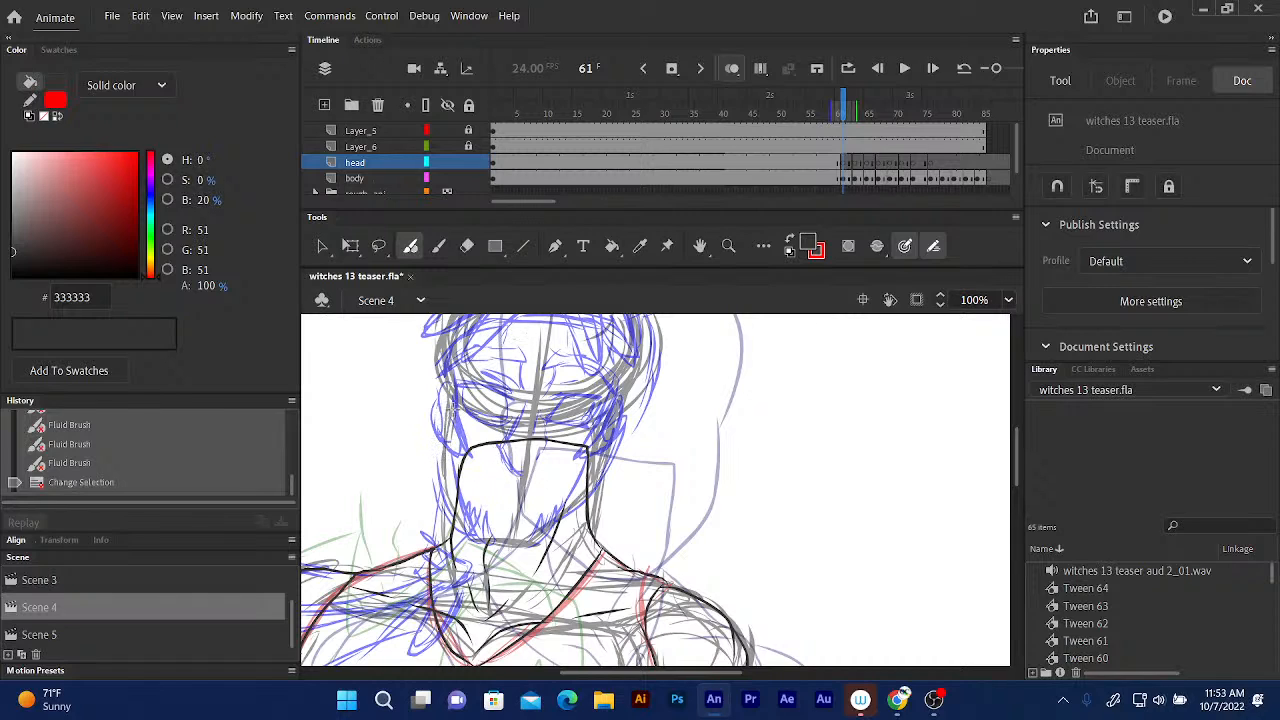
pyautogui.moveTo(452, 418)
pyautogui.mouseDown()
pyautogui.moveTo(447, 462)
pyautogui.moveTo(468, 536)
pyautogui.moveTo(520, 542)
pyautogui.moveTo(556, 524)
pyautogui.moveTo(586, 498)
pyautogui.moveTo(606, 450)
pyautogui.mouseUp()
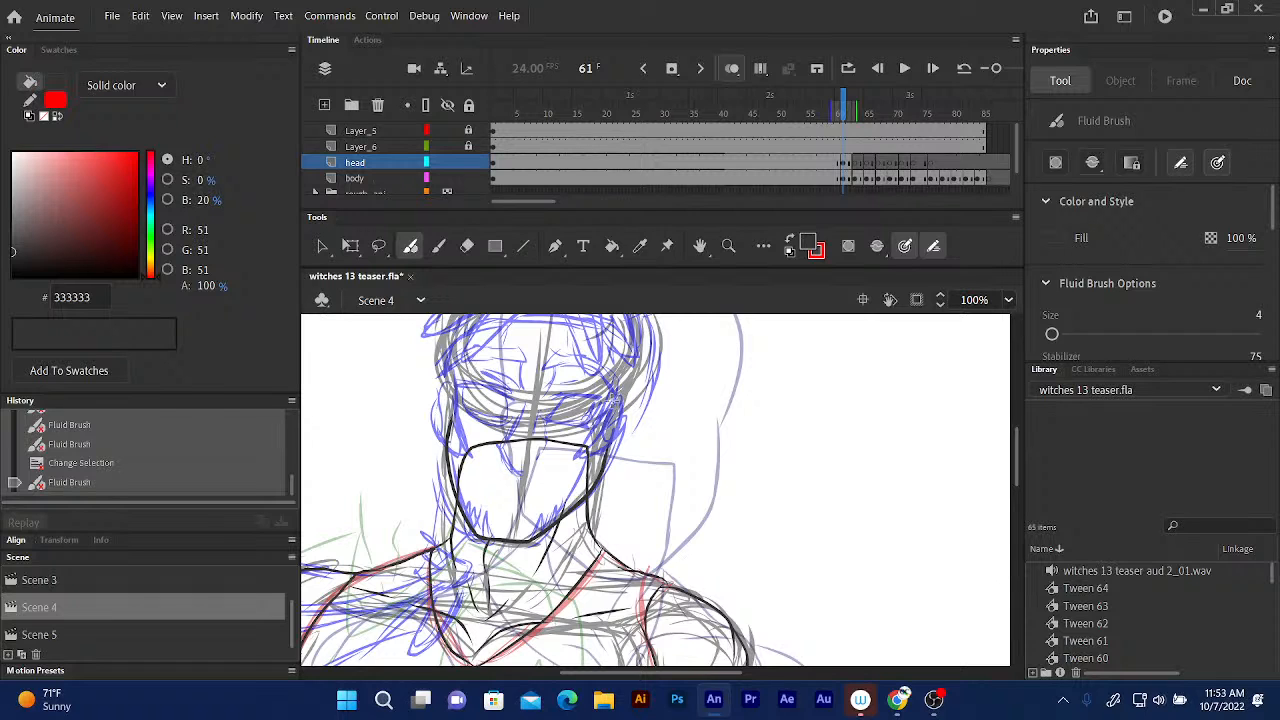
pyautogui.moveTo(611, 399); pyautogui.dragTo(609, 452)
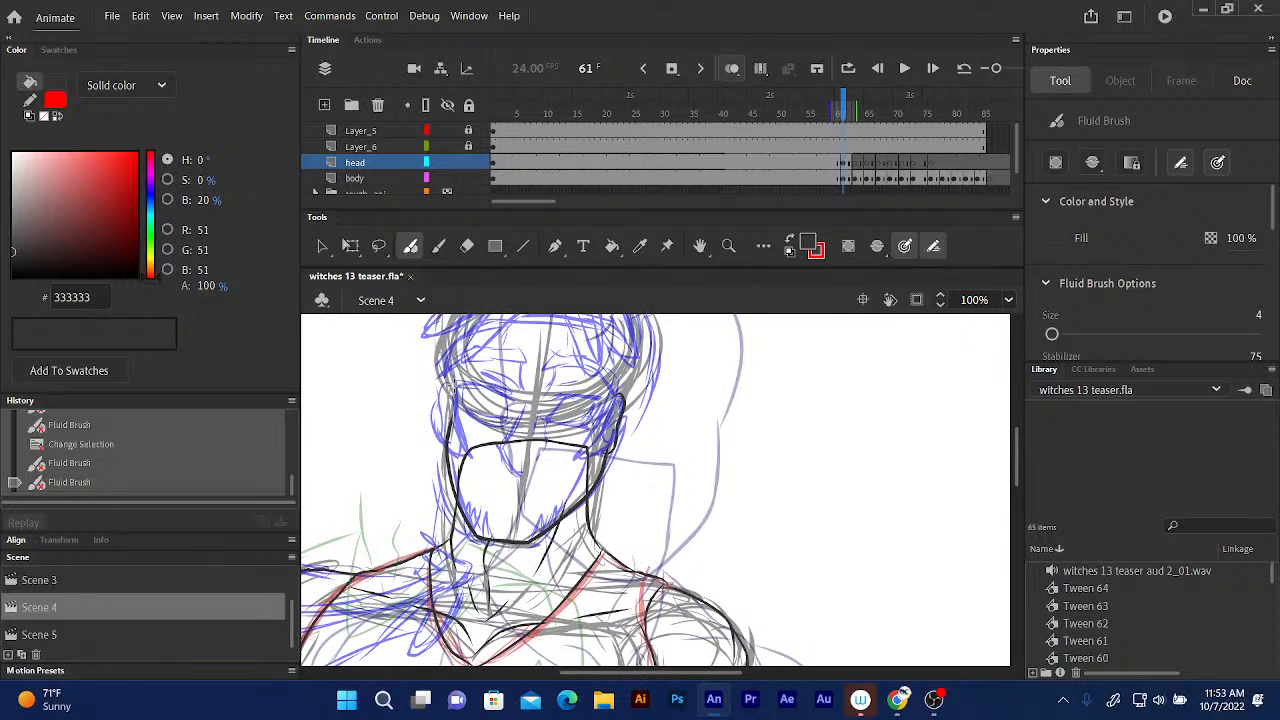
pyautogui.moveTo(448, 392); pyautogui.dragTo(450, 424)
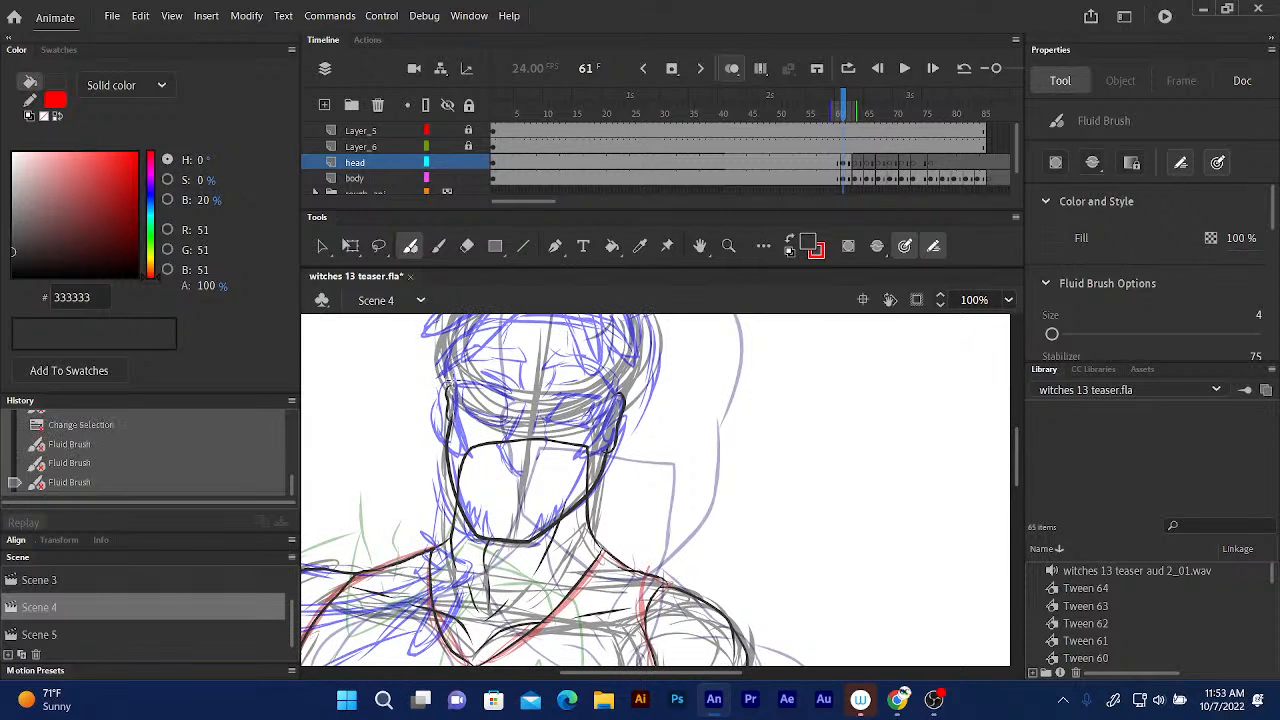
pyautogui.hotkey('ctrl', 'z')
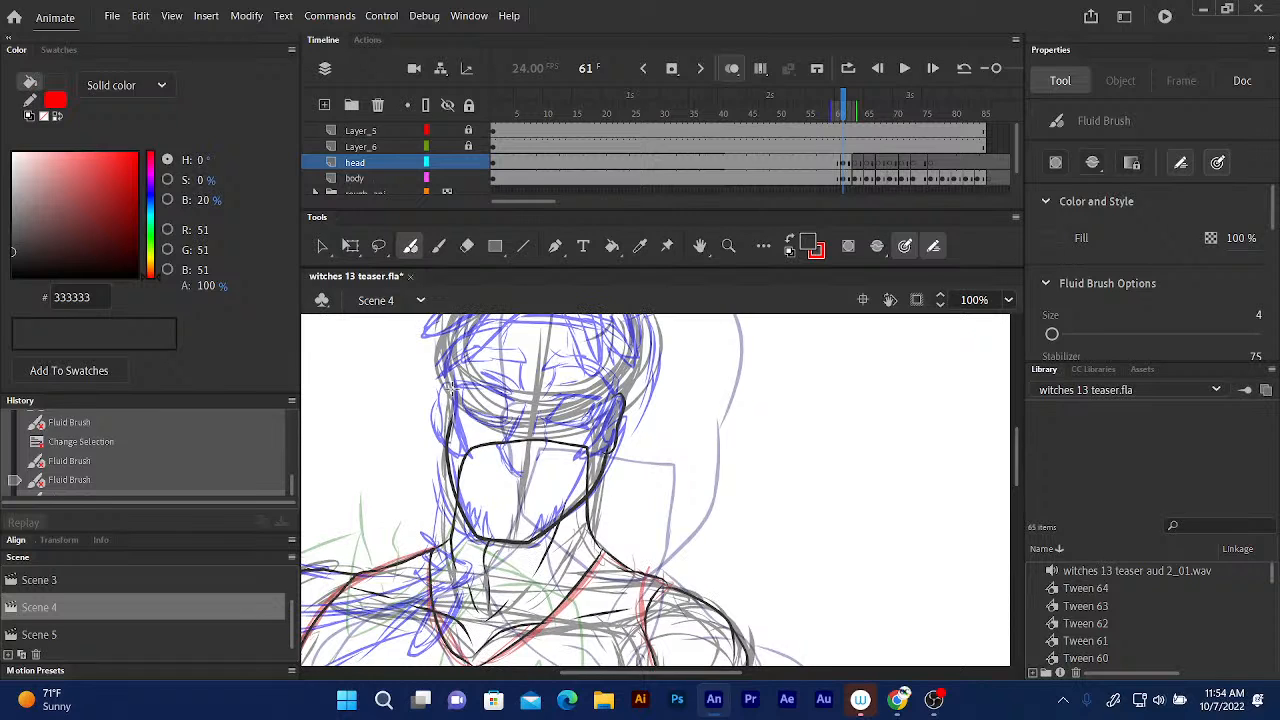
pyautogui.moveTo(449, 387); pyautogui.dragTo(447, 432)
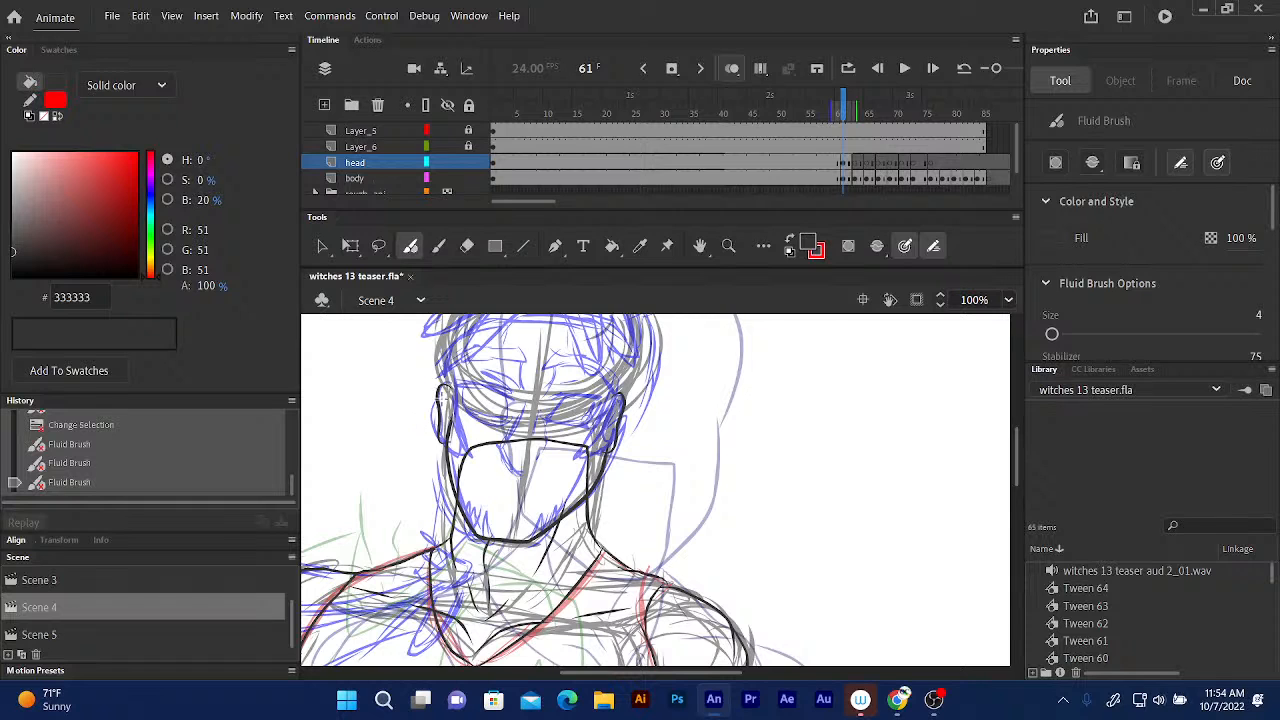
# Ink the skull outline from ear to ear over the rough sketch at frame 61, undoing and redrawing the first stroke.
pyautogui.scroll(3, 444, 393)
pyautogui.hscroll(2, 444, 393)
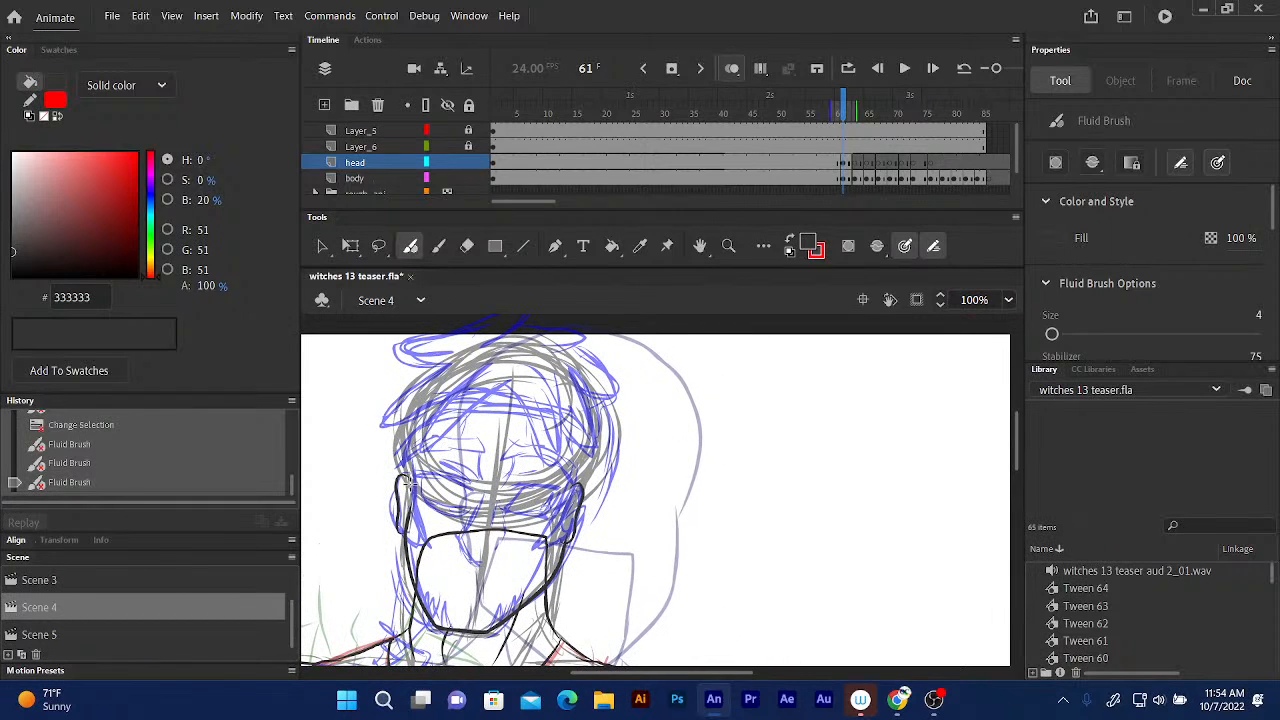
pyautogui.moveTo(406, 482)
pyautogui.mouseDown()
pyautogui.moveTo(408, 386)
pyautogui.moveTo(455, 350)
pyautogui.moveTo(540, 338)
pyautogui.moveTo(592, 388)
pyautogui.moveTo(604, 440)
pyautogui.moveTo(570, 478)
pyautogui.mouseUp()
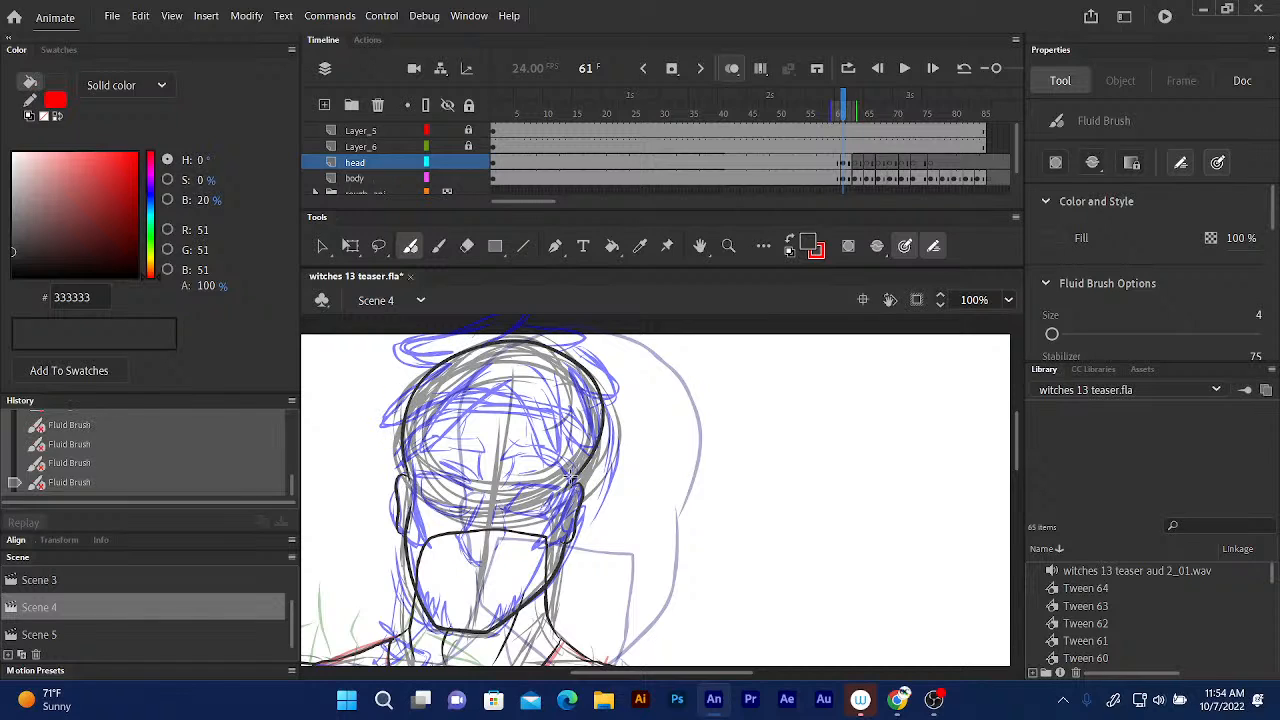
pyautogui.hotkey('ctrl', 'z')
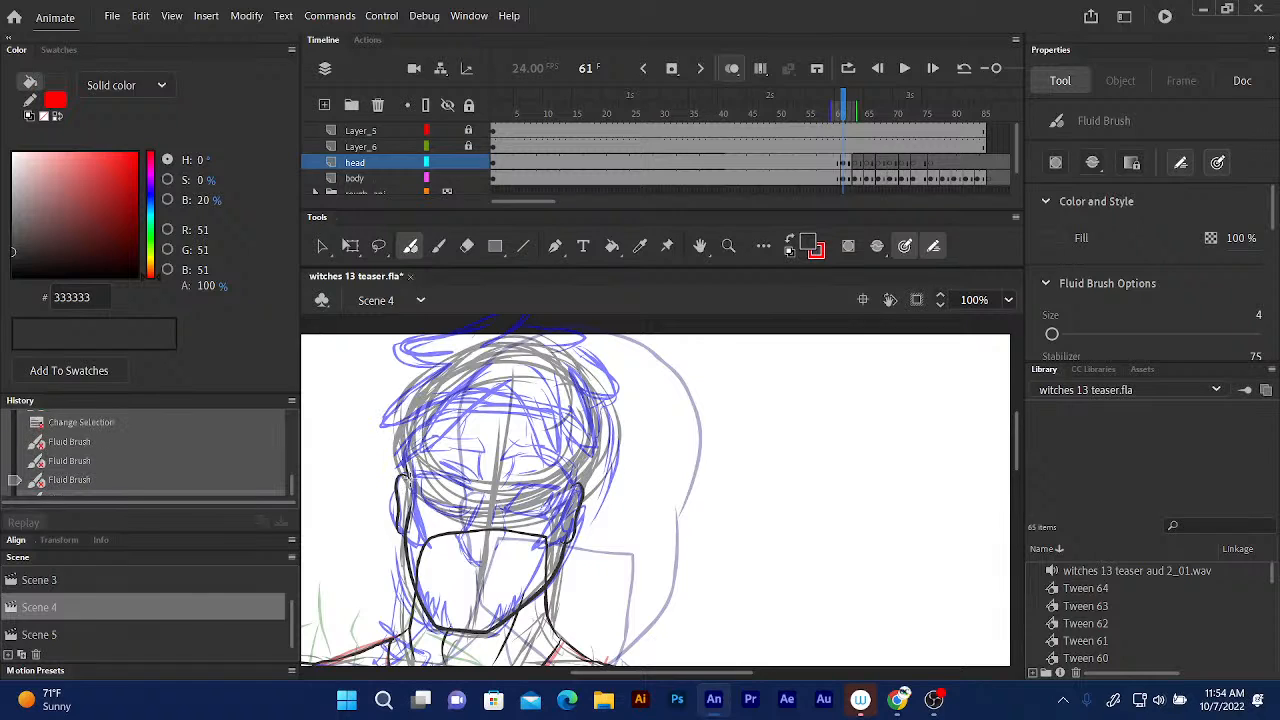
pyautogui.moveTo(405, 474)
pyautogui.mouseDown()
pyautogui.moveTo(406, 410)
pyautogui.moveTo(440, 370)
pyautogui.moveTo(506, 344)
pyautogui.moveTo(576, 362)
pyautogui.moveTo(597, 398)
pyautogui.moveTo(603, 448)
pyautogui.moveTo(586, 482)
pyautogui.mouseUp()
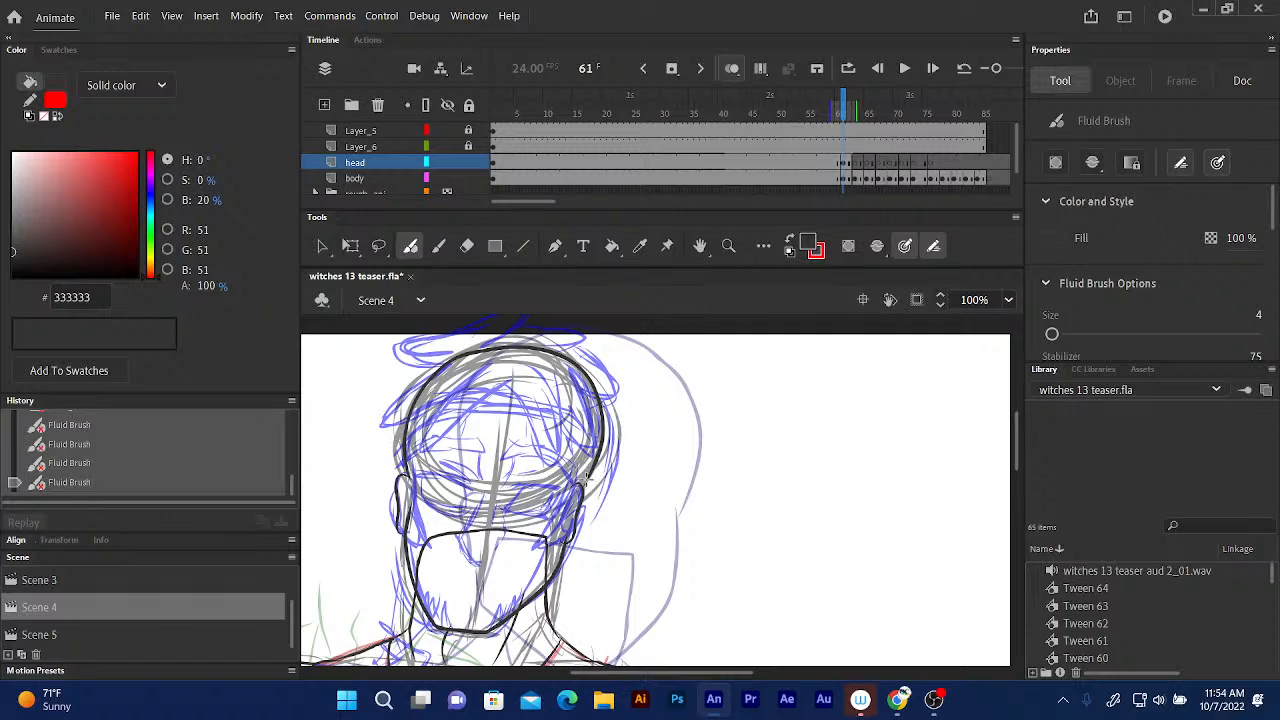
# Go to frame 63 and ink the side of the face, the chin, the jawline and the ear over the rough sketch.
pyautogui.click(857, 112)
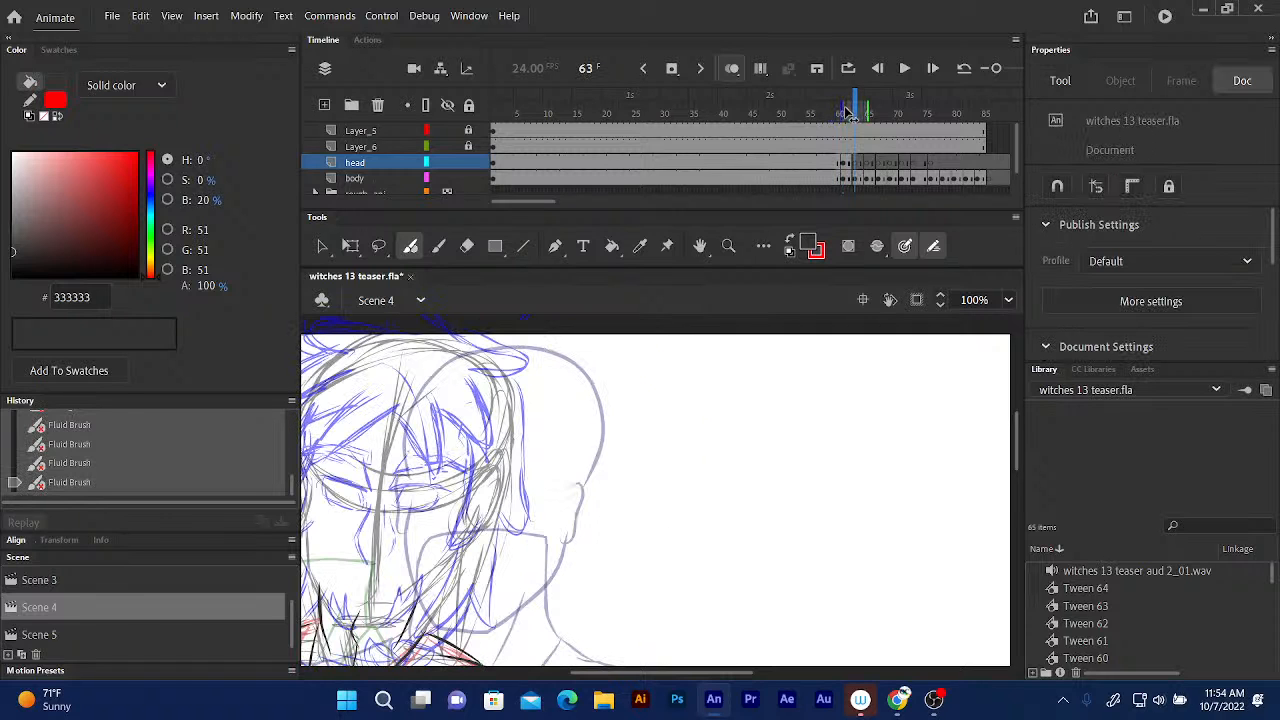
pyautogui.moveTo(552, 388)
pyautogui.mouseDown()
pyautogui.moveTo(617, 294)
pyautogui.moveTo(632, 297)
pyautogui.mouseUp()
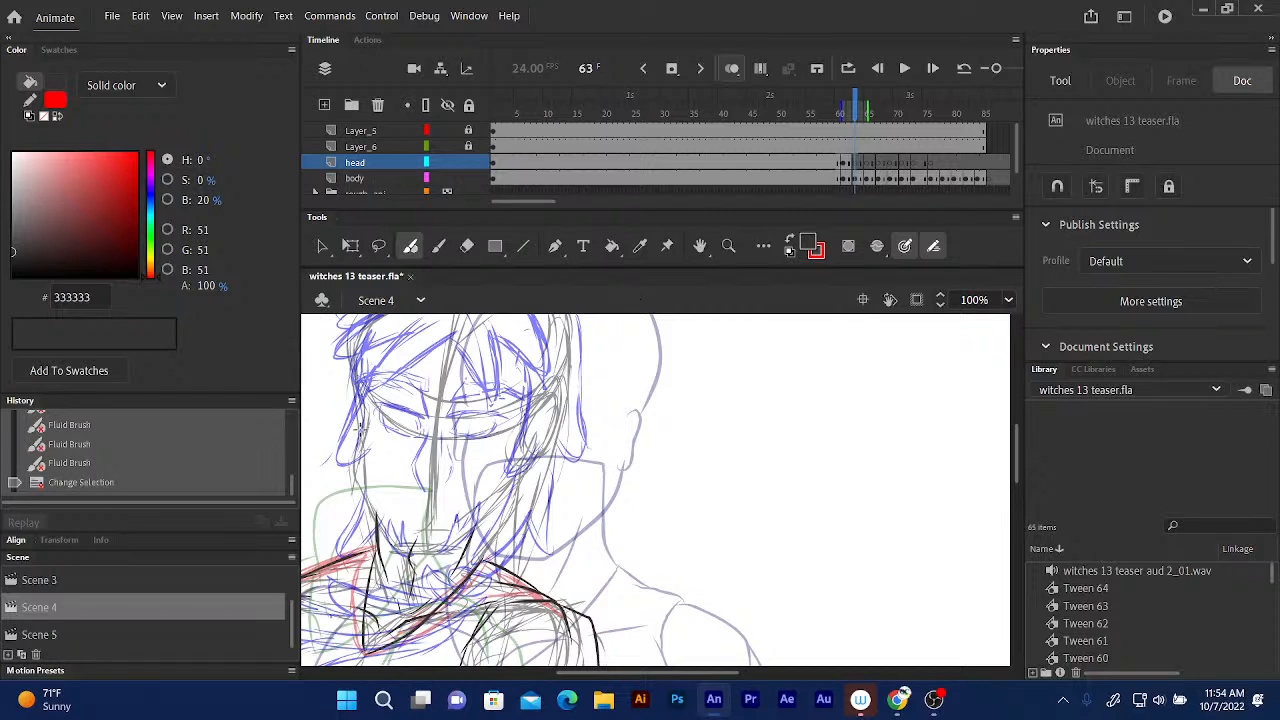
pyautogui.moveTo(358, 436)
pyautogui.mouseDown()
pyautogui.moveTo(372, 510)
pyautogui.moveTo(392, 542)
pyautogui.moveTo(426, 554)
pyautogui.moveTo(488, 518)
pyautogui.moveTo(538, 446)
pyautogui.mouseUp()
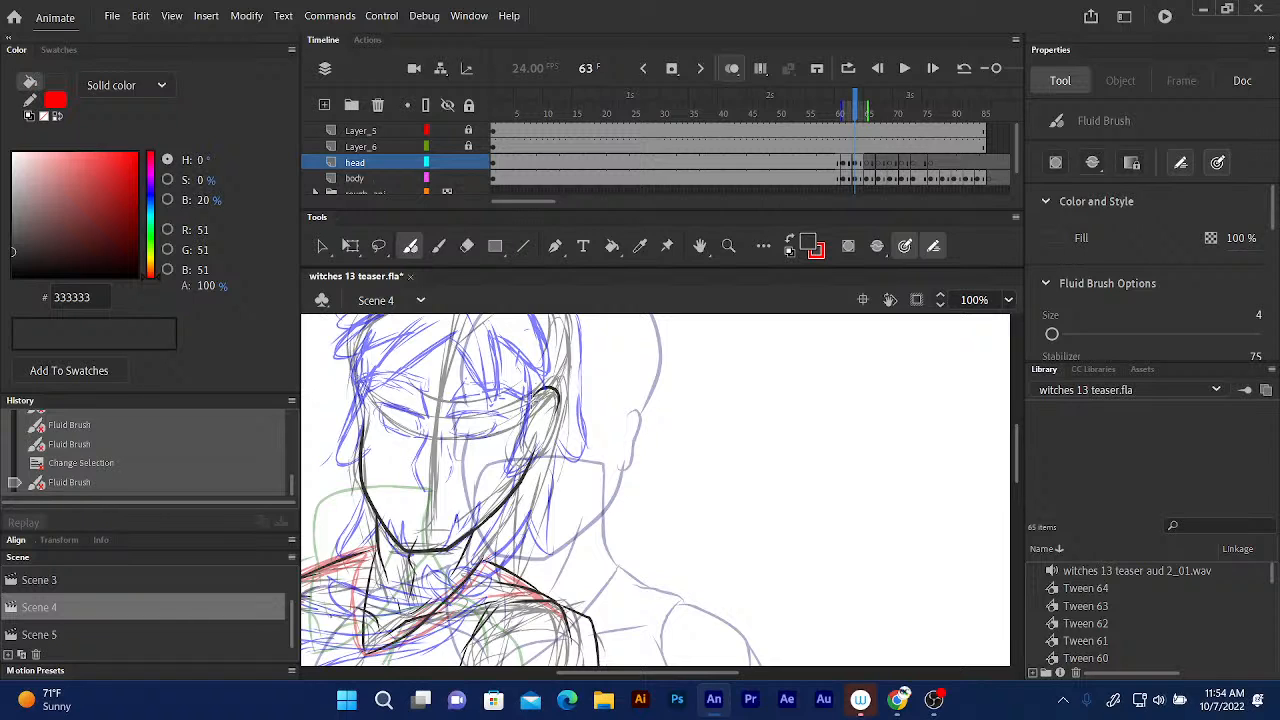
pyautogui.moveTo(556, 396); pyautogui.dragTo(536, 452)
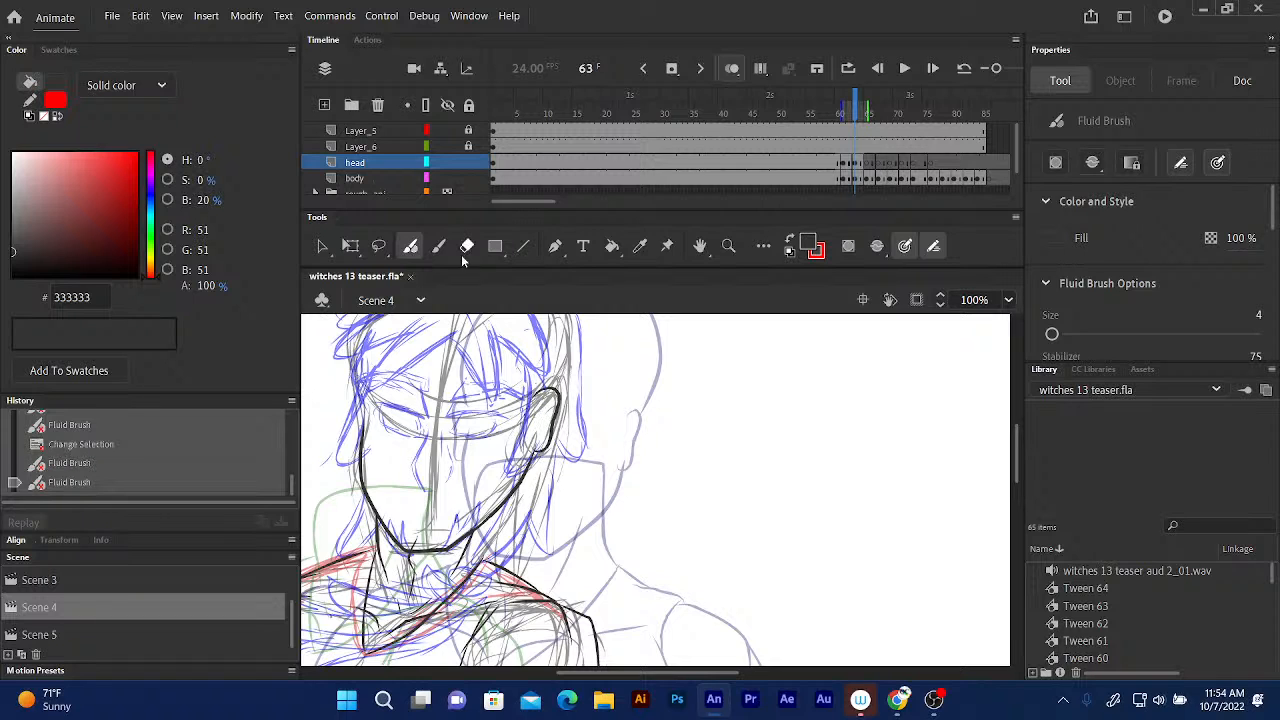
# Ink the skull outline at frame 63 from the side of the face over the top of the head to the ear.
pyautogui.scroll(3, 452, 400)
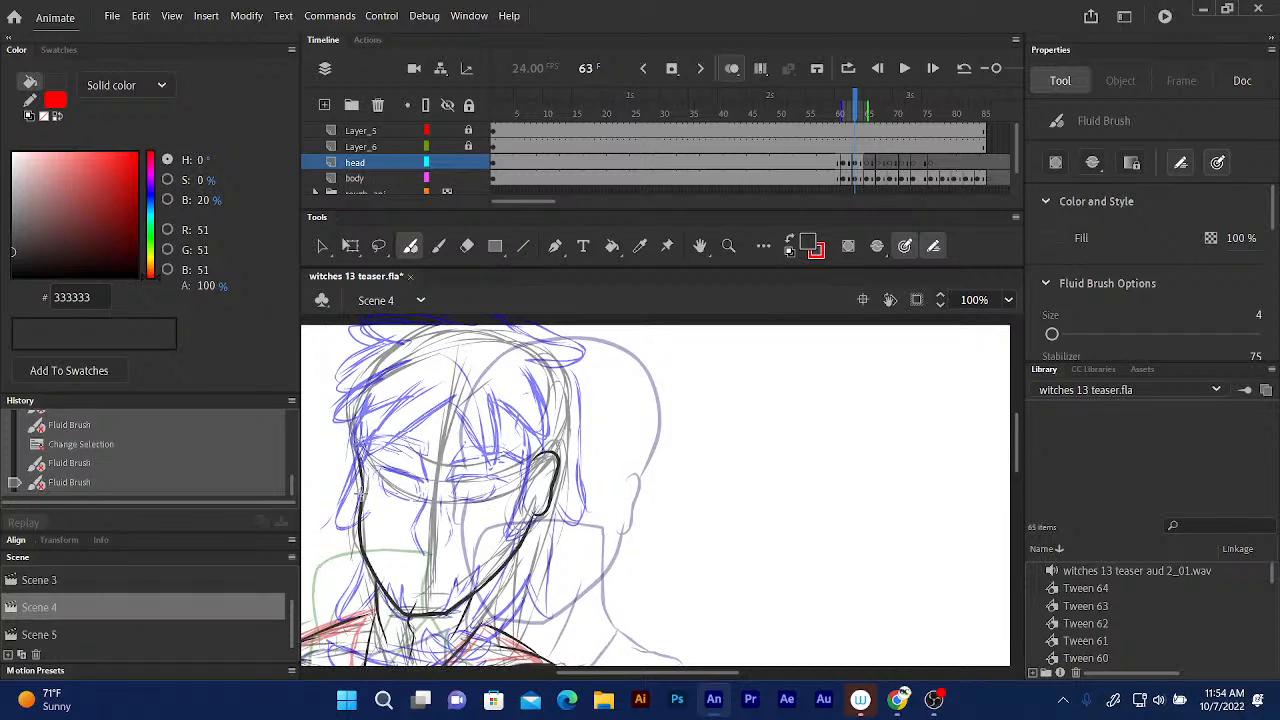
pyautogui.moveTo(358, 468)
pyautogui.mouseDown()
pyautogui.moveTo(358, 379)
pyautogui.moveTo(398, 334)
pyautogui.moveTo(438, 327)
pyautogui.moveTo(538, 341)
pyautogui.moveTo(573, 404)
pyautogui.moveTo(360, 489)
pyautogui.moveTo(563, 456)
pyautogui.mouseUp()
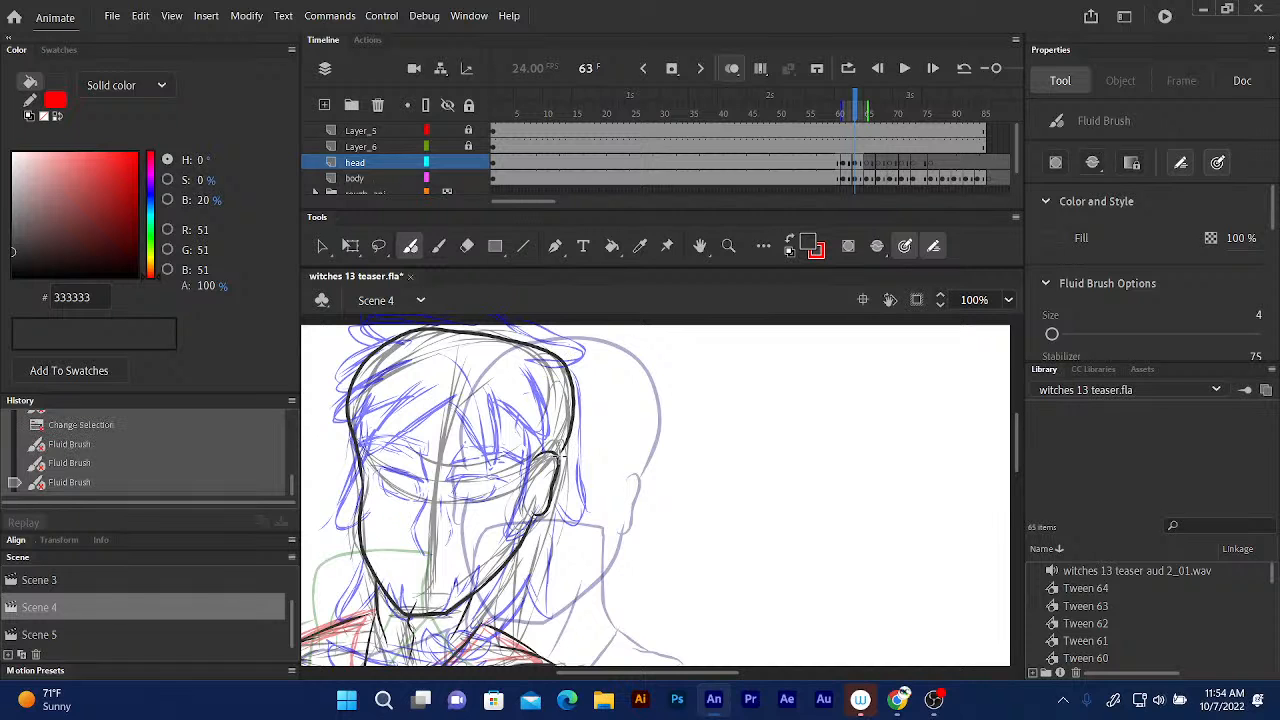
pyautogui.scroll(-2, 560, 456)
pyautogui.scroll(-3, 512, 460)
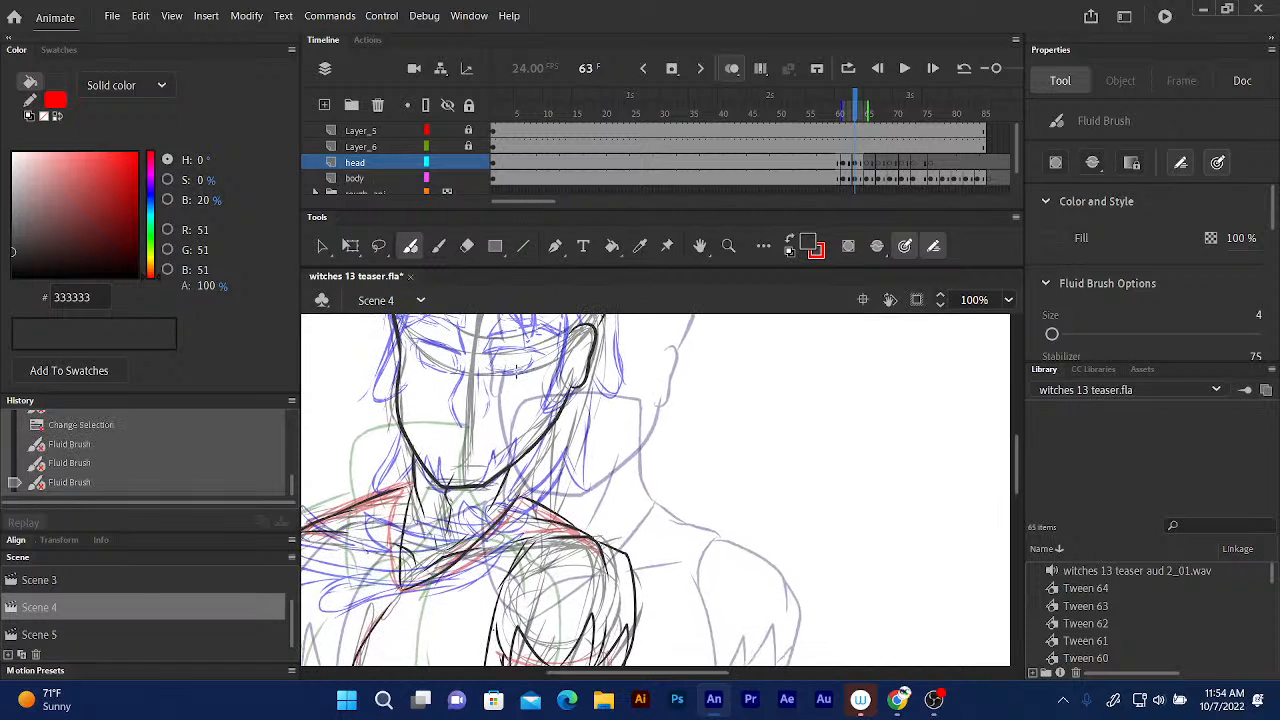
pyautogui.scroll(3, 508, 420)
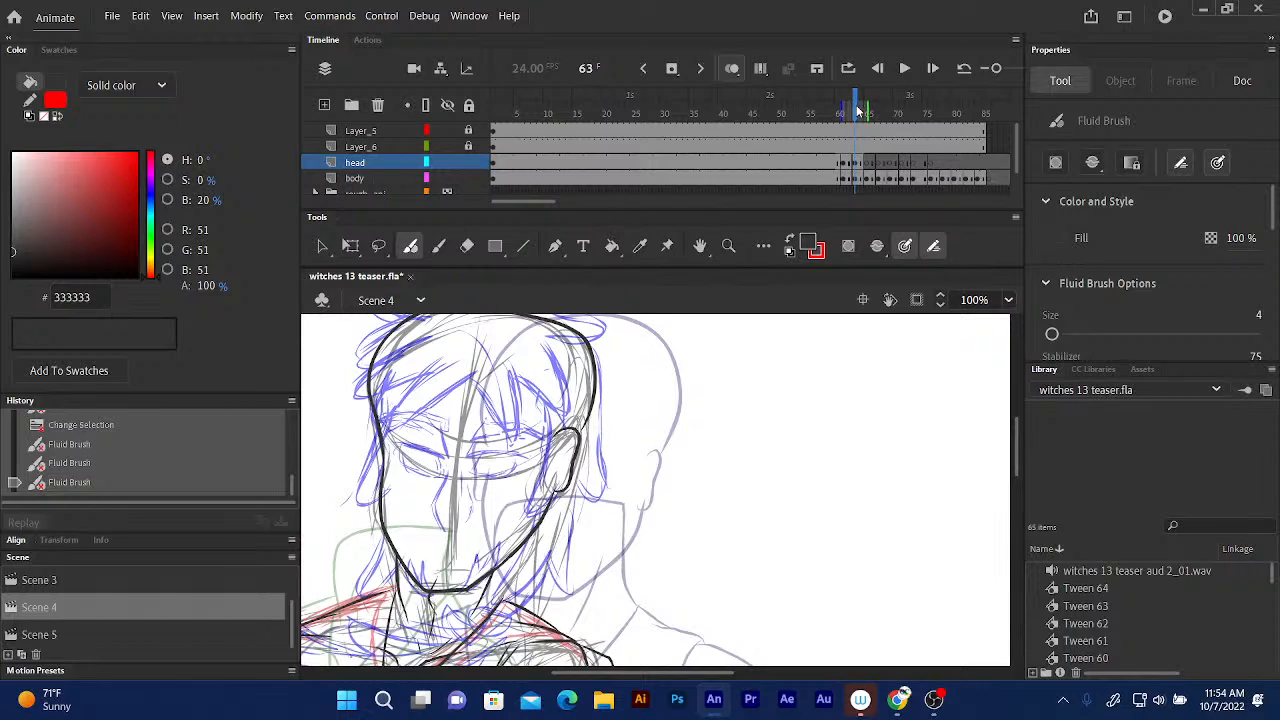
# Go to frame 65 and ink the side of the face, the chin, the jawline and the ear on the head layer.
pyautogui.moveTo(854, 116); pyautogui.dragTo(870, 108)
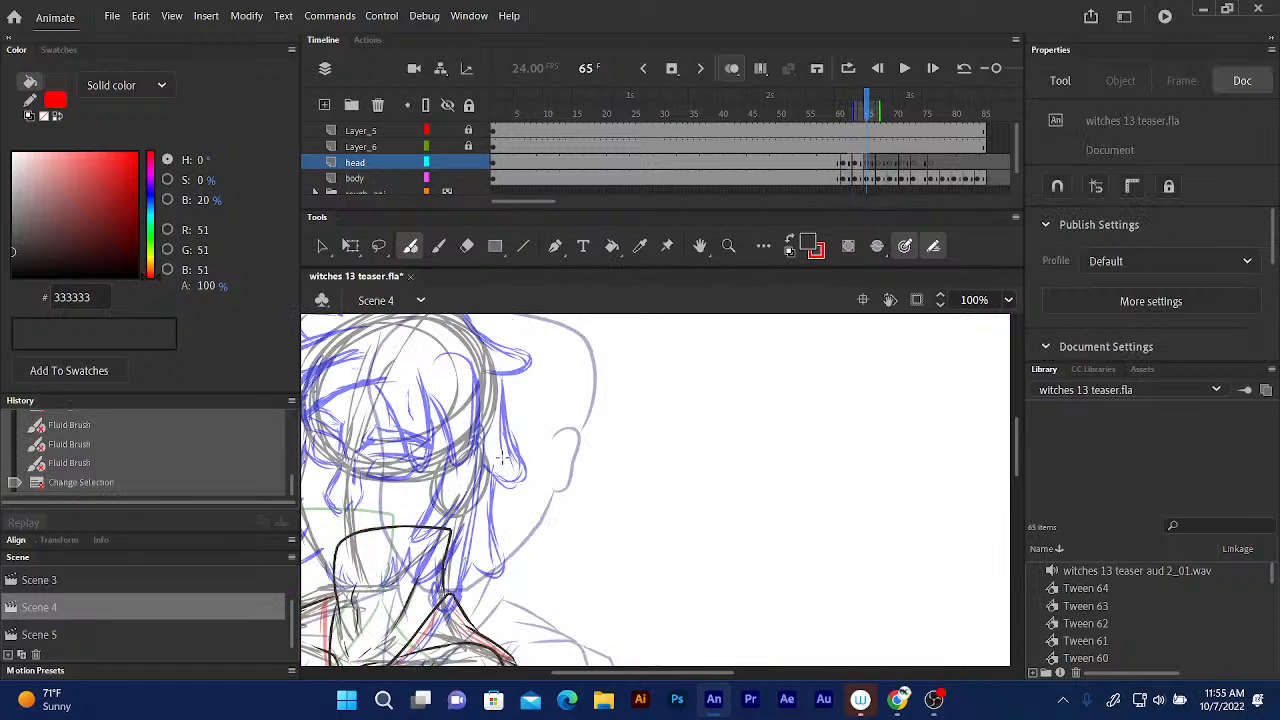
pyautogui.hscroll(-3, 650, 375)
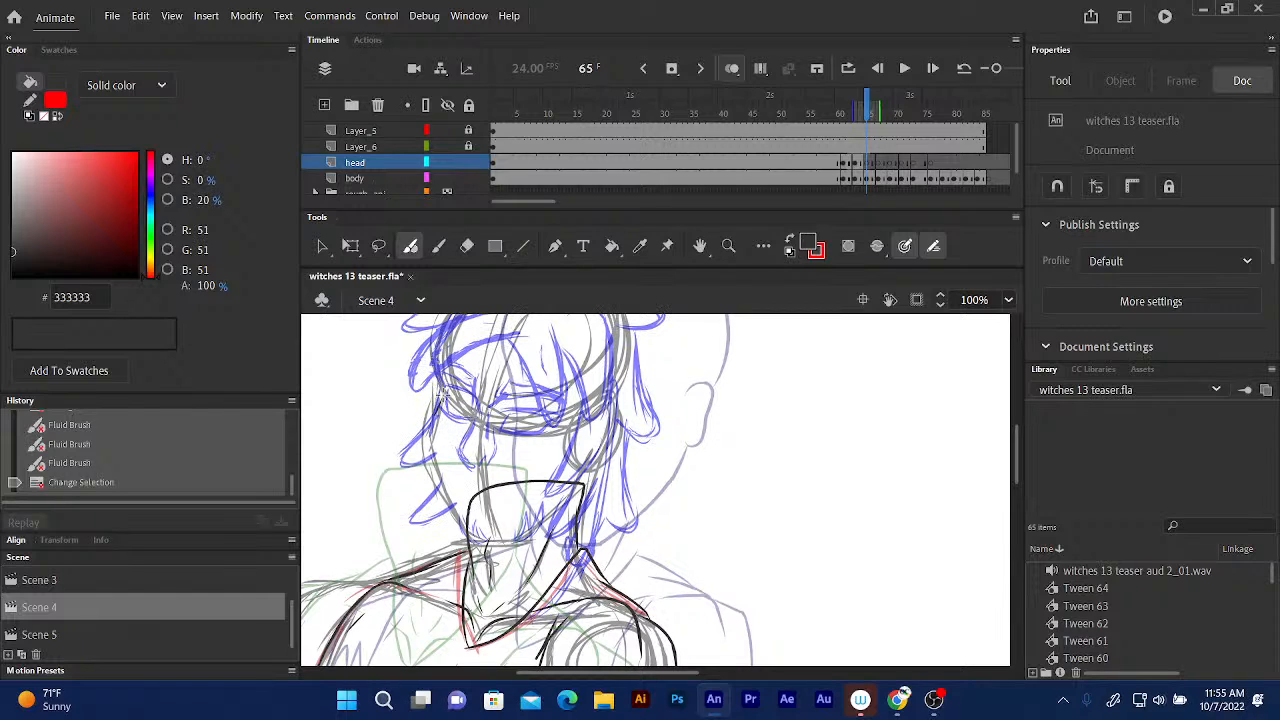
pyautogui.moveTo(425, 420)
pyautogui.mouseDown()
pyautogui.moveTo(433, 478)
pyautogui.moveTo(490, 540)
pyautogui.moveTo(516, 540)
pyautogui.moveTo(598, 458)
pyautogui.mouseUp()
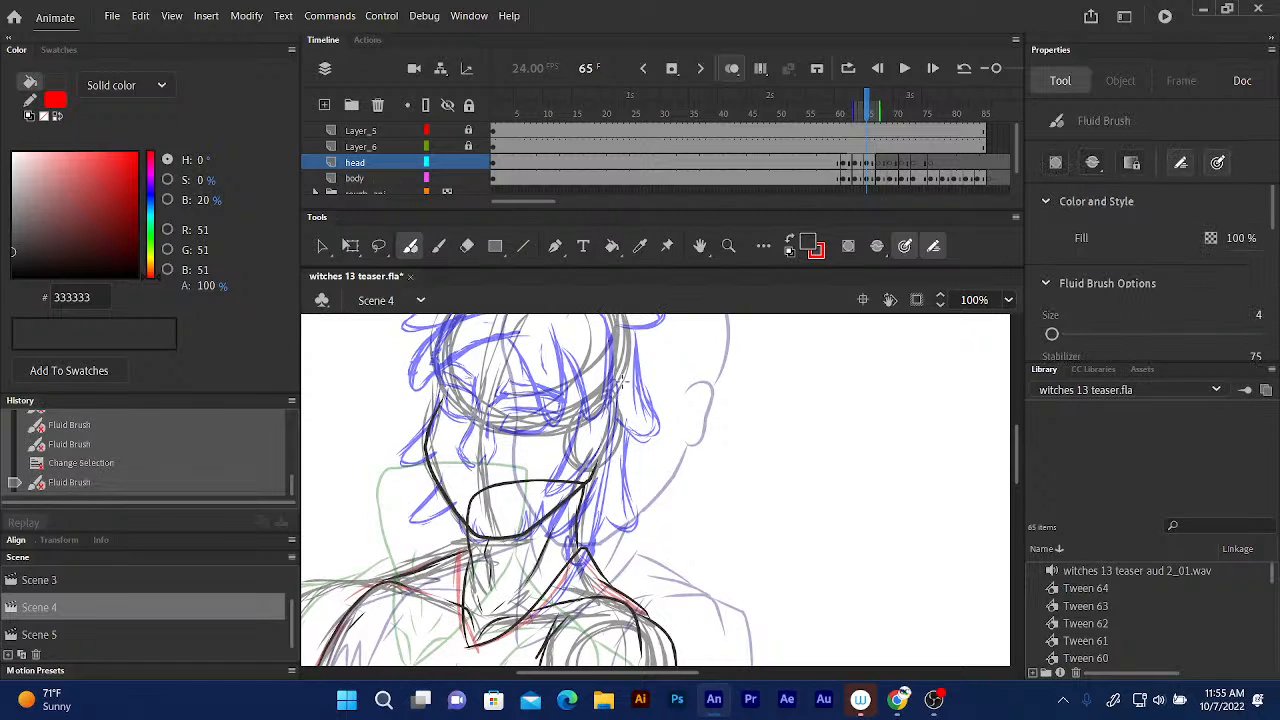
pyautogui.moveTo(610, 394)
pyautogui.mouseDown()
pyautogui.moveTo(614, 432)
pyautogui.moveTo(595, 466)
pyautogui.mouseUp()
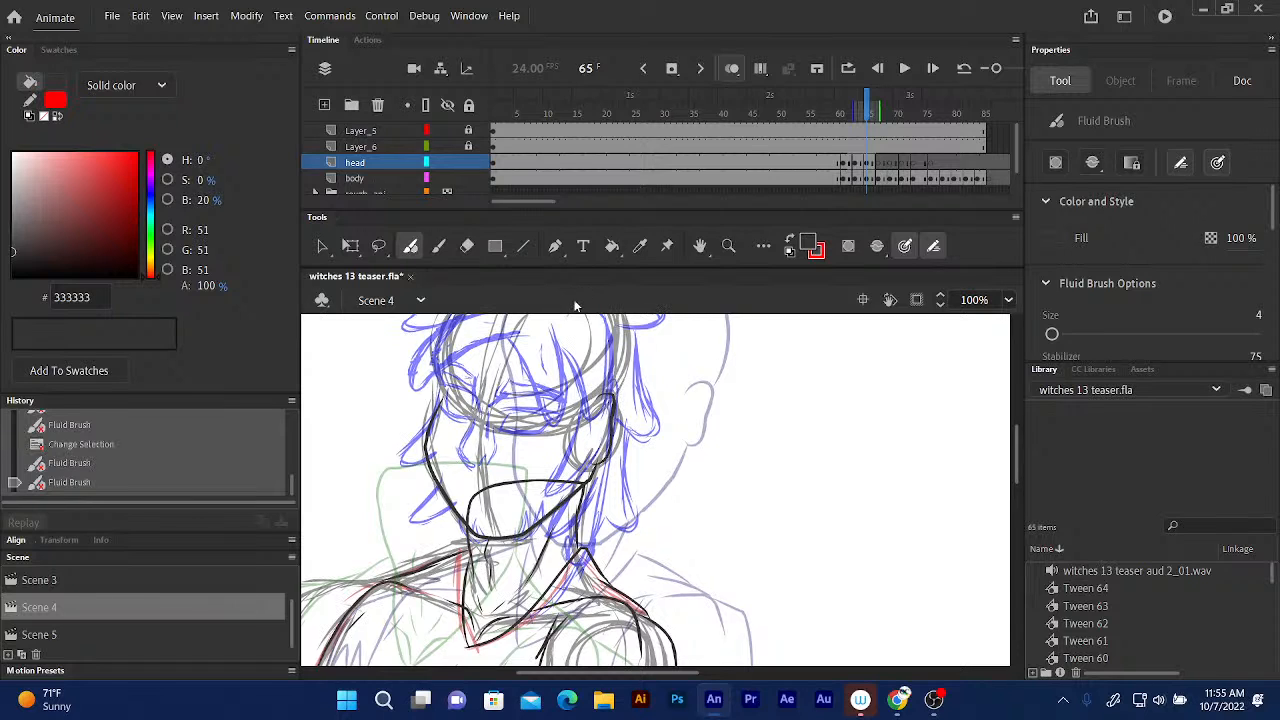
# Ink the skull outline at frame 65 down to the ear and touch up where it meets the side of the face.
pyautogui.moveTo(573, 330); pyautogui.dragTo(597, 433)
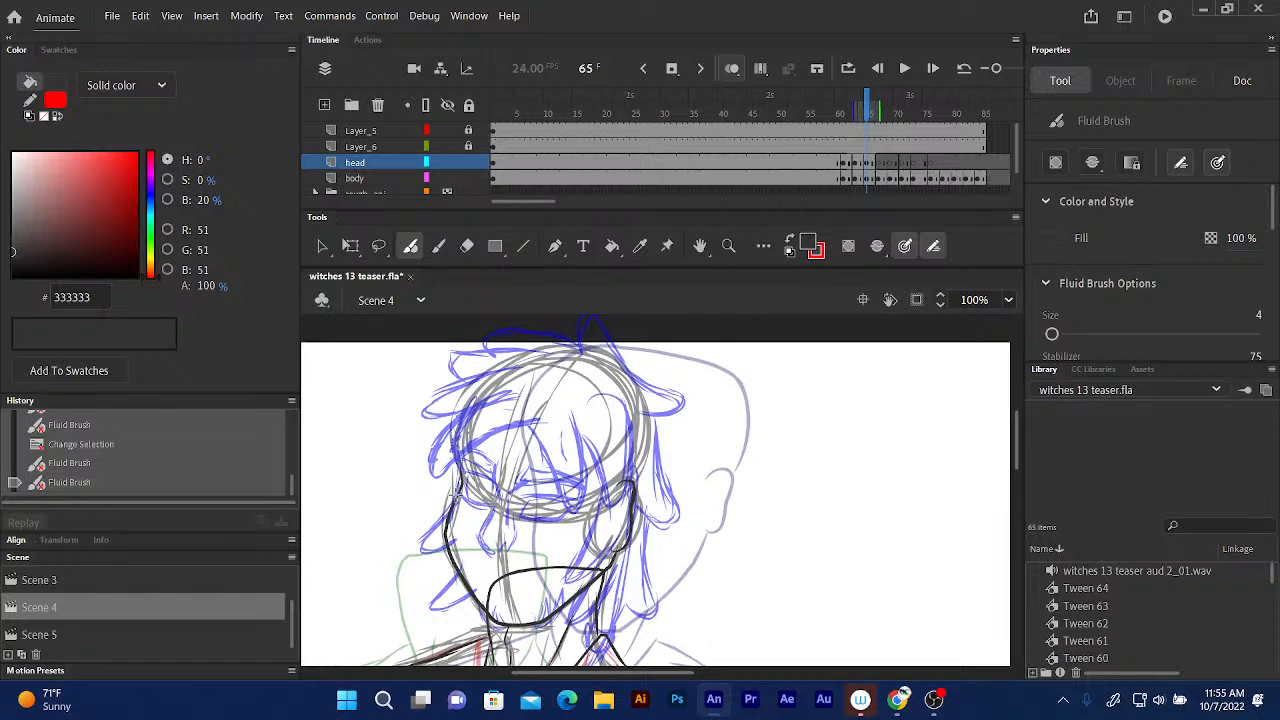
pyautogui.moveTo(458, 488)
pyautogui.mouseDown()
pyautogui.moveTo(466, 386)
pyautogui.moveTo(520, 350)
pyautogui.moveTo(580, 343)
pyautogui.moveTo(636, 382)
pyautogui.moveTo(652, 438)
pyautogui.moveTo(645, 474)
pyautogui.mouseUp()
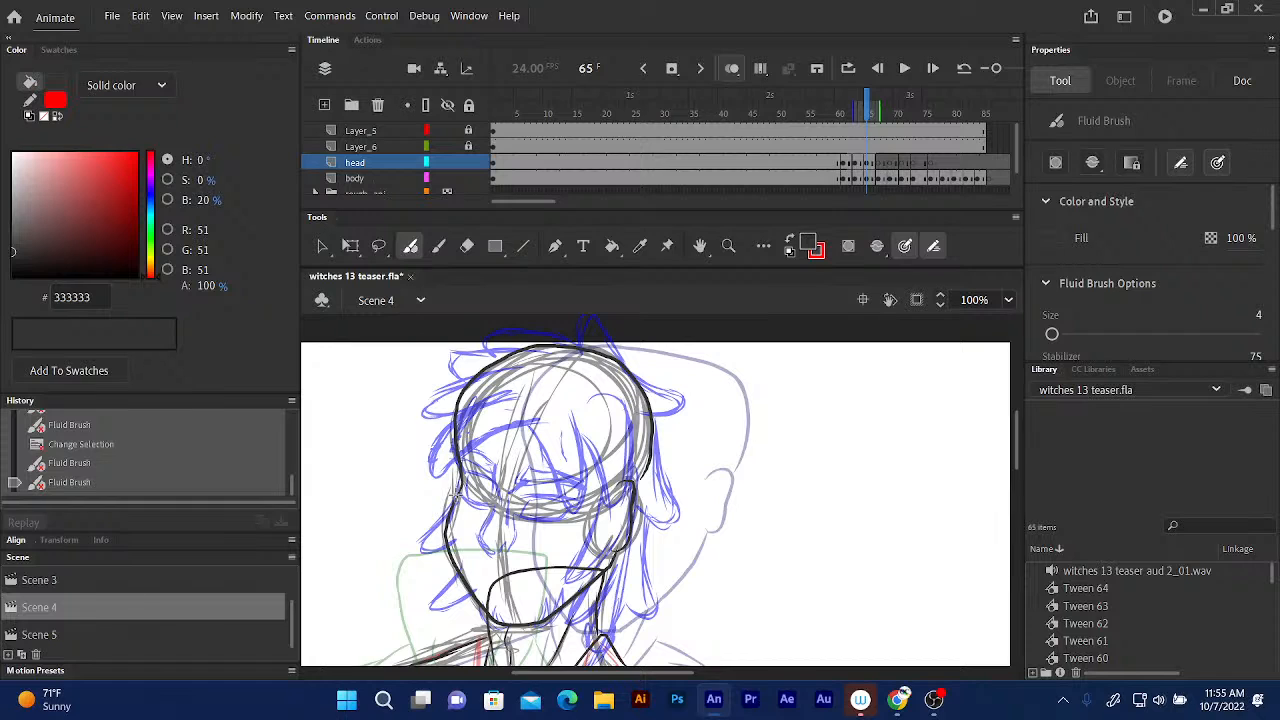
pyautogui.moveTo(455, 490); pyautogui.dragTo(452, 505)
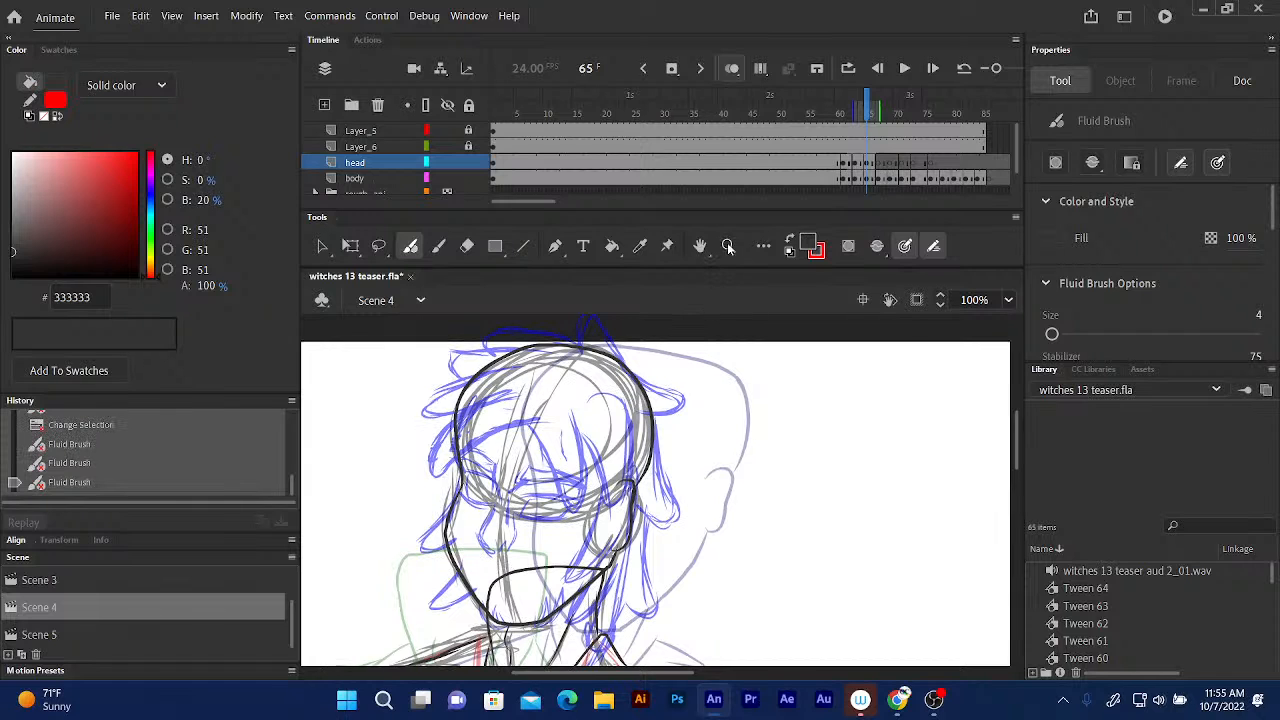
# Go to frame 67 and ink the face outline, jawline and ear over the rough sketch.
pyautogui.click(879, 113)
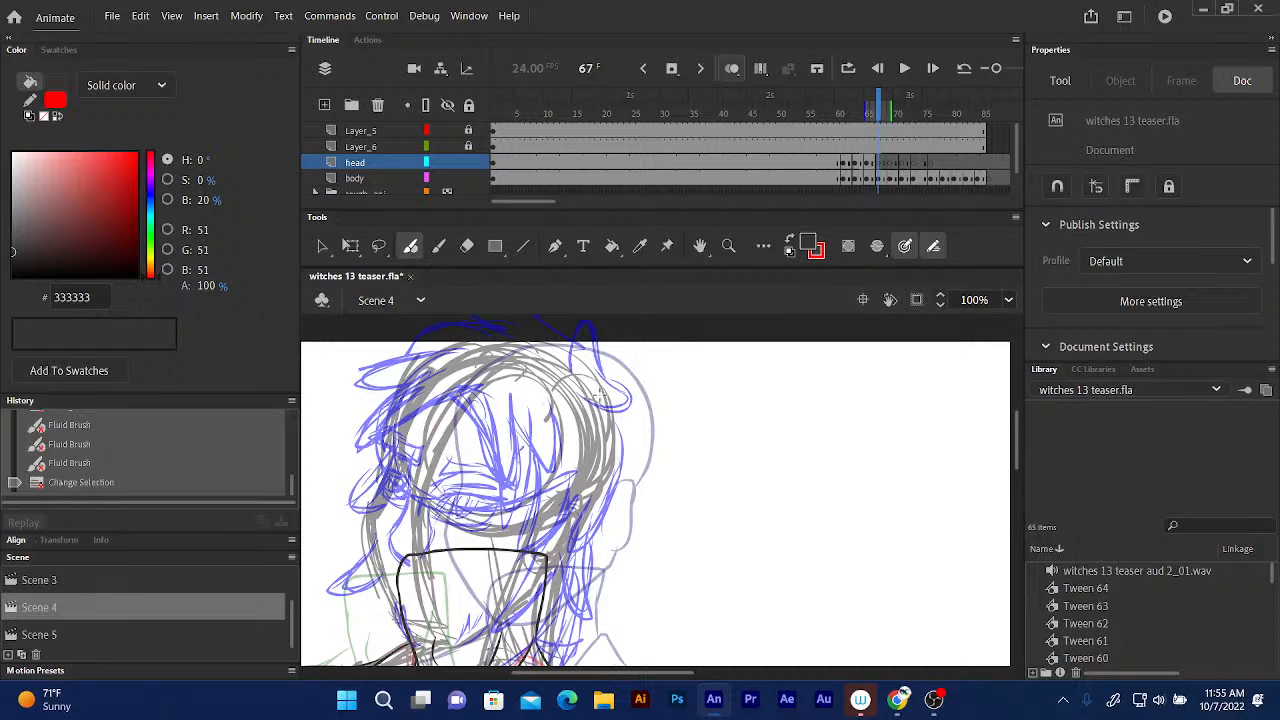
pyautogui.scroll(-3, 490, 513)
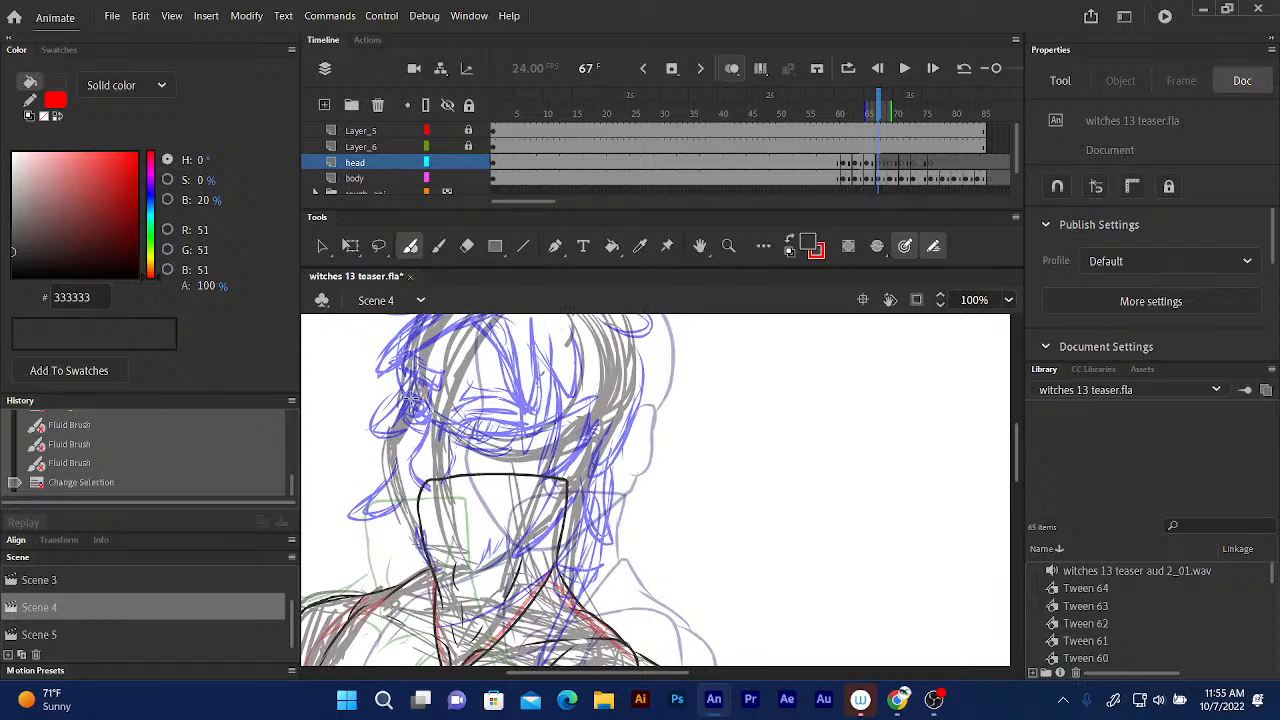
pyautogui.moveTo(400, 420)
pyautogui.mouseDown()
pyautogui.moveTo(394, 480)
pyautogui.moveTo(424, 554)
pyautogui.moveTo(460, 567)
pyautogui.moveTo(566, 506)
pyautogui.mouseUp()
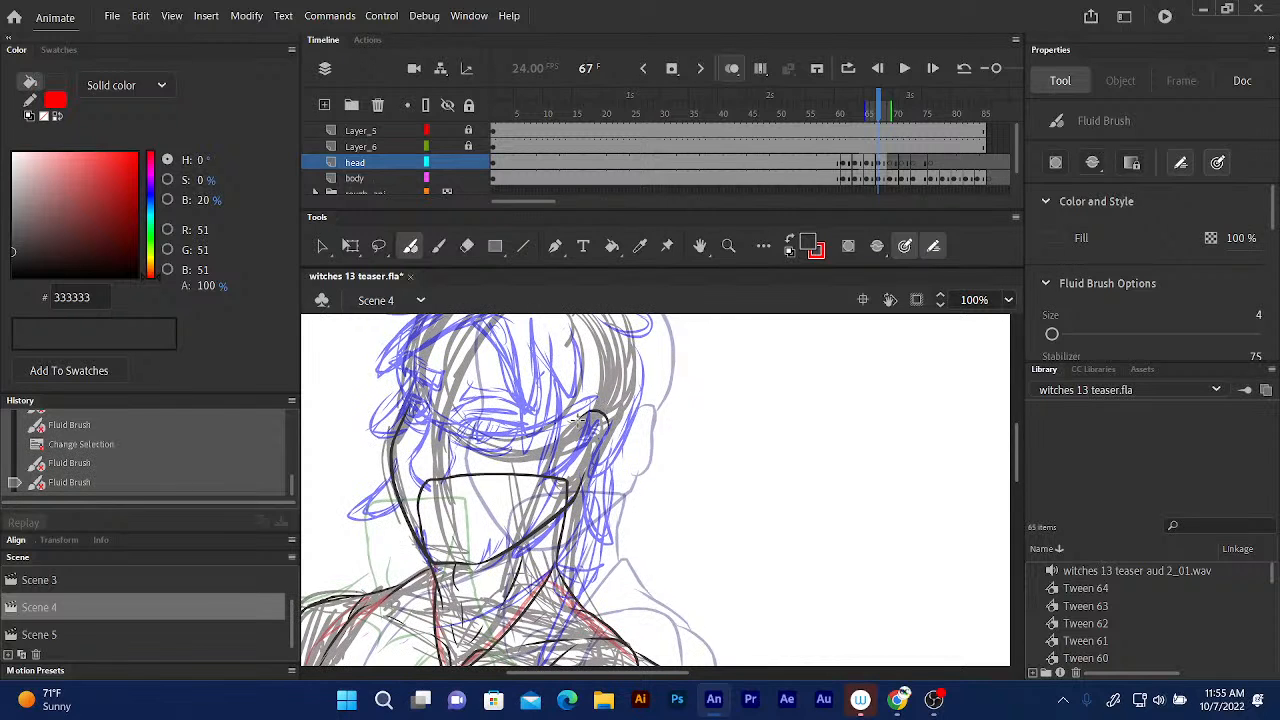
pyautogui.moveTo(578, 420)
pyautogui.mouseDown()
pyautogui.moveTo(590, 458)
pyautogui.moveTo(572, 484)
pyautogui.mouseUp()
# Ink the skull outline at frame 67 from the brow over the top of the head to the ear.
pyautogui.scroll(1, 496, 368)
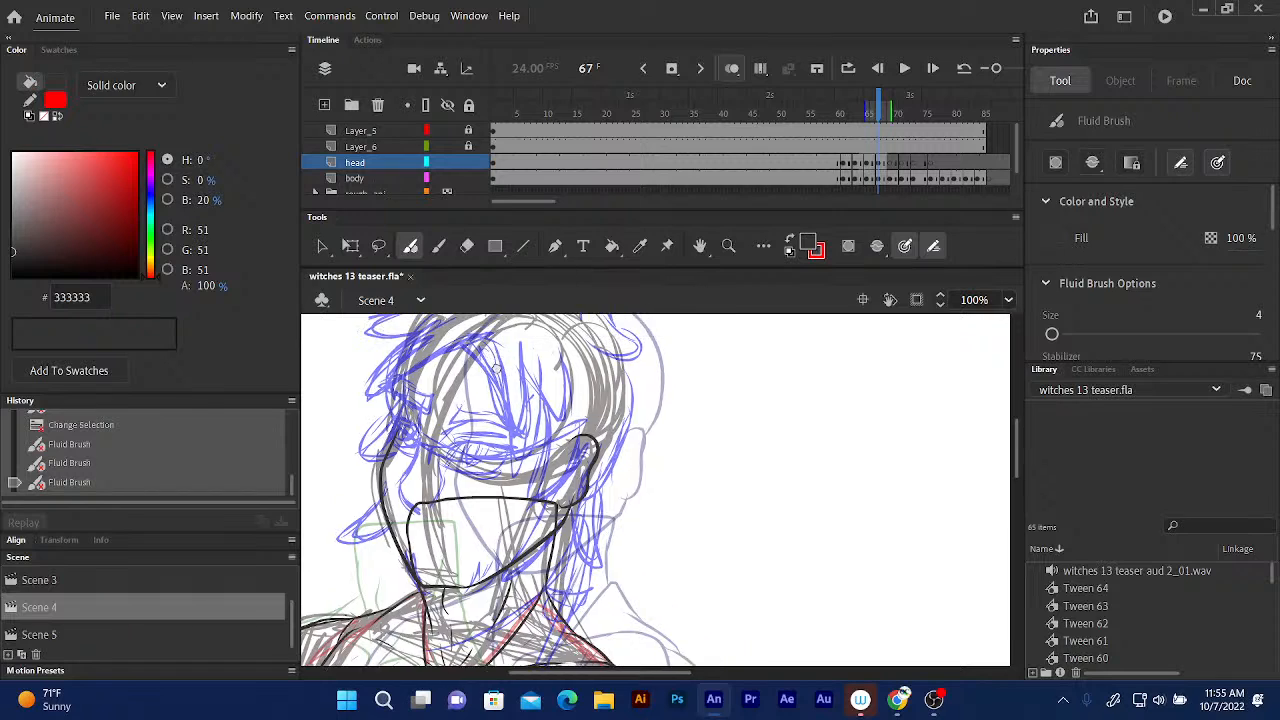
pyautogui.scroll(1, 497, 368)
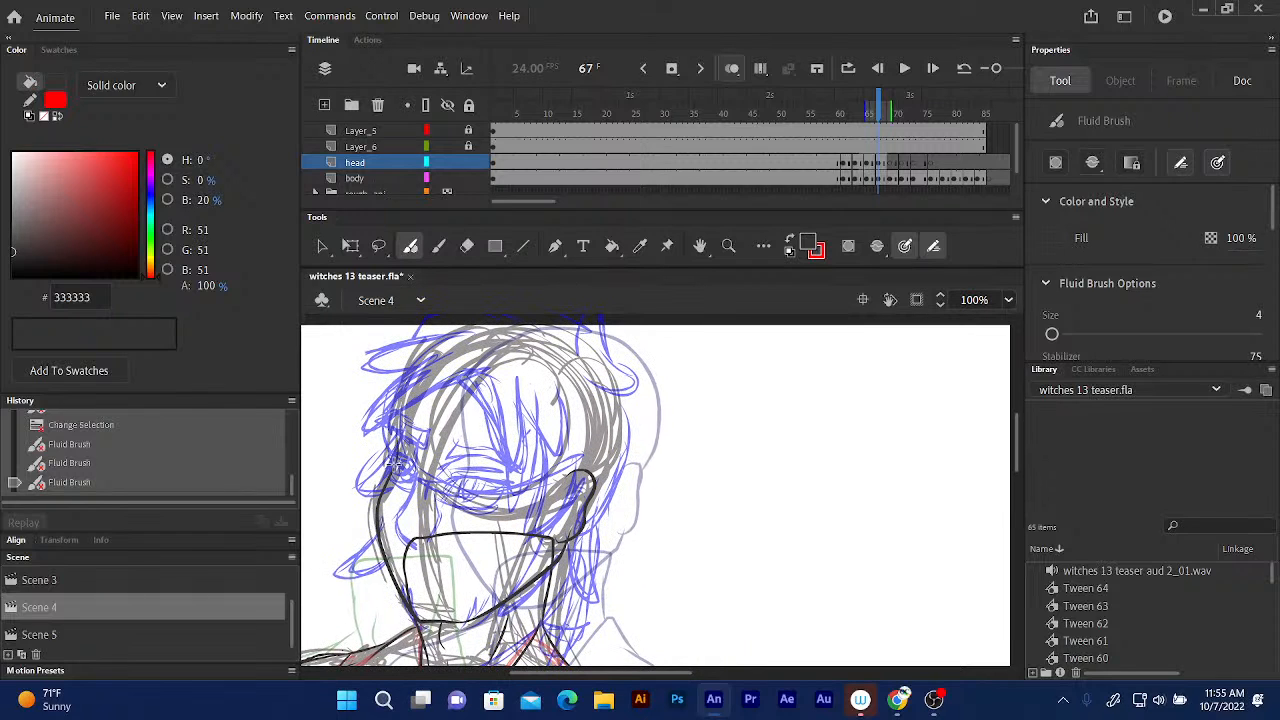
pyautogui.moveTo(397, 402); pyautogui.dragTo(396, 464)
pyautogui.moveTo(396, 396)
pyautogui.mouseDown()
pyautogui.moveTo(446, 334)
pyautogui.moveTo(612, 357)
pyautogui.moveTo(626, 424)
pyautogui.moveTo(592, 491)
pyautogui.mouseUp()
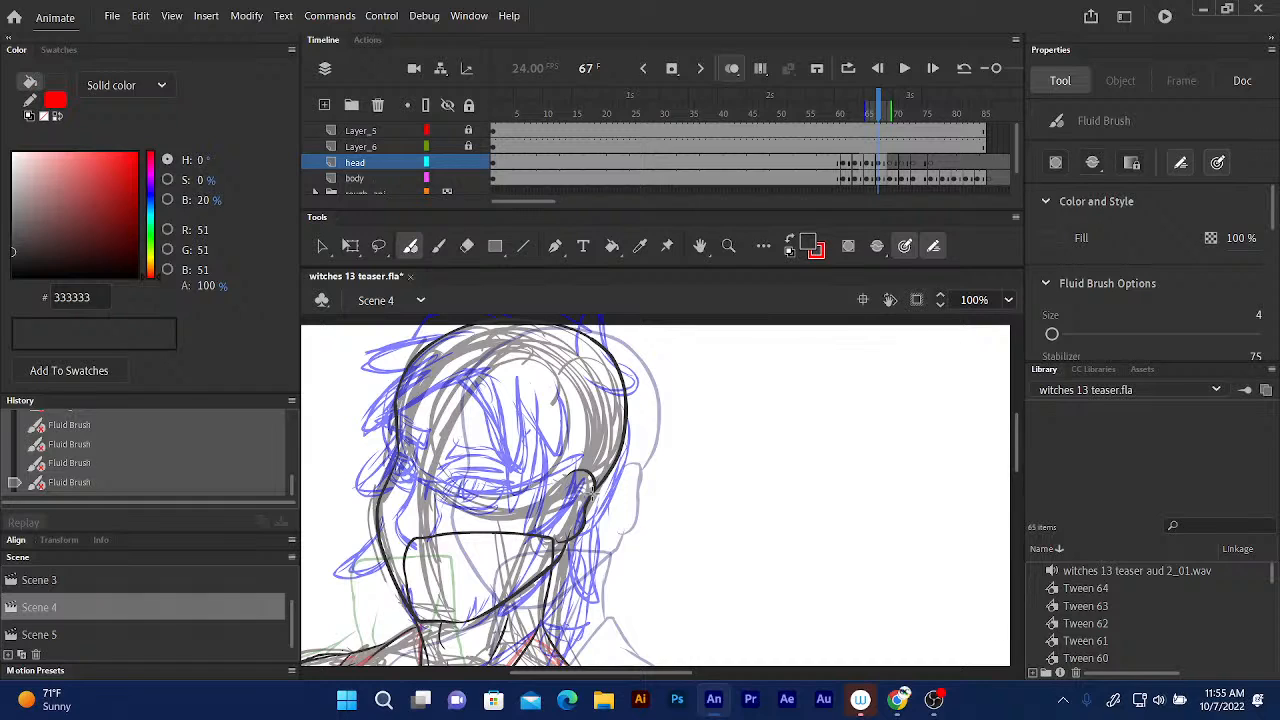
# Go to frame 69 and ink the side of the face, the jawline and the ear over the rough sketch.
pyautogui.click(893, 113)
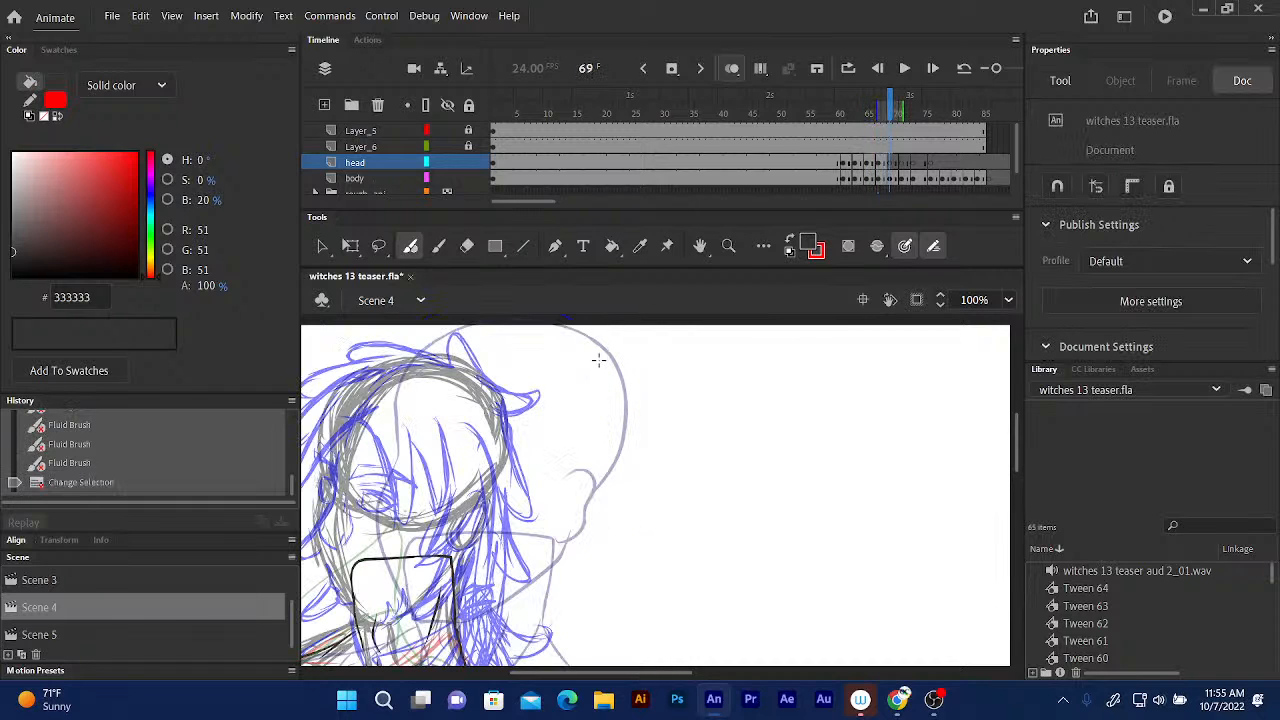
pyautogui.scroll(-3, 598, 360)
pyautogui.hscroll(-4, 640, 331)
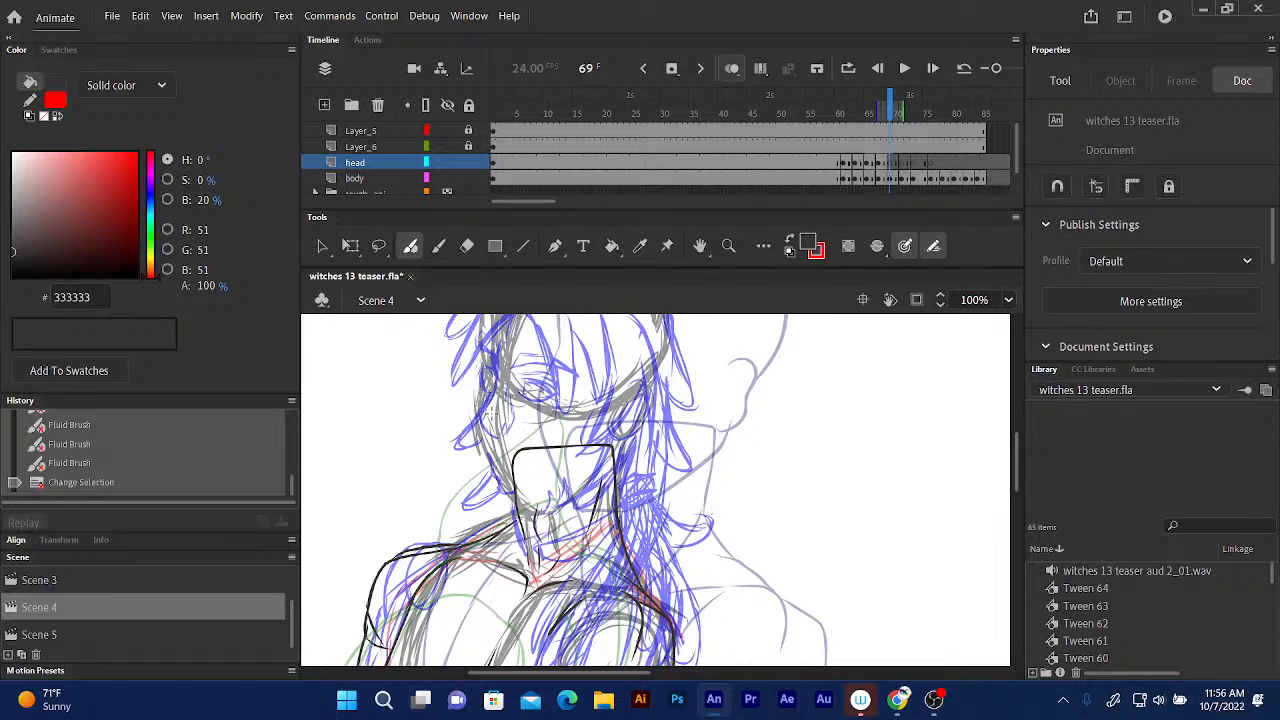
pyautogui.moveTo(476, 400)
pyautogui.mouseDown()
pyautogui.moveTo(488, 477)
pyautogui.moveTo(535, 515)
pyautogui.mouseUp()
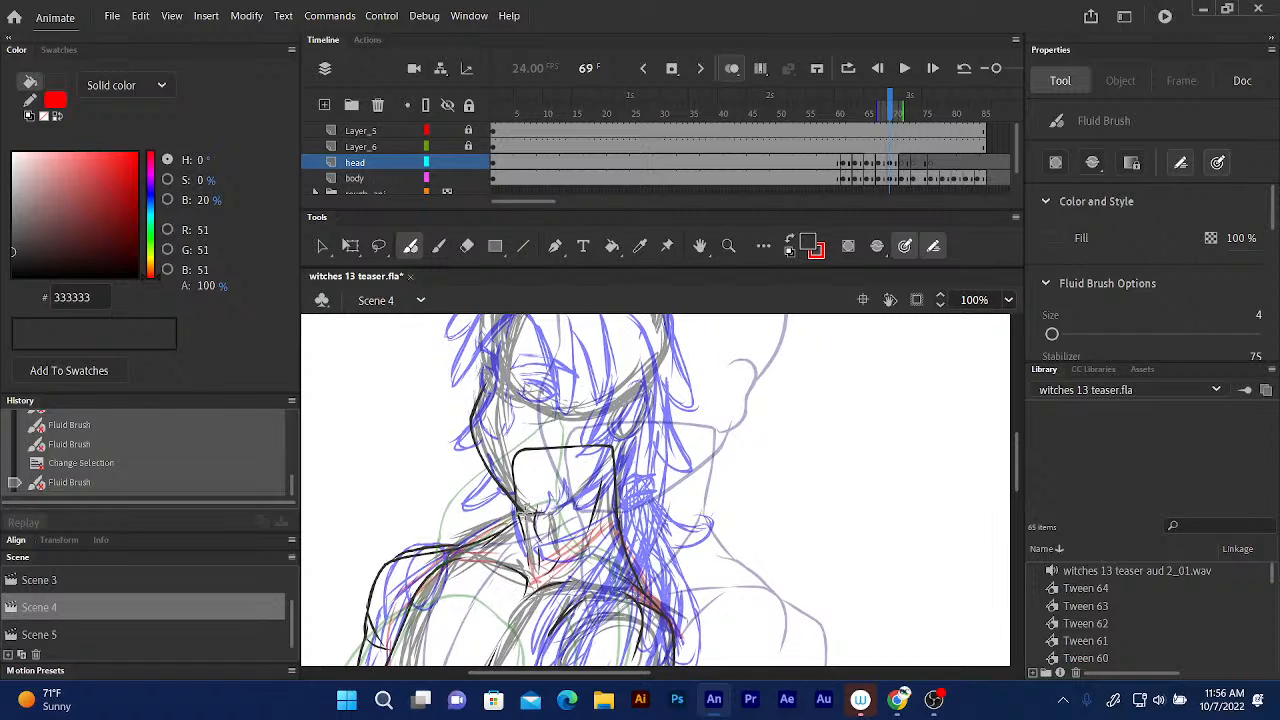
pyautogui.moveTo(538, 512)
pyautogui.mouseDown()
pyautogui.moveTo(588, 492)
pyautogui.moveTo(620, 446)
pyautogui.mouseUp()
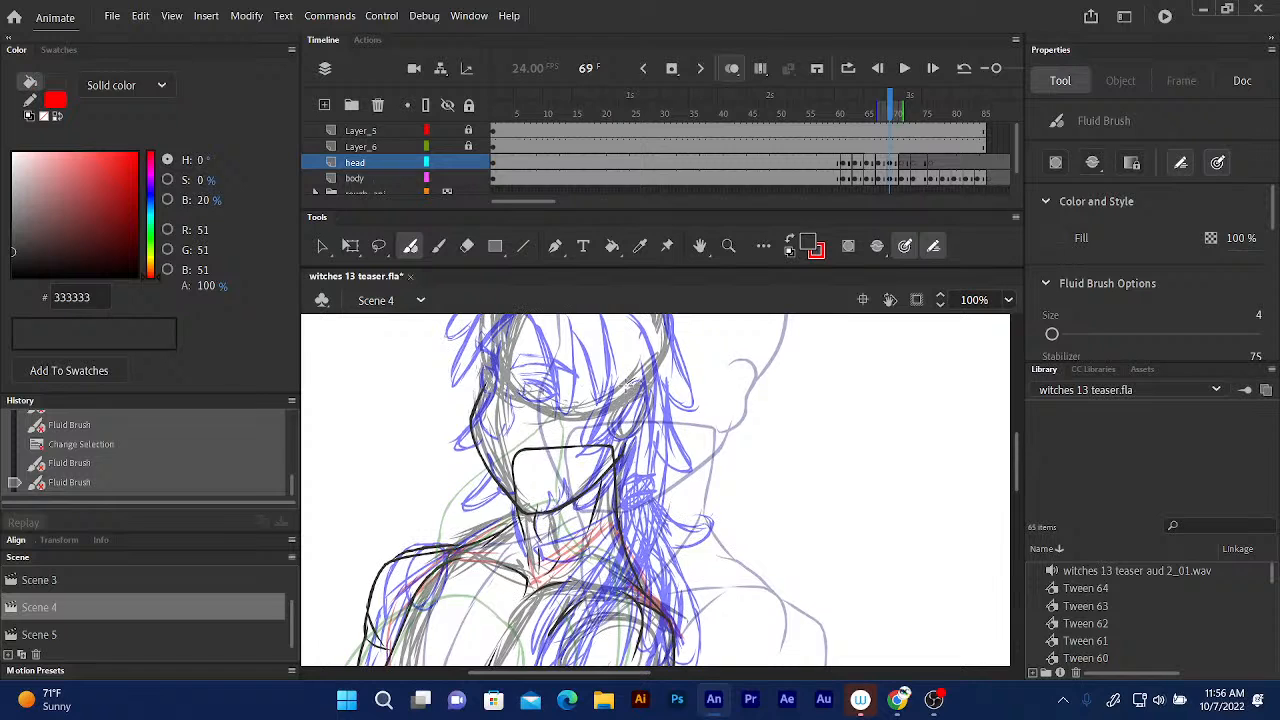
pyautogui.moveTo(629, 386)
pyautogui.mouseDown()
pyautogui.moveTo(654, 392)
pyautogui.moveTo(650, 420)
pyautogui.moveTo(617, 447)
pyautogui.mouseUp()
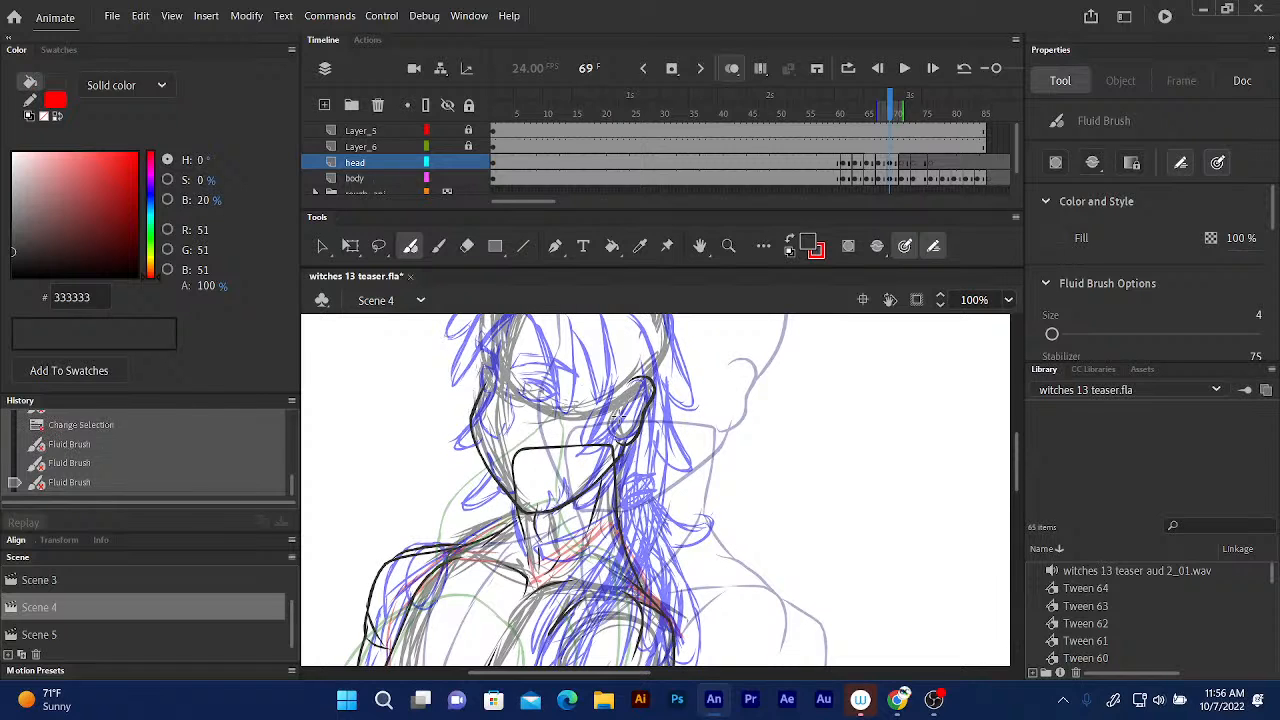
# Ink the skull outline at frame 69 from the brow over the top of the head to the ear, redoing the first stroke.
pyautogui.scroll(3, 616, 341)
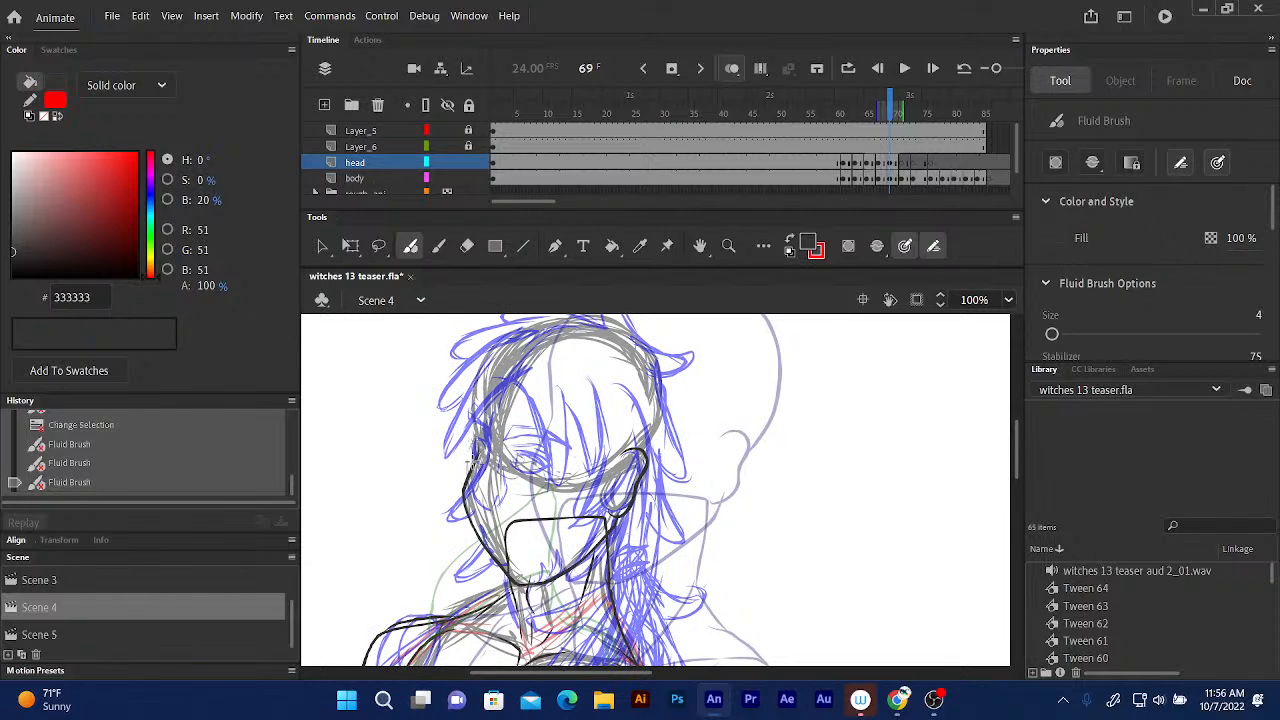
pyautogui.moveTo(476, 454)
pyautogui.mouseDown()
pyautogui.moveTo(464, 380)
pyautogui.moveTo(494, 343)
pyautogui.moveTo(557, 323)
pyautogui.moveTo(645, 347)
pyautogui.moveTo(664, 405)
pyautogui.moveTo(652, 444)
pyautogui.mouseUp()
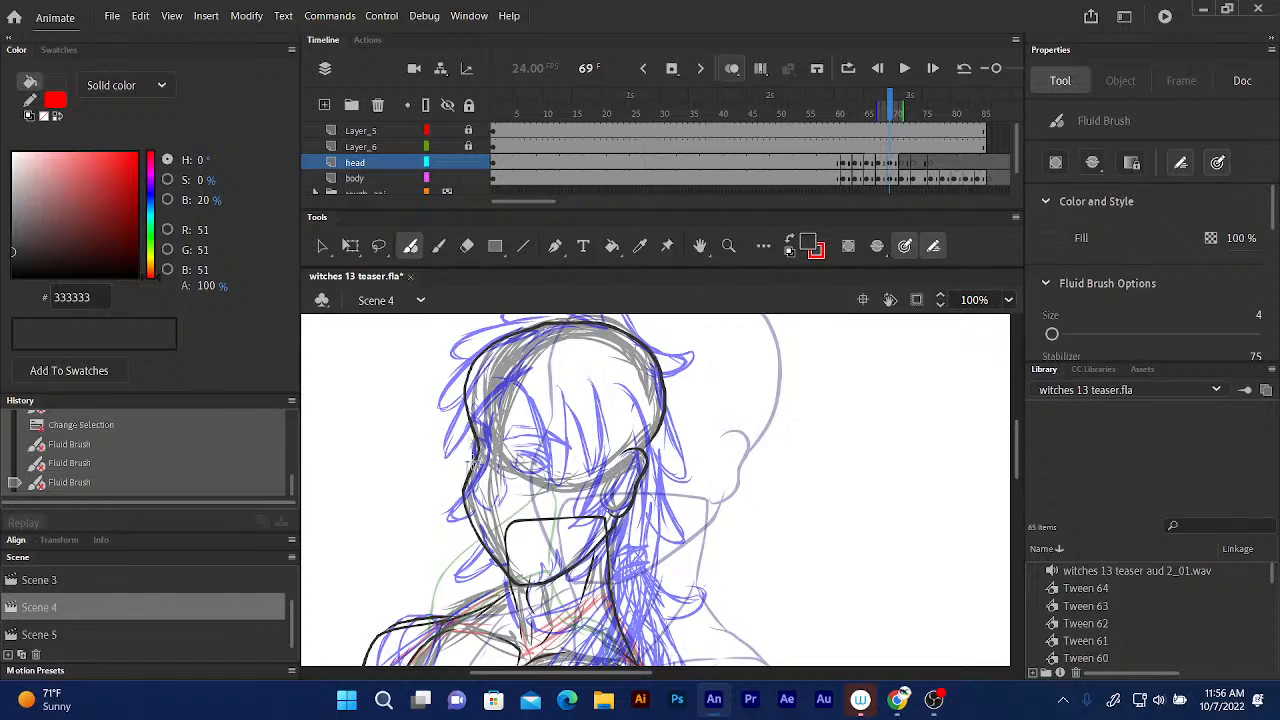
pyautogui.moveTo(474, 458); pyautogui.dragTo(474, 458)
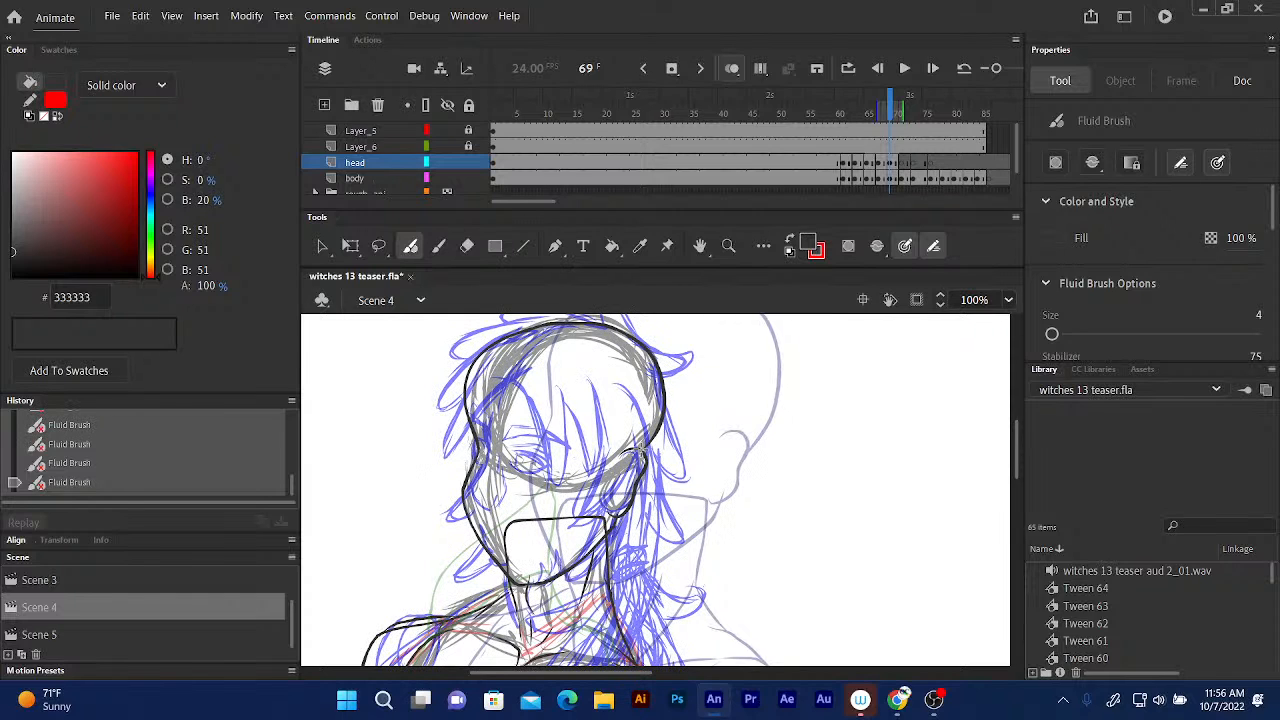
pyautogui.hotkey('ctrl', 'z')
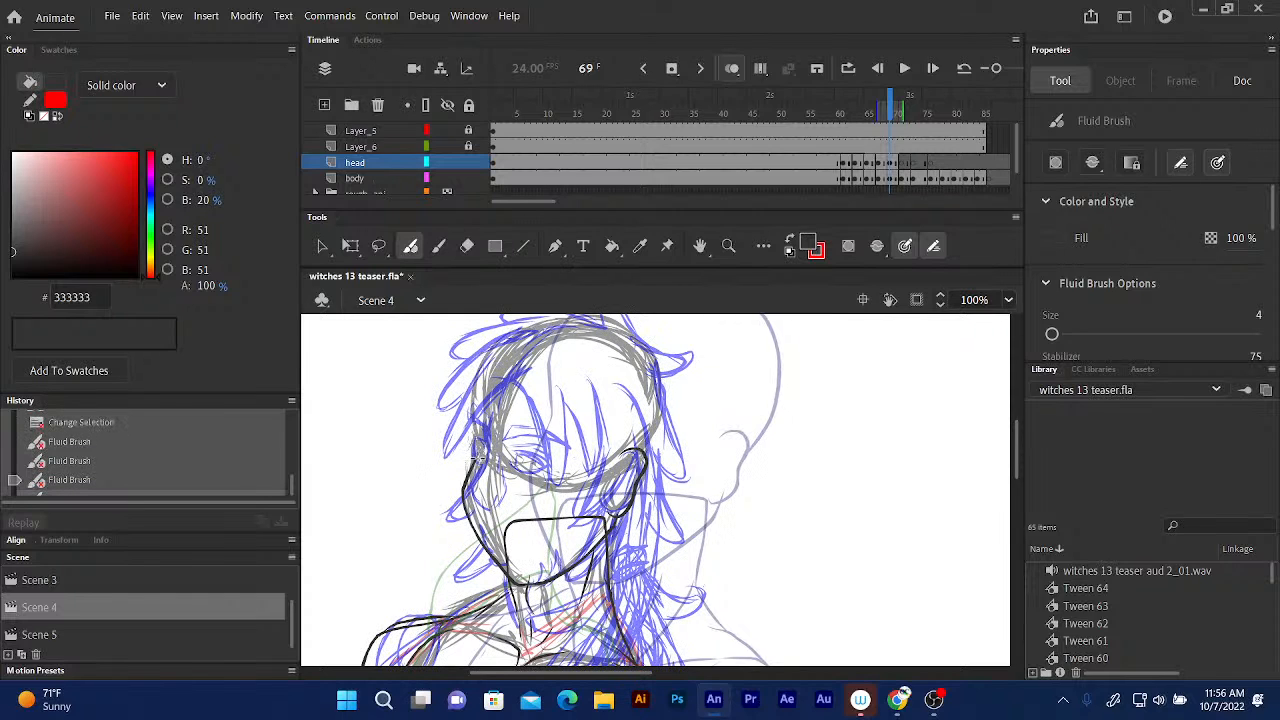
pyautogui.moveTo(476, 457)
pyautogui.mouseDown()
pyautogui.moveTo(482, 355)
pyautogui.moveTo(540, 322)
pyautogui.moveTo(598, 318)
pyautogui.moveTo(636, 330)
pyautogui.moveTo(662, 380)
pyautogui.moveTo(664, 425)
pyautogui.moveTo(642, 451)
pyautogui.mouseUp()
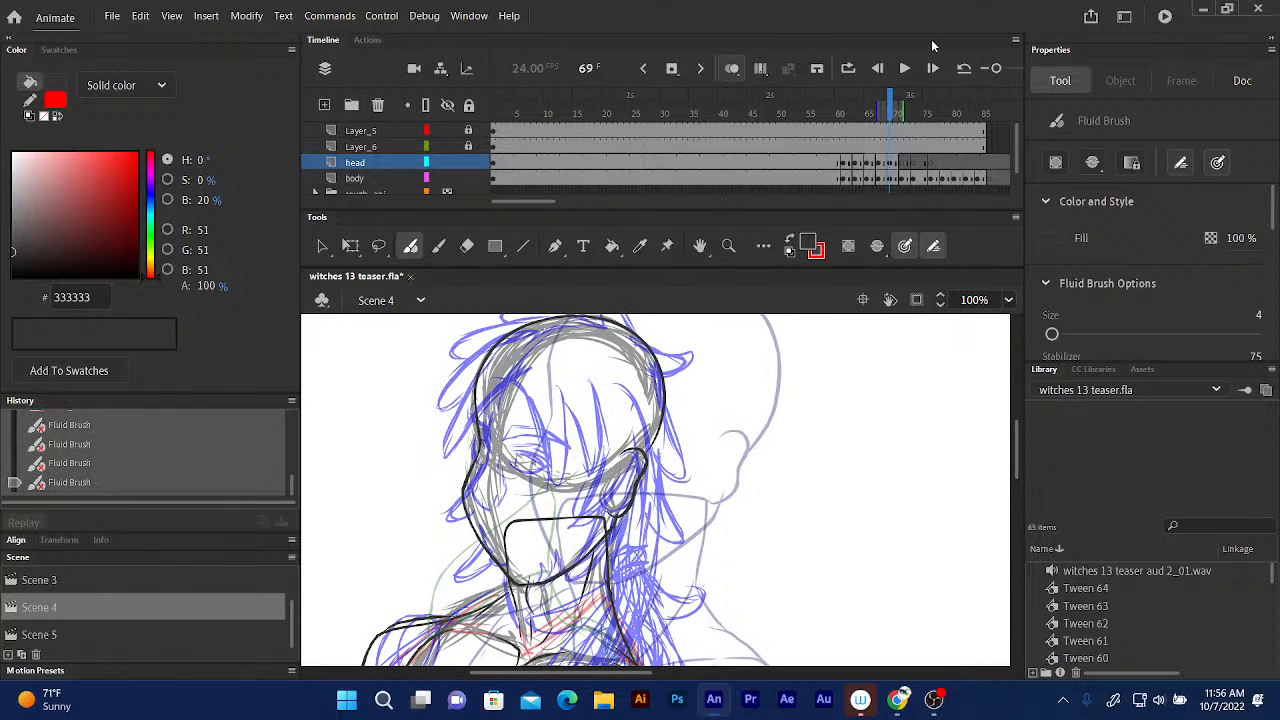
# Go to frame 71 and ink the face profile from the forehead over the brow and nose down toward the lips.
pyautogui.click(895, 113)
pyautogui.click(902, 110)
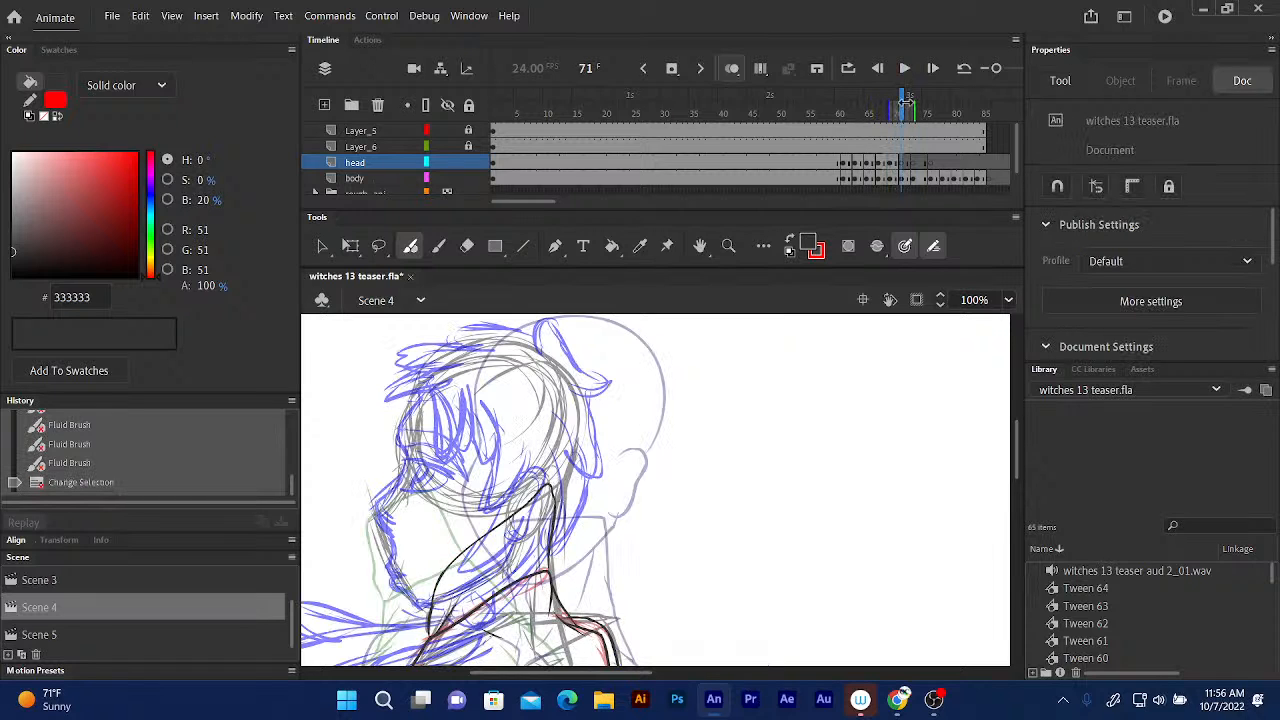
pyautogui.moveTo(441, 392); pyautogui.dragTo(468, 340)
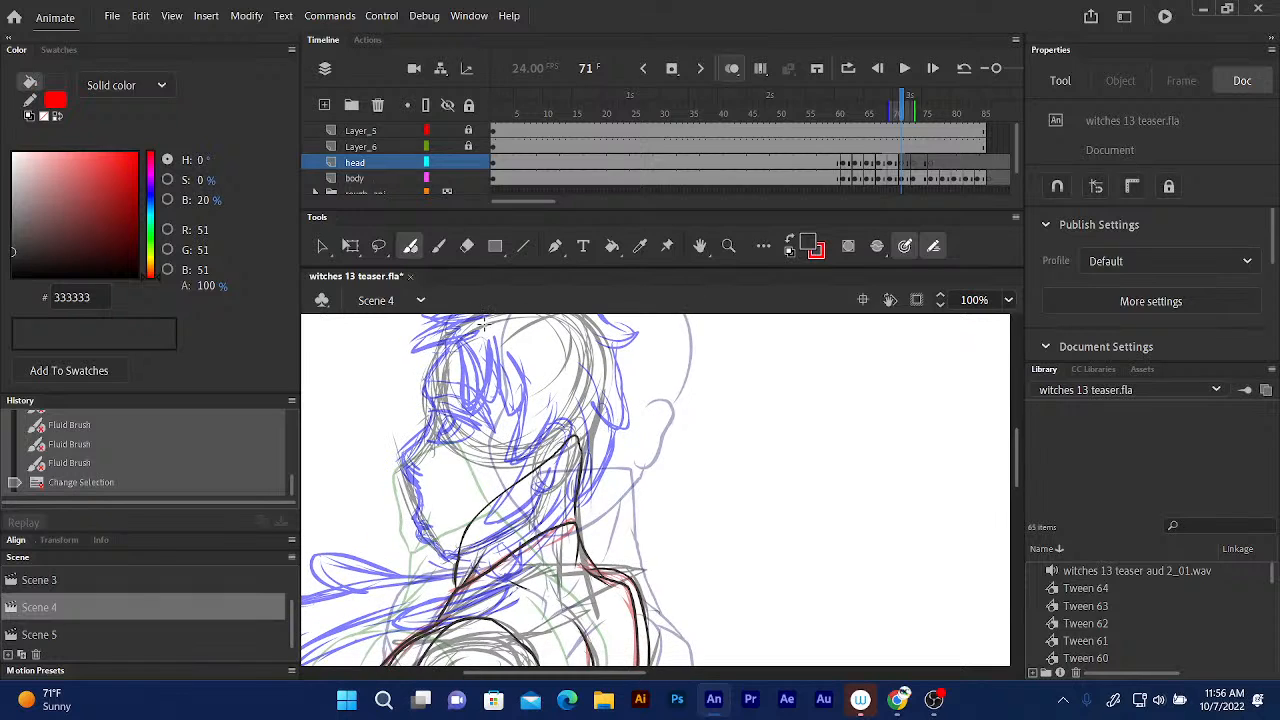
pyautogui.moveTo(451, 387); pyautogui.dragTo(451, 338)
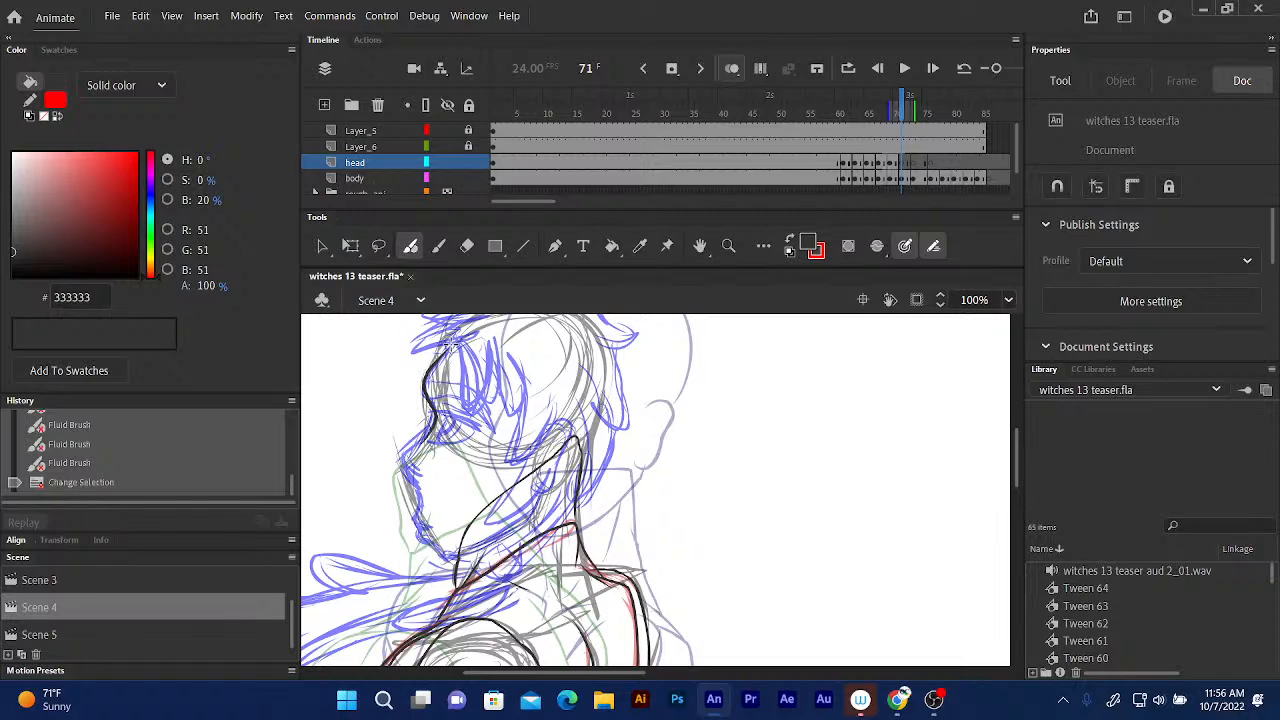
pyautogui.moveTo(420, 443); pyautogui.dragTo(406, 455)
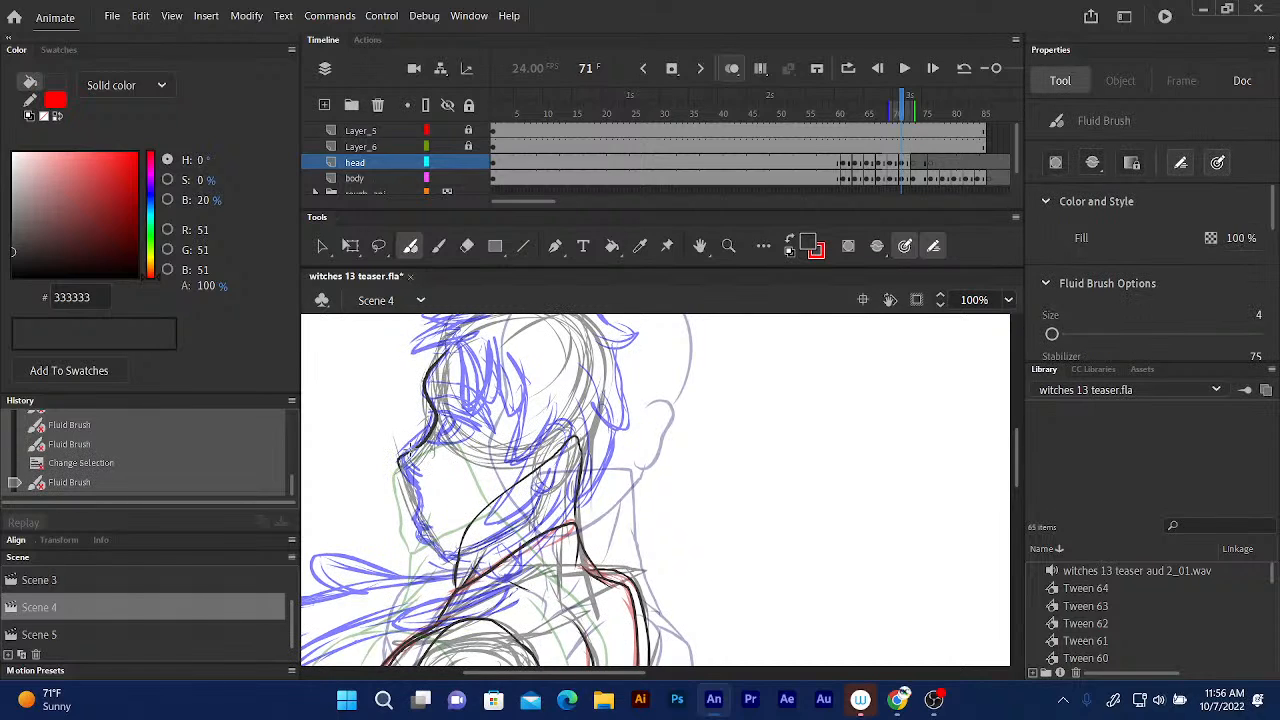
pyautogui.moveTo(406, 447); pyautogui.dragTo(408, 441)
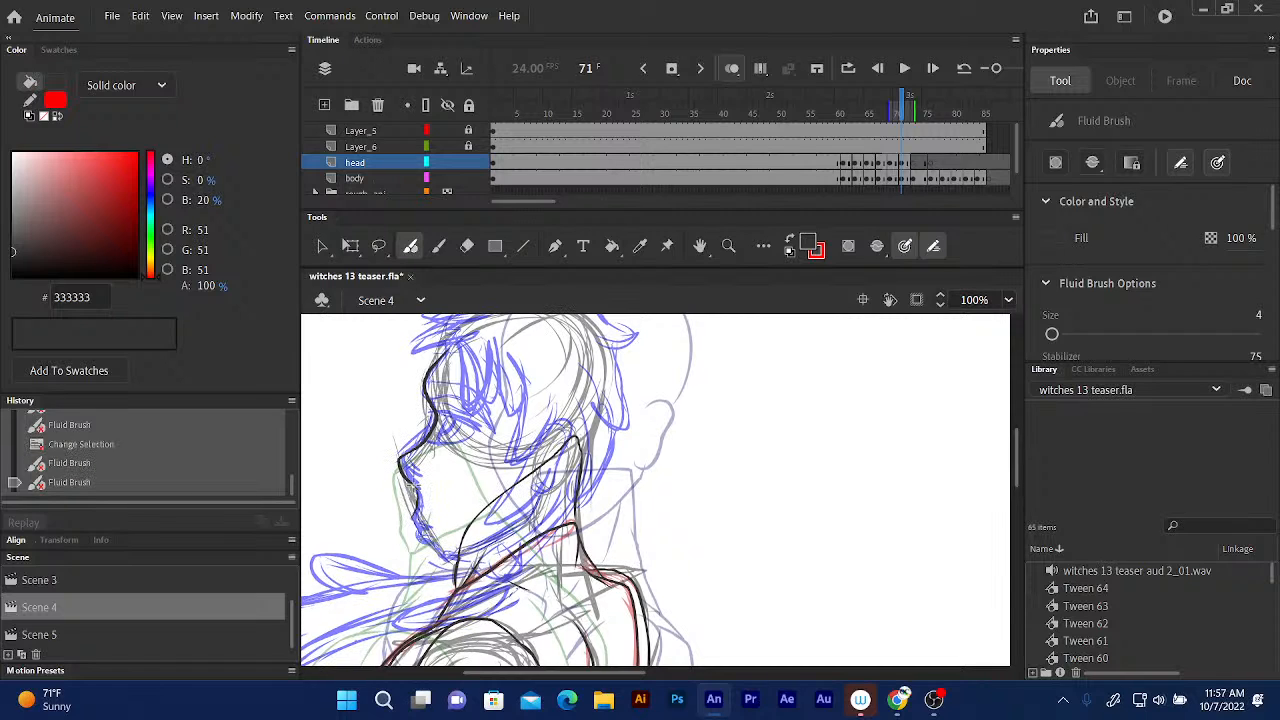
# Ink the lips, chin, jawline and ear of the profile at frame 71.
pyautogui.moveTo(410, 516); pyautogui.dragTo(430, 528)
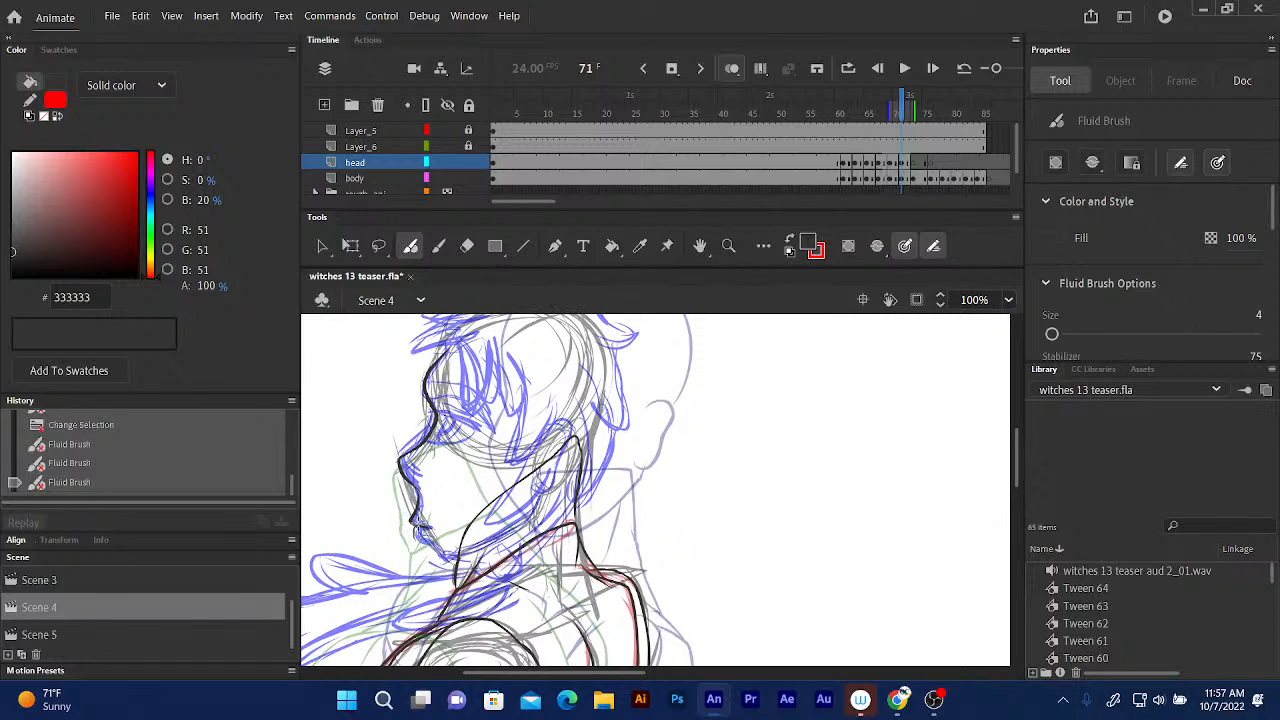
pyautogui.moveTo(425, 543); pyautogui.dragTo(418, 515)
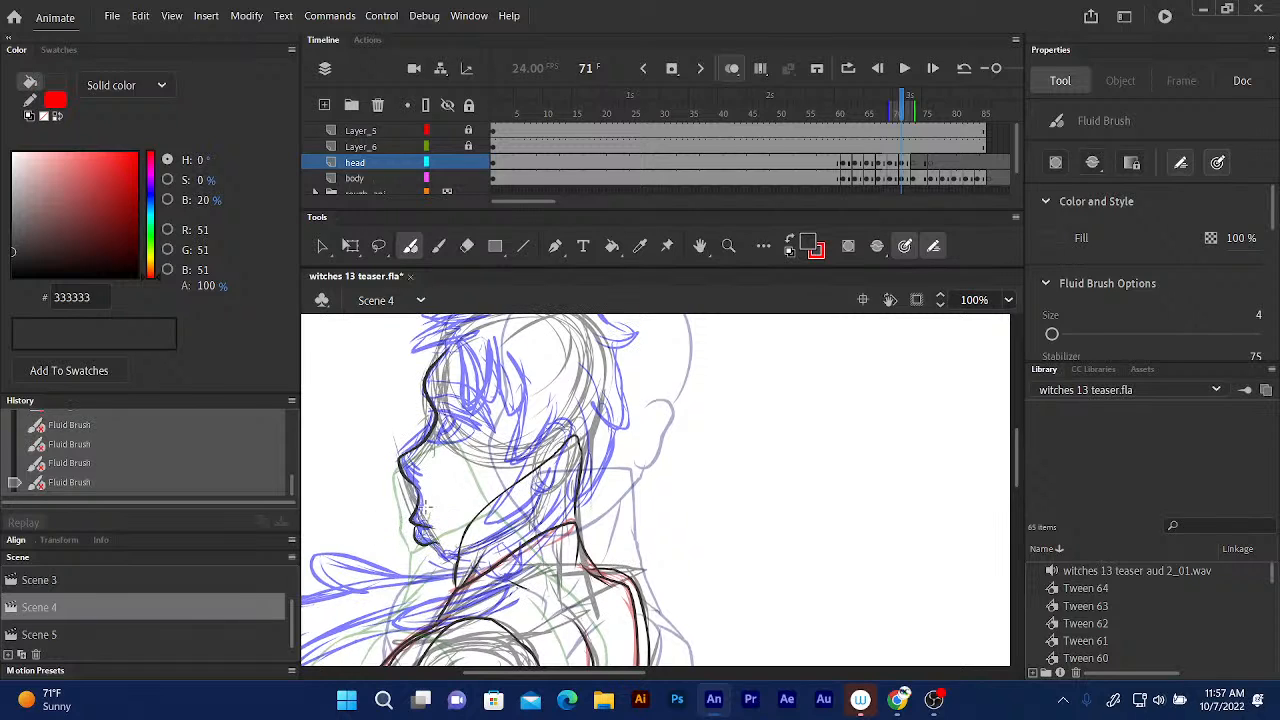
pyautogui.hotkey('ctrl', 'z')
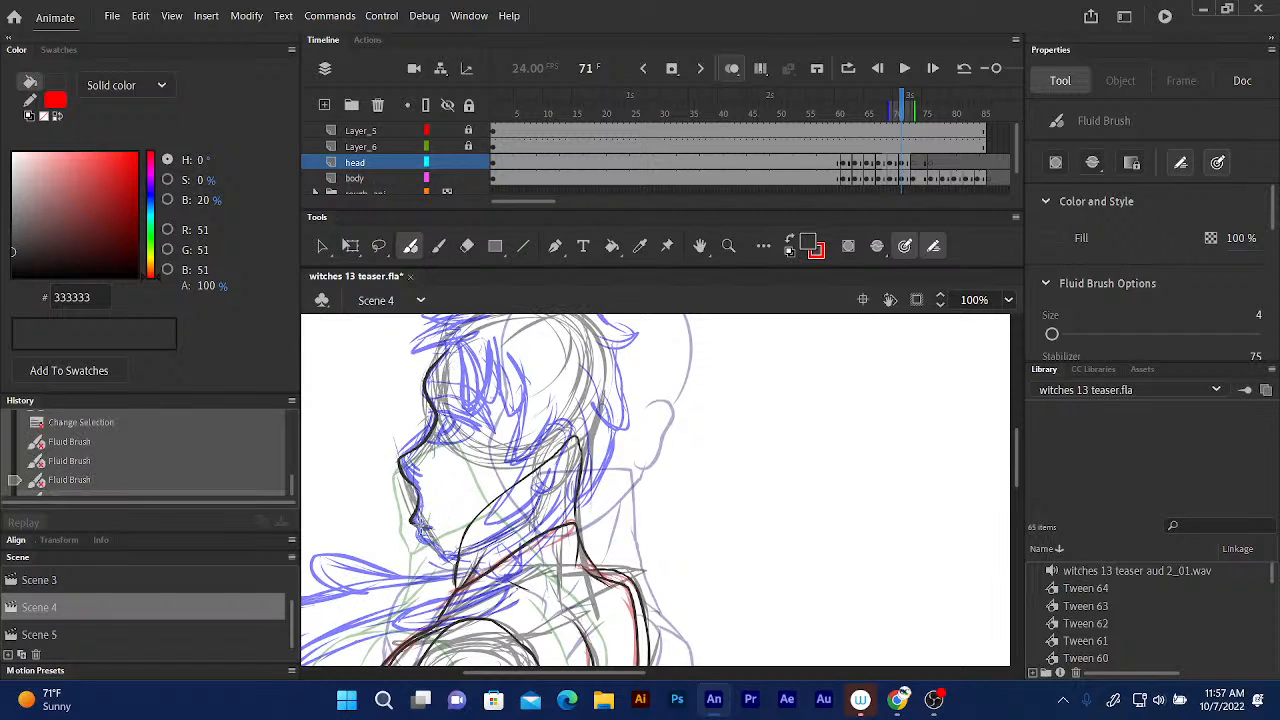
pyautogui.hotkey('ctrl', 'y')
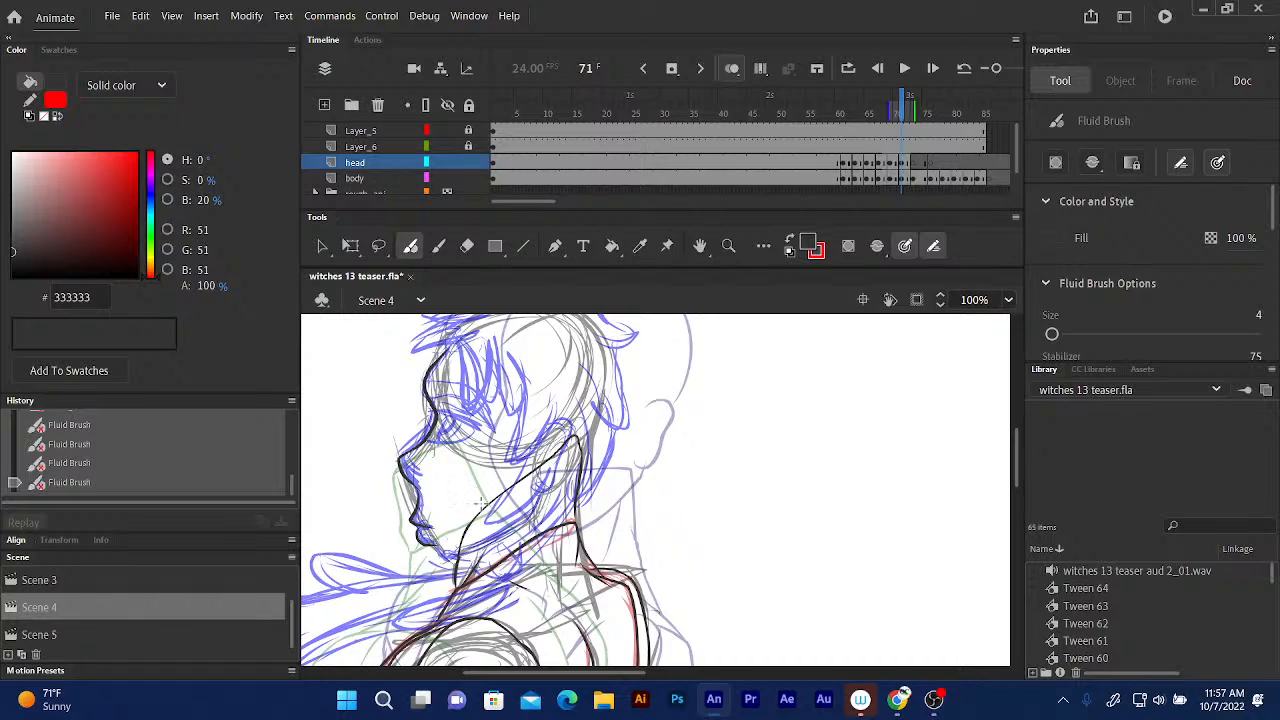
pyautogui.moveTo(425, 524)
pyautogui.mouseDown()
pyautogui.moveTo(429, 548)
pyautogui.moveTo(474, 554)
pyautogui.moveTo(534, 514)
pyautogui.moveTo(550, 474)
pyautogui.mouseUp()
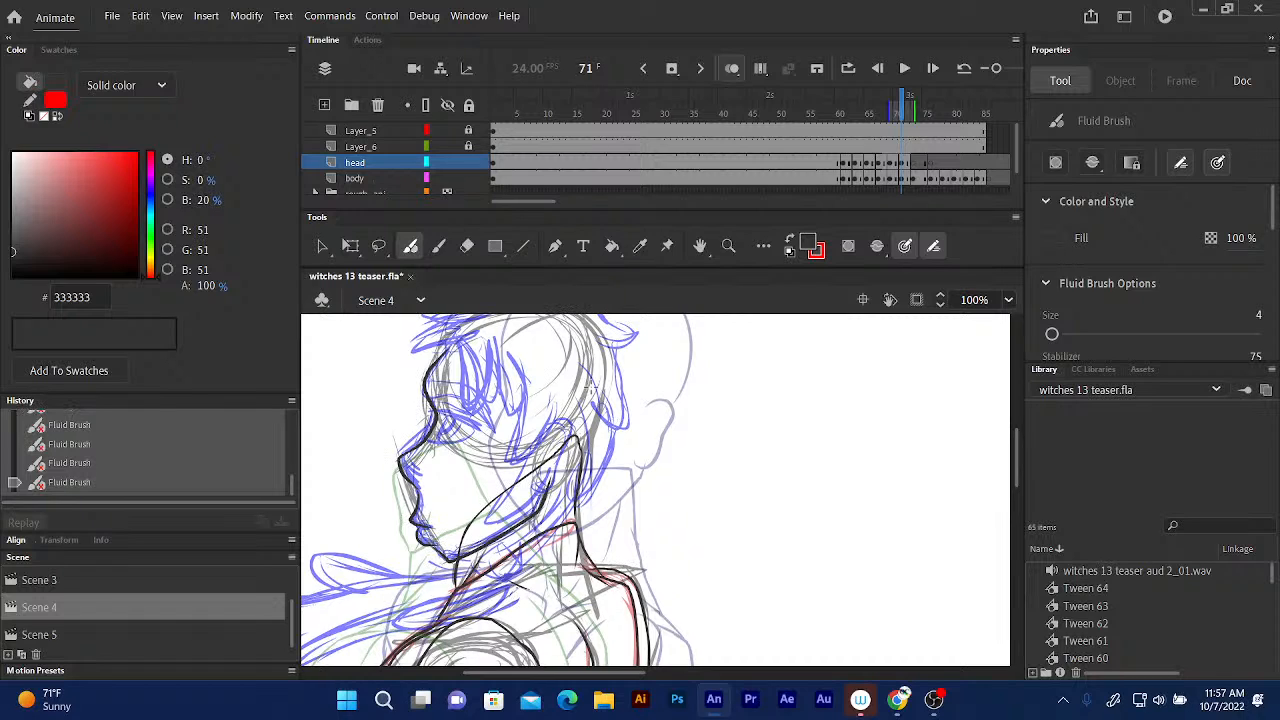
pyautogui.moveTo(570, 418)
pyautogui.mouseDown()
pyautogui.moveTo(565, 472)
pyautogui.moveTo(543, 478)
pyautogui.mouseUp()
# Ink the skull outline at frame 71 from the forehead around the back of the head to below the ear, redoing the first attempt.
pyautogui.moveTo(558, 348); pyautogui.dragTo(546, 385)
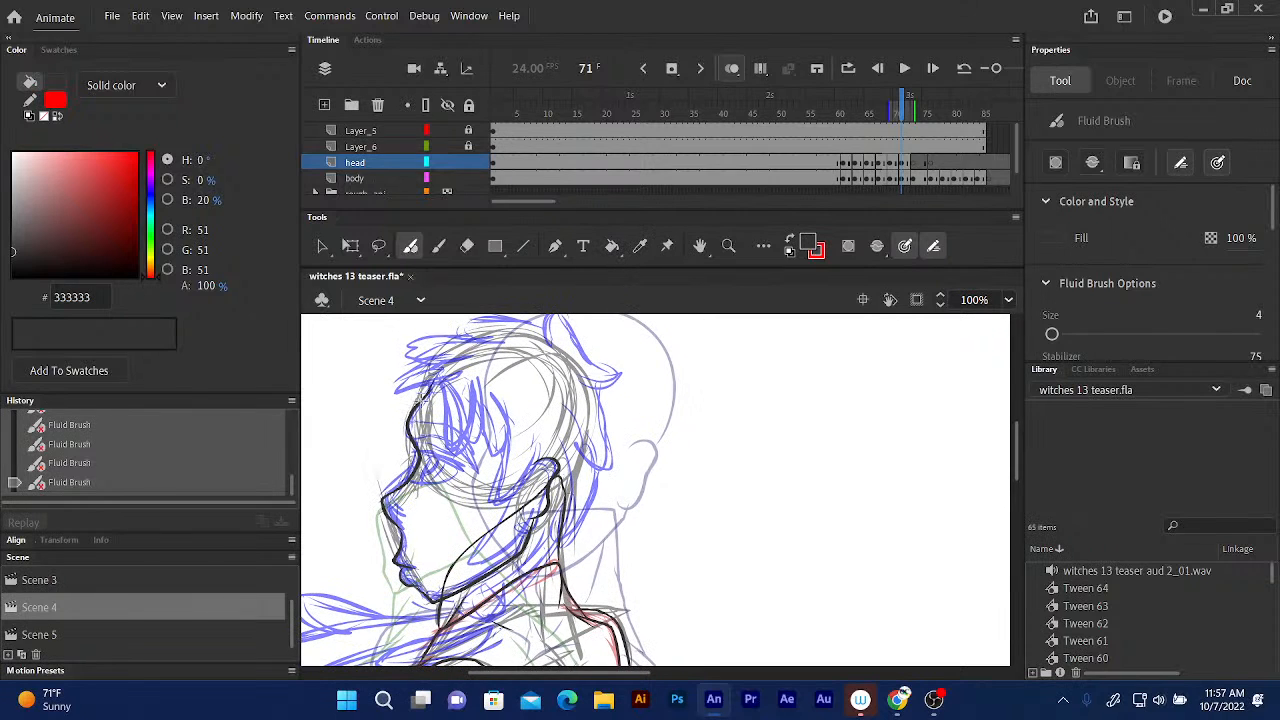
pyautogui.moveTo(424, 392)
pyautogui.mouseDown()
pyautogui.moveTo(460, 354)
pyautogui.moveTo(555, 334)
pyautogui.moveTo(591, 381)
pyautogui.moveTo(589, 436)
pyautogui.moveTo(536, 520)
pyautogui.mouseUp()
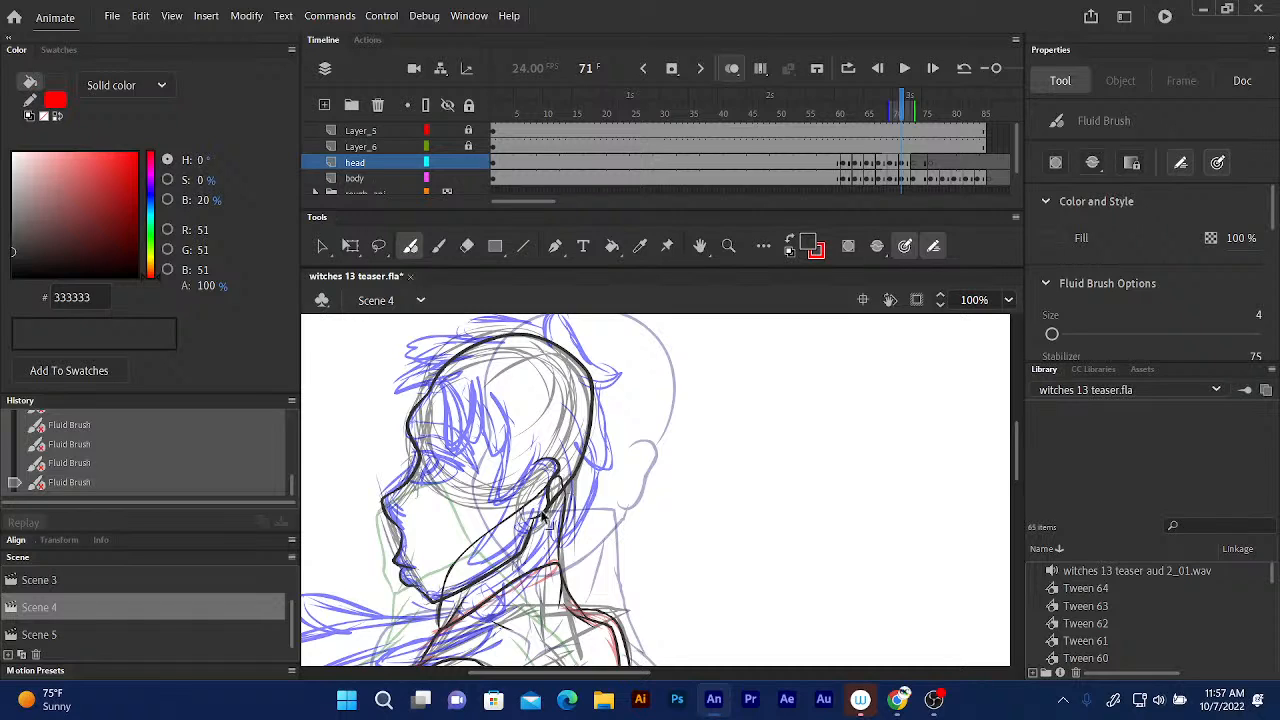
pyautogui.hotkey('ctrl', 'z')
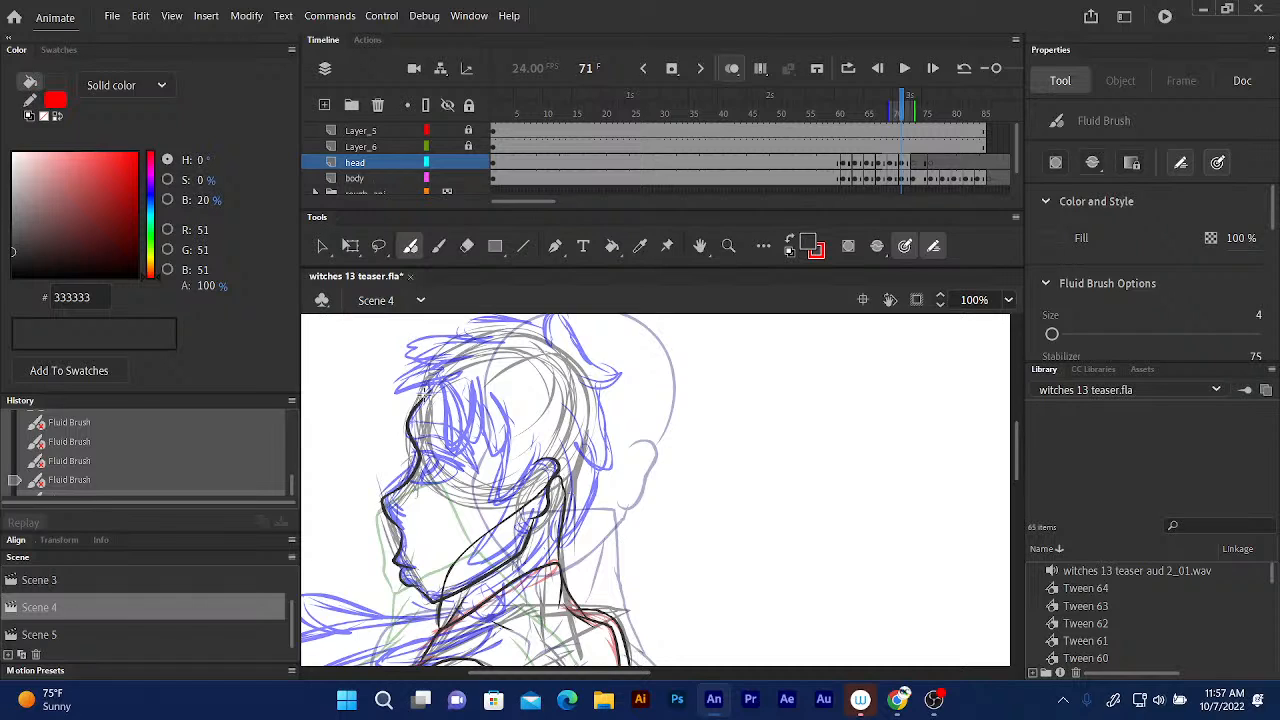
pyautogui.moveTo(430, 382)
pyautogui.mouseDown()
pyautogui.moveTo(466, 343)
pyautogui.moveTo(538, 331)
pyautogui.moveTo(586, 392)
pyautogui.moveTo(592, 448)
pyautogui.moveTo(578, 488)
pyautogui.moveTo(537, 523)
pyautogui.mouseUp()
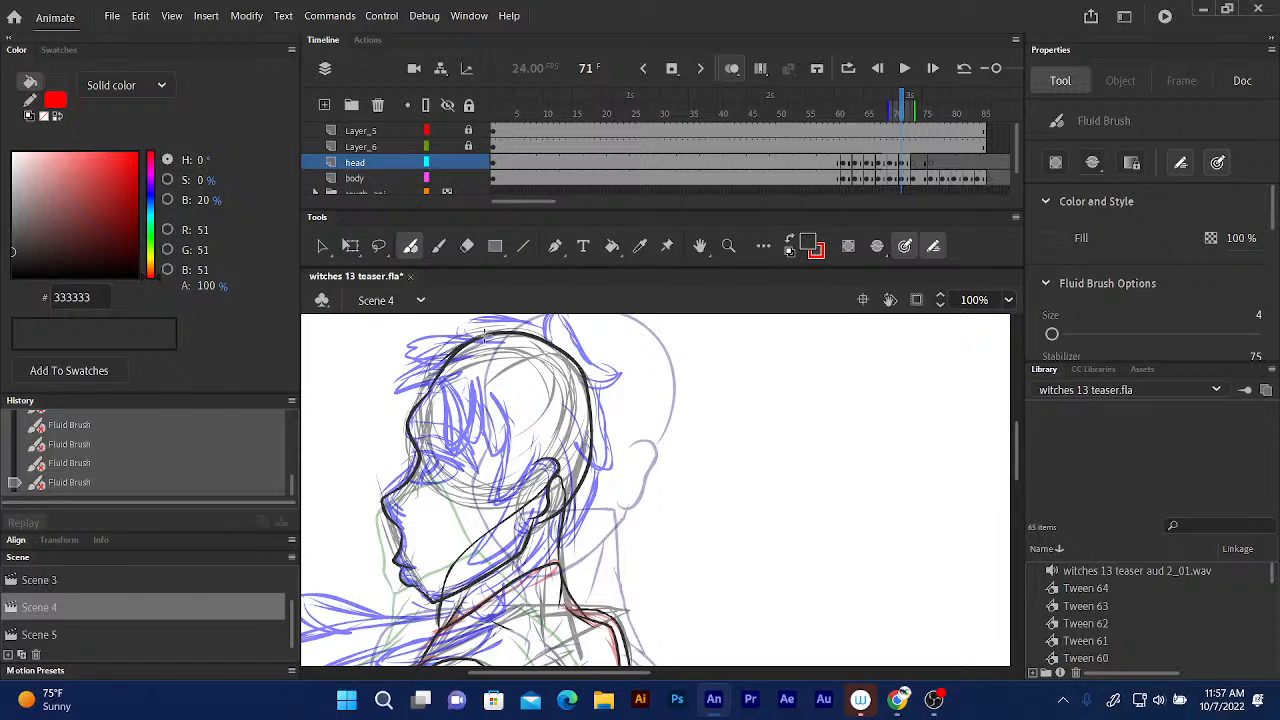
pyautogui.moveTo(452, 349); pyautogui.dragTo(418, 400)
# Erase the doubled line where the forehead meets the skull outline at frame 71.
pyautogui.click(466, 246)
pyautogui.hotkey('ctrl', '=')
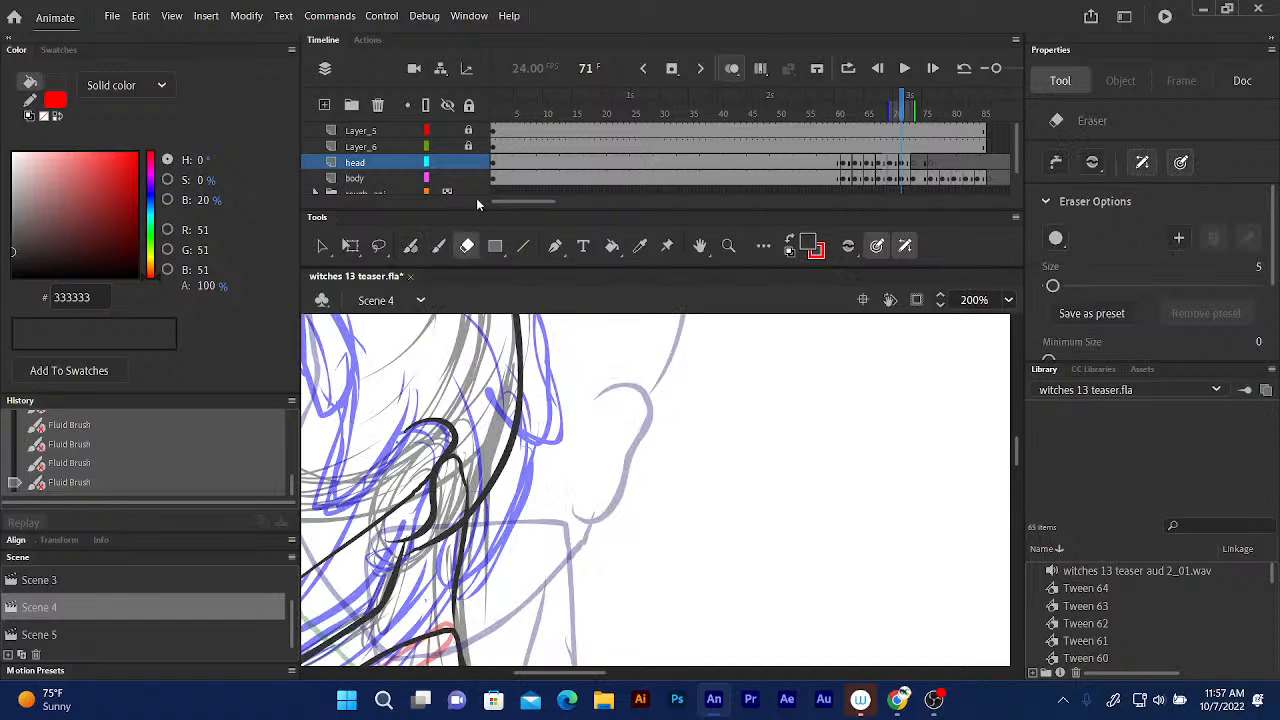
pyautogui.moveTo(366, 434); pyautogui.dragTo(745, 608)
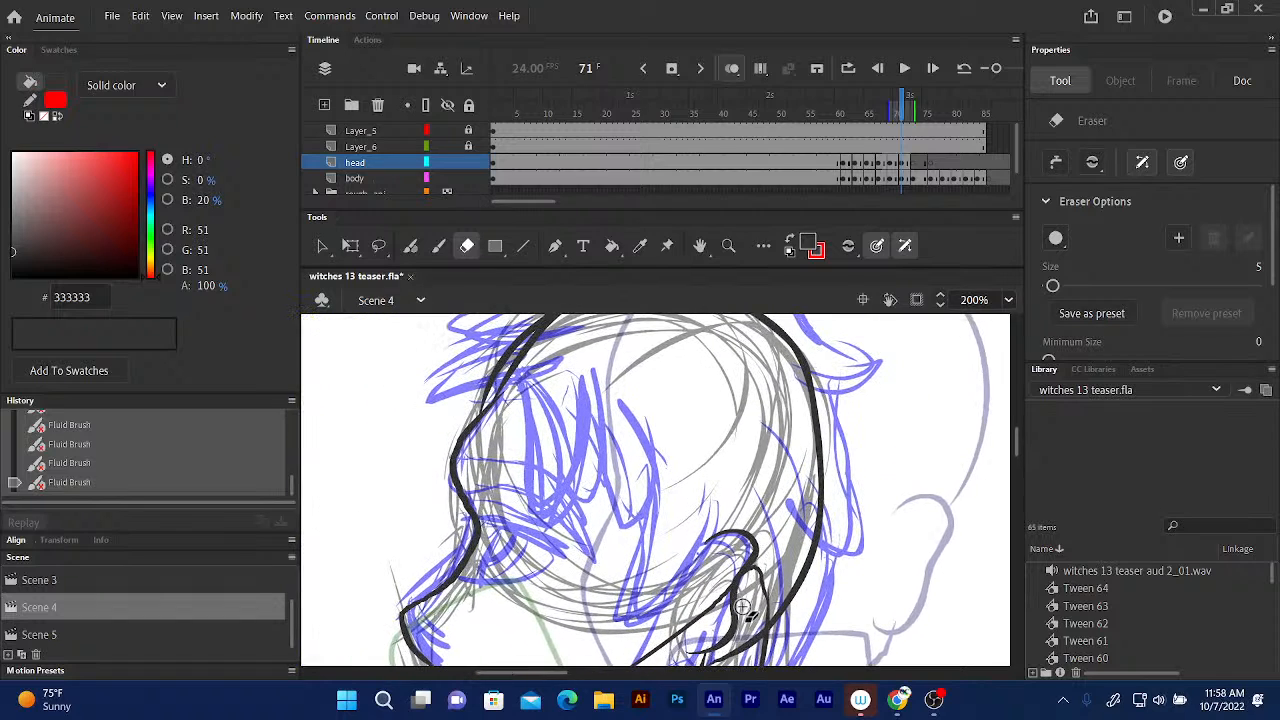
pyautogui.moveTo(590, 317); pyautogui.dragTo(622, 378)
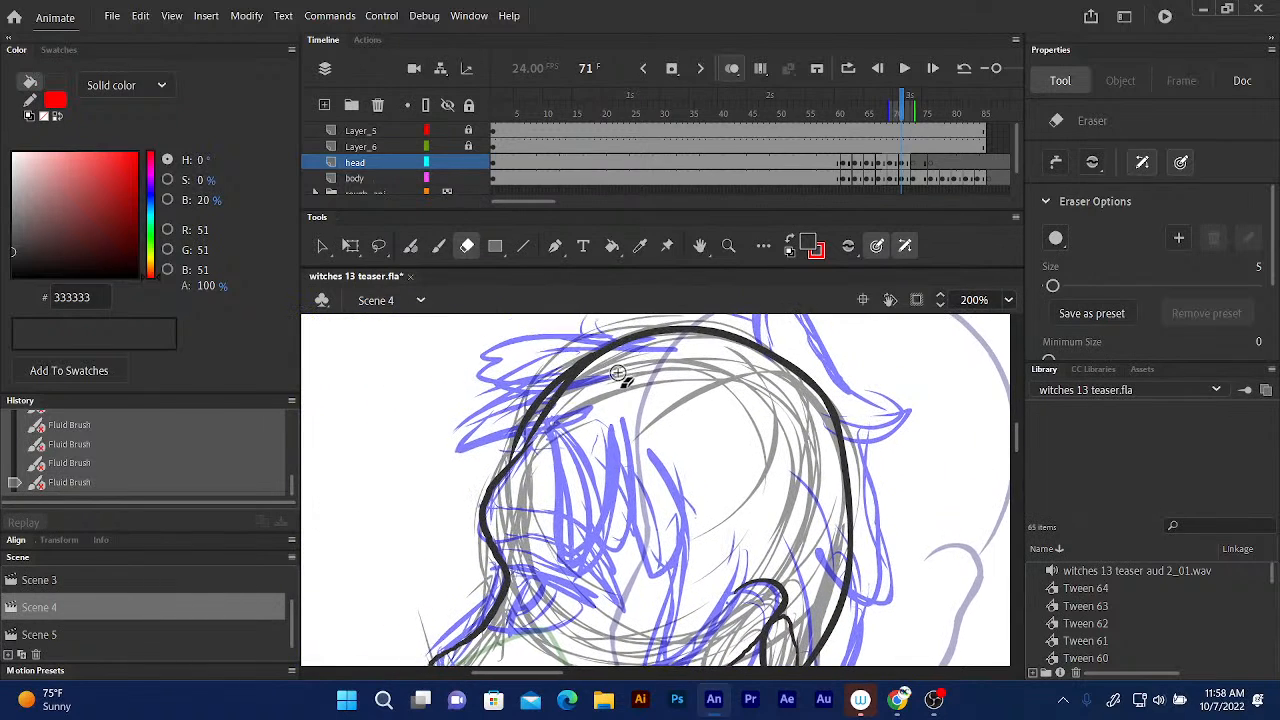
pyautogui.moveTo(535, 433); pyautogui.dragTo(579, 378)
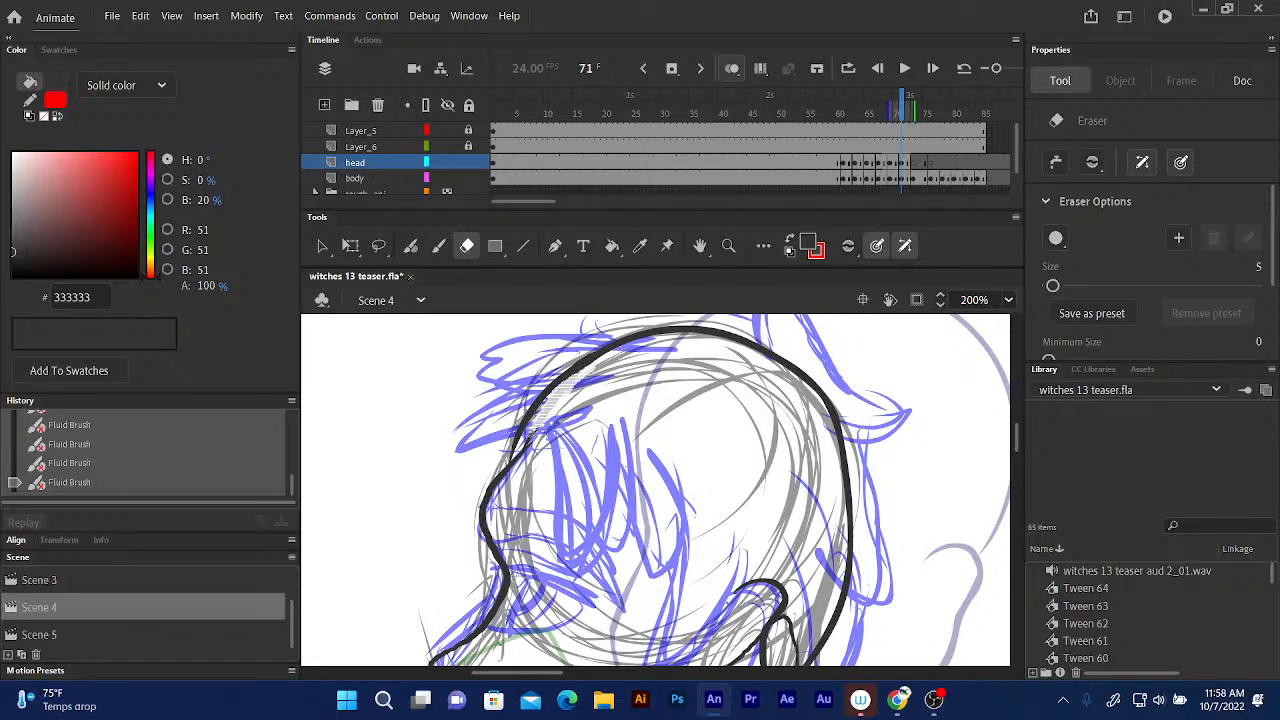
pyautogui.moveTo(535, 432); pyautogui.dragTo(523, 448)
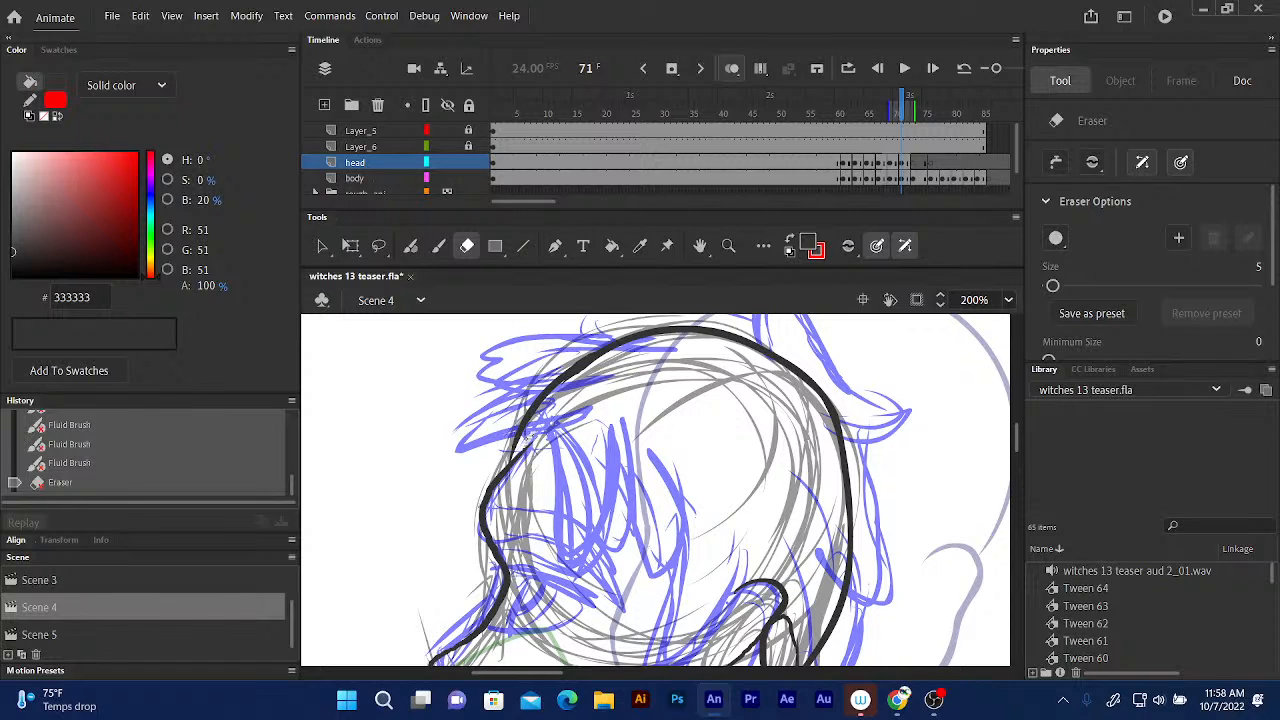
pyautogui.moveTo(530, 440); pyautogui.dragTo(541, 443)
pyautogui.hotkey('ctrl', '-')
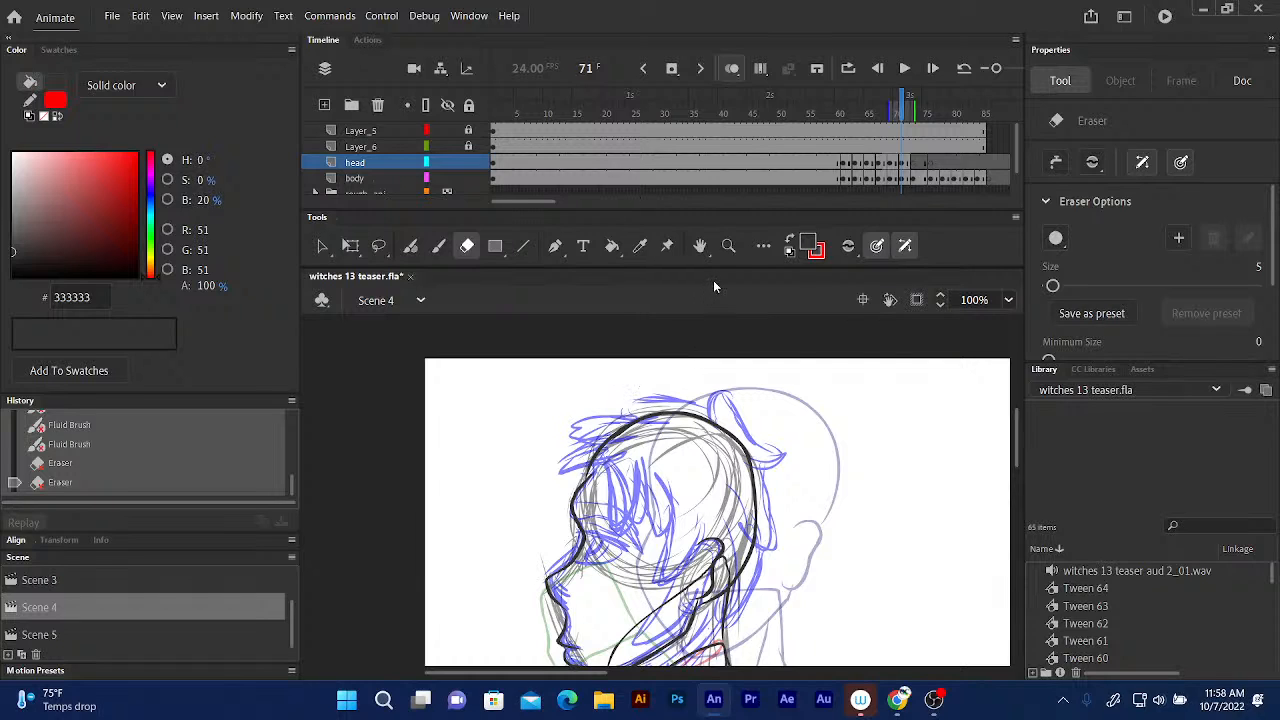
# Go to frame 73 and ink the jawline and the ear with the Fluid Brush.
pyautogui.moveTo(902, 112); pyautogui.dragTo(916, 114)
pyautogui.moveTo(723, 399); pyautogui.dragTo(707, 243)
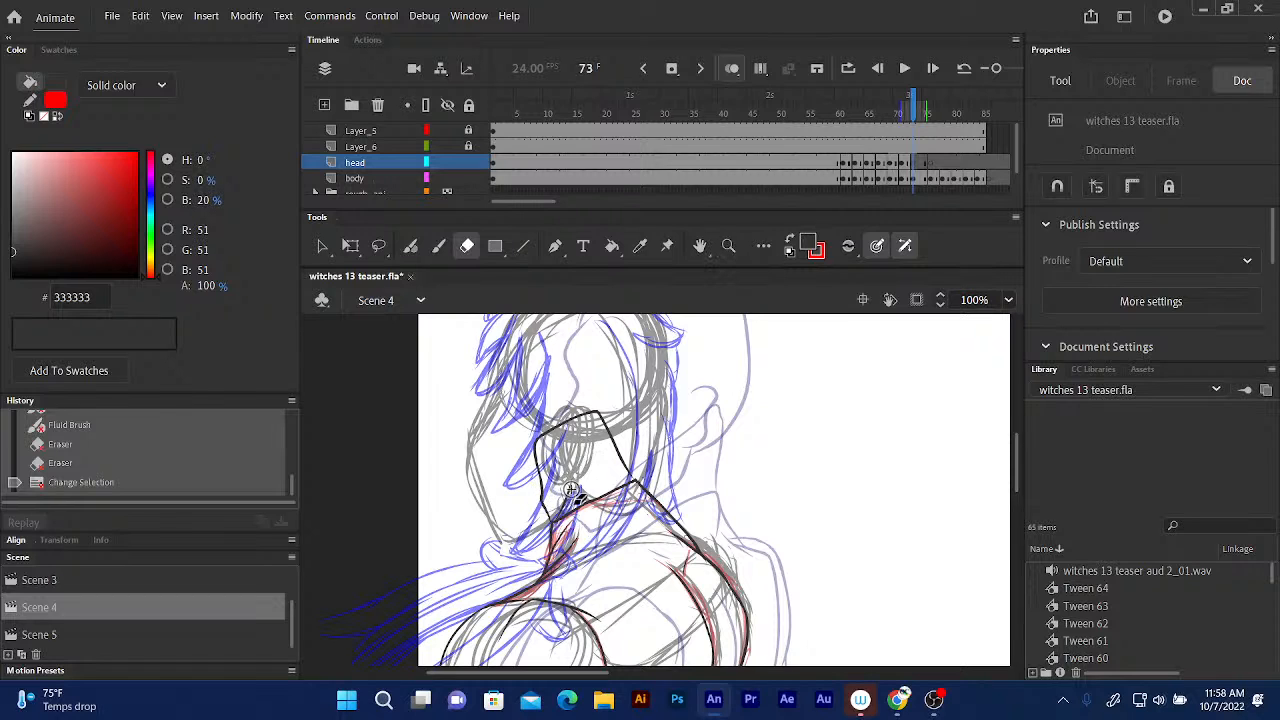
pyautogui.click(410, 246)
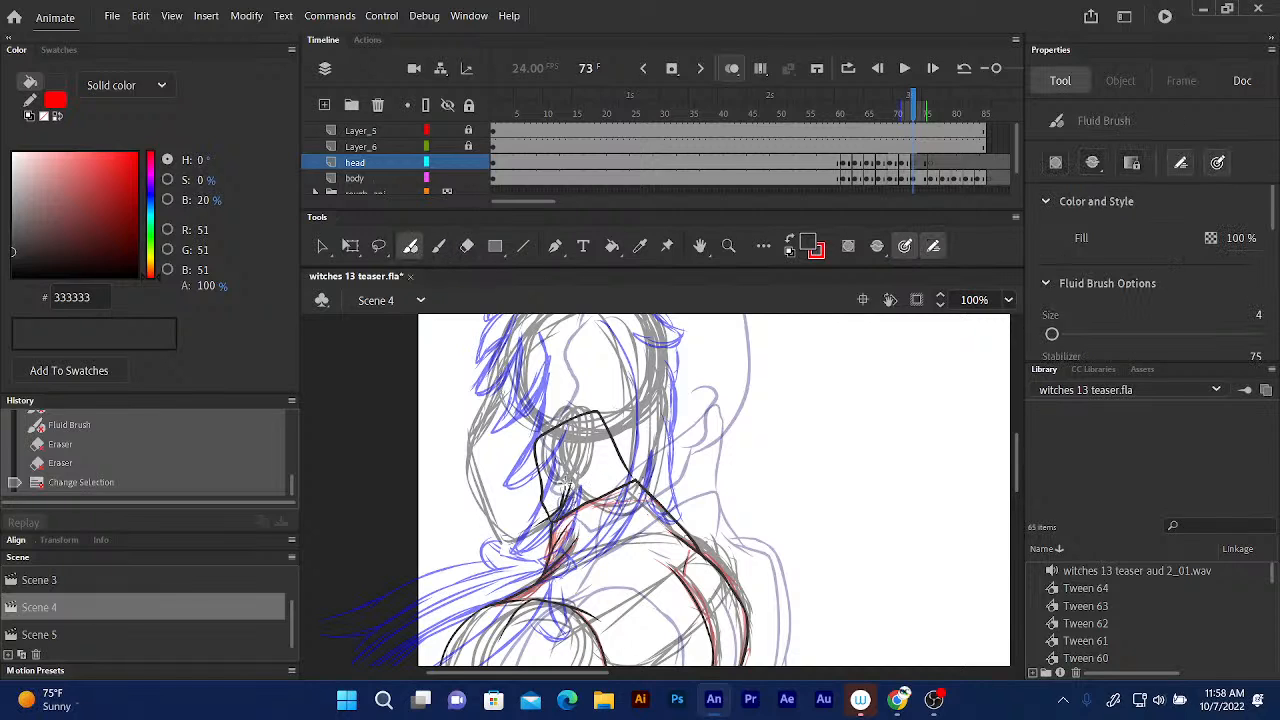
pyautogui.moveTo(514, 536); pyautogui.dragTo(548, 518)
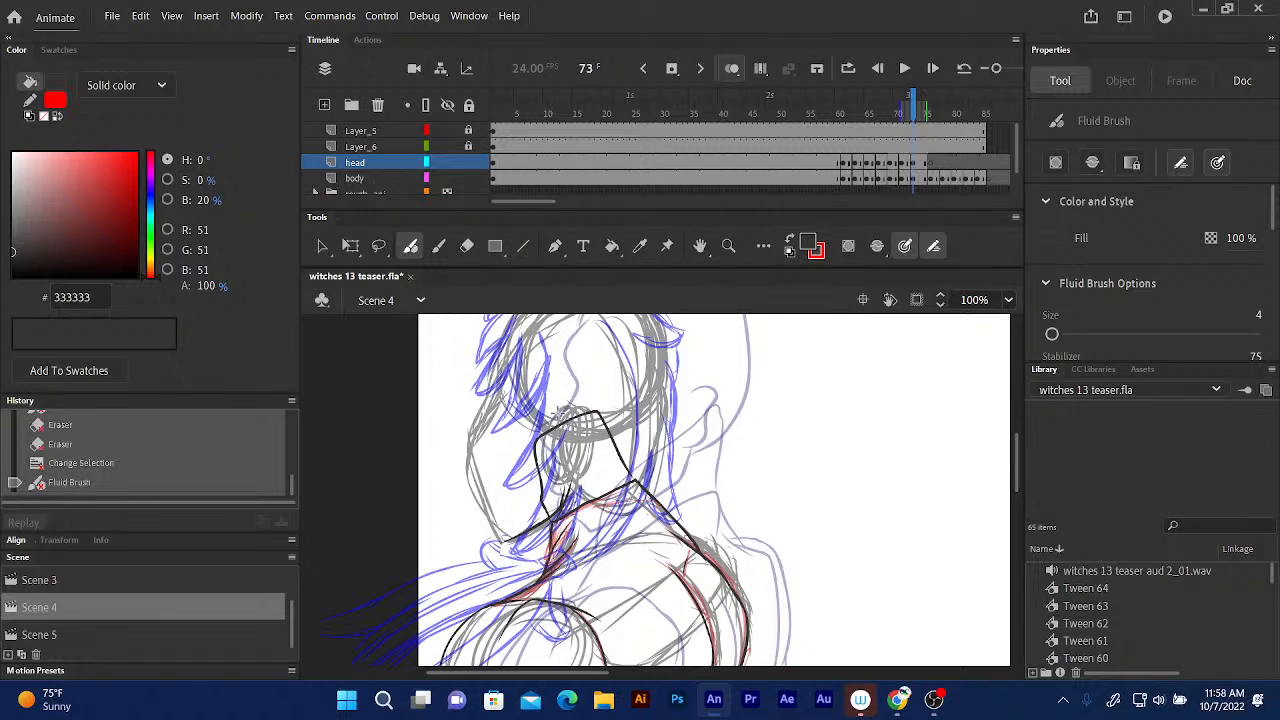
pyautogui.moveTo(566, 410)
pyautogui.mouseDown()
pyautogui.moveTo(582, 424)
pyautogui.moveTo(576, 470)
pyautogui.mouseUp()
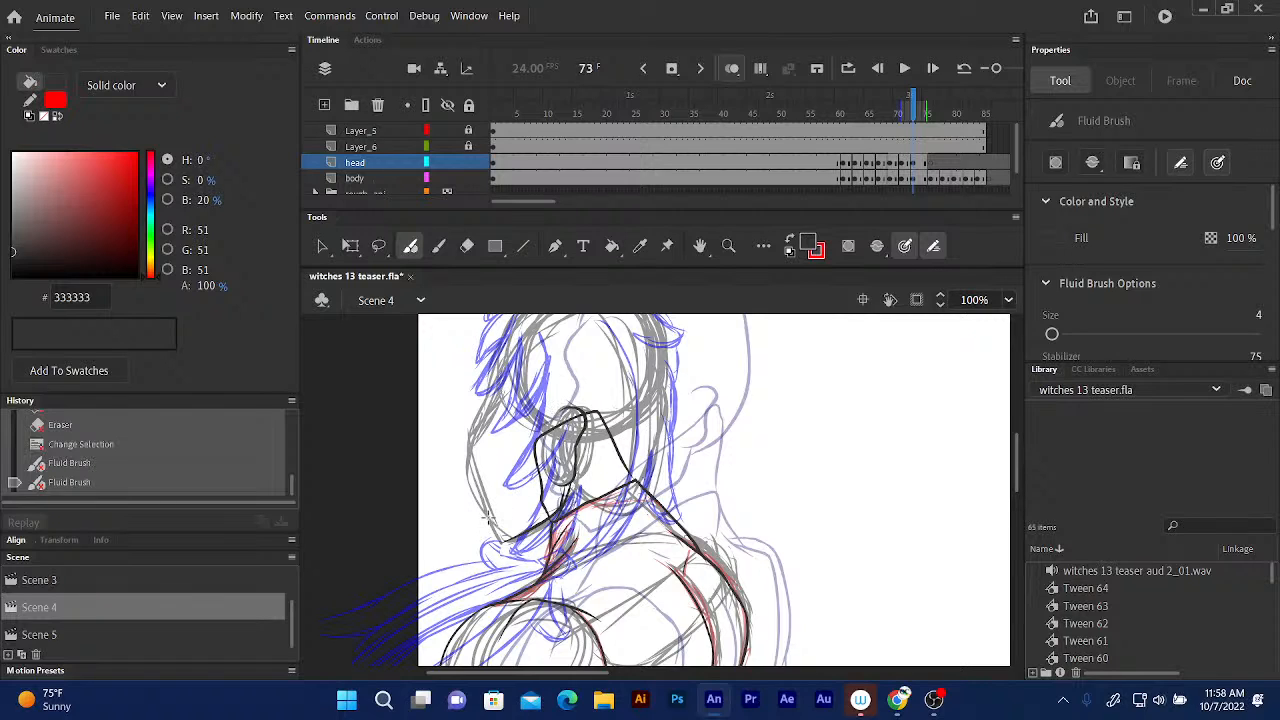
# Ink the front of the head at frame 73 from the crown over the forehead and along the cheek to the chin.
pyautogui.scroll(3, 610, 385)
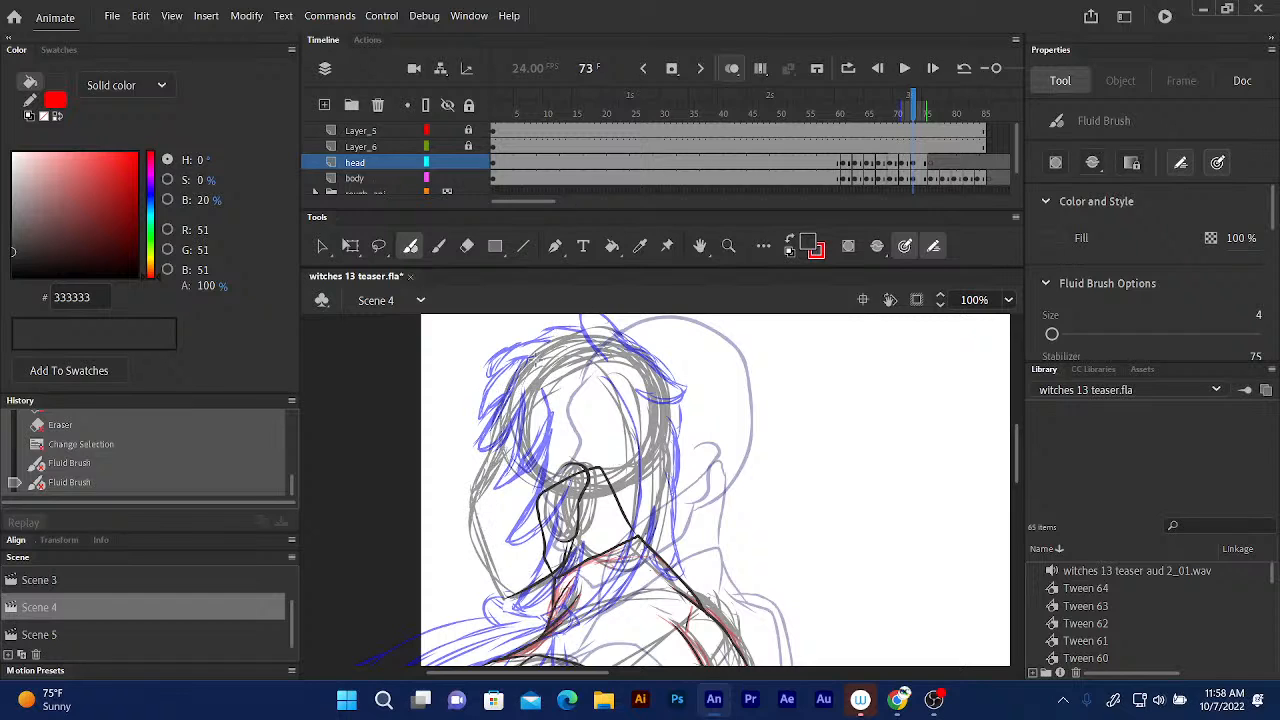
pyautogui.moveTo(572, 336)
pyautogui.mouseDown()
pyautogui.moveTo(517, 360)
pyautogui.moveTo(494, 448)
pyautogui.mouseUp()
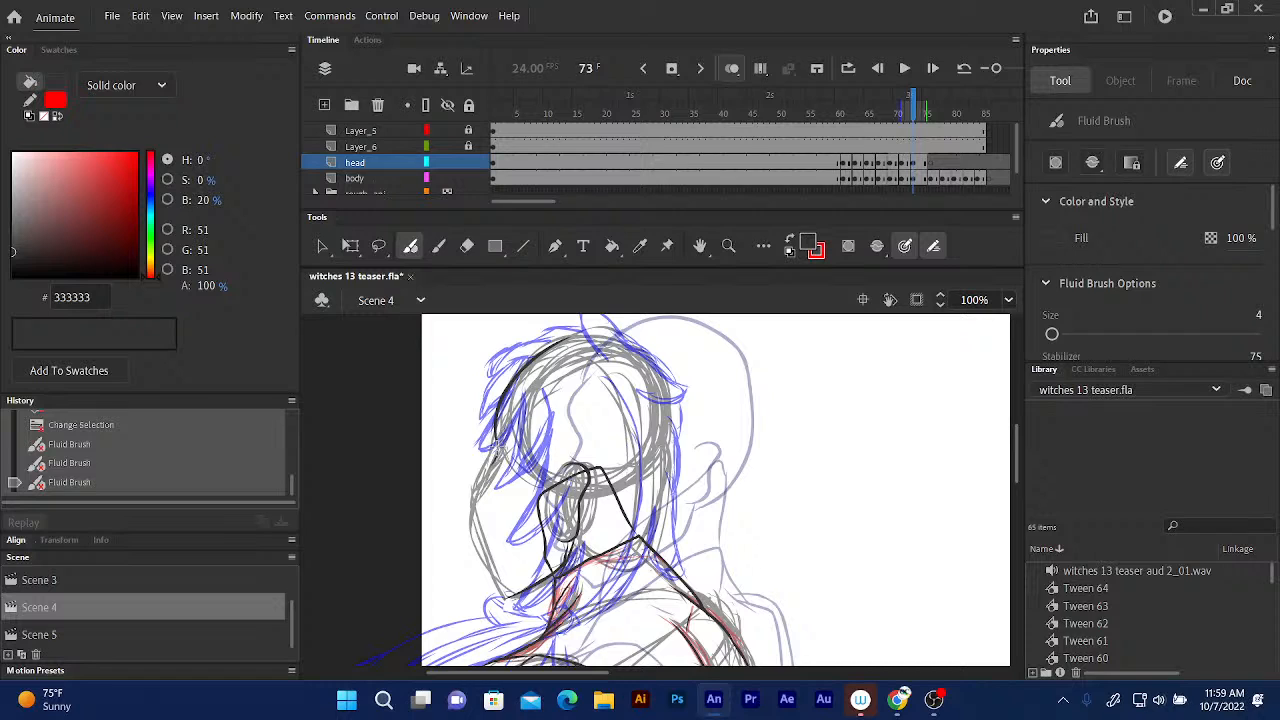
pyautogui.moveTo(497, 448)
pyautogui.mouseDown()
pyautogui.moveTo(486, 560)
pyautogui.moveTo(506, 598)
pyautogui.mouseUp()
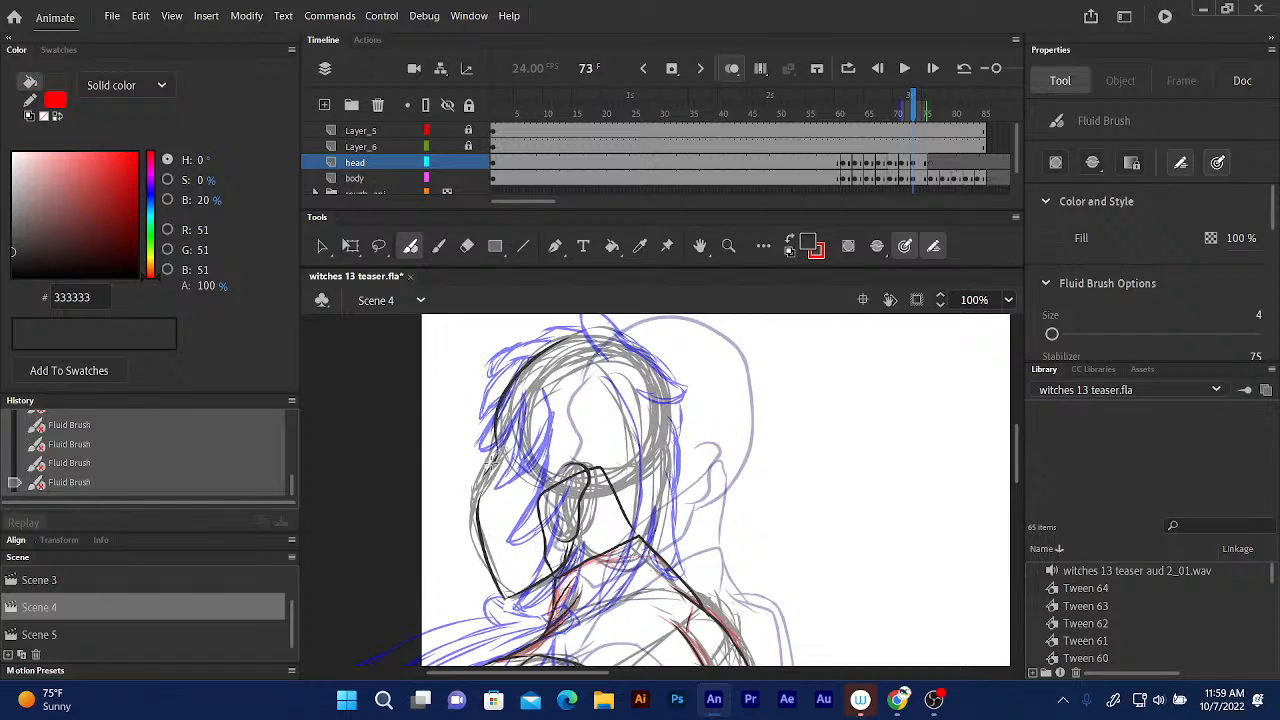
pyautogui.moveTo(482, 476); pyautogui.dragTo(472, 522)
# Ink the skull outline at frame 73 over the crown and down the back of the head, redoing the stroke toward the neck.
pyautogui.moveTo(535, 352)
pyautogui.mouseDown()
pyautogui.moveTo(636, 350)
pyautogui.moveTo(676, 408)
pyautogui.moveTo(662, 478)
pyautogui.mouseUp()
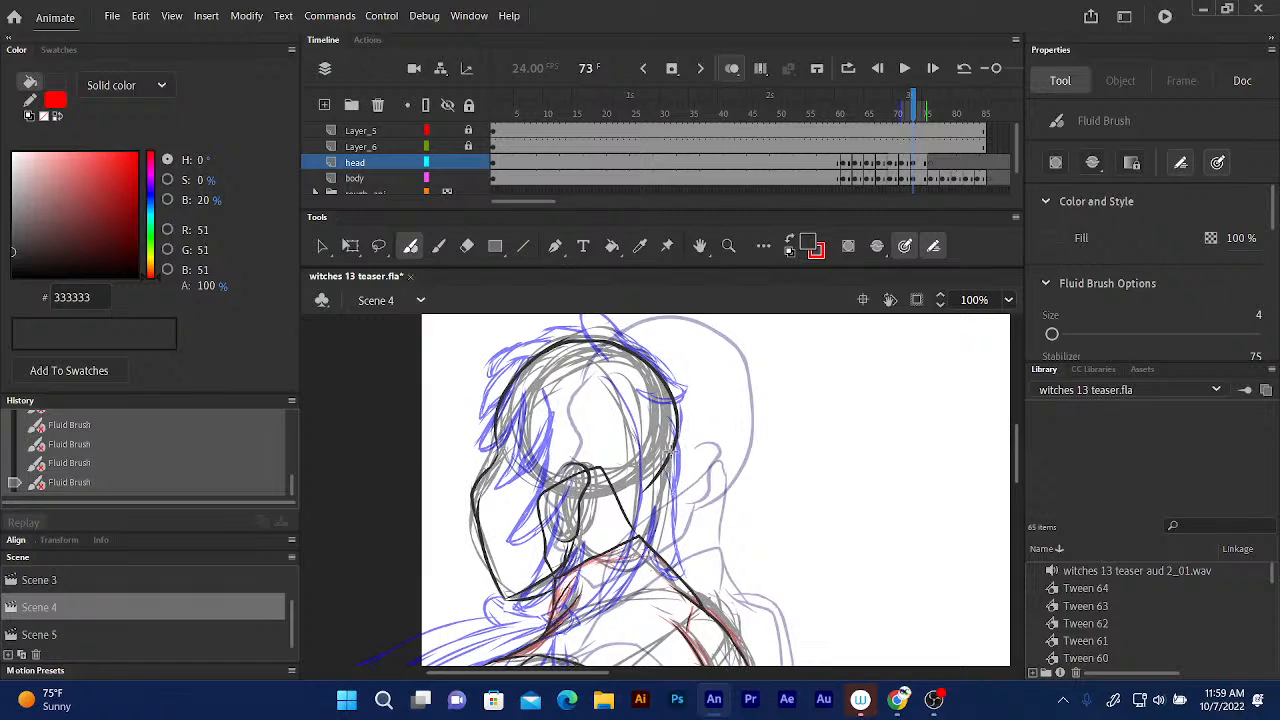
pyautogui.moveTo(657, 512)
pyautogui.mouseDown()
pyautogui.moveTo(650, 556)
pyautogui.moveTo(590, 566)
pyautogui.mouseUp()
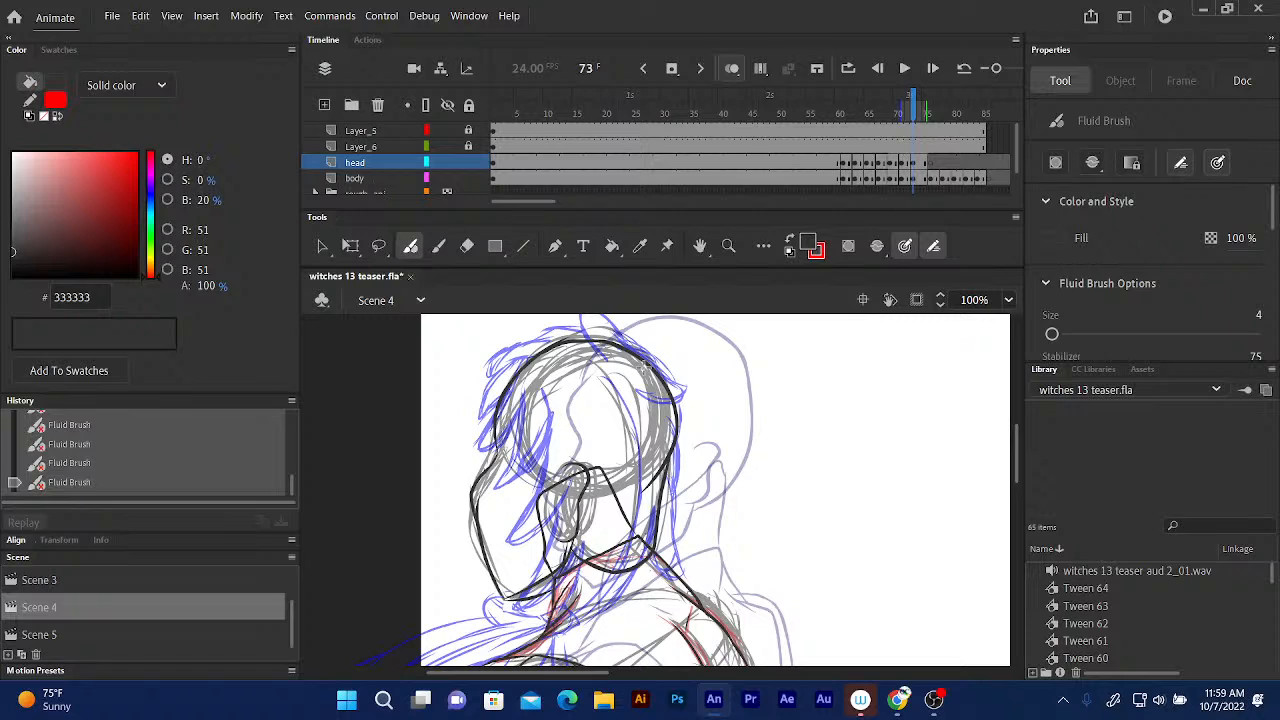
pyautogui.hotkey('ctrl', 'z')
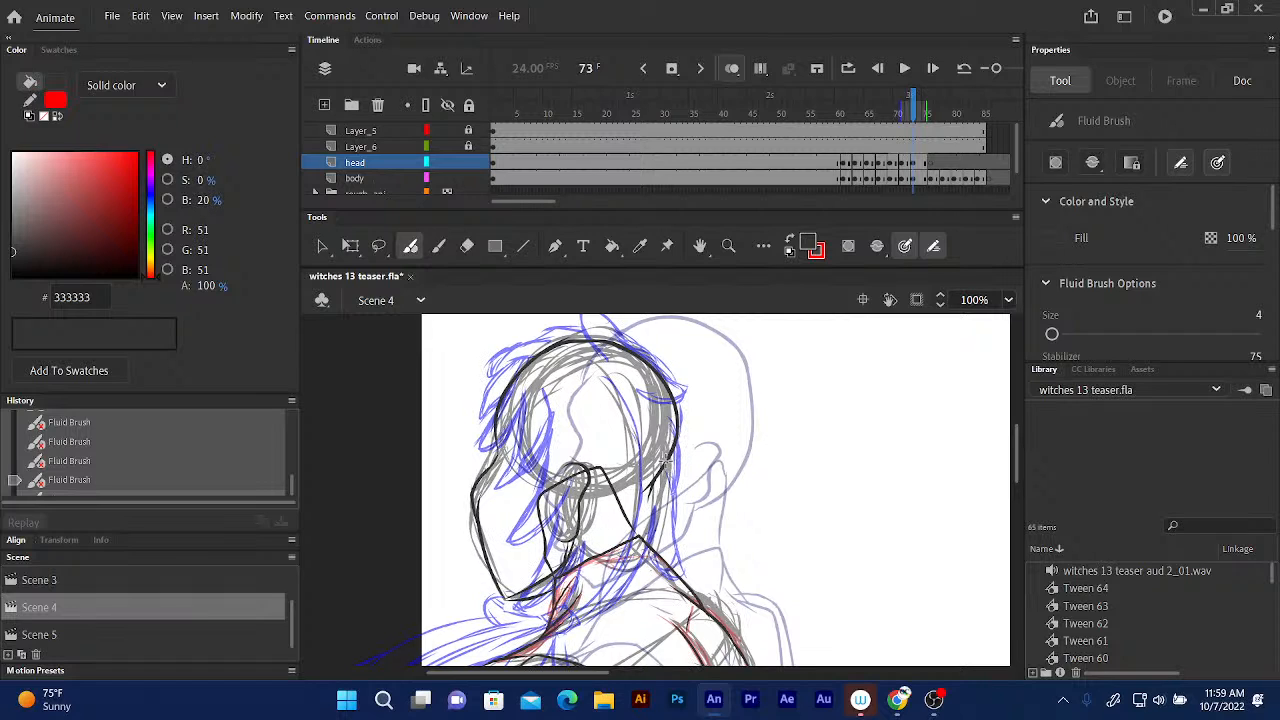
pyautogui.moveTo(664, 462)
pyautogui.mouseDown()
pyautogui.moveTo(648, 522)
pyautogui.moveTo(582, 543)
pyautogui.mouseUp()
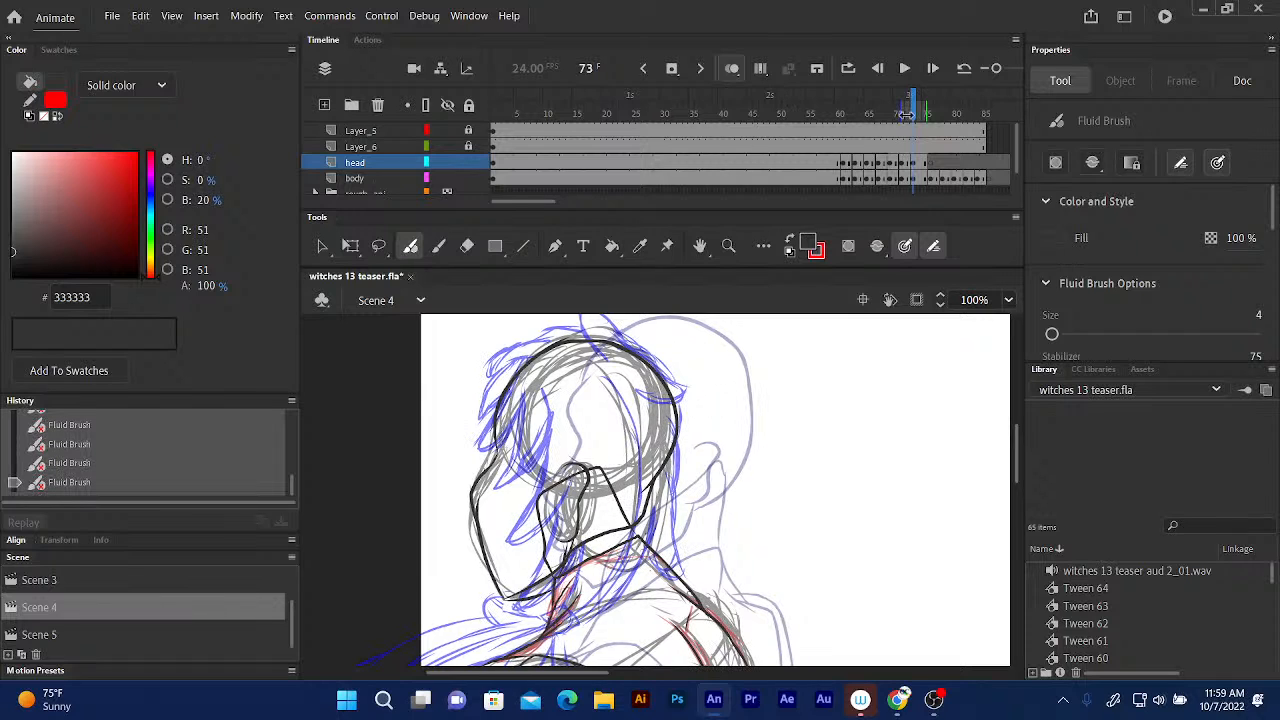
# Insert keyframes on the head layer at frames 78, 80, 82 and 84.
pyautogui.moveTo(915, 112); pyautogui.dragTo(943, 129)
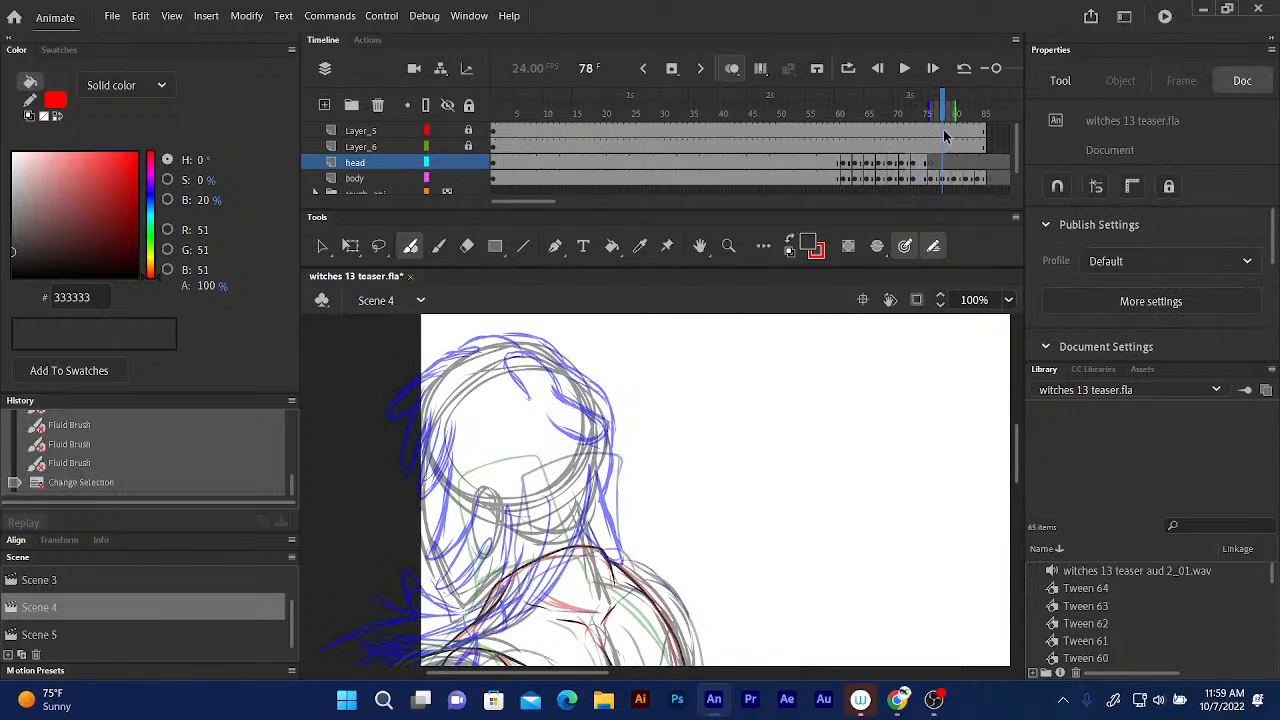
pyautogui.click(672, 68)
pyautogui.click(700, 68)
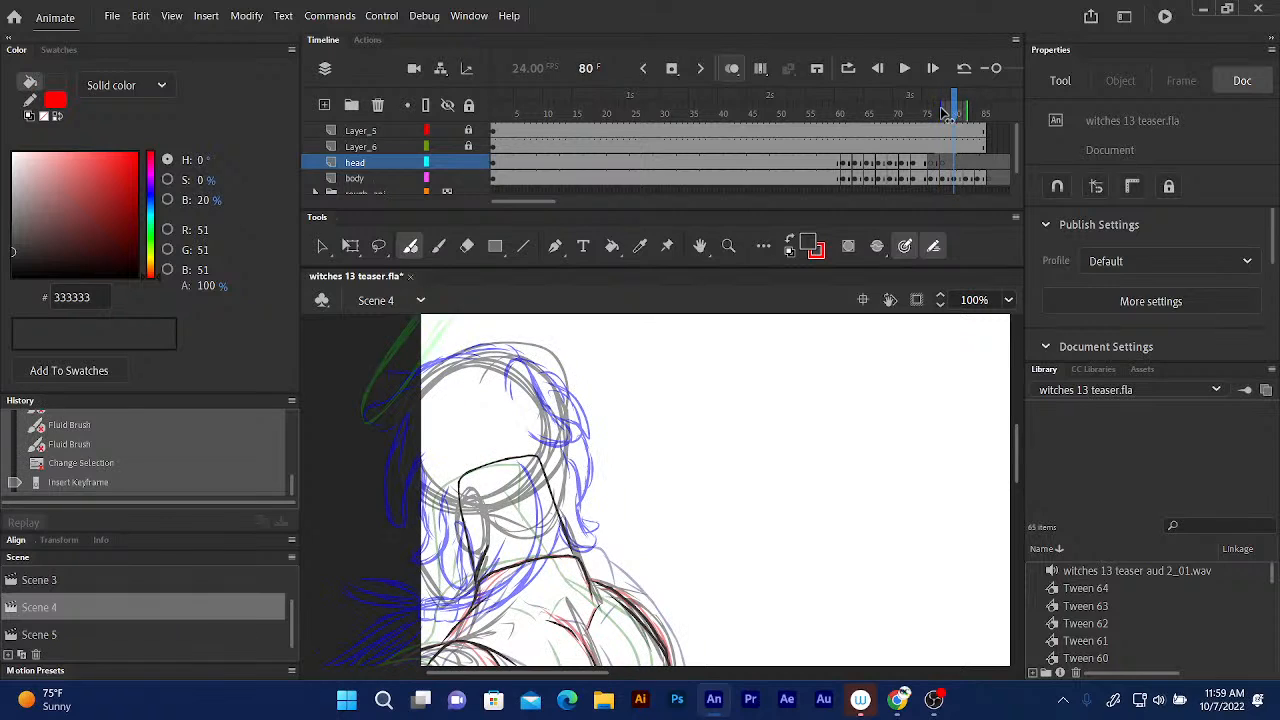
pyautogui.click(672, 68)
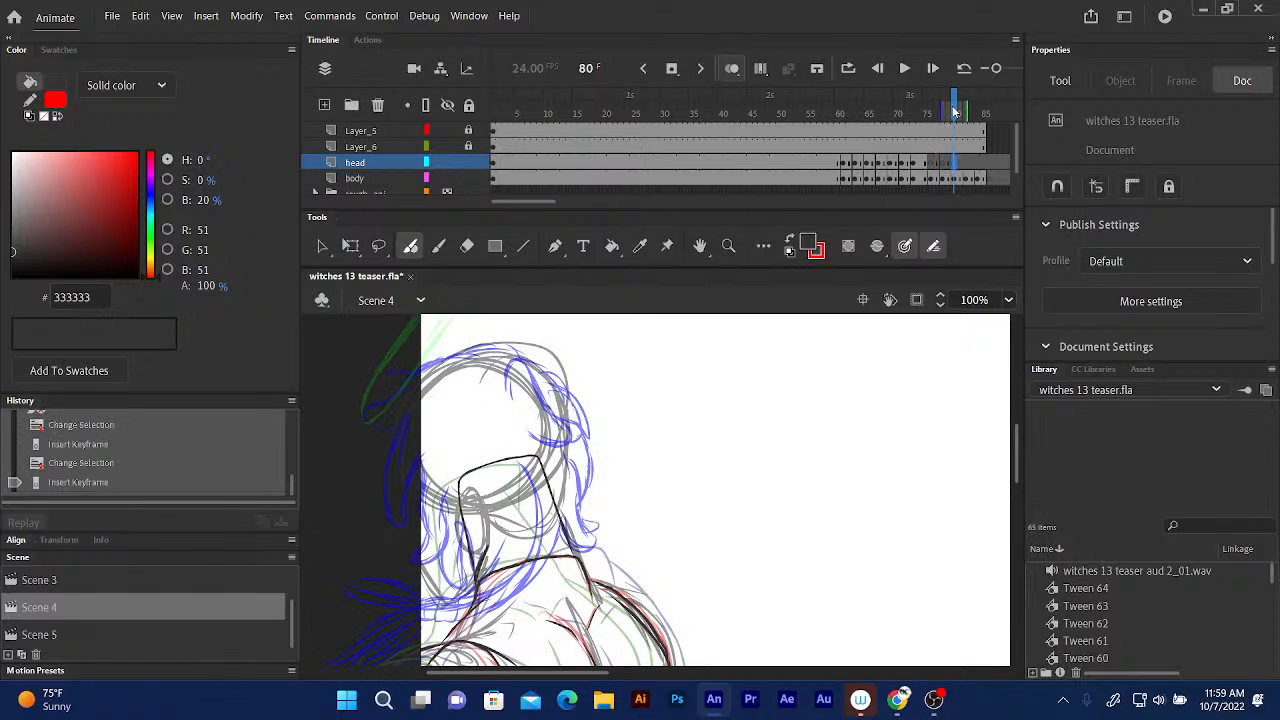
pyautogui.click(957, 111)
pyautogui.click(672, 66)
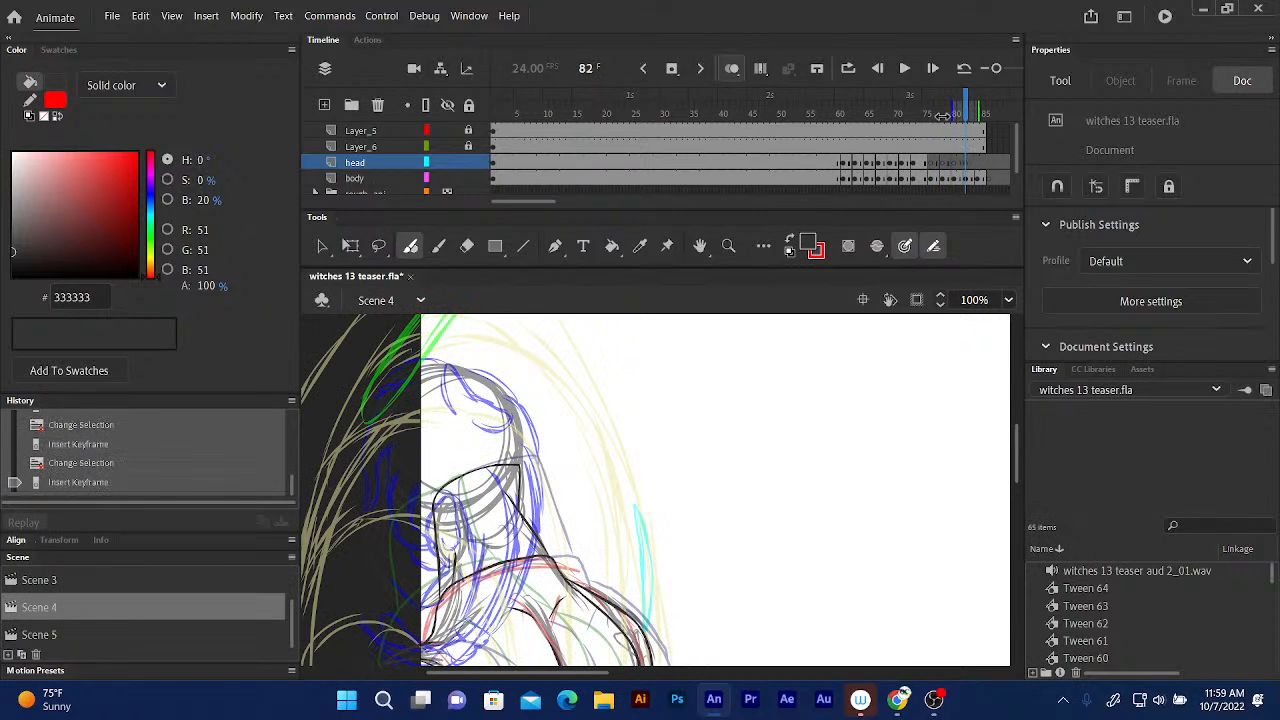
pyautogui.click(978, 110)
pyautogui.click(672, 68)
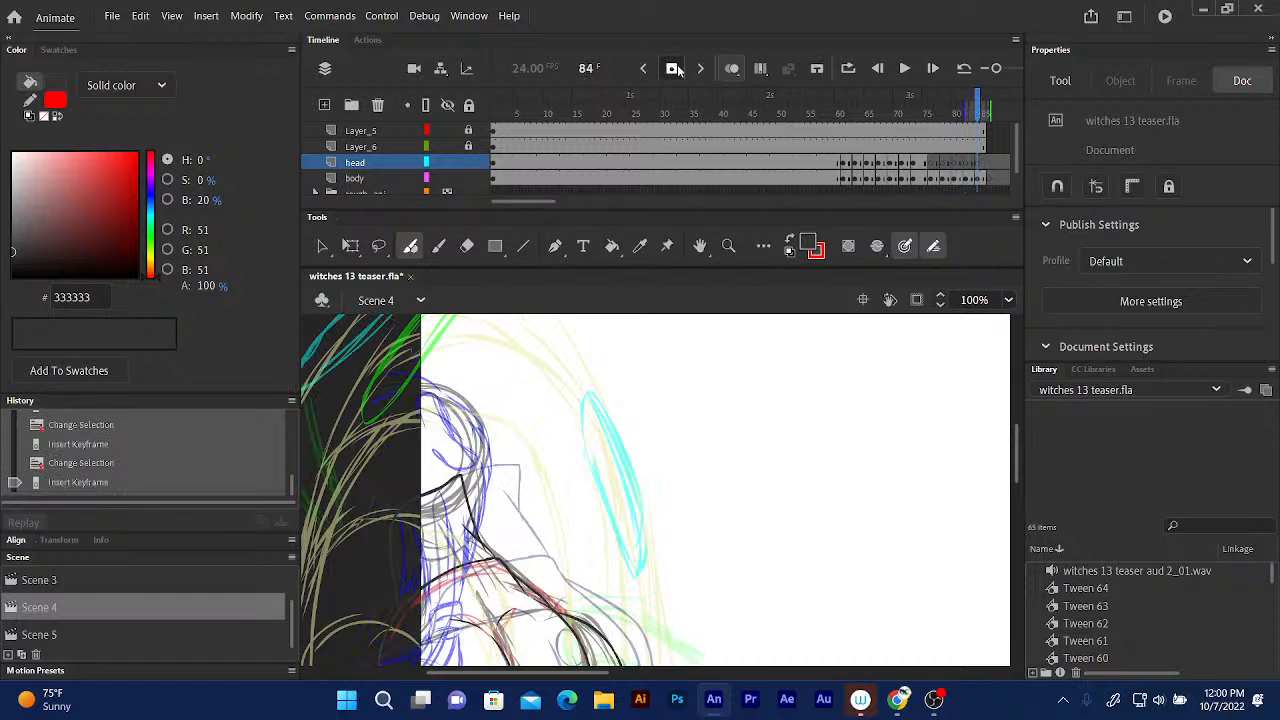
pyautogui.click(990, 110)
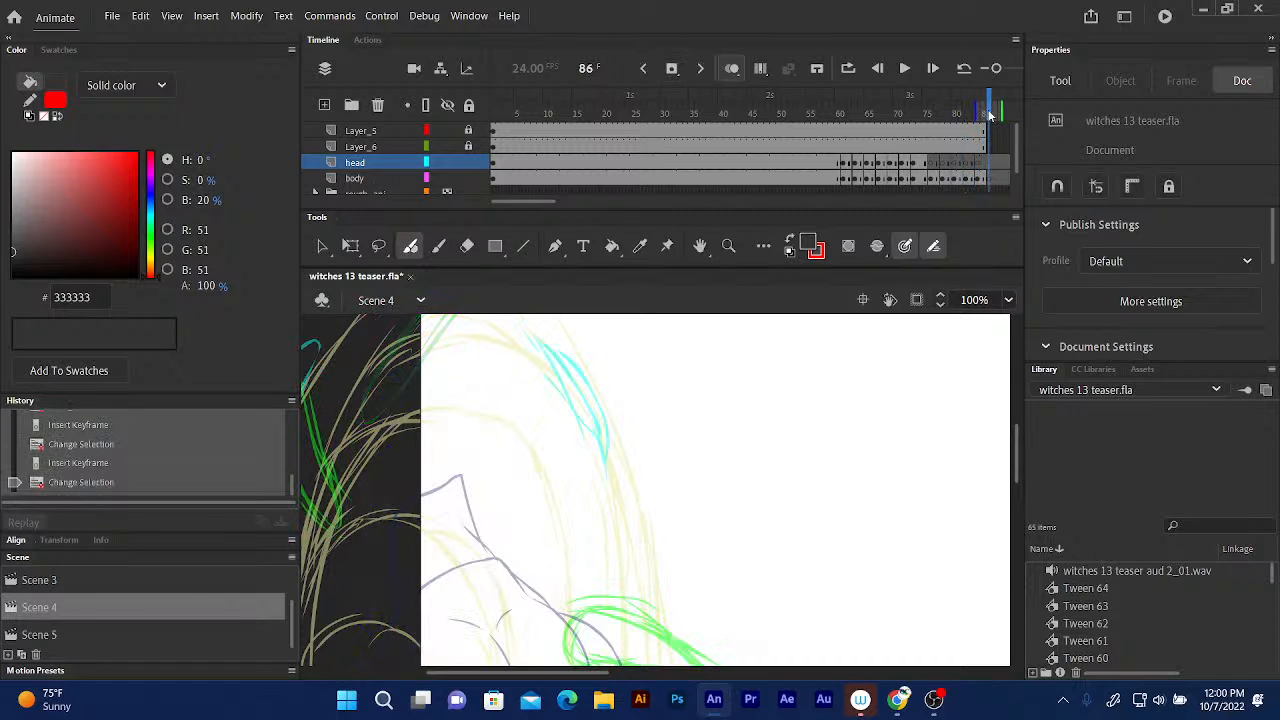
# Go to frame 76 and ink the head outline over the crown, the cheek and jaw, and the ear with the short line behind it.
pyautogui.click(933, 108)
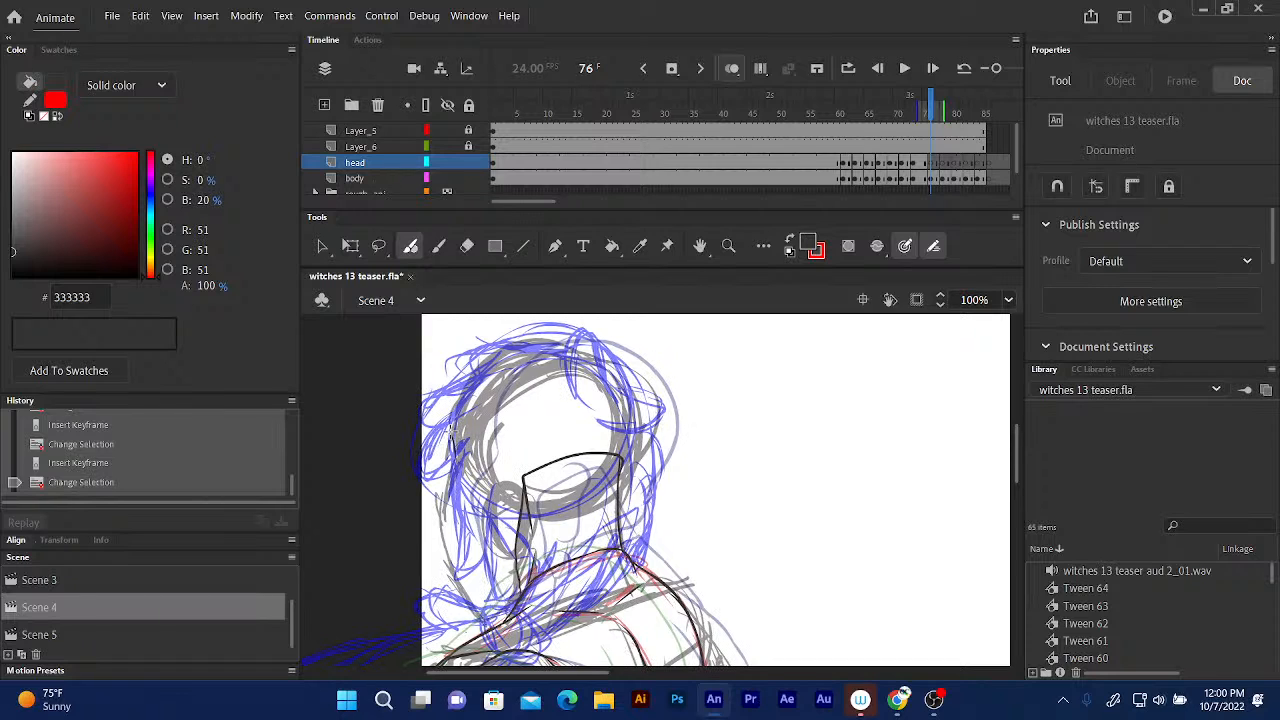
pyautogui.moveTo(452, 448); pyautogui.dragTo(456, 492)
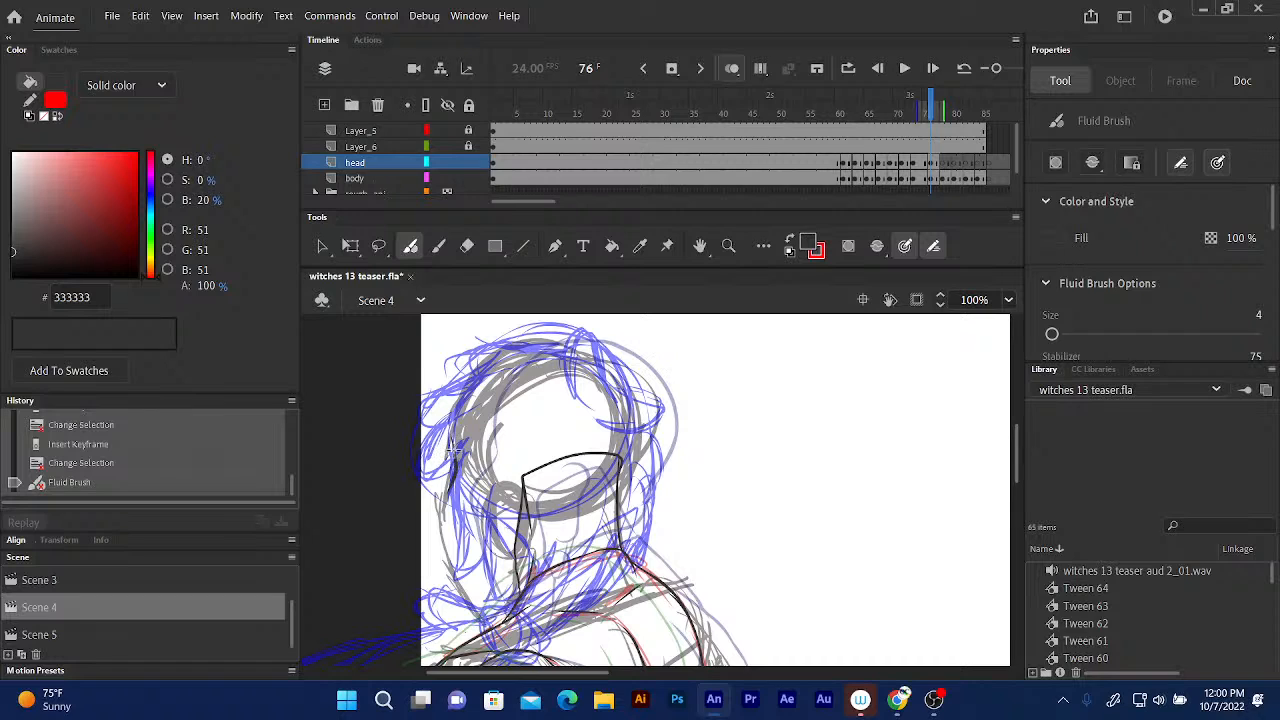
pyautogui.moveTo(453, 432)
pyautogui.mouseDown()
pyautogui.moveTo(478, 356)
pyautogui.moveTo(543, 340)
pyautogui.moveTo(593, 356)
pyautogui.moveTo(623, 386)
pyautogui.moveTo(636, 430)
pyautogui.mouseUp()
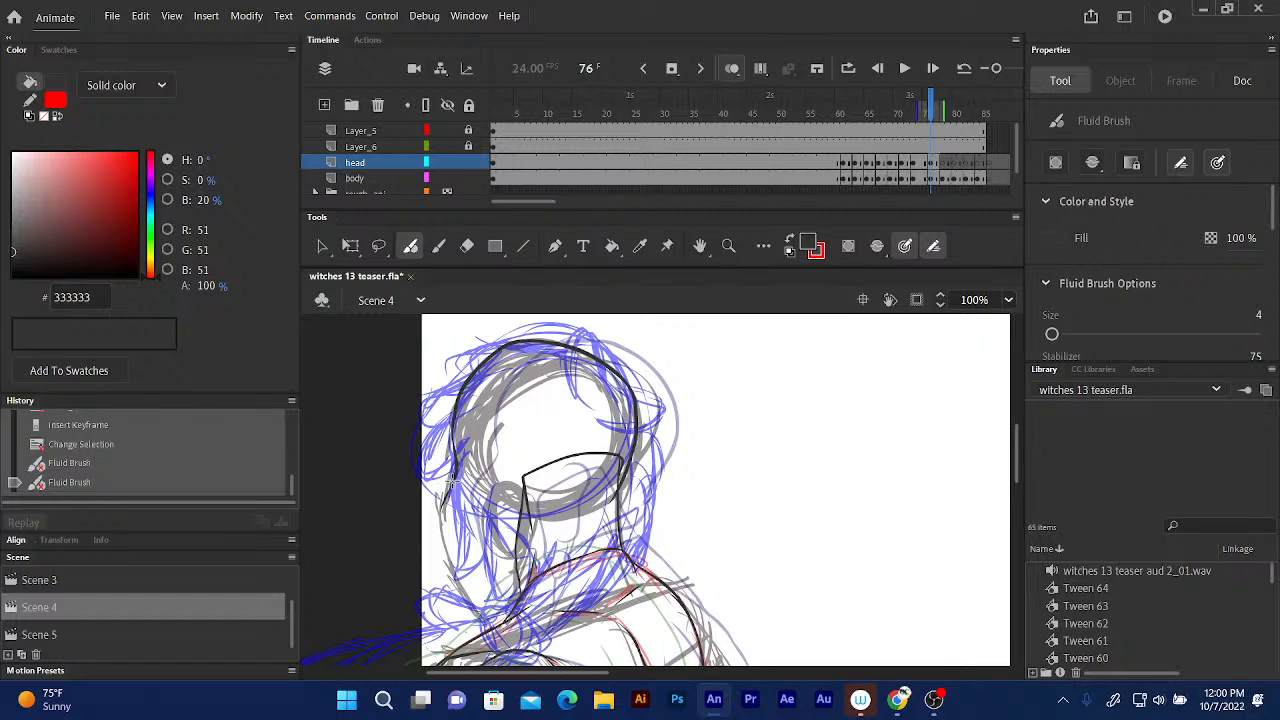
pyautogui.moveTo(441, 496)
pyautogui.mouseDown()
pyautogui.moveTo(444, 546)
pyautogui.moveTo(472, 606)
pyautogui.moveTo(486, 616)
pyautogui.moveTo(521, 565)
pyautogui.mouseUp()
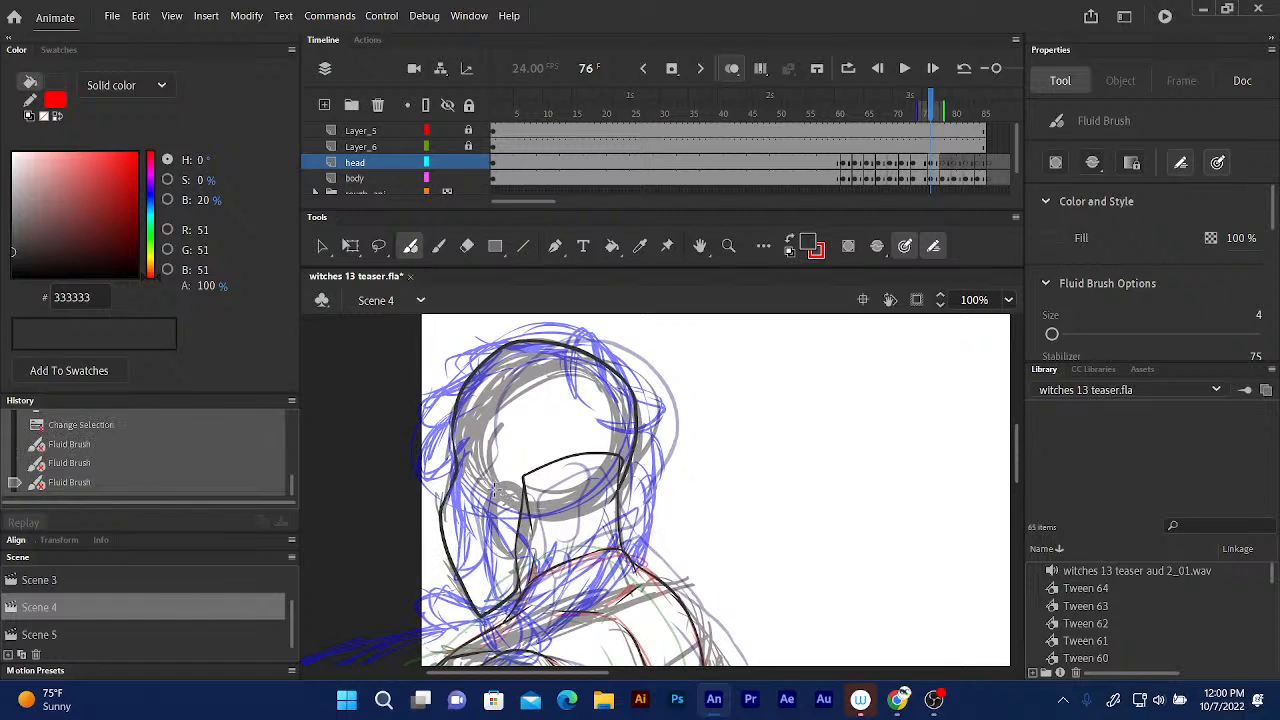
pyautogui.moveTo(494, 488)
pyautogui.mouseDown()
pyautogui.moveTo(518, 550)
pyautogui.moveTo(506, 558)
pyautogui.mouseUp()
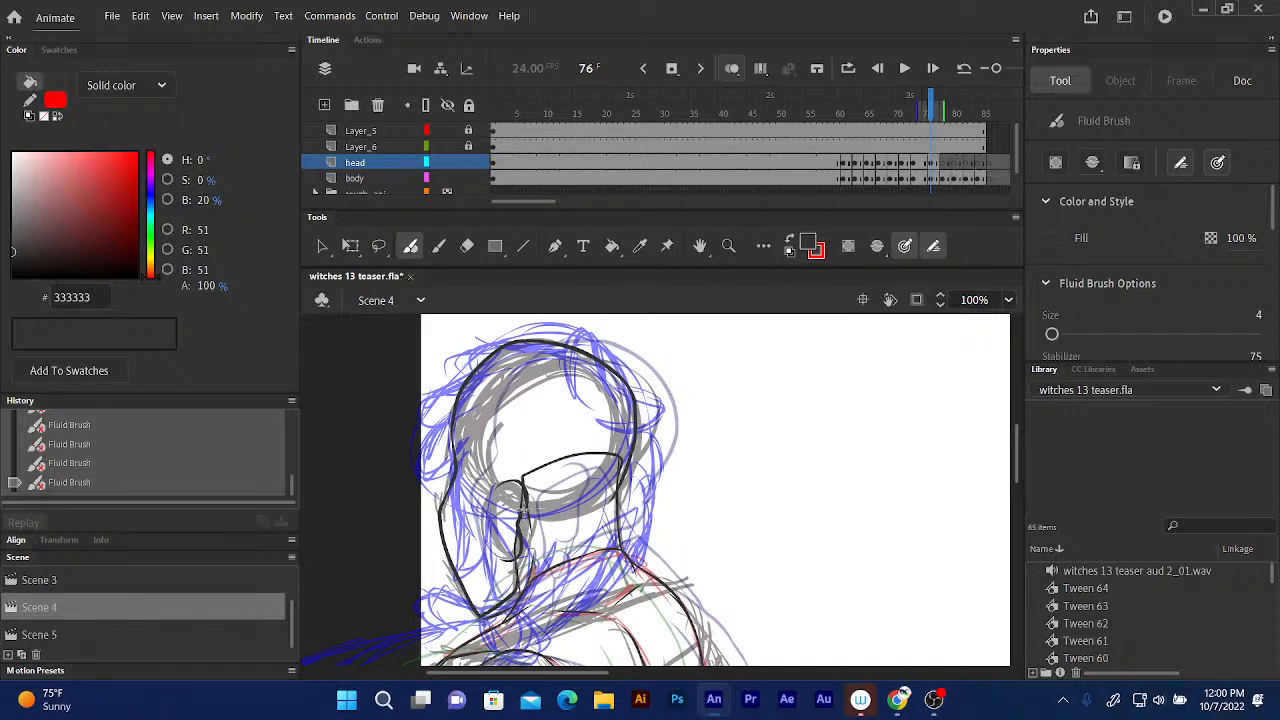
pyautogui.moveTo(523, 507); pyautogui.dragTo(556, 525)
# Go to frame 78 and ink the cheek edge, chin, jawline and ear.
pyautogui.moveTo(937, 106); pyautogui.dragTo(945, 107)
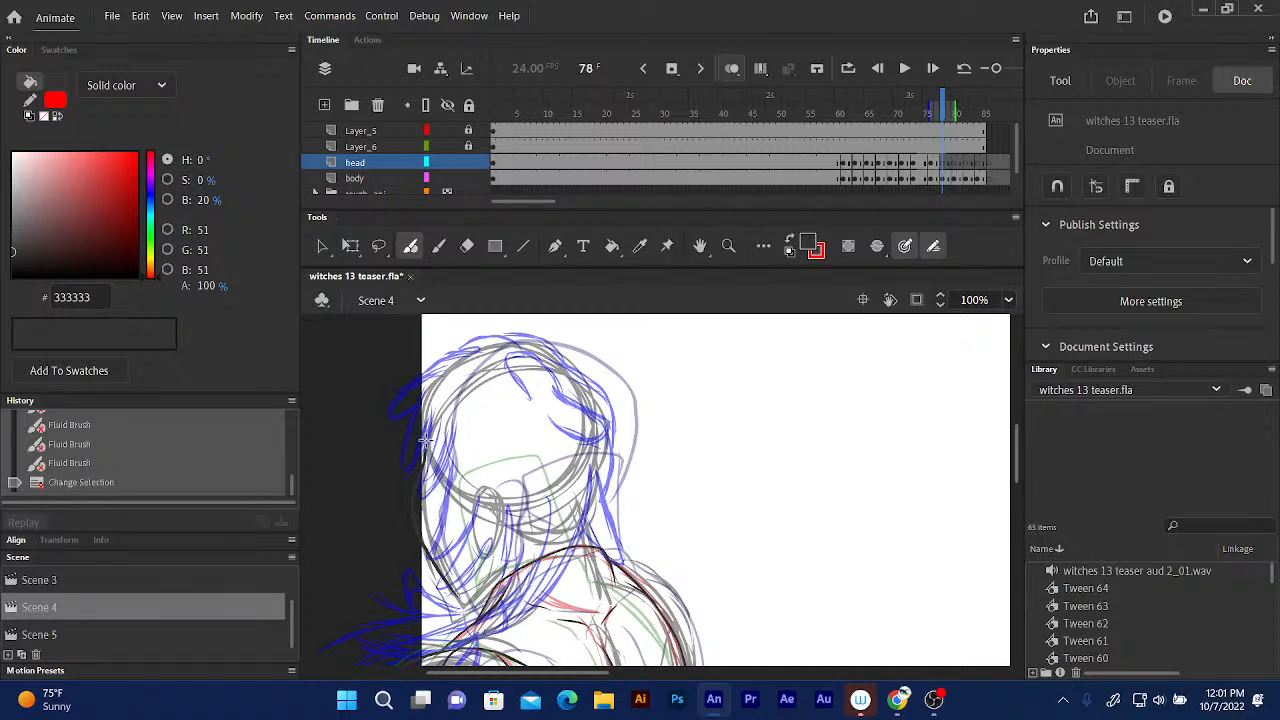
pyautogui.moveTo(450, 600)
pyautogui.mouseDown()
pyautogui.moveTo(482, 588)
pyautogui.moveTo(497, 558)
pyautogui.mouseUp()
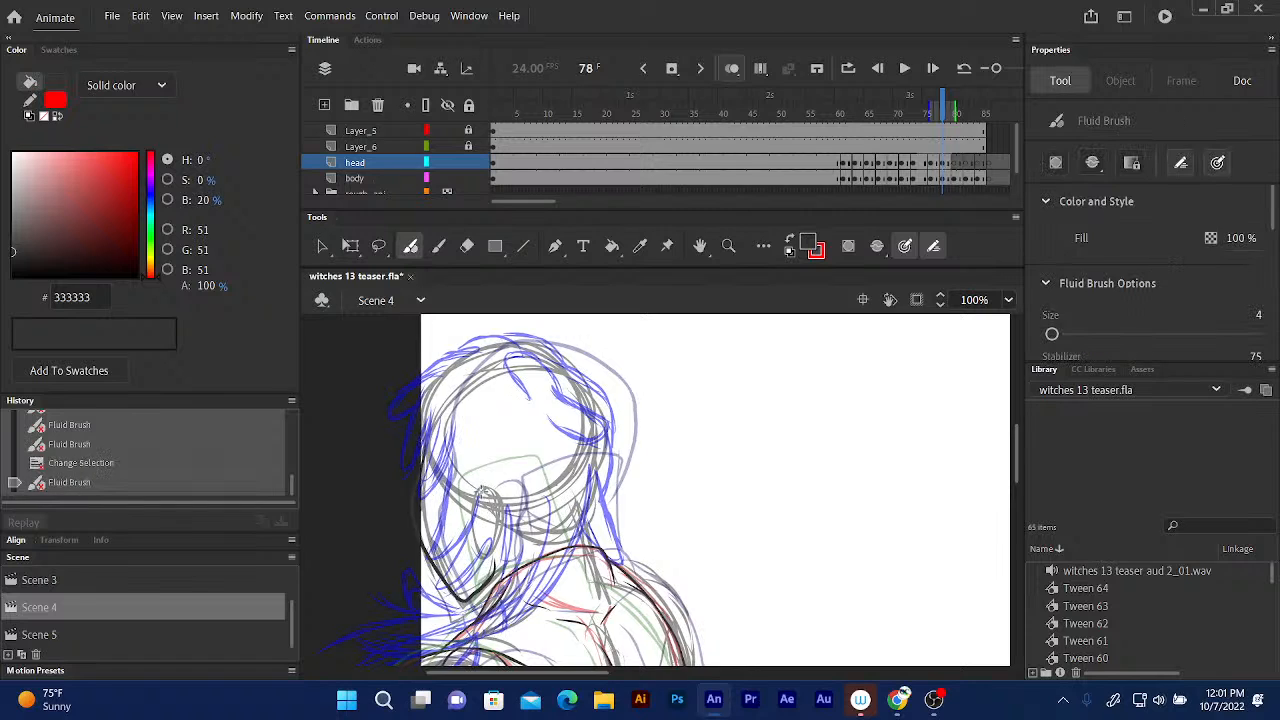
pyautogui.moveTo(476, 489)
pyautogui.mouseDown()
pyautogui.moveTo(499, 515)
pyautogui.moveTo(499, 546)
pyautogui.moveTo(485, 528)
pyautogui.mouseUp()
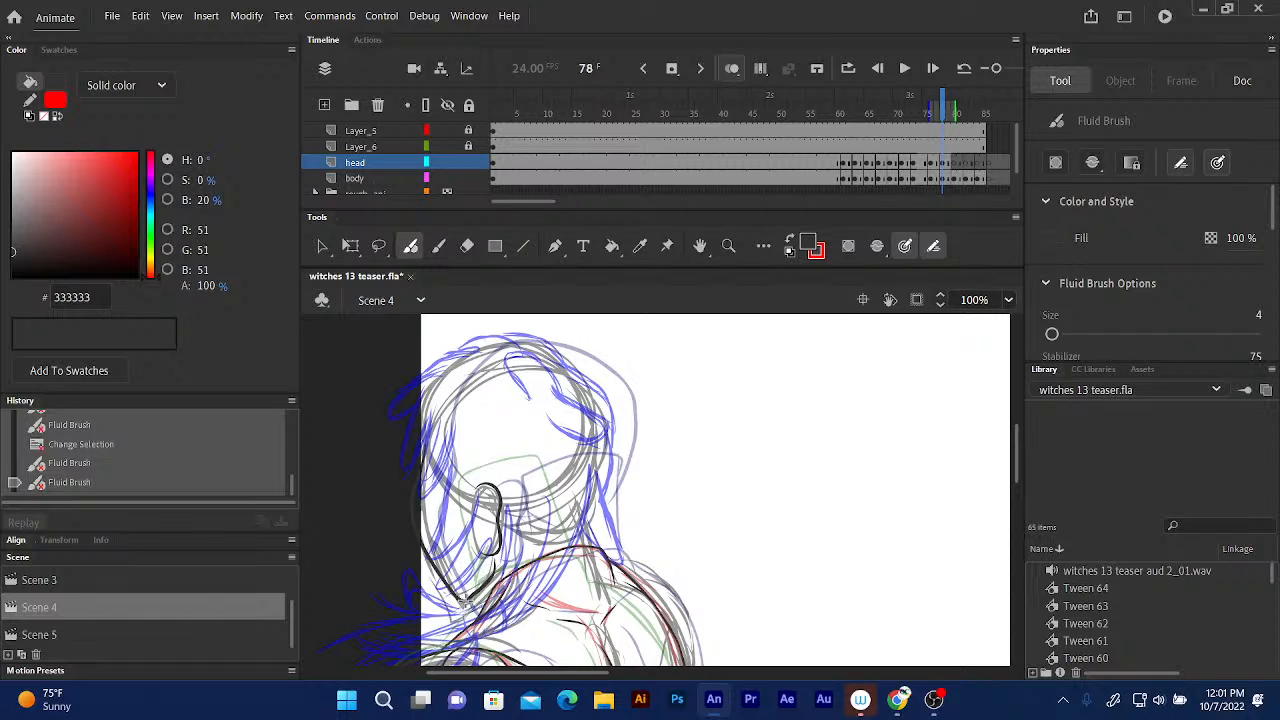
pyautogui.moveTo(462, 601); pyautogui.dragTo(500, 586)
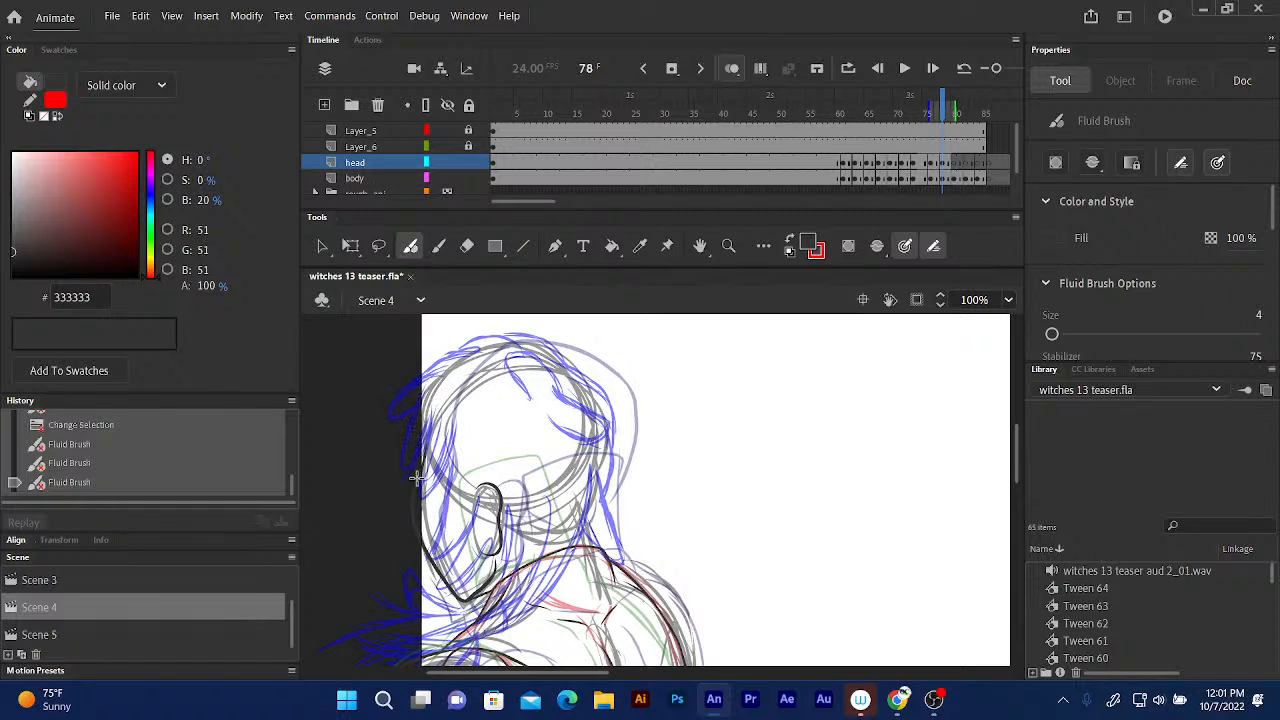
# Ink the skull outline at frame 78 from the forehead over the crown and down the back of the head to the neck.
pyautogui.moveTo(421, 427)
pyautogui.mouseDown()
pyautogui.moveTo(436, 382)
pyautogui.moveTo(470, 354)
pyautogui.moveTo(546, 346)
pyautogui.moveTo(592, 398)
pyautogui.moveTo(605, 466)
pyautogui.moveTo(572, 537)
pyautogui.mouseUp()
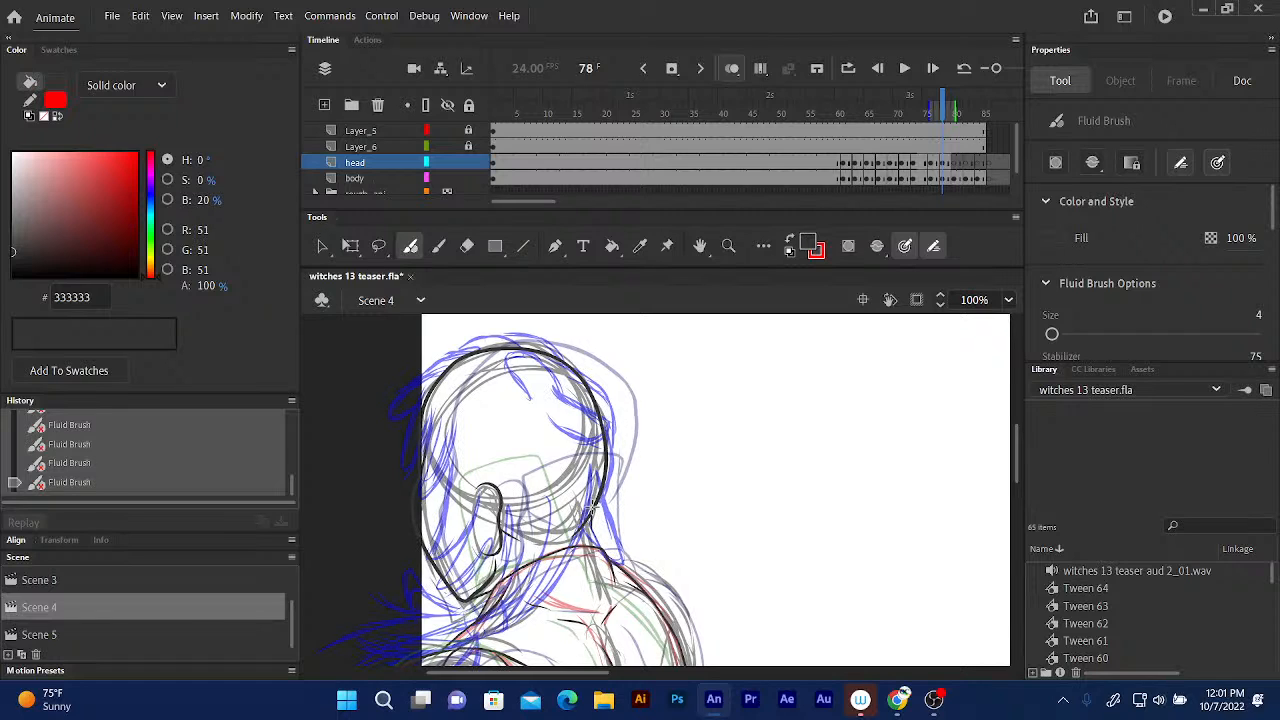
pyautogui.moveTo(584, 550); pyautogui.dragTo(512, 572)
pyautogui.moveTo(592, 508); pyautogui.dragTo(505, 576)
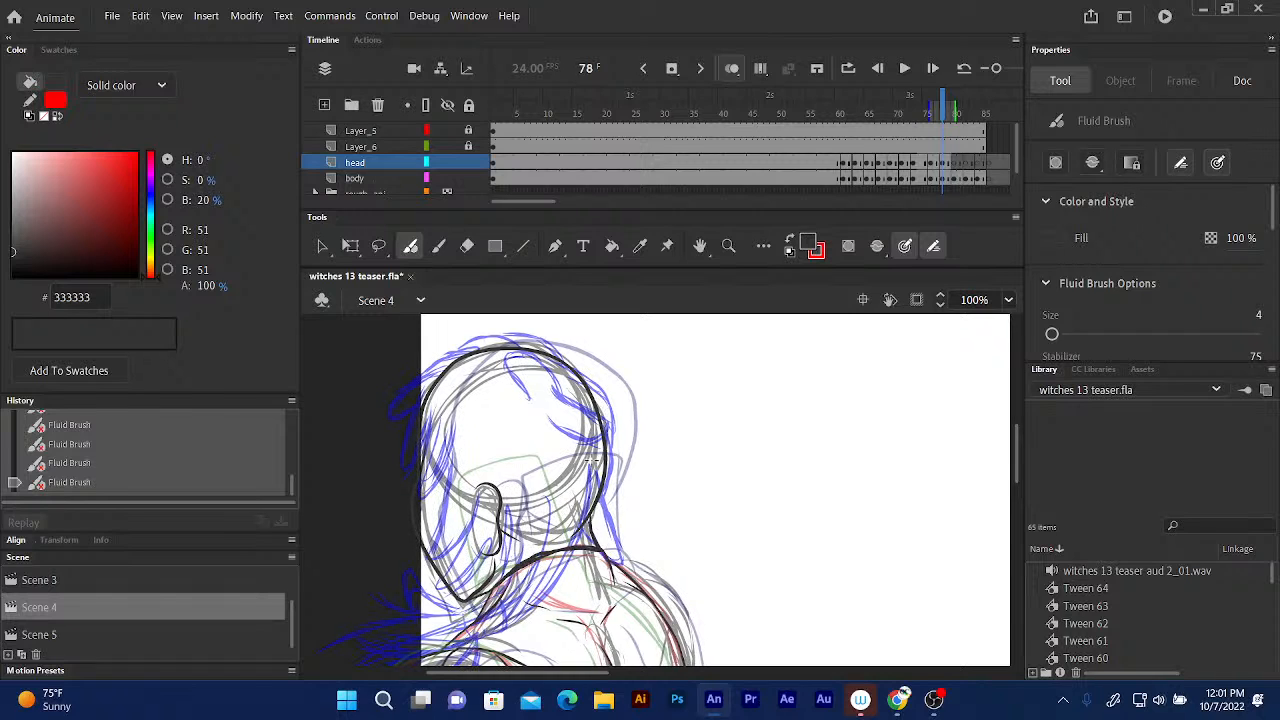
# Go to frame 80 and ink the back and crown of the head, the chin and jaw, and the ear.
pyautogui.click(956, 110)
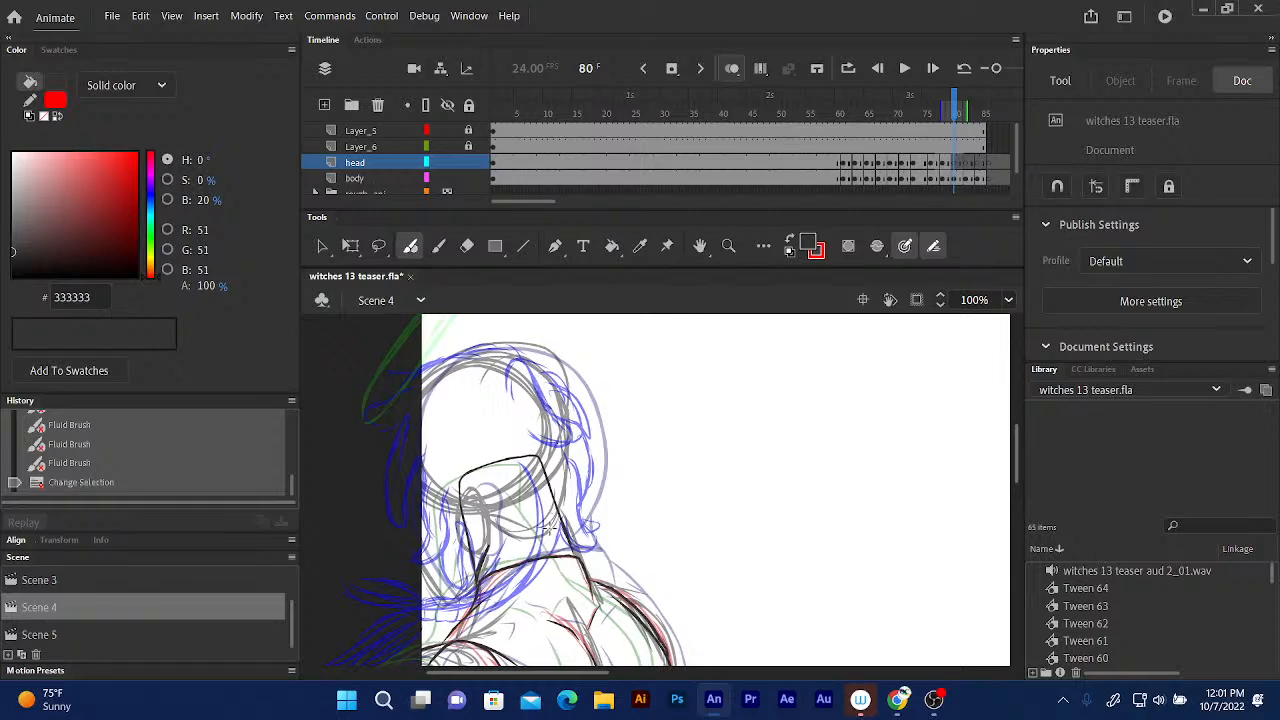
pyautogui.moveTo(550, 525)
pyautogui.mouseDown()
pyautogui.moveTo(562, 480)
pyautogui.moveTo(552, 388)
pyautogui.moveTo(519, 352)
pyautogui.moveTo(479, 348)
pyautogui.moveTo(424, 382)
pyautogui.mouseUp()
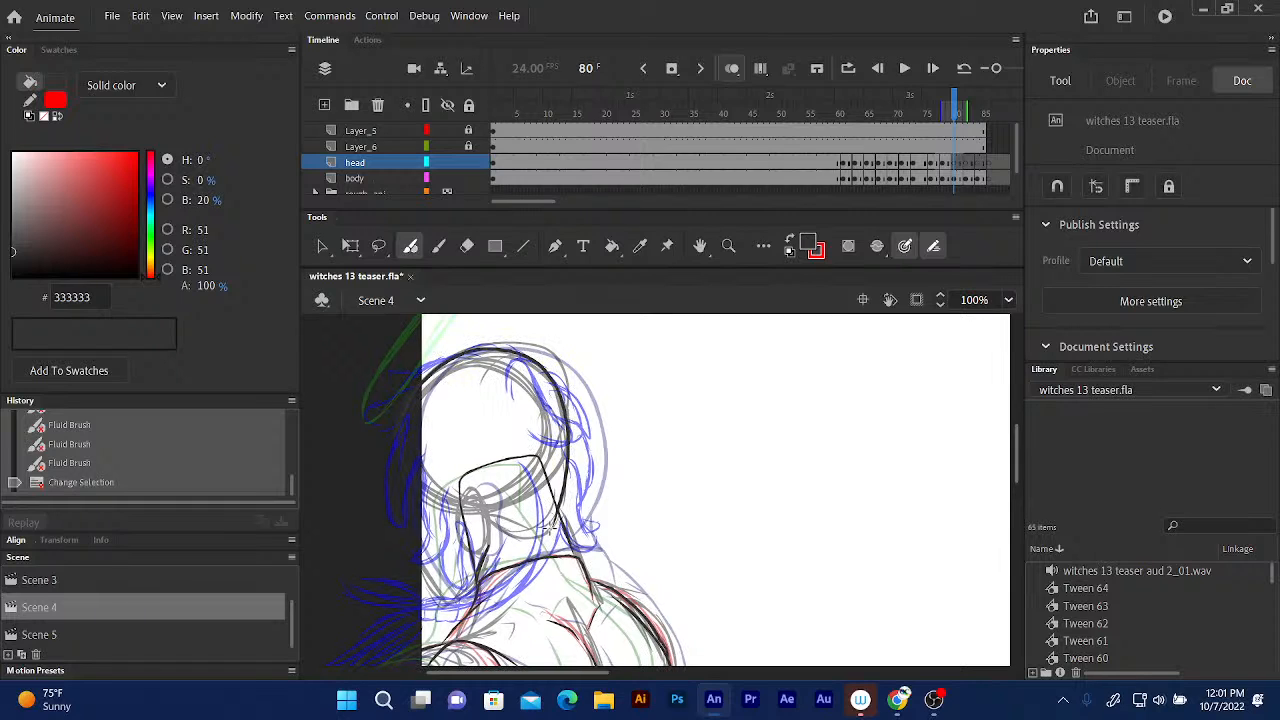
pyautogui.moveTo(421, 573)
pyautogui.mouseDown()
pyautogui.moveTo(436, 603)
pyautogui.moveTo(475, 577)
pyautogui.mouseUp()
pyautogui.moveTo(550, 526); pyautogui.dragTo(550, 526)
pyautogui.moveTo(478, 584); pyautogui.dragTo(441, 604)
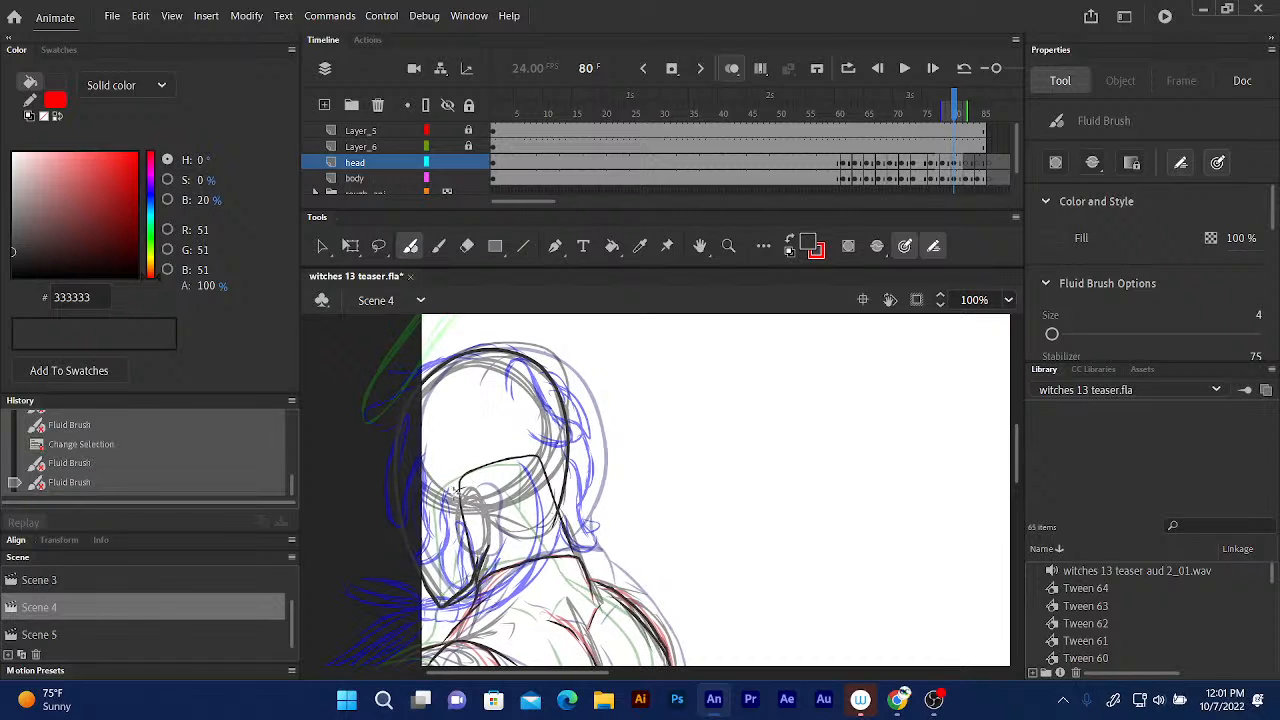
pyautogui.moveTo(456, 492)
pyautogui.mouseDown()
pyautogui.moveTo(488, 530)
pyautogui.moveTo(480, 552)
pyautogui.mouseUp()
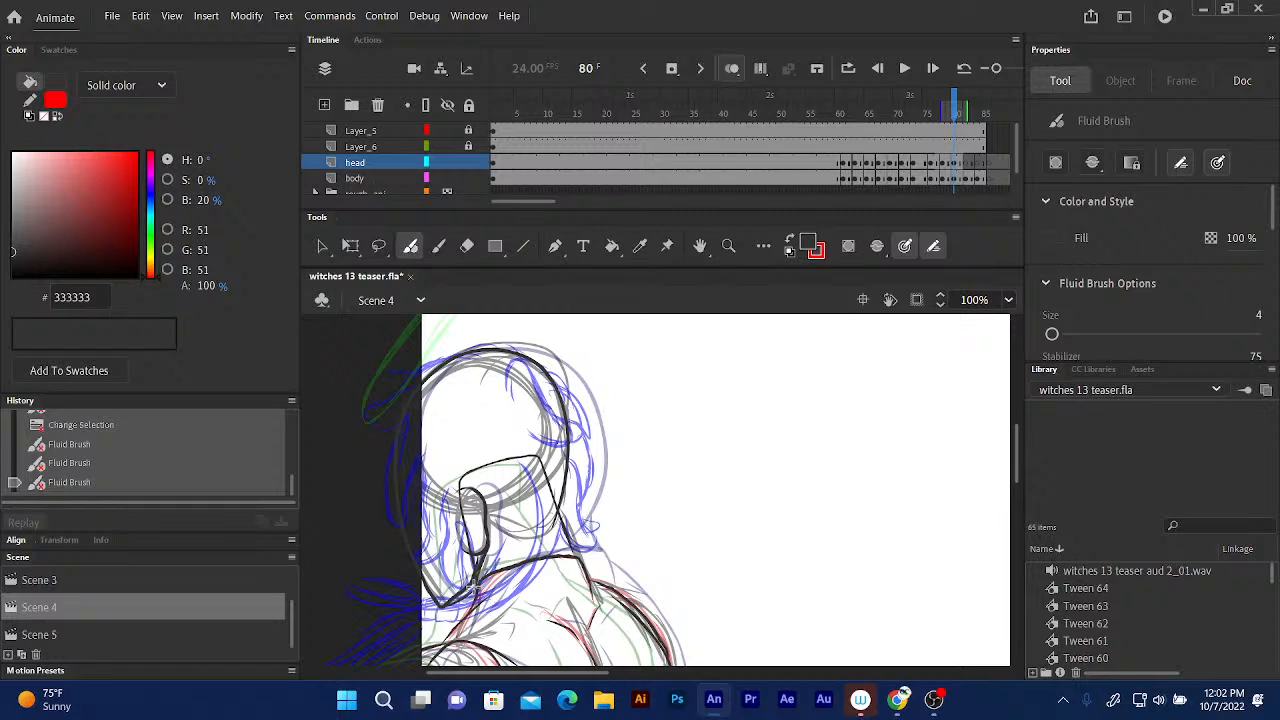
pyautogui.moveTo(475, 584); pyautogui.dragTo(471, 590)
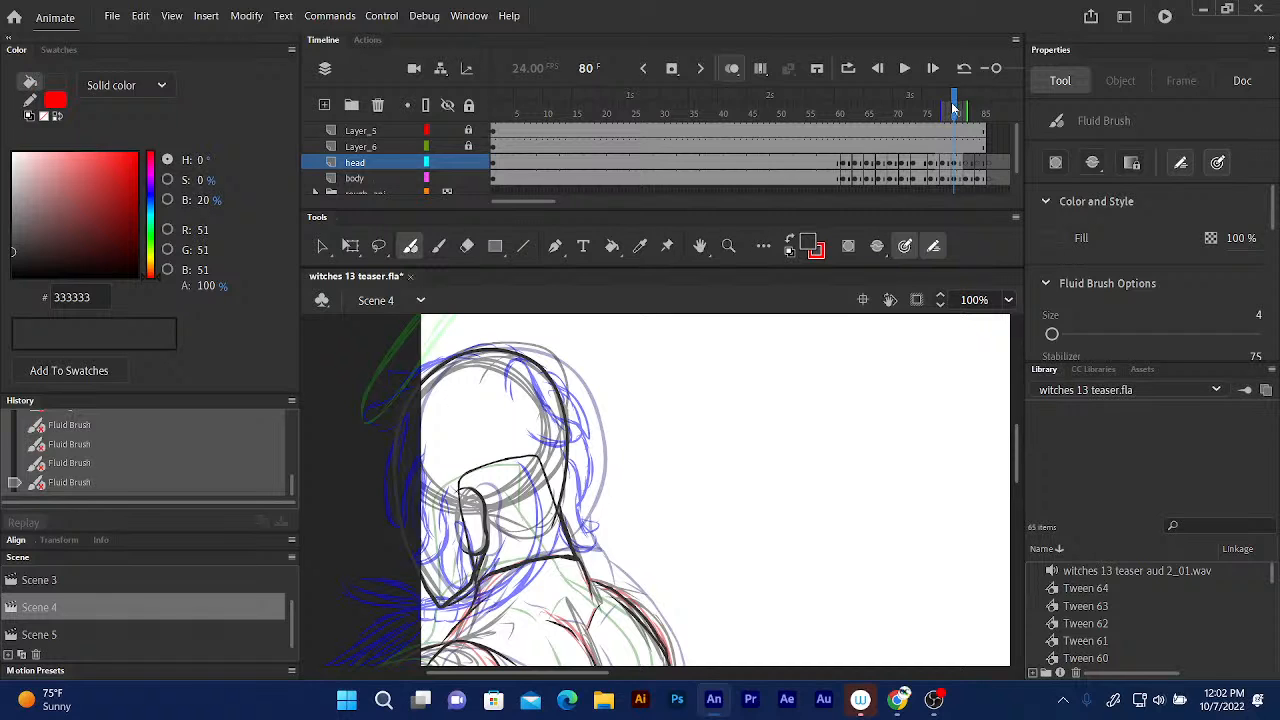
# Go to frame 82 and ink the skull outline over the crown and down the back of the head.
pyautogui.moveTo(952, 103); pyautogui.dragTo(968, 107)
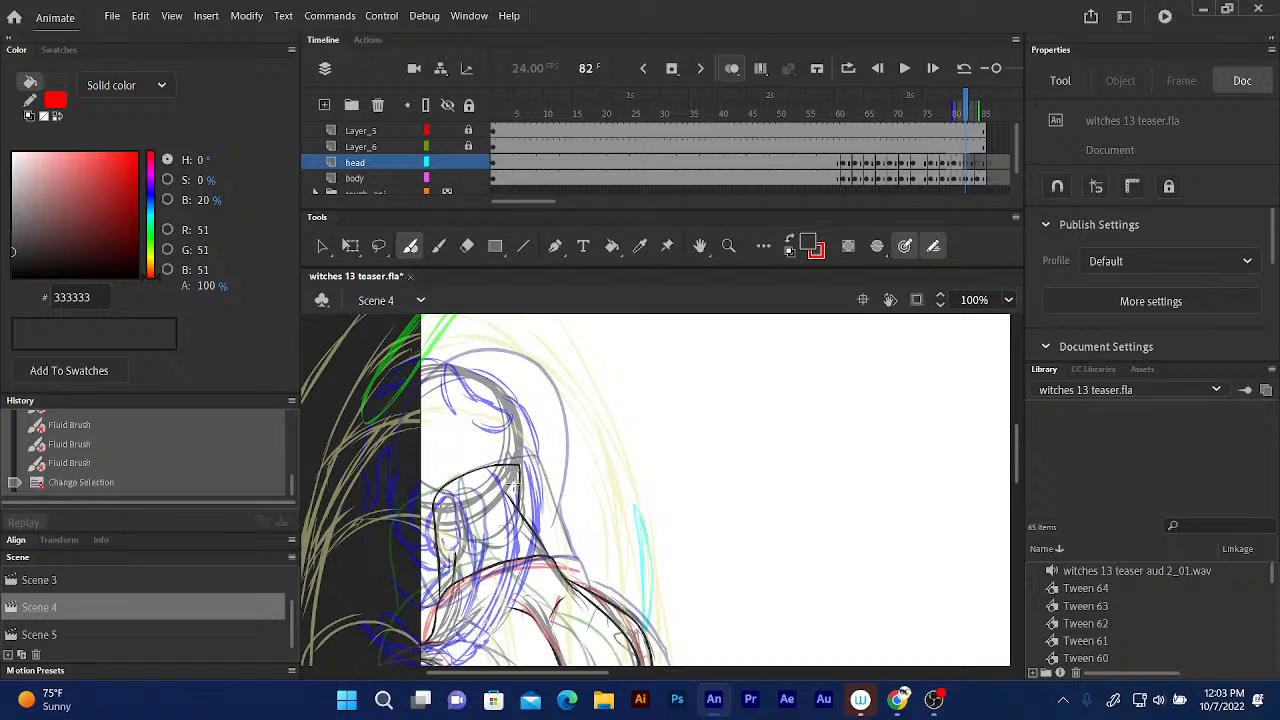
pyautogui.moveTo(518, 480)
pyautogui.mouseDown()
pyautogui.moveTo(512, 388)
pyautogui.moveTo(490, 371)
pyautogui.moveTo(420, 363)
pyautogui.mouseUp()
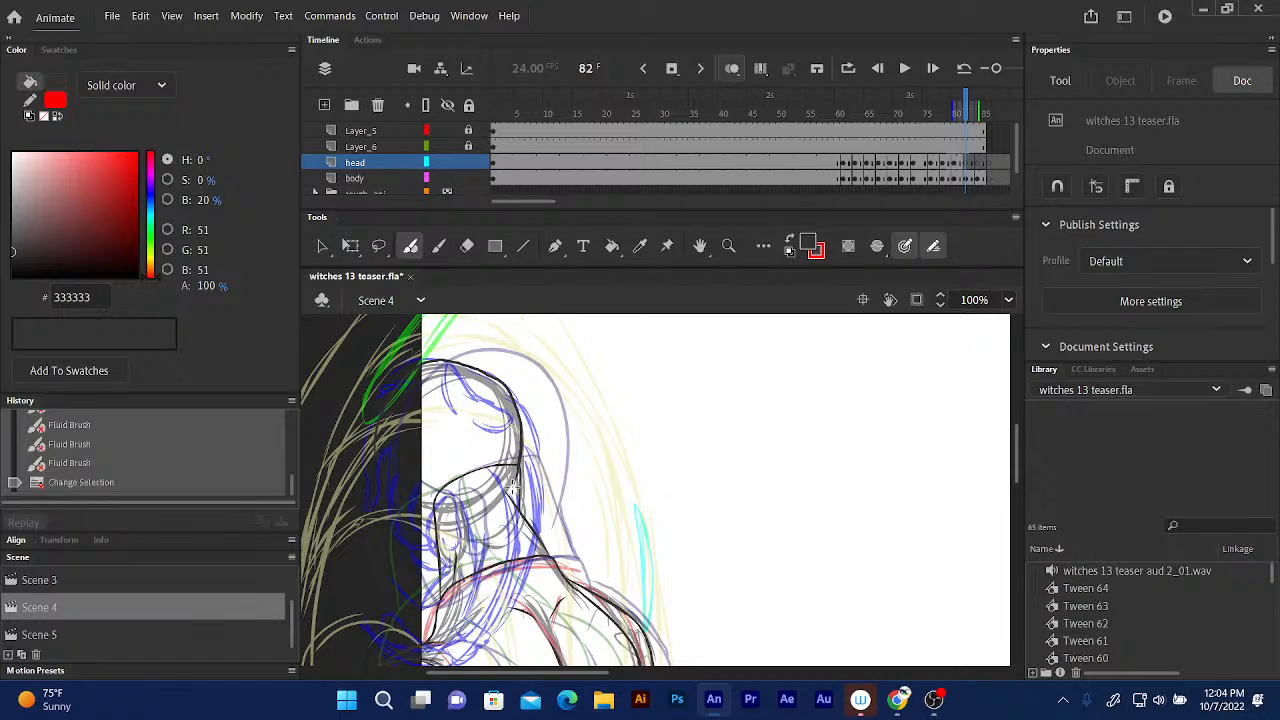
pyautogui.moveTo(511, 484); pyautogui.dragTo(445, 495)
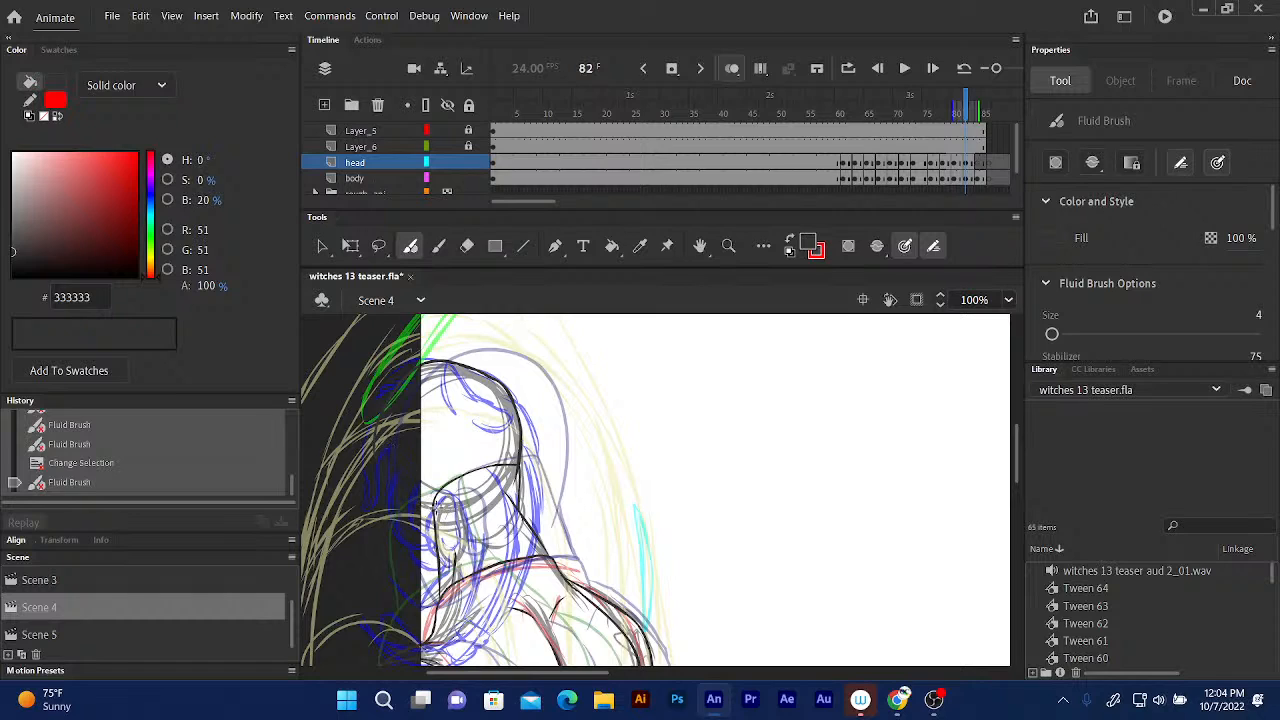
pyautogui.moveTo(437, 491)
pyautogui.mouseDown()
pyautogui.moveTo(462, 545)
pyautogui.moveTo(436, 510)
pyautogui.mouseUp()
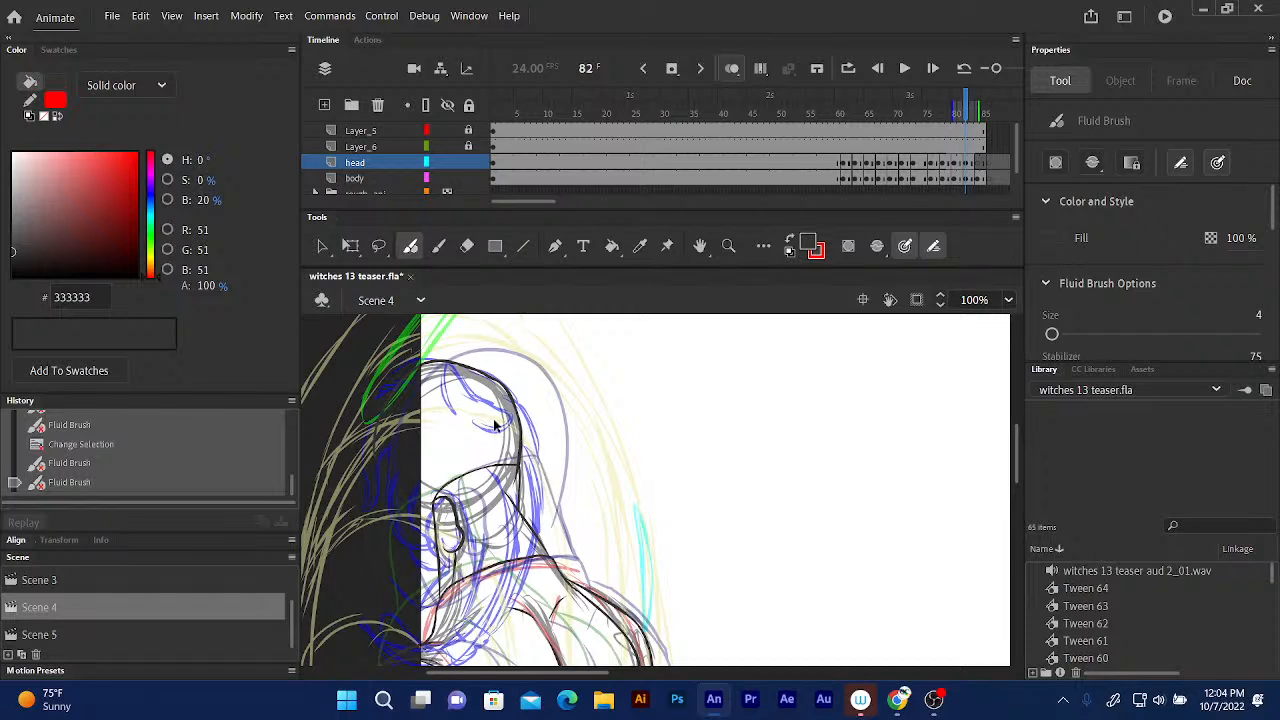
pyautogui.hotkey('ctrl', 'z')
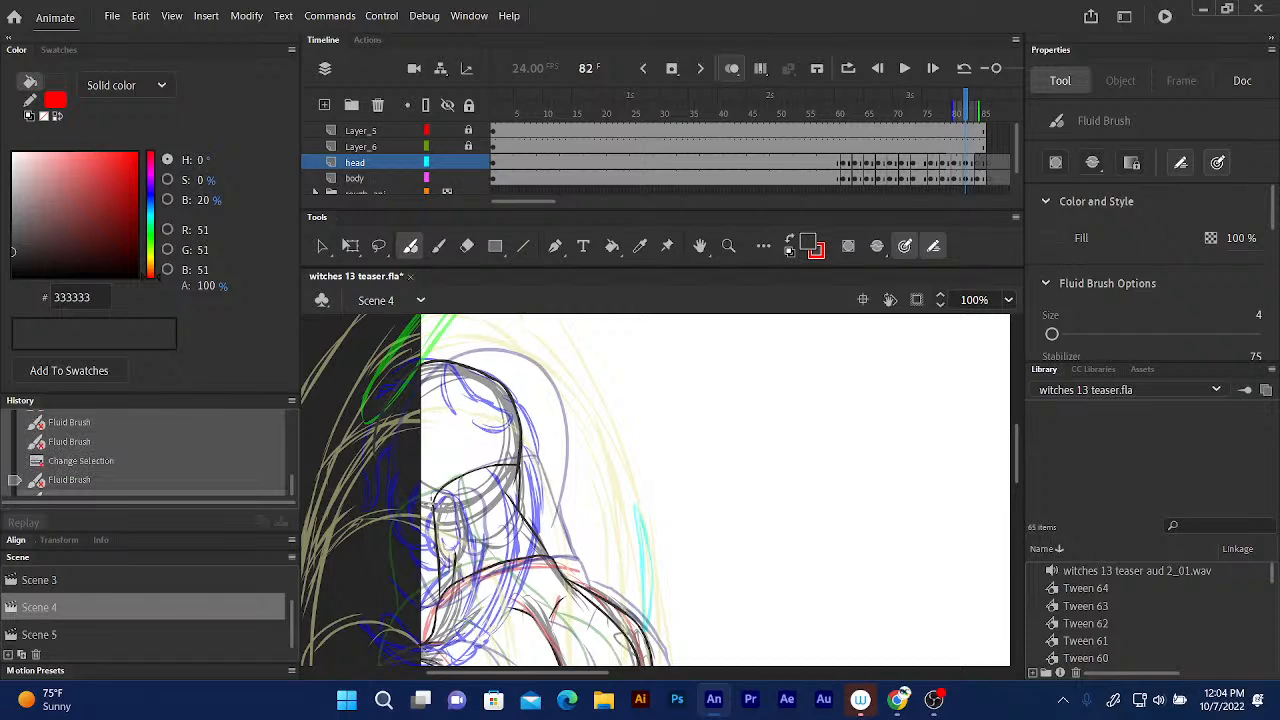
pyautogui.hotkey('ctrl', 'z')
# Ink the ear, the jawline below it and the back of the neck at frame 82.
pyautogui.moveTo(430, 498)
pyautogui.mouseDown()
pyautogui.moveTo(456, 494)
pyautogui.moveTo(463, 525)
pyautogui.moveTo(460, 558)
pyautogui.moveTo(440, 546)
pyautogui.mouseUp()
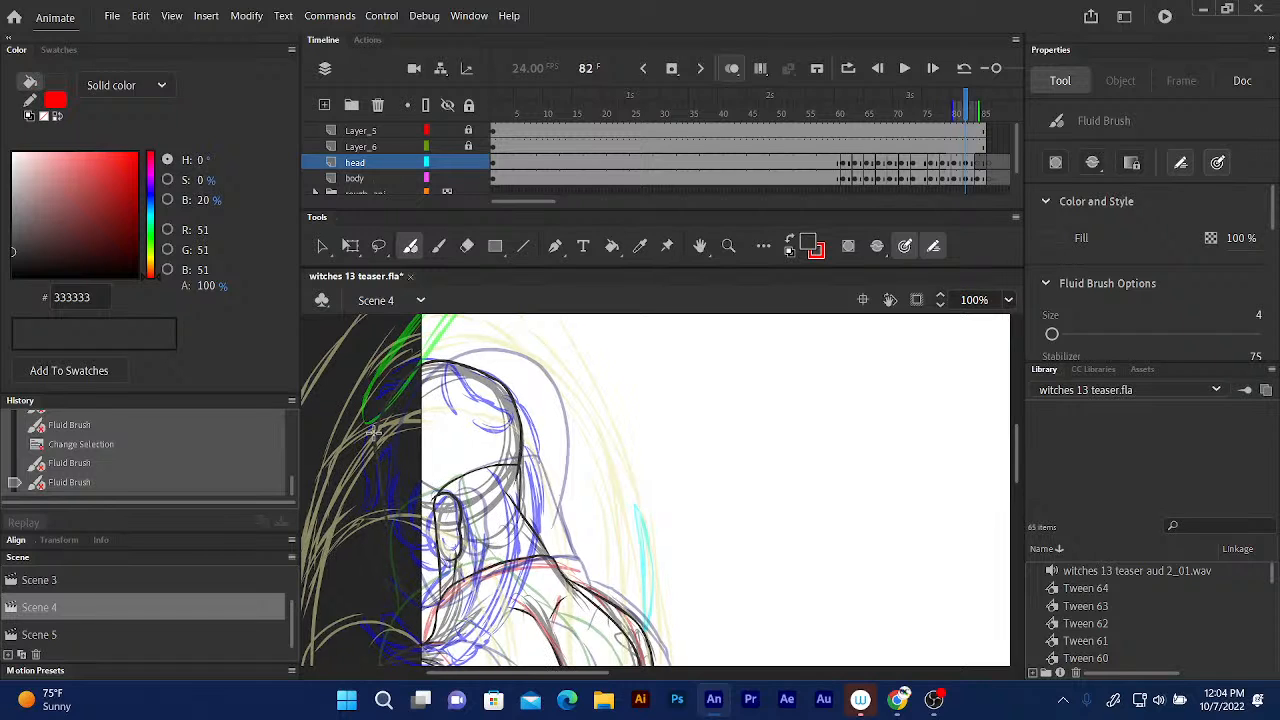
pyautogui.moveTo(420, 604); pyautogui.dragTo(452, 566)
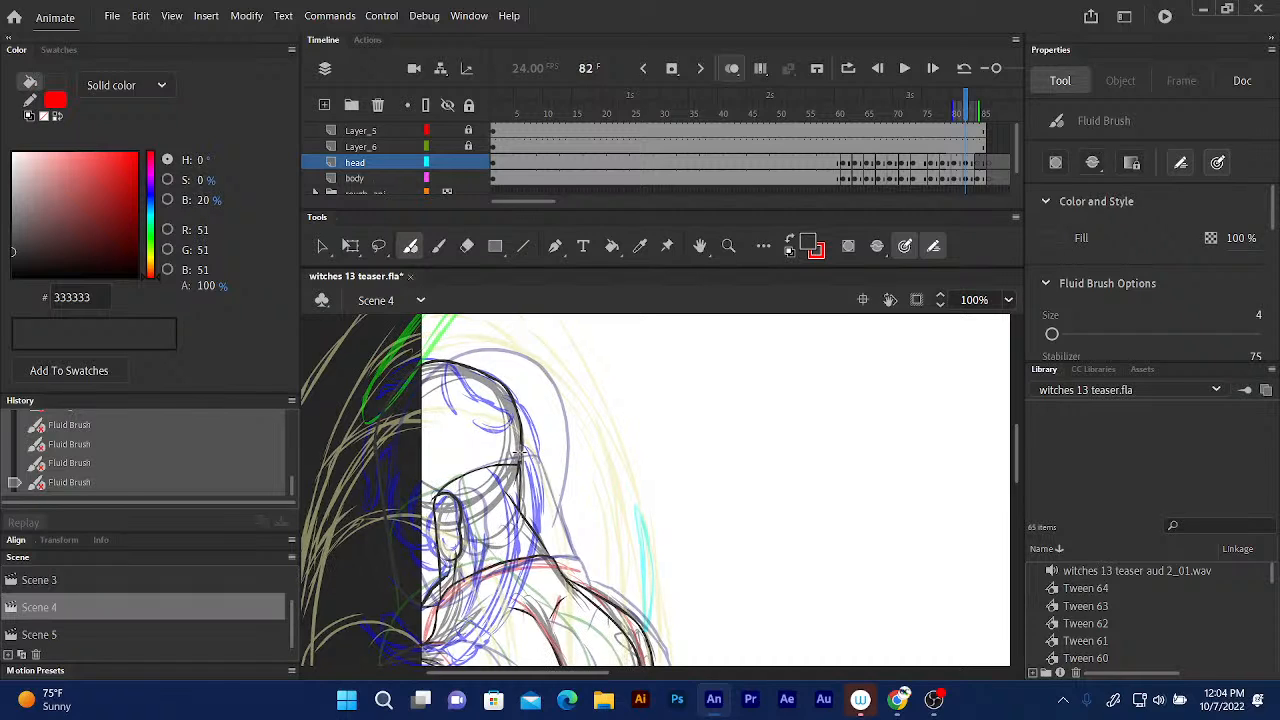
pyautogui.moveTo(521, 452); pyautogui.dragTo(526, 540)
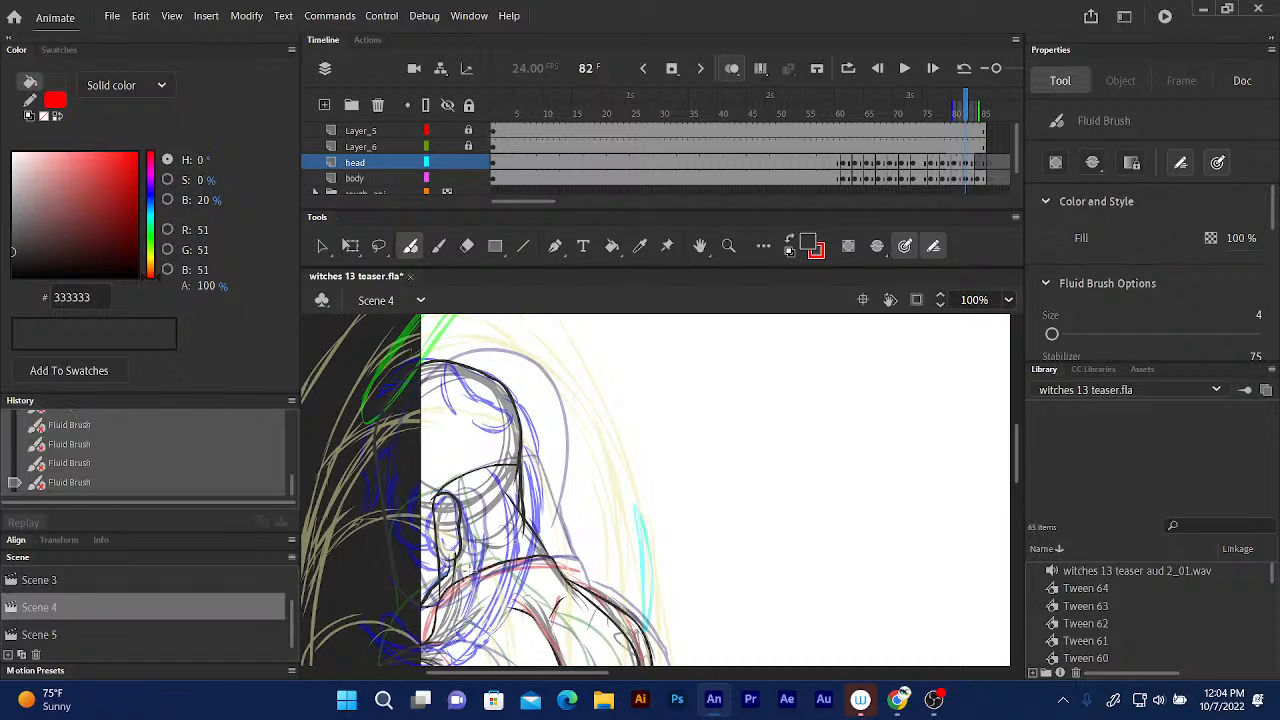
pyautogui.moveTo(437, 593); pyautogui.dragTo(461, 532)
pyautogui.moveTo(537, 504); pyautogui.dragTo(521, 517)
# Go to frame 84 and ink the head outline over the crown and down the back of the head to the neck.
pyautogui.click(979, 103)
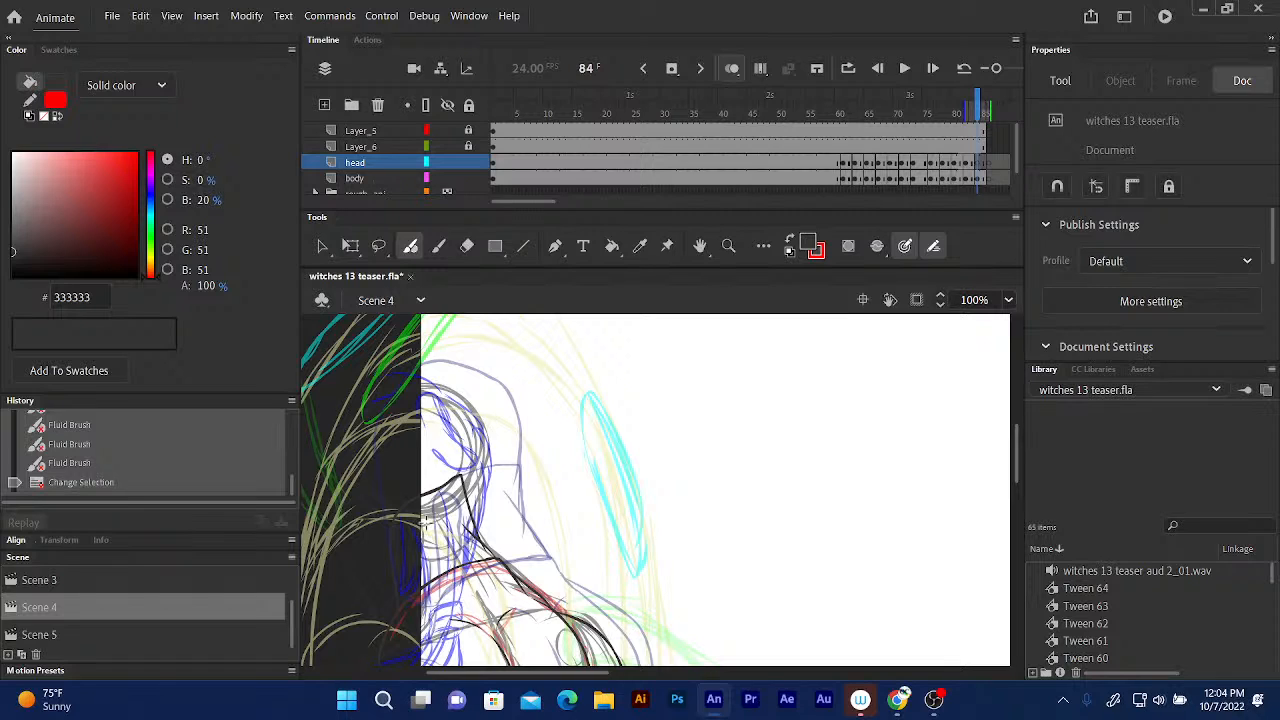
pyautogui.moveTo(476, 528)
pyautogui.mouseDown()
pyautogui.moveTo(484, 435)
pyautogui.moveTo(452, 396)
pyautogui.moveTo(424, 390)
pyautogui.mouseUp()
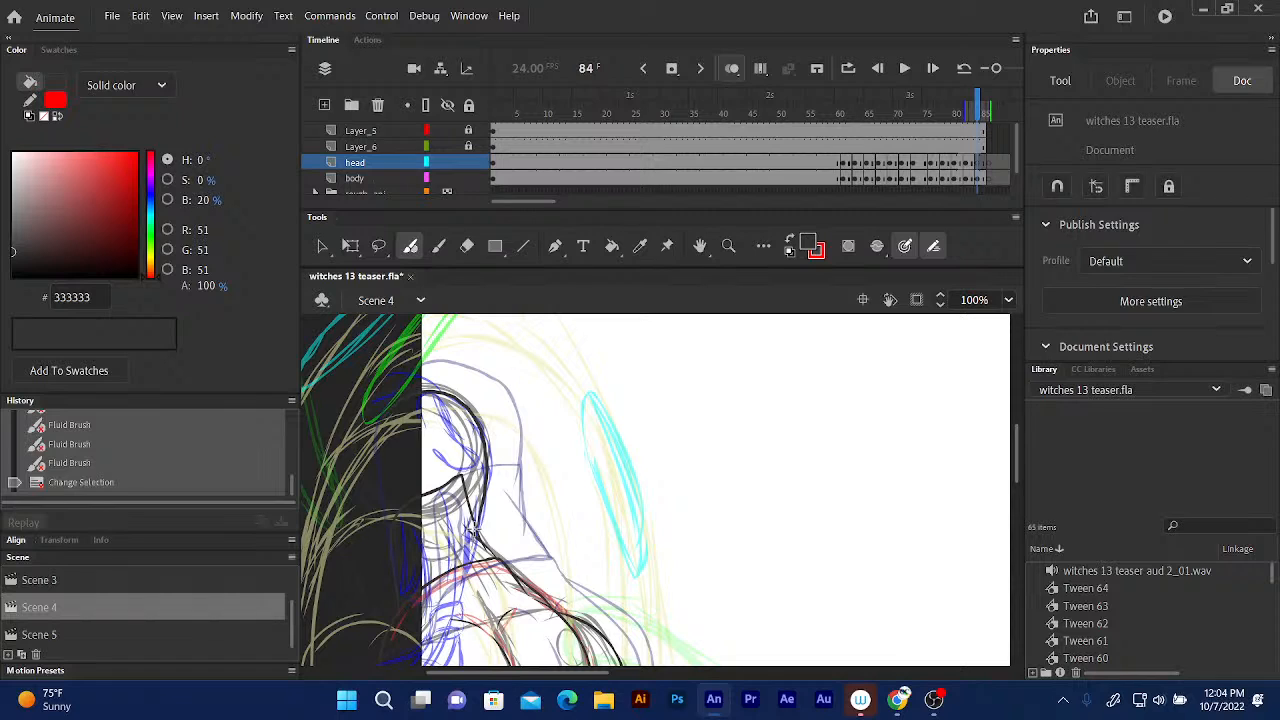
pyautogui.moveTo(473, 530); pyautogui.dragTo(473, 530)
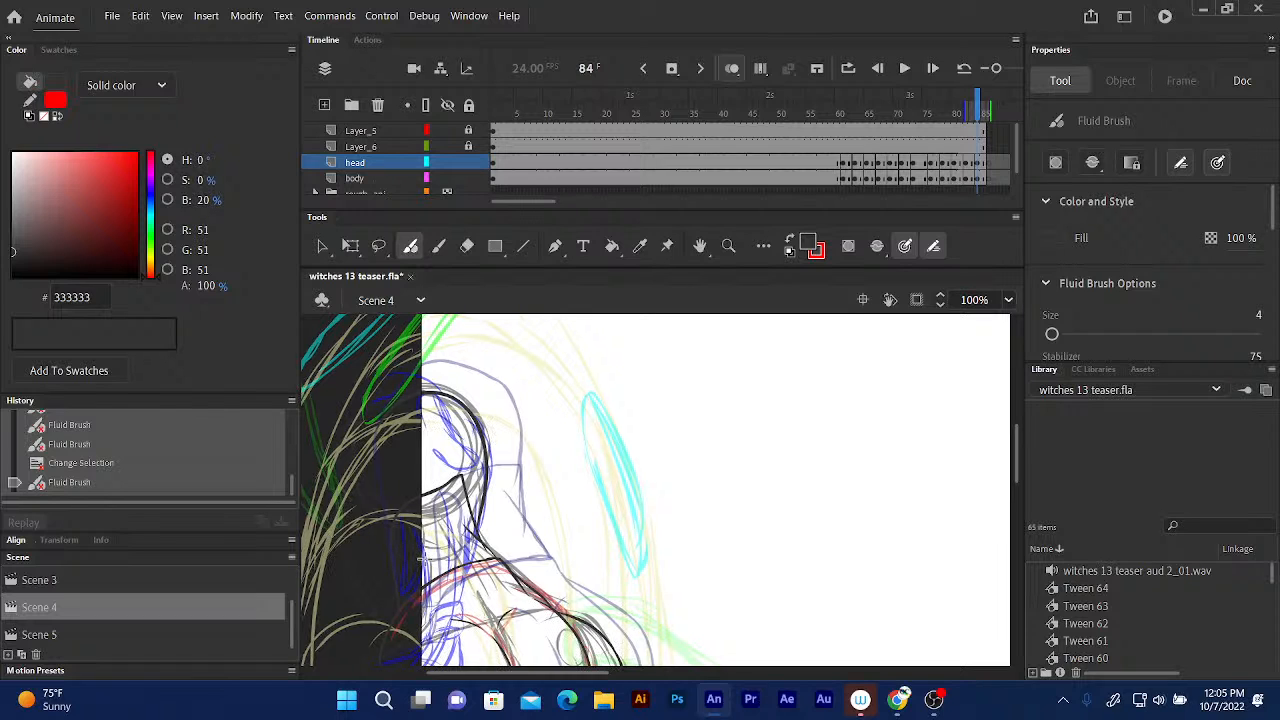
pyautogui.moveTo(420, 558); pyautogui.dragTo(440, 400)
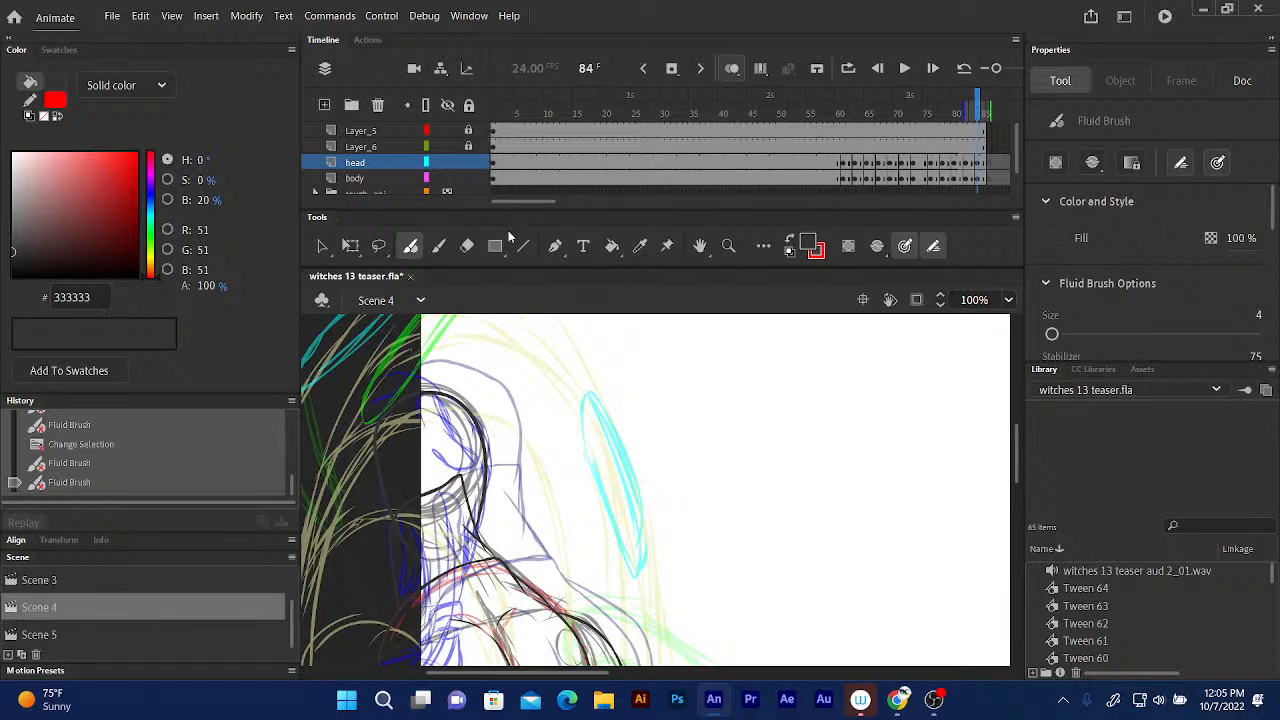
# Add a new layer above the head layer and name it hair_front.
pyautogui.scroll(-3, 482, 425)
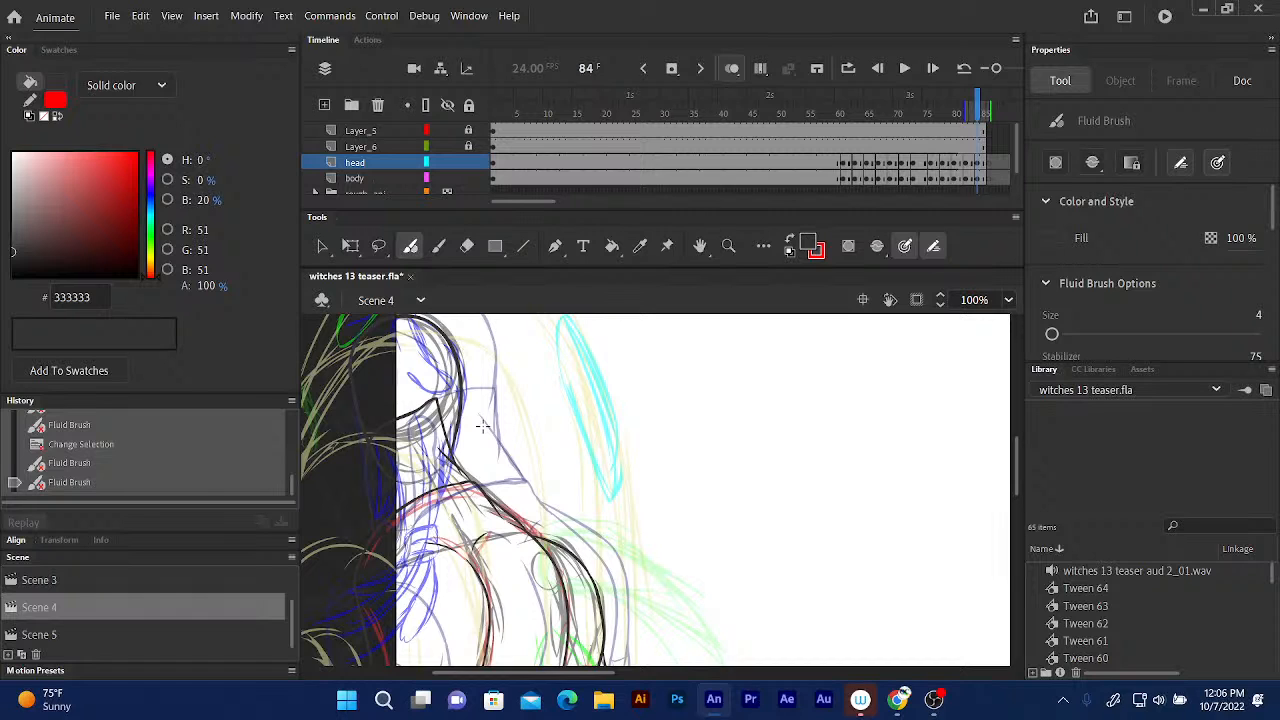
pyautogui.click(618, 110)
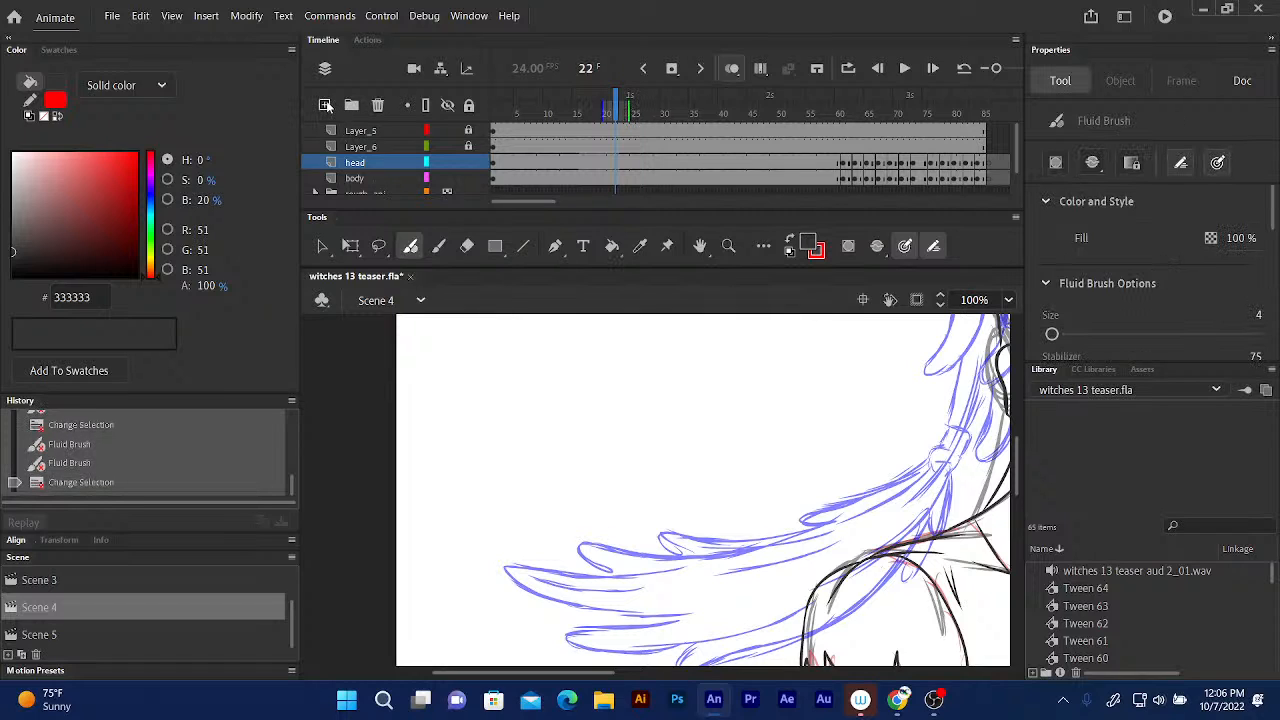
pyautogui.click(324, 104)
pyautogui.click(363, 163)
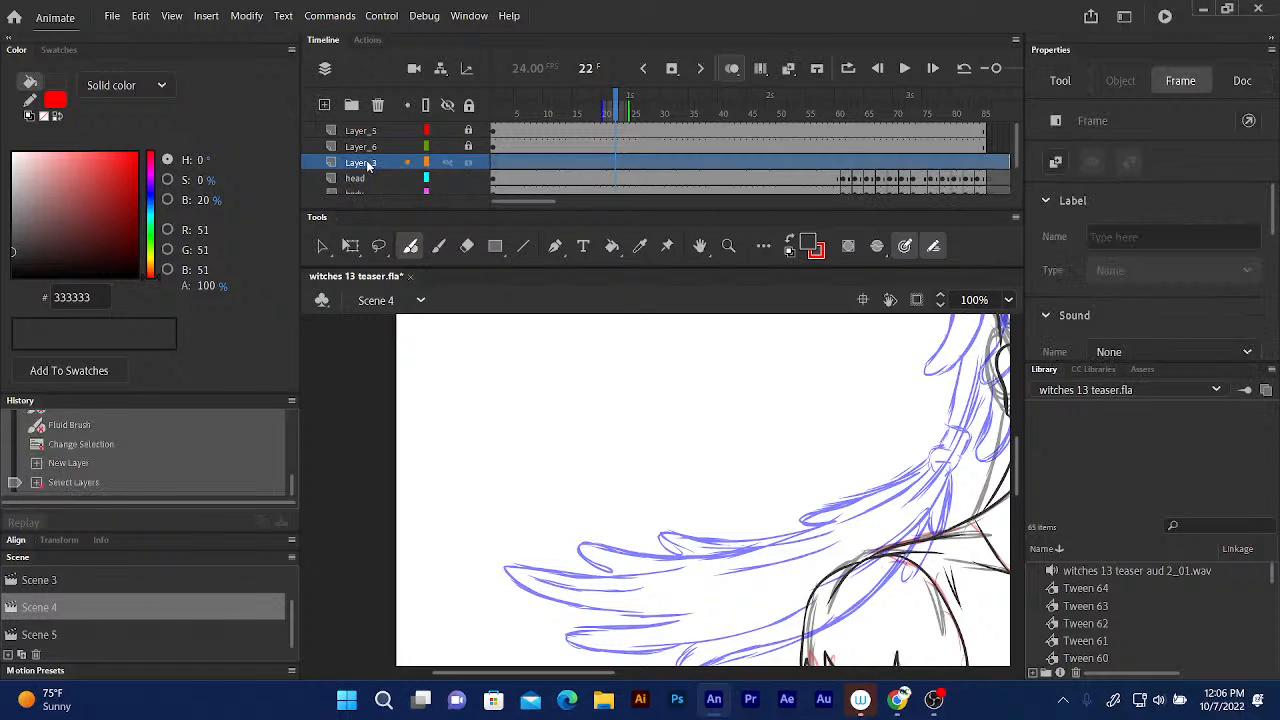
pyautogui.doubleClick(363, 162)
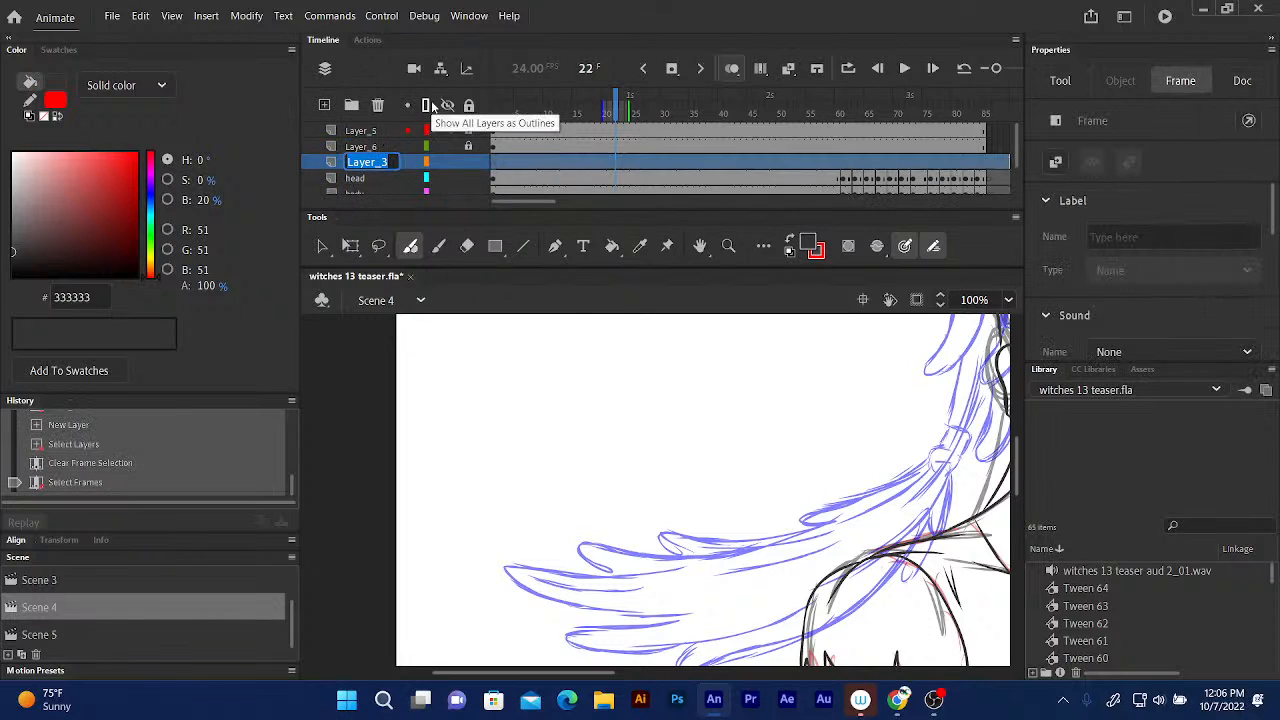
pyautogui.write('hair f')
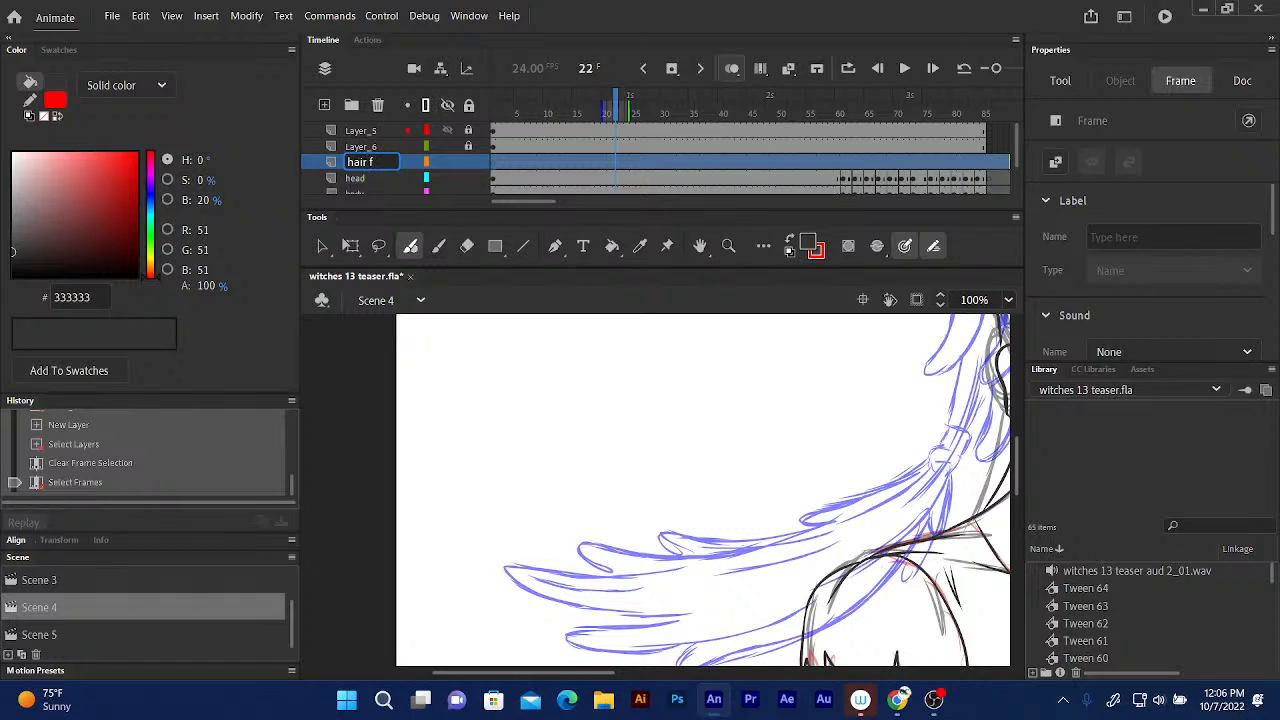
pyautogui.write('nt')
pyautogui.press('Return')
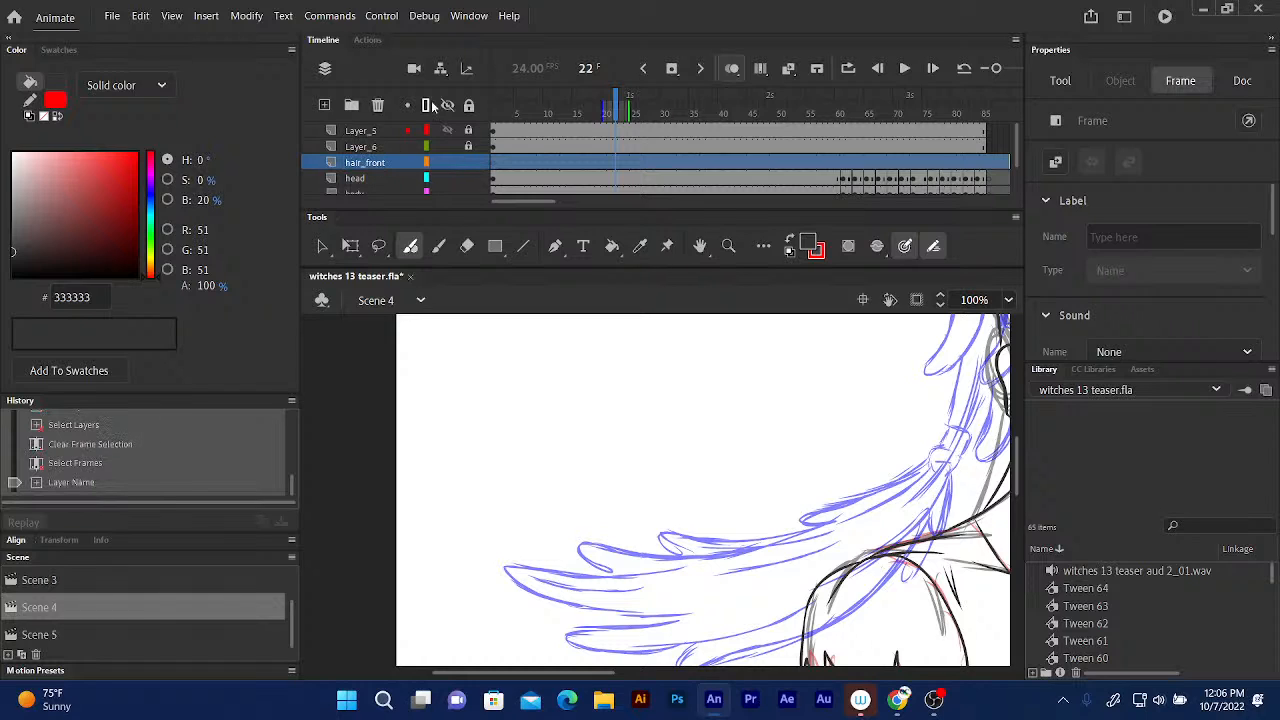
# Go back to the first frame and insert a blank keyframe at frame 4 on the hair_front layer.
pyautogui.click(618, 110)
pyautogui.press(',')
pyautogui.press(',')
pyautogui.press(',')
pyautogui.press(',')
pyautogui.press(',')
pyautogui.press(',')
pyautogui.press(',')
pyautogui.press(',')
pyautogui.press(',')
pyautogui.press(',')
pyautogui.press(',')
pyautogui.press(',')
pyautogui.press(',')
pyautogui.press(',')
pyautogui.press(',')
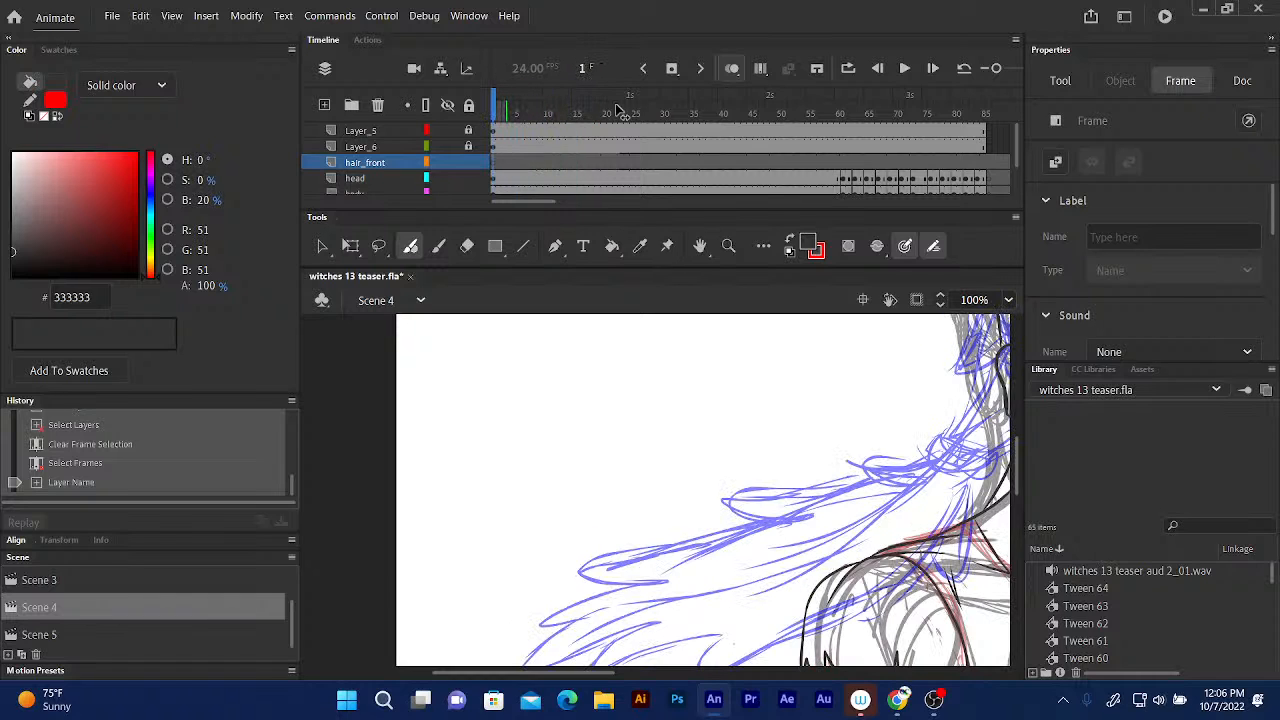
pyautogui.press('.')
pyautogui.press('.')
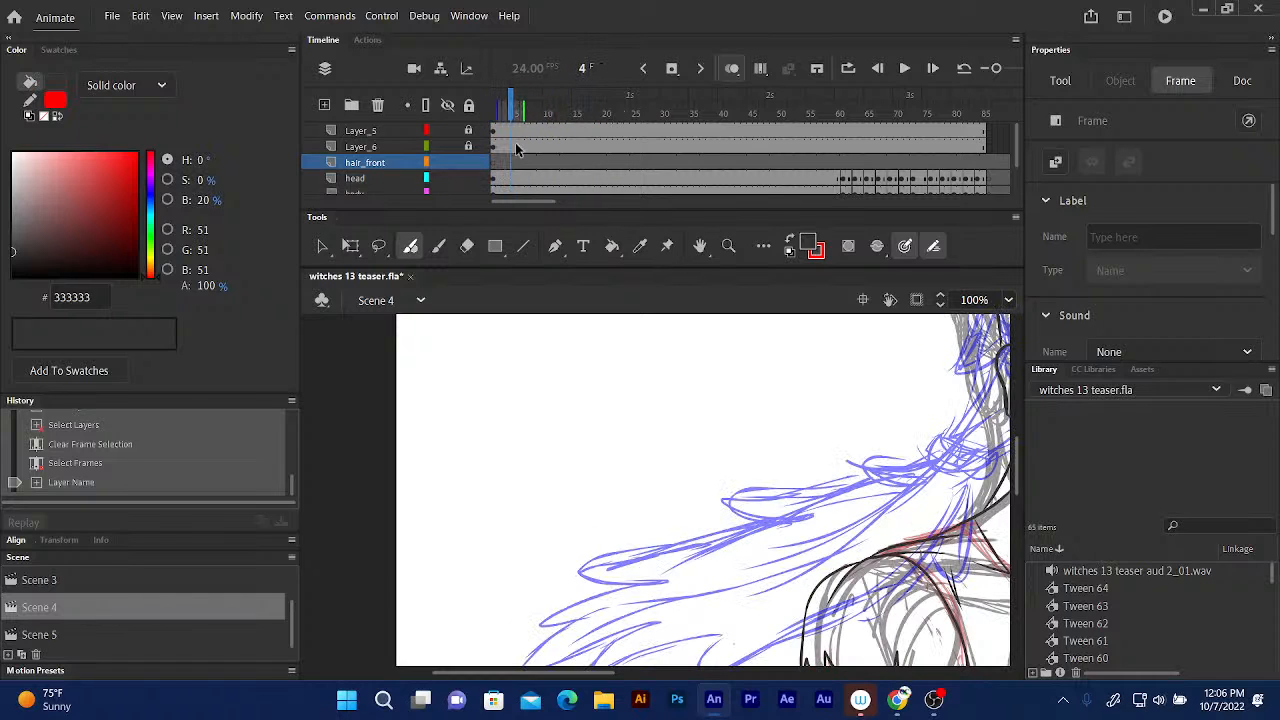
pyautogui.click(672, 70)
pyautogui.click(695, 122)
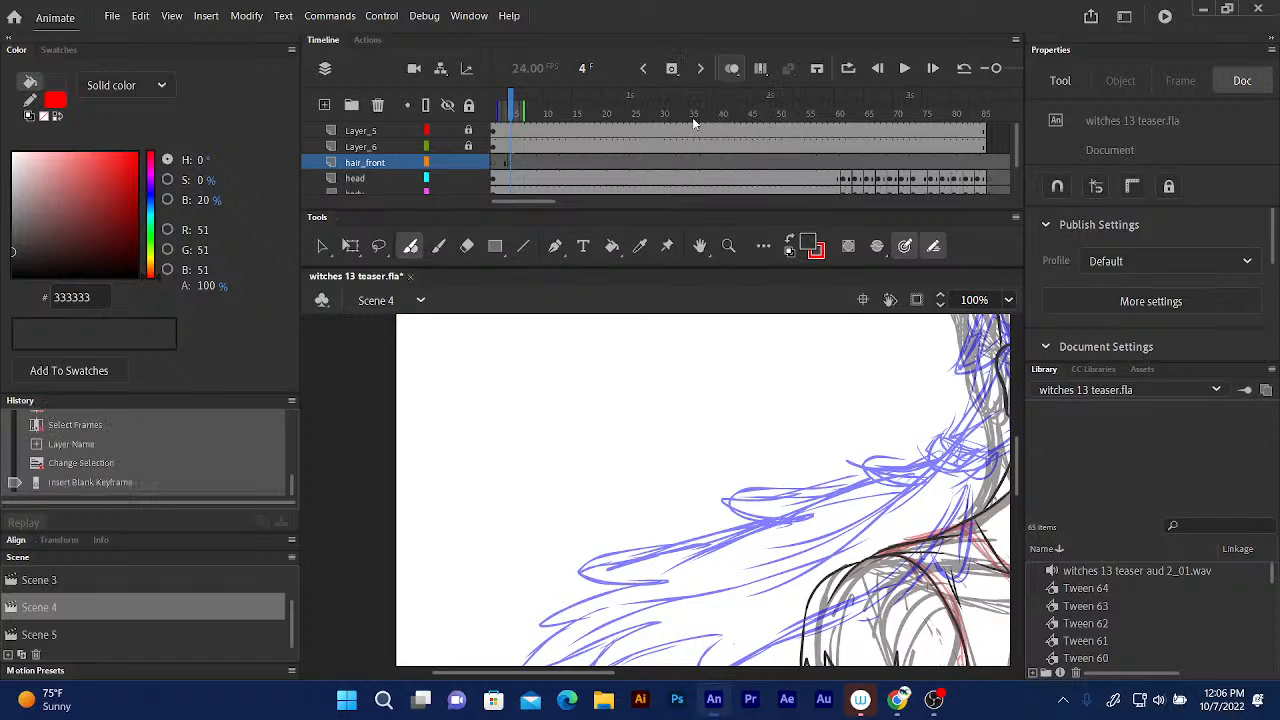
# Insert blank keyframes at frames 7, 10 and 13 on the hair_front layer.
pyautogui.moveTo(515, 112); pyautogui.dragTo(529, 112)
pyautogui.press('F7')
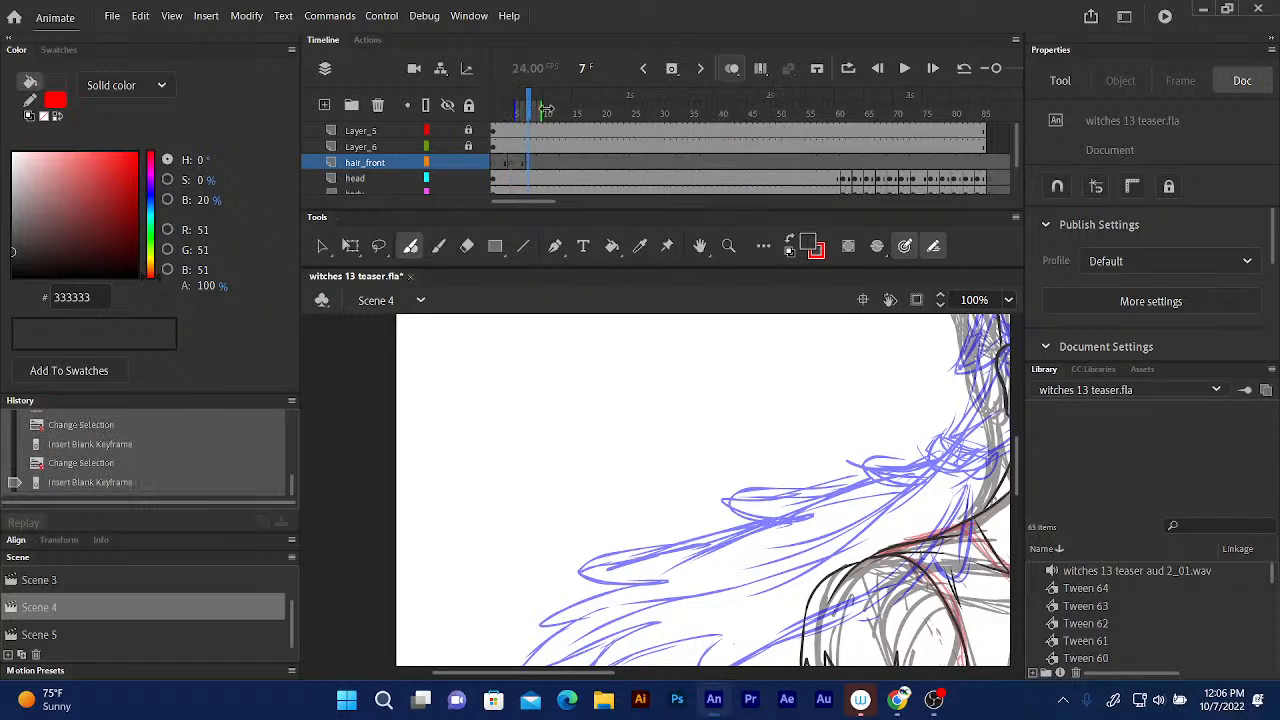
pyautogui.press('.')
pyautogui.press('.')
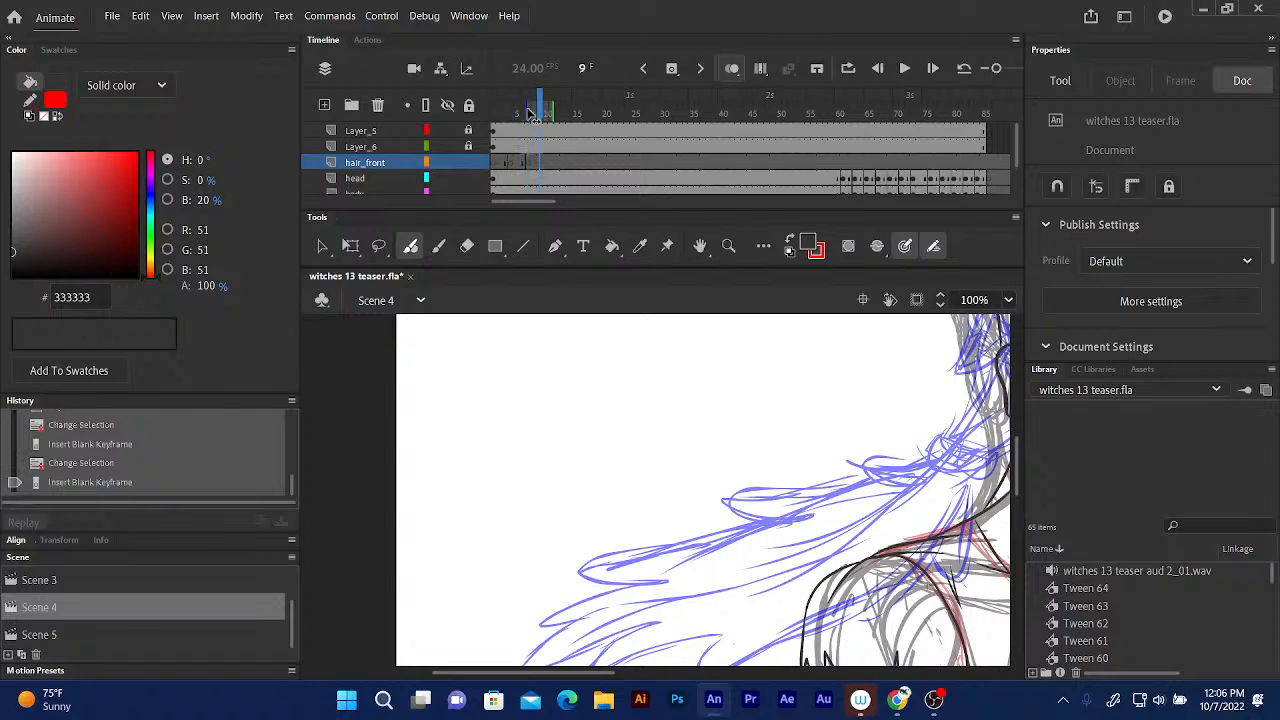
pyautogui.press('.')
pyautogui.click(672, 68)
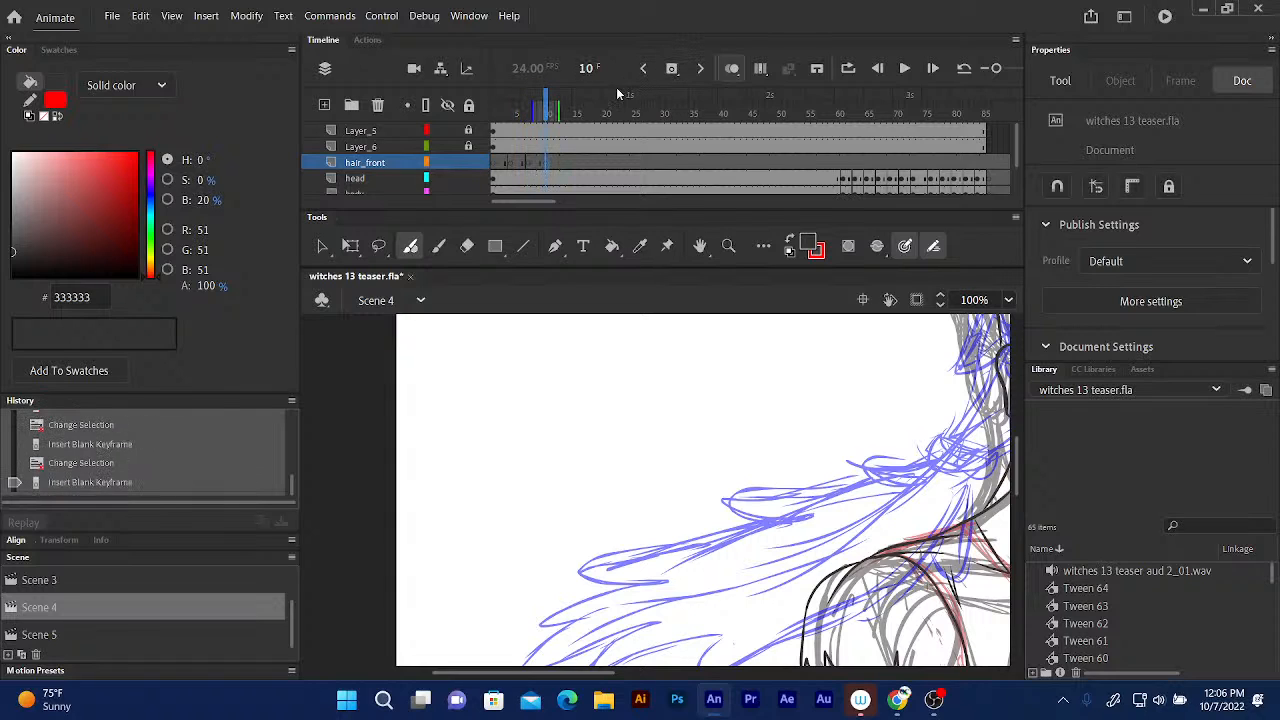
pyautogui.press('.')
pyautogui.press('.')
pyautogui.press('.')
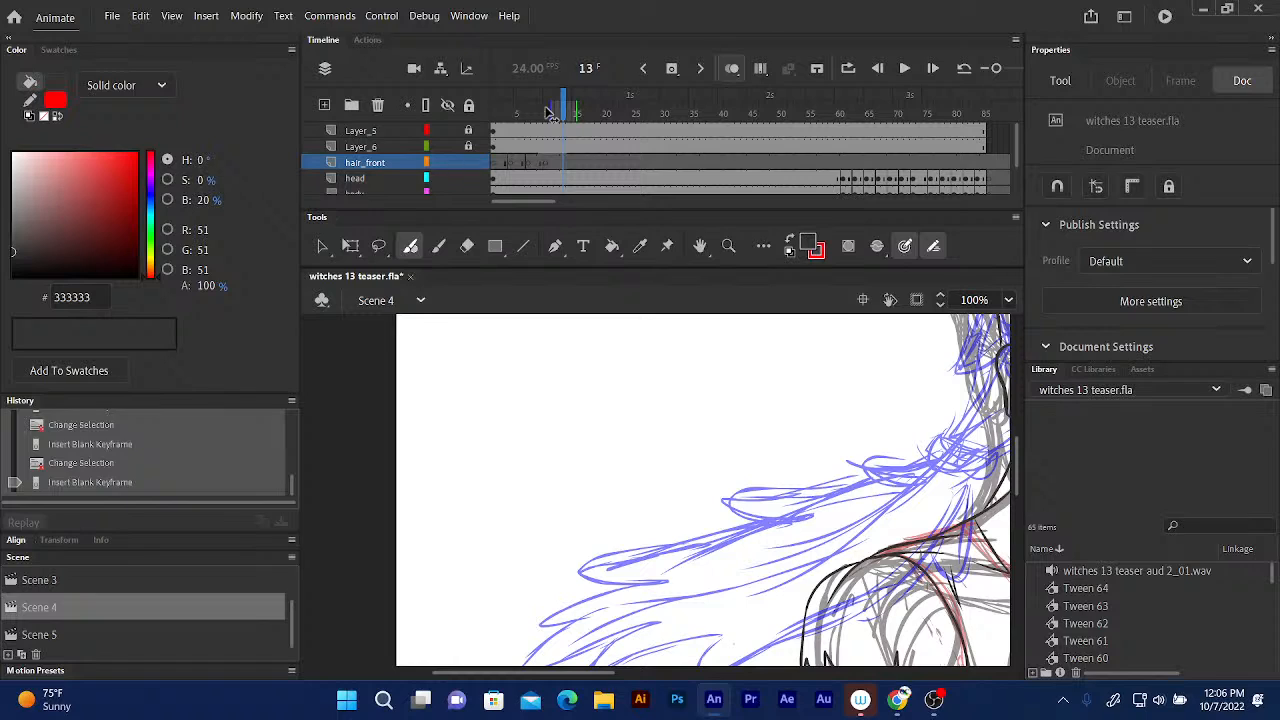
pyautogui.click(672, 68)
# Insert a blank keyframe at frame 15 on hair_front, shift it one frame later and return to frame 1.
pyautogui.press('.')
pyautogui.press('.')
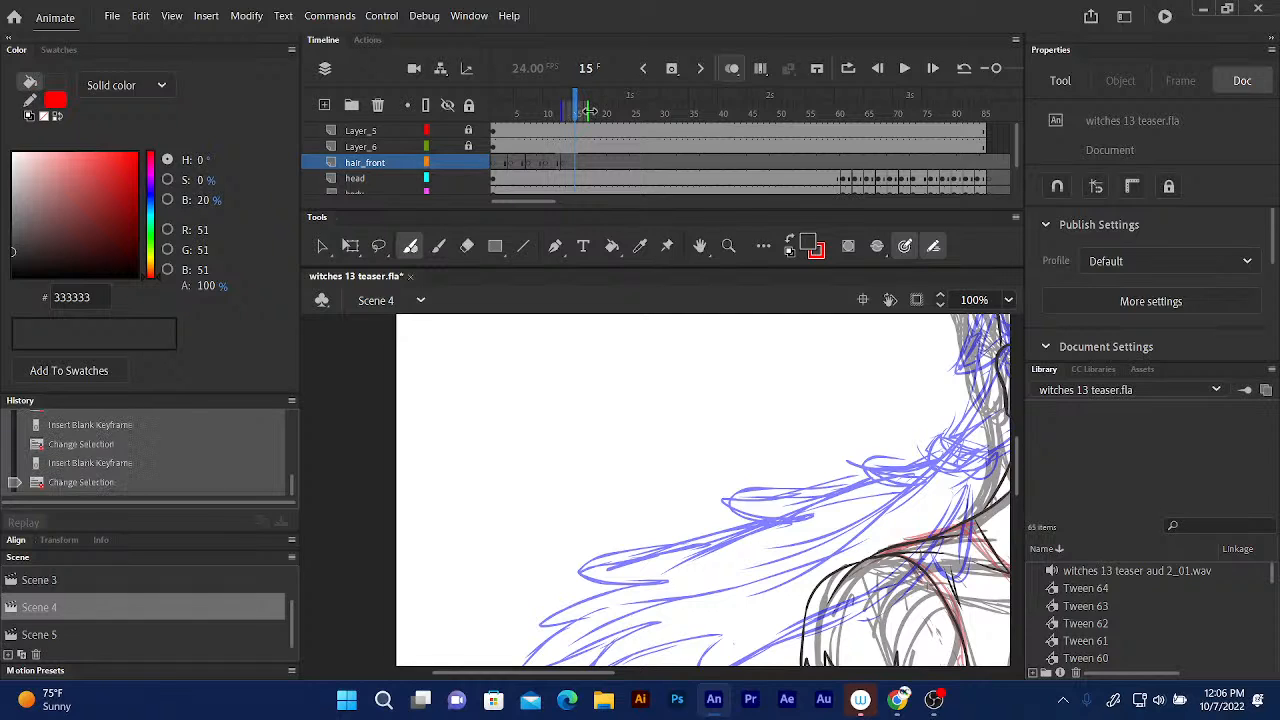
pyautogui.click(672, 68)
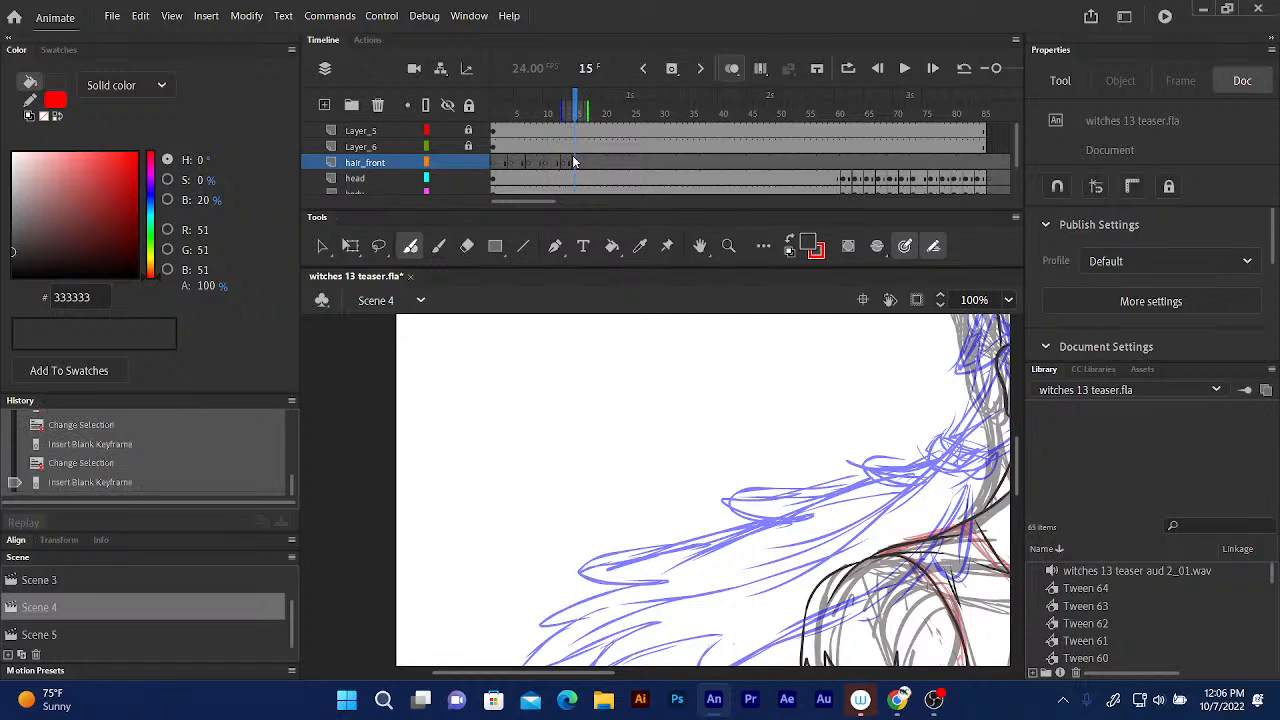
pyautogui.click(573, 156)
pyautogui.moveTo(573, 156); pyautogui.dragTo(495, 124)
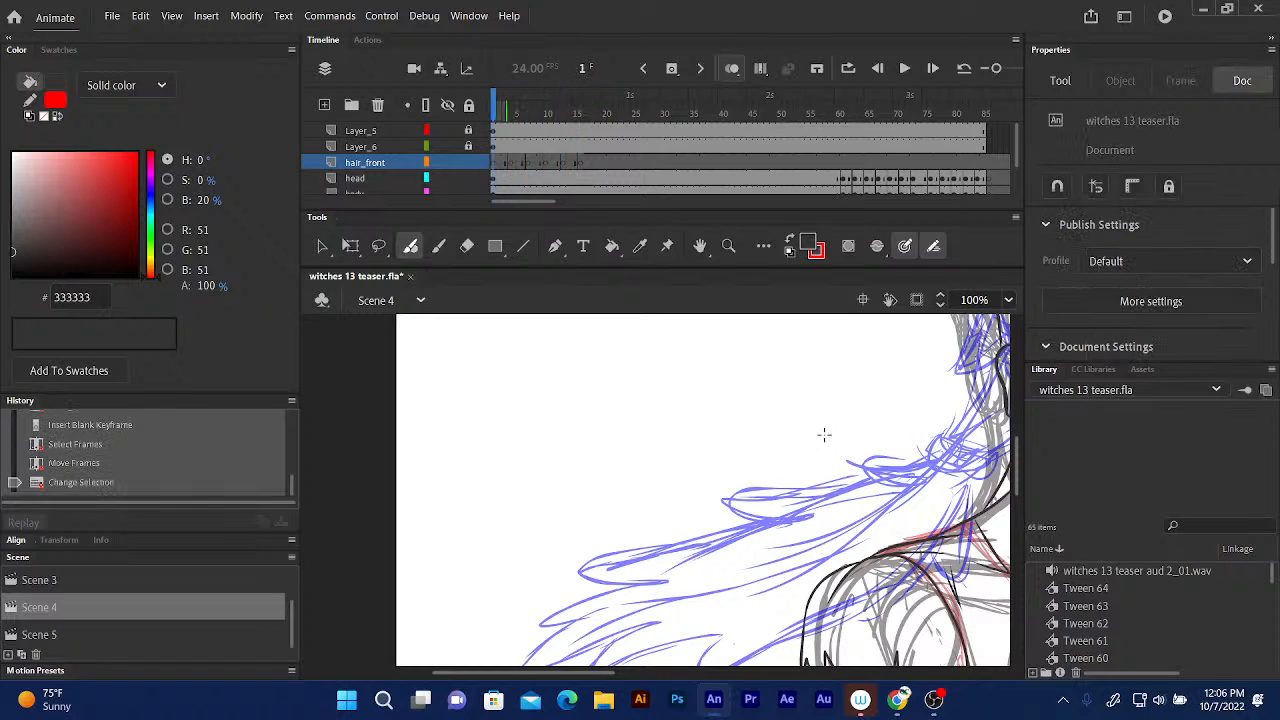
# Add a new layer between hair_front and head and name it face.
pyautogui.moveTo(780, 460); pyautogui.dragTo(634, 557)
pyautogui.moveTo(707, 482); pyautogui.dragTo(505, 484)
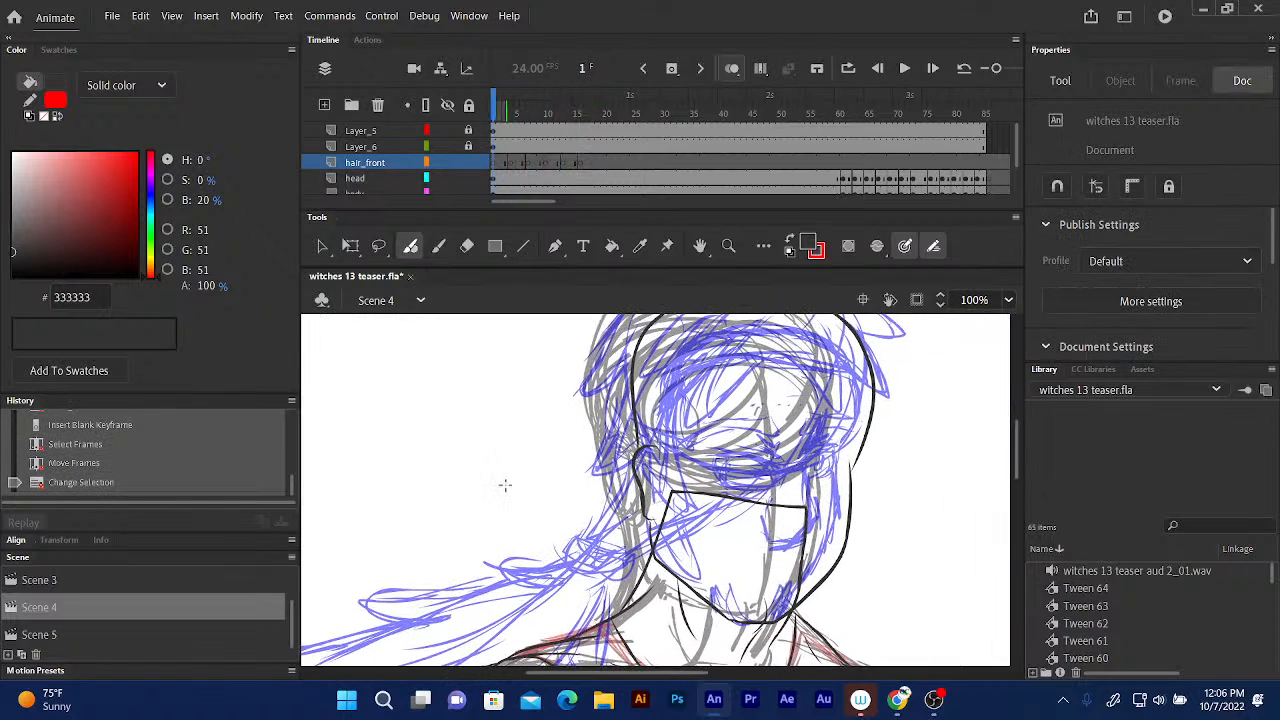
pyautogui.moveTo(617, 421); pyautogui.dragTo(600, 430)
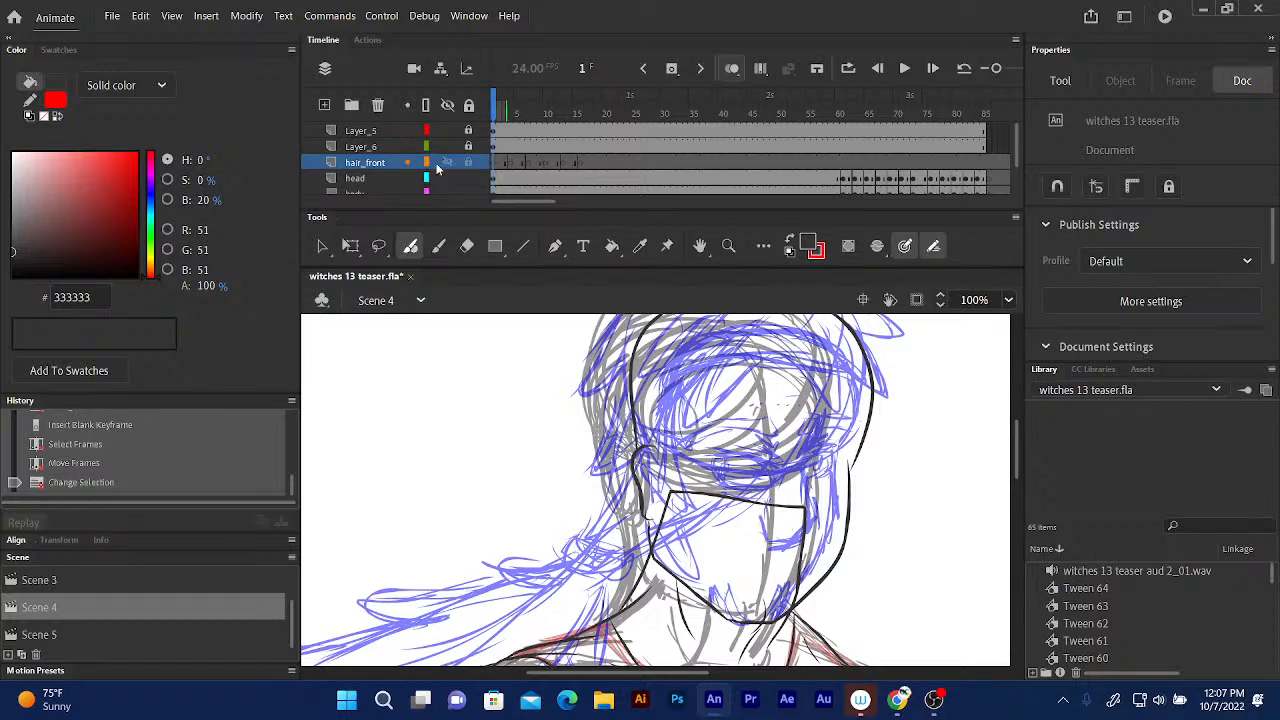
pyautogui.click(380, 178)
pyautogui.click(324, 105)
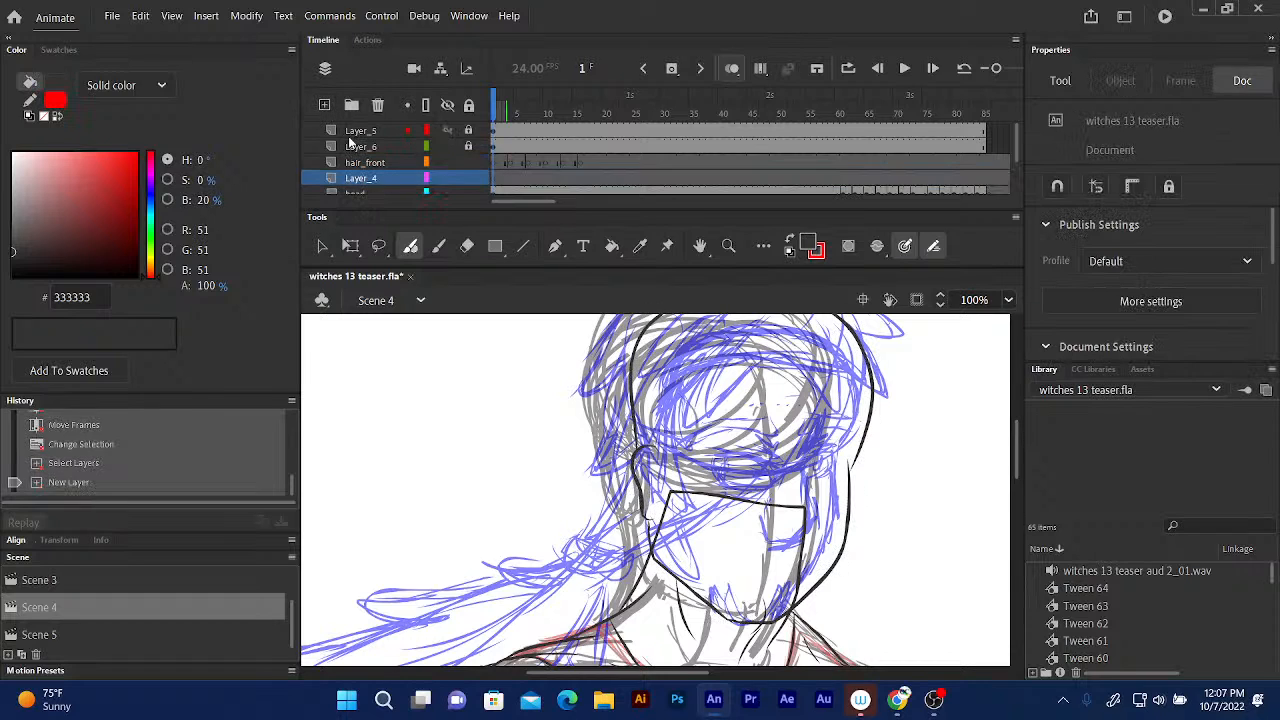
pyautogui.click(367, 179)
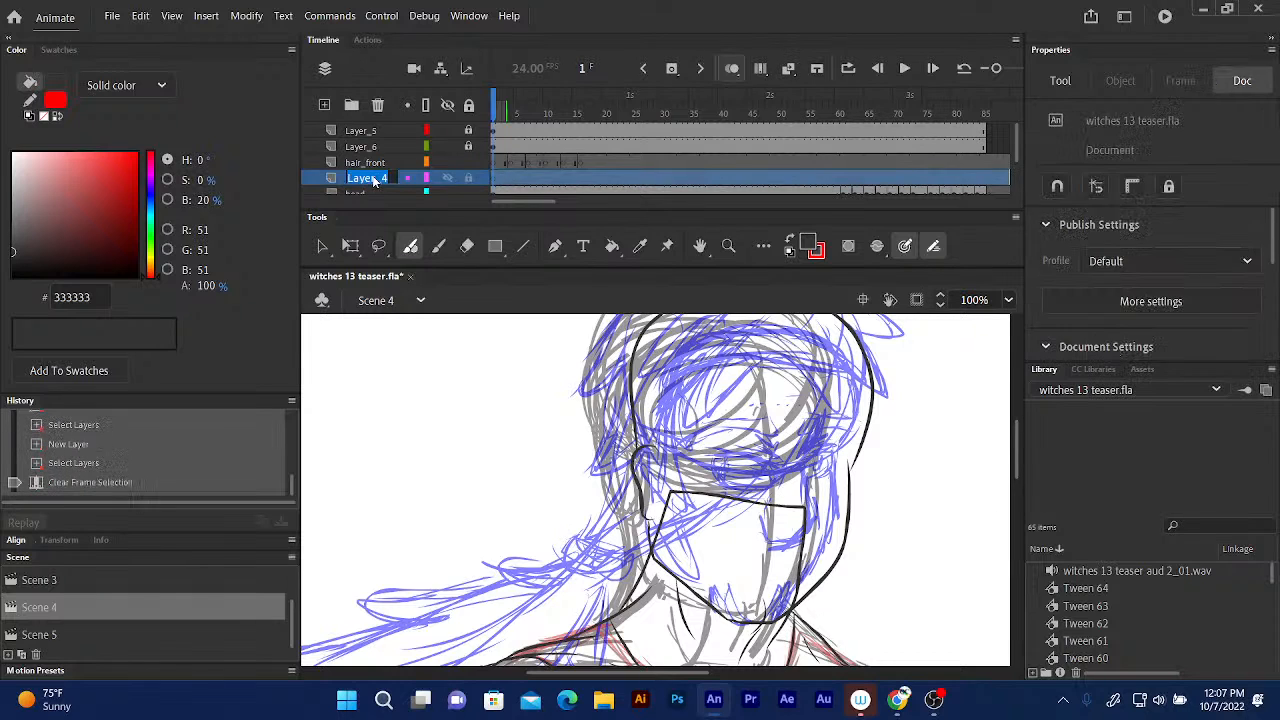
pyautogui.doubleClick(377, 178)
pyautogui.write('face')
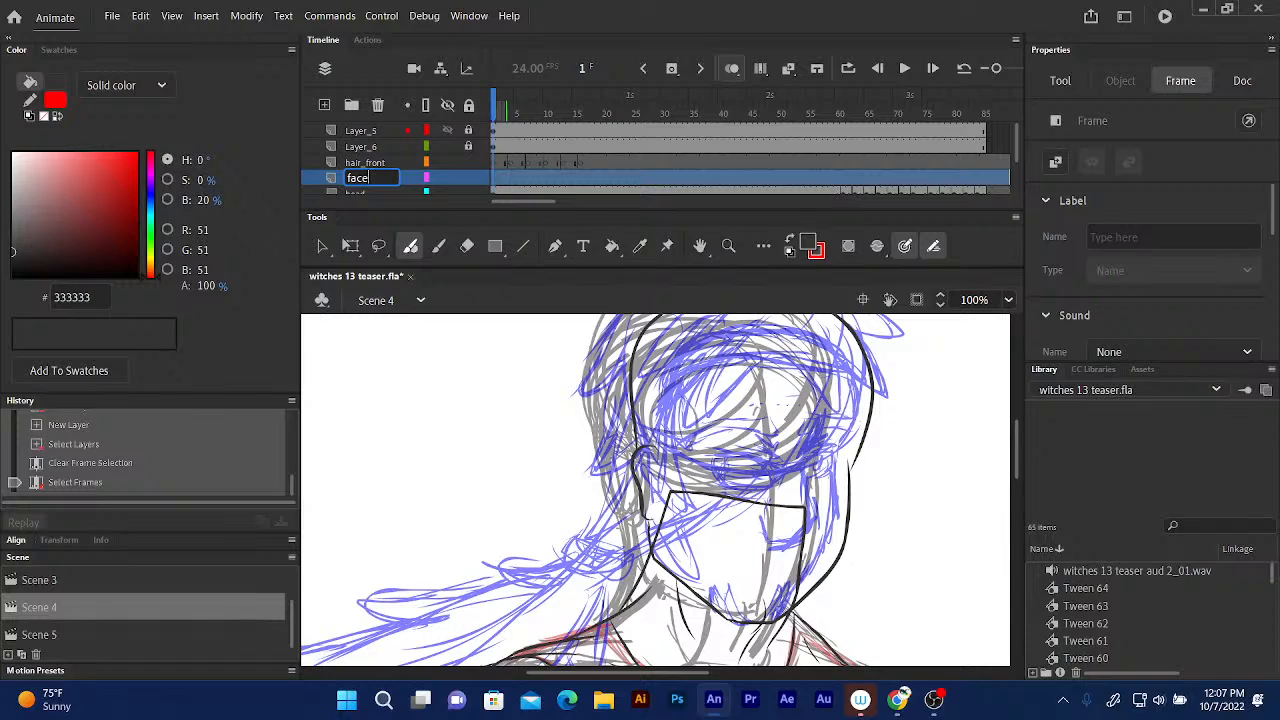
pyautogui.press('Return')
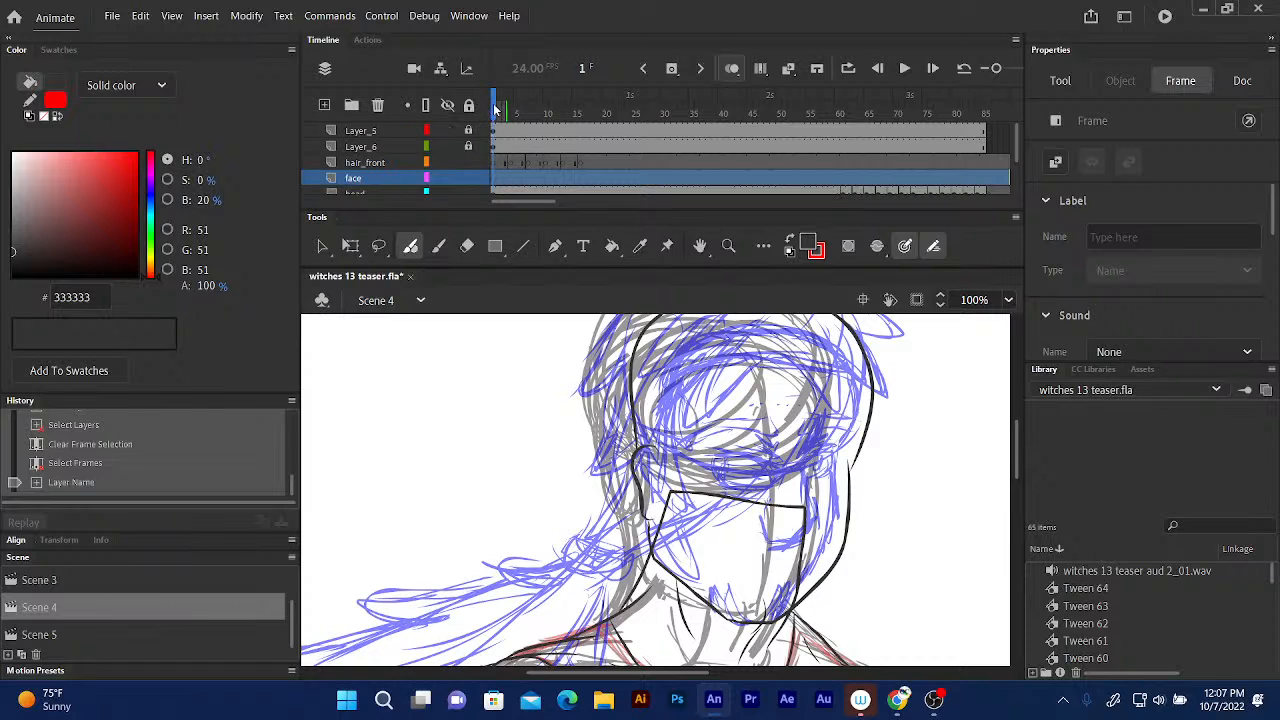
# Insert a blank keyframe at frame 61 on the face layer and return to frame 1.
pyautogui.moveTo(495, 110); pyautogui.dragTo(846, 110)
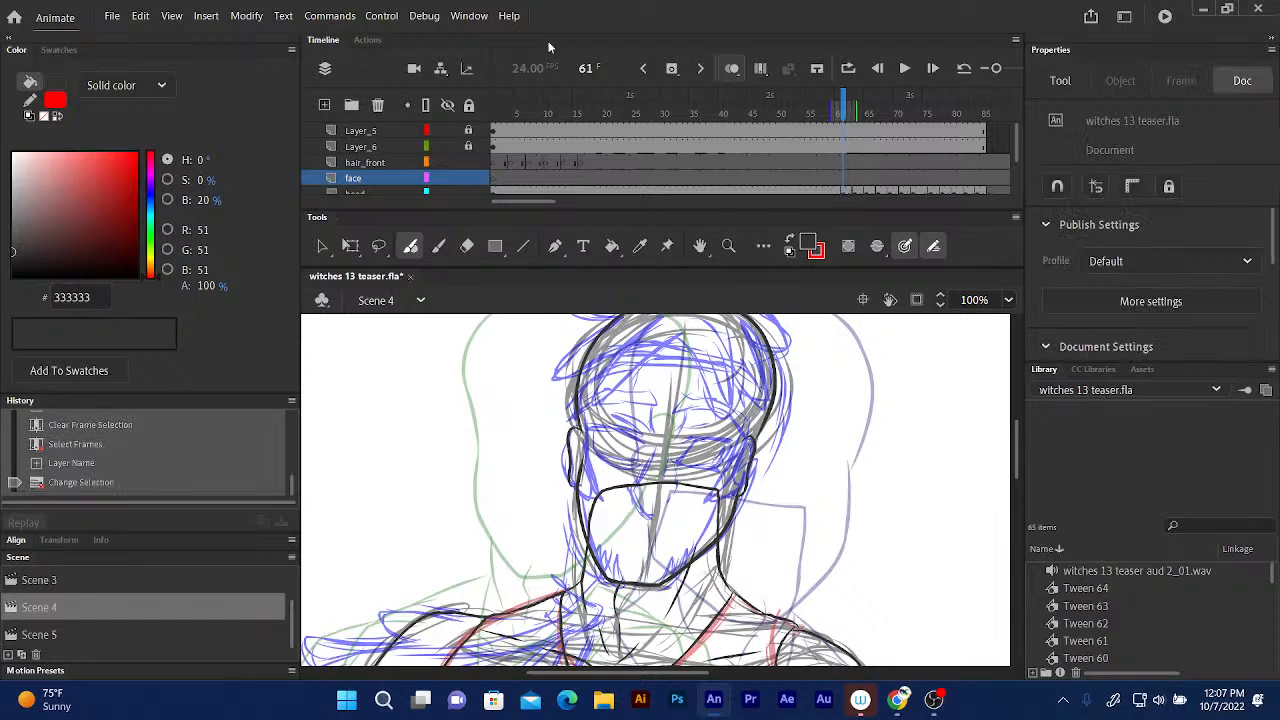
pyautogui.click(672, 68)
pyautogui.moveTo(632, 115); pyautogui.dragTo(495, 110)
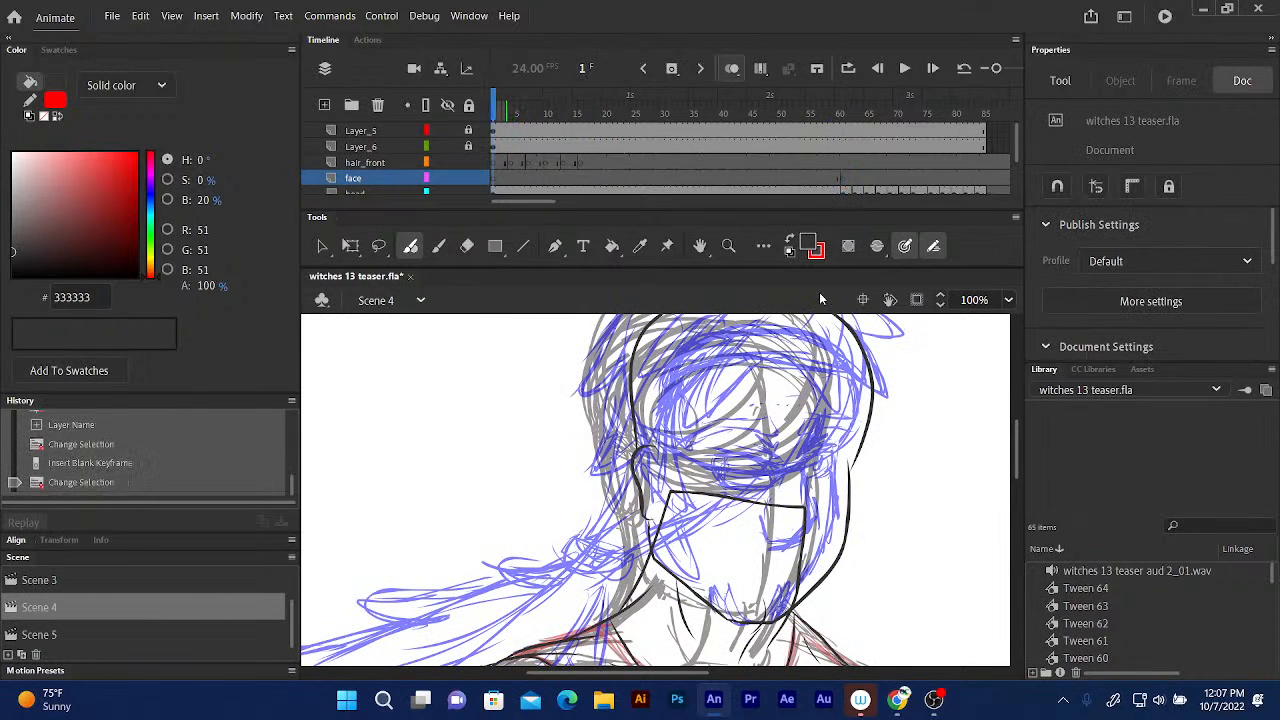
# Ink the small curved line at the far edge of the face on frame 1, and undo the stray stroke above it.
pyautogui.hscroll(3, 760, 304)
pyautogui.scroll(-1, 760, 304)
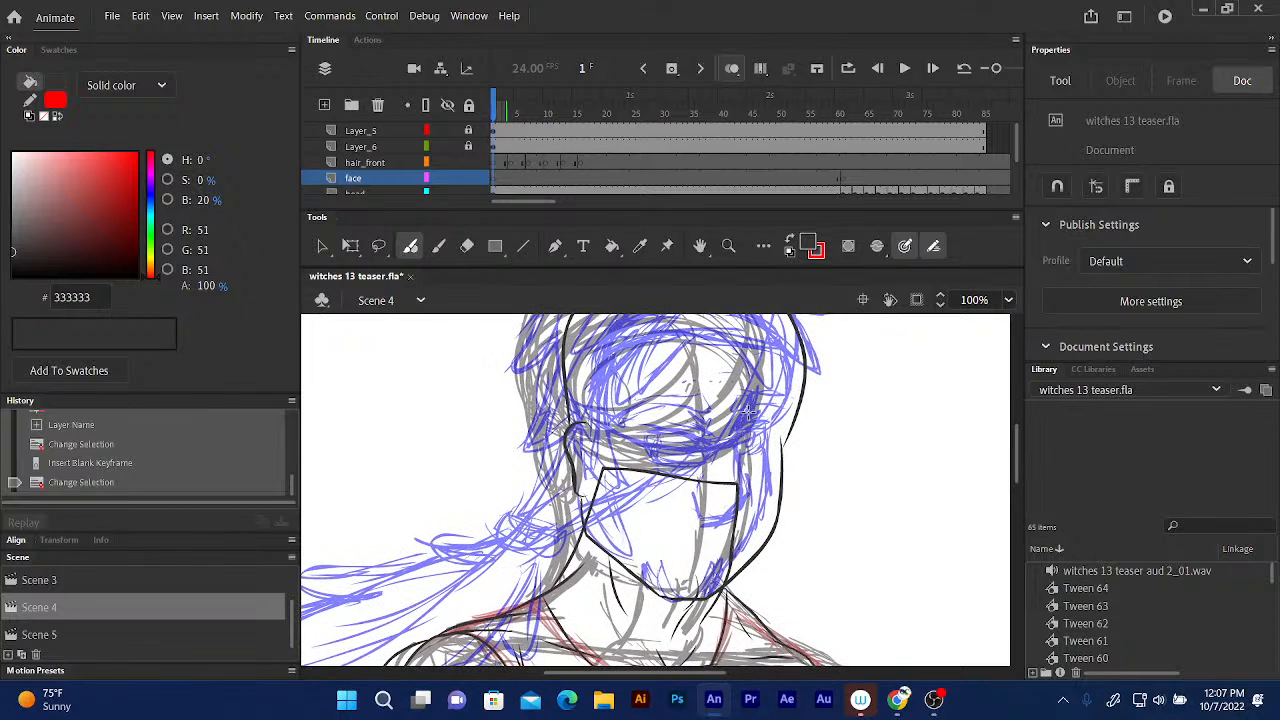
pyautogui.moveTo(747, 410); pyautogui.dragTo(745, 432)
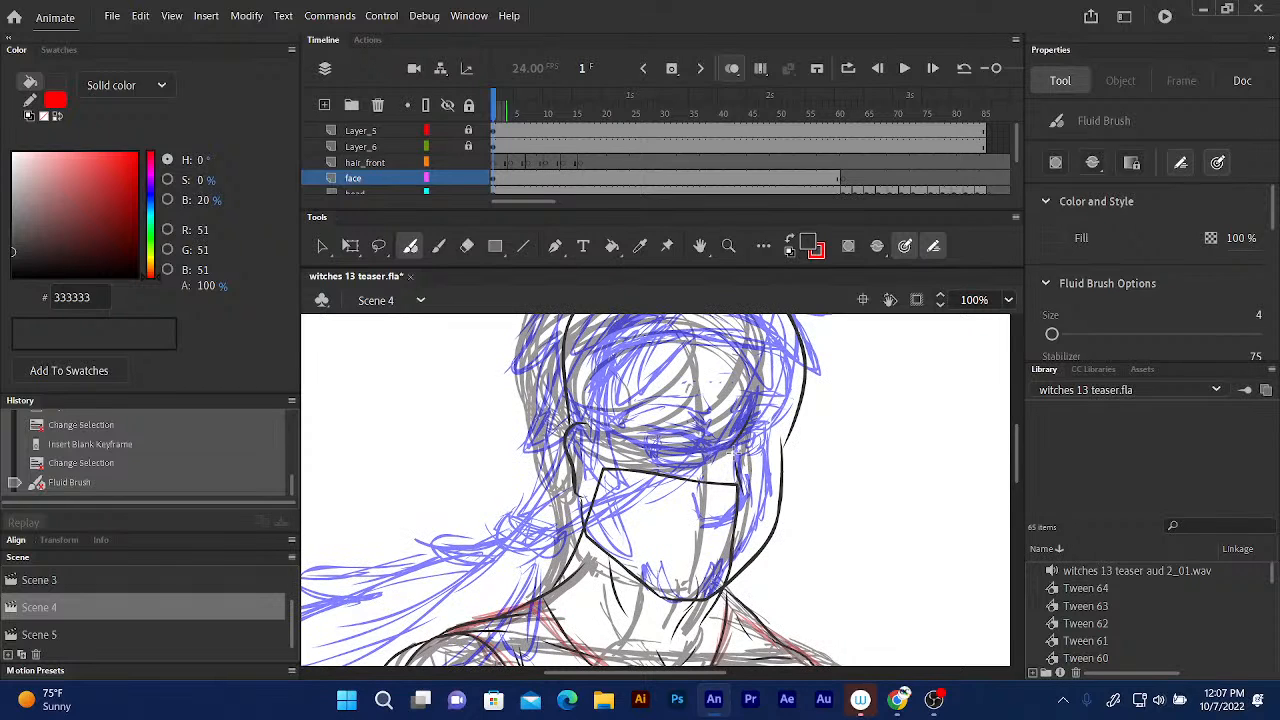
pyautogui.moveTo(742, 482); pyautogui.dragTo(746, 512)
pyautogui.moveTo(737, 452); pyautogui.dragTo(702, 498)
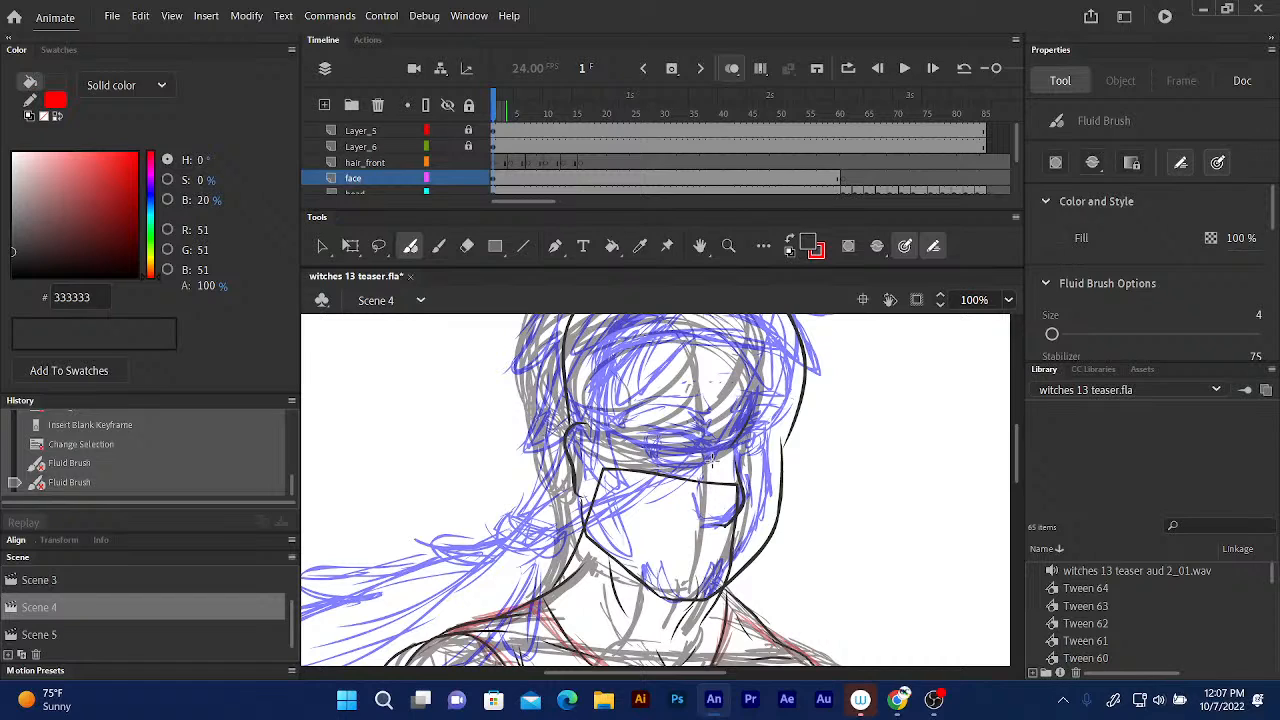
pyautogui.moveTo(712, 458); pyautogui.dragTo(712, 420)
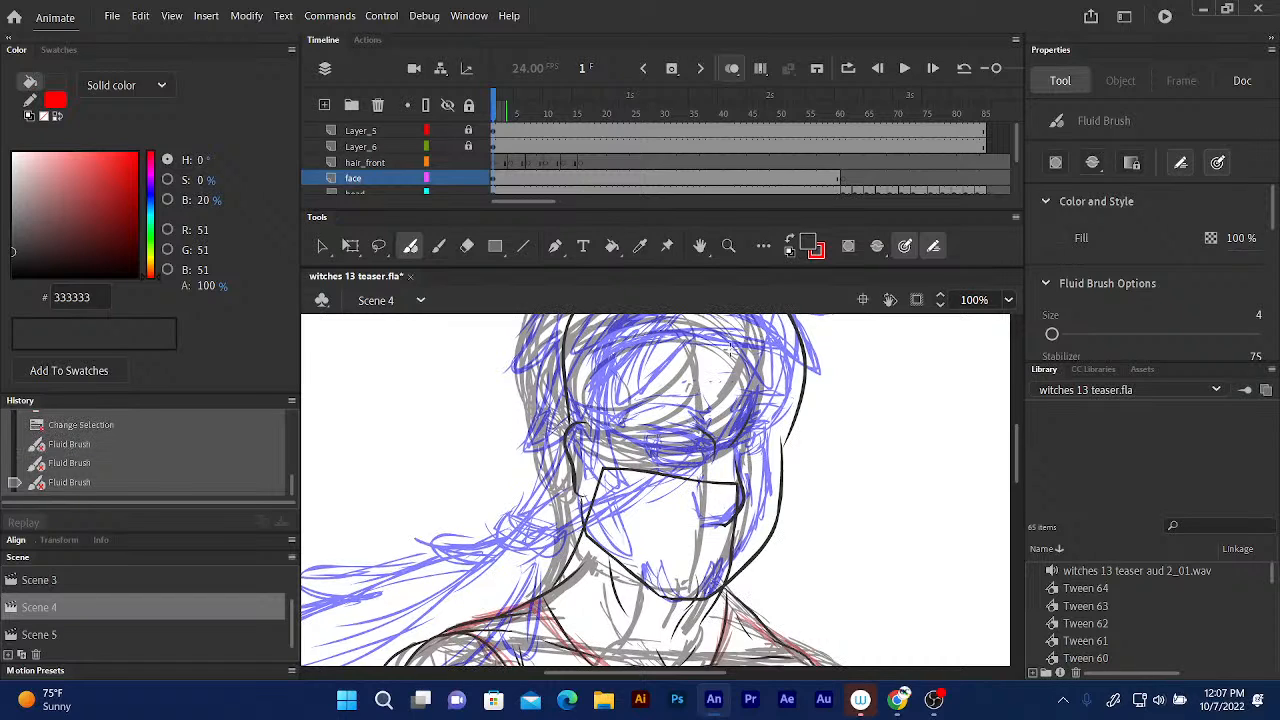
pyautogui.hotkey('ctrl', 'z')
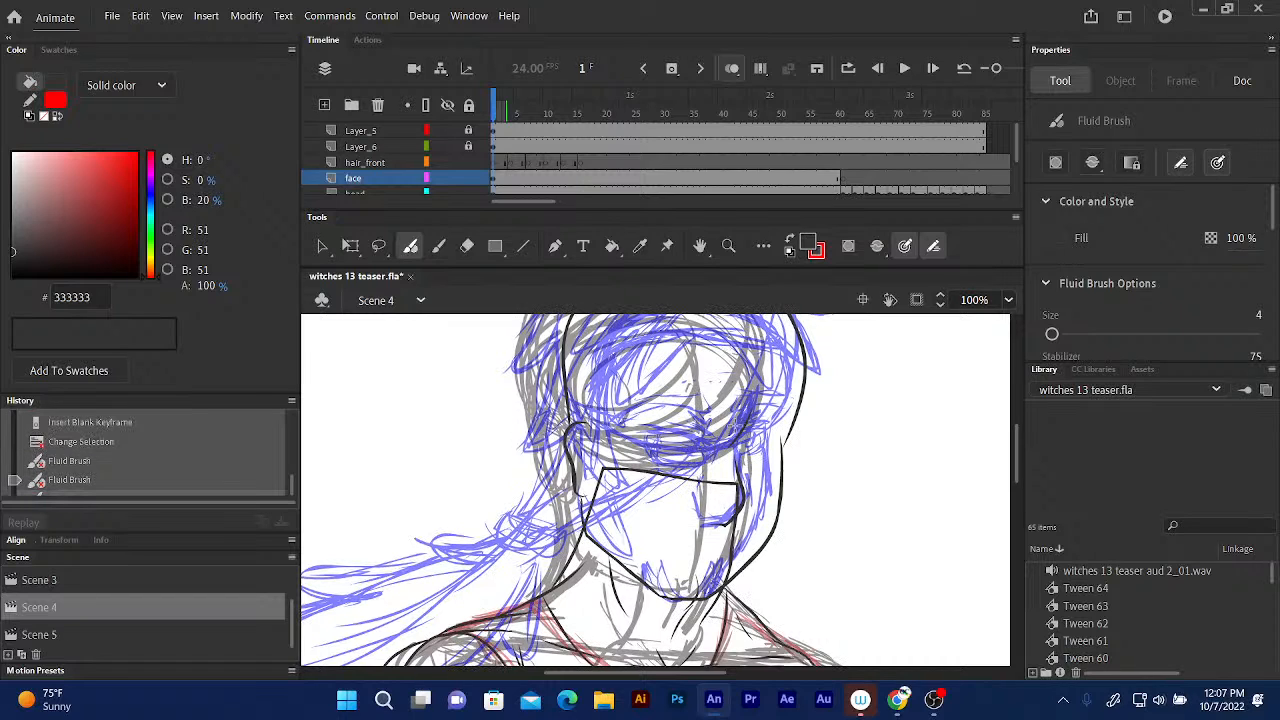
# Close the small rounded shape on the far side of the face with an inner curve and a short dash, undoing unwanted strokes.
pyautogui.moveTo(706, 472); pyautogui.dragTo(712, 500)
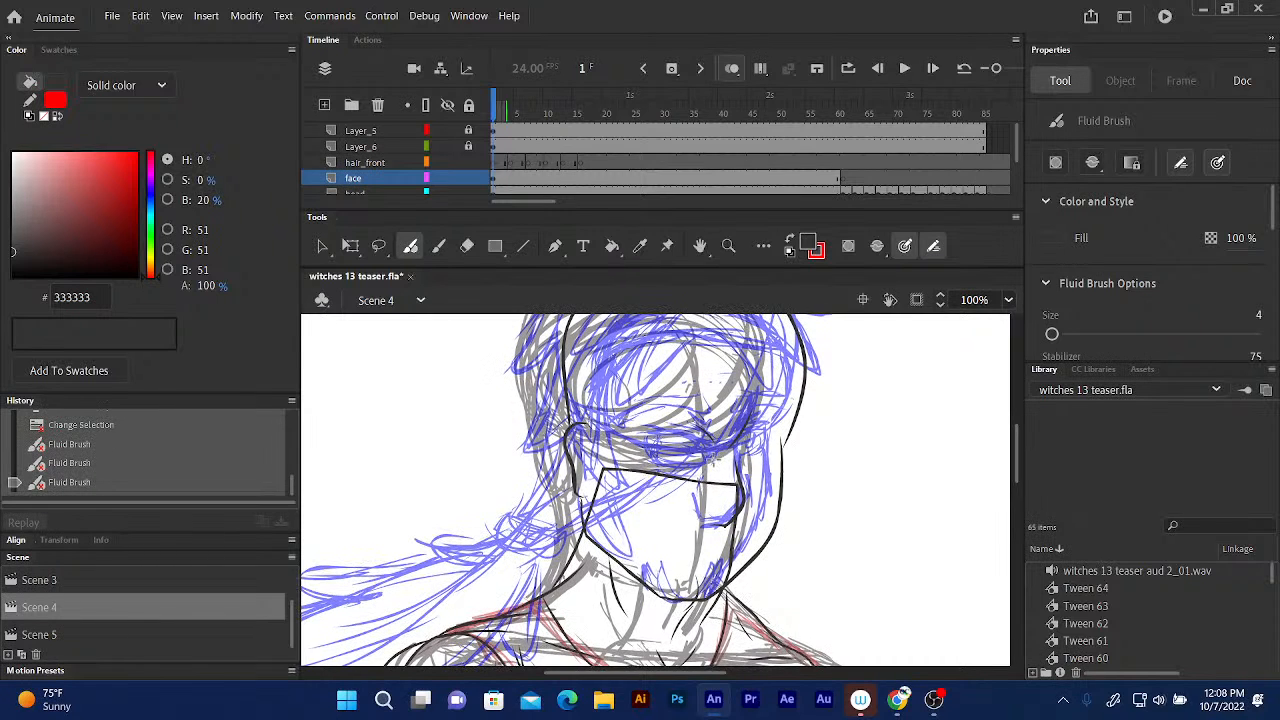
pyautogui.moveTo(711, 499); pyautogui.dragTo(731, 487)
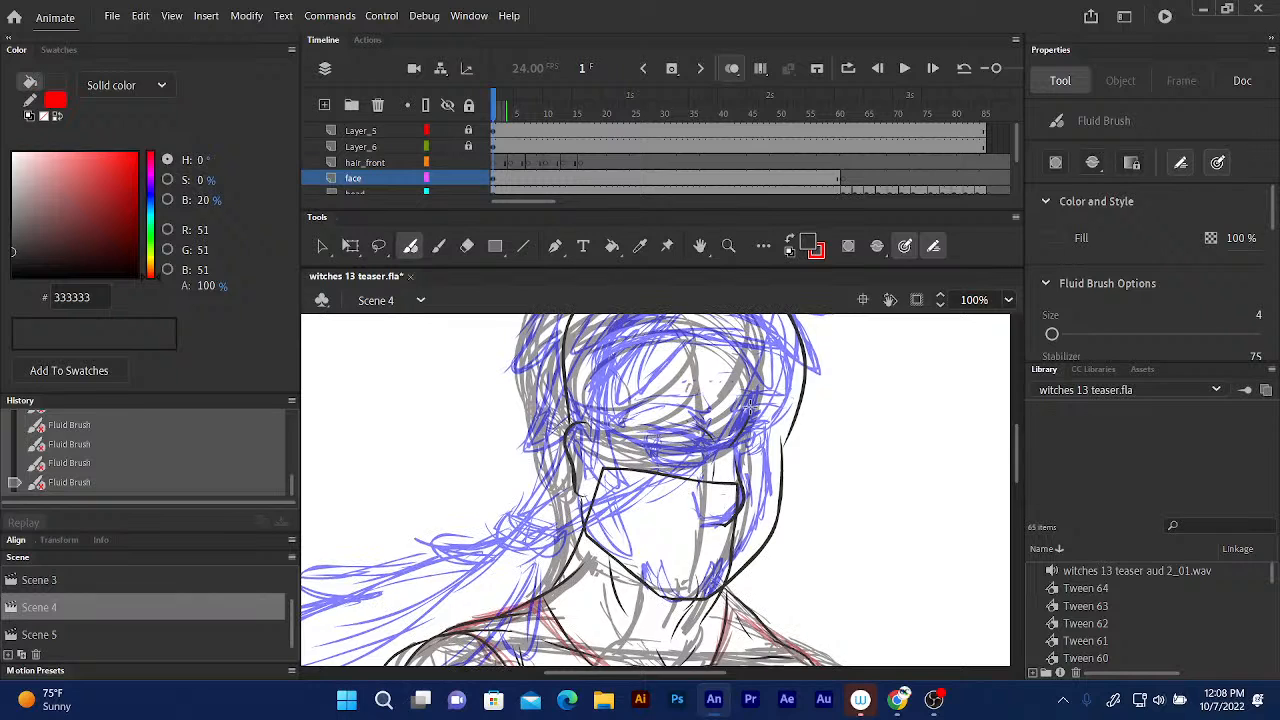
pyautogui.hotkey('ctrl', 'z')
pyautogui.moveTo(704, 470); pyautogui.dragTo(698, 510)
pyautogui.hotkey('ctrl', 'z')
pyautogui.click(498, 110)
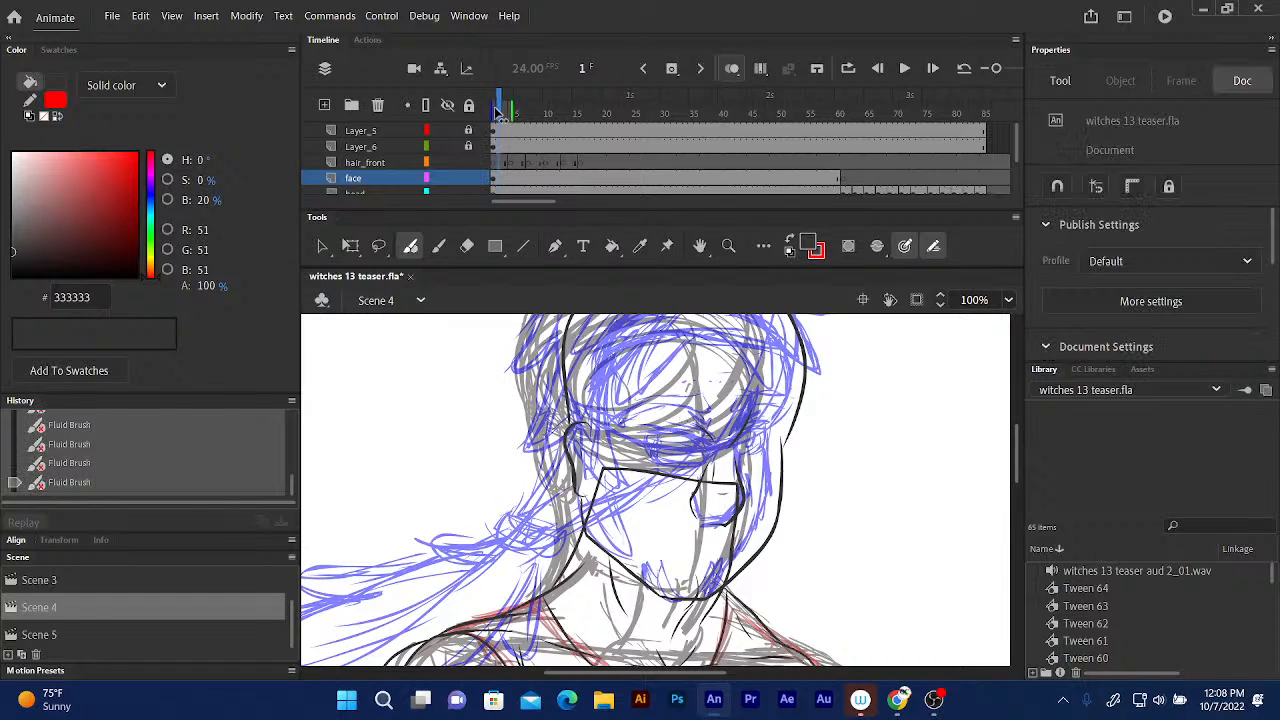
pyautogui.click(499, 111)
pyautogui.click(498, 110)
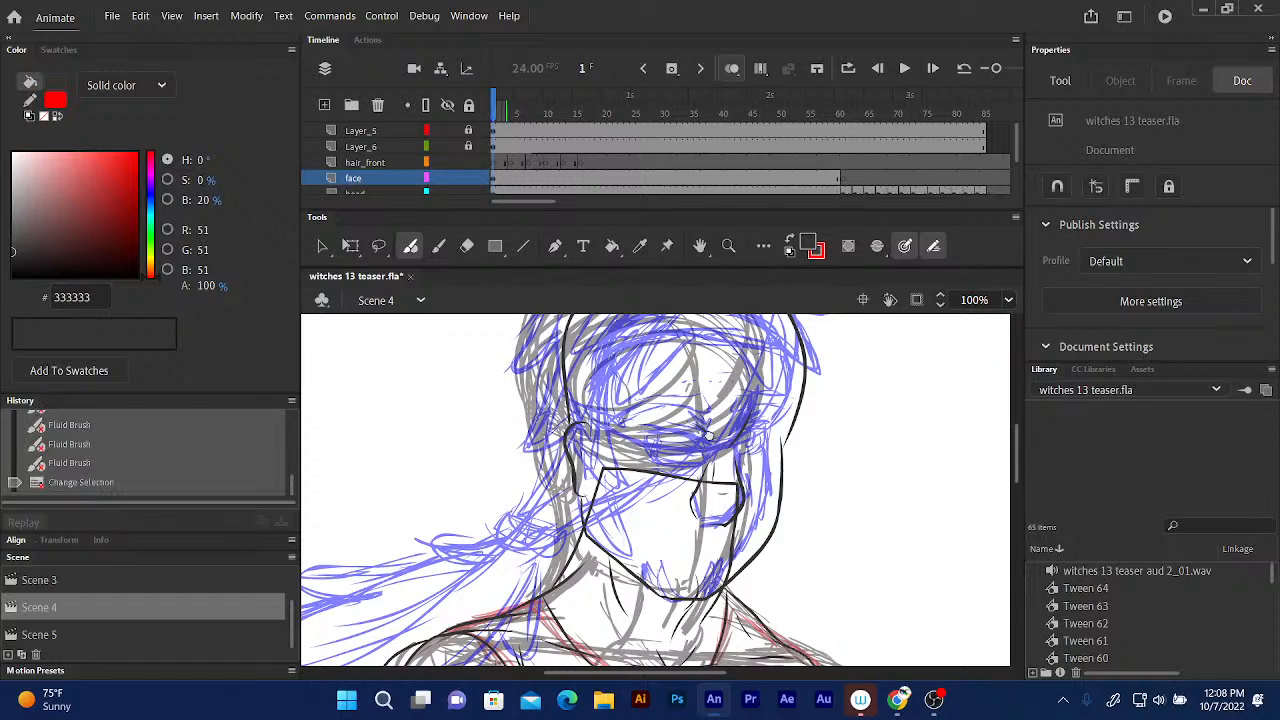
# Erase the far-side outline of the head on frame 1 of the head layer, from the jaw up towards the crown.
pyautogui.moveTo(710, 436); pyautogui.dragTo(625, 478)
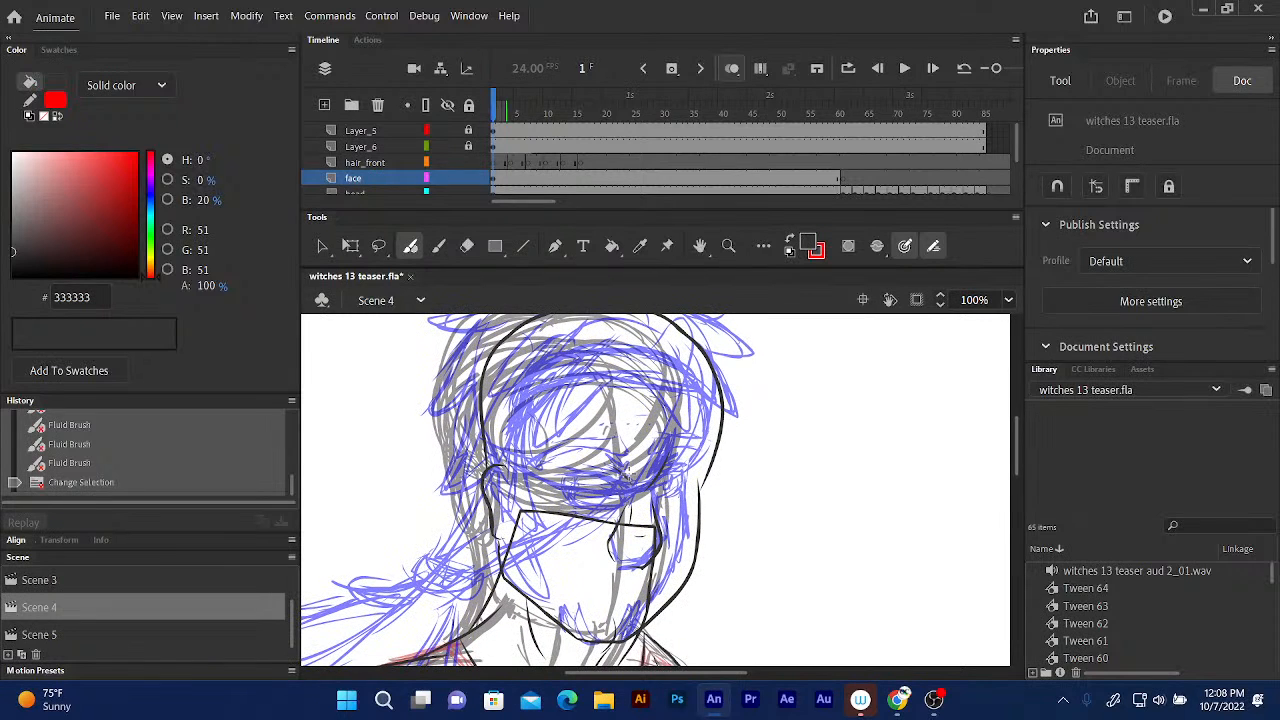
pyautogui.click(497, 191)
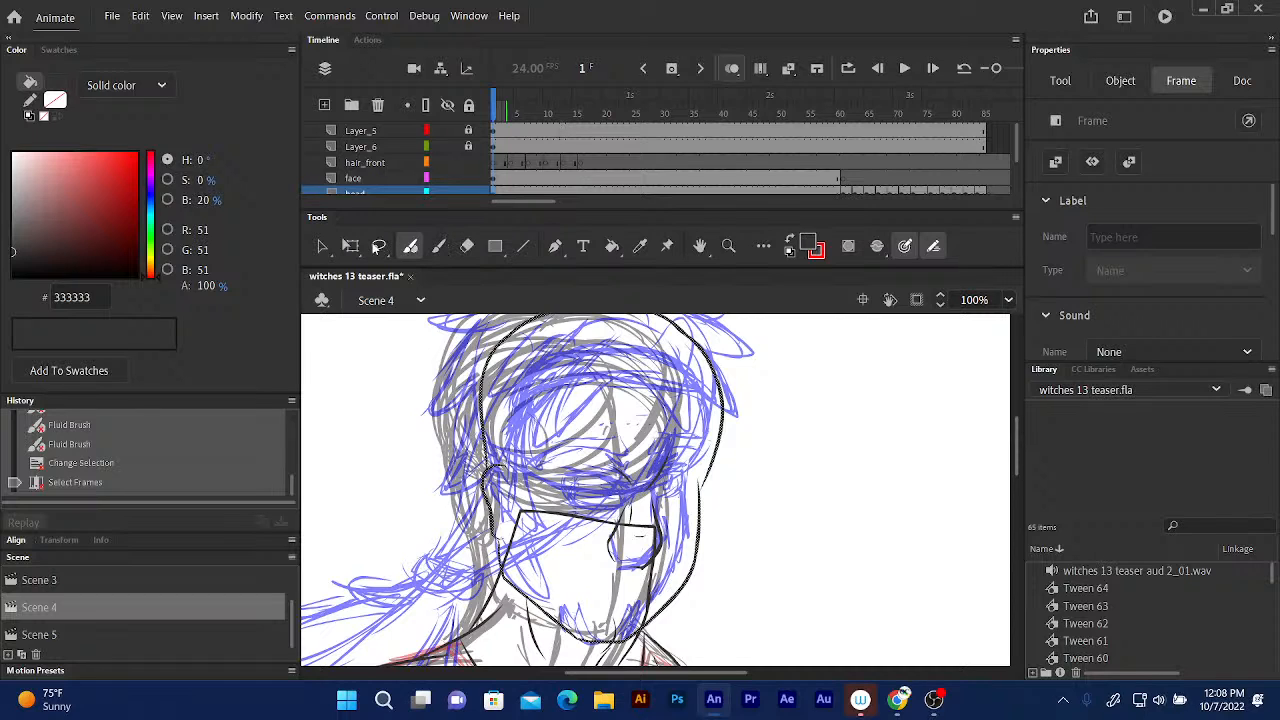
pyautogui.click(466, 247)
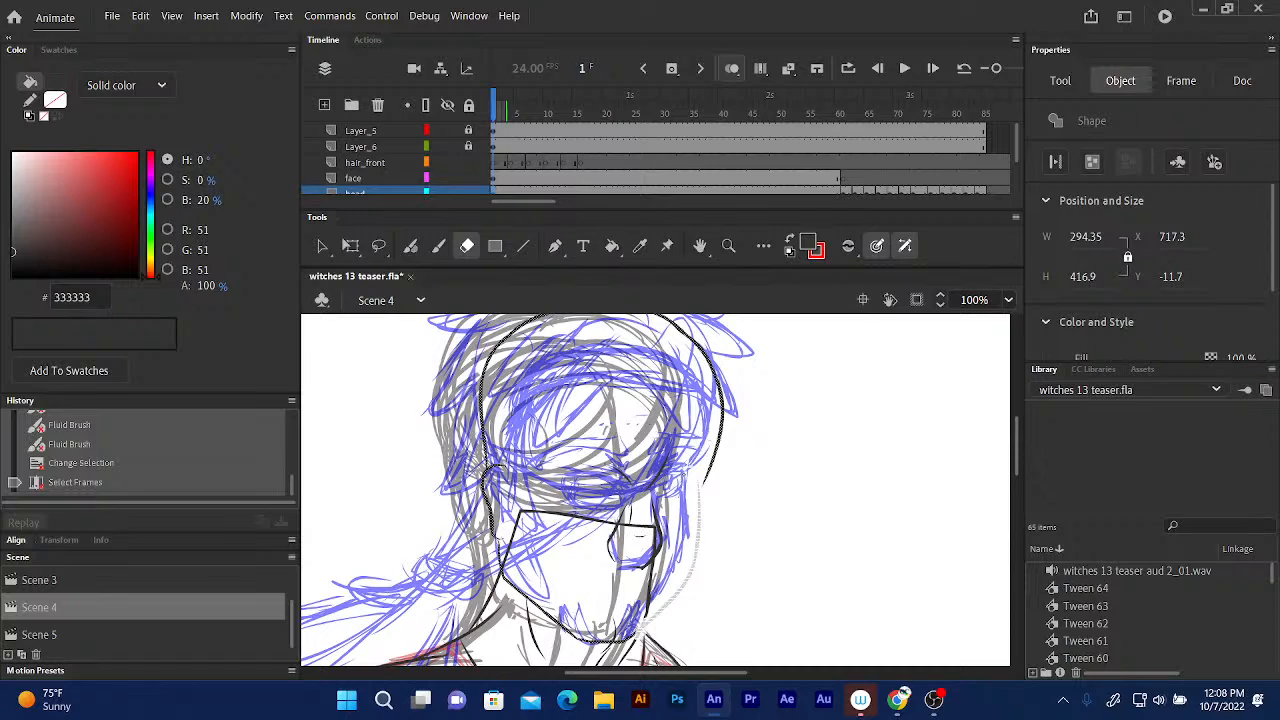
pyautogui.moveTo(703, 500)
pyautogui.mouseDown()
pyautogui.moveTo(712, 462)
pyautogui.moveTo(697, 497)
pyautogui.mouseUp()
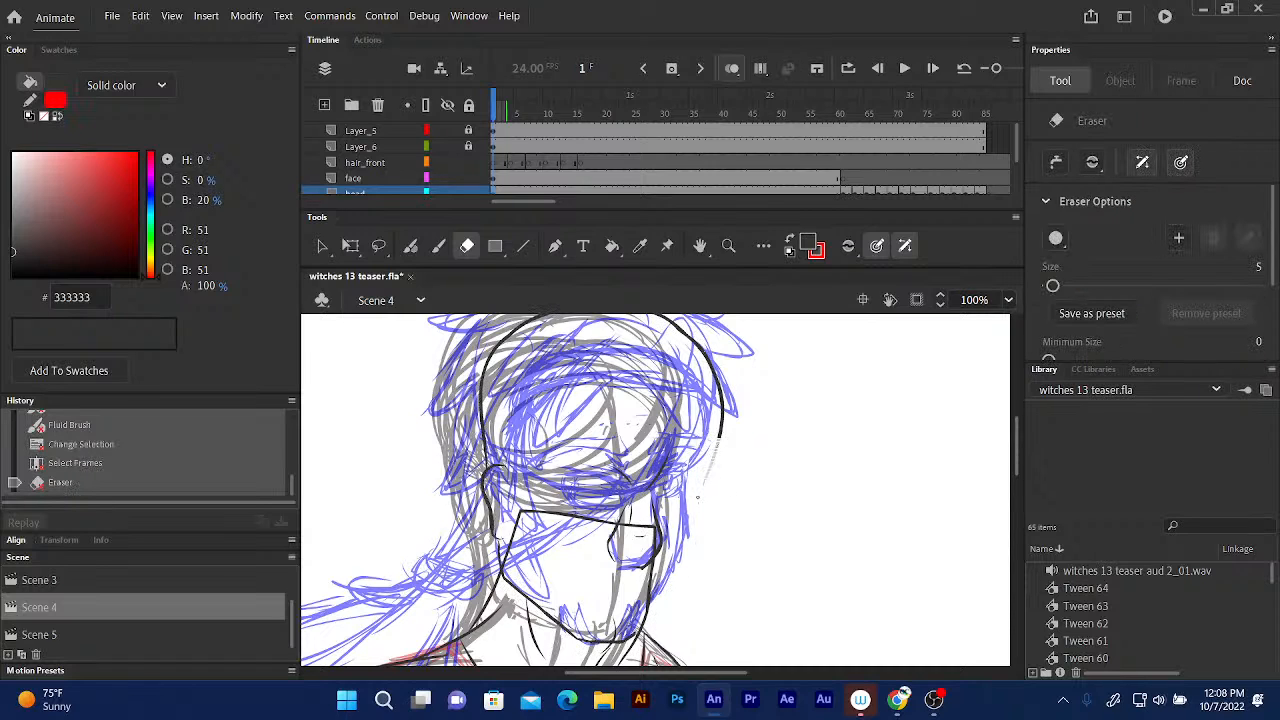
pyautogui.moveTo(720, 438)
pyautogui.mouseDown()
pyautogui.moveTo(720, 366)
pyautogui.moveTo(706, 344)
pyautogui.moveTo(694, 352)
pyautogui.mouseUp()
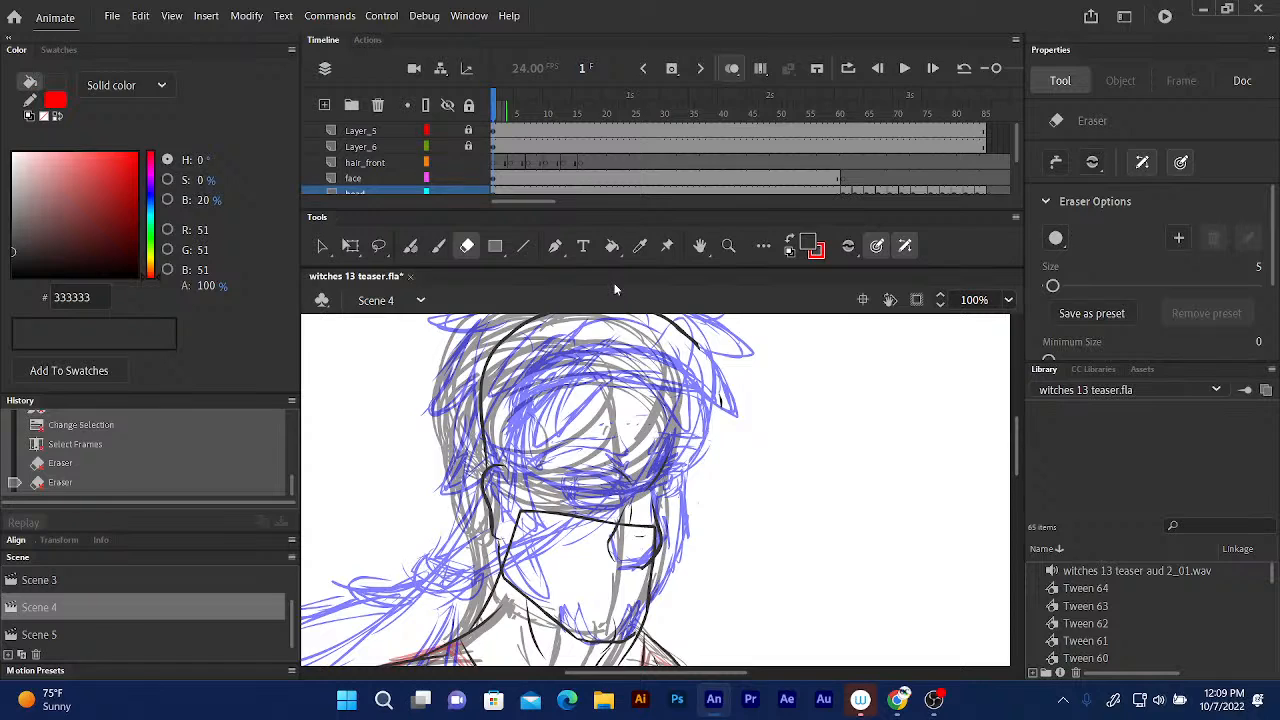
# Redraw the far-side head contour with the Fluid Brush closer to the rough sketch, and erase leftover bits of the old line.
pyautogui.click(410, 246)
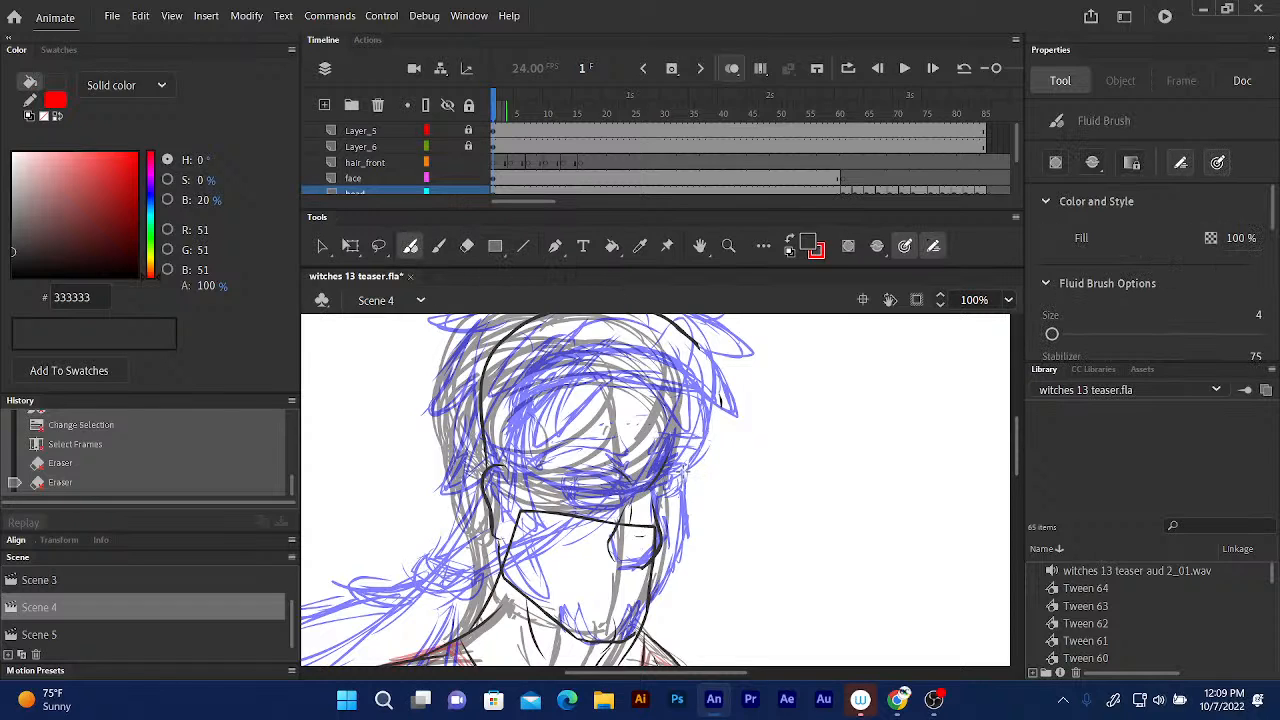
pyautogui.moveTo(684, 474)
pyautogui.mouseDown()
pyautogui.moveTo(667, 501)
pyautogui.moveTo(672, 561)
pyautogui.moveTo(649, 586)
pyautogui.moveTo(650, 618)
pyautogui.mouseUp()
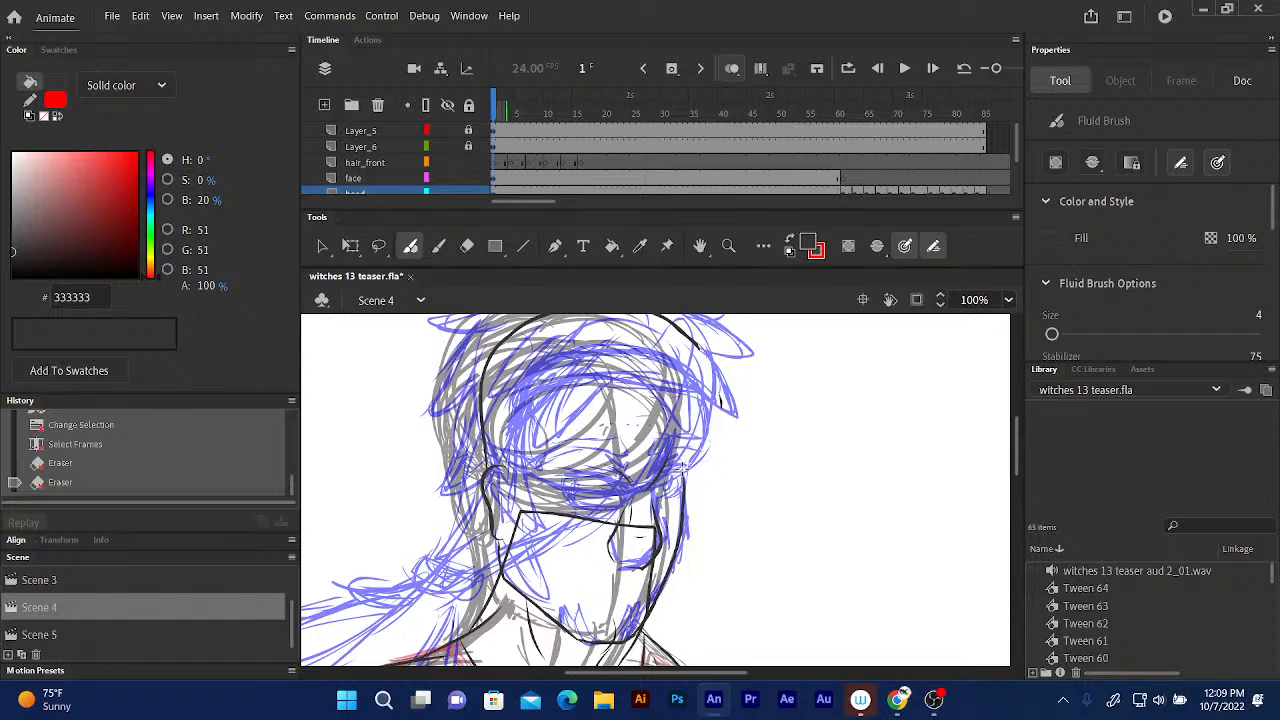
pyautogui.moveTo(683, 466); pyautogui.dragTo(632, 609)
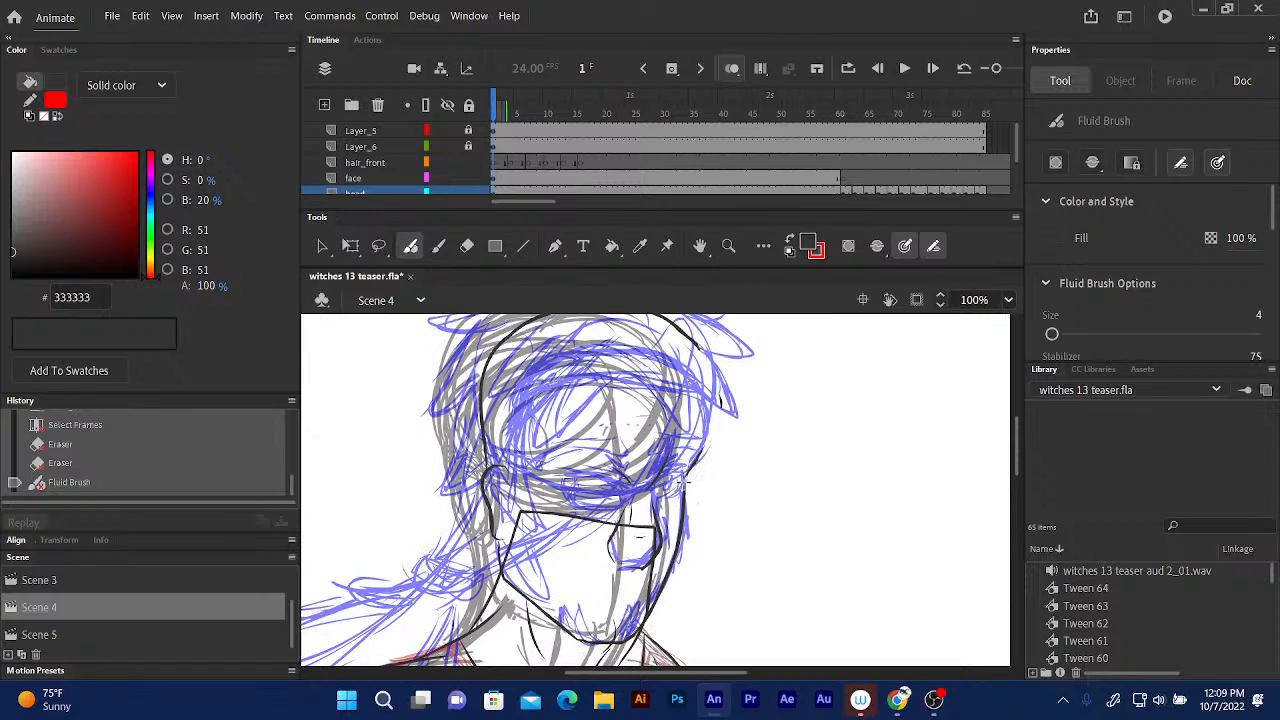
pyautogui.moveTo(681, 483)
pyautogui.mouseDown()
pyautogui.moveTo(708, 412)
pyautogui.moveTo(680, 330)
pyautogui.mouseUp()
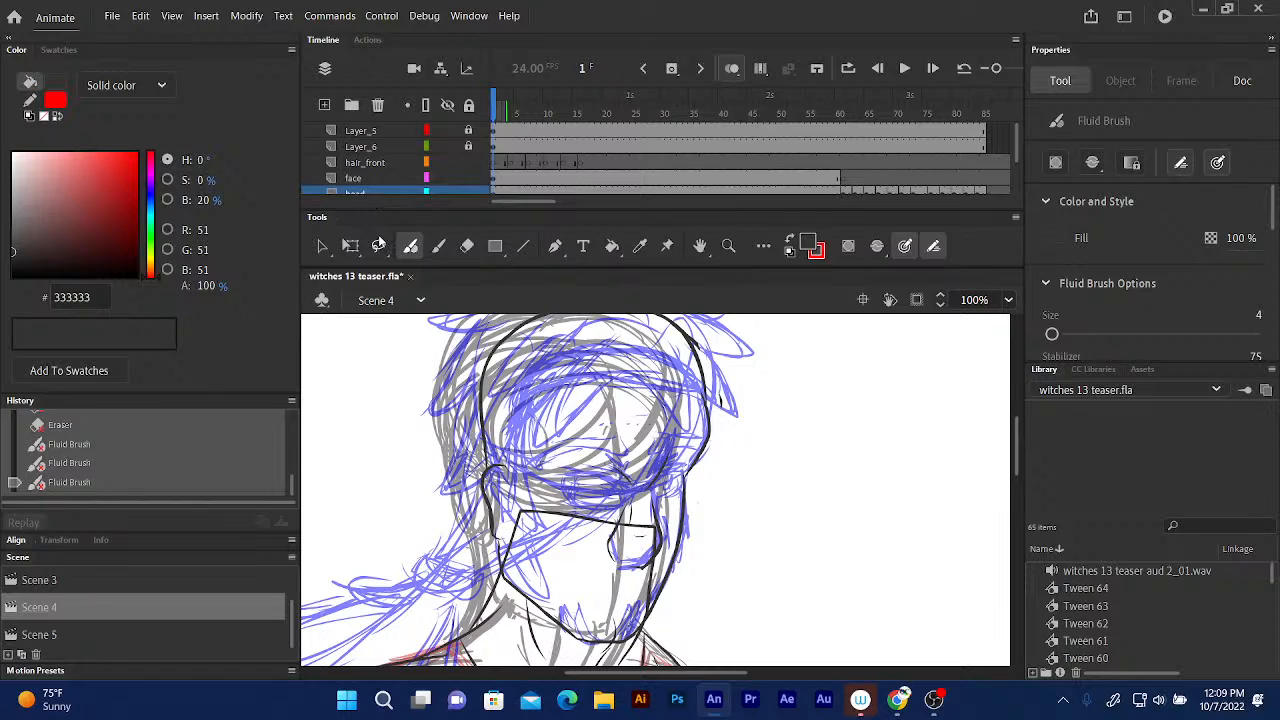
pyautogui.click(466, 246)
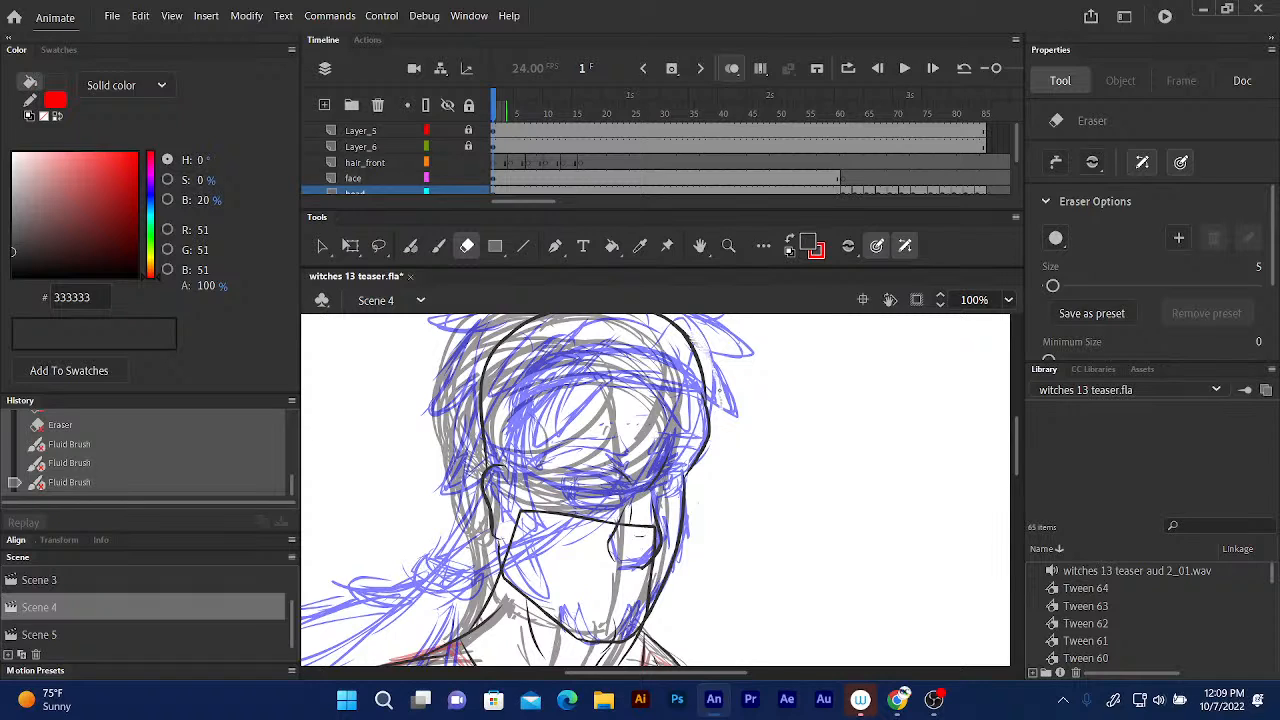
pyautogui.moveTo(693, 345); pyautogui.dragTo(688, 316)
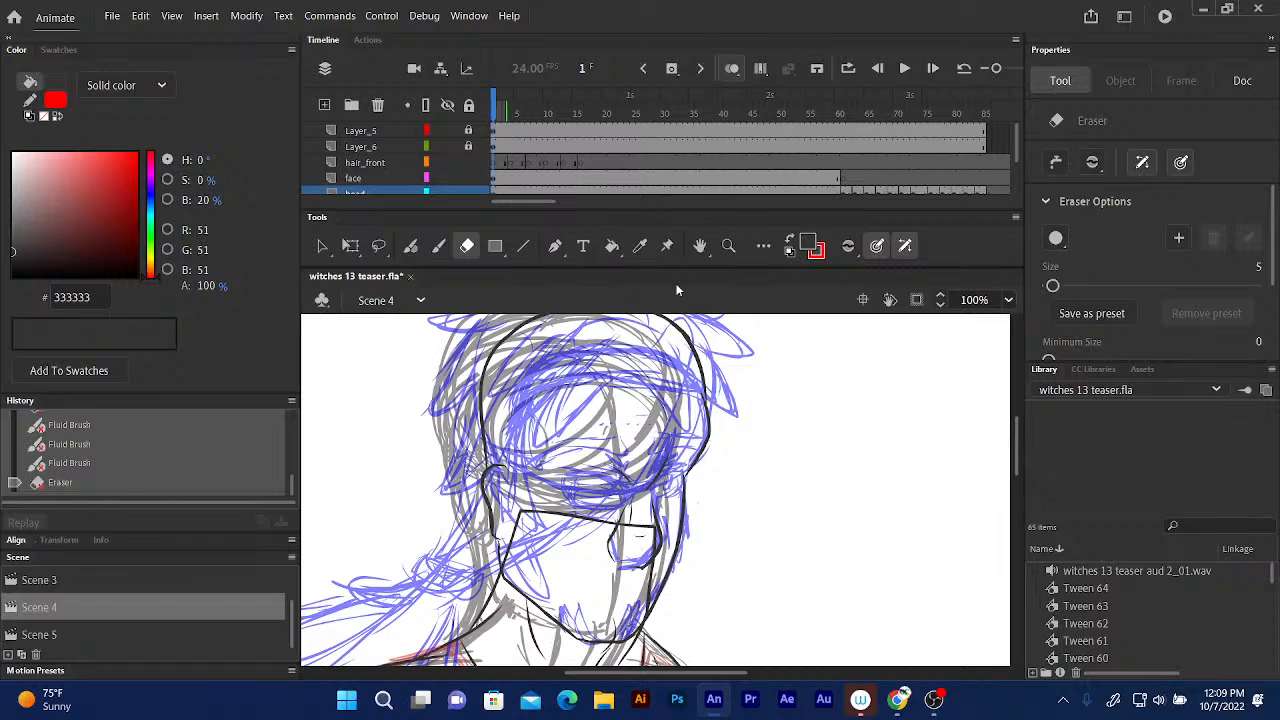
# Ink the curved fringe strands across the forehead and down the far temple on frame 1 of the hair_front layer.
pyautogui.click(366, 164)
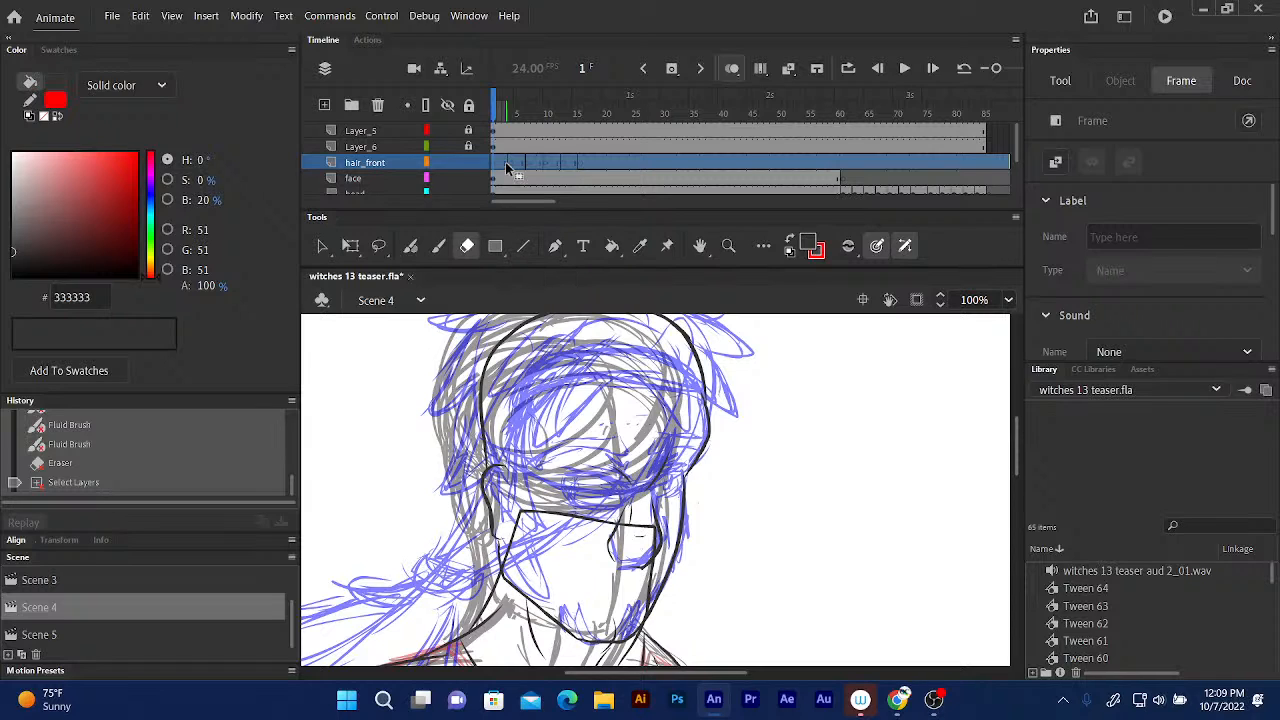
pyautogui.click(413, 248)
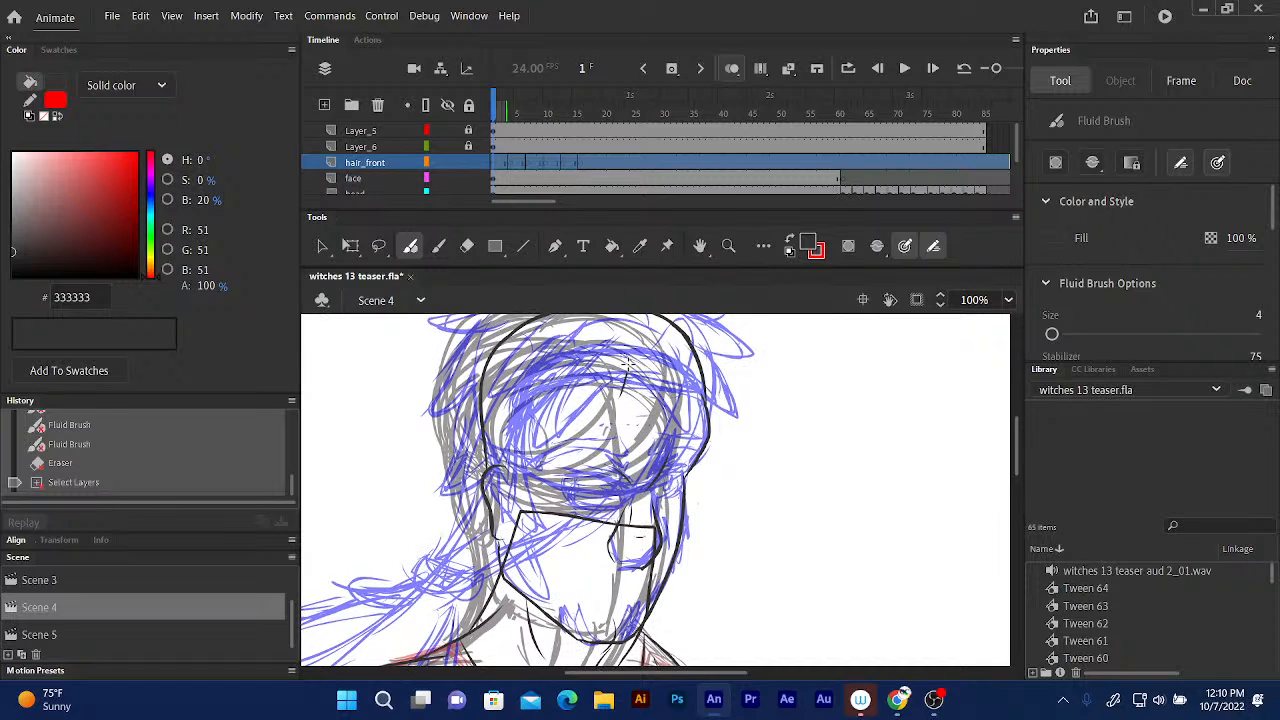
pyautogui.moveTo(625, 392); pyautogui.dragTo(566, 446)
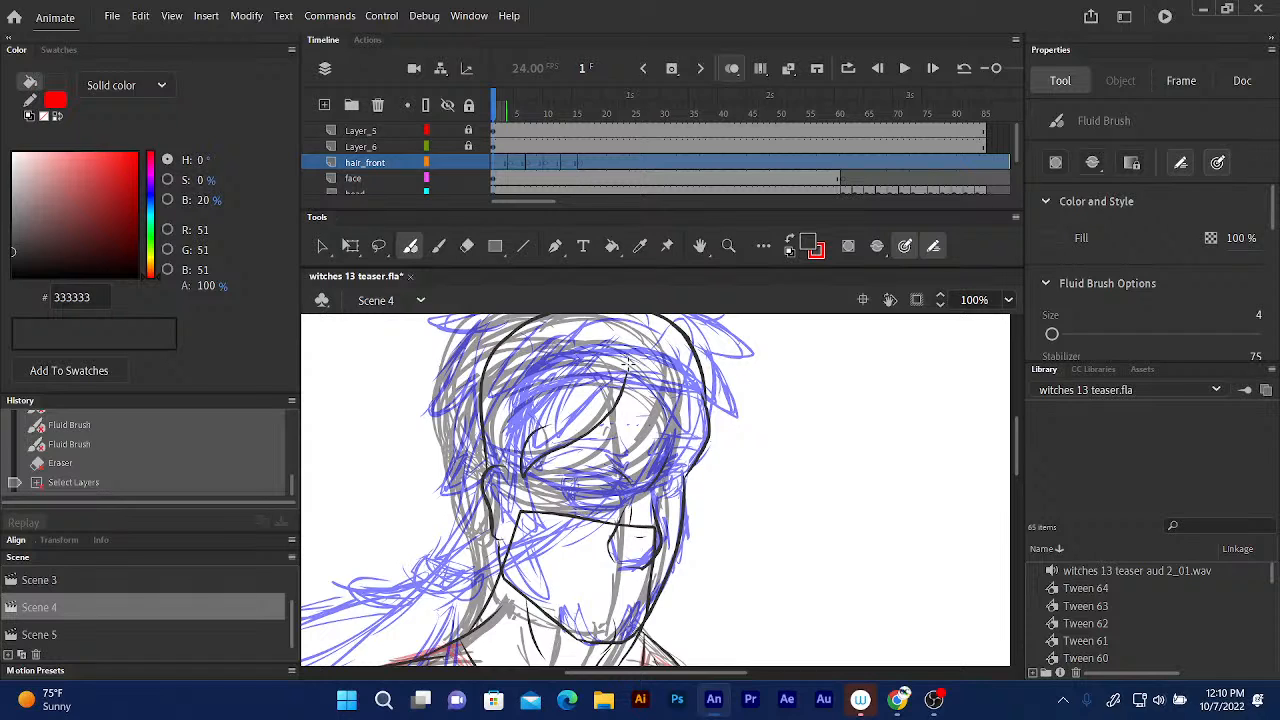
pyautogui.moveTo(571, 413); pyautogui.dragTo(599, 348)
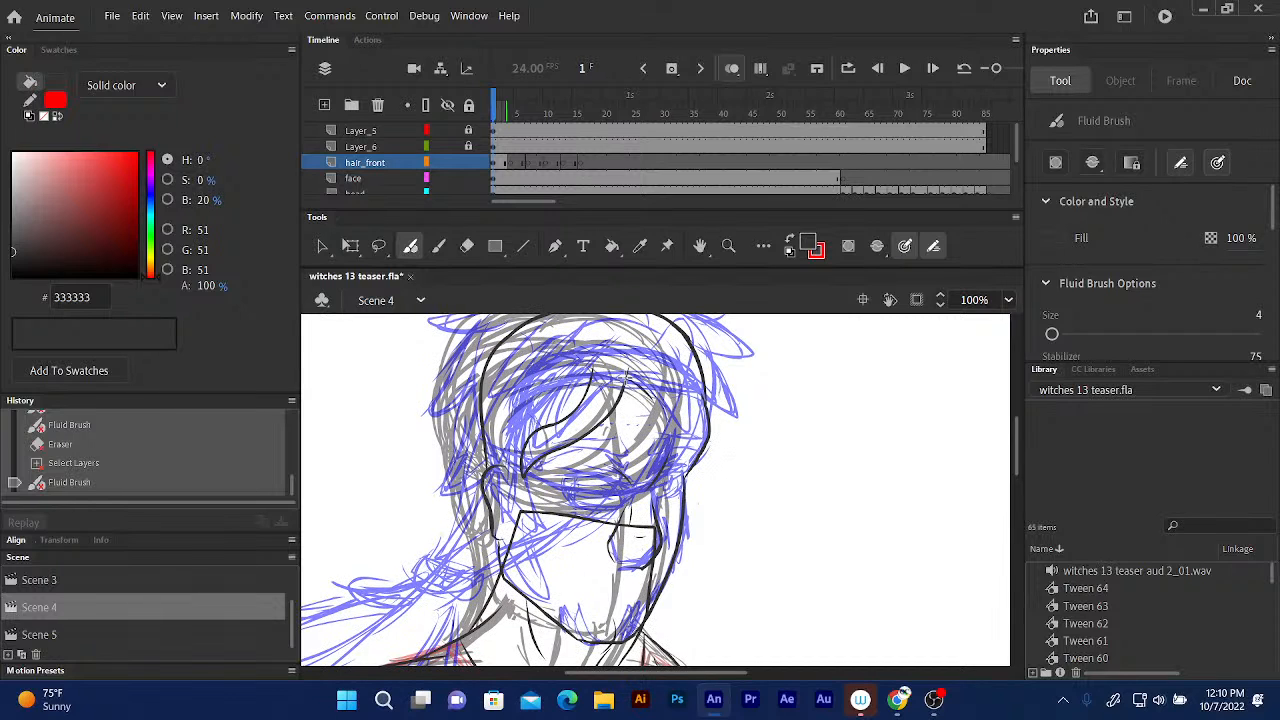
pyautogui.moveTo(672, 428)
pyautogui.mouseDown()
pyautogui.moveTo(690, 486)
pyautogui.moveTo(688, 378)
pyautogui.moveTo(638, 356)
pyautogui.mouseUp()
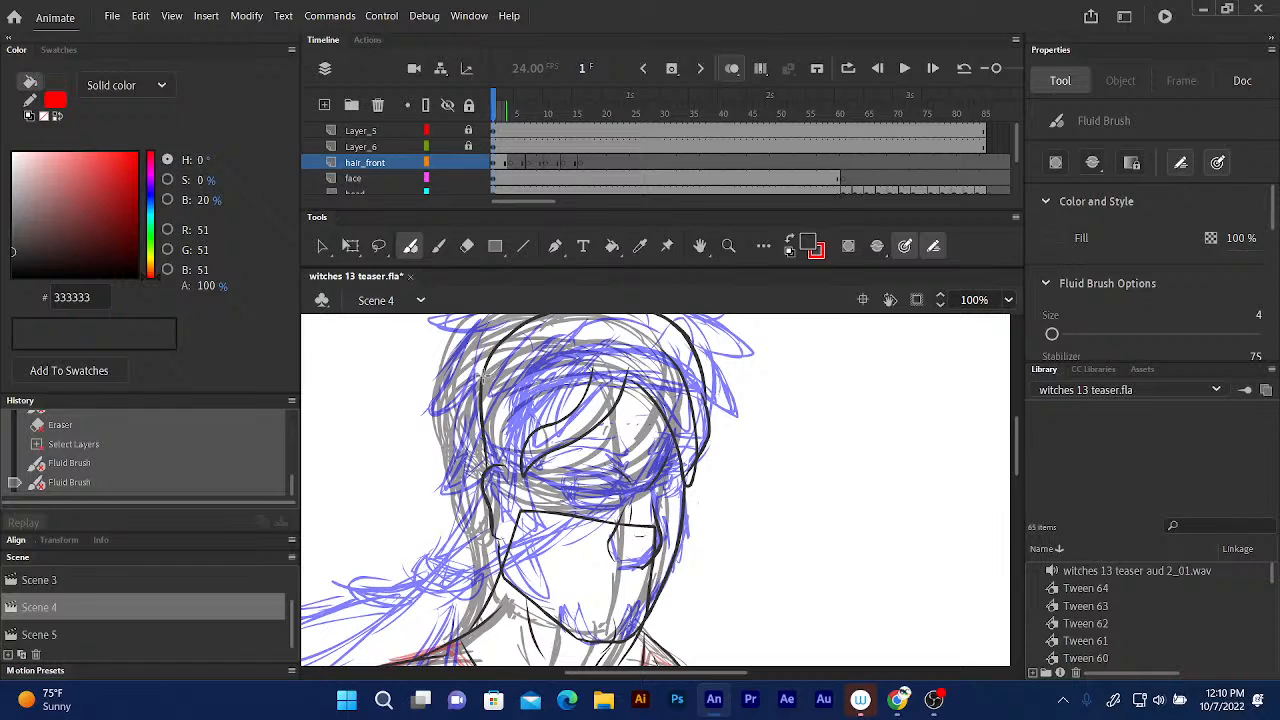
# Ink a pointed hair lock hanging outside the far side of the head, undoing the first version and redrawing it.
pyautogui.scroll(5, 491, 356)
pyautogui.hscroll(5, 491, 356)
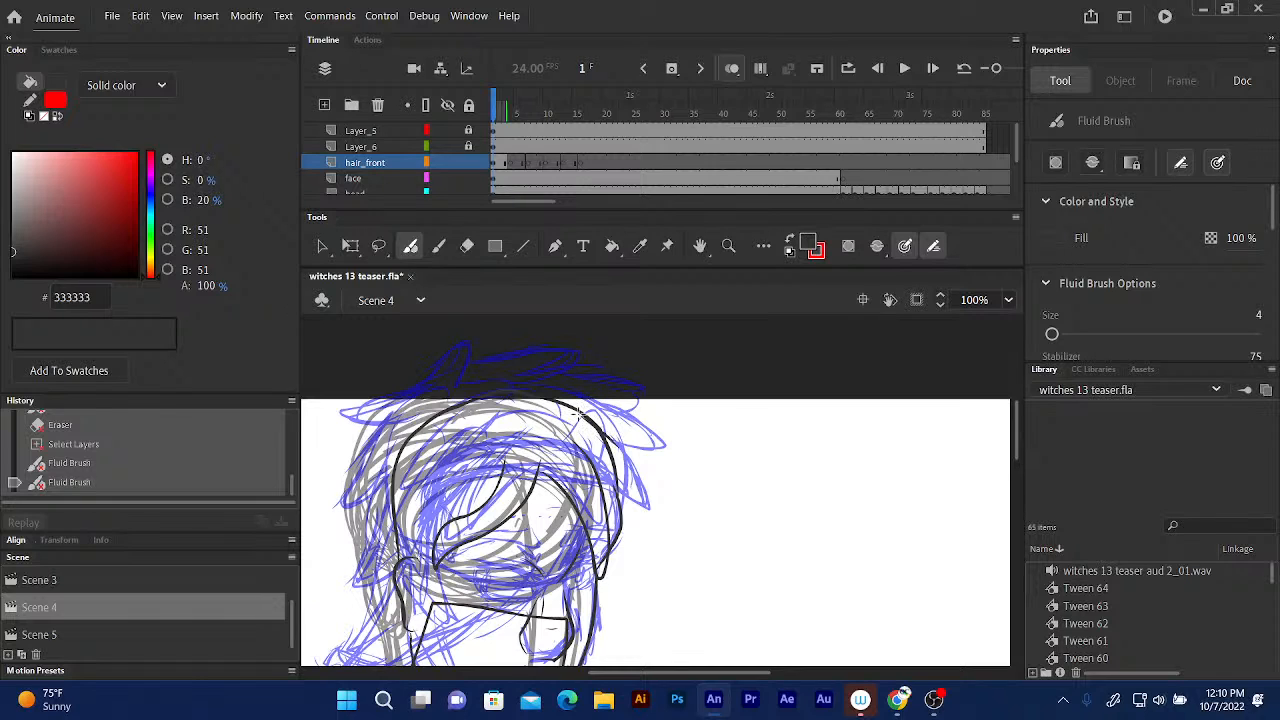
pyautogui.moveTo(622, 455)
pyautogui.mouseDown()
pyautogui.moveTo(644, 535)
pyautogui.moveTo(615, 561)
pyautogui.mouseUp()
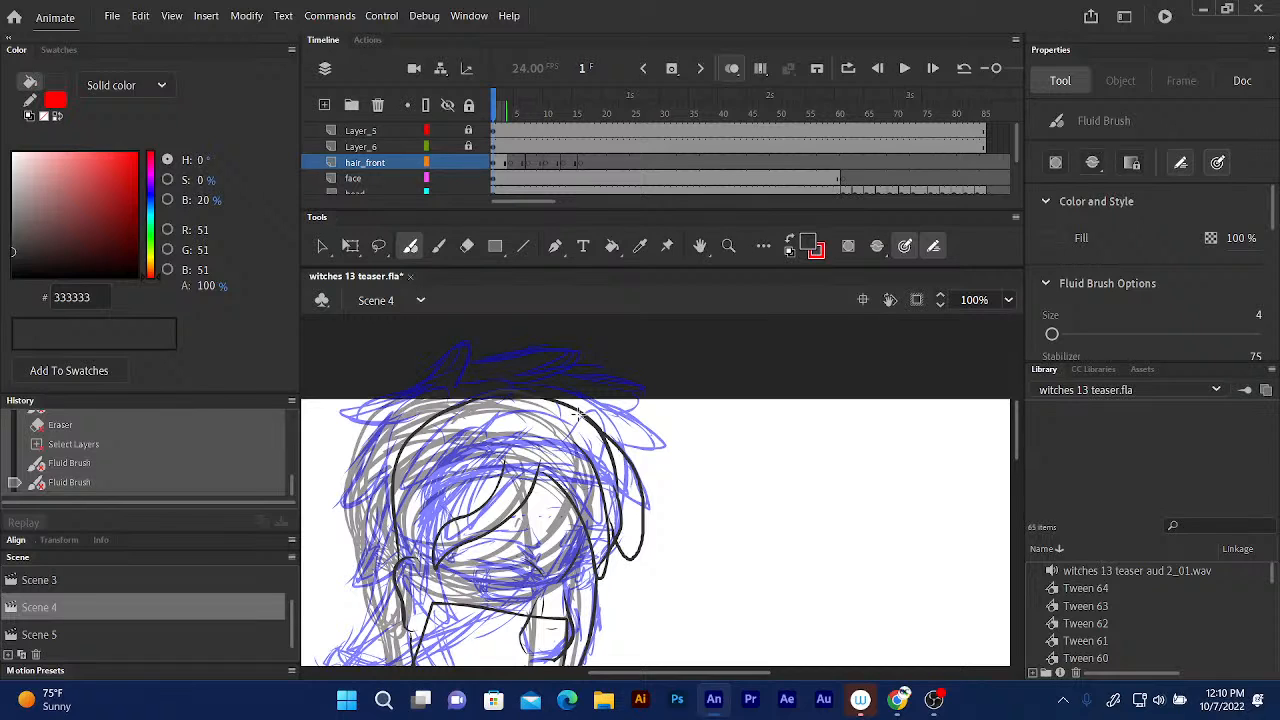
pyautogui.hotkey('ctrl', 'z')
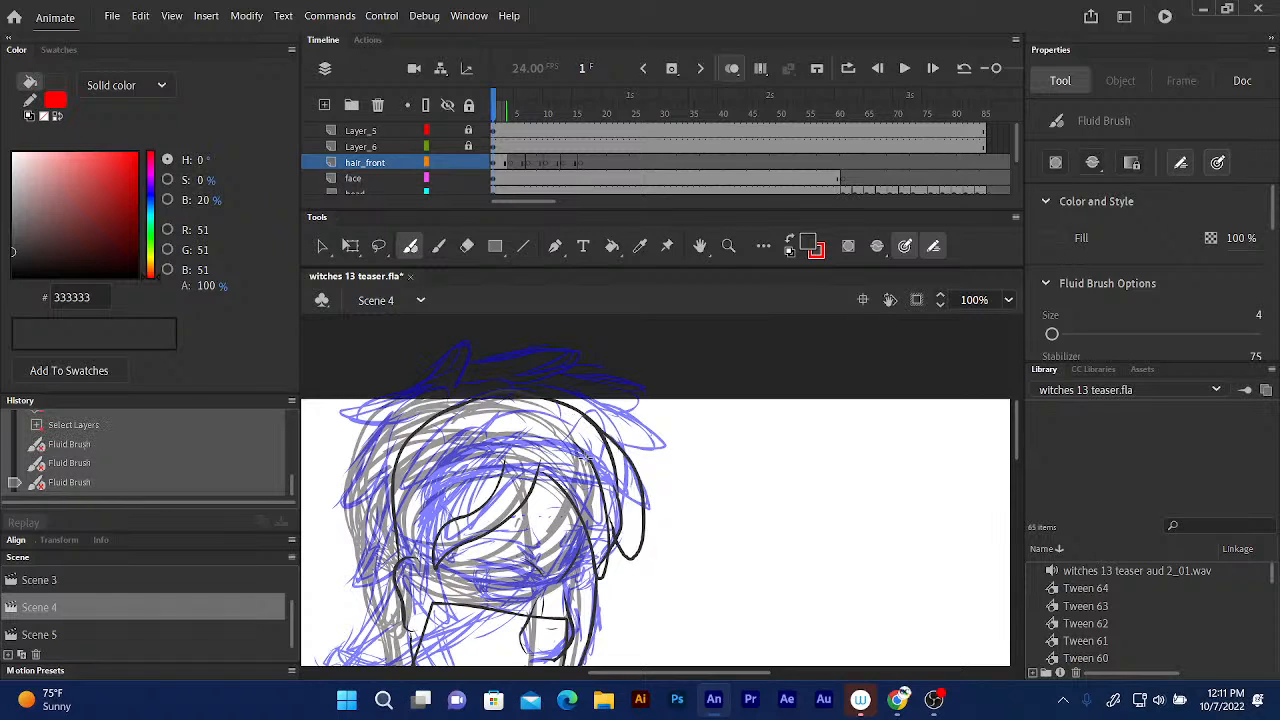
pyautogui.hotkey('ctrl', 'z')
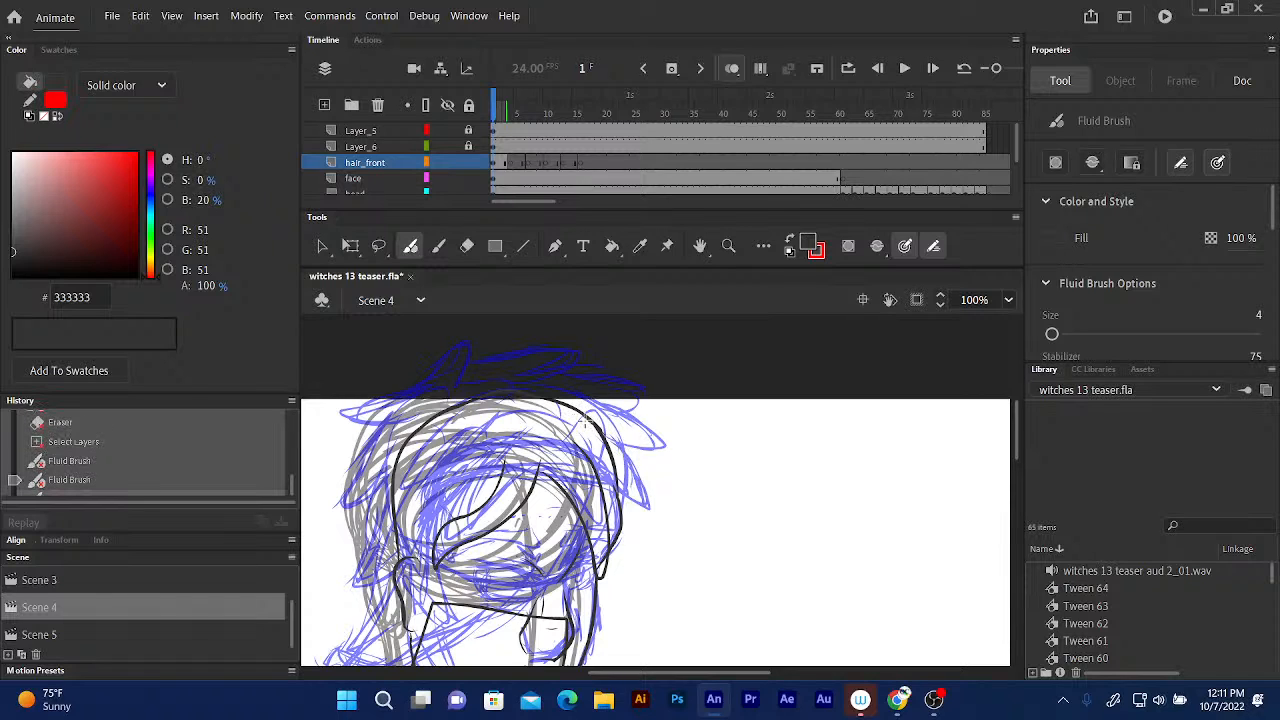
pyautogui.moveTo(580, 414)
pyautogui.mouseDown()
pyautogui.moveTo(618, 446)
pyautogui.moveTo(652, 516)
pyautogui.moveTo(628, 520)
pyautogui.mouseUp()
pyautogui.moveTo(580, 420); pyautogui.dragTo(592, 476)
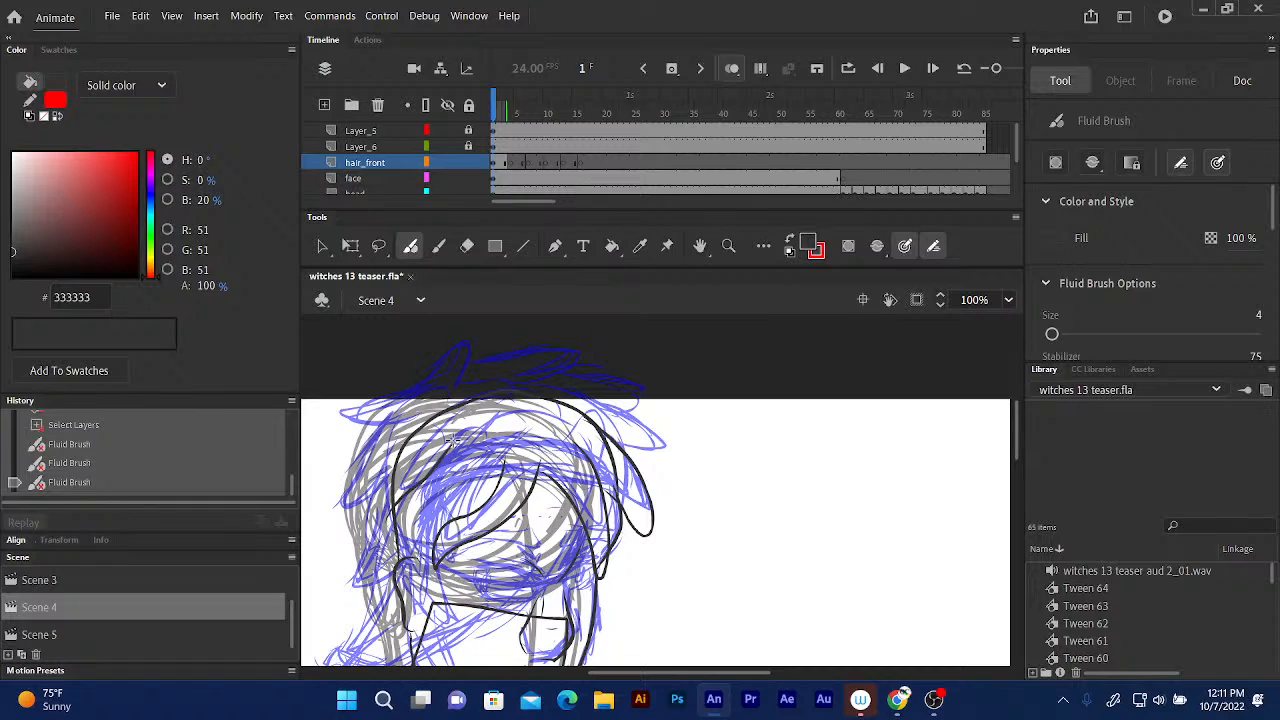
# Ink a hair lock sweeping down to the near temple and another pointed lock flaring outward from the far side of the crown.
pyautogui.moveTo(384, 536)
pyautogui.mouseDown()
pyautogui.moveTo(468, 494)
pyautogui.moveTo(490, 464)
pyautogui.moveTo(430, 486)
pyautogui.mouseUp()
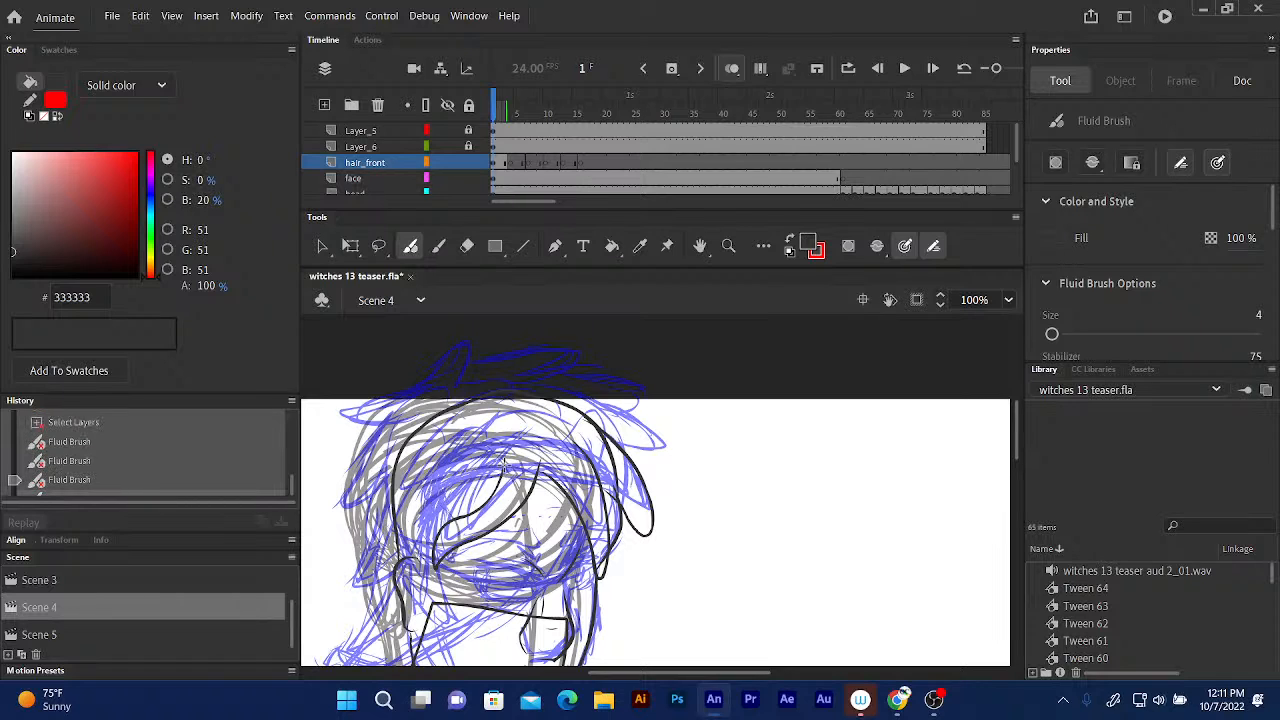
pyautogui.moveTo(494, 474)
pyautogui.mouseDown()
pyautogui.moveTo(396, 526)
pyautogui.moveTo(386, 514)
pyautogui.moveTo(400, 496)
pyautogui.moveTo(460, 456)
pyautogui.mouseUp()
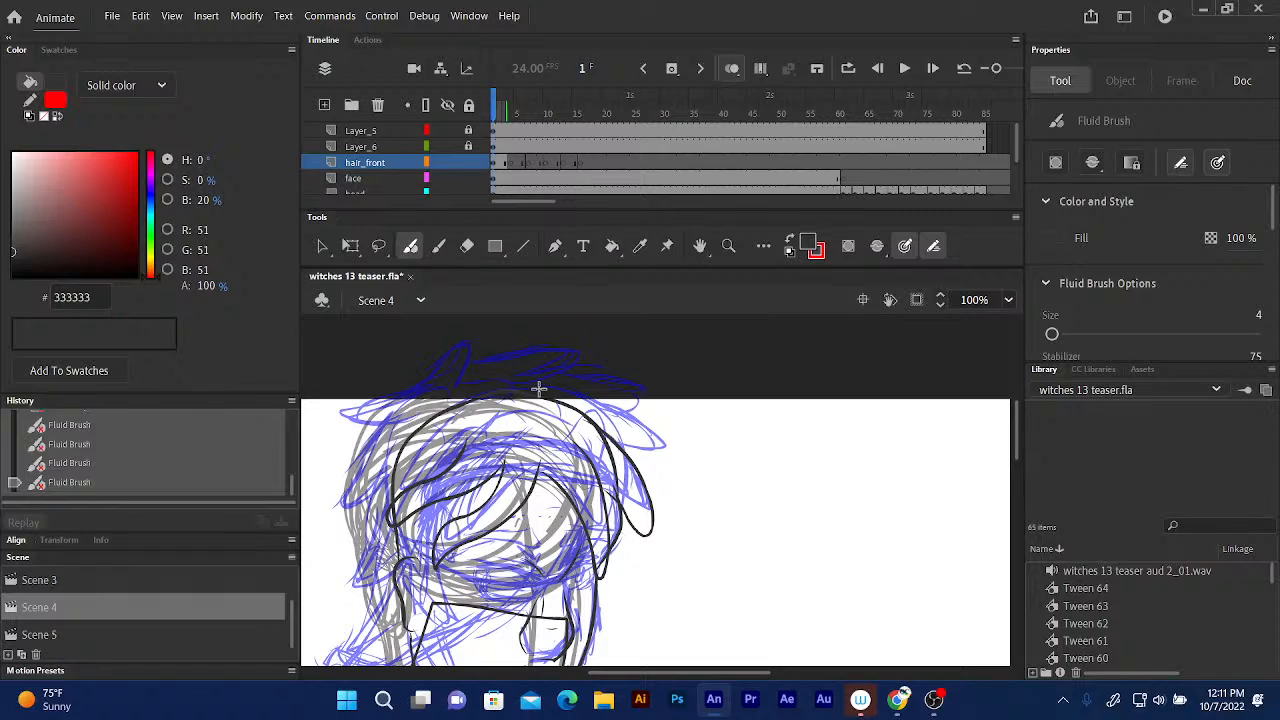
pyautogui.moveTo(578, 398)
pyautogui.mouseDown()
pyautogui.moveTo(660, 430)
pyautogui.moveTo(678, 460)
pyautogui.moveTo(603, 437)
pyautogui.mouseUp()
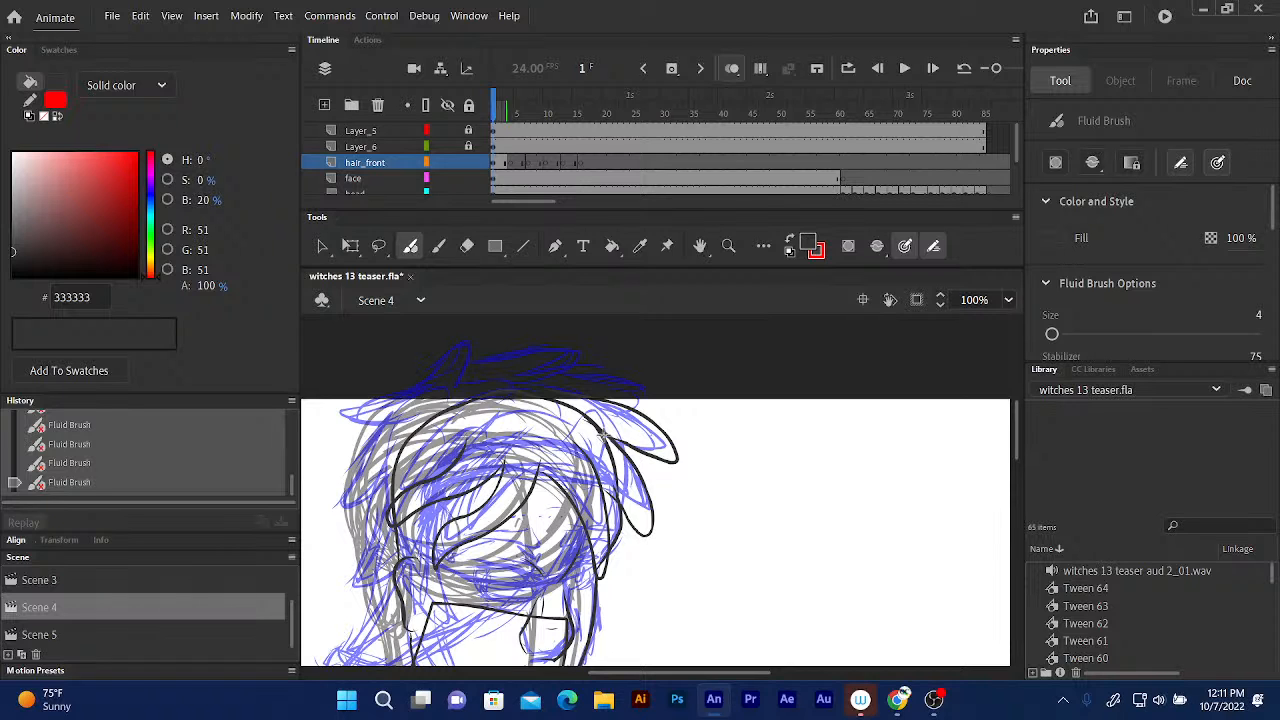
# Ink a hair lock over the near ear and another strand running down to the near jaw on frame 1 of the hair_front layer.
pyautogui.scroll(-3, 575, 350)
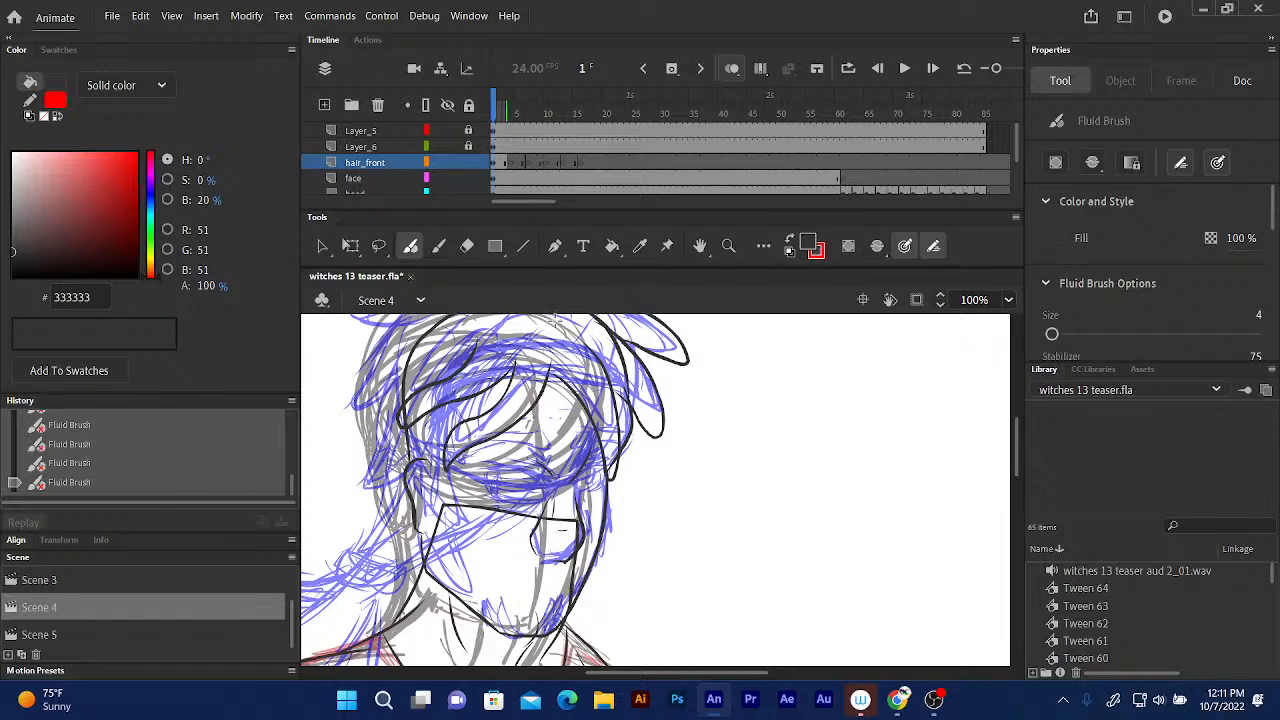
pyautogui.moveTo(455, 458)
pyautogui.mouseDown()
pyautogui.moveTo(440, 526)
pyautogui.moveTo(418, 538)
pyautogui.mouseUp()
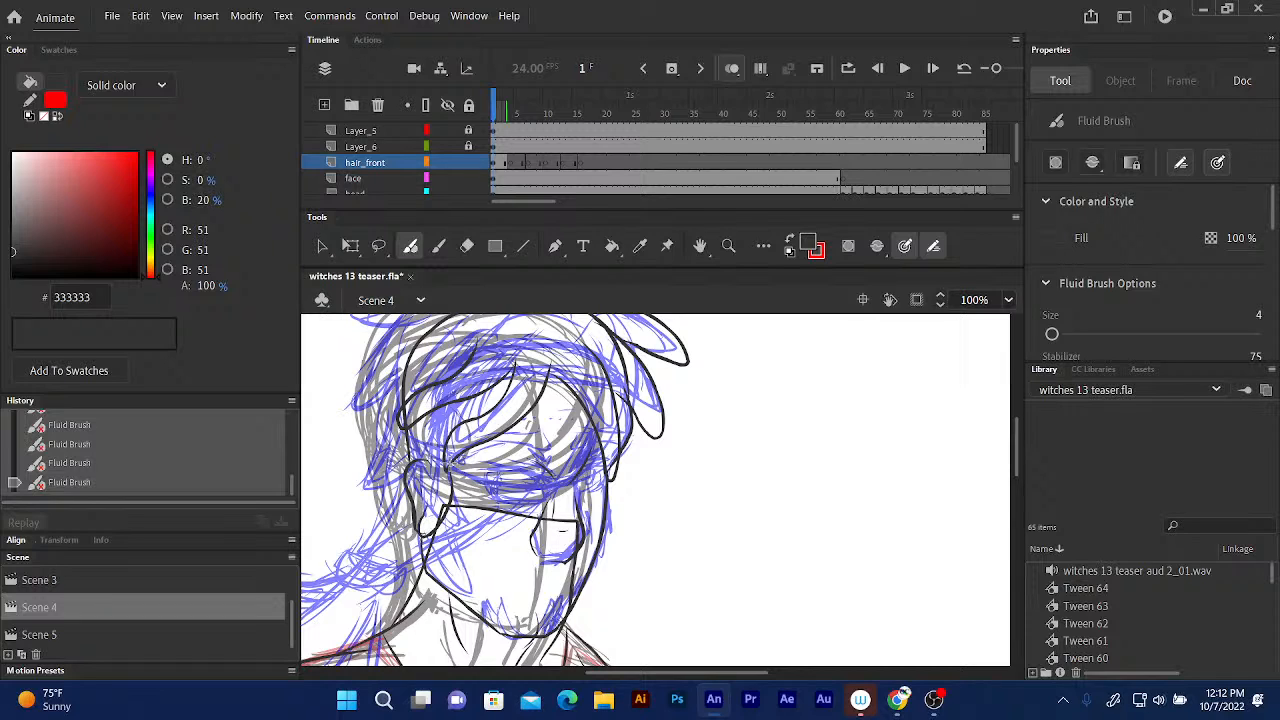
pyautogui.moveTo(430, 474); pyautogui.dragTo(420, 522)
pyautogui.moveTo(428, 450)
pyautogui.mouseDown()
pyautogui.moveTo(422, 488)
pyautogui.moveTo(442, 514)
pyautogui.mouseUp()
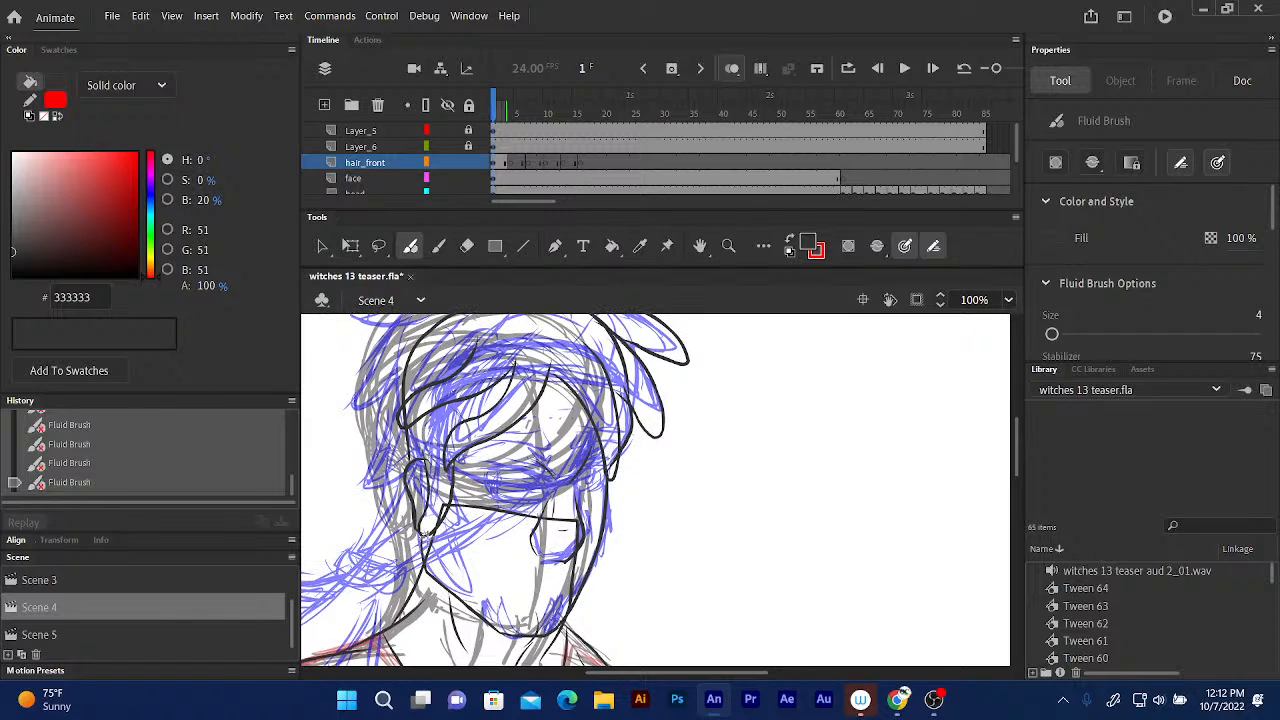
pyautogui.moveTo(448, 499)
pyautogui.mouseDown()
pyautogui.moveTo(440, 566)
pyautogui.moveTo(412, 595)
pyautogui.moveTo(416, 554)
pyautogui.mouseUp()
# Ink two pointed locks on the near side of the head, a long one outside the ear and one flaring outward from the crown.
pyautogui.scroll(3, 450, 380)
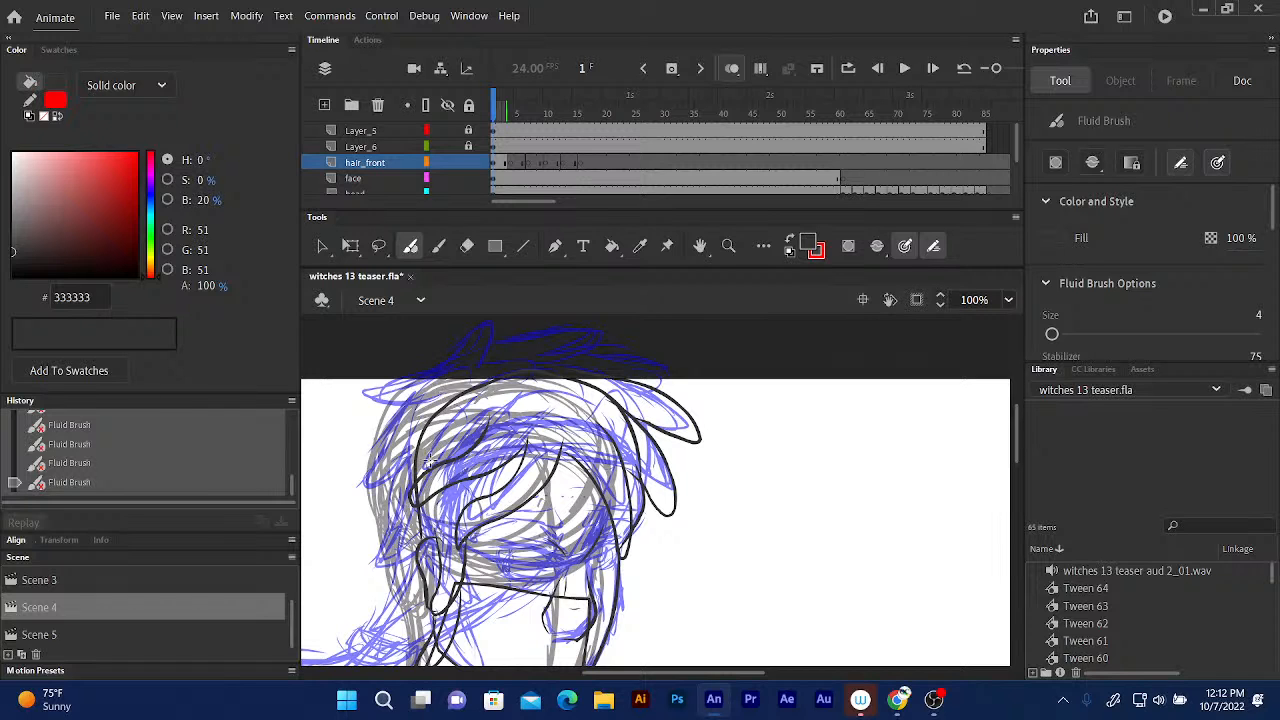
pyautogui.scroll(-3, 505, 376)
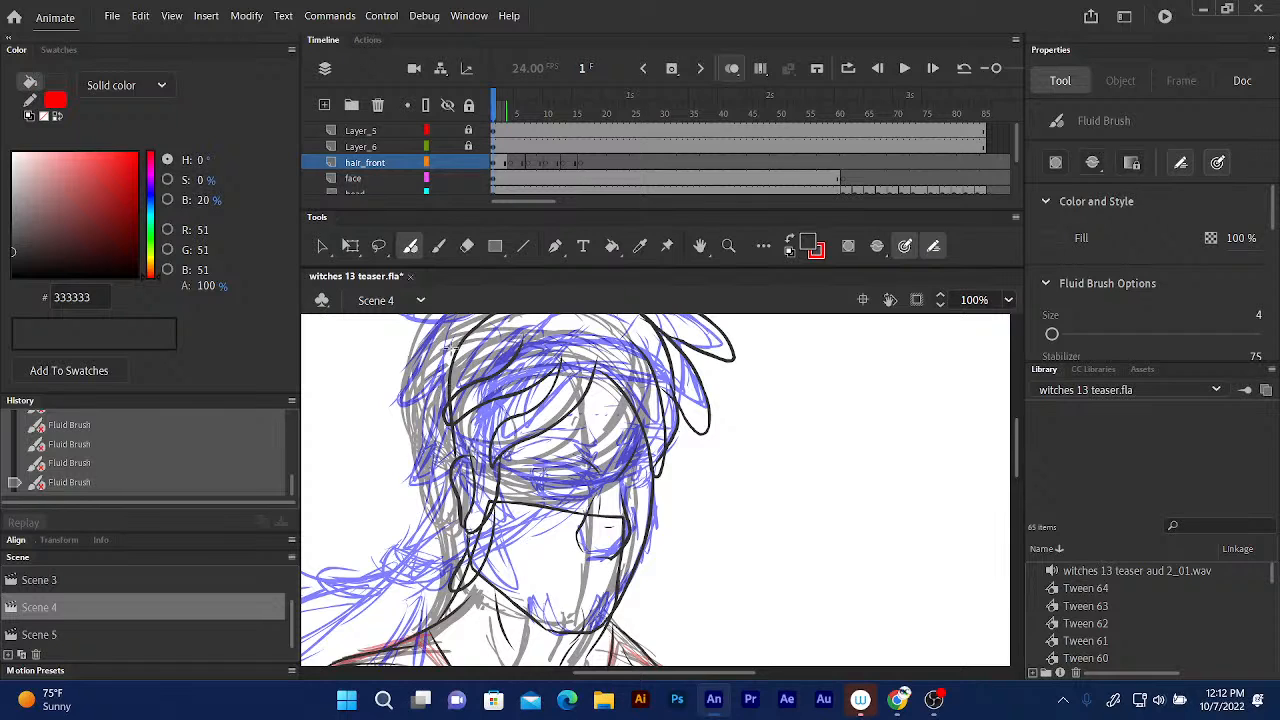
pyautogui.moveTo(452, 340)
pyautogui.mouseDown()
pyautogui.moveTo(408, 490)
pyautogui.moveTo(420, 510)
pyautogui.mouseUp()
pyautogui.moveTo(426, 508)
pyautogui.mouseDown()
pyautogui.moveTo(473, 333)
pyautogui.moveTo(476, 444)
pyautogui.moveTo(450, 424)
pyautogui.moveTo(408, 495)
pyautogui.moveTo(426, 502)
pyautogui.moveTo(446, 467)
pyautogui.mouseUp()
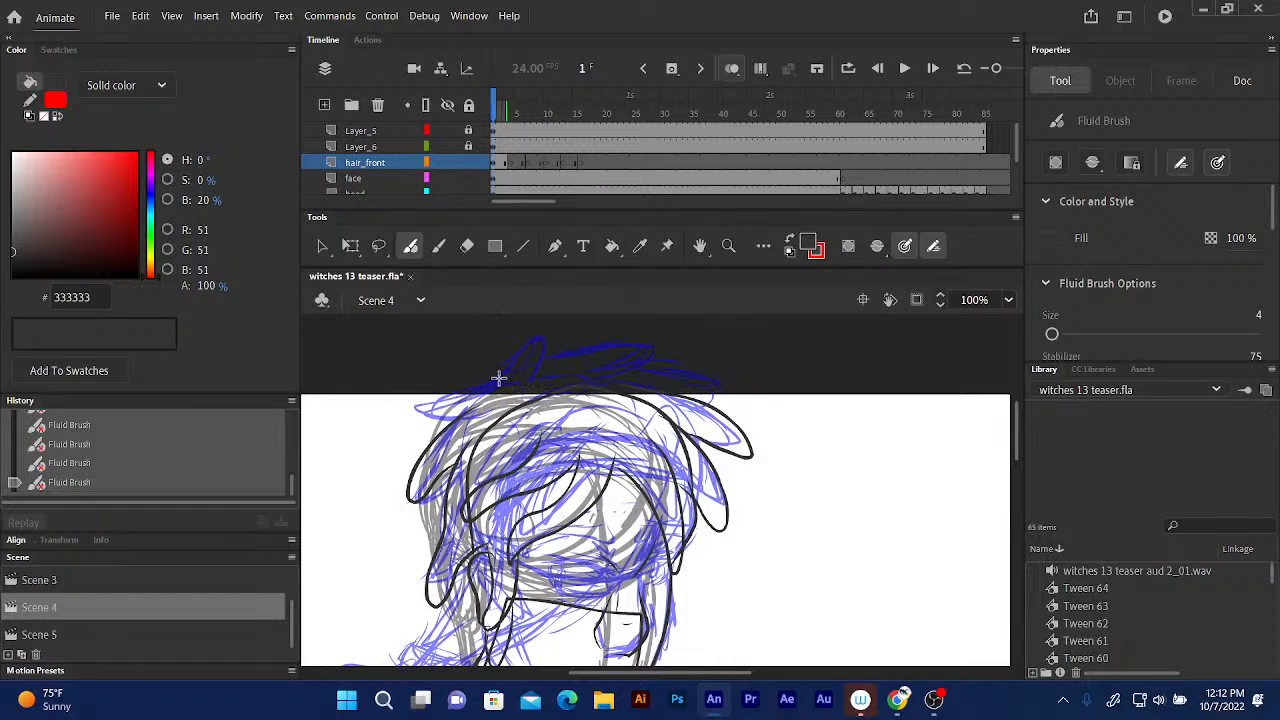
pyautogui.moveTo(462, 393)
pyautogui.mouseDown()
pyautogui.moveTo(425, 402)
pyautogui.moveTo(418, 420)
pyautogui.moveTo(466, 413)
pyautogui.mouseUp()
pyautogui.scroll(-3, 466, 413)
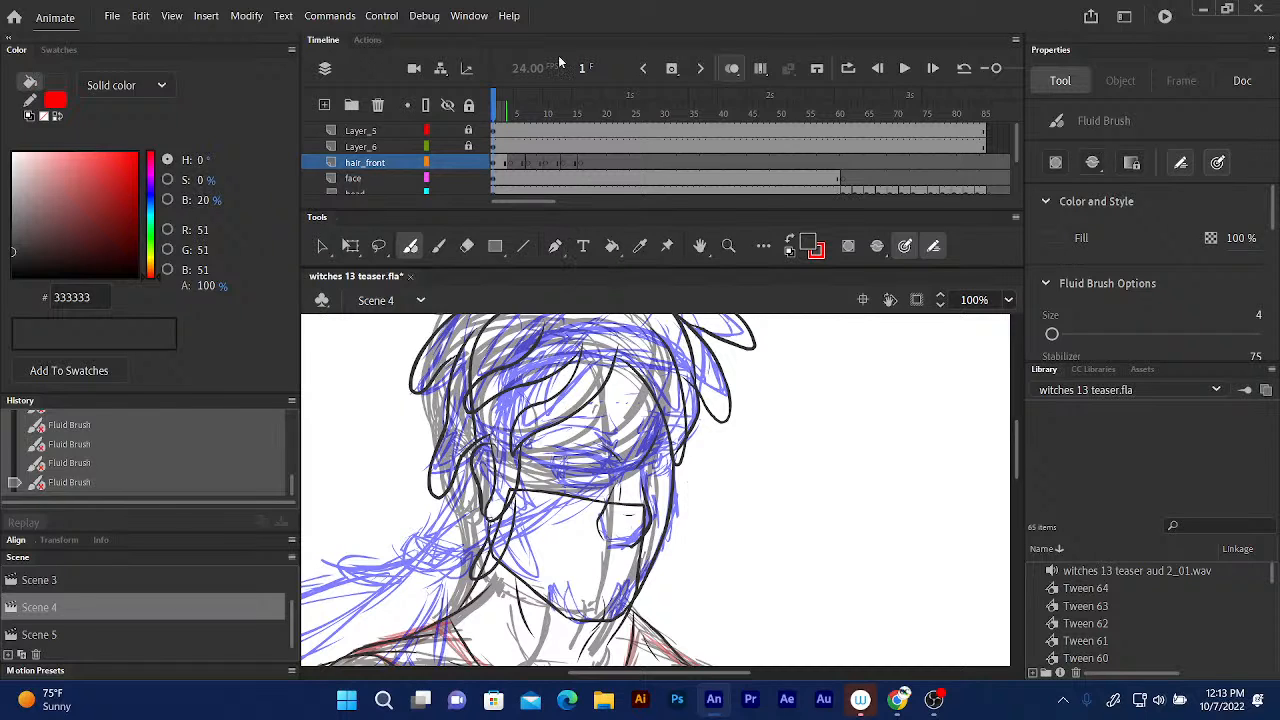
# Step through the frames up to frame 18 and back to frame 3 to compare the inked hair with the rough animation.
pyautogui.click(515, 105)
pyautogui.press('.')
pyautogui.press('.')
pyautogui.press('.')
pyautogui.press('.')
pyautogui.press('.')
pyautogui.press('.')
pyautogui.press('.')
pyautogui.press('.')
pyautogui.press('.')
pyautogui.press('.')
pyautogui.press('.')
pyautogui.press('.')
pyautogui.press('.')
pyautogui.press('.')
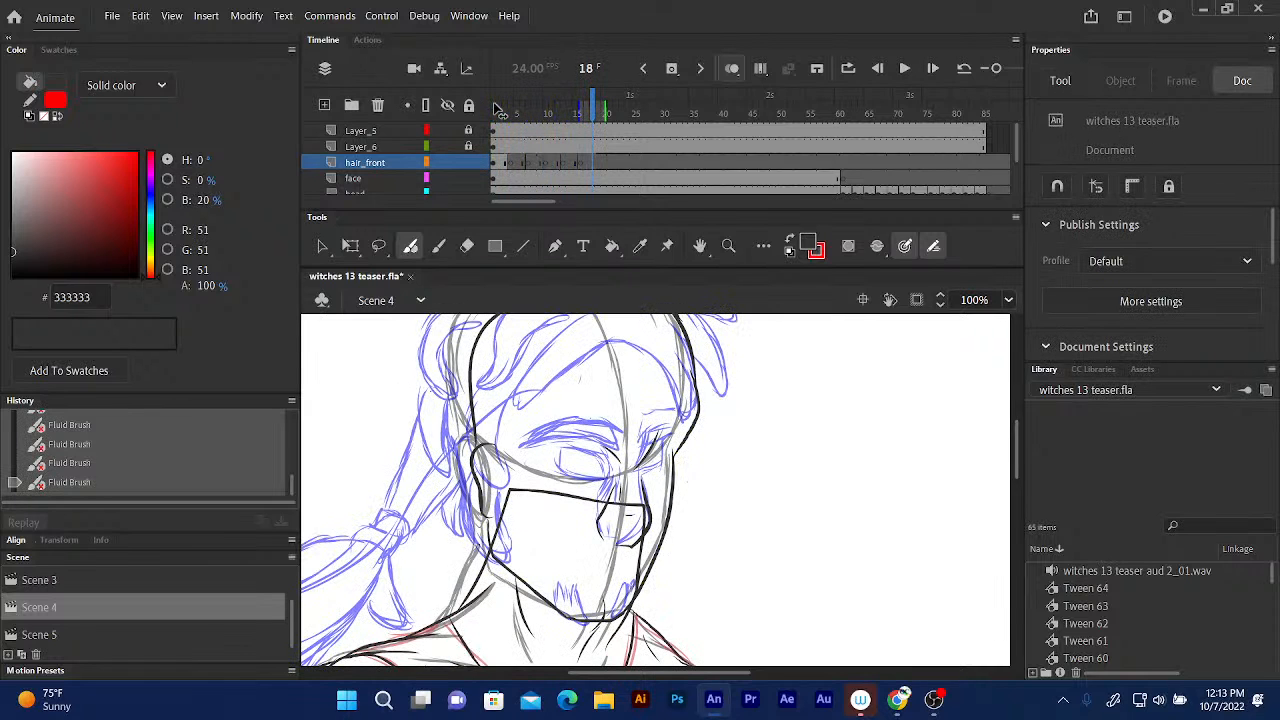
pyautogui.press(',')
pyautogui.press(',')
pyautogui.press(',')
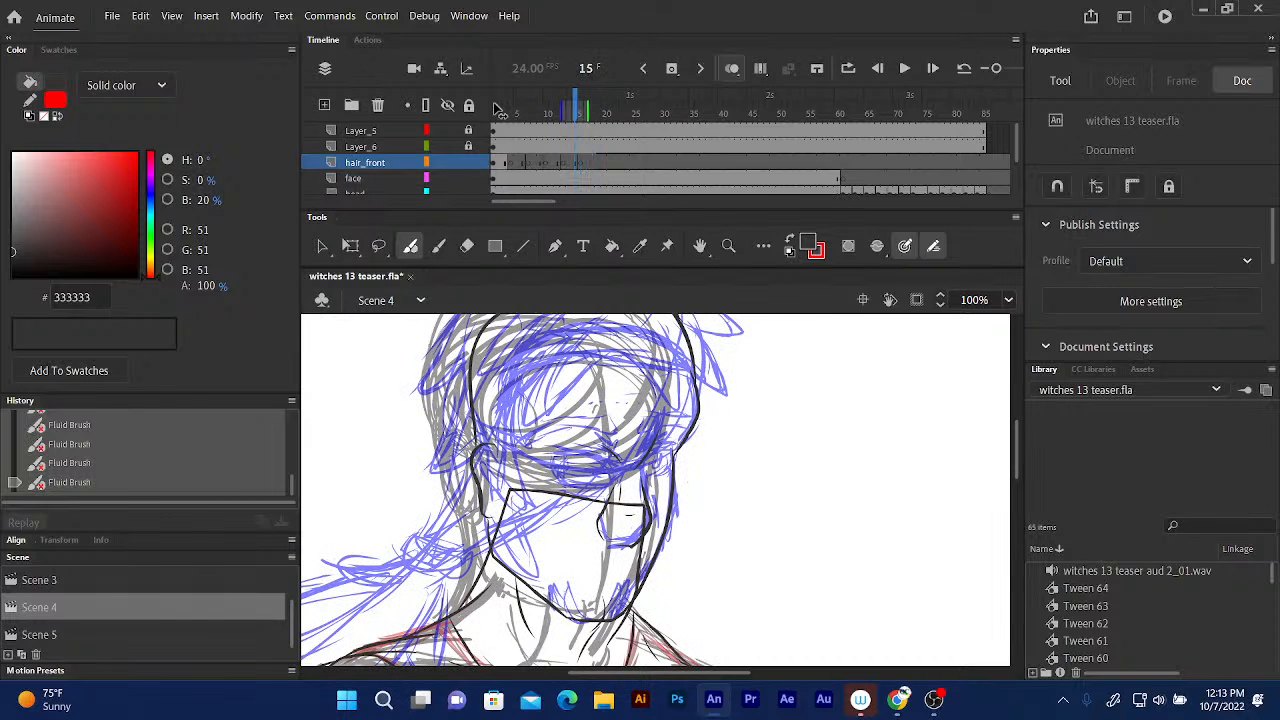
pyautogui.press(',')
pyautogui.press(',')
pyautogui.press(',')
pyautogui.press(',')
pyautogui.press(',')
pyautogui.press(',')
pyautogui.press(',')
pyautogui.press(',')
pyautogui.press(',')
pyautogui.press(',')
pyautogui.press(',')
pyautogui.press(',')
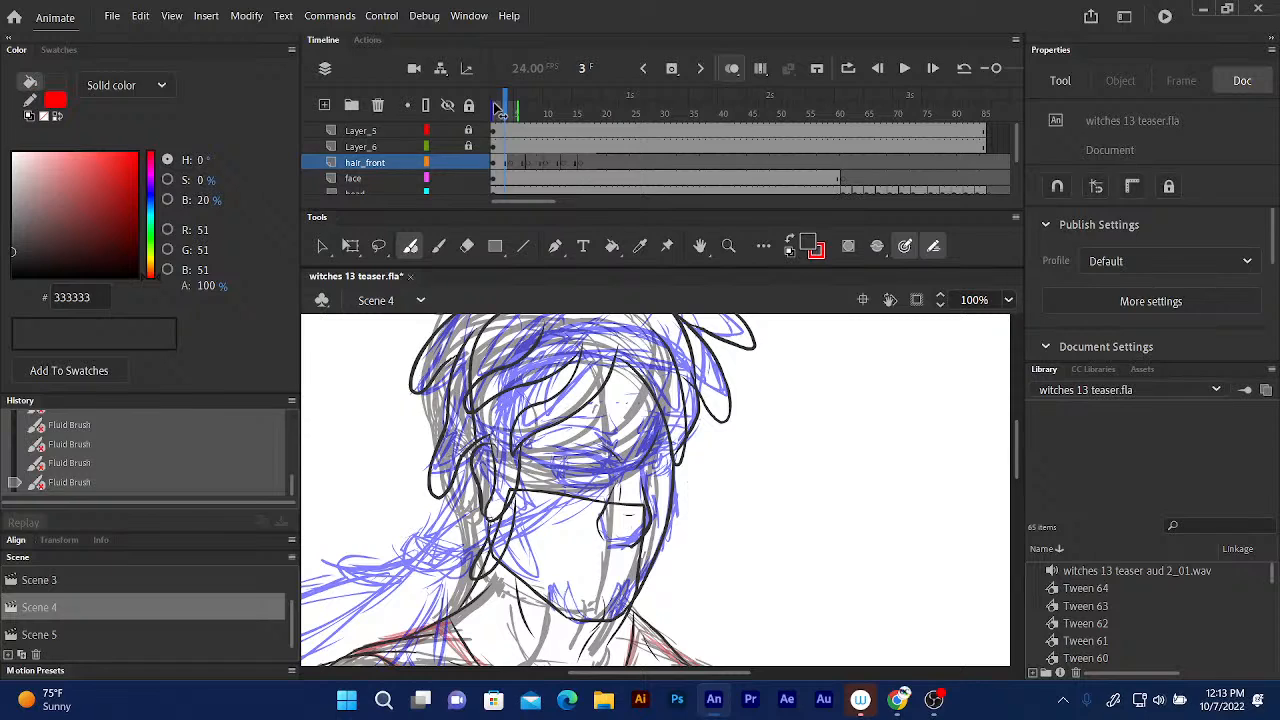
# Add a Fluid Brush line to the hair lock over the near ear on frame 3 of the hair_front layer.
pyautogui.click(500, 110)
pyautogui.moveTo(489, 497); pyautogui.dragTo(487, 444)
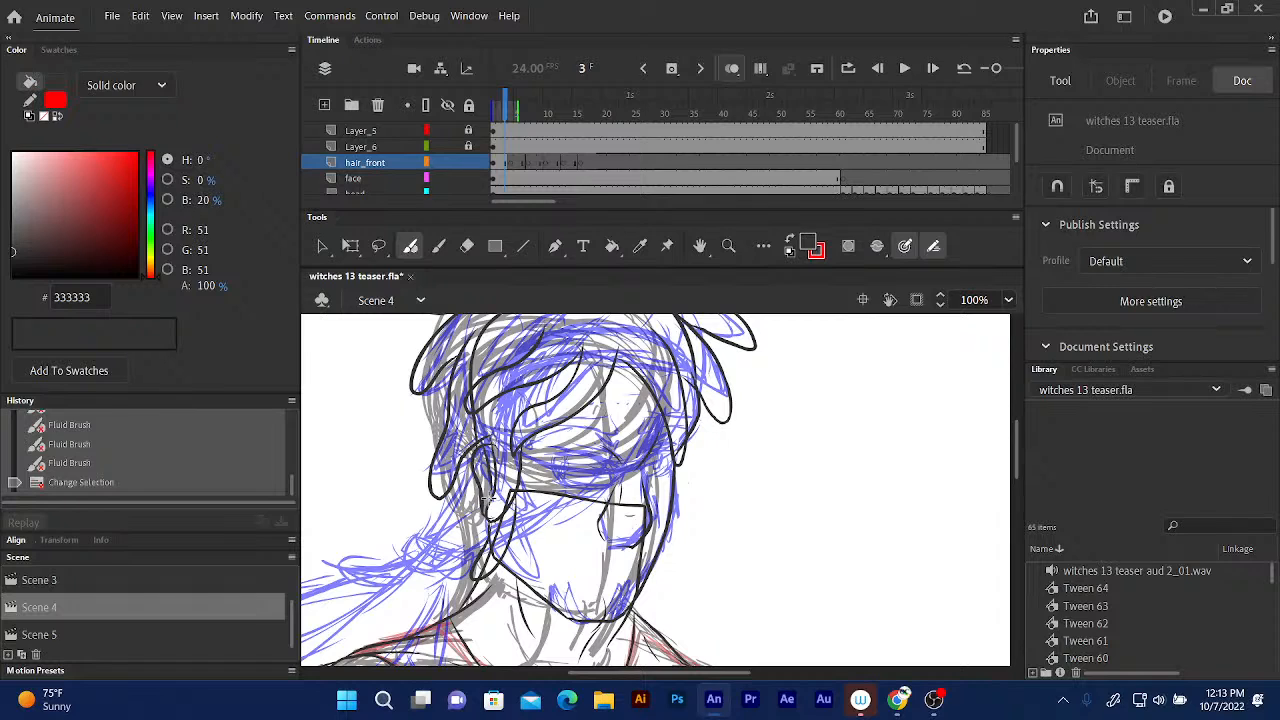
pyautogui.moveTo(487, 498); pyautogui.dragTo(483, 448)
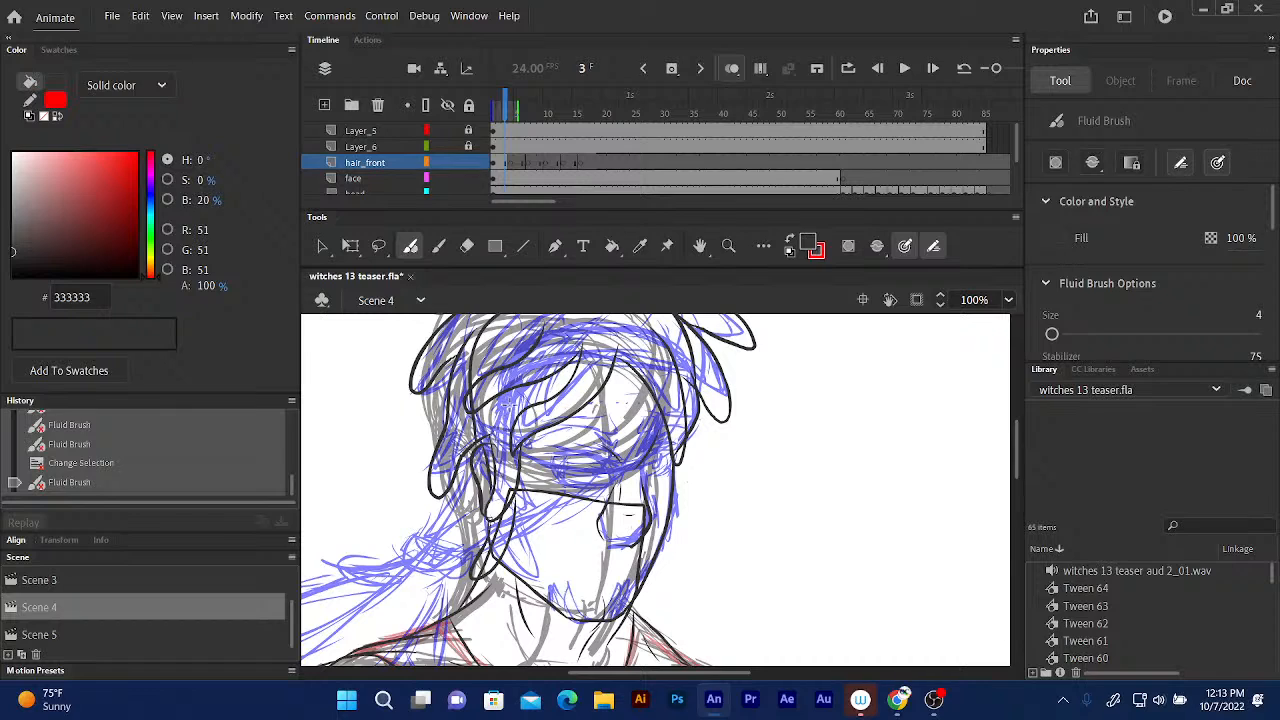
# Move to frame 4 and lock the face, head and body layers.
pyautogui.moveTo(507, 116); pyautogui.dragTo(510, 118)
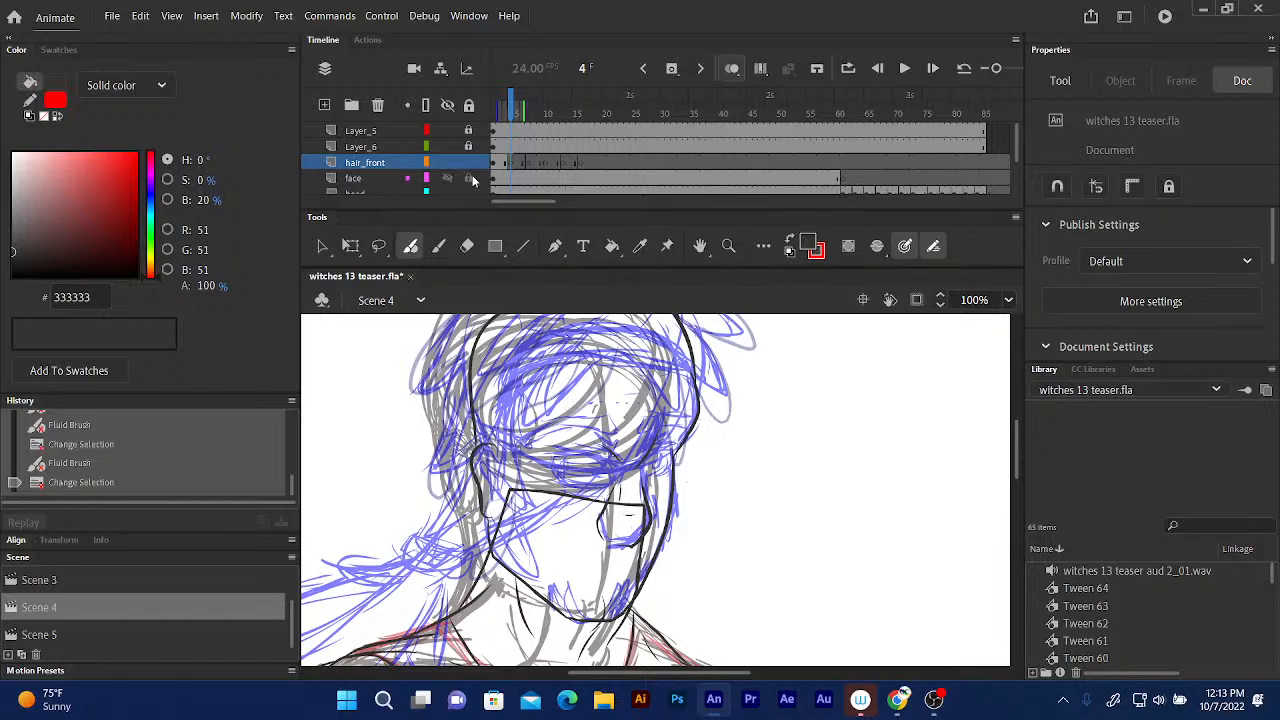
pyautogui.click(468, 178)
pyautogui.click(469, 192)
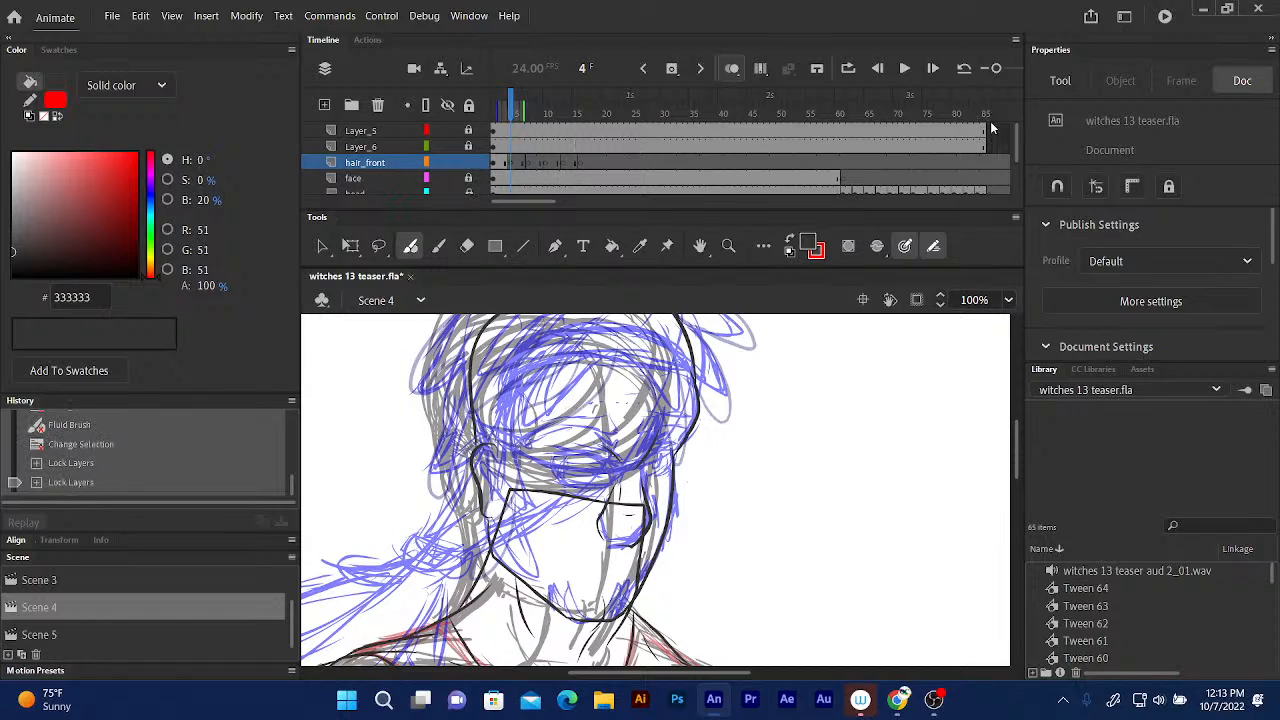
pyautogui.moveTo(1016, 146); pyautogui.dragTo(1016, 165)
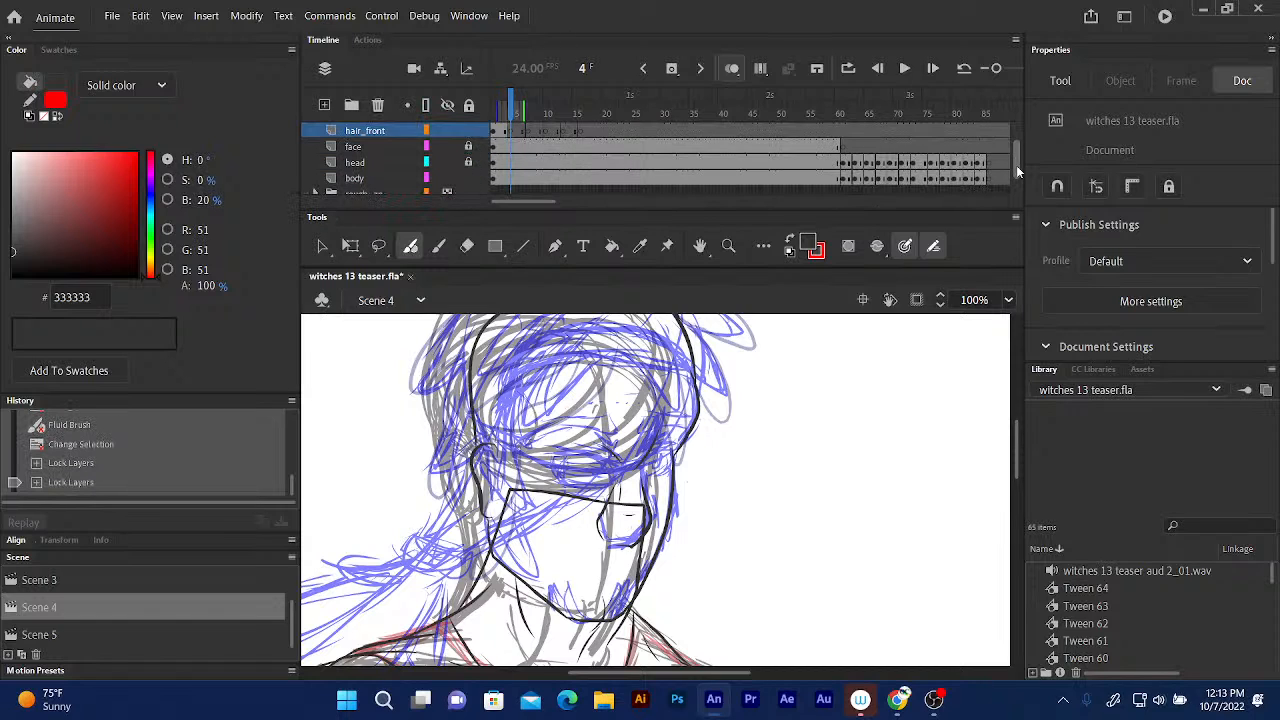
pyautogui.click(469, 179)
pyautogui.click(469, 192)
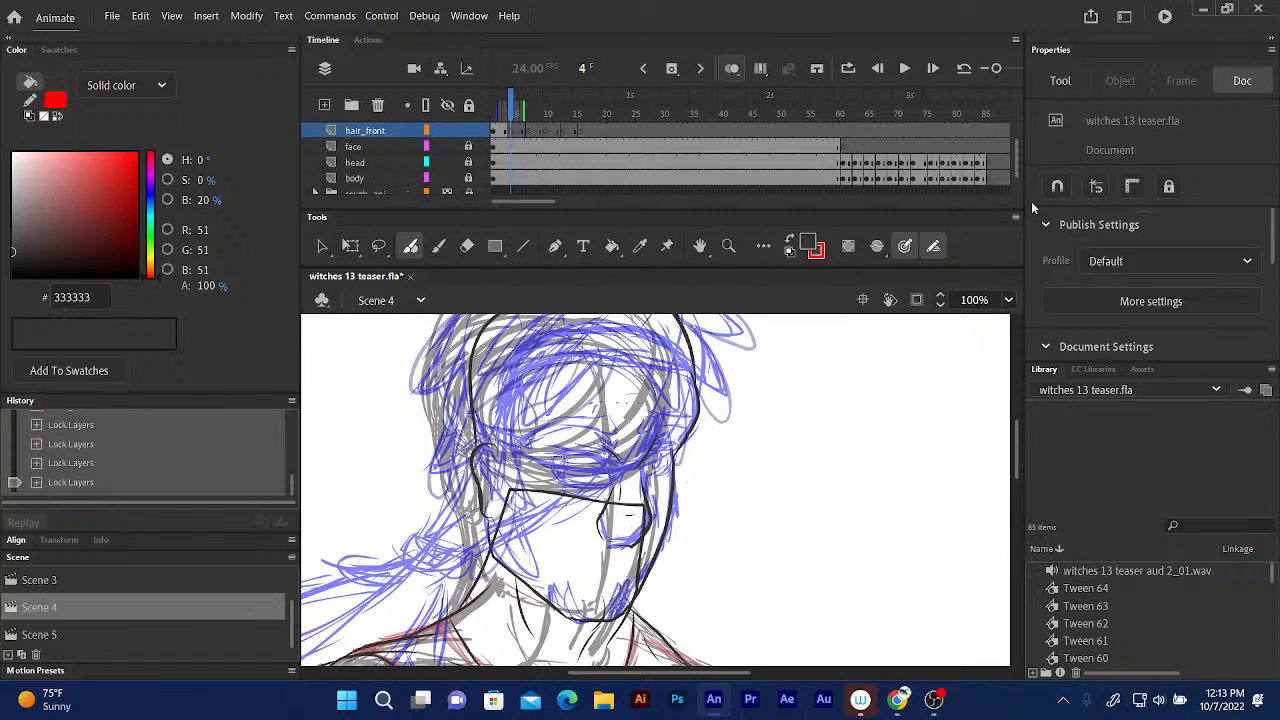
# Hide the rough animation folder, toggling its visibility to compare the clean lines with and without the sketch.
pyautogui.moveTo(1015, 172); pyautogui.dragTo(1020, 185)
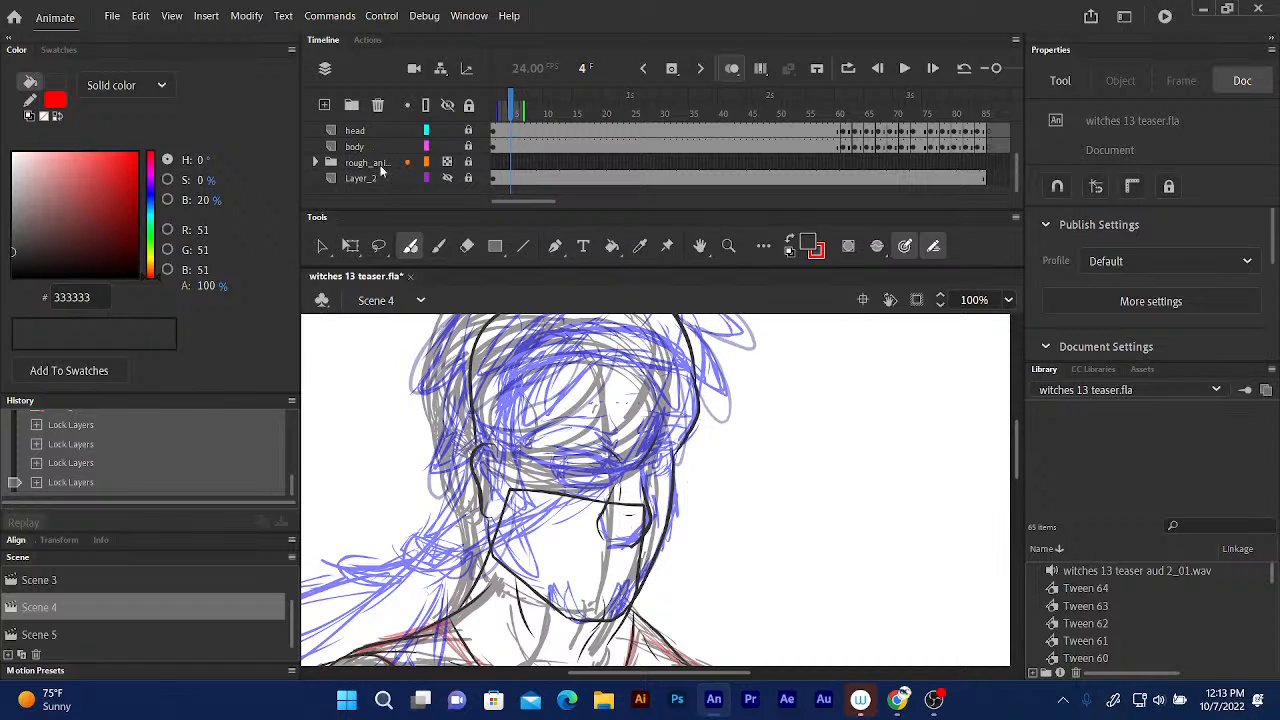
pyautogui.click(446, 165)
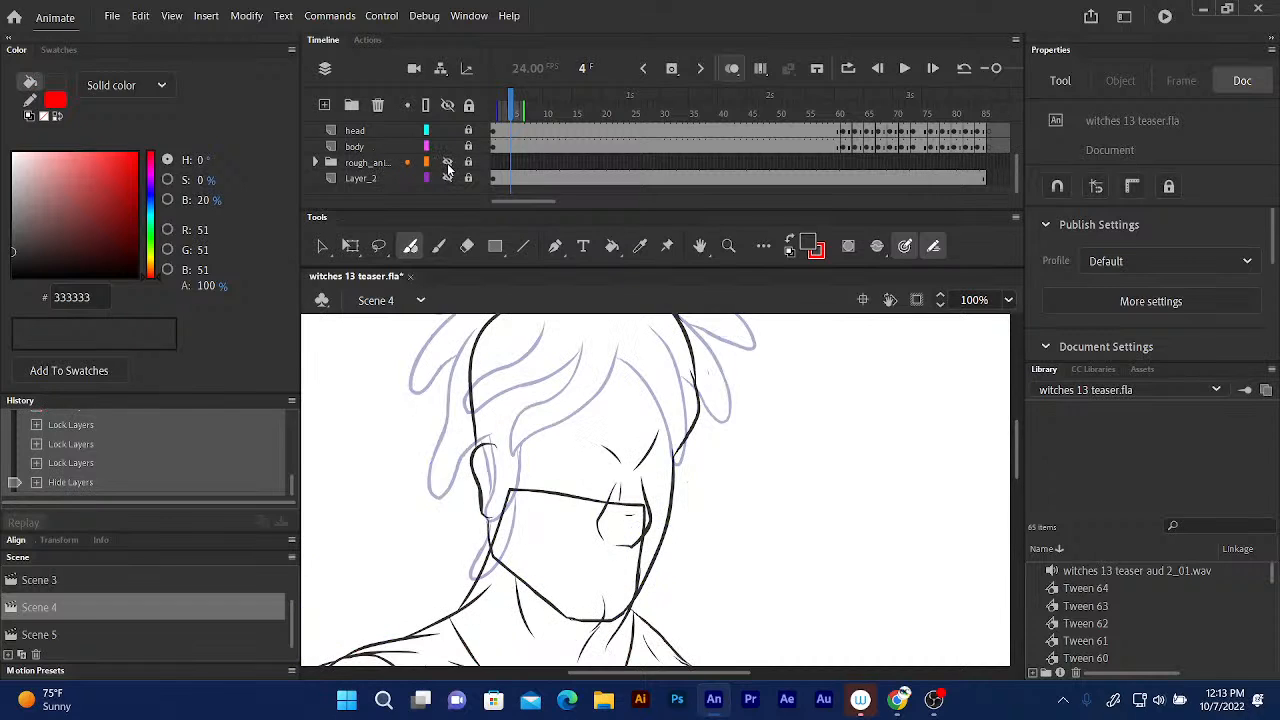
pyautogui.click(446, 165)
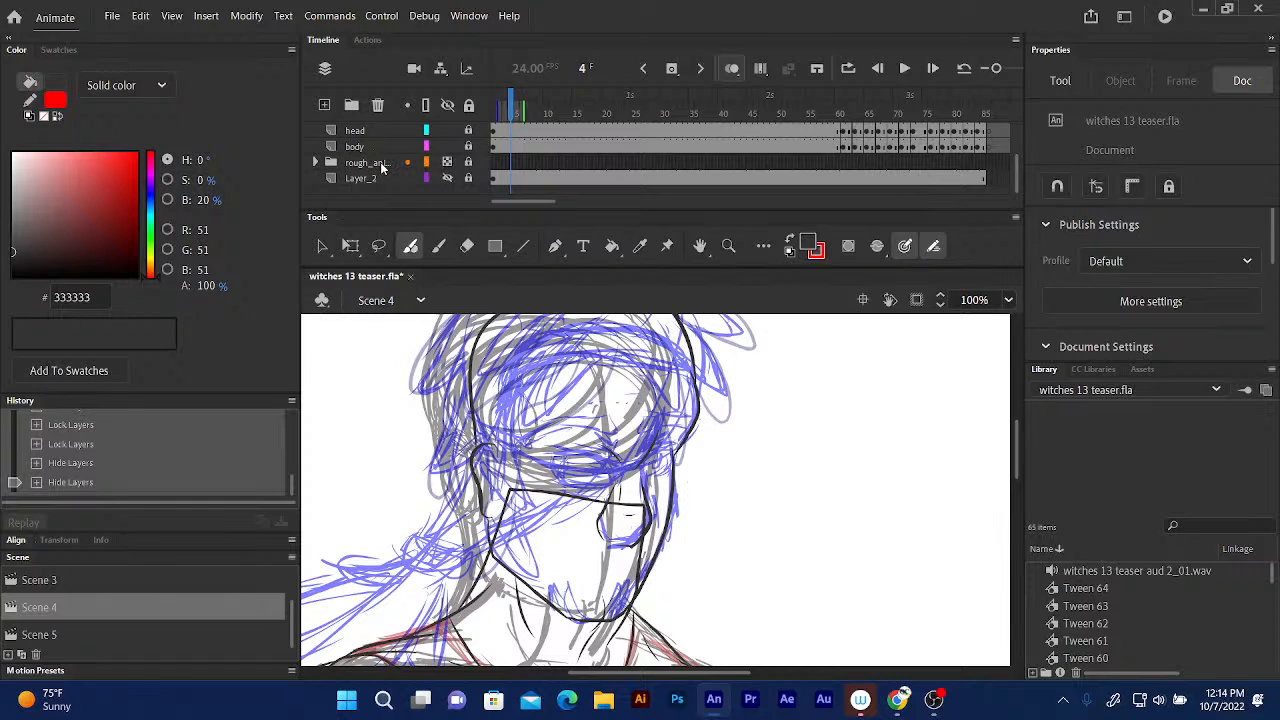
pyautogui.click(447, 162)
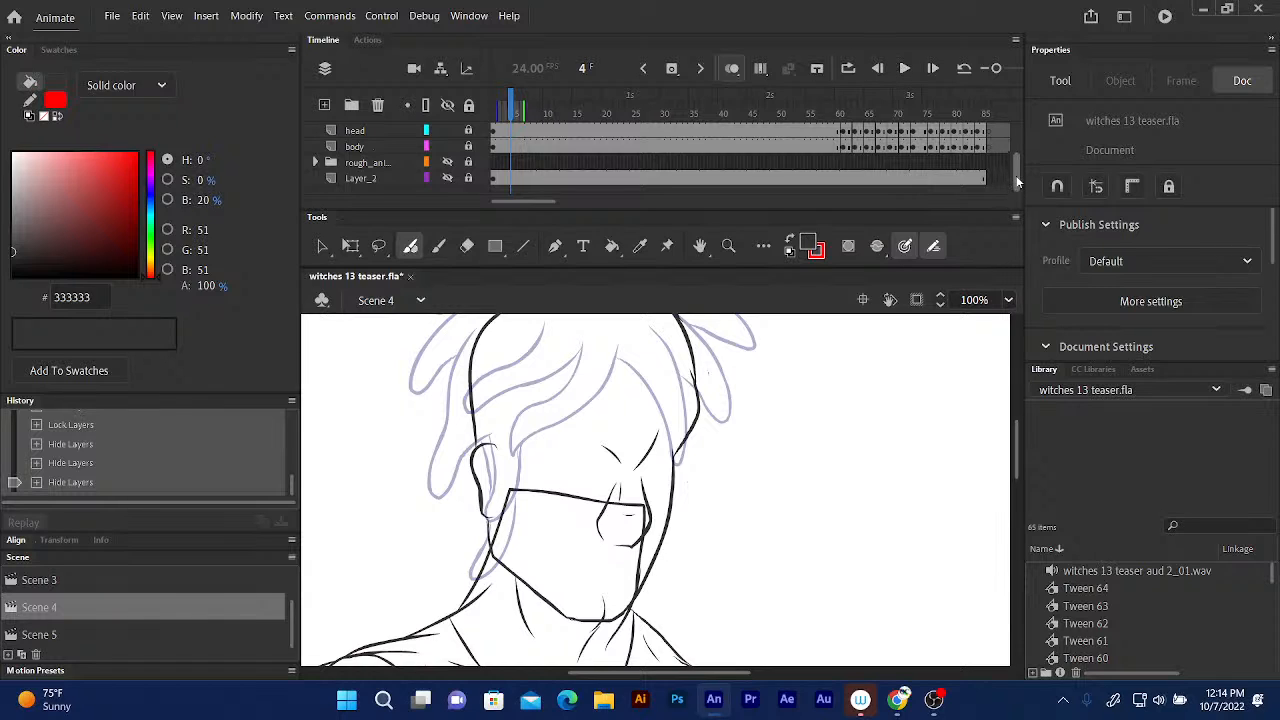
# Ink two curved fringe locks across the forehead on frame 4 of the hair_front layer, undoing the first attempt and drawing it lower.
pyautogui.moveTo(1016, 183); pyautogui.dragTo(1014, 157)
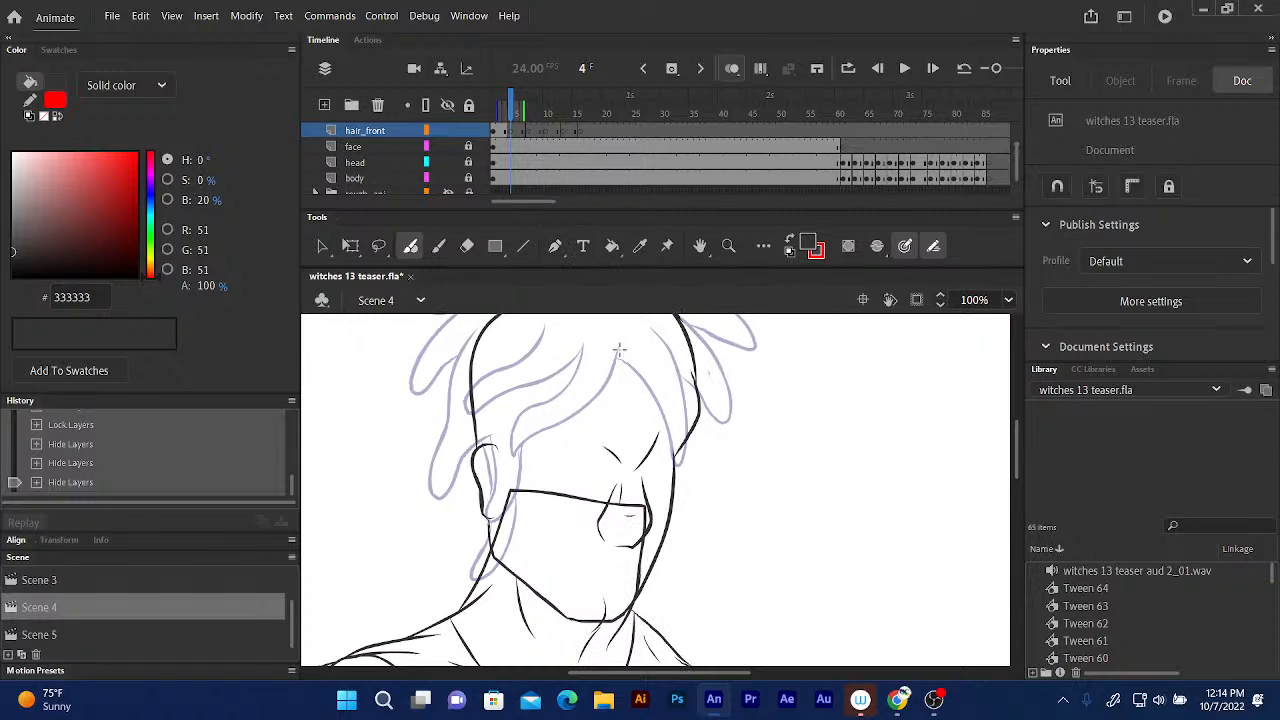
pyautogui.moveTo(614, 352)
pyautogui.mouseDown()
pyautogui.moveTo(547, 421)
pyautogui.moveTo(500, 427)
pyautogui.moveTo(499, 412)
pyautogui.moveTo(570, 377)
pyautogui.moveTo(590, 338)
pyautogui.mouseUp()
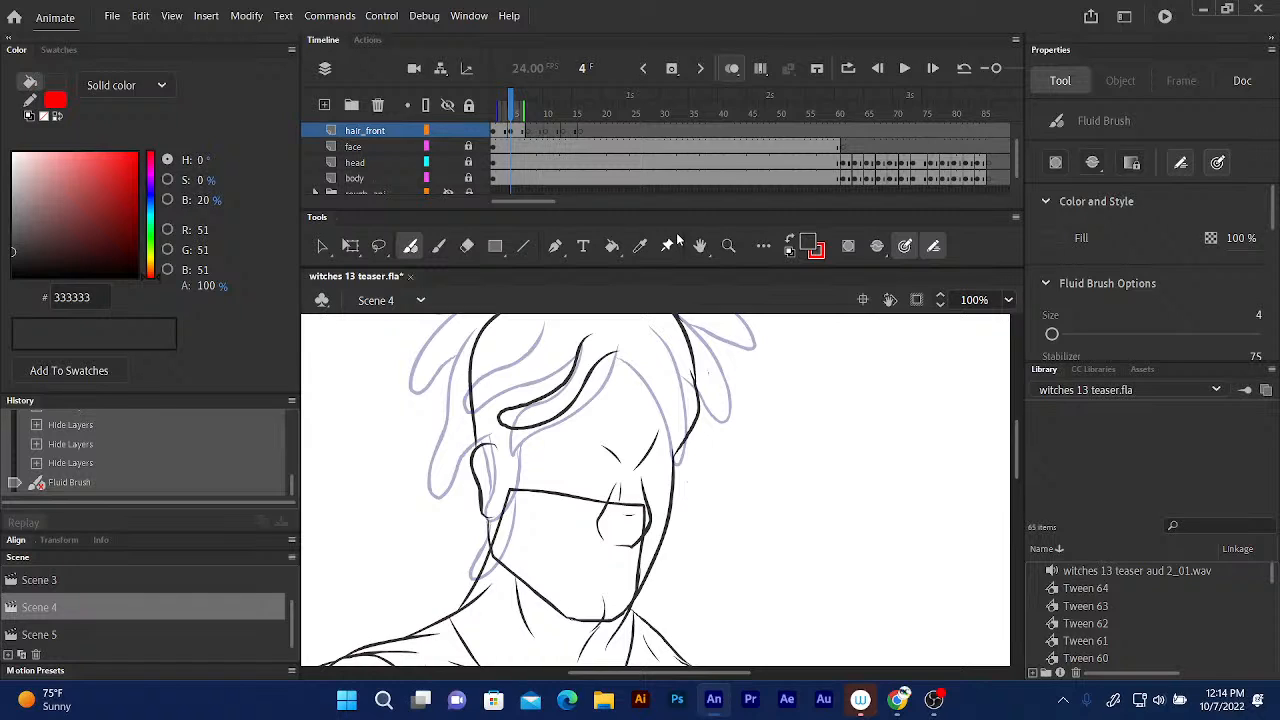
pyautogui.hotkey('ctrl', 'z')
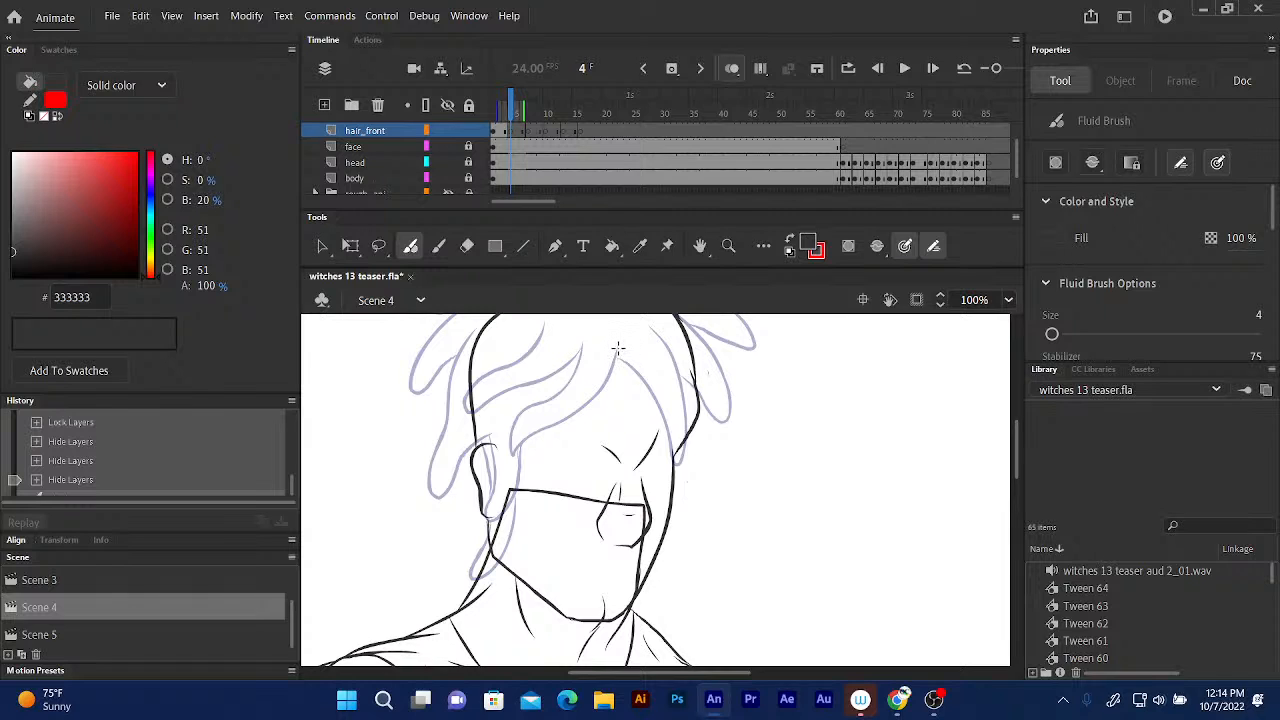
pyautogui.moveTo(617, 348)
pyautogui.mouseDown()
pyautogui.moveTo(597, 432)
pyautogui.moveTo(557, 462)
pyautogui.moveTo(522, 466)
pyautogui.moveTo(518, 447)
pyautogui.moveTo(572, 418)
pyautogui.moveTo(586, 340)
pyautogui.mouseUp()
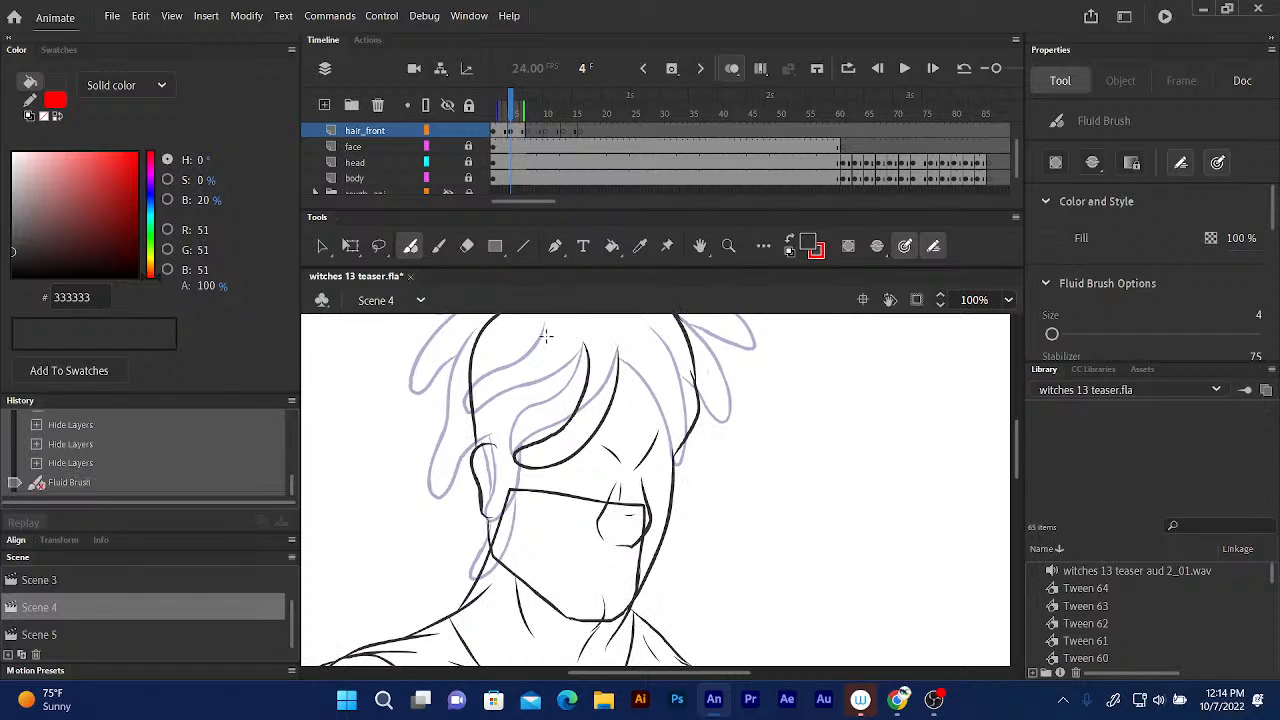
pyautogui.moveTo(582, 350)
pyautogui.mouseDown()
pyautogui.moveTo(545, 405)
pyautogui.moveTo(510, 427)
pyautogui.moveTo(482, 413)
pyautogui.mouseUp()
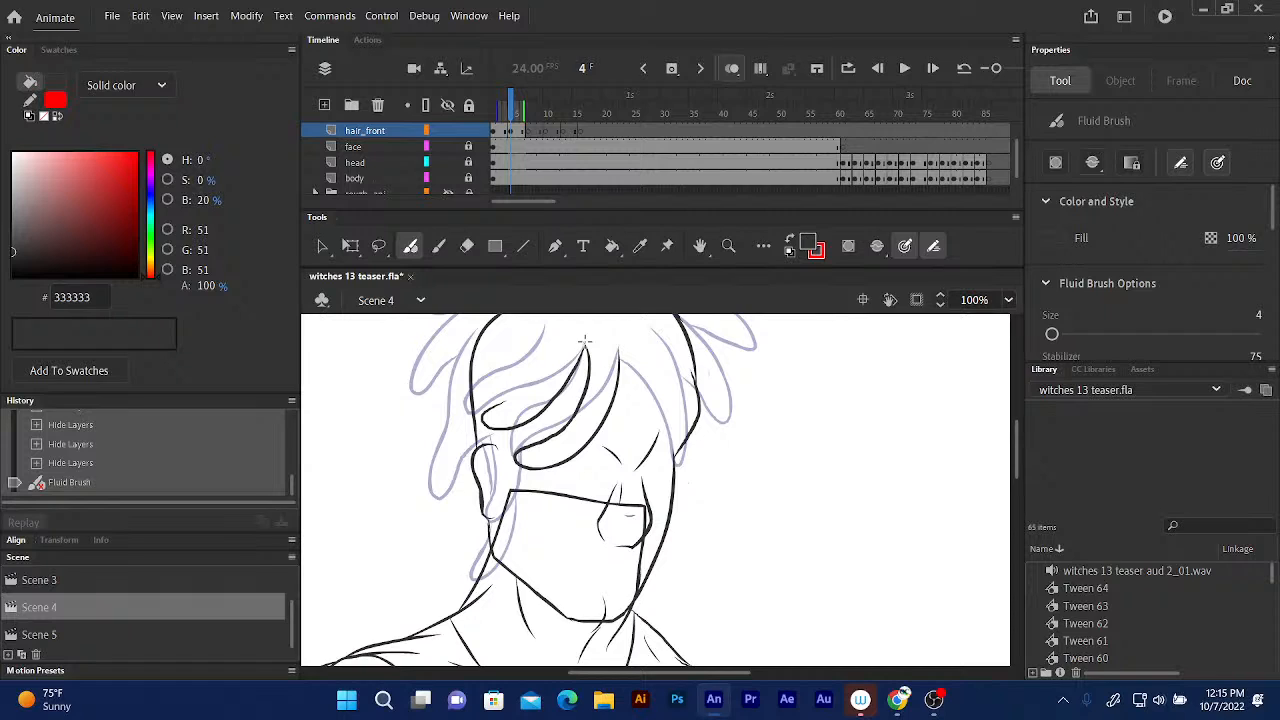
pyautogui.moveTo(546, 328); pyautogui.dragTo(533, 368)
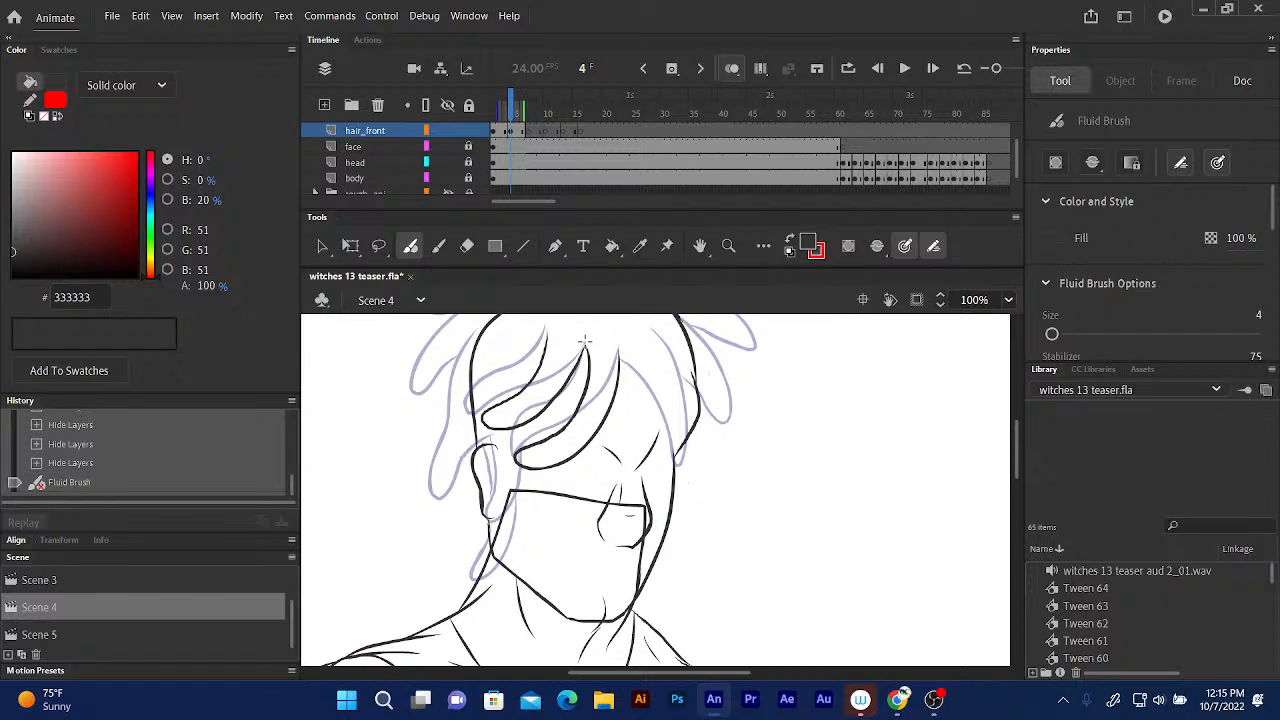
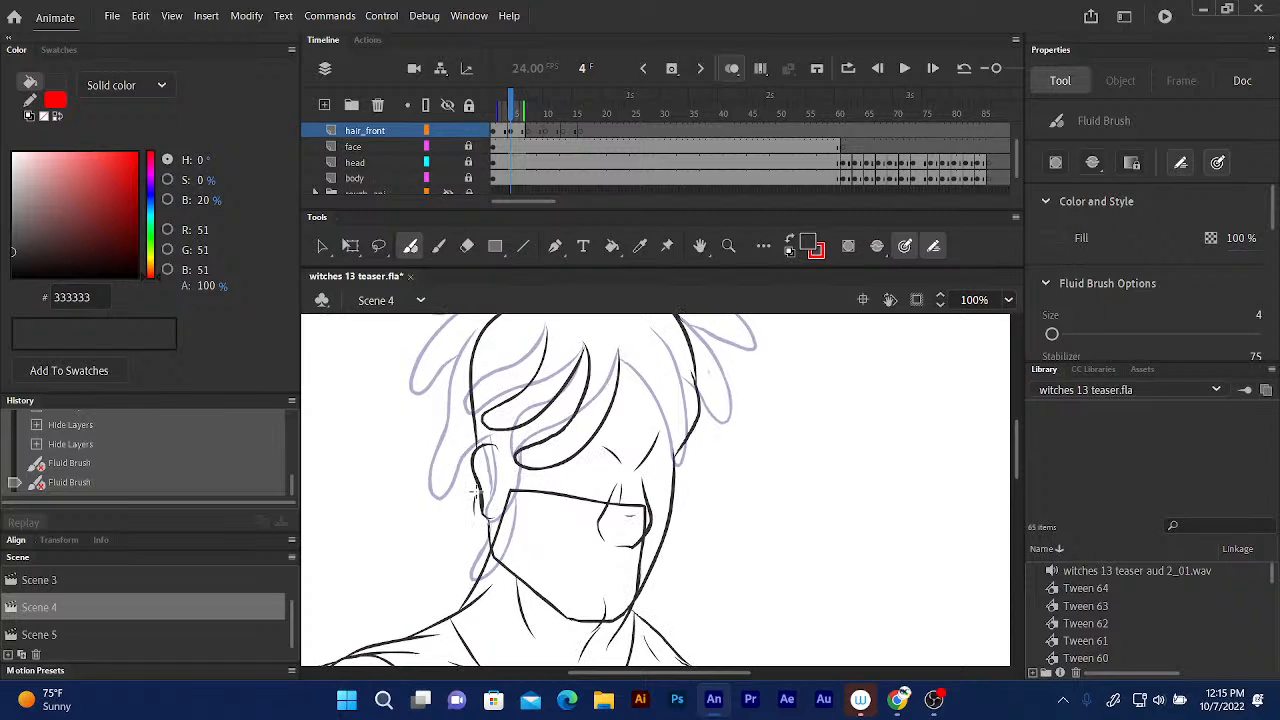
# Ink the short lock over the near ear and the long pointed lock outside it on frame 4, offset from the onion-skinned hair.
pyautogui.moveTo(476, 518)
pyautogui.mouseDown()
pyautogui.moveTo(518, 468)
pyautogui.moveTo(477, 492)
pyautogui.mouseUp()
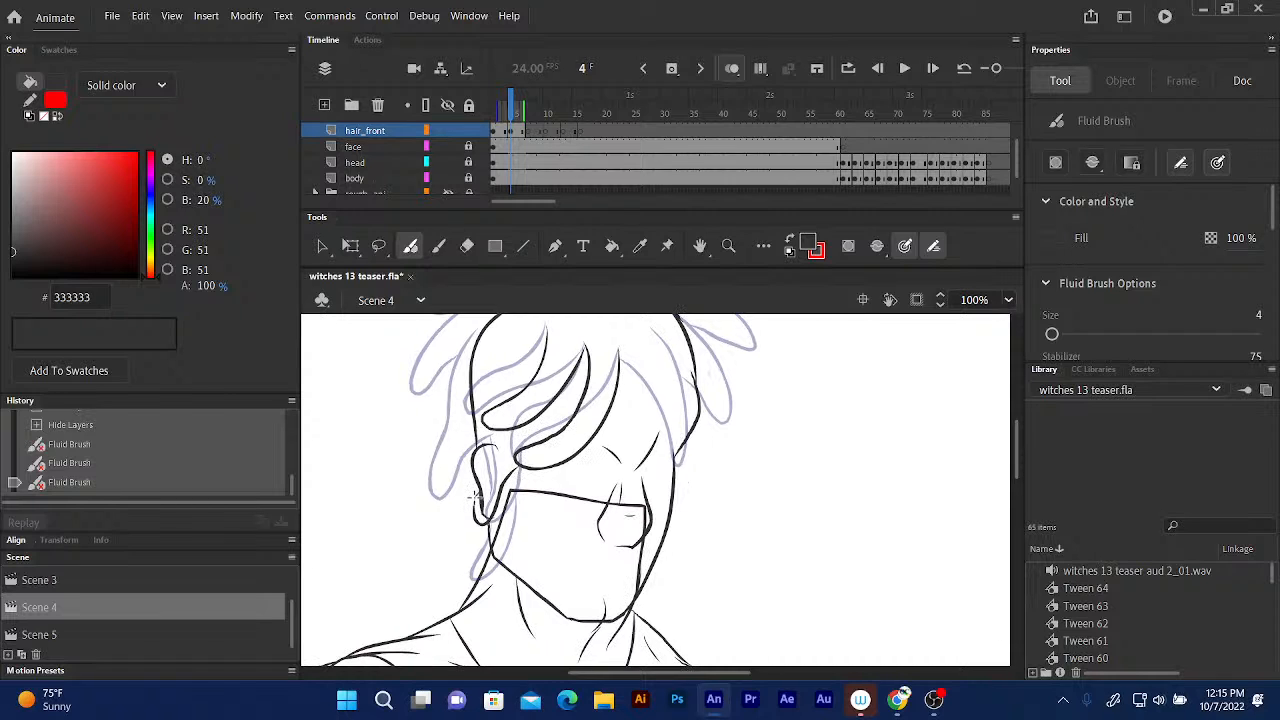
pyautogui.moveTo(477, 497)
pyautogui.mouseDown()
pyautogui.moveTo(486, 462)
pyautogui.moveTo(474, 518)
pyautogui.mouseUp()
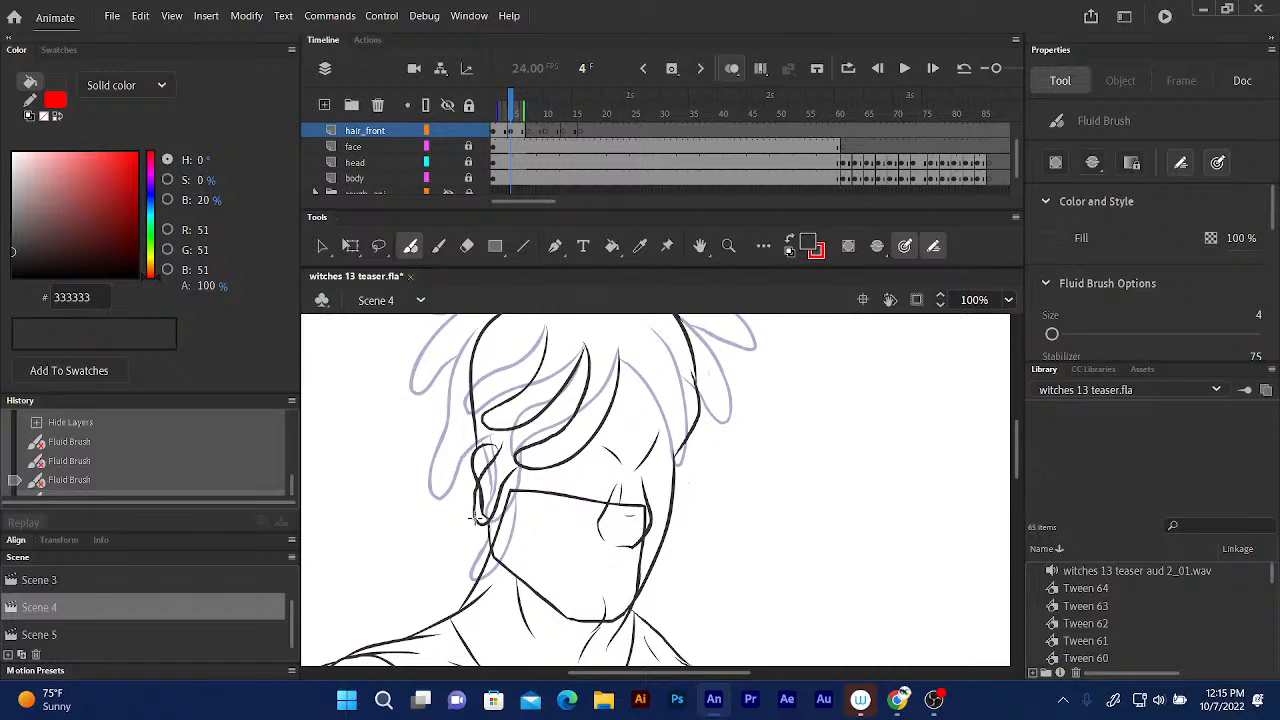
pyautogui.moveTo(472, 517); pyautogui.dragTo(467, 509)
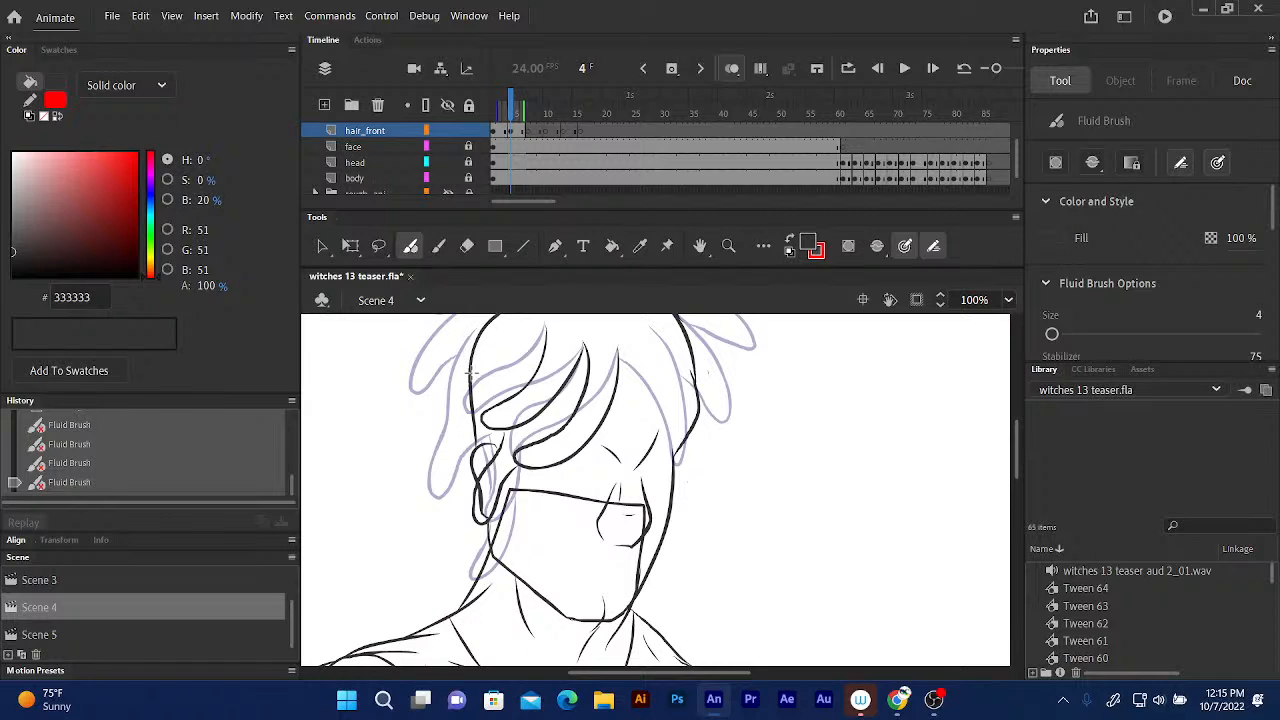
pyautogui.moveTo(477, 327)
pyautogui.mouseDown()
pyautogui.moveTo(440, 505)
pyautogui.moveTo(467, 483)
pyautogui.moveTo(488, 430)
pyautogui.mouseUp()
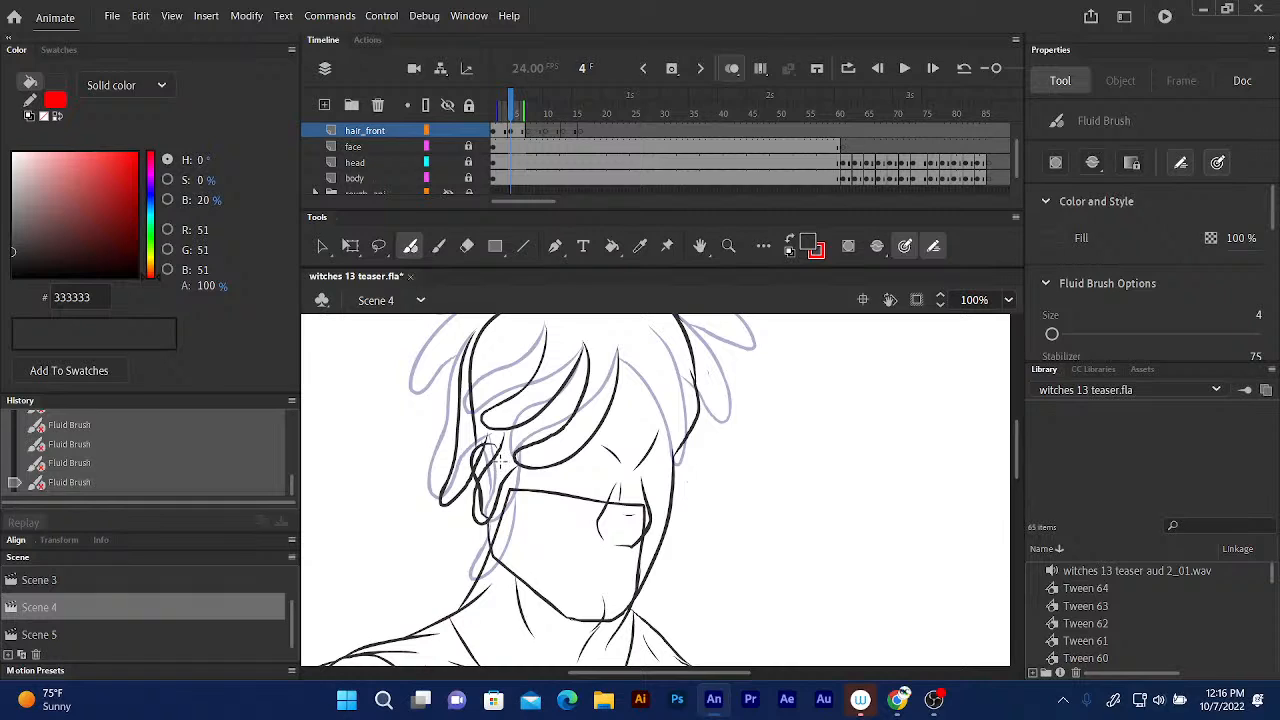
# Ink the lock hanging from behind the ear to the near jaw on frame 4, undoing the first version and redrawing it.
pyautogui.moveTo(505, 478); pyautogui.dragTo(509, 570)
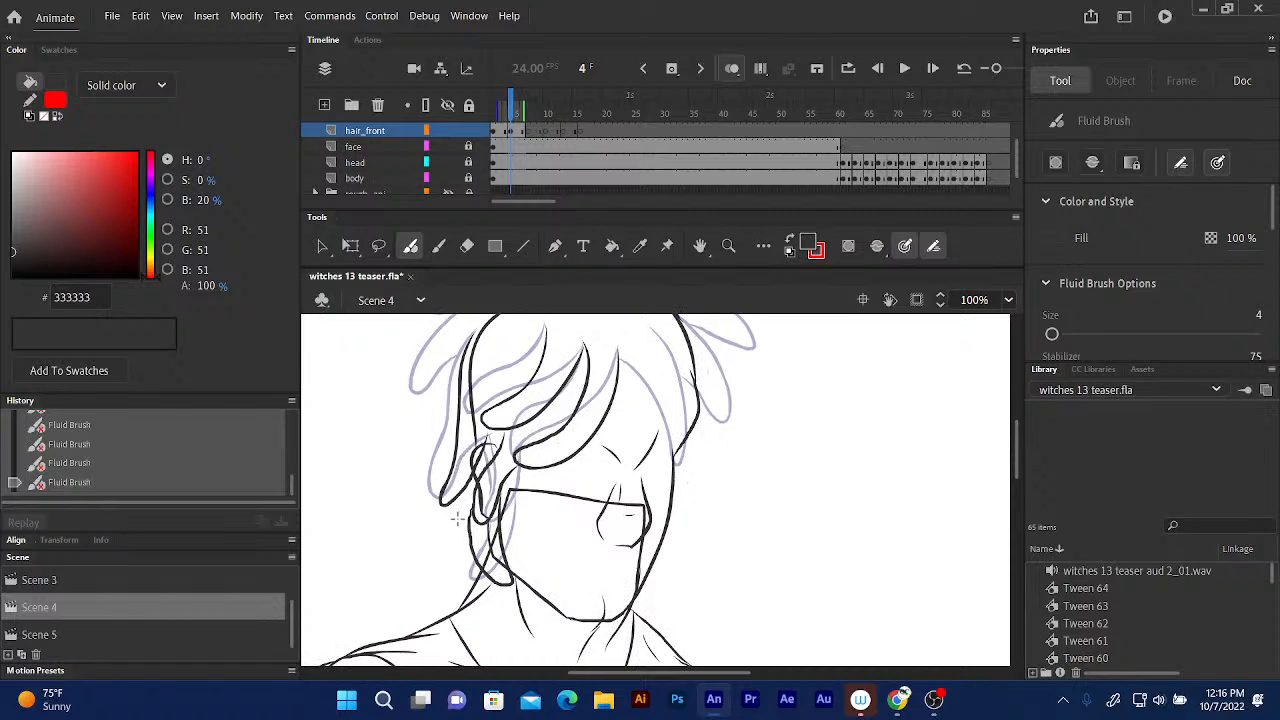
pyautogui.hotkey('ctrl', 'z')
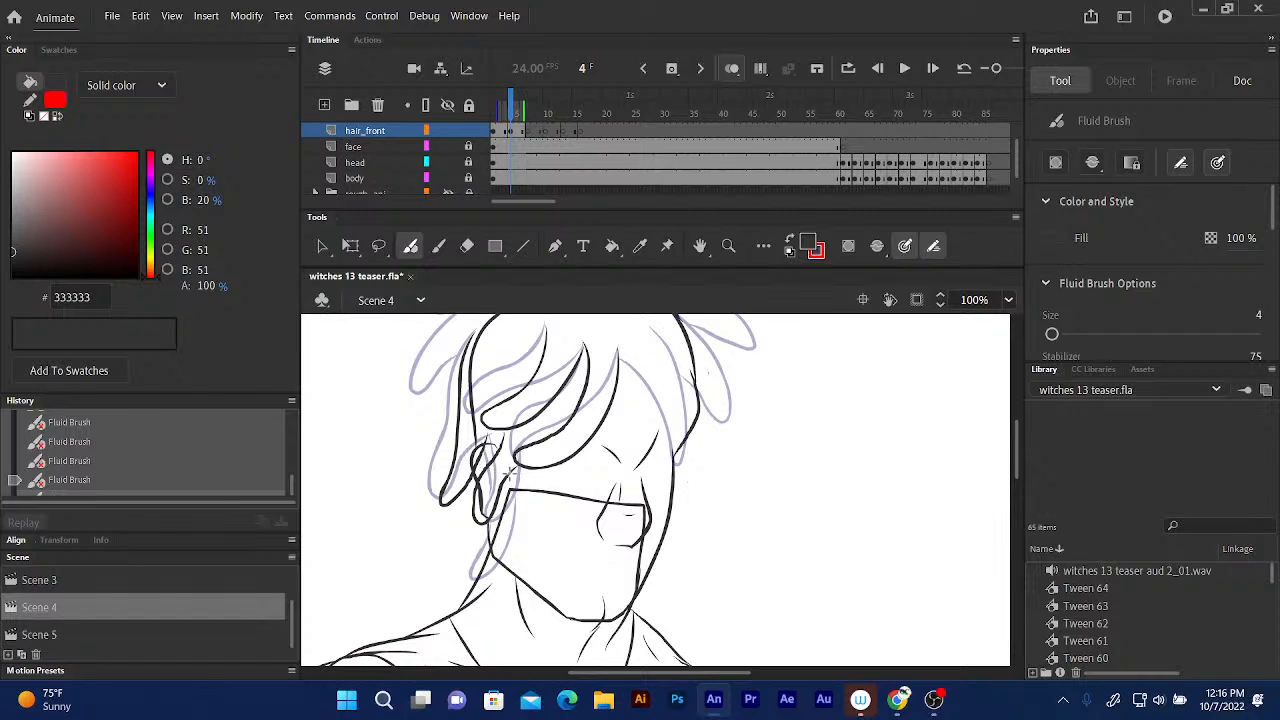
pyautogui.moveTo(505, 492)
pyautogui.mouseDown()
pyautogui.moveTo(505, 582)
pyautogui.moveTo(479, 548)
pyautogui.moveTo(470, 478)
pyautogui.moveTo(470, 491)
pyautogui.mouseUp()
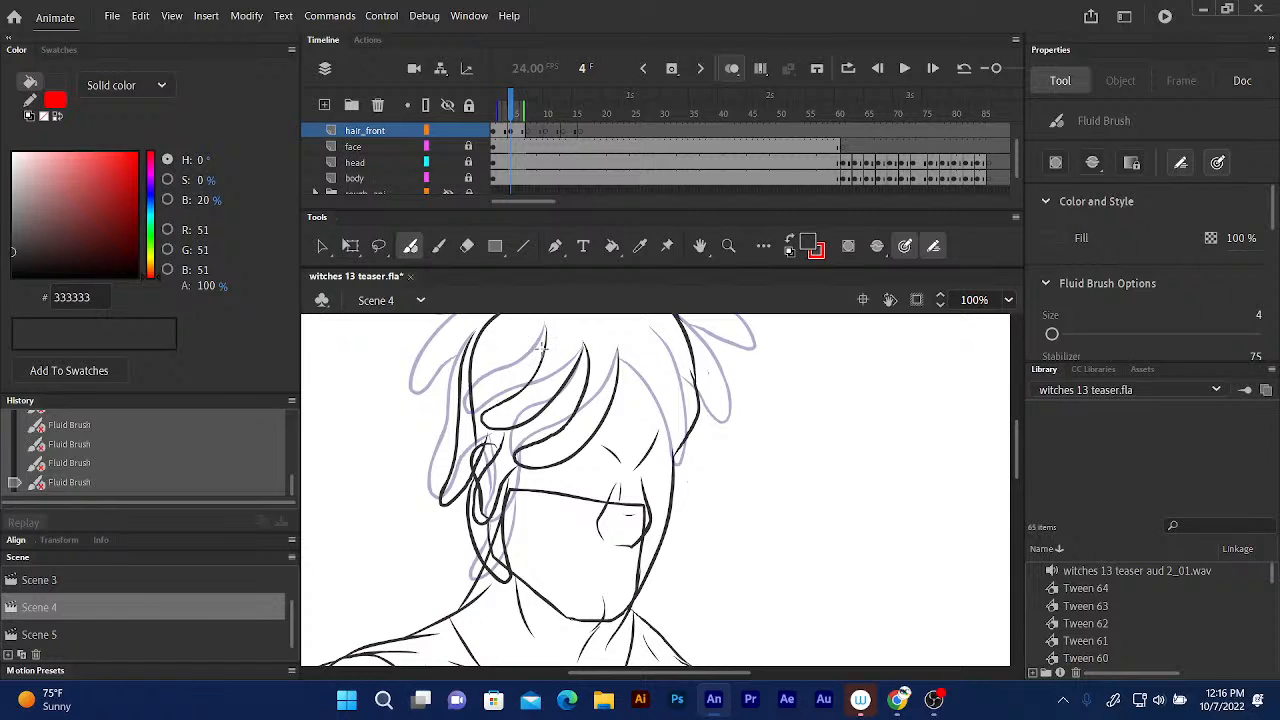
pyautogui.scroll(3, 542, 346)
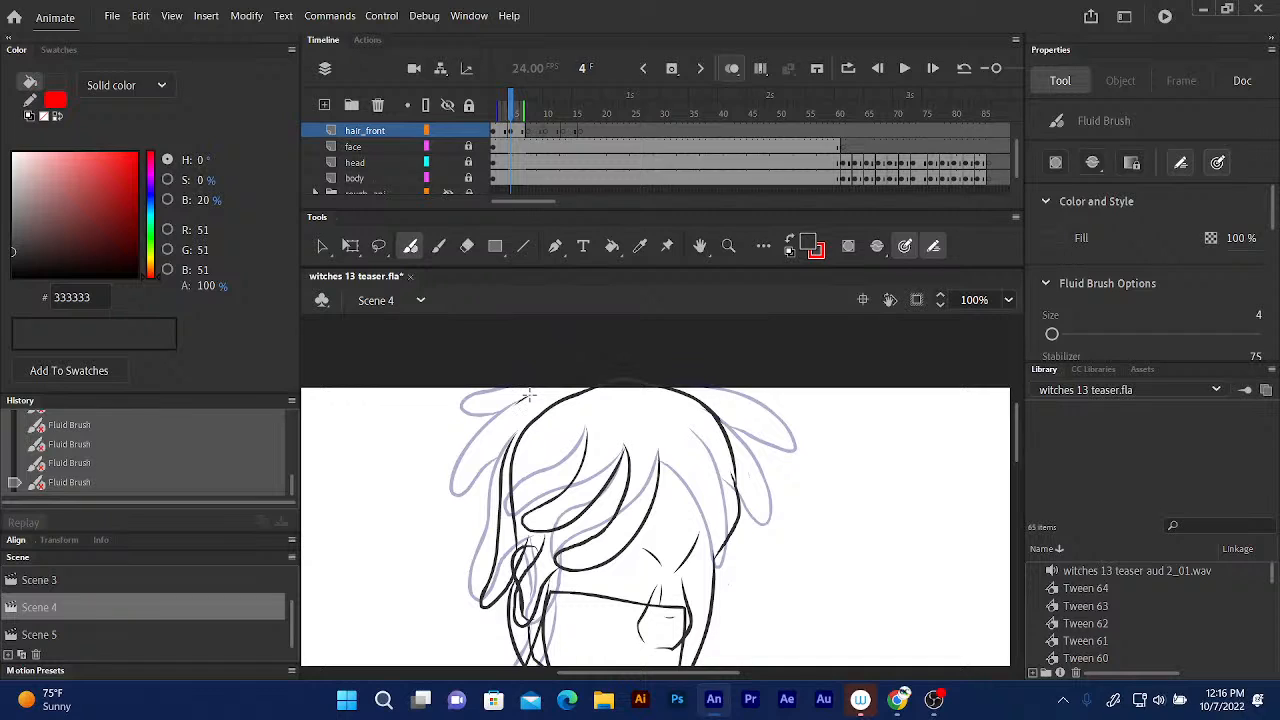
# Ink the lock outside the near temple, the three far-side locks and the upper near-side lock on frame 4 of the hair_front layer.
pyautogui.moveTo(520, 400)
pyautogui.mouseDown()
pyautogui.moveTo(459, 502)
pyautogui.moveTo(503, 482)
pyautogui.moveTo(530, 394)
pyautogui.moveTo(508, 448)
pyautogui.mouseUp()
pyautogui.moveTo(686, 436)
pyautogui.mouseDown()
pyautogui.moveTo(742, 562)
pyautogui.moveTo(662, 476)
pyautogui.mouseUp()
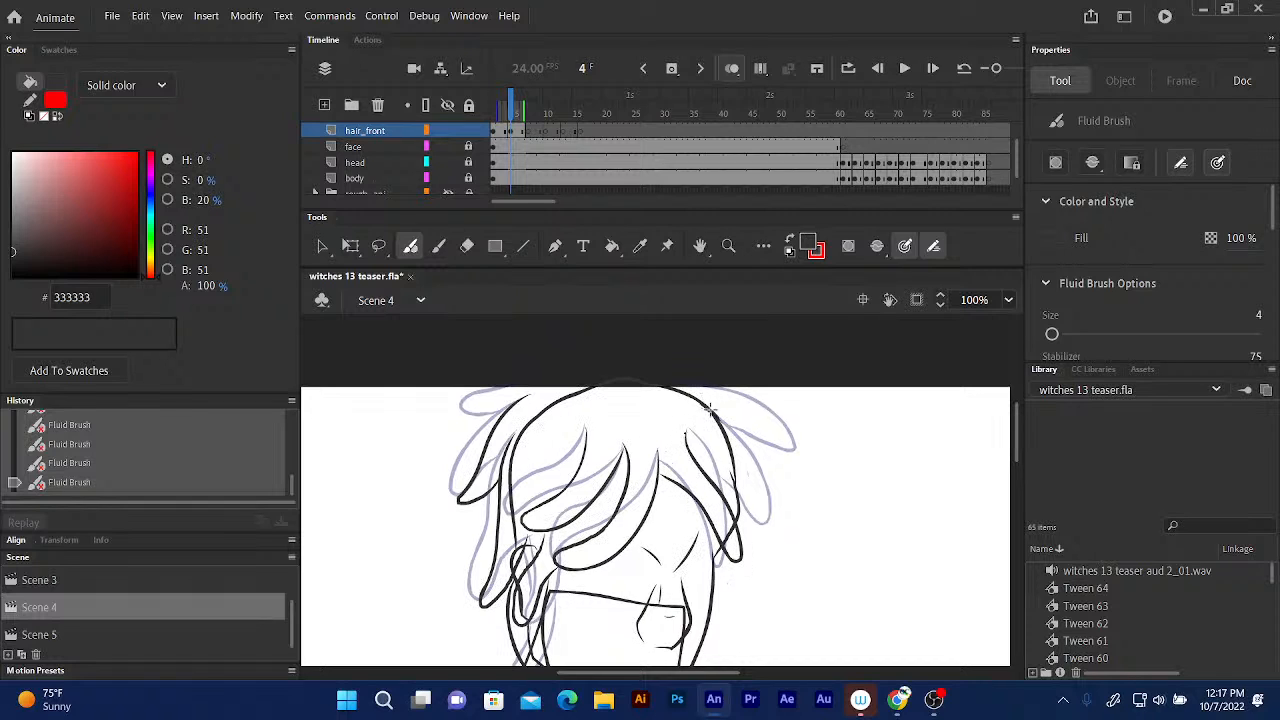
pyautogui.moveTo(695, 405)
pyautogui.mouseDown()
pyautogui.moveTo(754, 471)
pyautogui.moveTo(772, 530)
pyautogui.moveTo(693, 396)
pyautogui.moveTo(720, 484)
pyautogui.mouseUp()
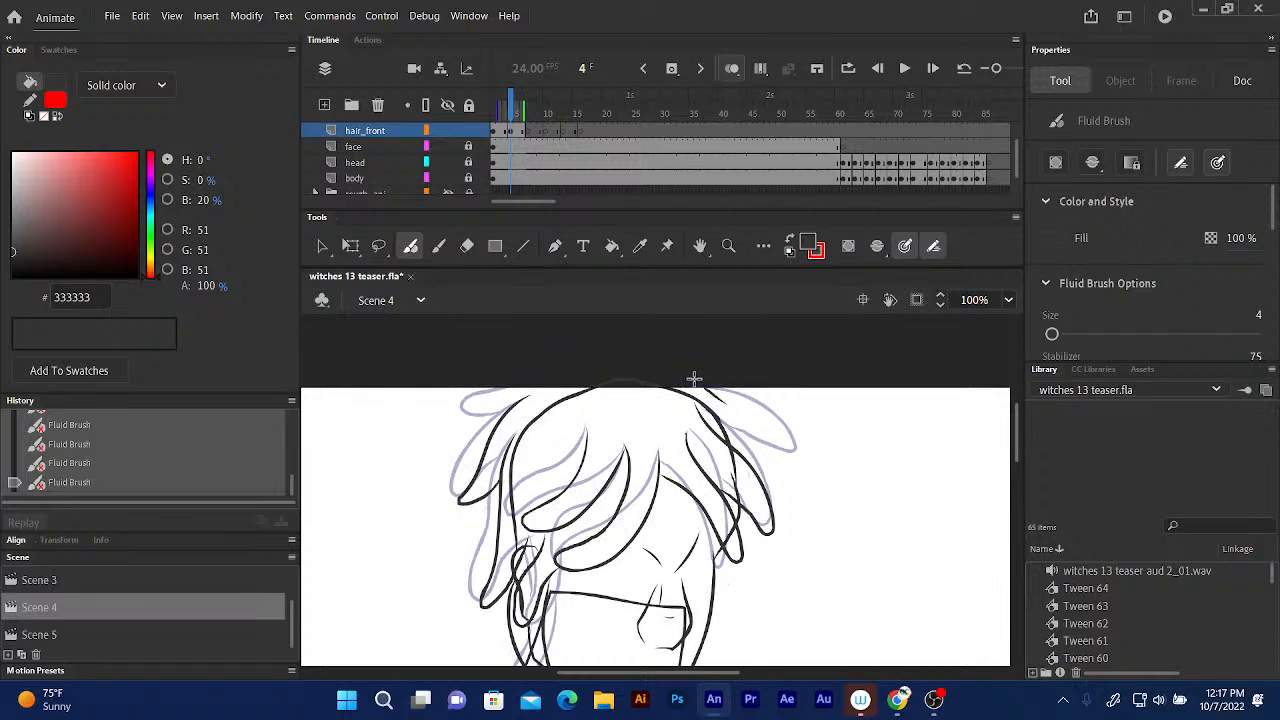
pyautogui.moveTo(706, 392); pyautogui.dragTo(796, 448)
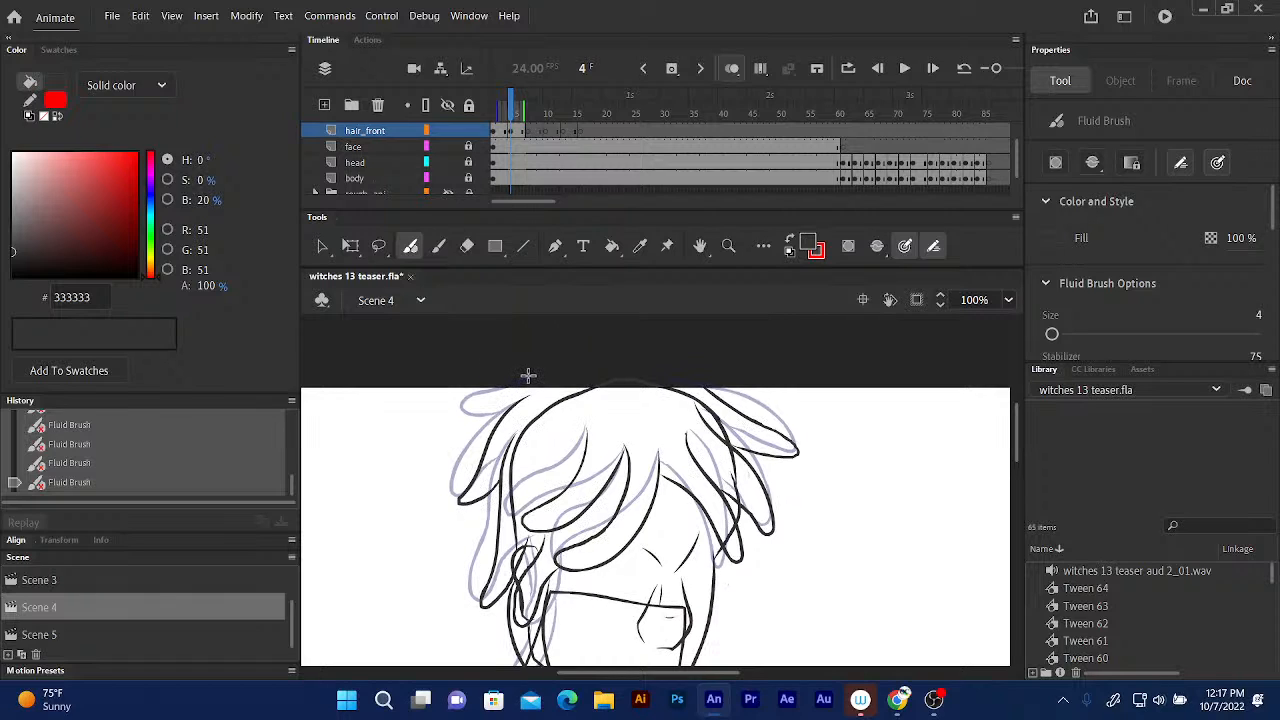
pyautogui.moveTo(500, 392)
pyautogui.mouseDown()
pyautogui.moveTo(464, 396)
pyautogui.moveTo(458, 414)
pyautogui.moveTo(507, 413)
pyautogui.mouseUp()
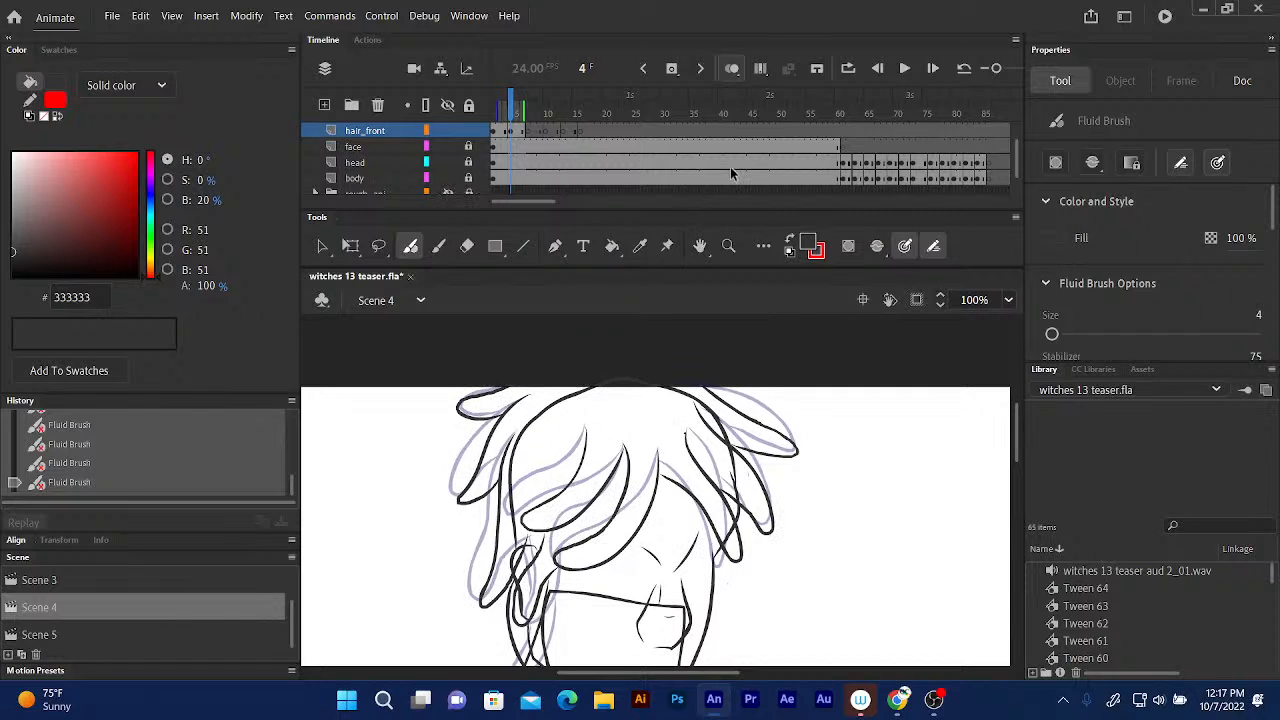
# Compare the inked hair with the earlier drawing on frame 2, and go to frame 7 of the hair_front layer with nothing selected.
pyautogui.click(510, 112)
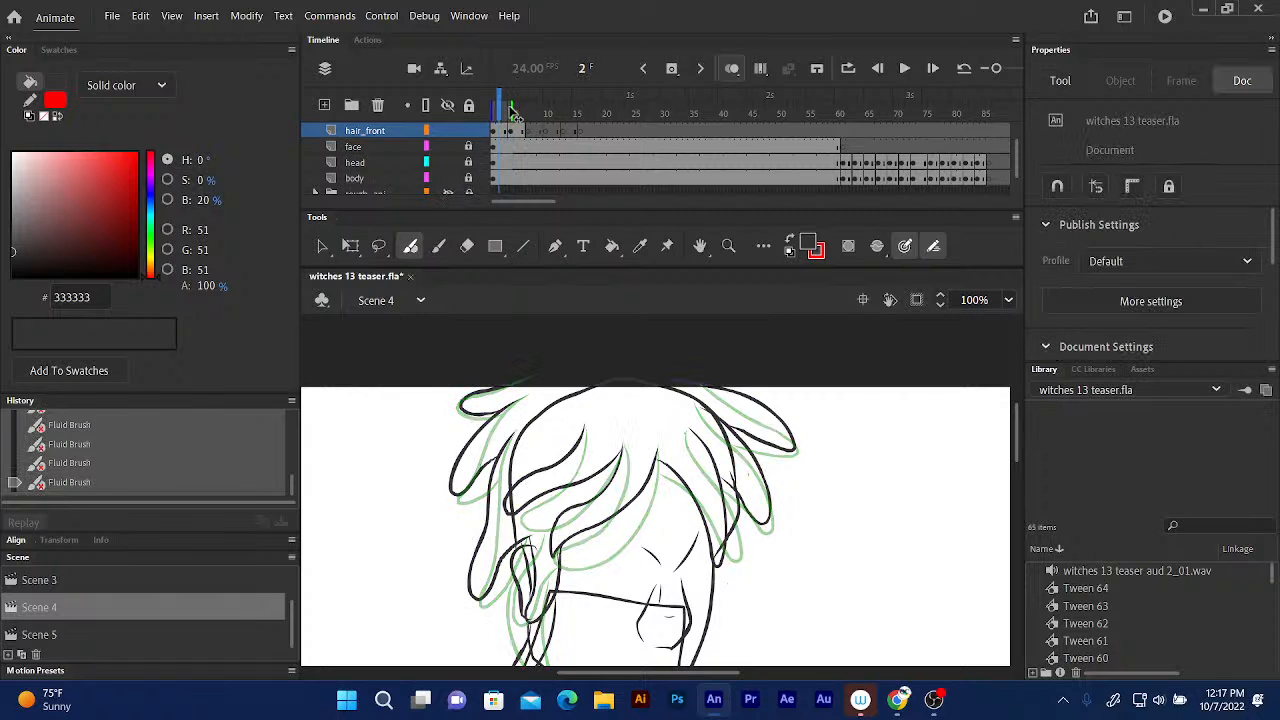
pyautogui.click(514, 112)
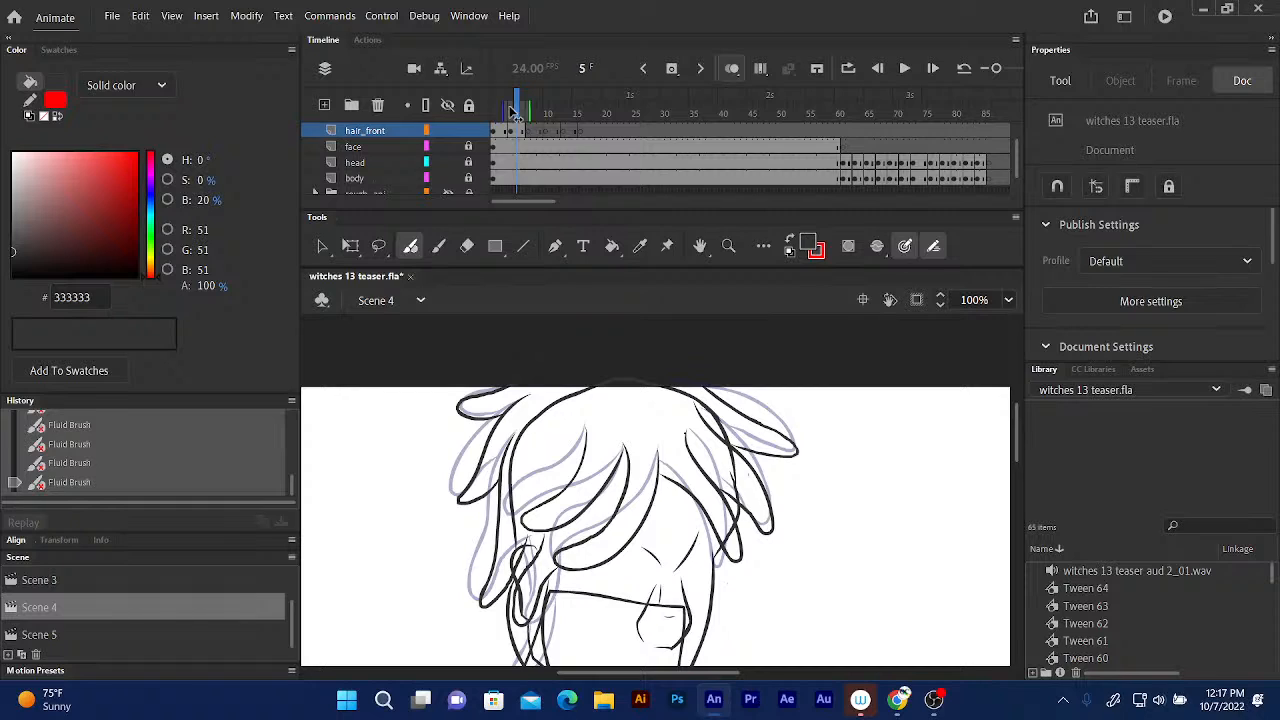
pyautogui.press('.')
pyautogui.press('.')
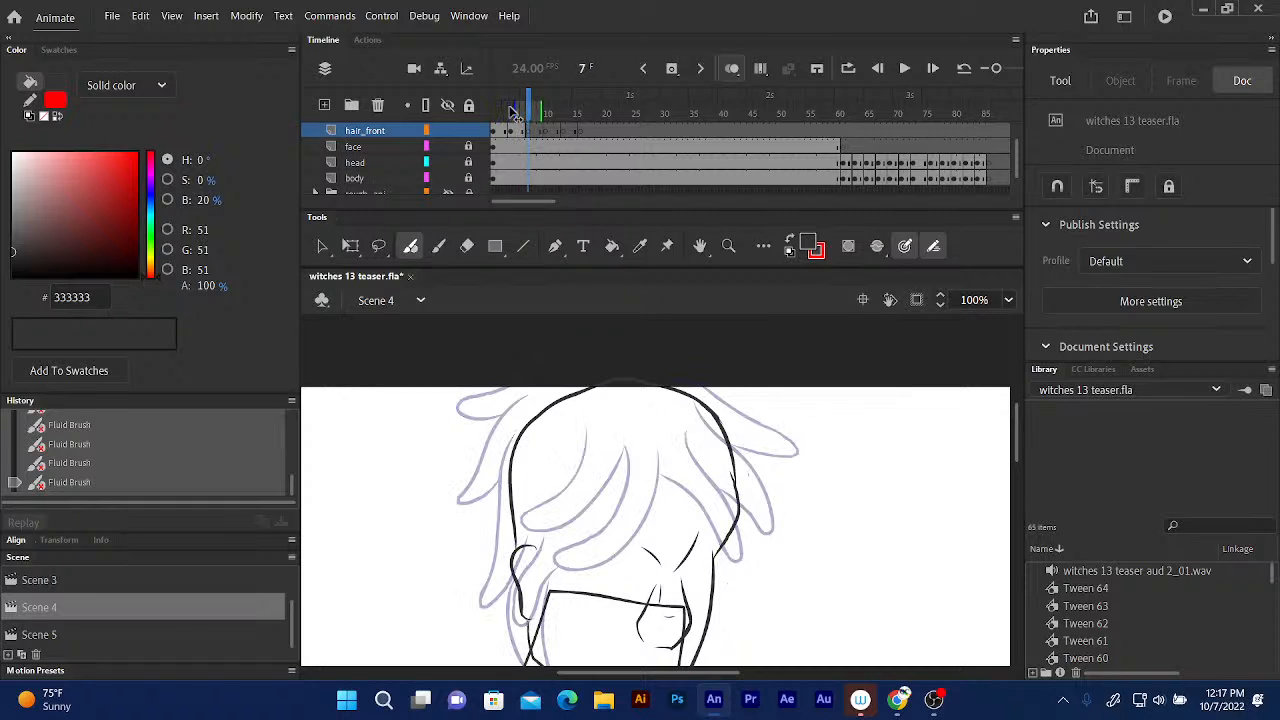
pyautogui.hotkey('ctrl', 'shift', 'a')
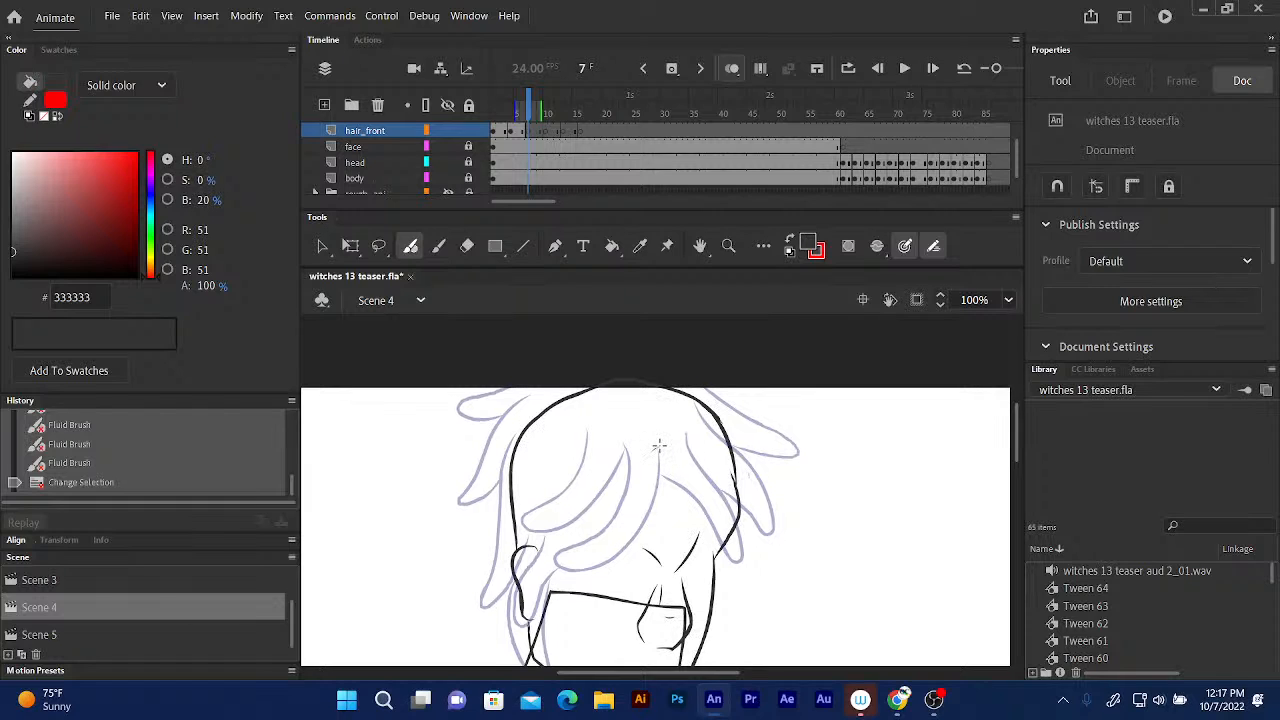
# Ink the central fringe lock curving down over the forehead on frame 7, undoing the first attempt and redrawing it.
pyautogui.moveTo(656, 449)
pyautogui.mouseDown()
pyautogui.moveTo(634, 470)
pyautogui.moveTo(611, 559)
pyautogui.moveTo(582, 569)
pyautogui.moveTo(576, 548)
pyautogui.moveTo(606, 523)
pyautogui.moveTo(610, 447)
pyautogui.moveTo(659, 442)
pyautogui.mouseUp()
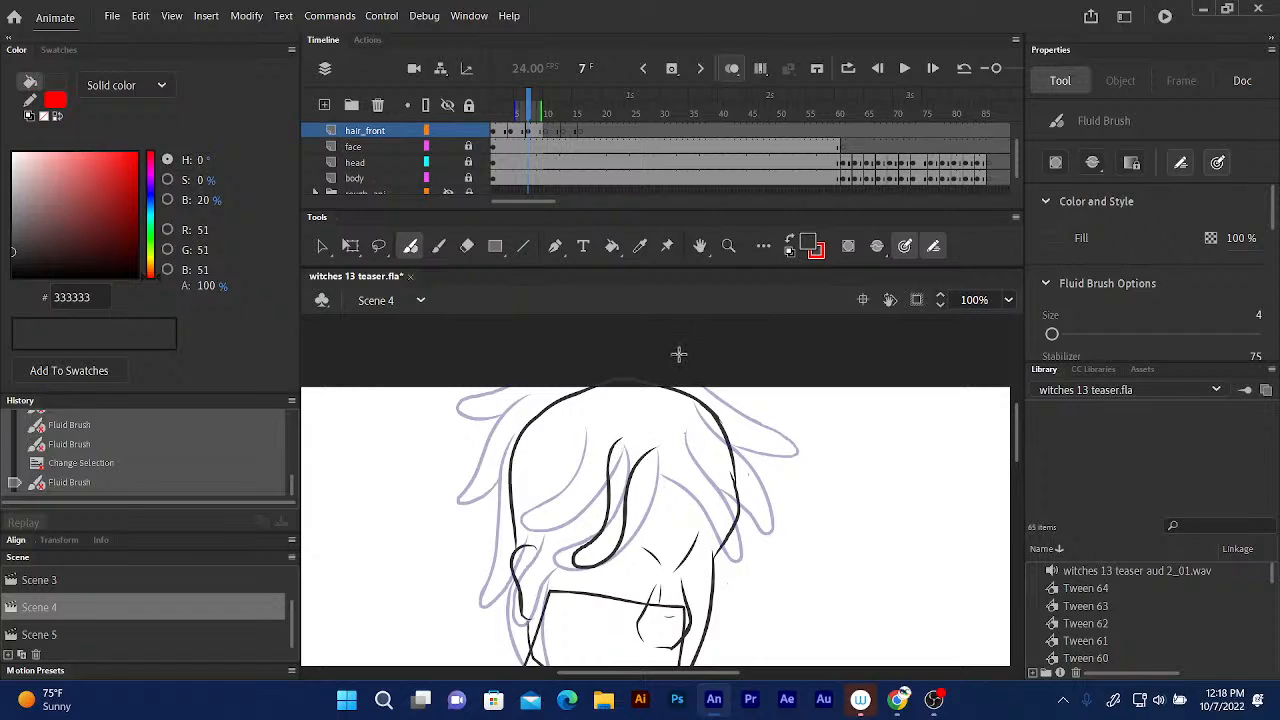
pyautogui.hotkey('ctrl', 'z')
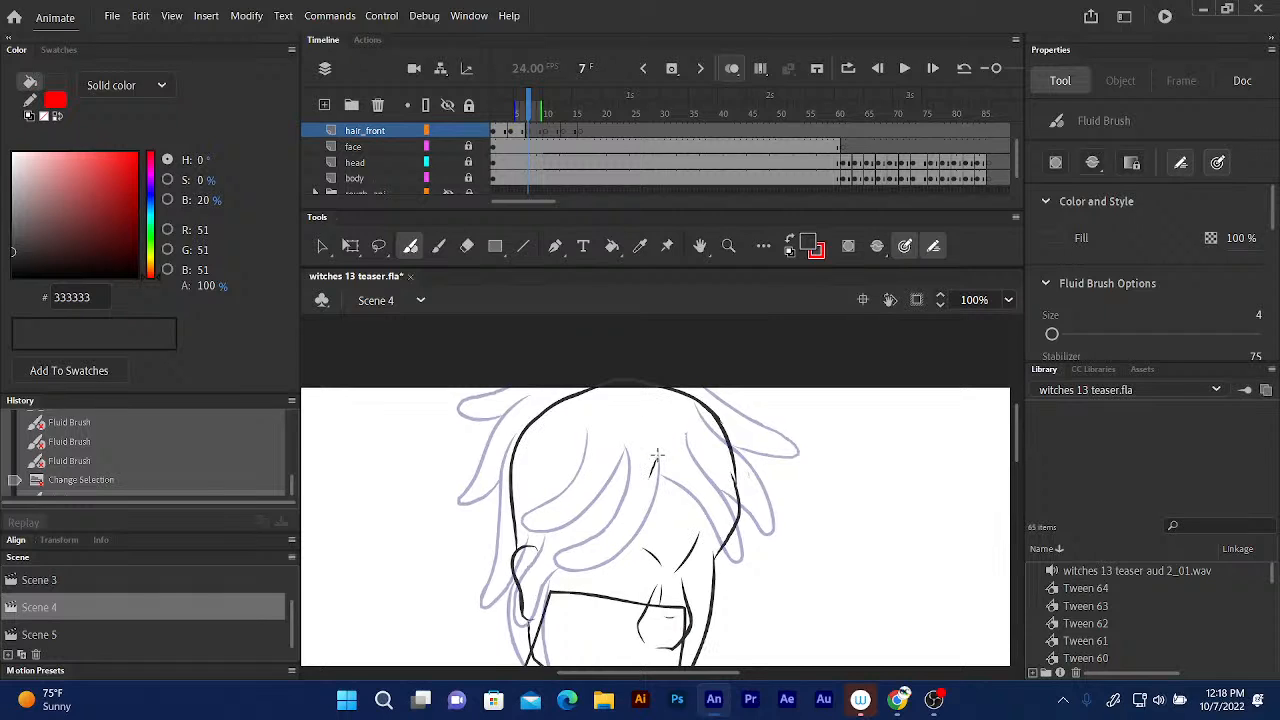
pyautogui.moveTo(657, 455)
pyautogui.mouseDown()
pyautogui.moveTo(628, 548)
pyautogui.moveTo(570, 572)
pyautogui.moveTo(612, 526)
pyautogui.moveTo(624, 460)
pyautogui.moveTo(620, 505)
pyautogui.mouseUp()
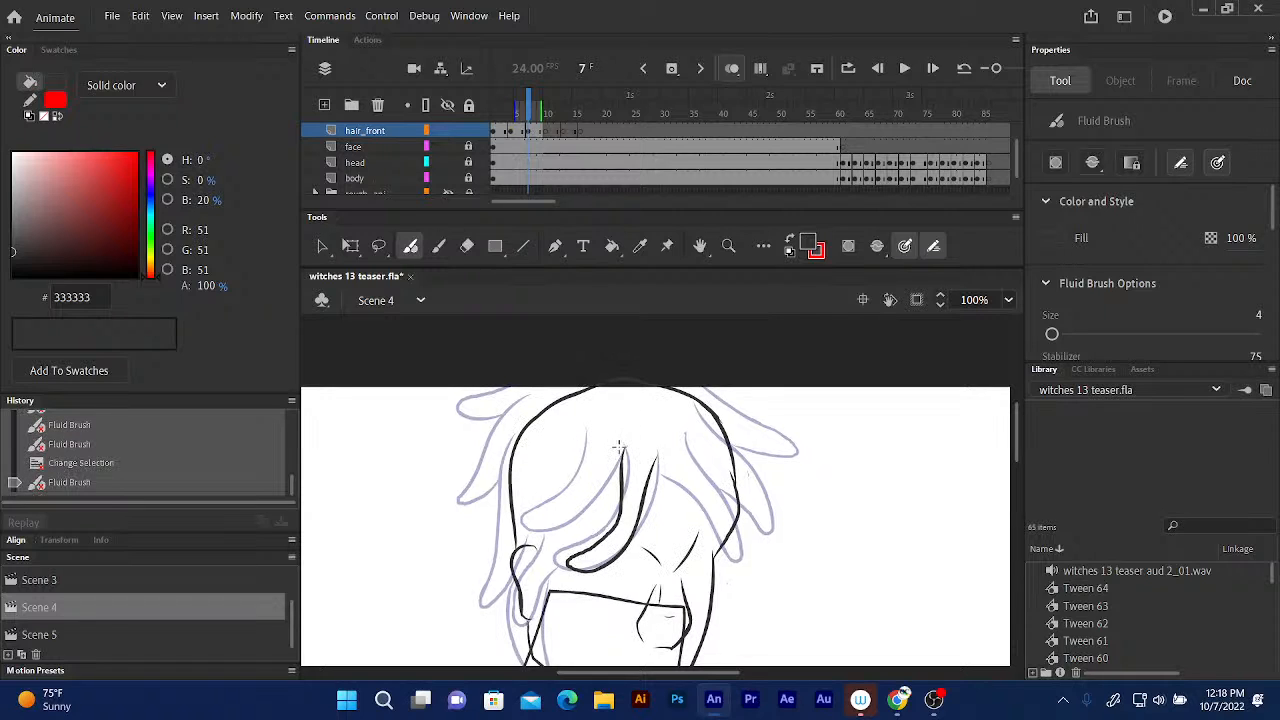
# Ink the second fringe lock toward the near ear on frame 7, undoing the first stroke and drawing it steeper.
pyautogui.moveTo(622, 452); pyautogui.dragTo(562, 526)
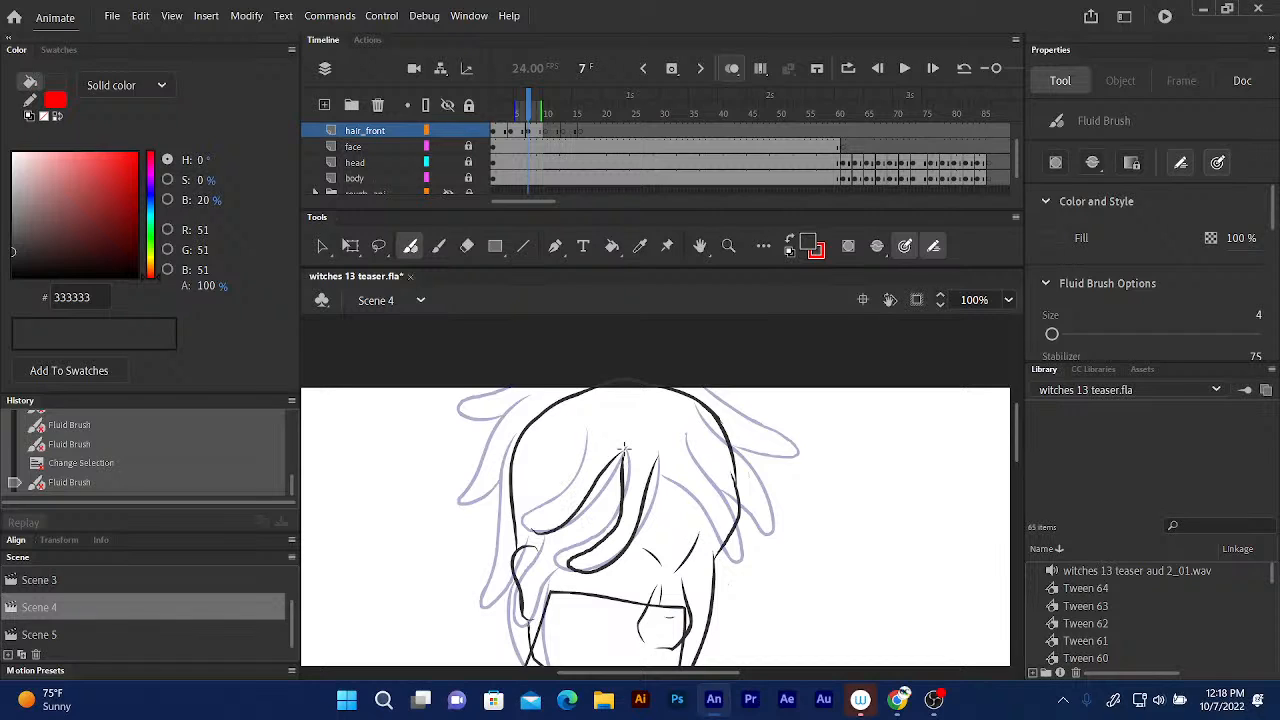
pyautogui.moveTo(624, 449); pyautogui.dragTo(625, 447)
pyautogui.hotkey('ctrl', 'z')
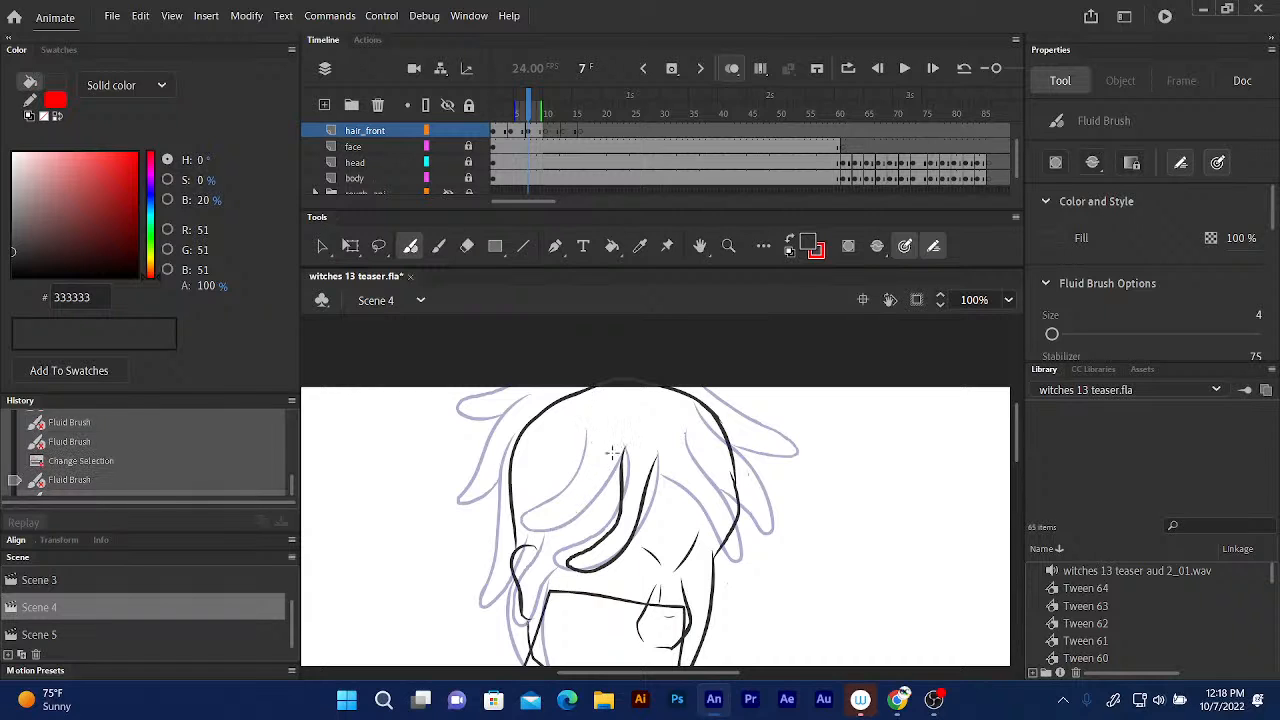
pyautogui.moveTo(622, 449); pyautogui.dragTo(594, 512)
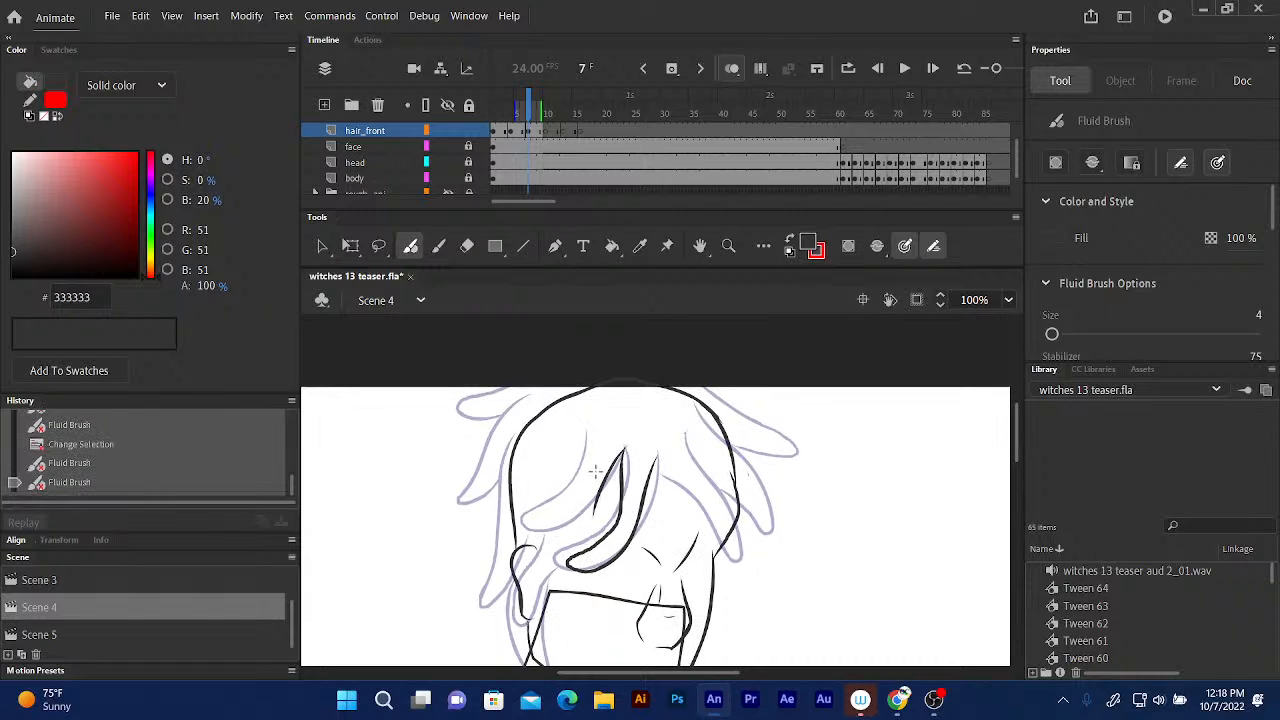
pyautogui.moveTo(582, 440)
pyautogui.mouseDown()
pyautogui.moveTo(562, 506)
pyautogui.moveTo(528, 538)
pyautogui.moveTo(576, 536)
pyautogui.moveTo(603, 477)
pyautogui.mouseUp()
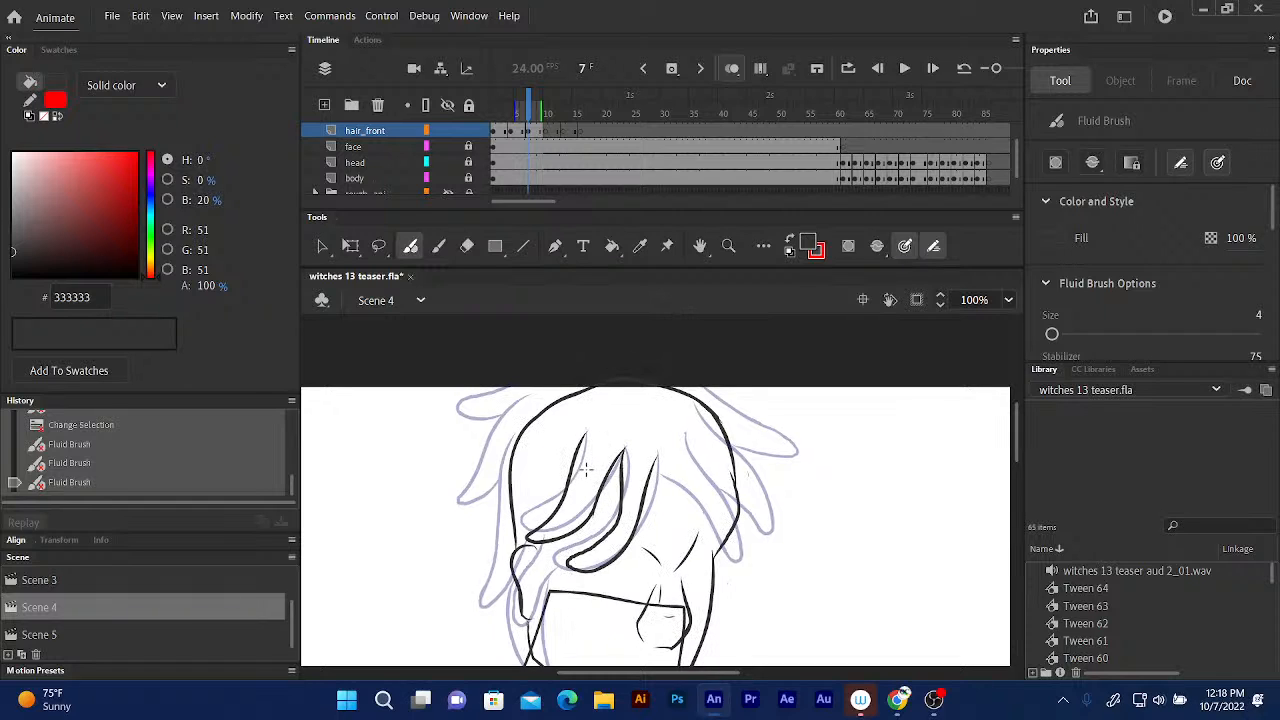
# Ink the narrow lock hanging over the near ear on frame 7, using the onion-skinned hair as reference.
pyautogui.scroll(-3, 583, 469)
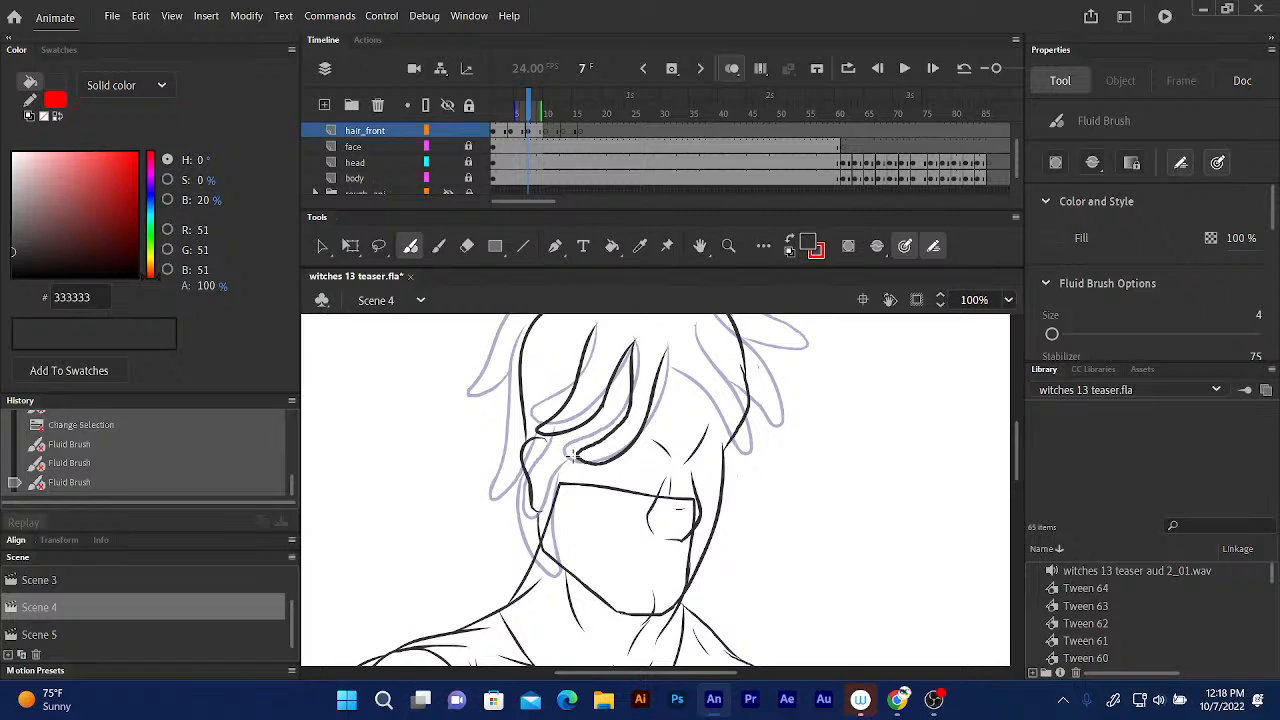
pyautogui.moveTo(575, 453); pyautogui.dragTo(530, 522)
pyautogui.moveTo(576, 452)
pyautogui.mouseDown()
pyautogui.moveTo(560, 434)
pyautogui.moveTo(586, 368)
pyautogui.mouseUp()
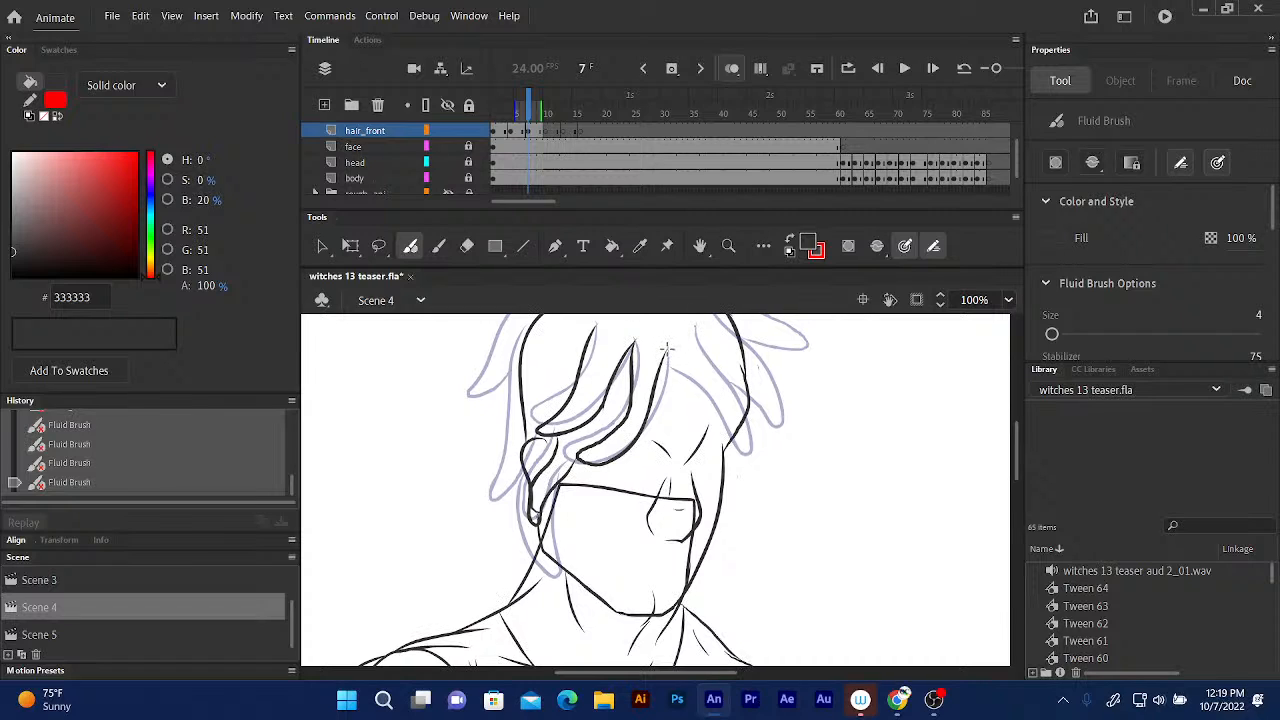
# Ink the two far-side locks past the temple on frame 7, swung slightly outward from the onion-skinned hair.
pyautogui.moveTo(667, 350); pyautogui.dragTo(746, 460)
pyautogui.moveTo(754, 464)
pyautogui.mouseDown()
pyautogui.moveTo(755, 420)
pyautogui.moveTo(693, 328)
pyautogui.moveTo(680, 385)
pyautogui.moveTo(640, 426)
pyautogui.mouseUp()
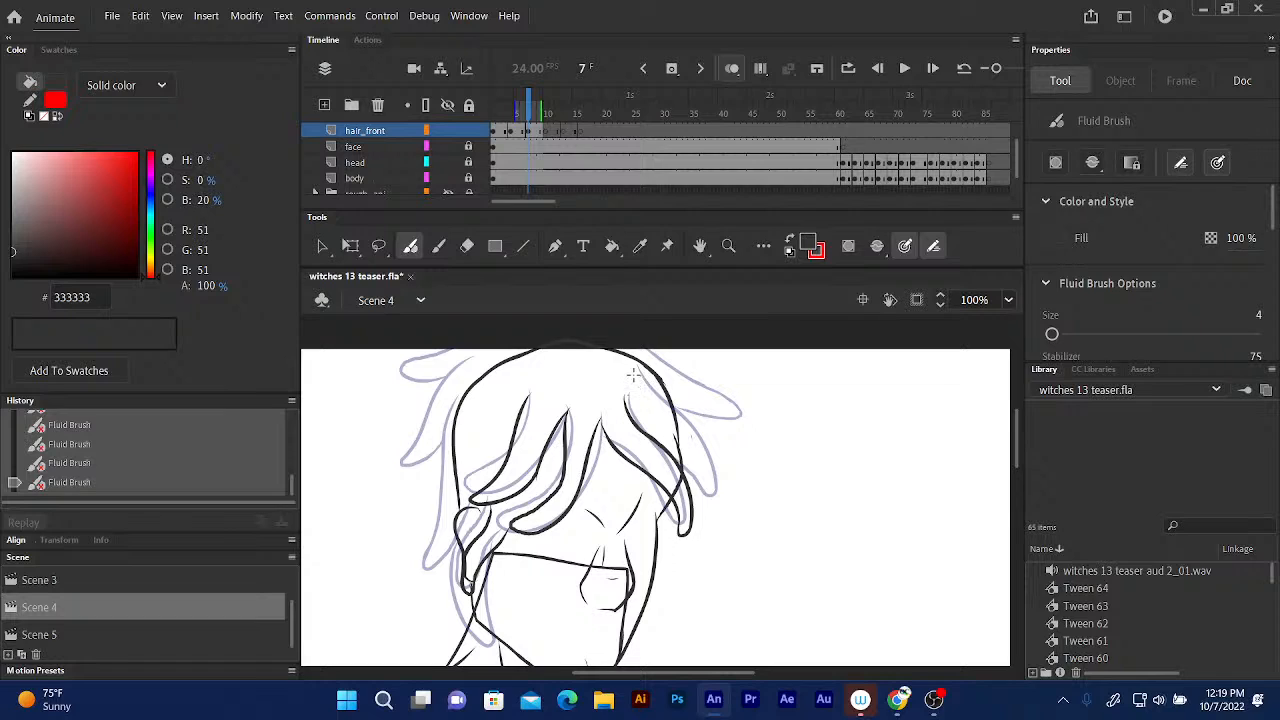
pyautogui.moveTo(650, 380)
pyautogui.mouseDown()
pyautogui.moveTo(735, 494)
pyautogui.moveTo(632, 374)
pyautogui.moveTo(636, 362)
pyautogui.mouseUp()
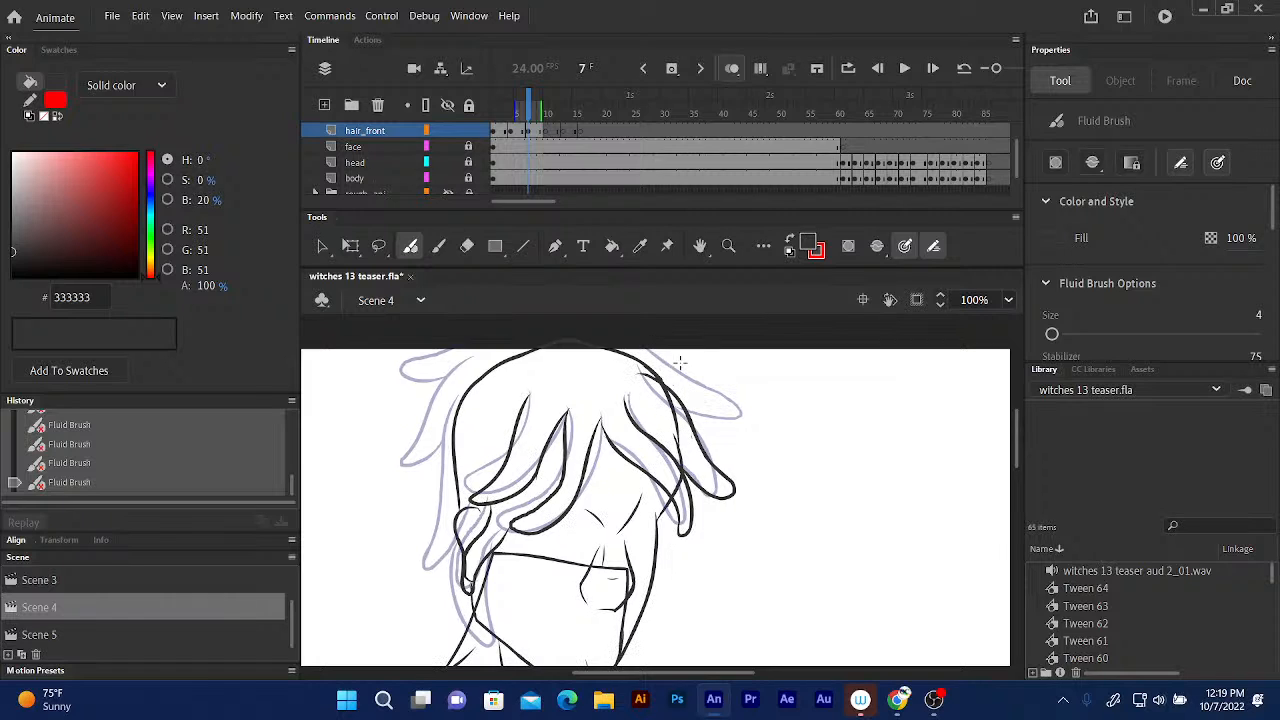
# Ink the remaining hair locks on both sides of the head and below the ear on frame 7 of hair_front.
pyautogui.moveTo(628, 347)
pyautogui.mouseDown()
pyautogui.moveTo(690, 364)
pyautogui.moveTo(738, 408)
pyautogui.moveTo(710, 410)
pyautogui.moveTo(677, 386)
pyautogui.mouseUp()
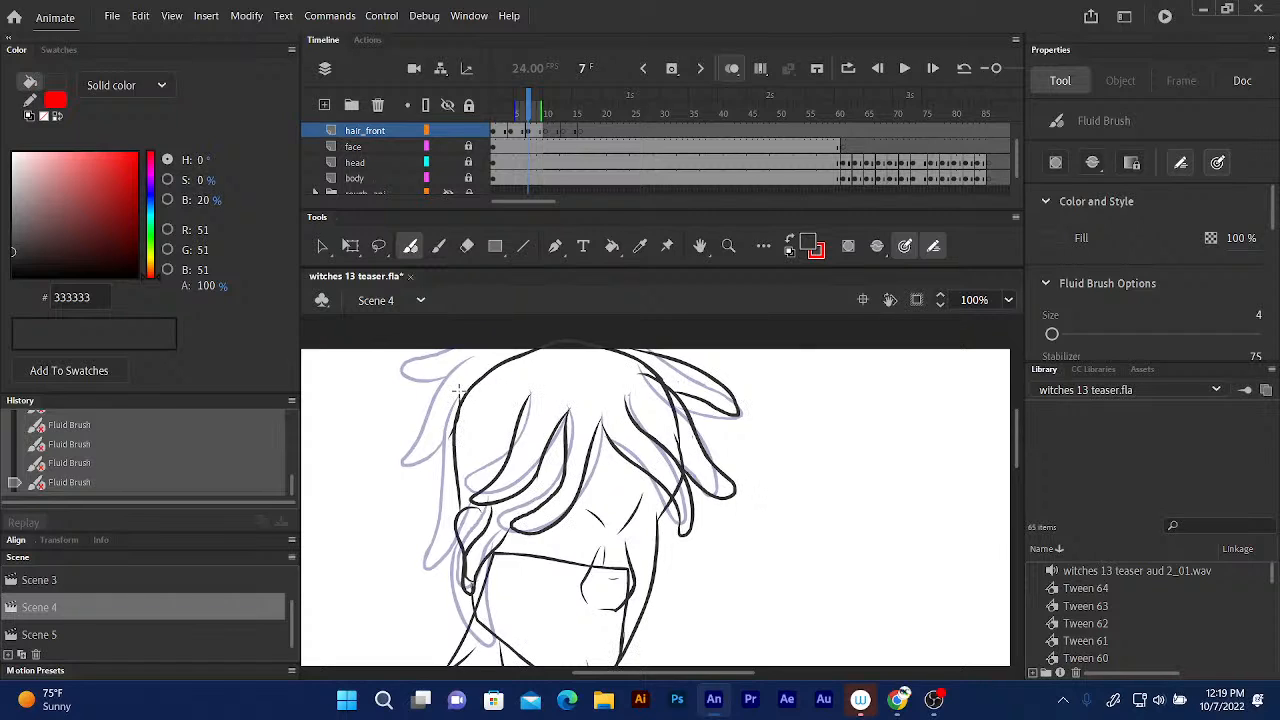
pyautogui.moveTo(456, 422)
pyautogui.mouseDown()
pyautogui.moveTo(432, 566)
pyautogui.moveTo(455, 548)
pyautogui.moveTo(458, 505)
pyautogui.mouseUp()
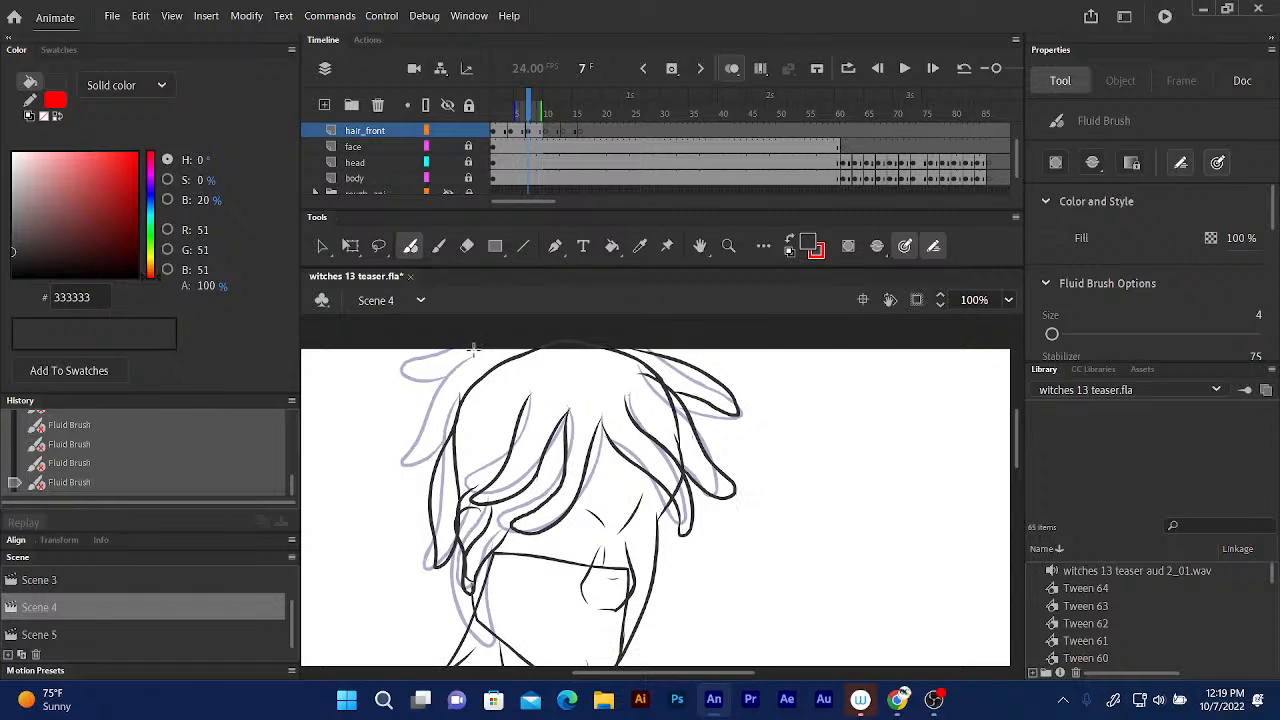
pyautogui.moveTo(468, 360)
pyautogui.mouseDown()
pyautogui.moveTo(422, 418)
pyautogui.moveTo(409, 470)
pyautogui.moveTo(452, 423)
pyautogui.mouseUp()
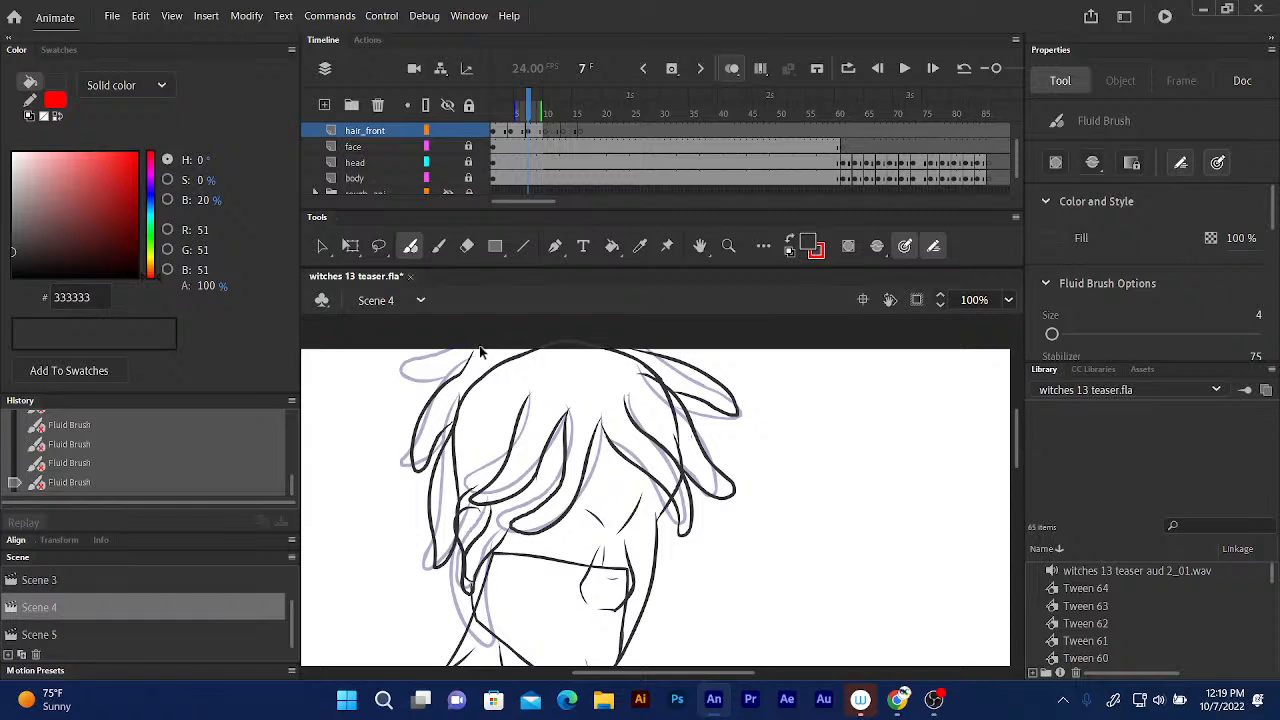
pyautogui.hotkey('ctrl', 'z')
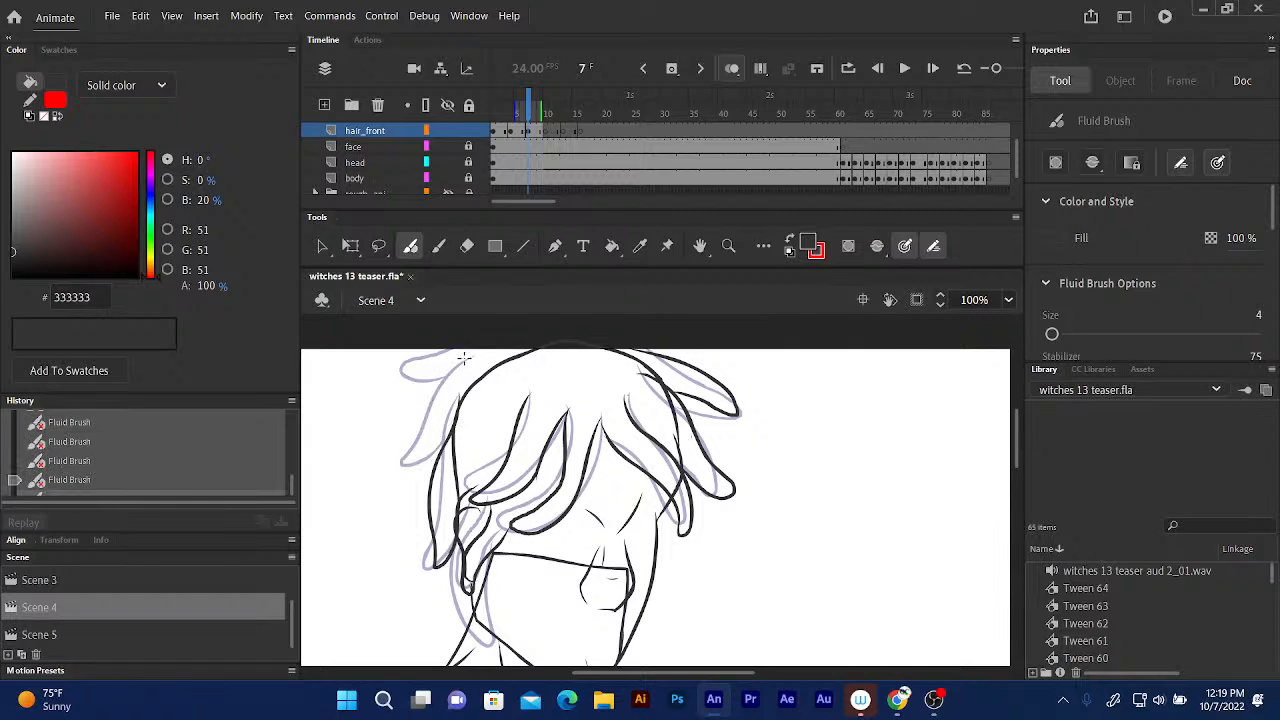
pyautogui.moveTo(462, 360)
pyautogui.mouseDown()
pyautogui.moveTo(428, 404)
pyautogui.moveTo(420, 474)
pyautogui.moveTo(466, 356)
pyautogui.mouseUp()
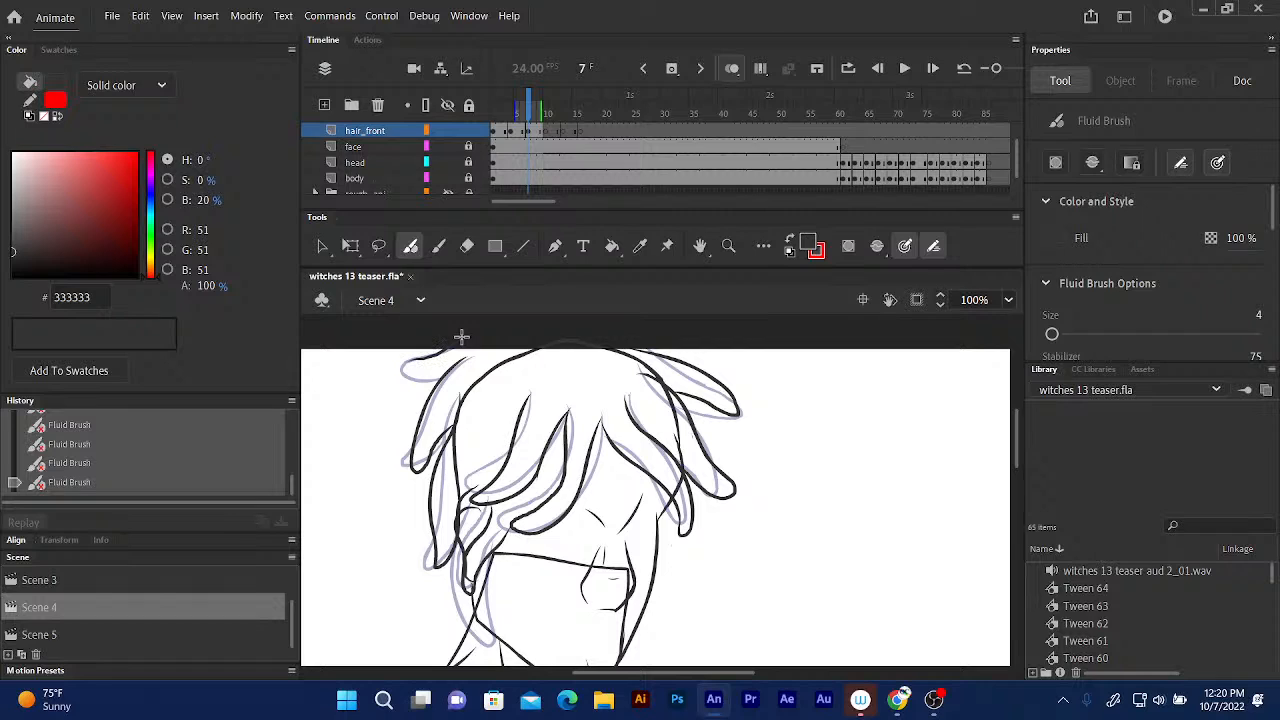
pyautogui.moveTo(461, 336)
pyautogui.mouseDown()
pyautogui.moveTo(400, 362)
pyautogui.moveTo(415, 382)
pyautogui.moveTo(463, 358)
pyautogui.mouseUp()
pyautogui.moveTo(444, 566)
pyautogui.mouseDown()
pyautogui.moveTo(450, 608)
pyautogui.moveTo(481, 627)
pyautogui.moveTo(477, 566)
pyautogui.moveTo(446, 552)
pyautogui.mouseUp()
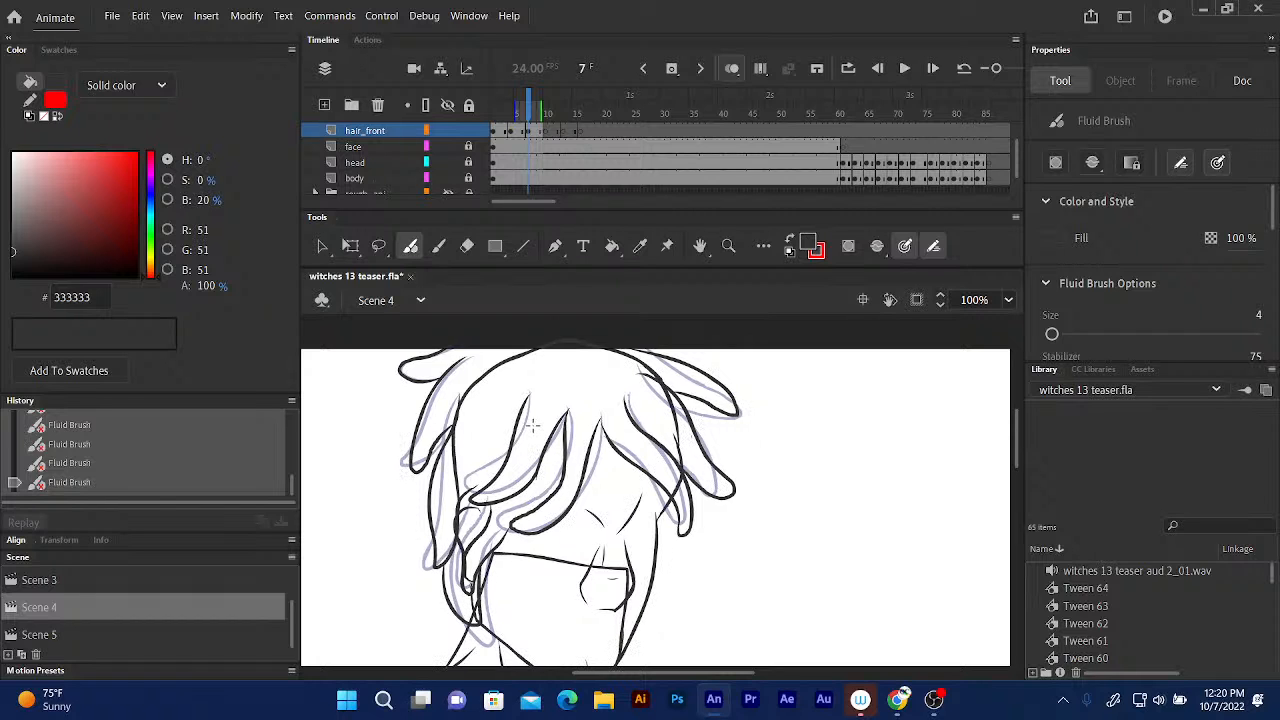
# Step through the hair_front frames from the start to frame 10 to check the hair motion.
pyautogui.scroll(-1, 458, 407)
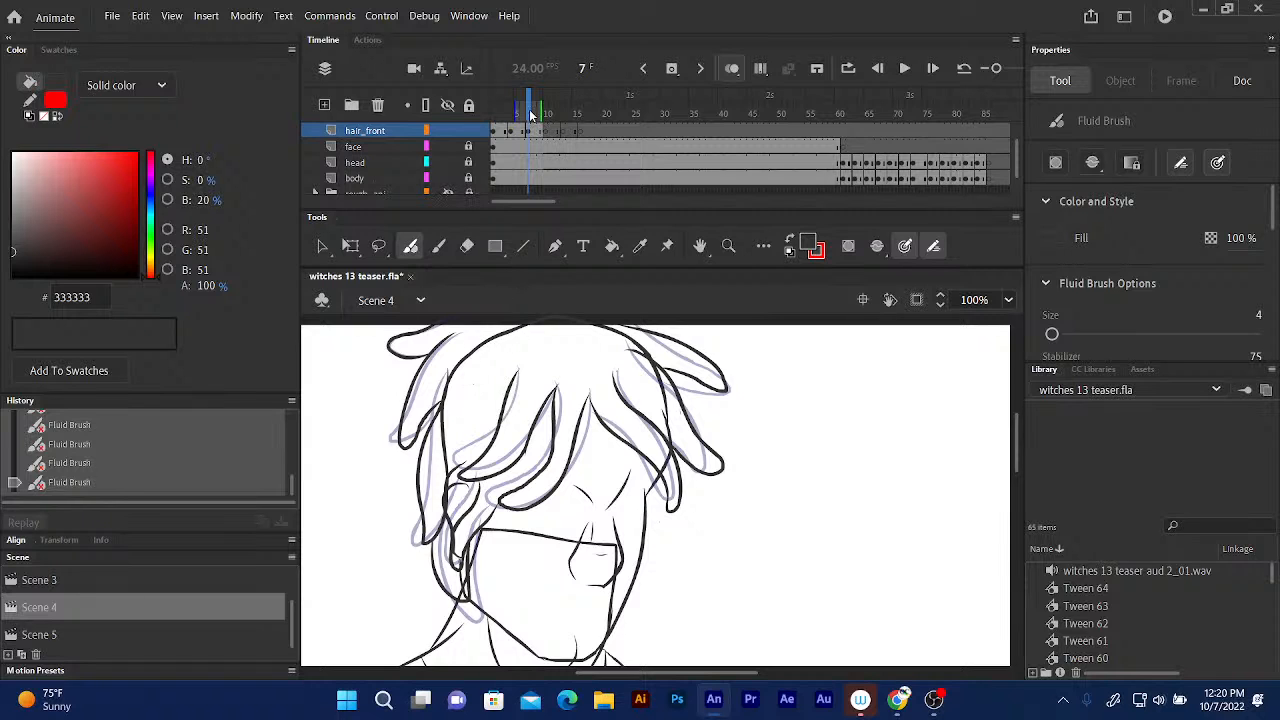
pyautogui.moveTo(528, 112); pyautogui.dragTo(500, 112)
pyautogui.press('.')
pyautogui.press('.')
pyautogui.press('.')
pyautogui.press('.')
pyautogui.press('.')
pyautogui.press('.')
pyautogui.press('.')
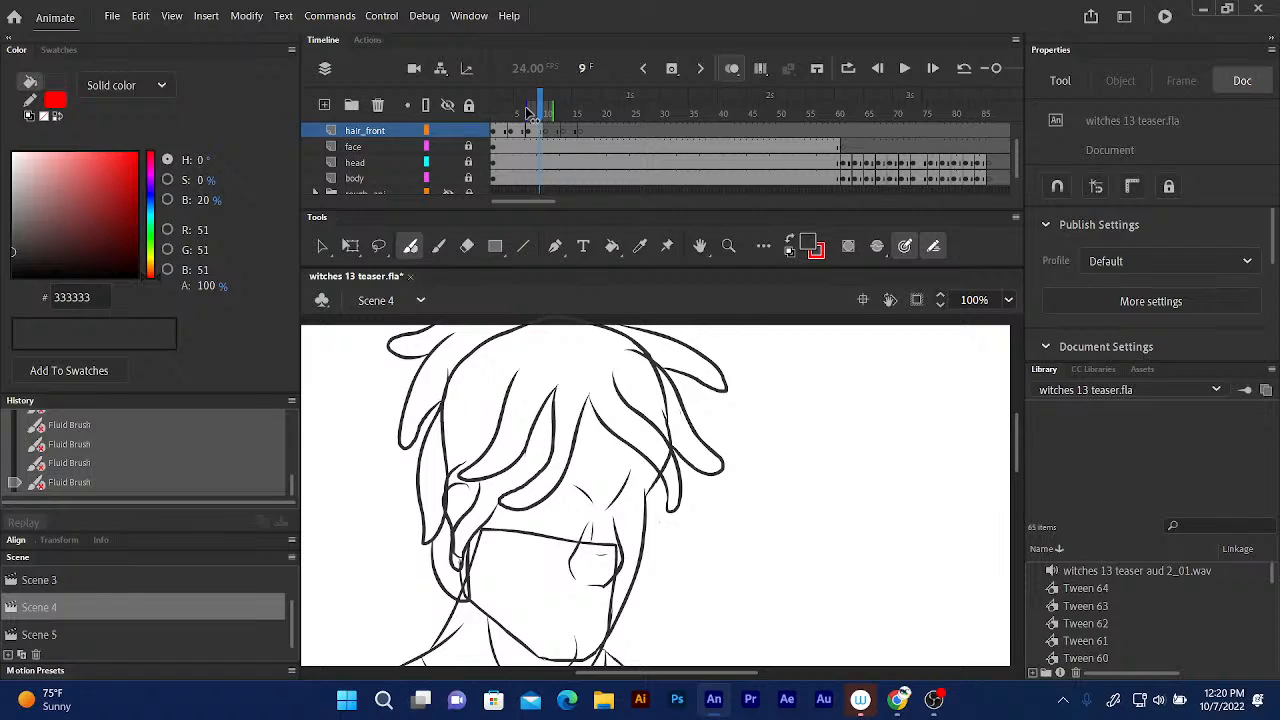
pyautogui.press('.')
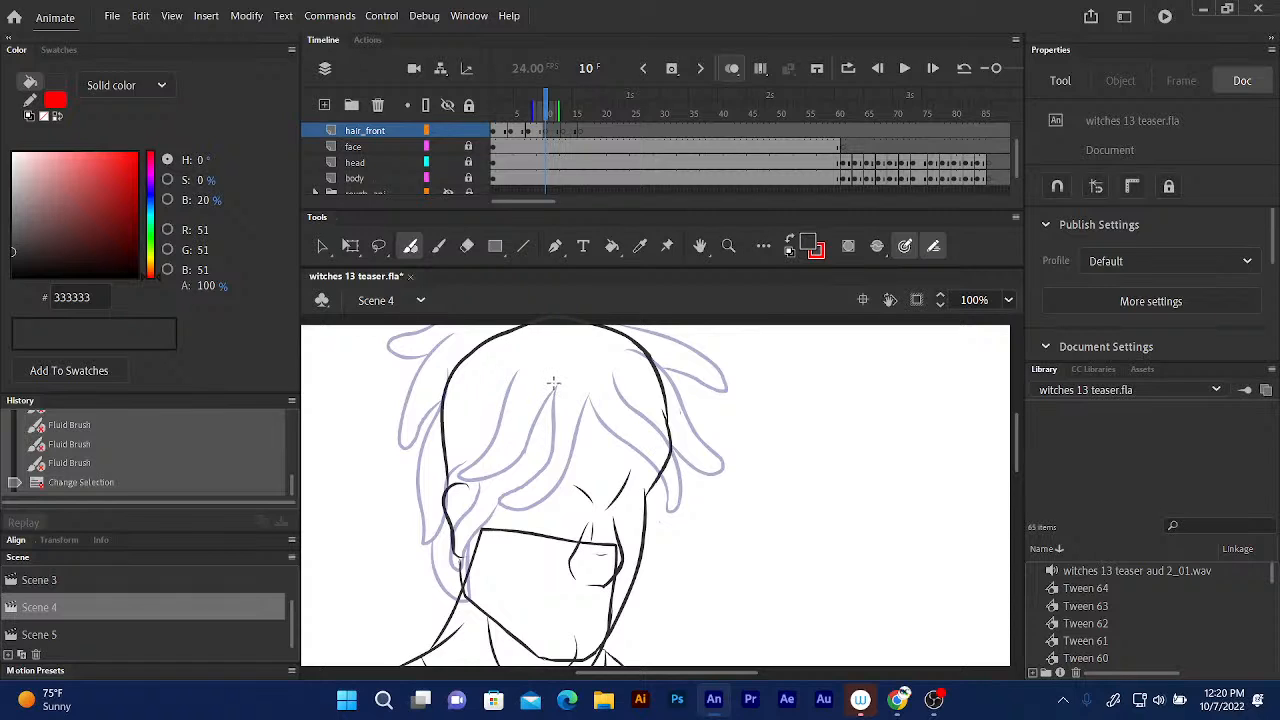
# Ink the forehead locks and the right-side locks on frame 10 of hair_front with the Fluid Brush, following the onion skin.
pyautogui.moveTo(540, 403)
pyautogui.mouseDown()
pyautogui.moveTo(510, 462)
pyautogui.moveTo(506, 500)
pyautogui.moveTo(524, 512)
pyautogui.moveTo(534, 467)
pyautogui.moveTo(590, 396)
pyautogui.mouseUp()
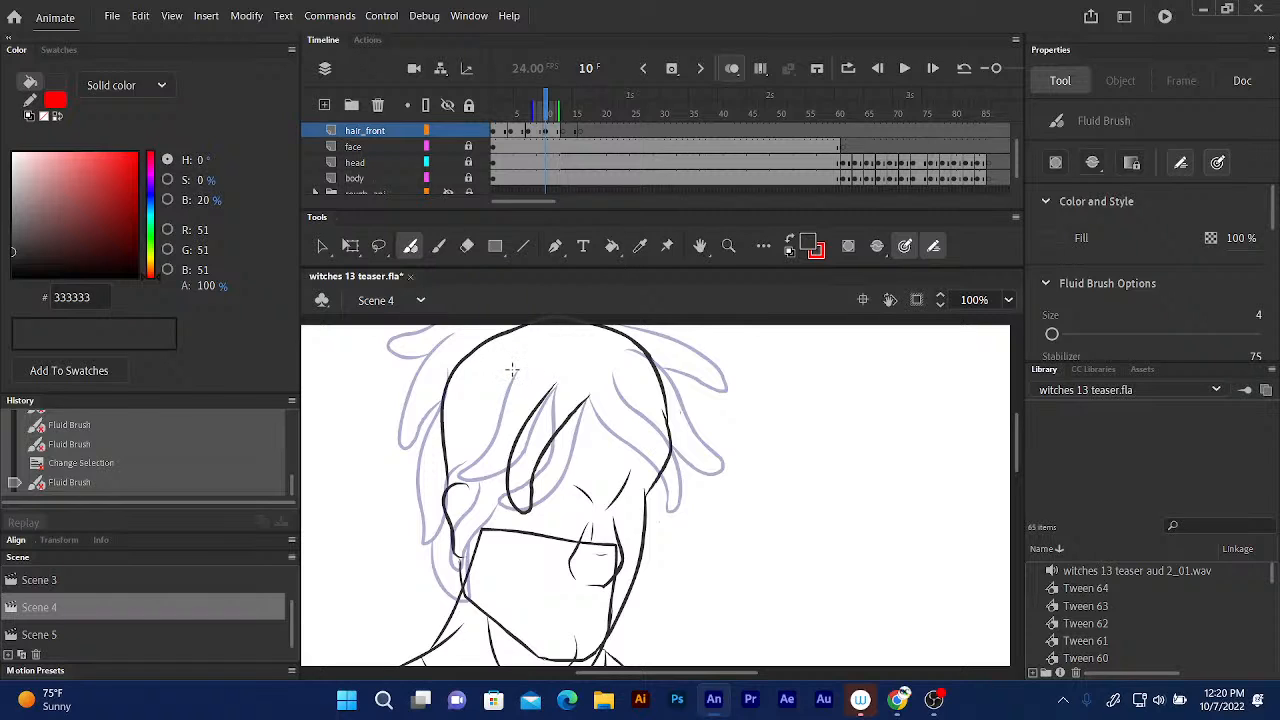
pyautogui.moveTo(513, 369)
pyautogui.mouseDown()
pyautogui.moveTo(468, 428)
pyautogui.moveTo(466, 480)
pyautogui.moveTo(484, 478)
pyautogui.moveTo(517, 368)
pyautogui.moveTo(505, 435)
pyautogui.mouseUp()
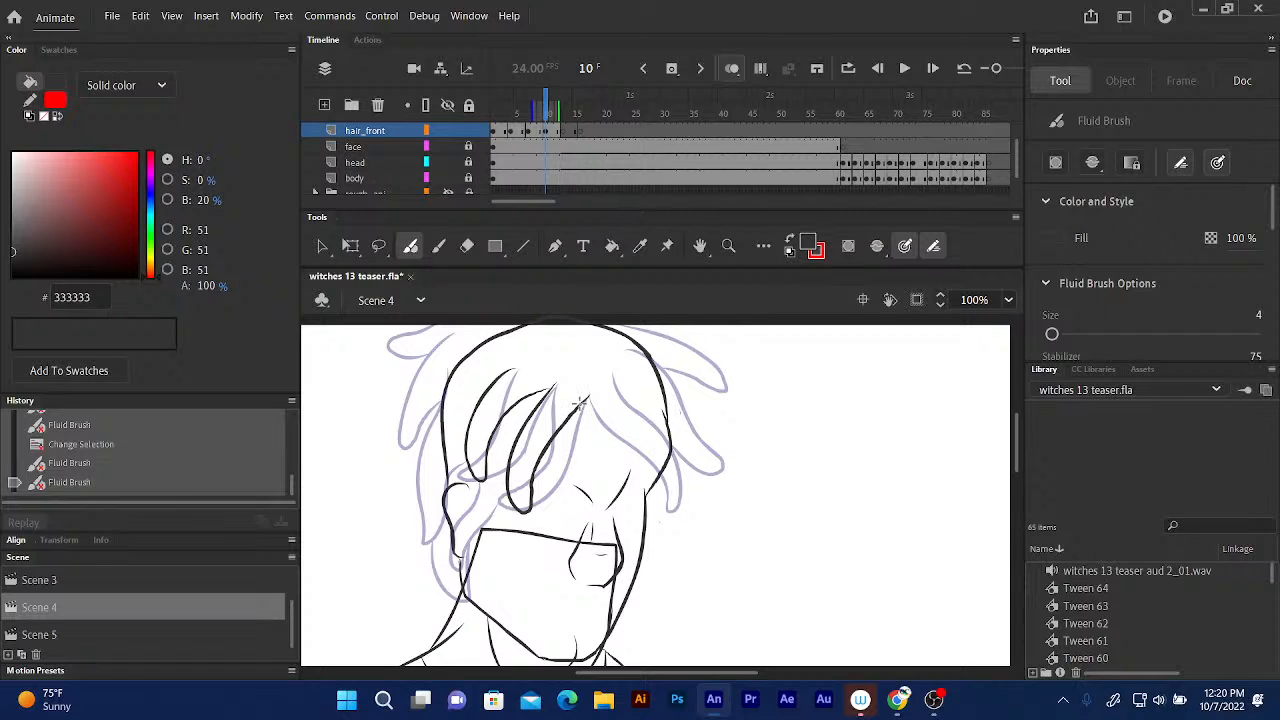
pyautogui.moveTo(585, 402)
pyautogui.mouseDown()
pyautogui.moveTo(645, 422)
pyautogui.moveTo(692, 517)
pyautogui.moveTo(690, 446)
pyautogui.moveTo(672, 414)
pyautogui.moveTo(642, 388)
pyautogui.moveTo(600, 377)
pyautogui.moveTo(587, 390)
pyautogui.mouseUp()
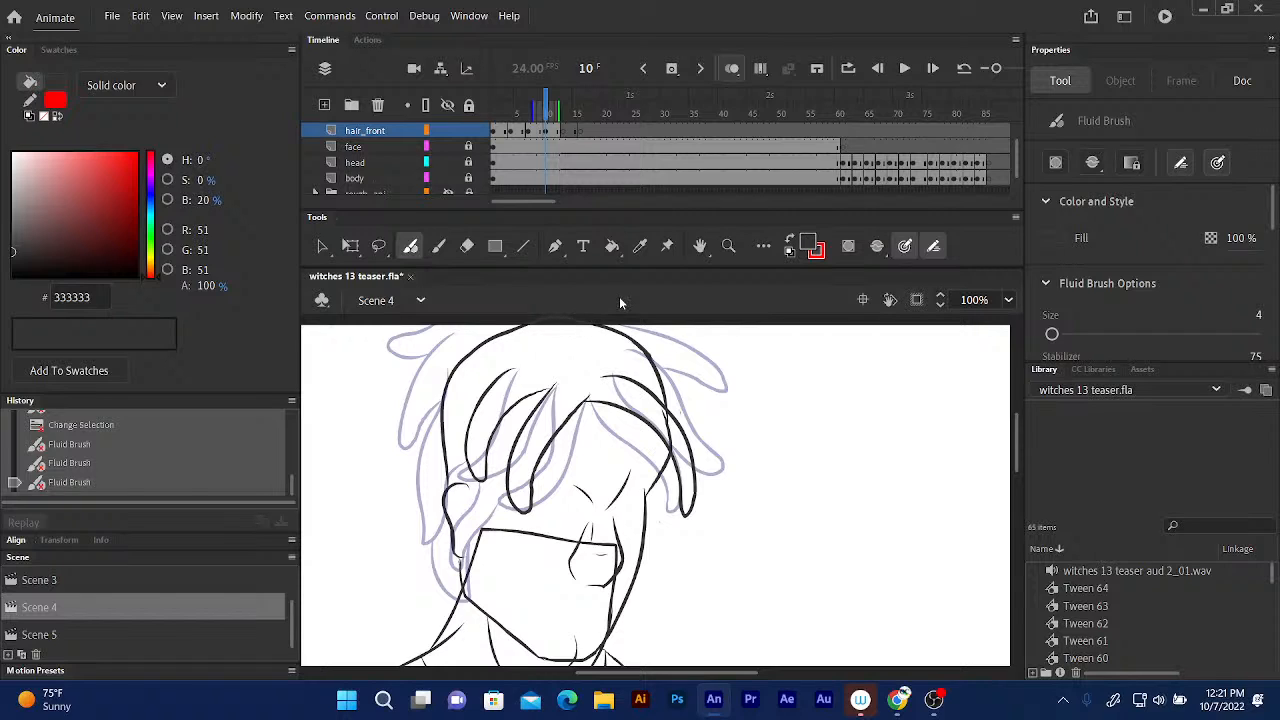
pyautogui.hotkey('ctrl', 'z')
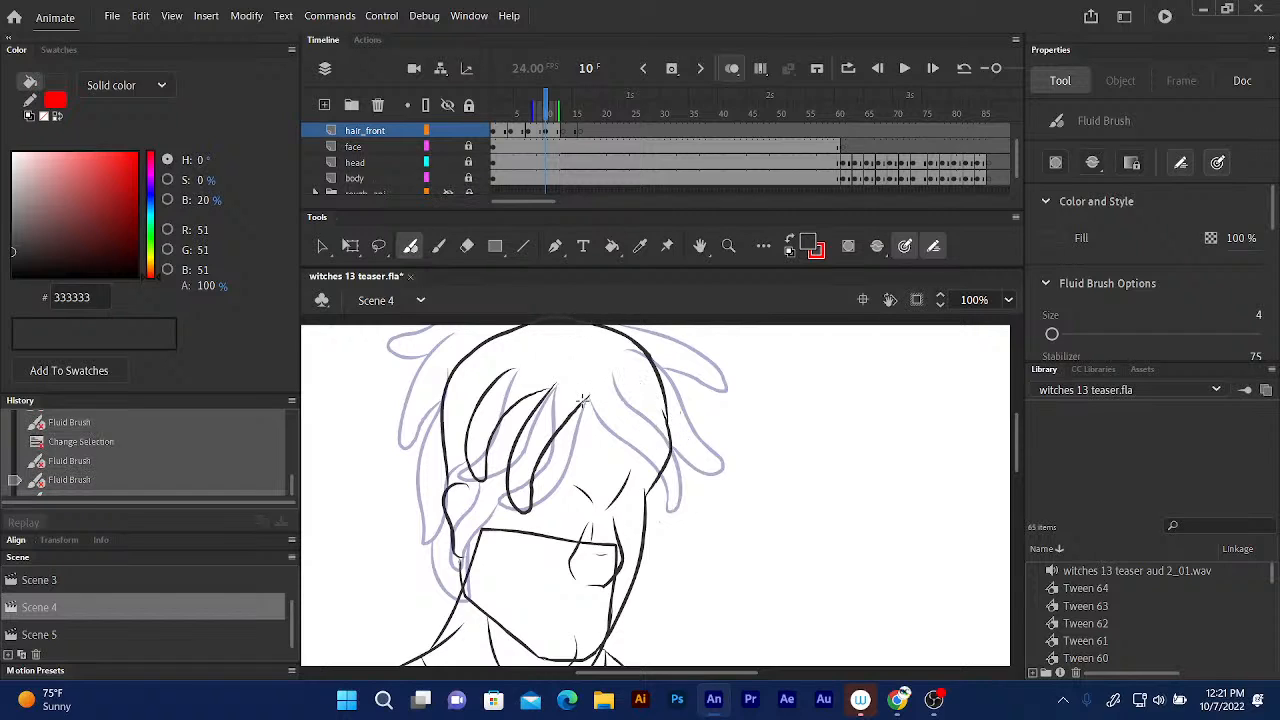
pyautogui.moveTo(578, 404)
pyautogui.mouseDown()
pyautogui.moveTo(616, 408)
pyautogui.moveTo(656, 438)
pyautogui.moveTo(684, 506)
pyautogui.moveTo(694, 462)
pyautogui.moveTo(646, 390)
pyautogui.moveTo(580, 402)
pyautogui.mouseUp()
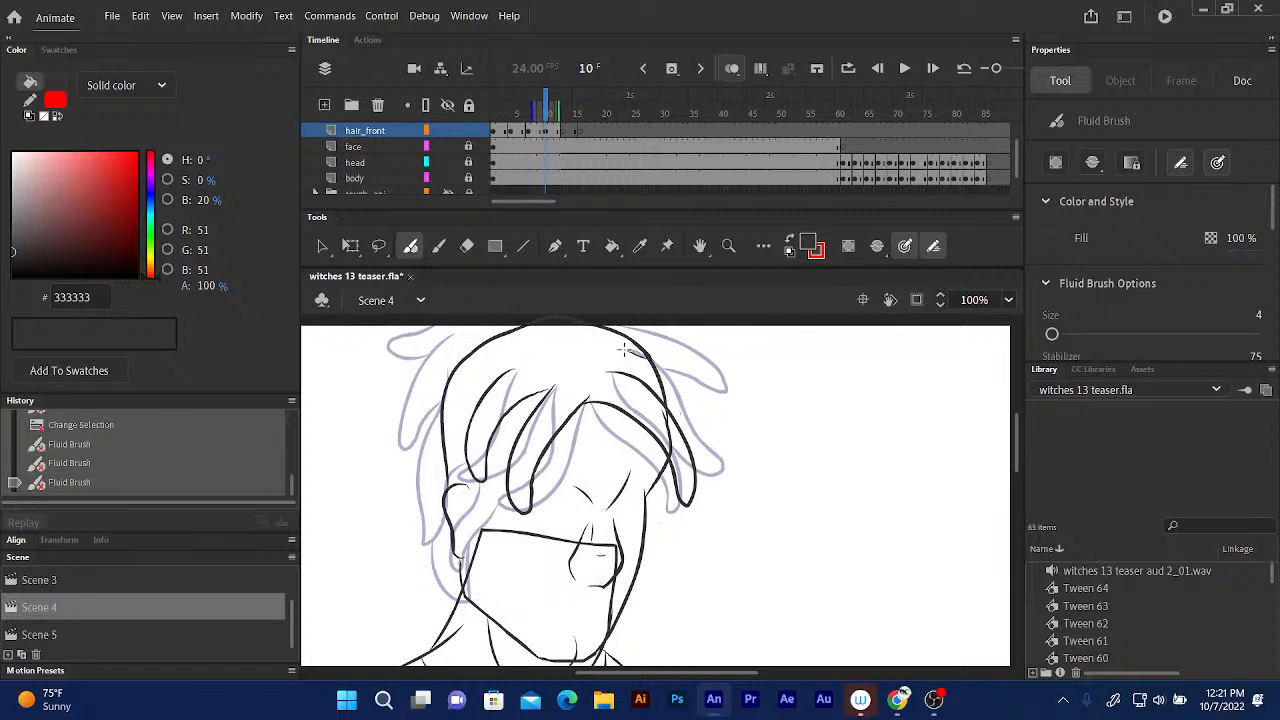
pyautogui.moveTo(624, 349)
pyautogui.mouseDown()
pyautogui.moveTo(704, 390)
pyautogui.moveTo(733, 462)
pyautogui.mouseUp()
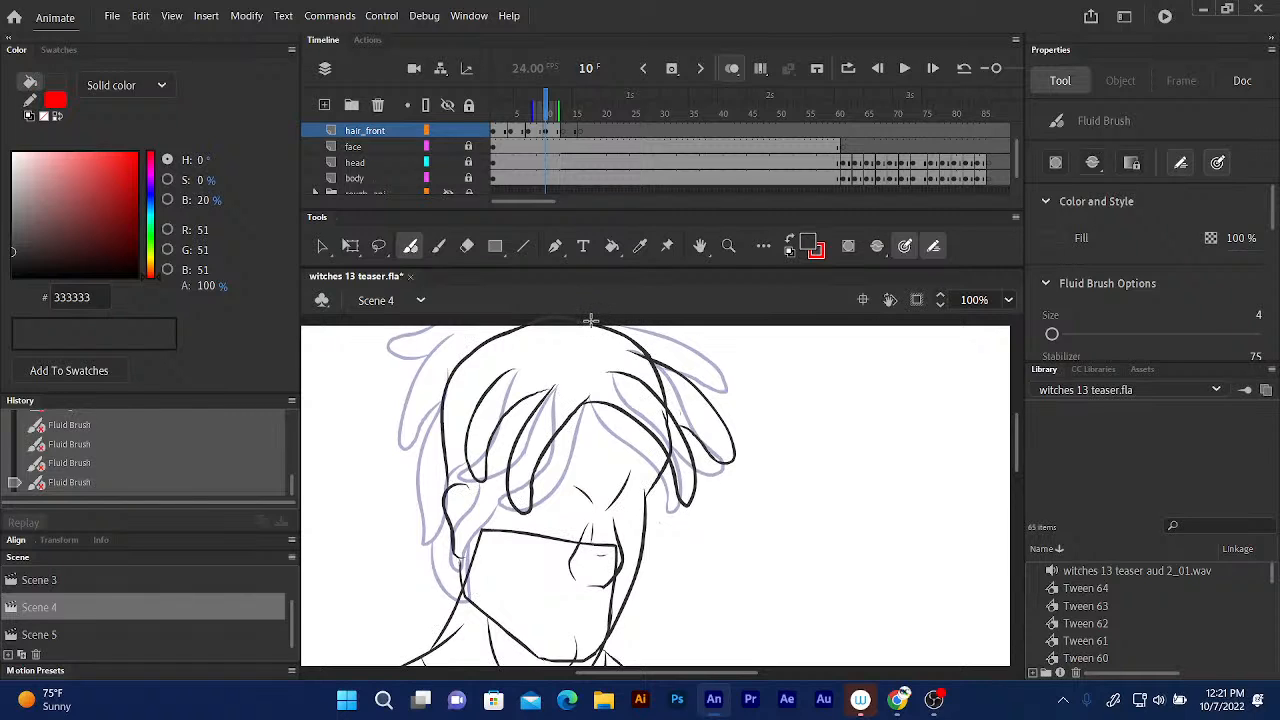
pyautogui.moveTo(591, 320)
pyautogui.mouseDown()
pyautogui.moveTo(688, 335)
pyautogui.moveTo(726, 368)
pyautogui.mouseUp()
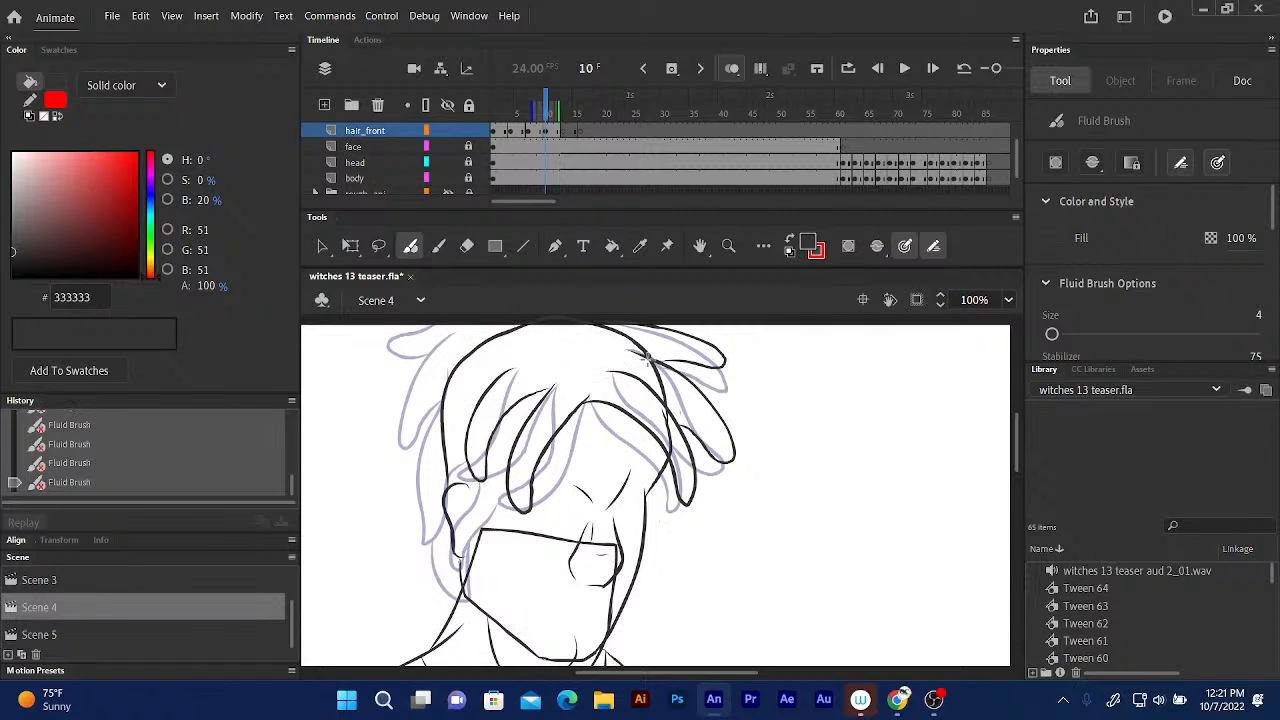
# Step back to frame 2 and forward to frame 10 to compare the new front locks with the earlier hair drawings.
pyautogui.moveTo(545, 113); pyautogui.dragTo(528, 113)
pyautogui.click(545, 113)
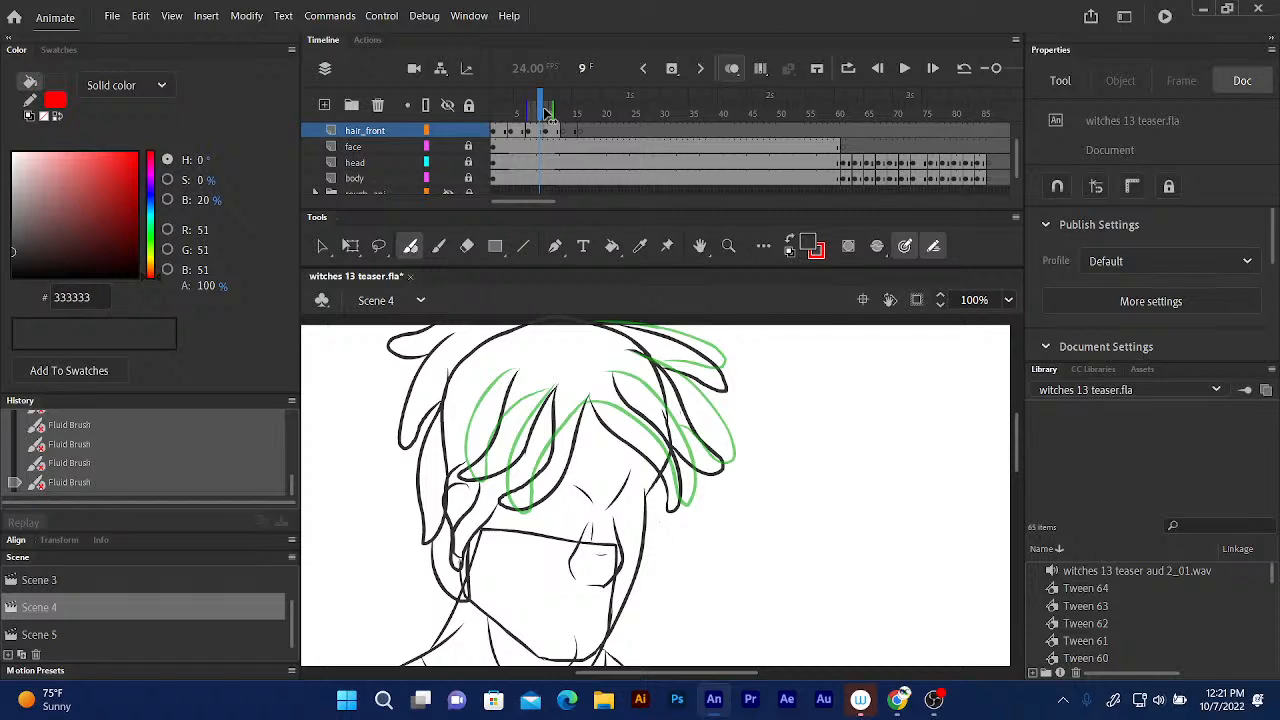
pyautogui.click(547, 113)
pyautogui.press(',')
pyautogui.press(',')
pyautogui.press(',')
pyautogui.press(',')
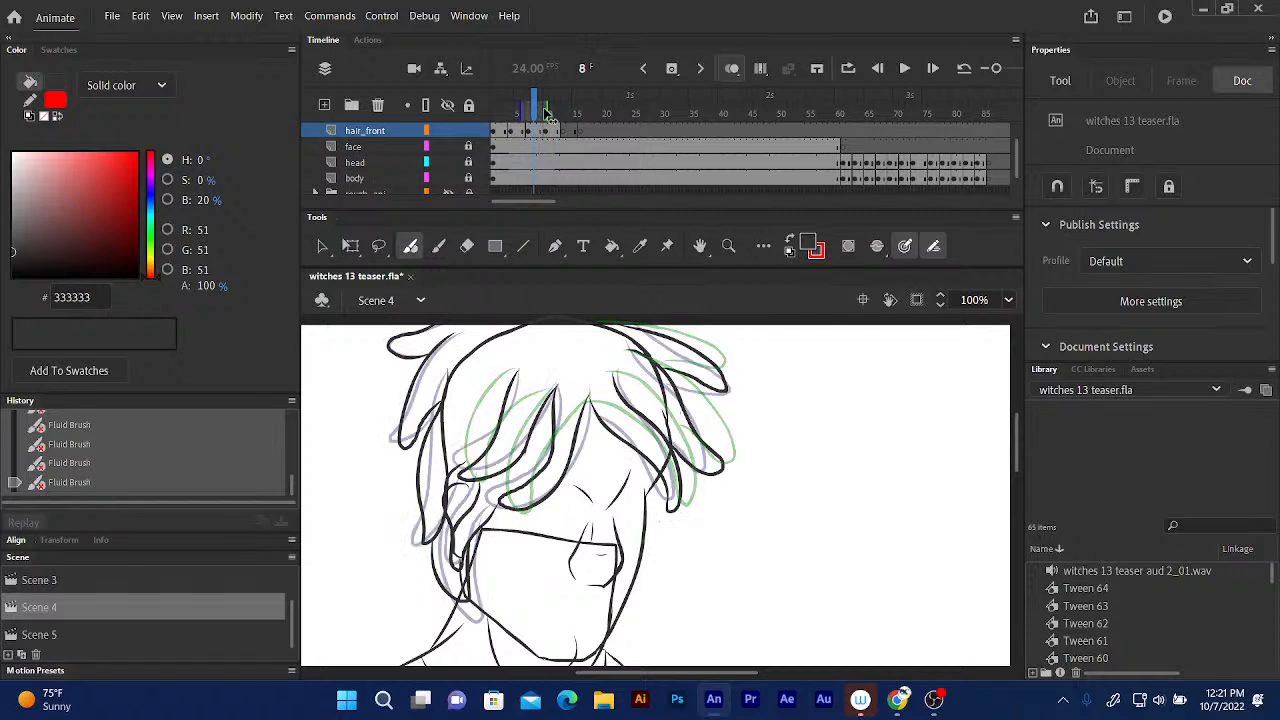
pyautogui.press(',')
pyautogui.press(',')
pyautogui.press(',')
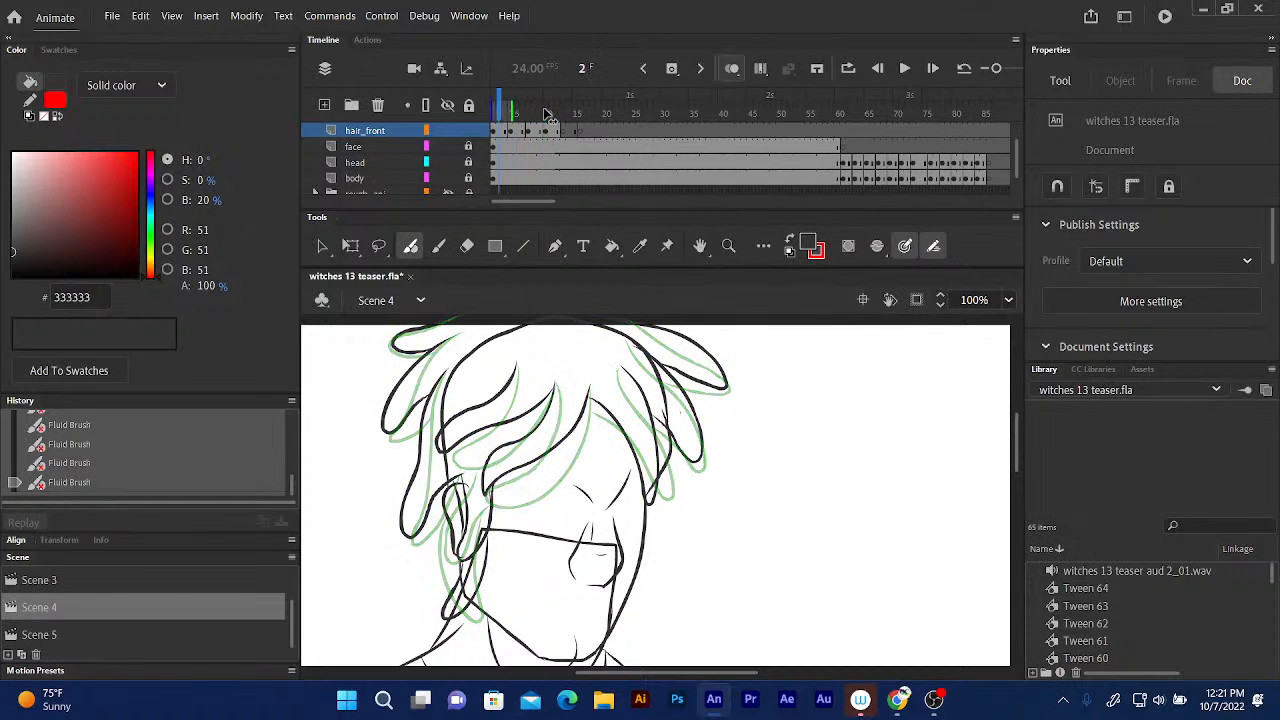
pyautogui.press('.')
pyautogui.press('.')
pyautogui.press('.')
pyautogui.press('.')
pyautogui.press('.')
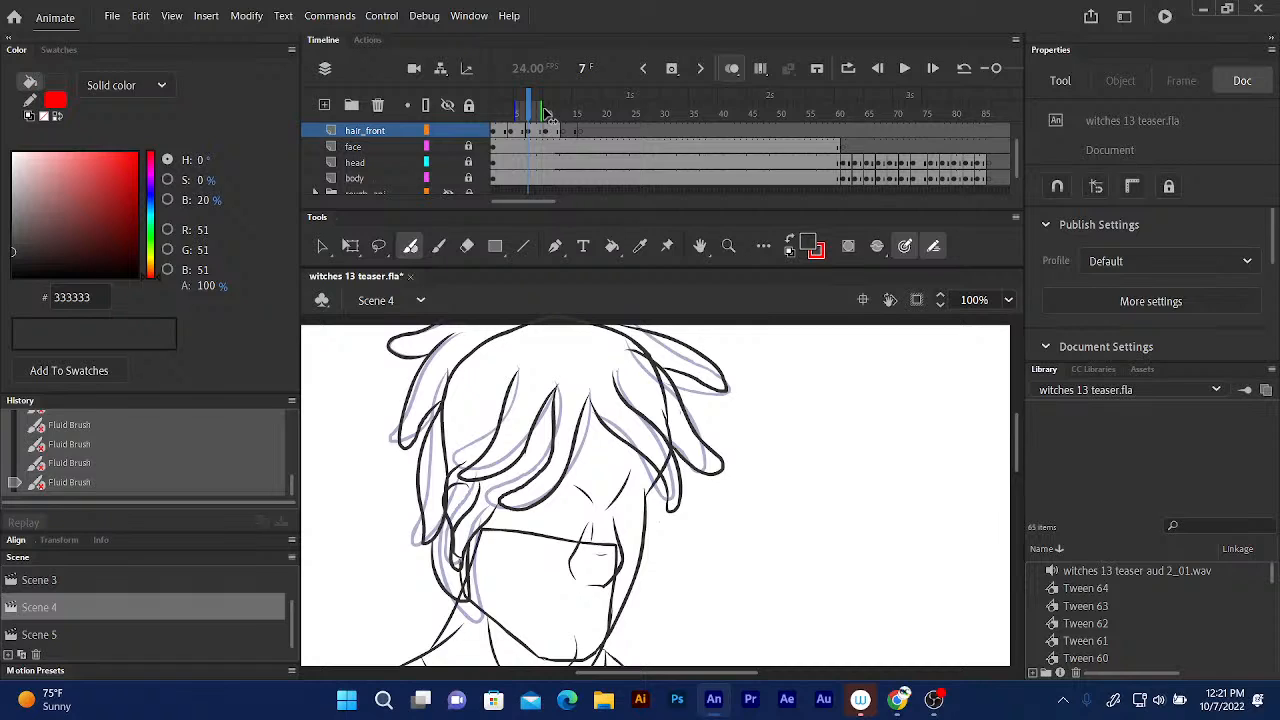
pyautogui.press('.')
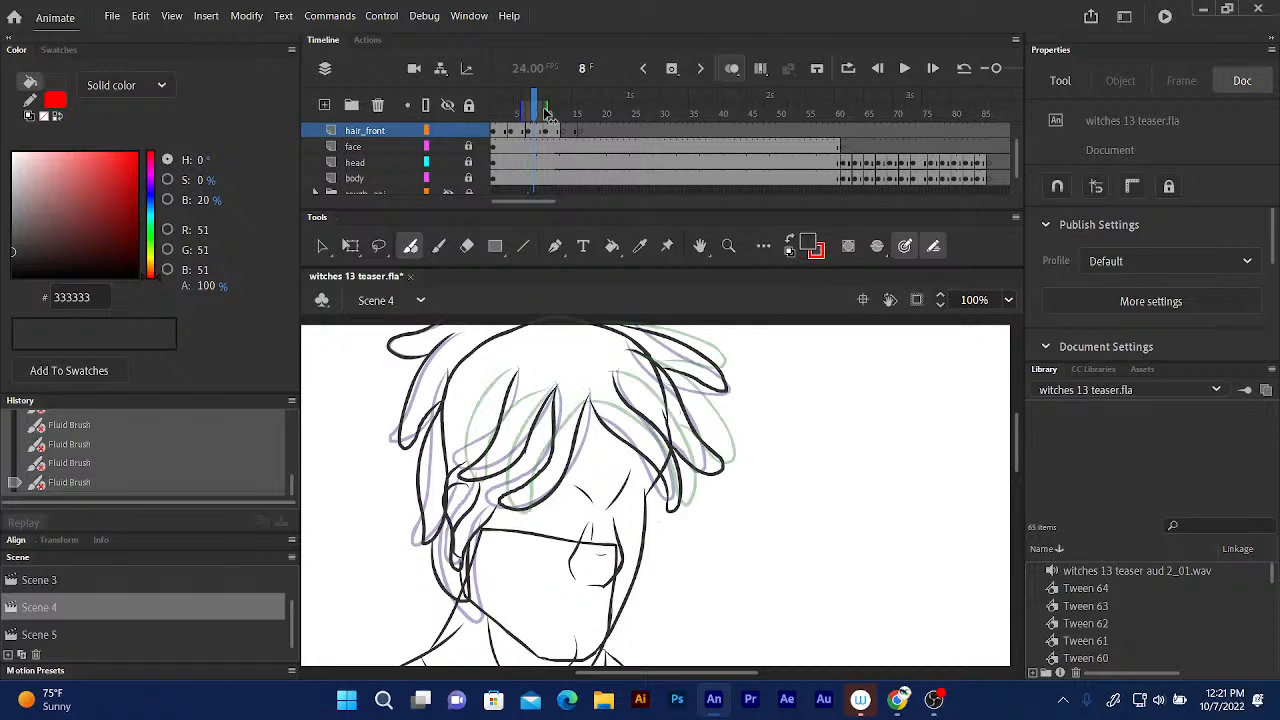
pyautogui.press('.')
pyautogui.press('.')
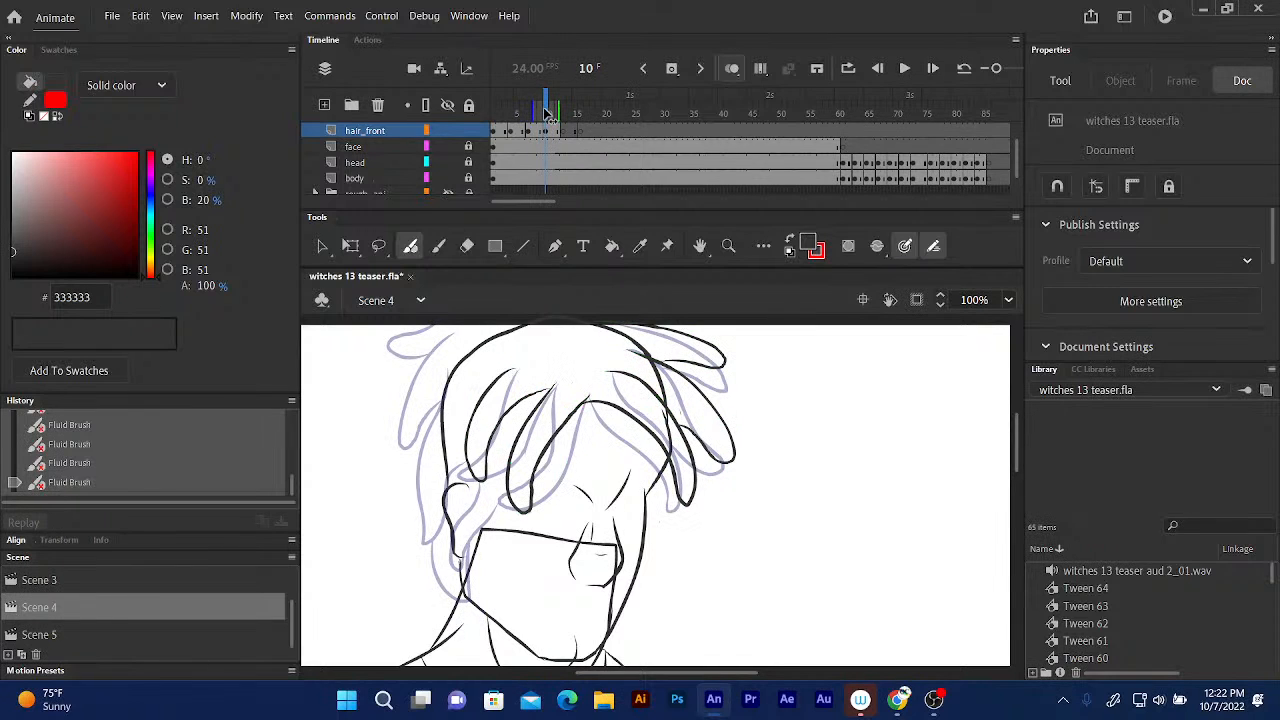
pyautogui.click(548, 113)
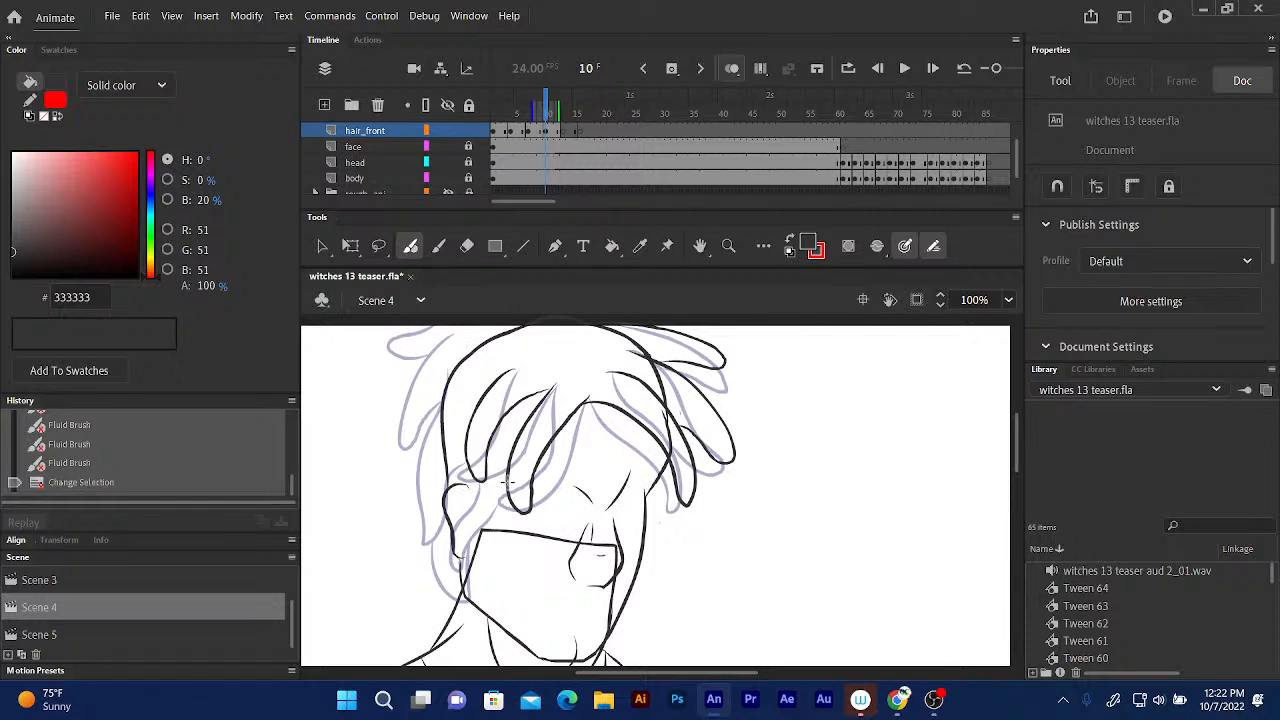
# Ink the locks around the ear and along the left side of the head up to the crown on frame 10.
pyautogui.moveTo(507, 484)
pyautogui.mouseDown()
pyautogui.moveTo(459, 498)
pyautogui.moveTo(436, 552)
pyautogui.mouseUp()
pyautogui.moveTo(507, 484); pyautogui.dragTo(458, 510)
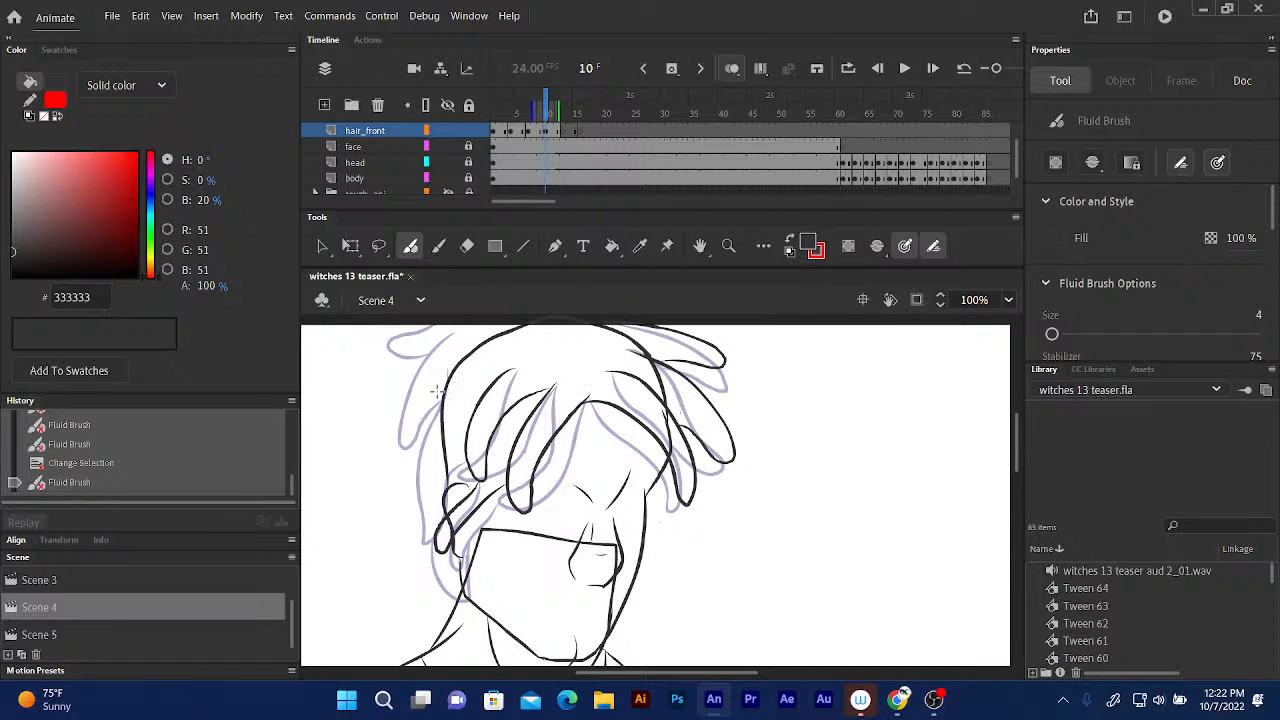
pyautogui.moveTo(445, 384)
pyautogui.mouseDown()
pyautogui.moveTo(414, 446)
pyautogui.moveTo(404, 530)
pyautogui.moveTo(428, 536)
pyautogui.moveTo(450, 470)
pyautogui.mouseUp()
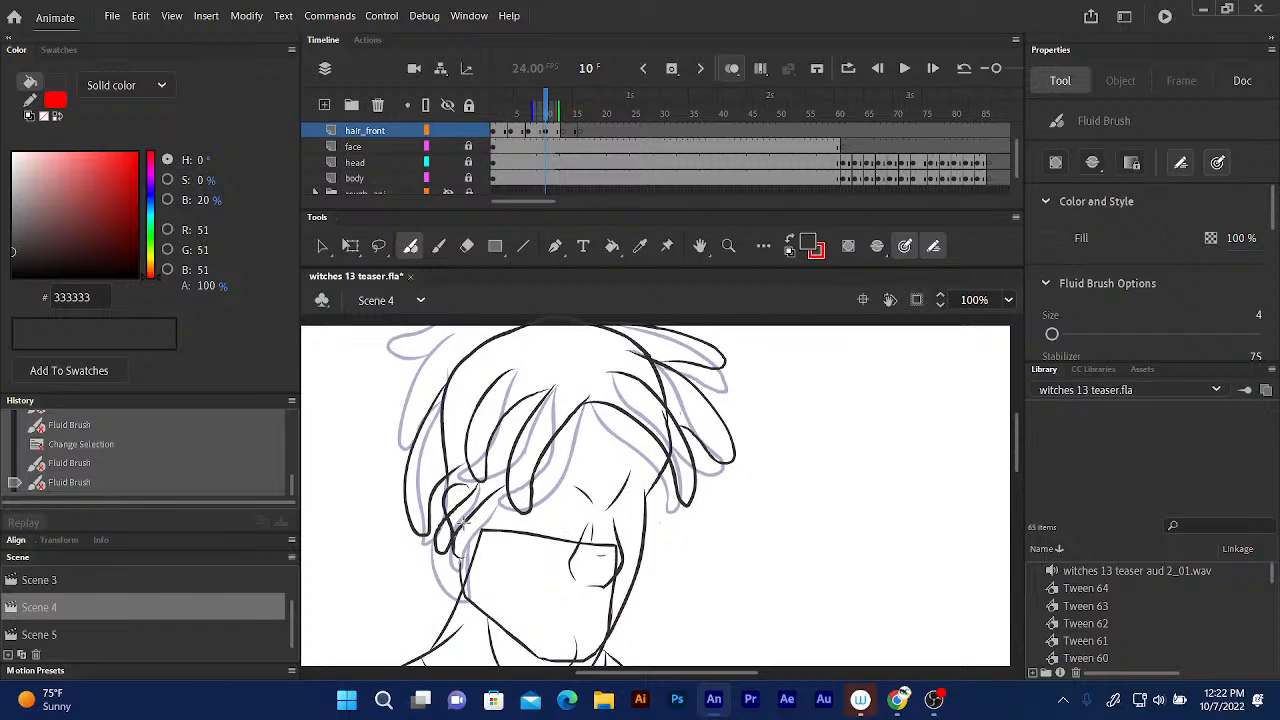
pyautogui.moveTo(455, 556)
pyautogui.mouseDown()
pyautogui.moveTo(448, 605)
pyautogui.moveTo(424, 546)
pyautogui.mouseUp()
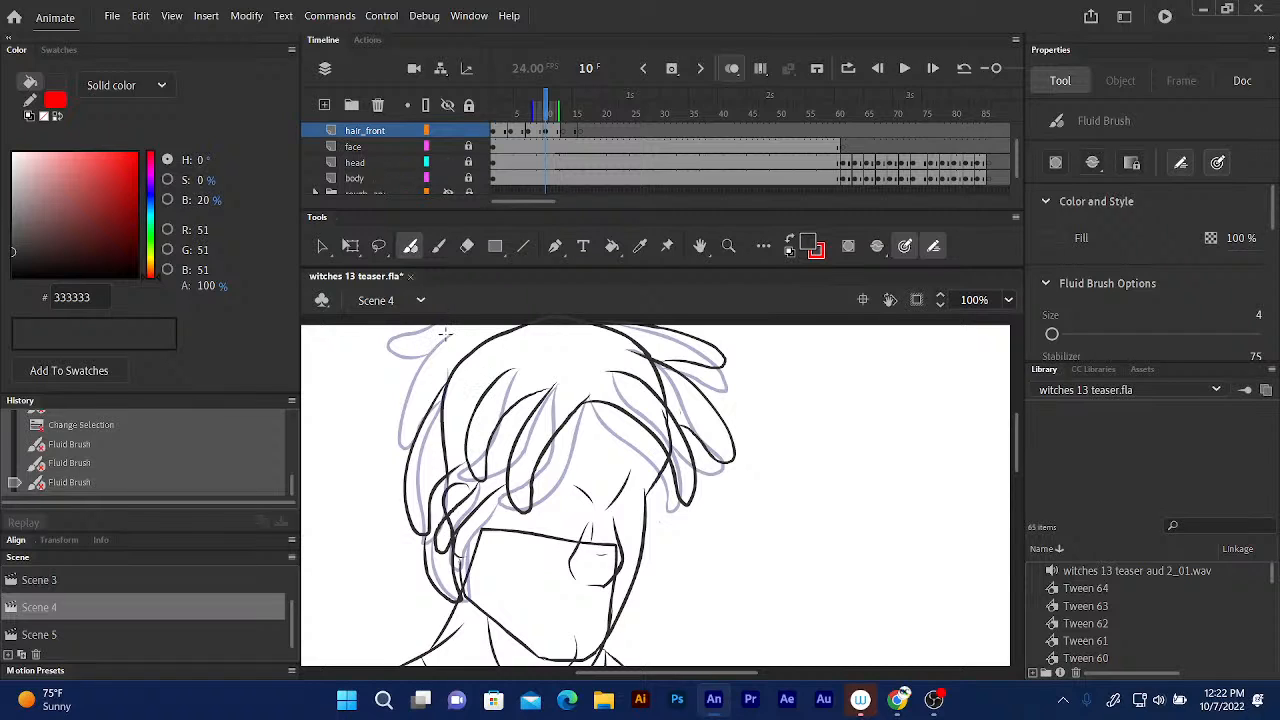
pyautogui.moveTo(446, 337)
pyautogui.mouseDown()
pyautogui.moveTo(406, 372)
pyautogui.moveTo(380, 434)
pyautogui.moveTo(392, 424)
pyautogui.mouseUp()
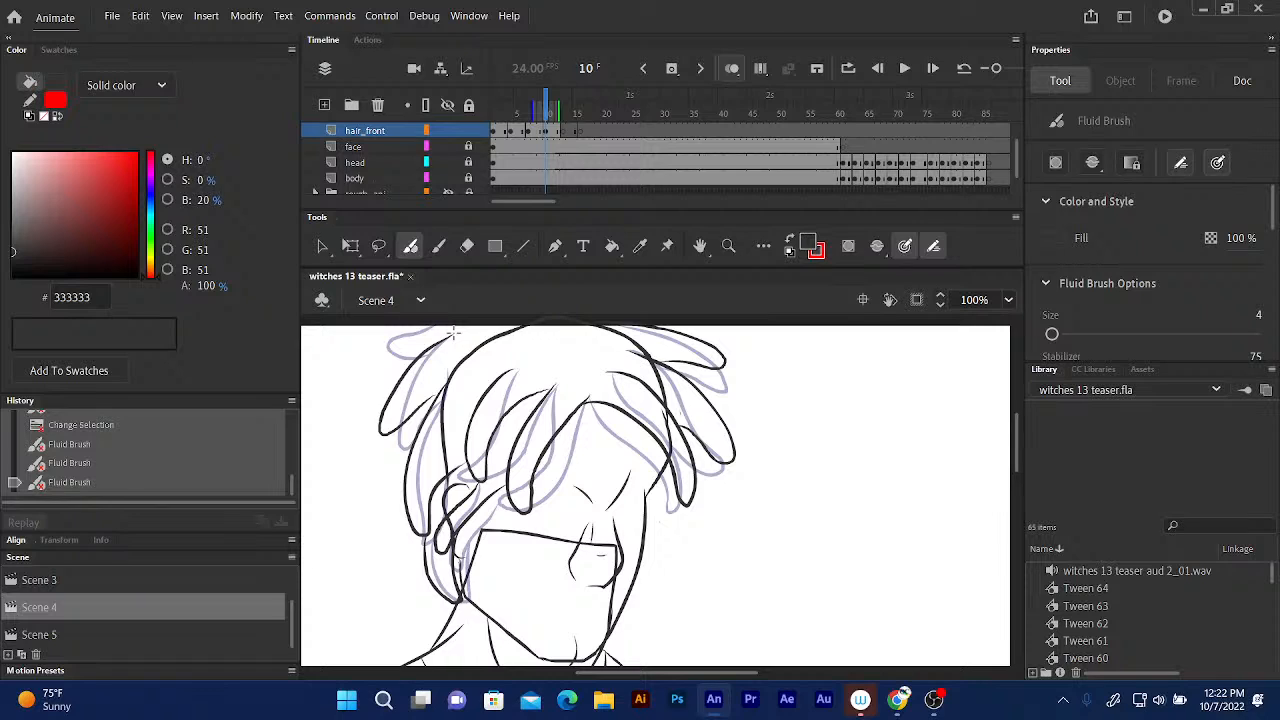
pyautogui.moveTo(453, 333); pyautogui.dragTo(453, 333)
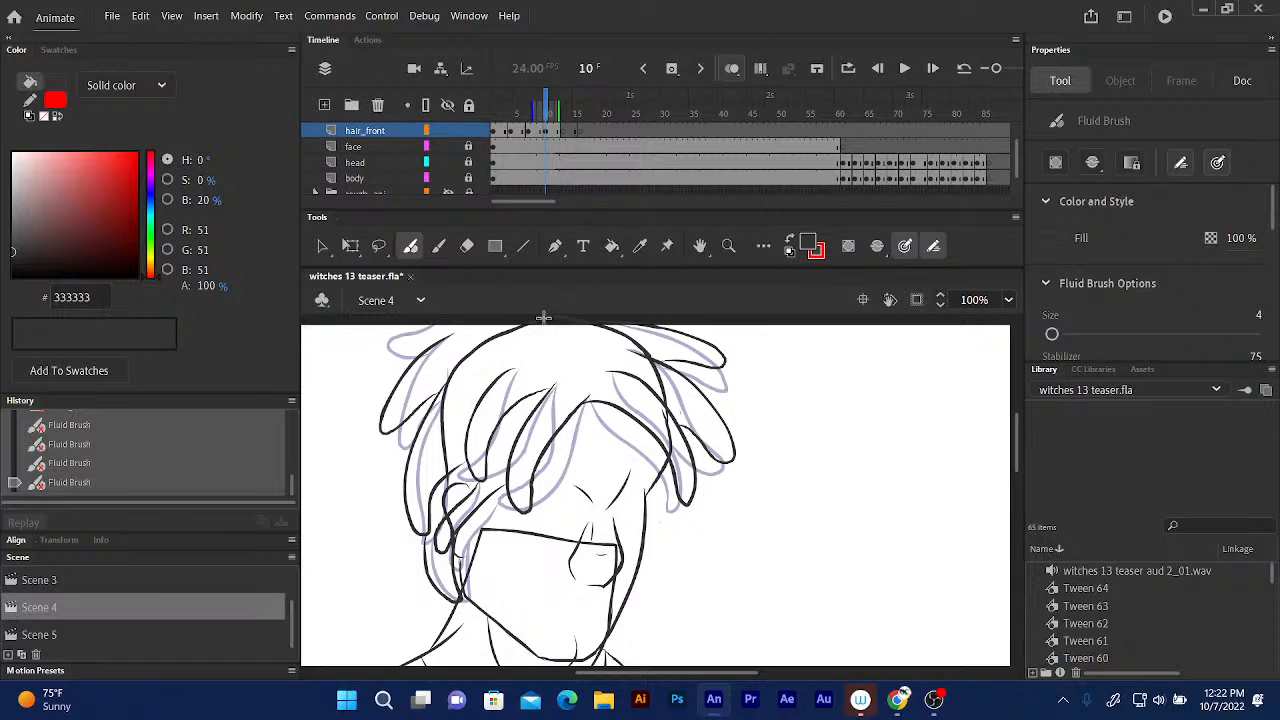
pyautogui.scroll(2, 520, 330)
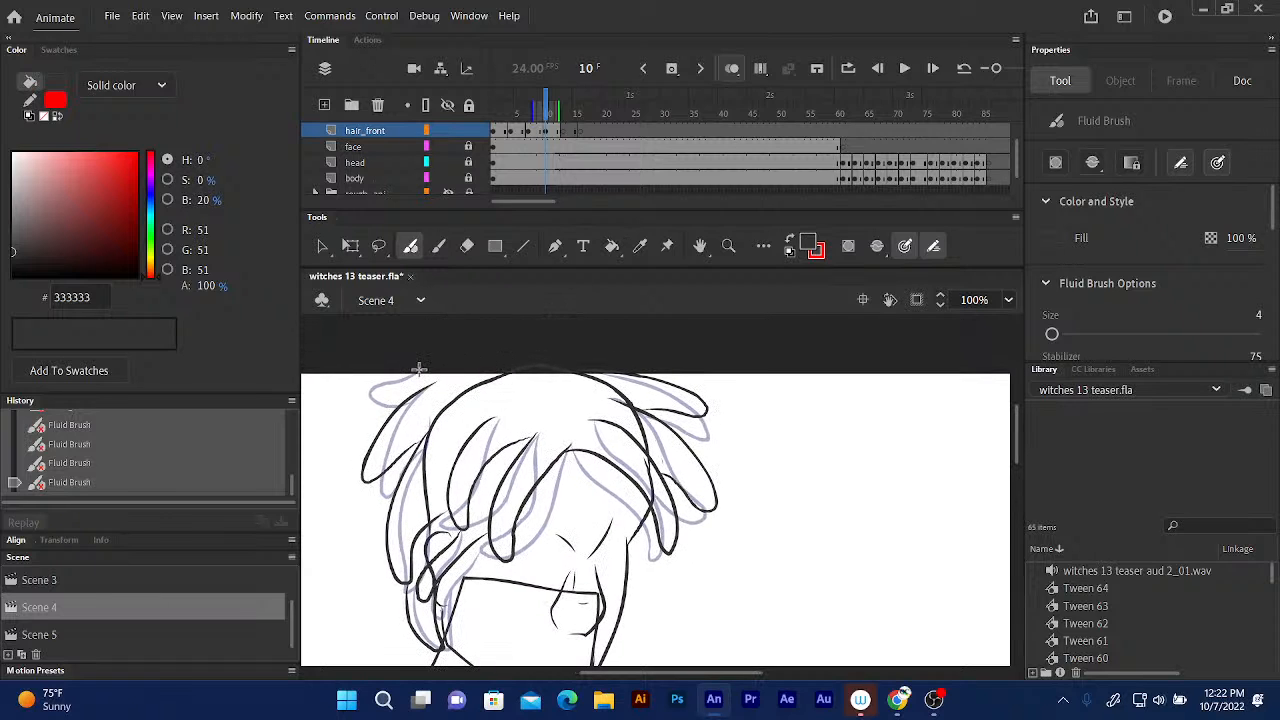
pyautogui.moveTo(414, 372)
pyautogui.mouseDown()
pyautogui.moveTo(375, 385)
pyautogui.moveTo(370, 400)
pyautogui.moveTo(398, 406)
pyautogui.mouseUp()
# Erase the overlapping linework inside the hair lock beside the ear on frame 10.
pyautogui.scroll(-3, 535, 441)
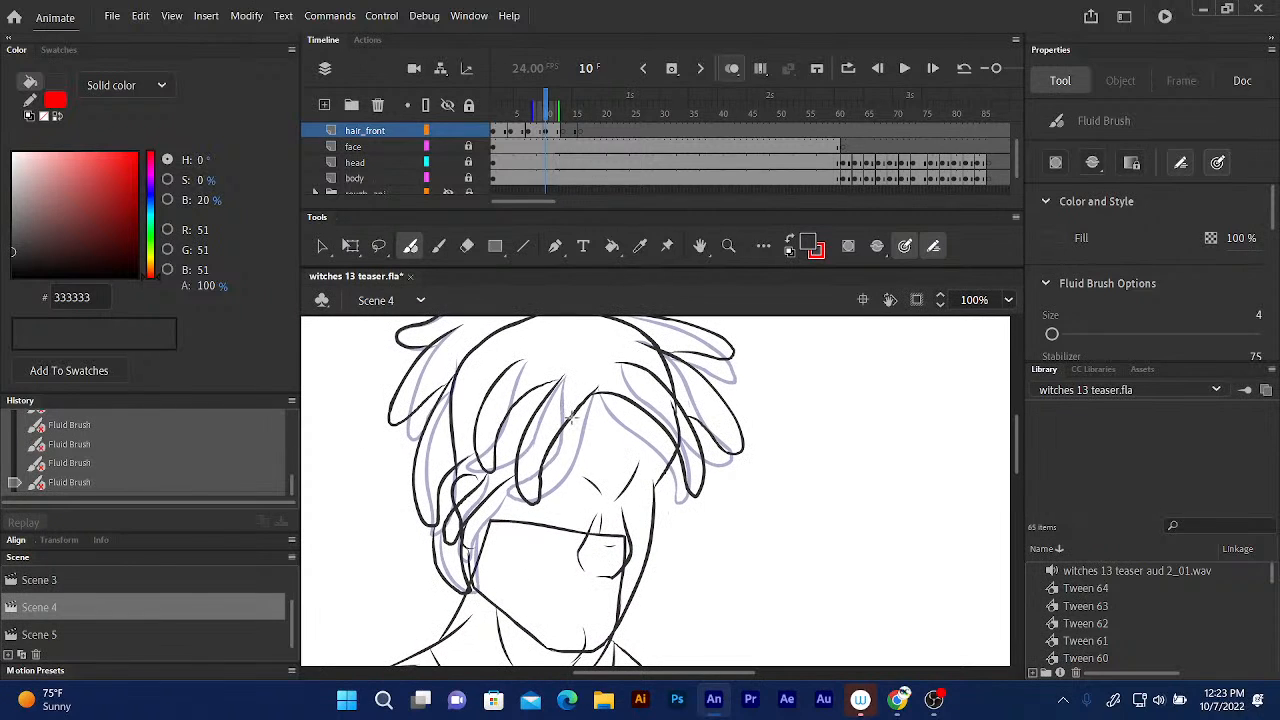
pyautogui.moveTo(462, 494); pyautogui.dragTo(449, 544)
pyautogui.moveTo(441, 540)
pyautogui.mouseDown()
pyautogui.moveTo(468, 468)
pyautogui.moveTo(480, 477)
pyautogui.mouseUp()
pyautogui.click(466, 245)
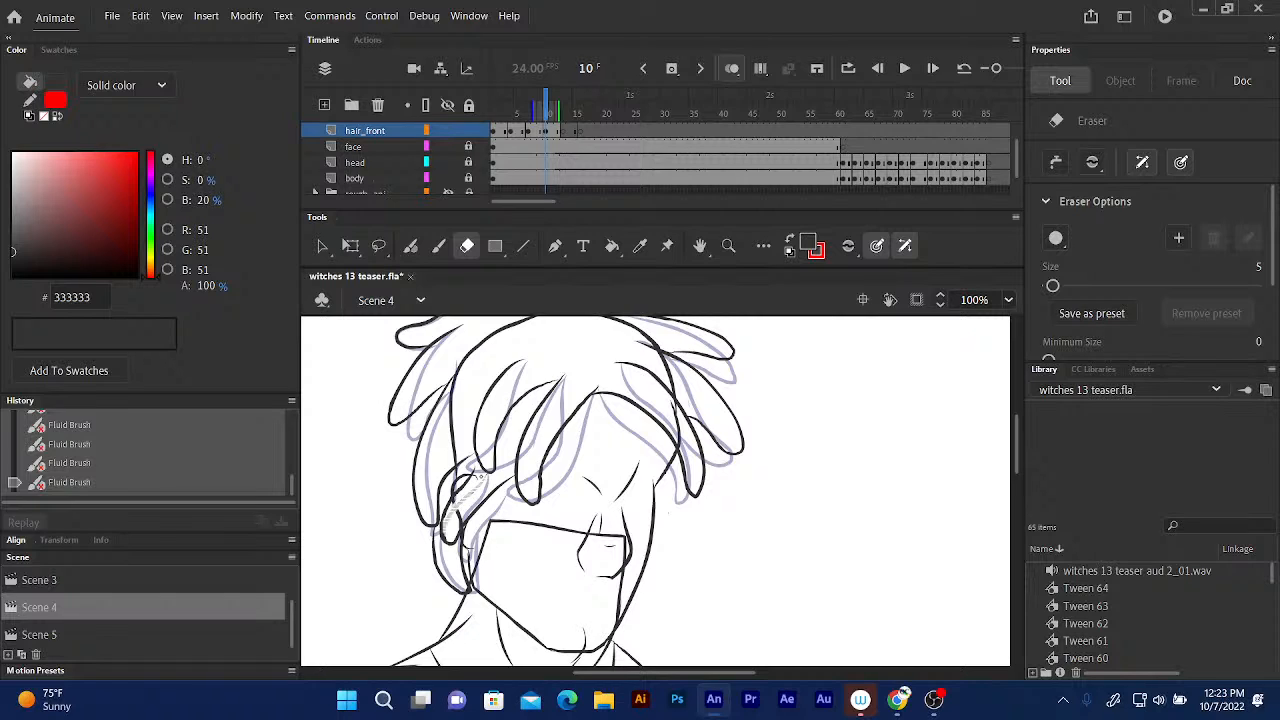
pyautogui.moveTo(478, 478); pyautogui.dragTo(458, 532)
# Step back through the earlier hair frames and forward to frame 13 to review the finished frame 10 drawing in motion.
pyautogui.click(547, 113)
pyautogui.press(',')
pyautogui.press(',')
pyautogui.press(',')
pyautogui.press(',')
pyautogui.press(',')
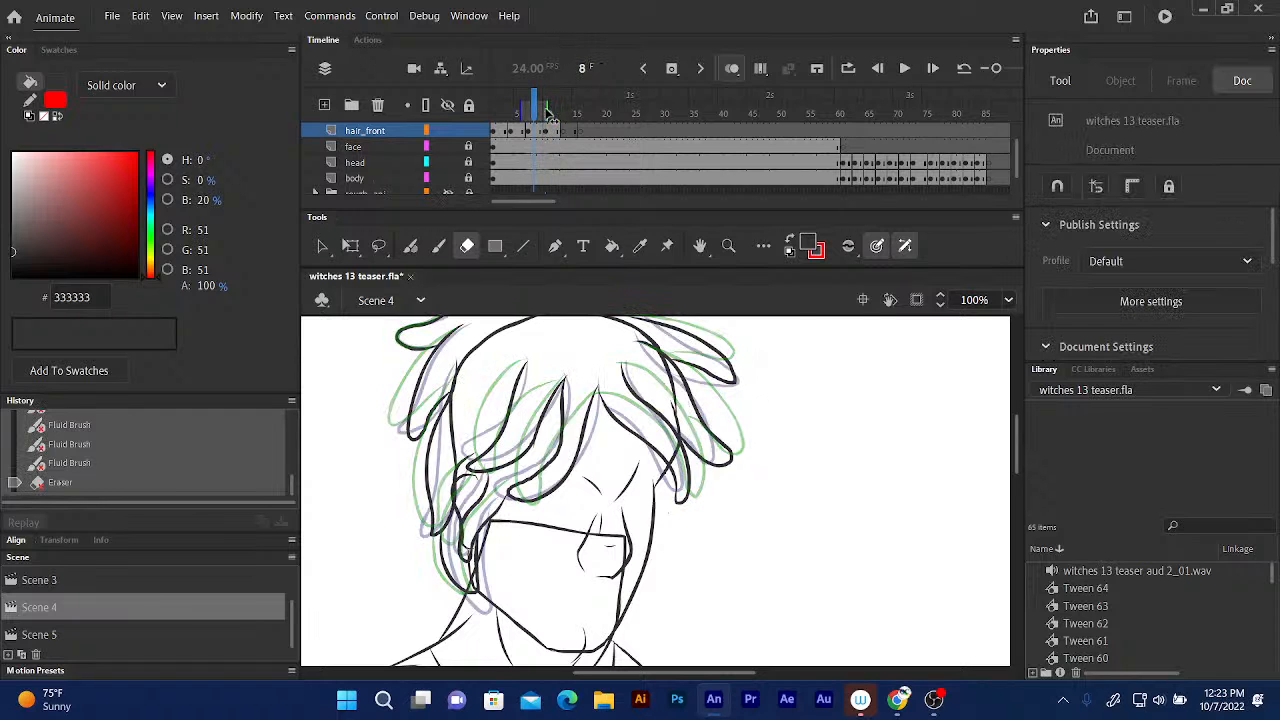
pyautogui.press('.')
pyautogui.press('.')
pyautogui.press('.')
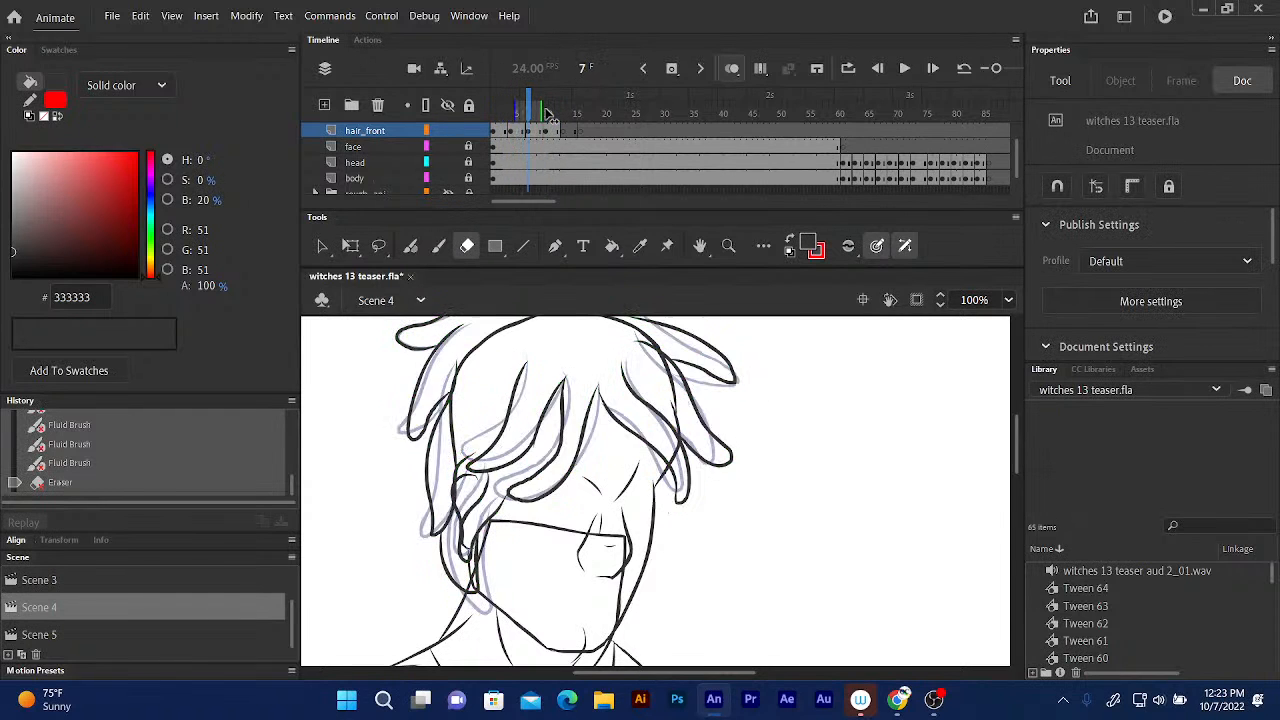
pyautogui.press('.')
pyautogui.press('.')
pyautogui.press('.')
pyautogui.press('.')
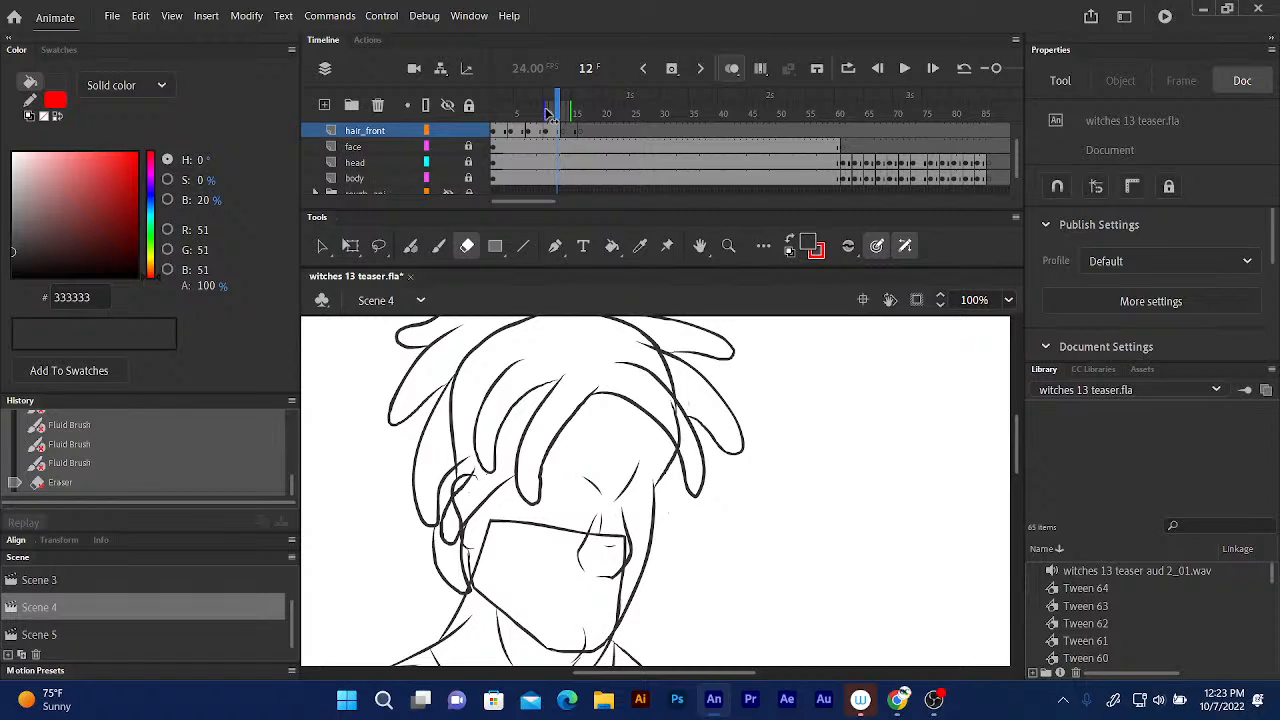
pyautogui.press('.')
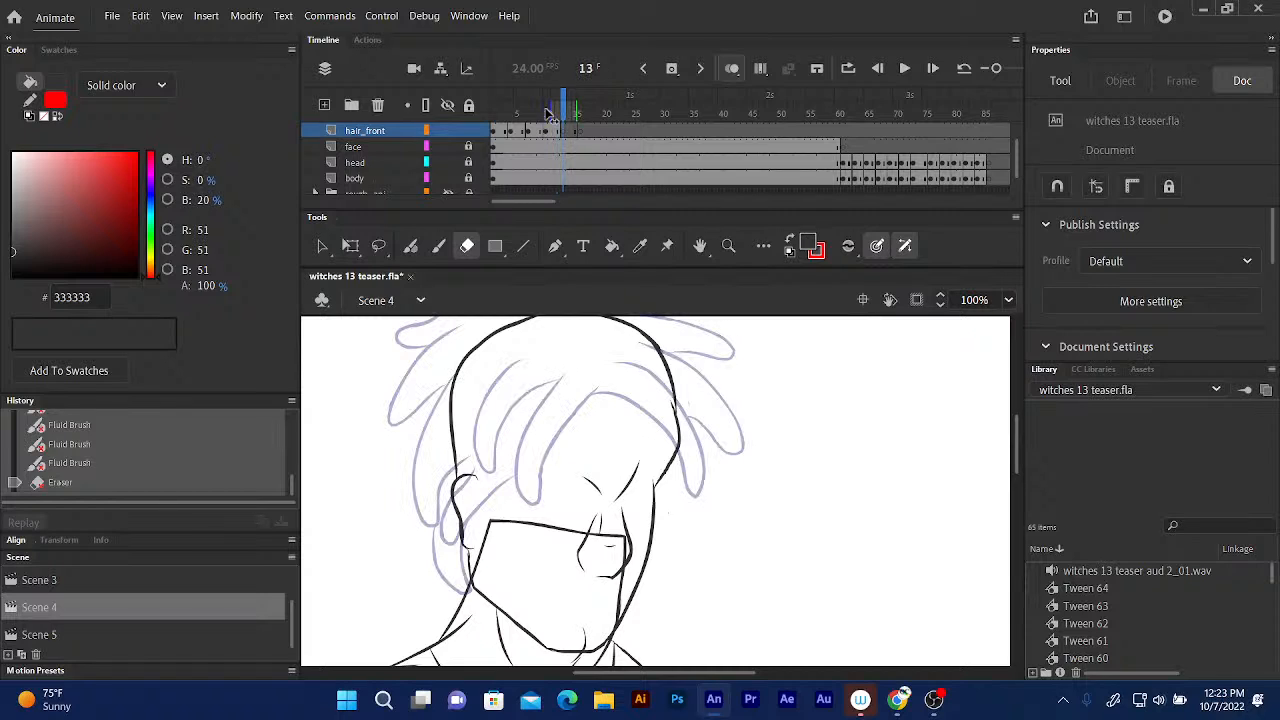
# Try inking the front hair locks across the forehead and right side of the head on frame 13 with the Fluid Brush.
pyautogui.click(563, 153)
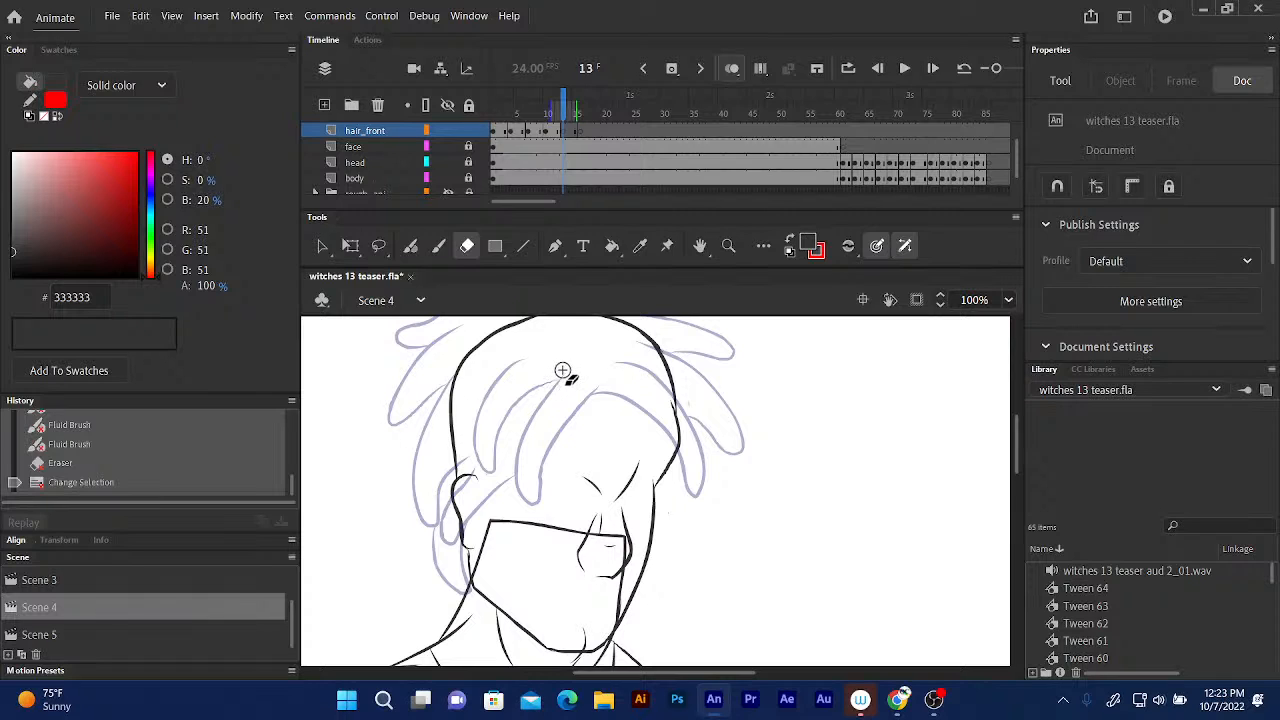
pyautogui.press('b')
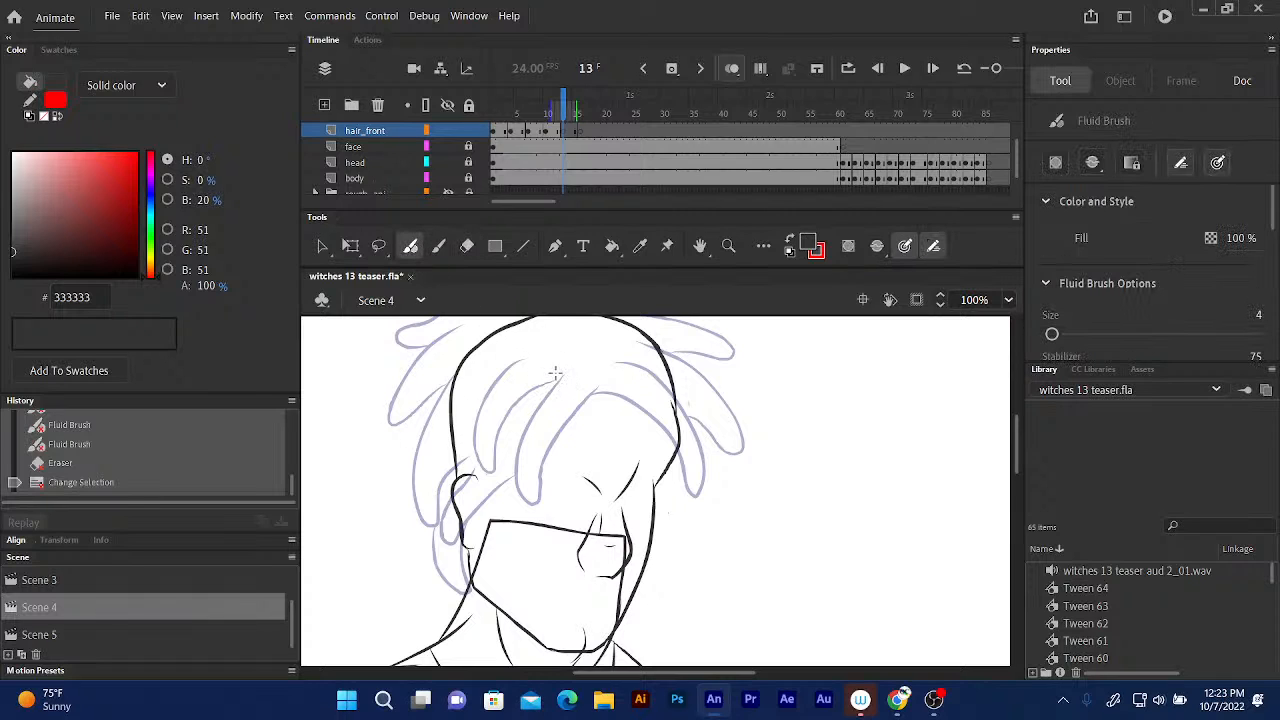
pyautogui.moveTo(558, 372)
pyautogui.mouseDown()
pyautogui.moveTo(512, 419)
pyautogui.moveTo(487, 486)
pyautogui.moveTo(500, 488)
pyautogui.moveTo(556, 412)
pyautogui.moveTo(592, 390)
pyautogui.mouseUp()
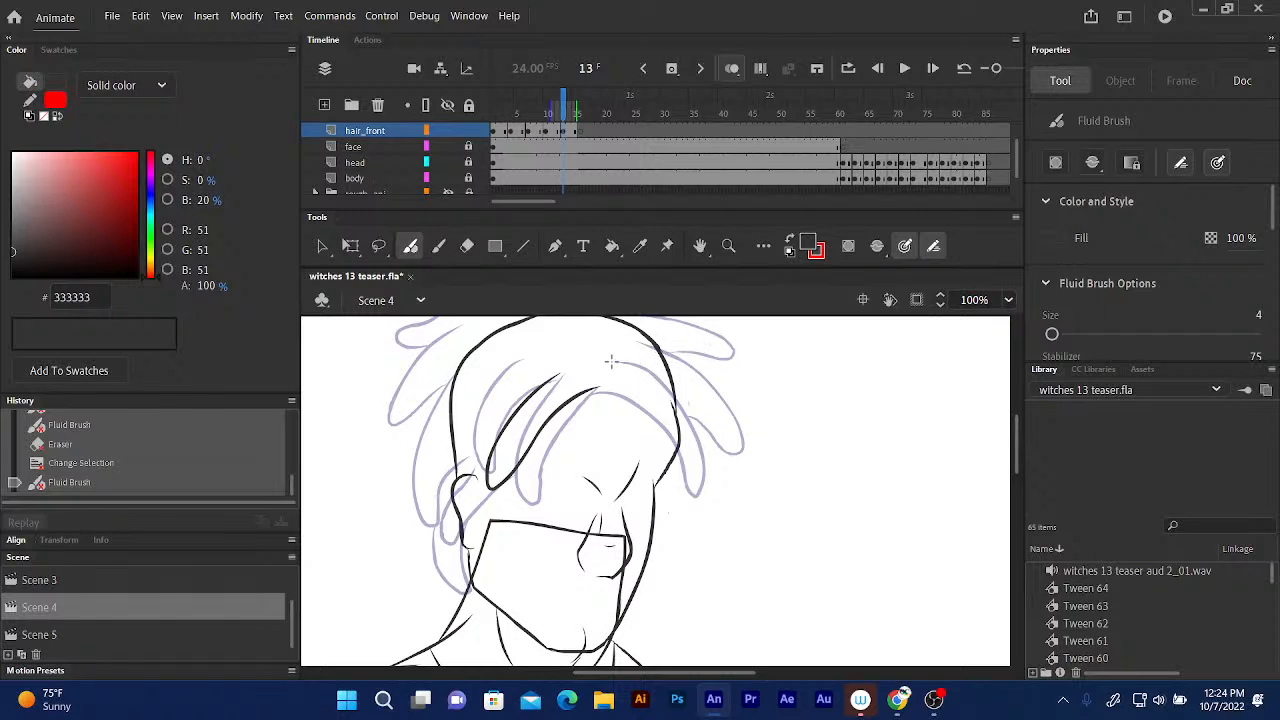
pyautogui.moveTo(612, 360)
pyautogui.mouseDown()
pyautogui.moveTo(668, 376)
pyautogui.moveTo(712, 428)
pyautogui.moveTo(720, 472)
pyautogui.moveTo(646, 402)
pyautogui.moveTo(582, 394)
pyautogui.mouseUp()
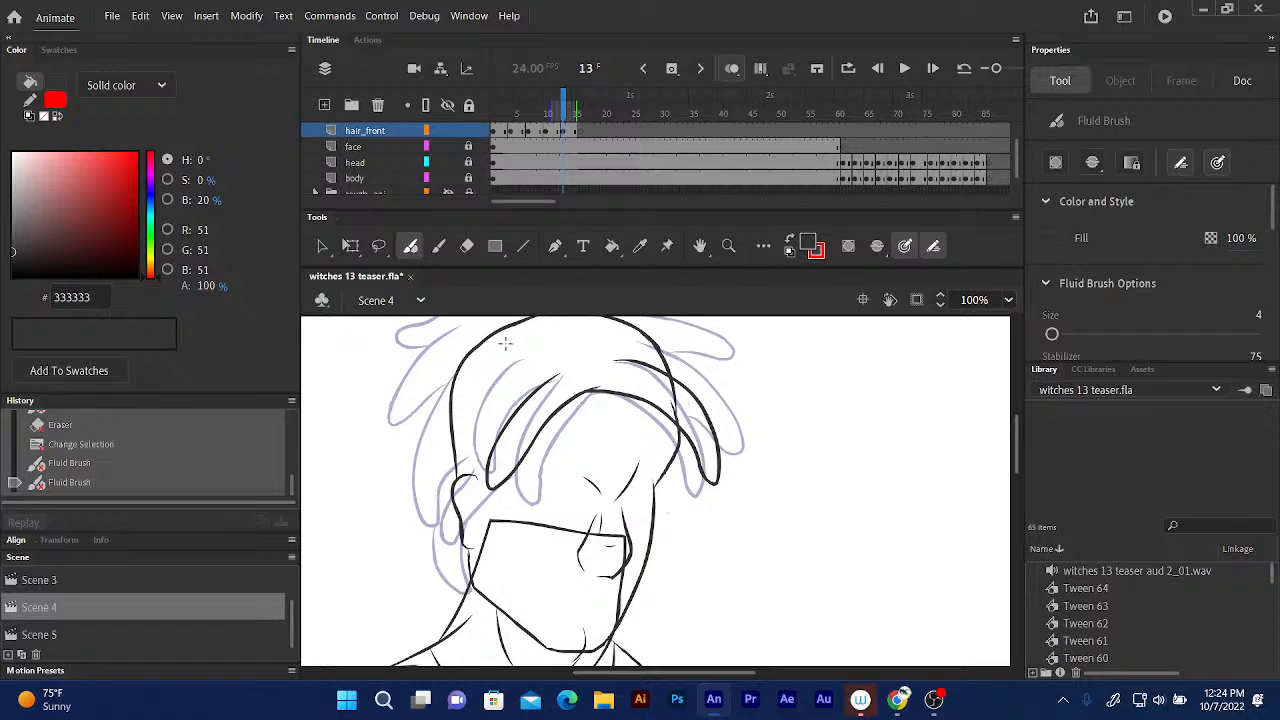
pyautogui.moveTo(520, 358)
pyautogui.mouseDown()
pyautogui.moveTo(475, 386)
pyautogui.moveTo(442, 447)
pyautogui.moveTo(536, 390)
pyautogui.moveTo(523, 357)
pyautogui.mouseUp()
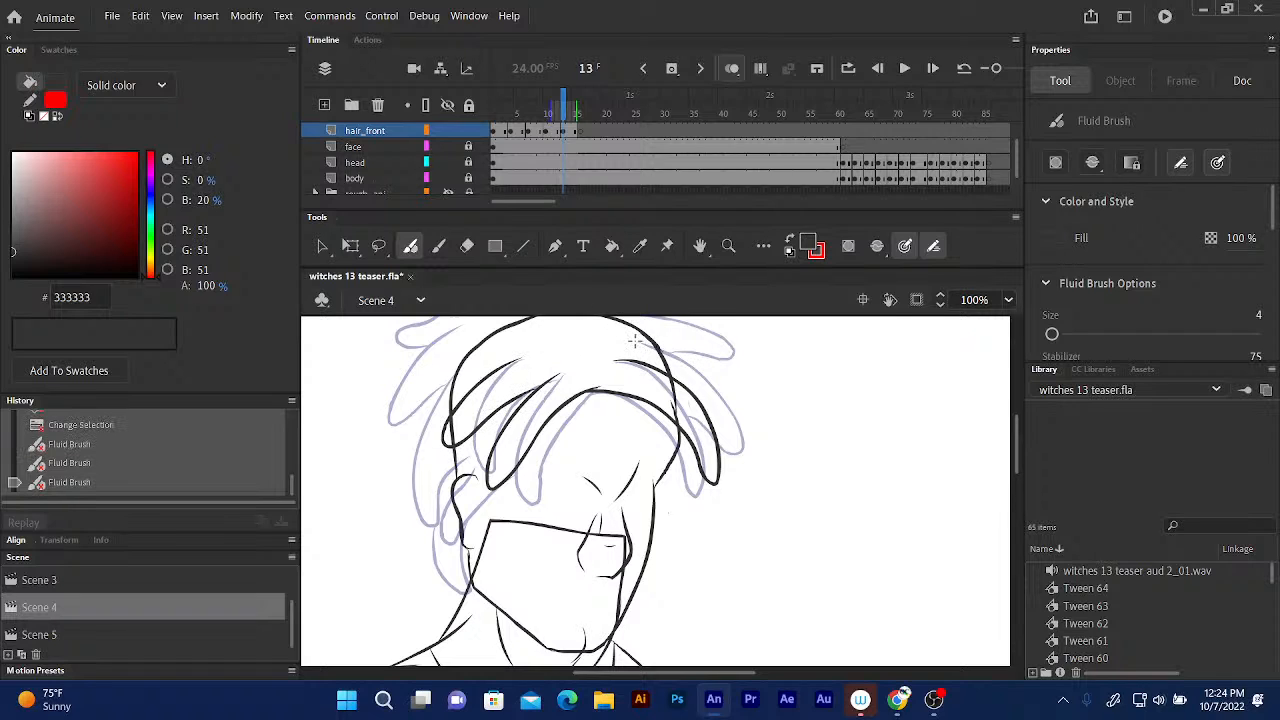
pyautogui.moveTo(635, 342)
pyautogui.mouseDown()
pyautogui.moveTo(716, 361)
pyautogui.moveTo(759, 414)
pyautogui.moveTo(691, 393)
pyautogui.mouseUp()
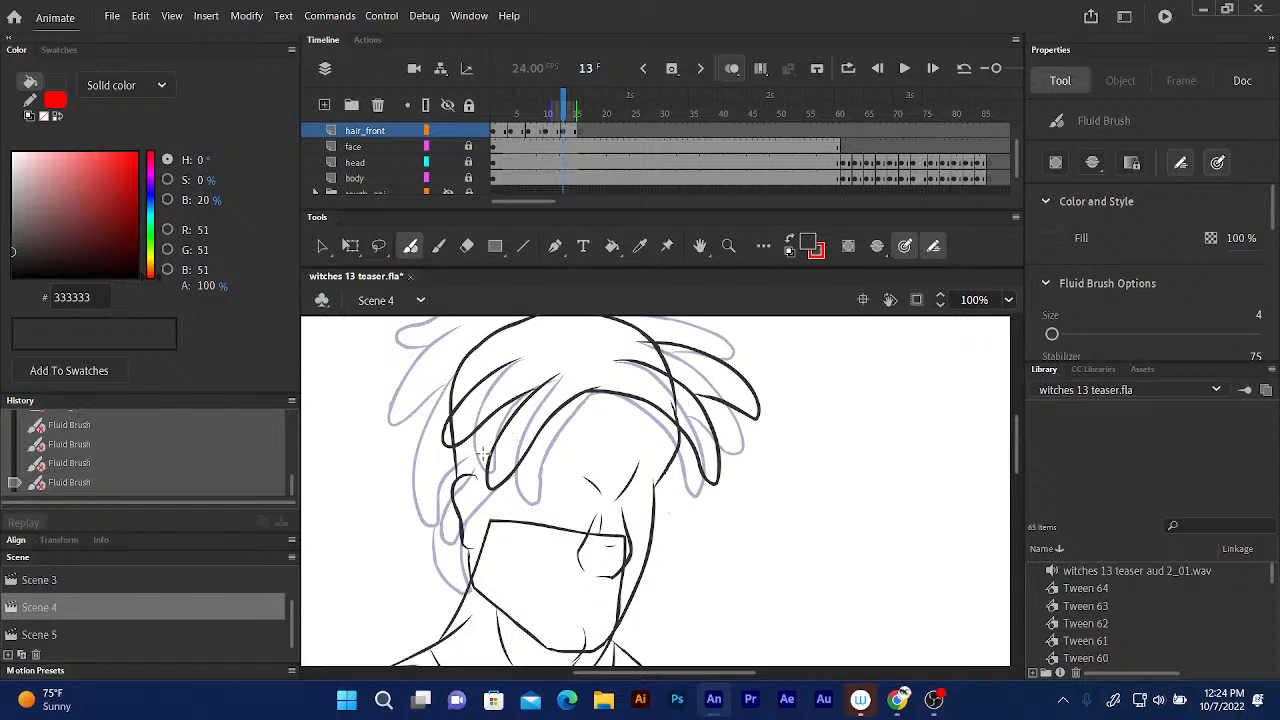
# Try inking the locks around the ear and along the left side of the head on frame 13.
pyautogui.moveTo(470, 458)
pyautogui.mouseDown()
pyautogui.moveTo(440, 490)
pyautogui.moveTo(432, 536)
pyautogui.moveTo(483, 455)
pyautogui.mouseUp()
pyautogui.moveTo(449, 372)
pyautogui.mouseDown()
pyautogui.moveTo(404, 466)
pyautogui.moveTo(404, 520)
pyautogui.moveTo(458, 366)
pyautogui.mouseUp()
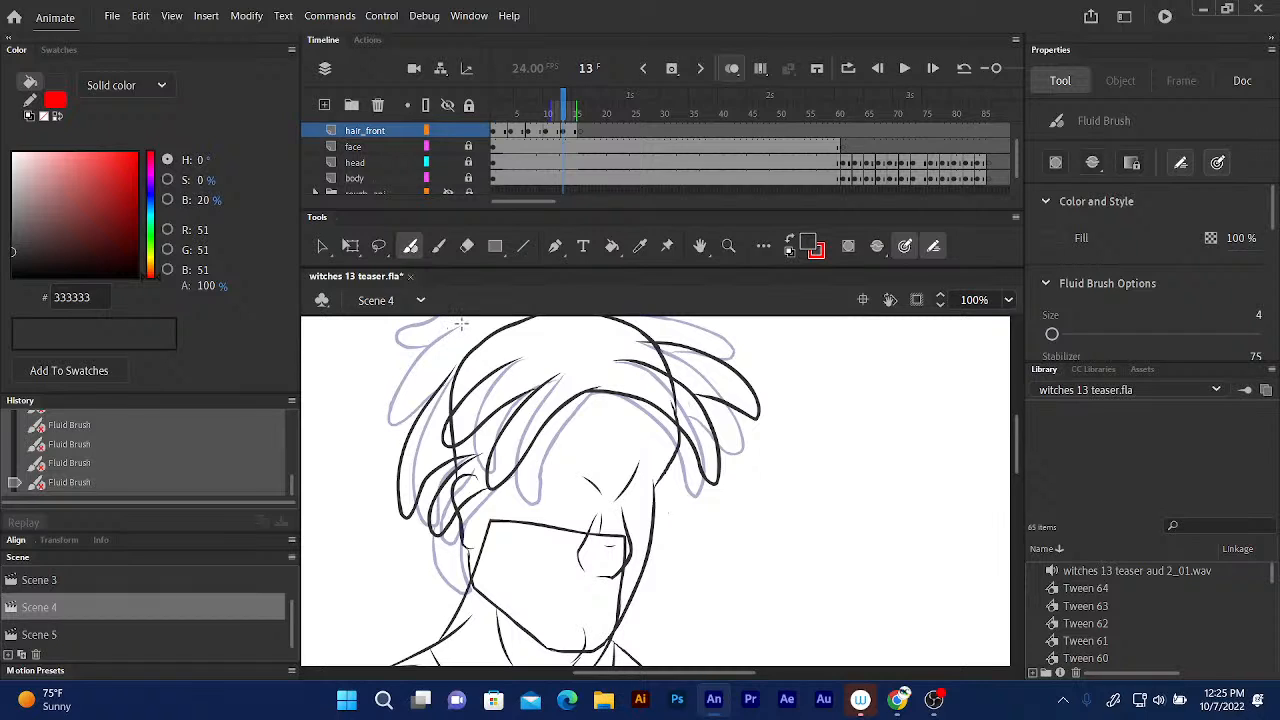
pyautogui.moveTo(460, 323)
pyautogui.mouseDown()
pyautogui.moveTo(412, 356)
pyautogui.moveTo(374, 411)
pyautogui.moveTo(450, 371)
pyautogui.moveTo(461, 349)
pyautogui.mouseUp()
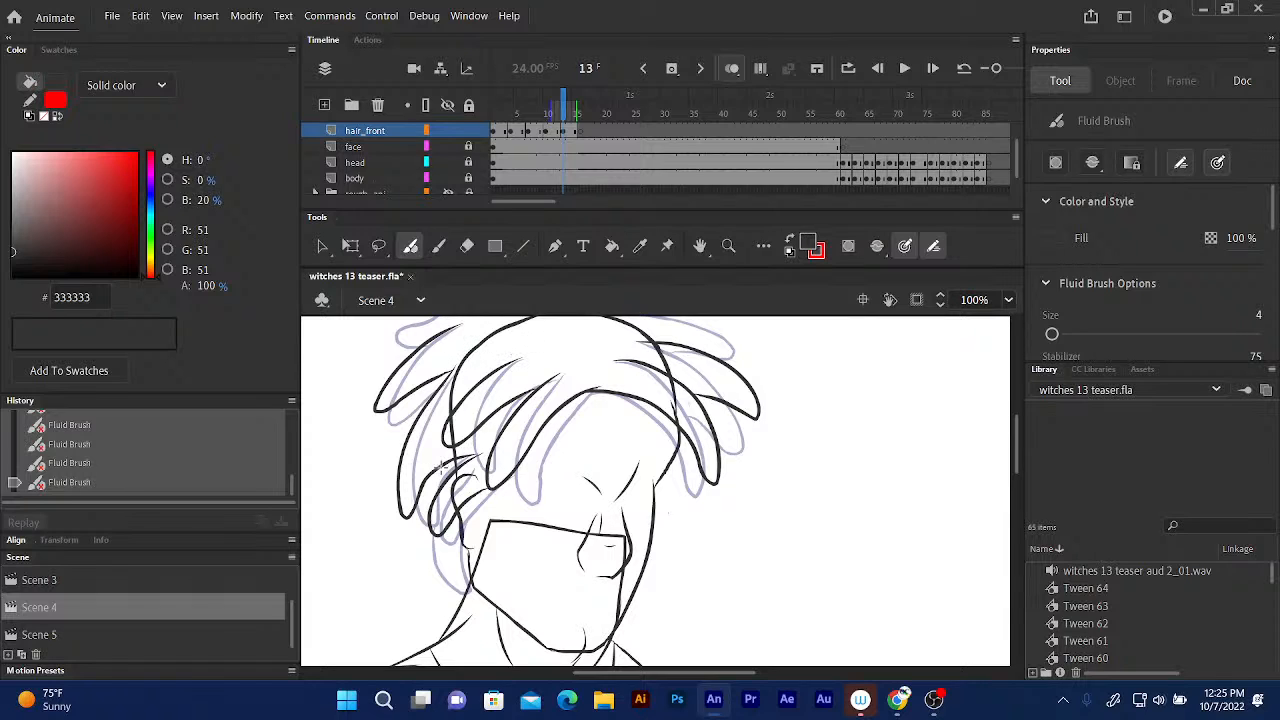
pyautogui.moveTo(441, 464)
pyautogui.mouseDown()
pyautogui.moveTo(426, 583)
pyautogui.moveTo(484, 490)
pyautogui.mouseUp()
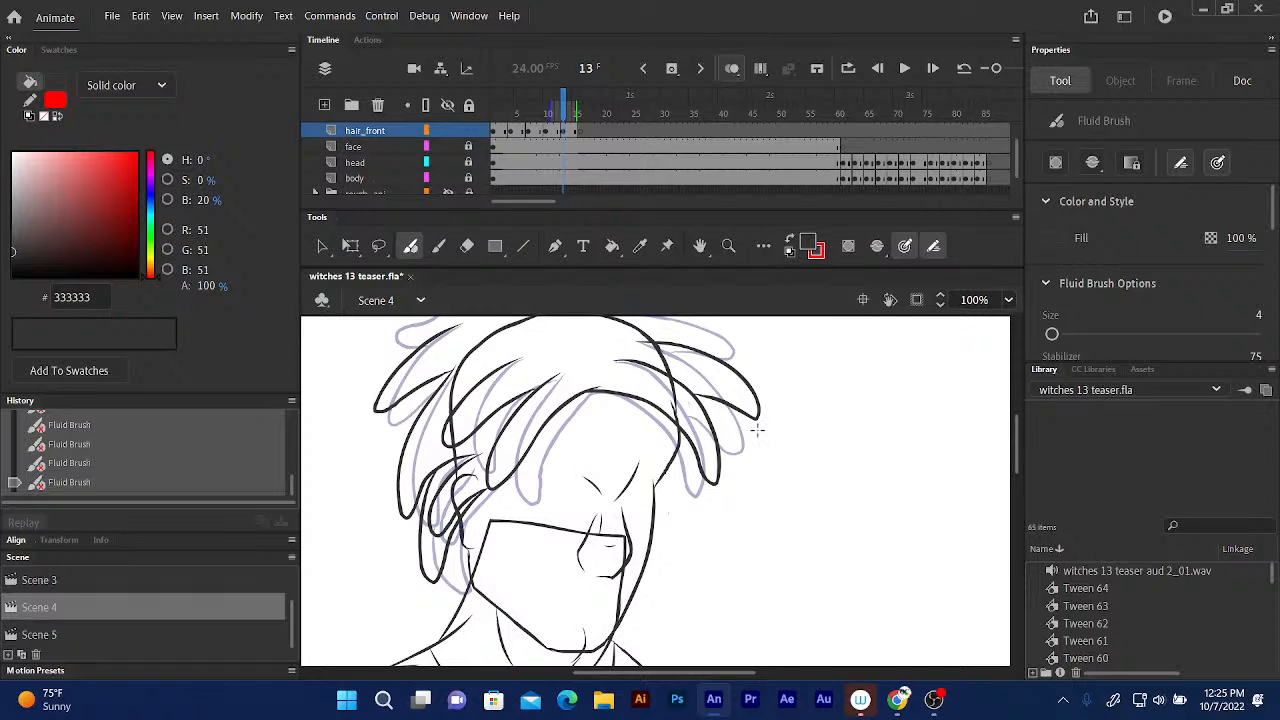
# Undo all the hair lock strokes drawn on frame 13.
pyautogui.hotkey('ctrl', 'z')
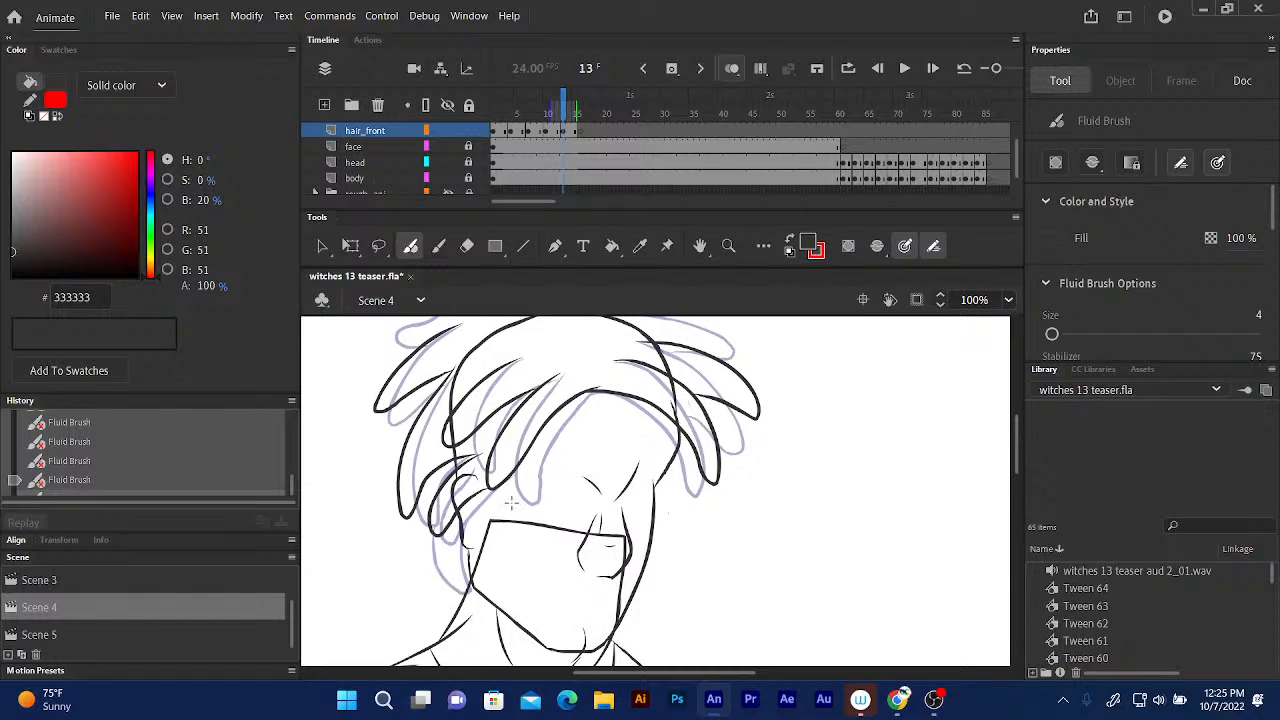
pyautogui.hotkey('ctrl', 'z')
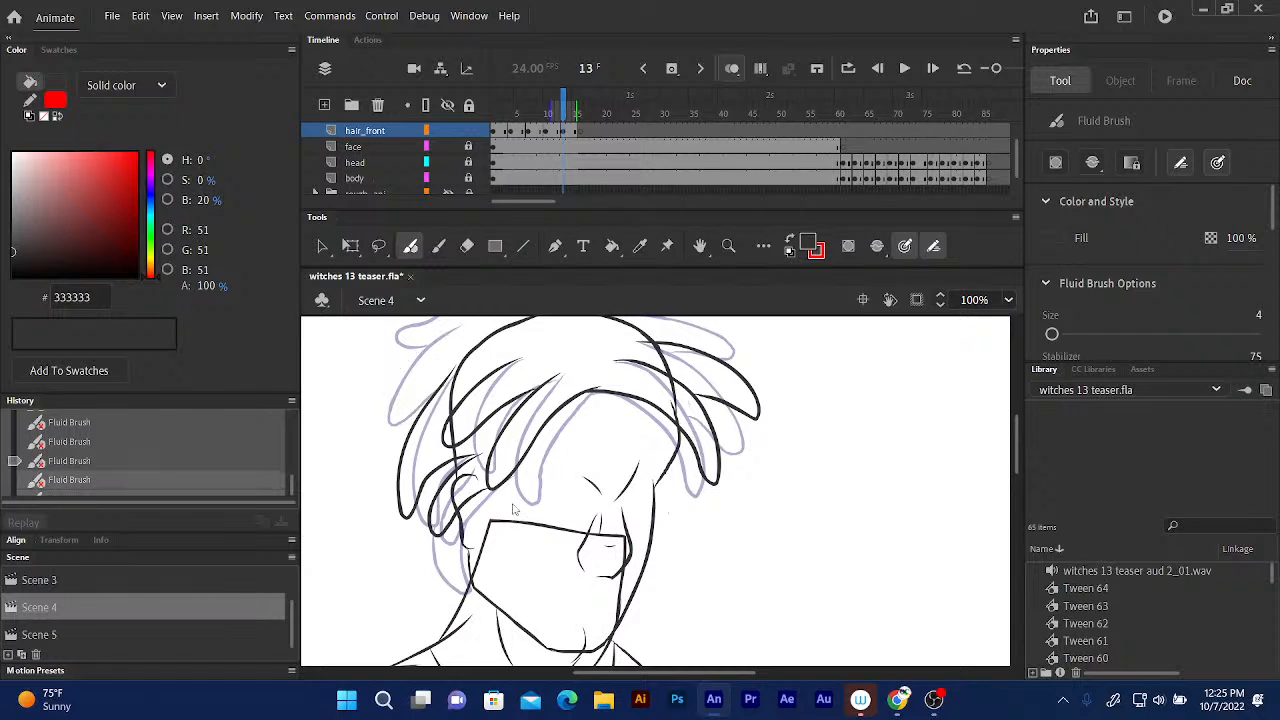
pyautogui.hotkey('ctrl', 'z')
pyautogui.hotkey('ctrl', 'z')
pyautogui.hotkey('ctrl', 'z')
pyautogui.hotkey('ctrl', 'z')
pyautogui.hotkey('ctrl', 'z')
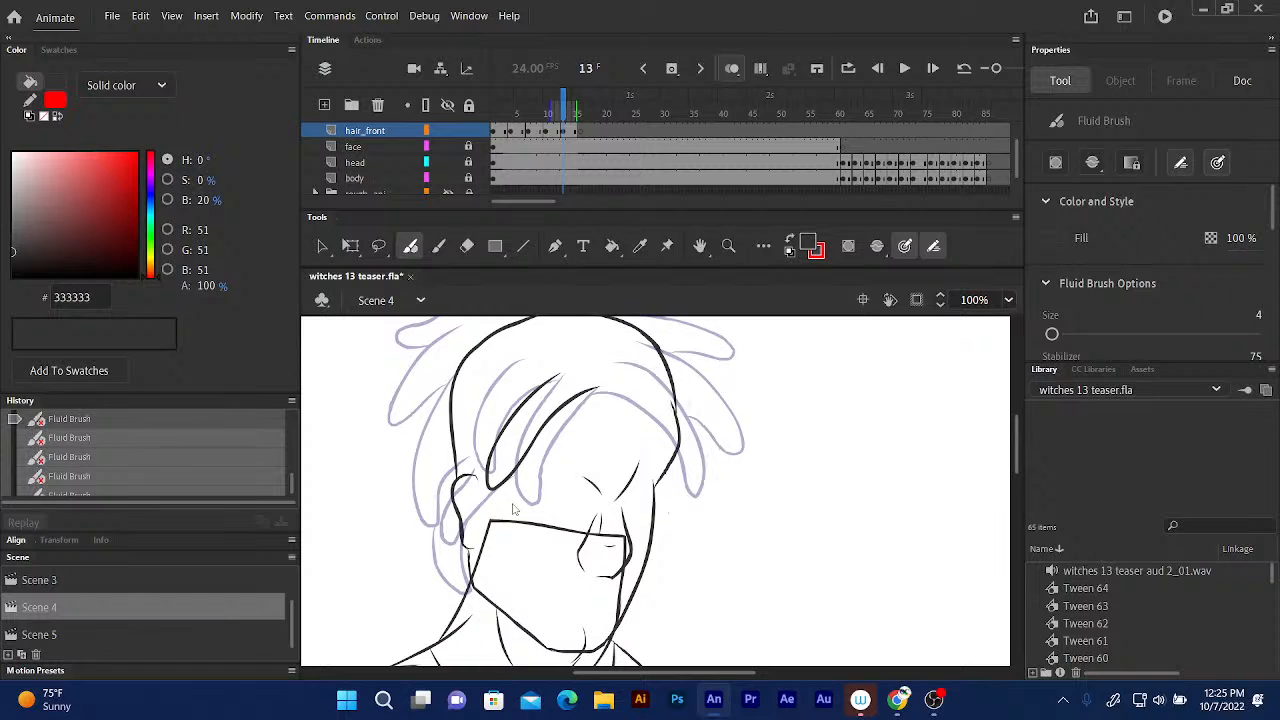
pyautogui.hotkey('ctrl', 'z')
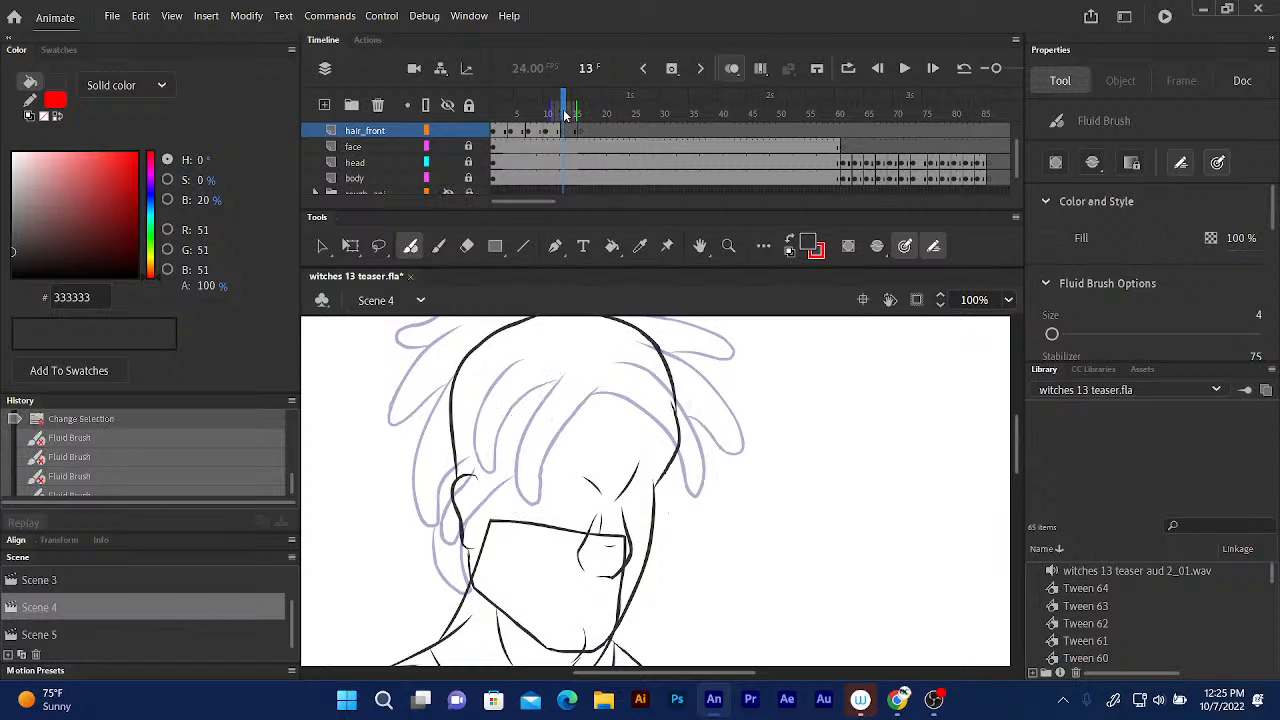
# Play the hair animation from frame 1 and step through the drawings up to frame 13 to examine the swaying motion.
pyautogui.moveTo(562, 109); pyautogui.dragTo(493, 109)
pyautogui.press('Return')
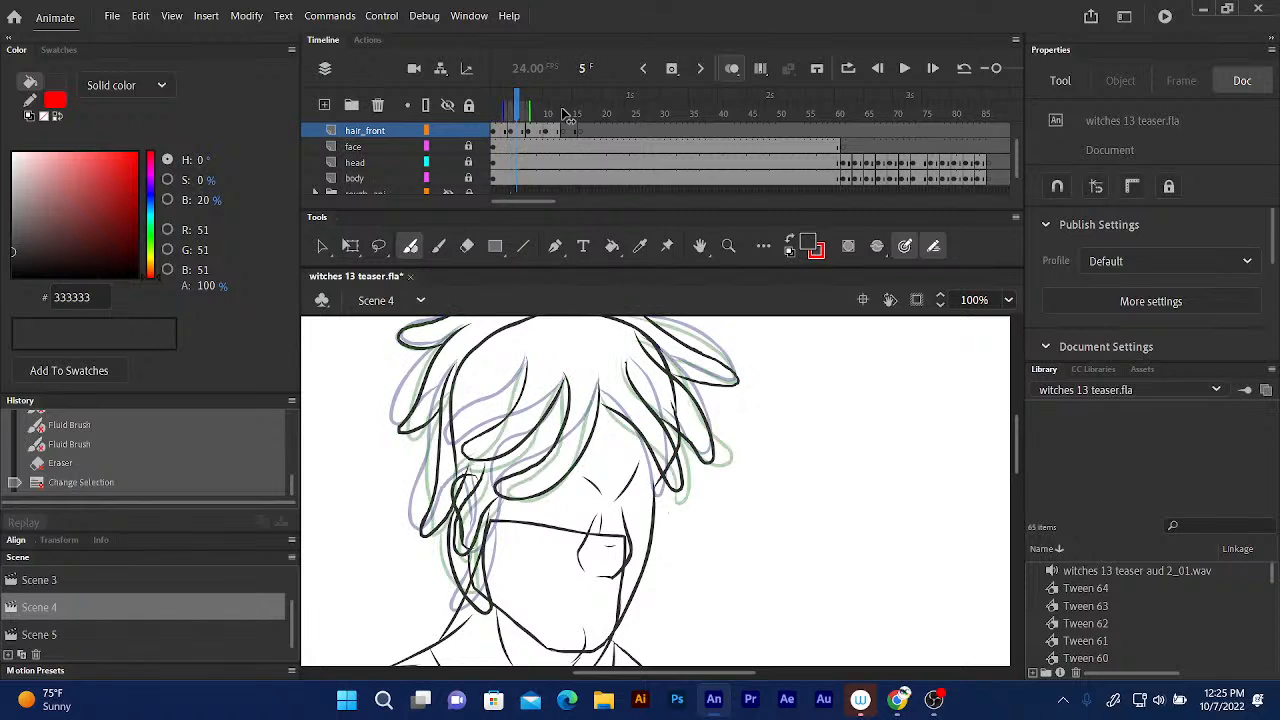
pyautogui.press(',')
pyautogui.press(',')
pyautogui.press('.')
pyautogui.press('.')
pyautogui.press('.')
pyautogui.press('.')
pyautogui.press('.')
pyautogui.press(',')
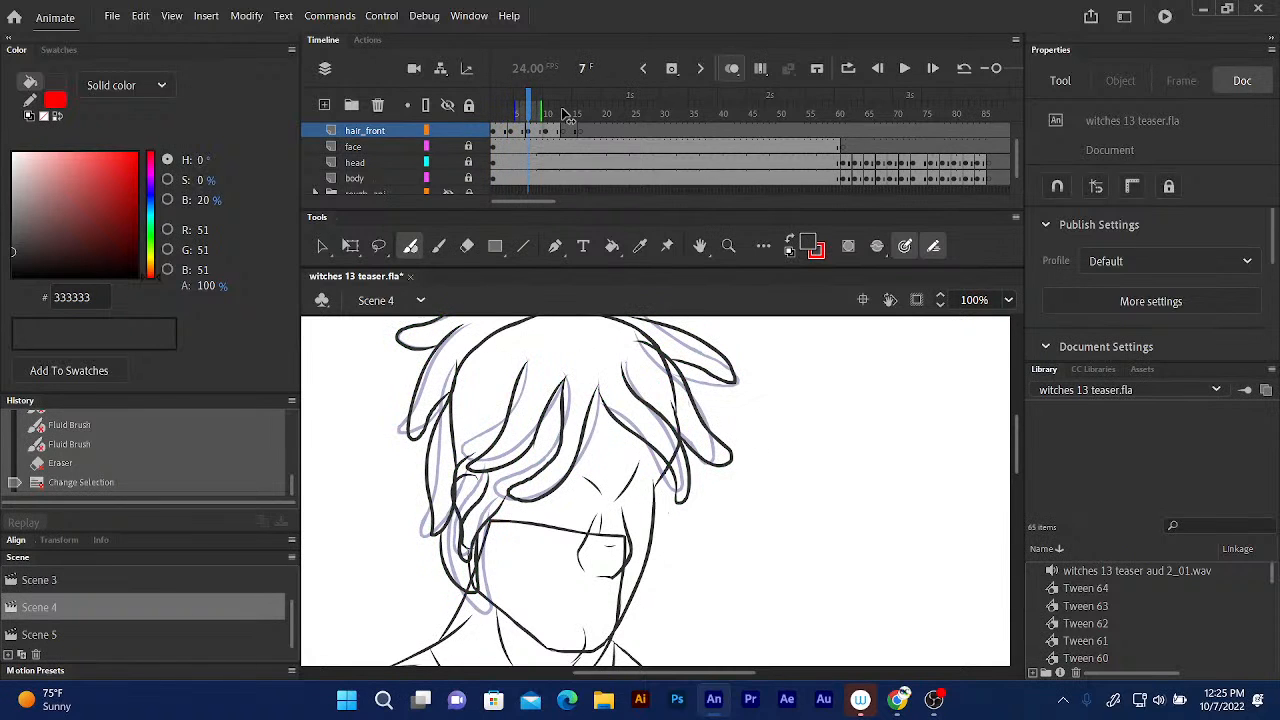
pyautogui.press('.')
pyautogui.press('.')
pyautogui.press('.')
pyautogui.press('.')
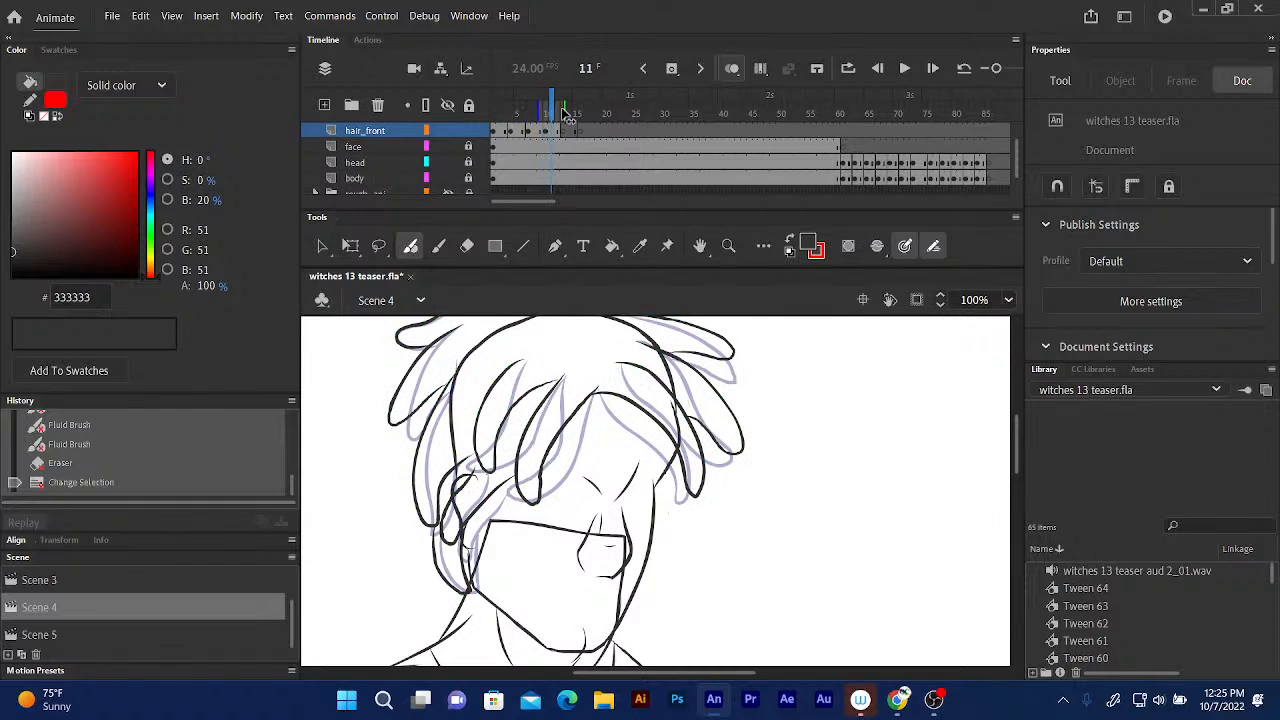
pyautogui.press('.')
pyautogui.press('.')
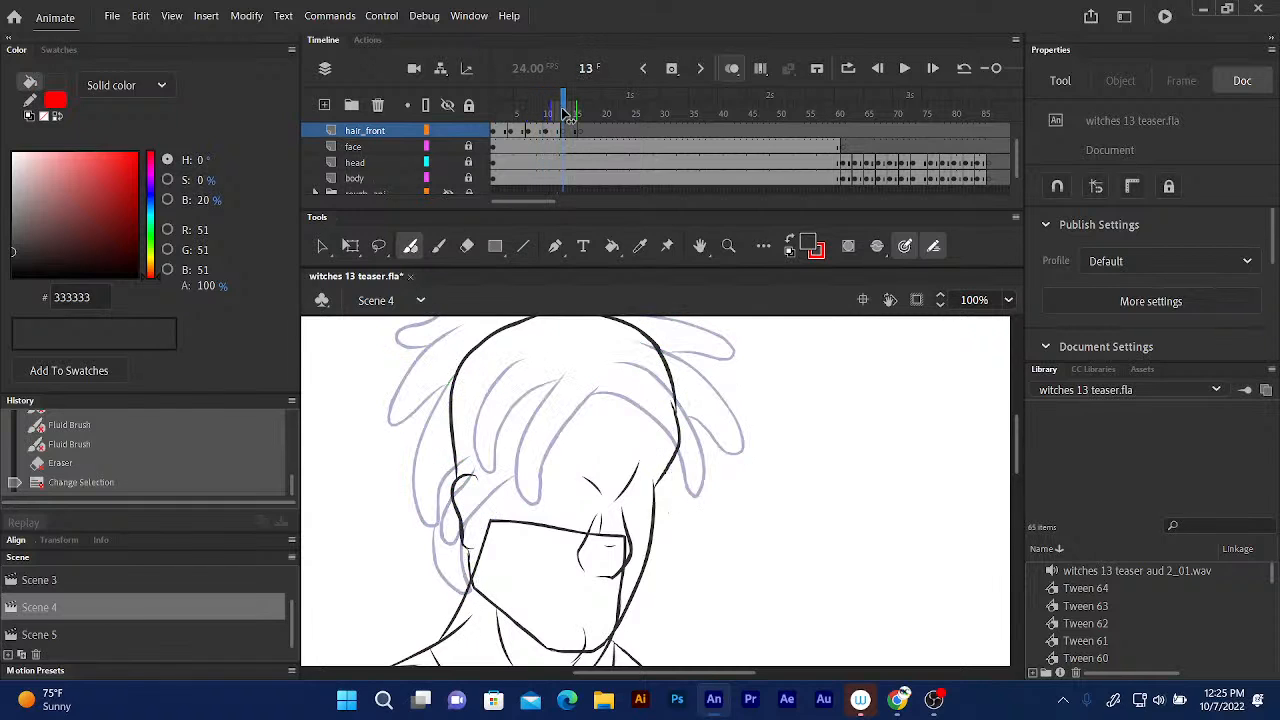
pyautogui.press('.')
pyautogui.press(',')
# Copy the hair drawing from frame 2 of hair_front, paste it at frame 17 and shift its keyframe to frame 16.
pyautogui.click(499, 131)
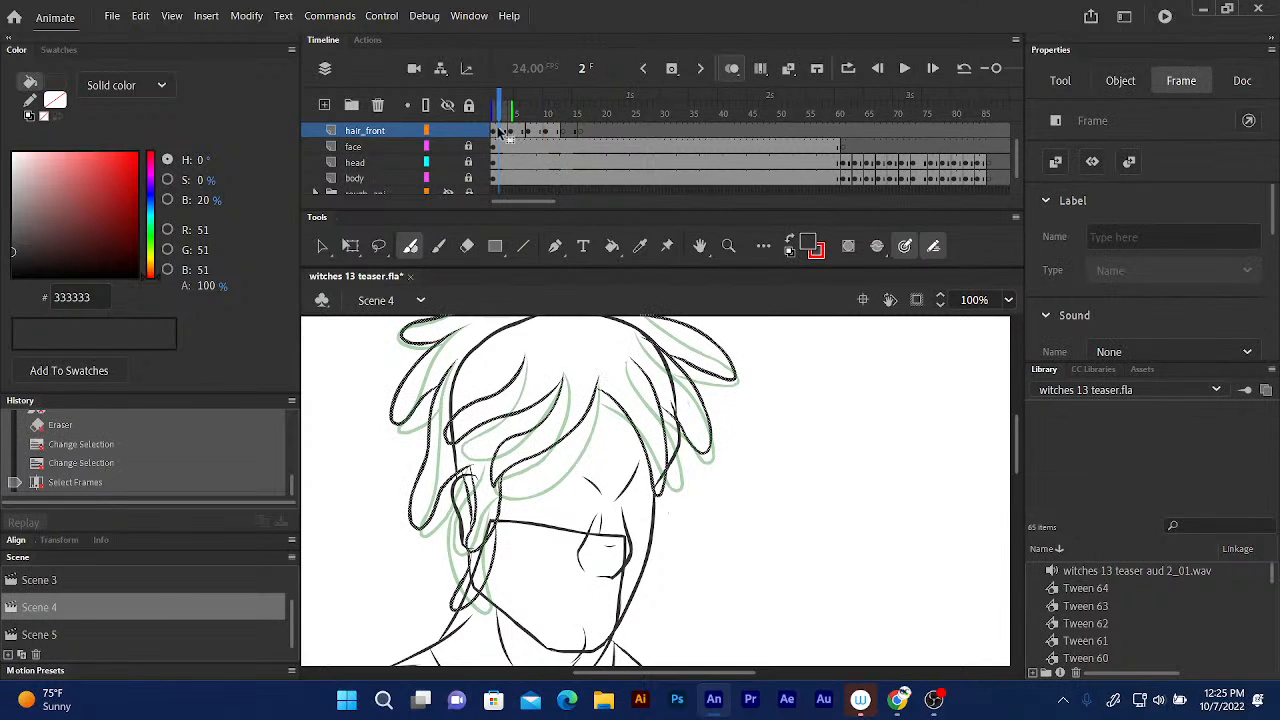
pyautogui.rightClick(499, 131)
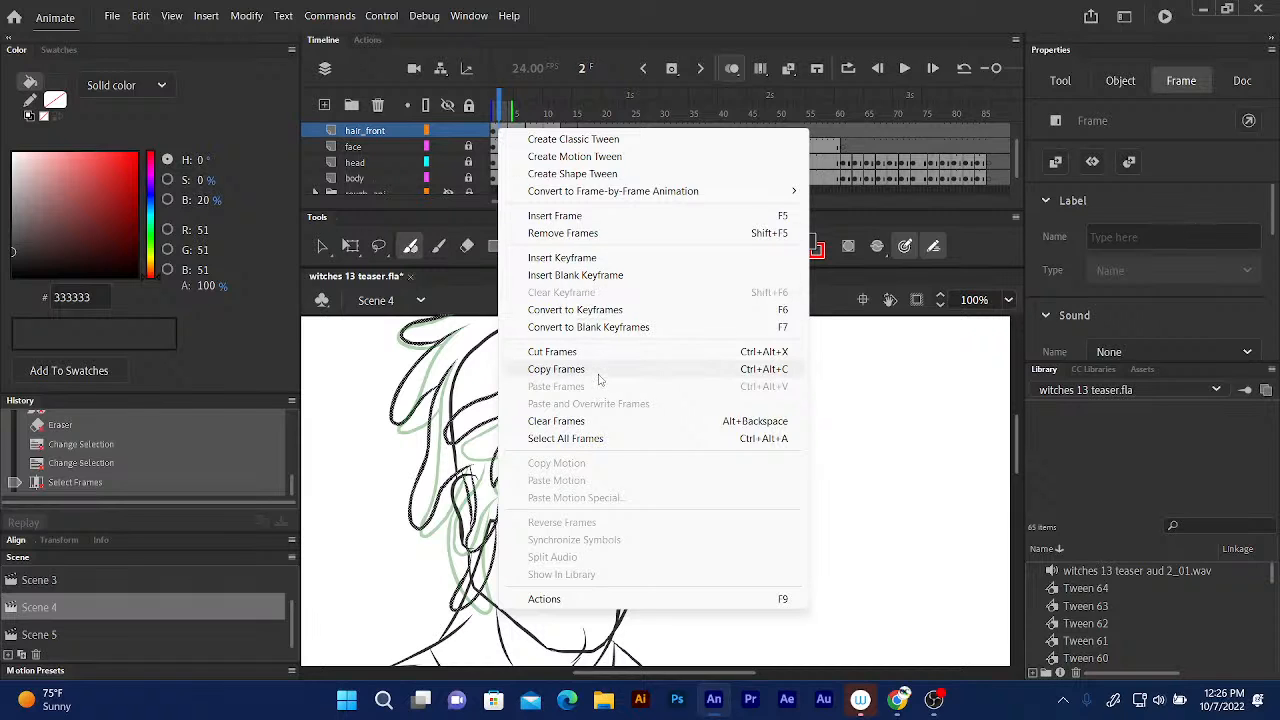
pyautogui.click(599, 372)
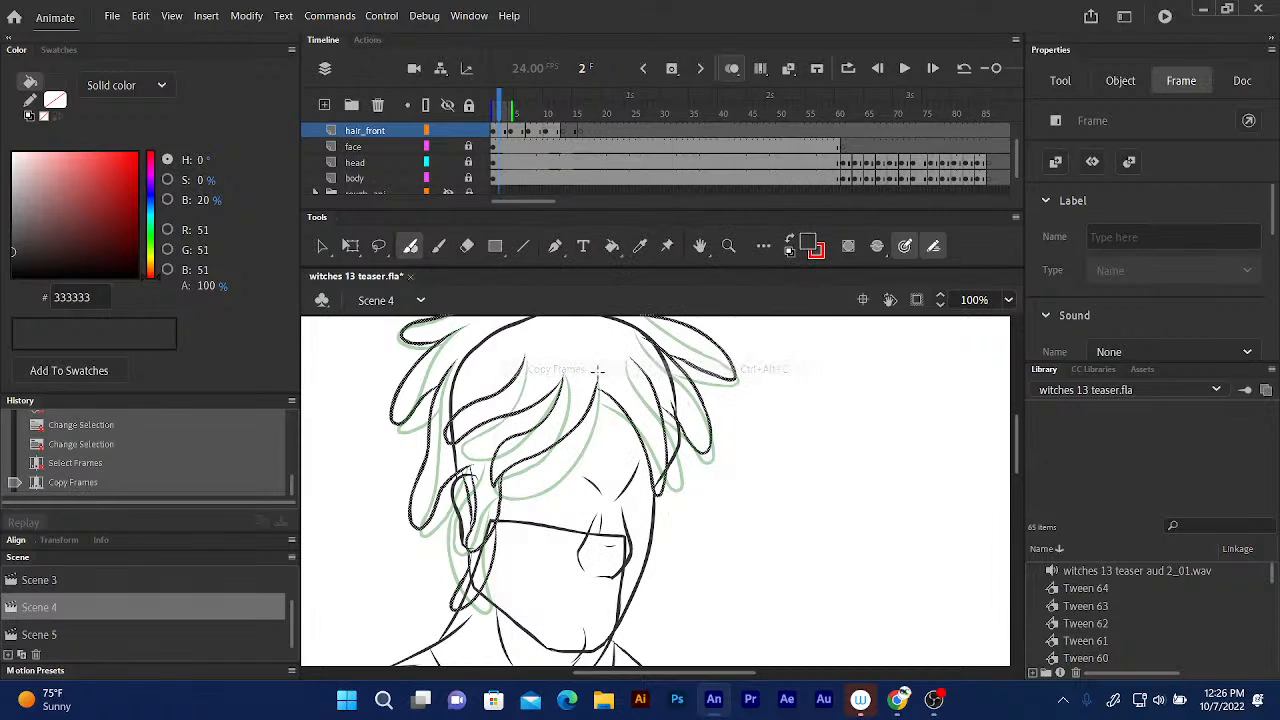
pyautogui.click(585, 135)
pyautogui.rightClick(587, 133)
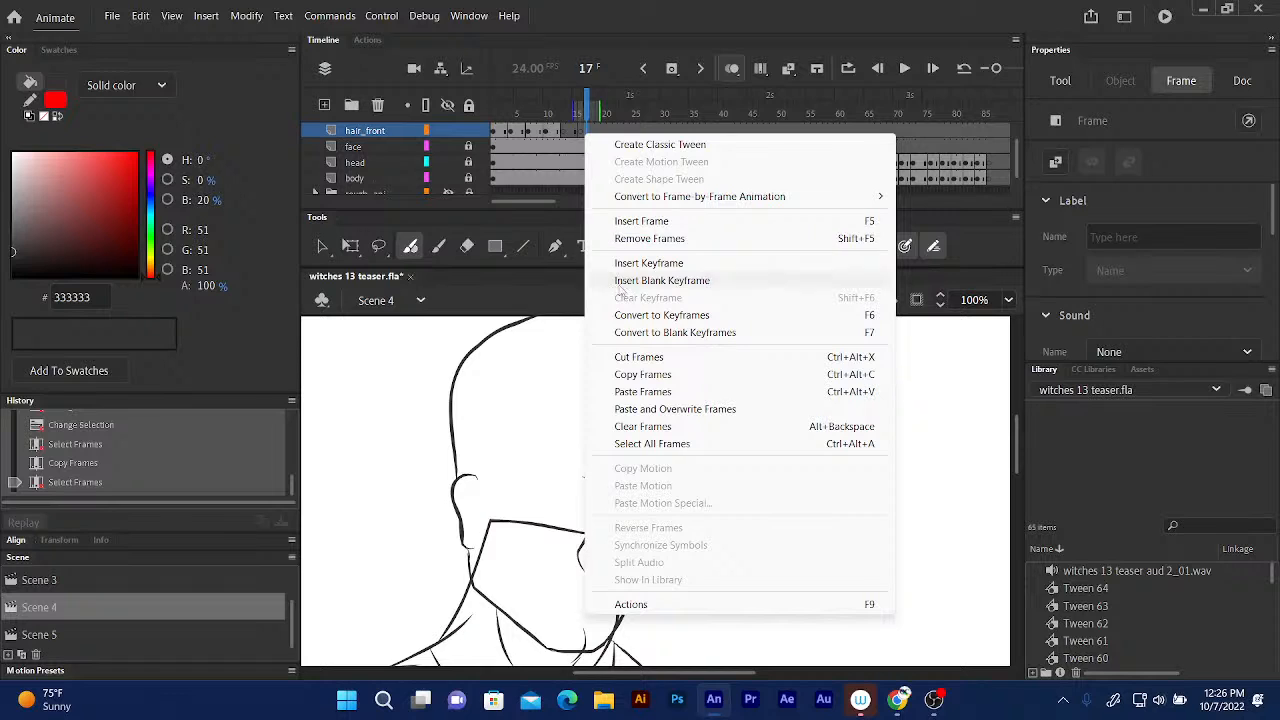
pyautogui.click(655, 393)
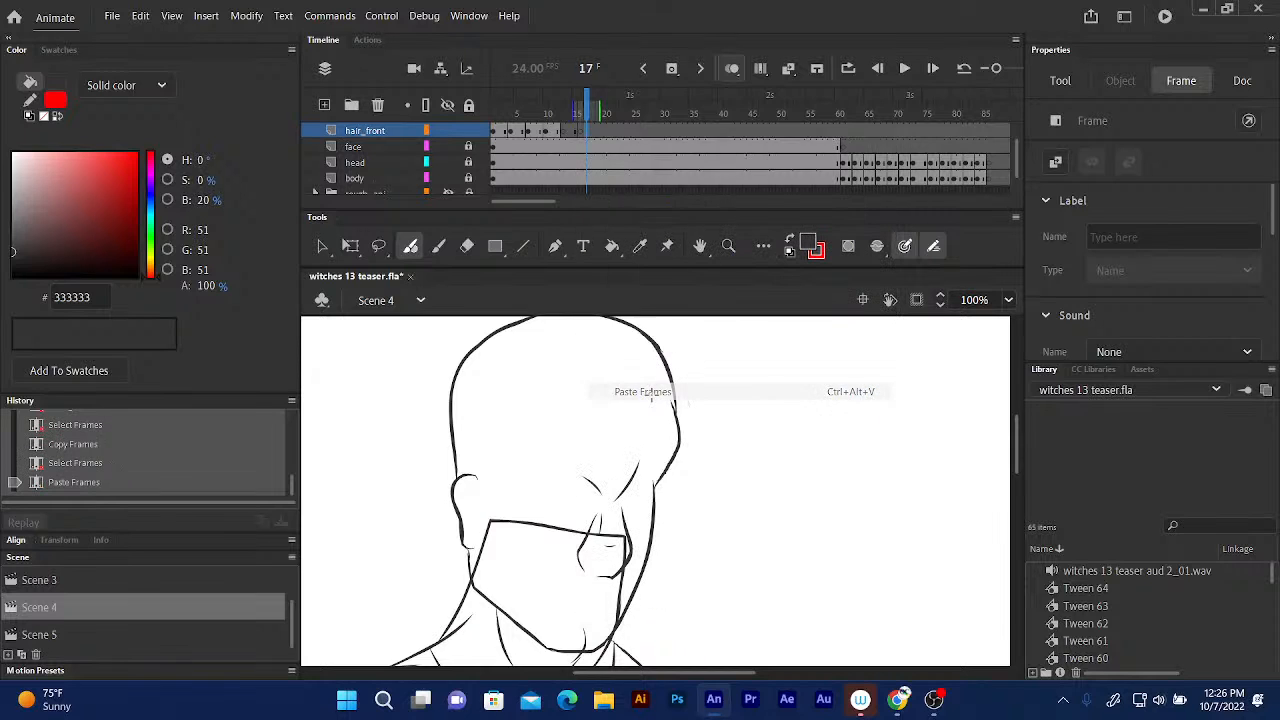
pyautogui.click(587, 132)
pyautogui.moveTo(587, 132); pyautogui.dragTo(594, 132)
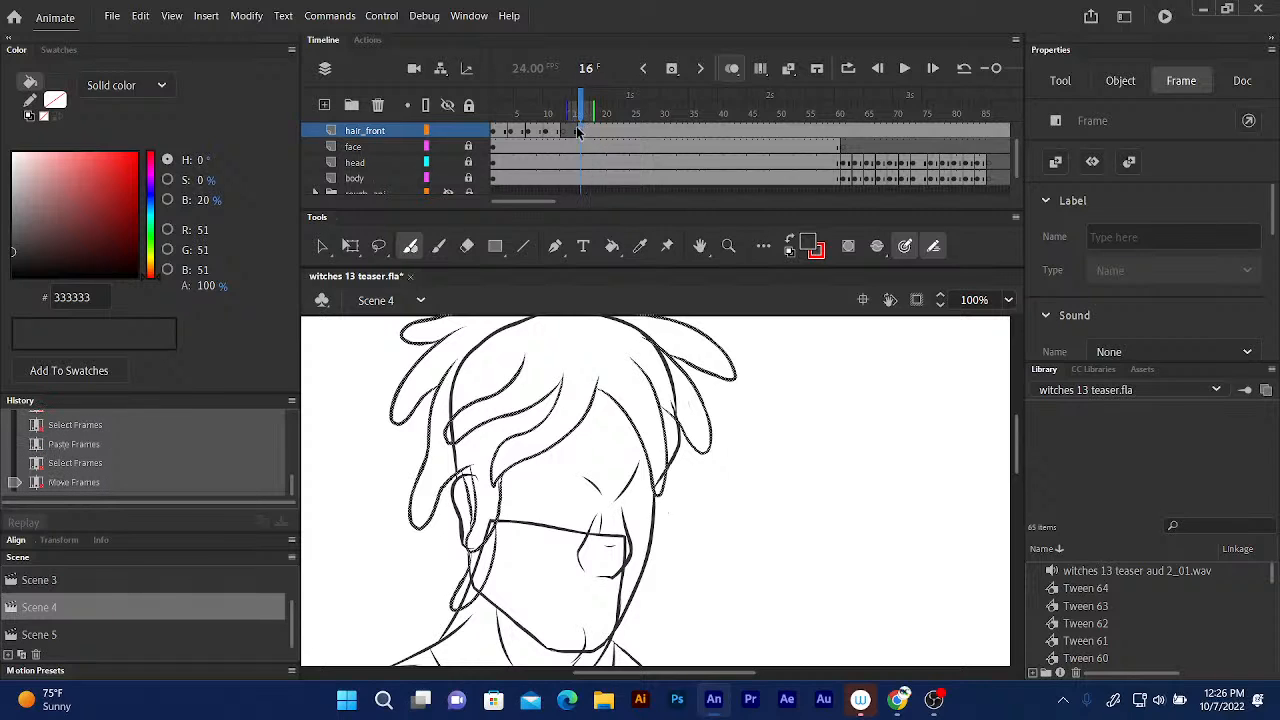
# Insert a blank keyframe at frame 18 of hair_front and move it to frame 19.
pyautogui.click(594, 132)
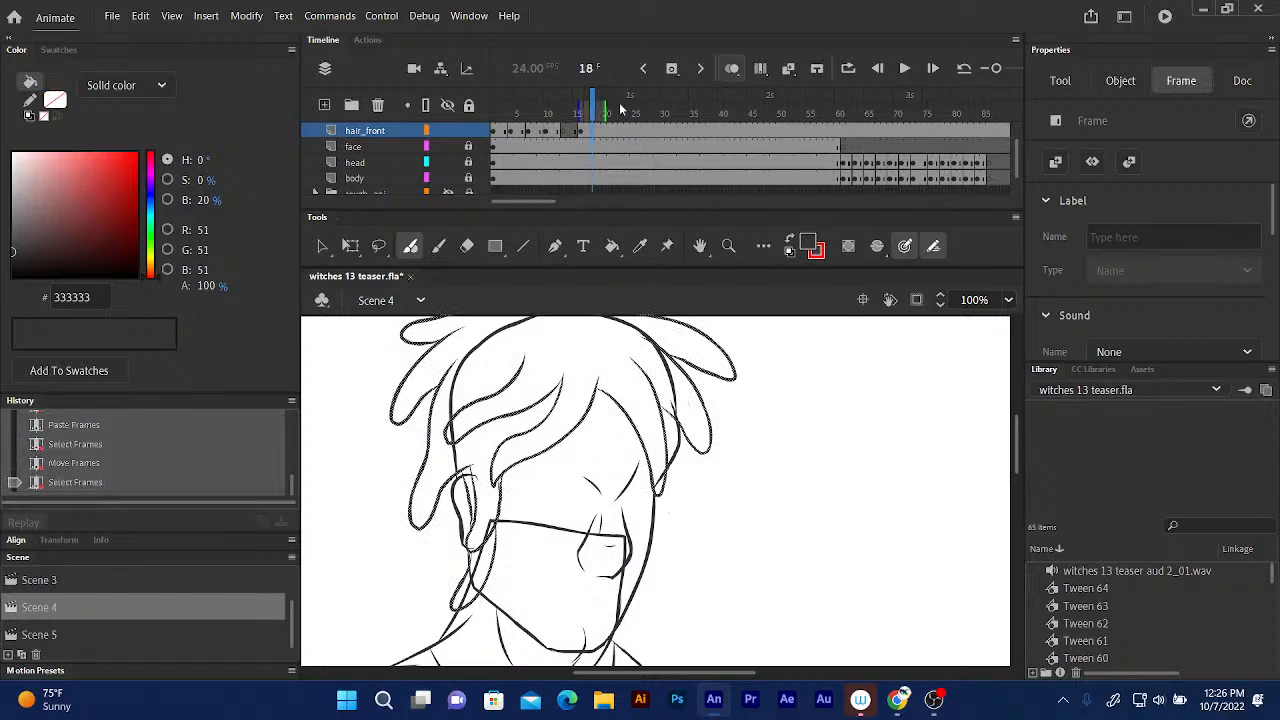
pyautogui.click(671, 69)
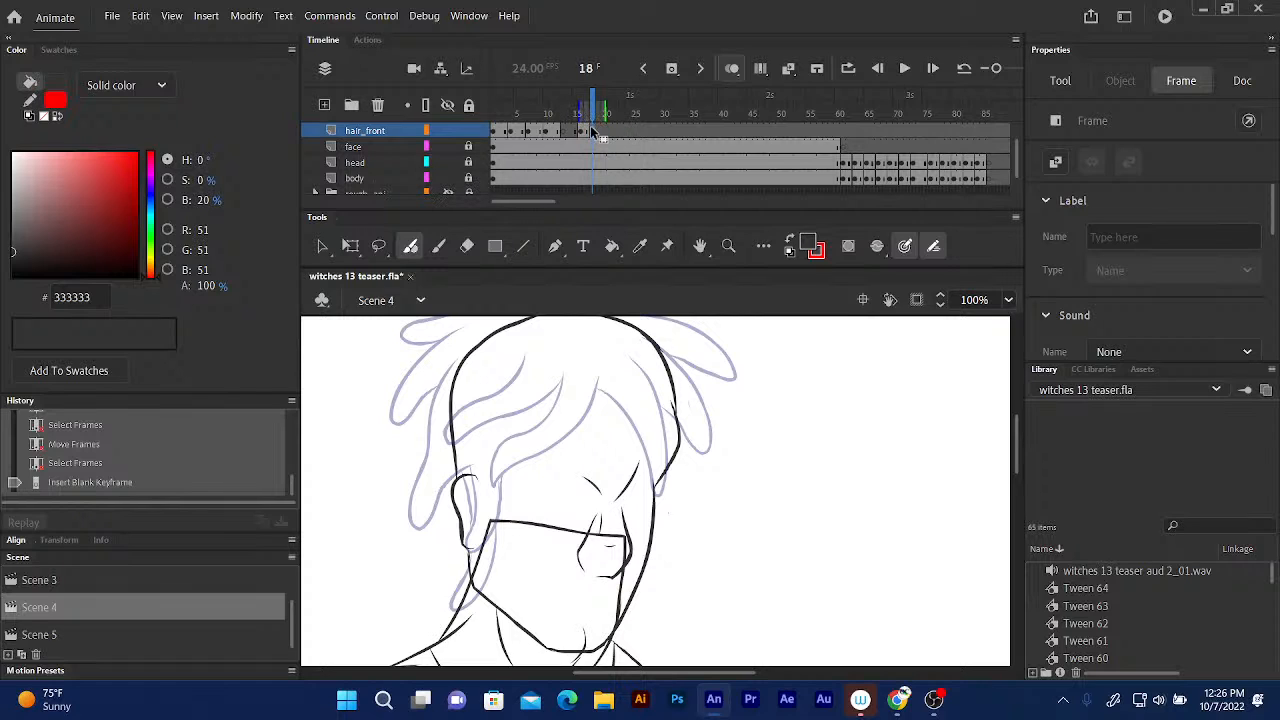
pyautogui.click(591, 128)
pyautogui.doubleClick(592, 128)
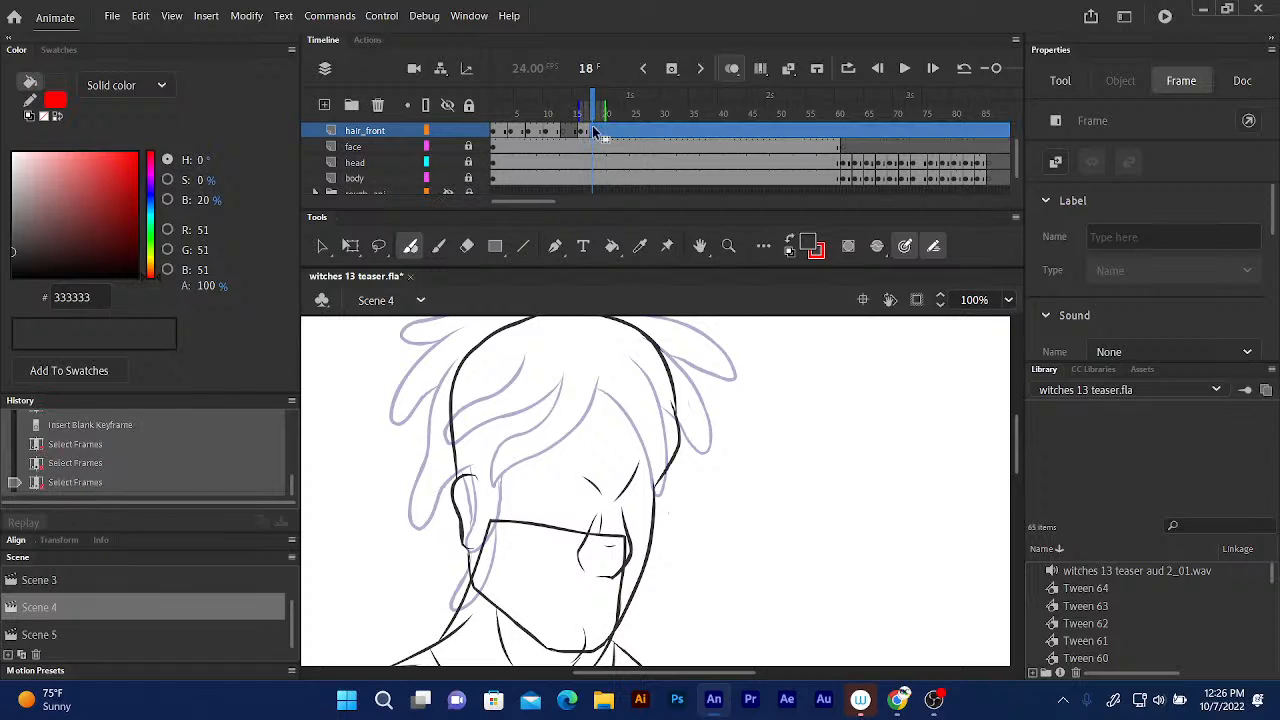
pyautogui.click(593, 130)
pyautogui.doubleClick(593, 130)
pyautogui.click(593, 129)
pyautogui.click(592, 128)
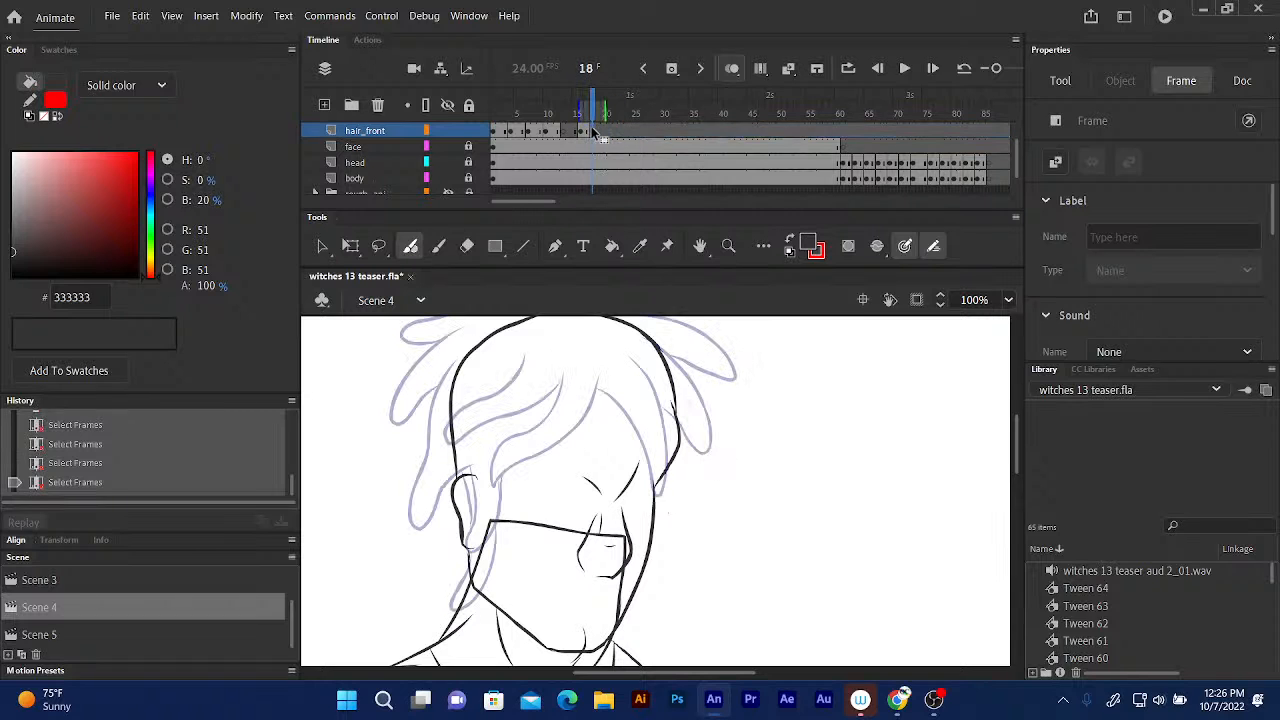
pyautogui.moveTo(593, 130); pyautogui.dragTo(600, 130)
# Step back from the end of the hair drawings and replay them to check the gap around frames 13 to 15.
pyautogui.click(602, 113)
pyautogui.press(',')
pyautogui.press(',')
pyautogui.press(',')
pyautogui.press(',')
pyautogui.press(',')
pyautogui.click(572, 113)
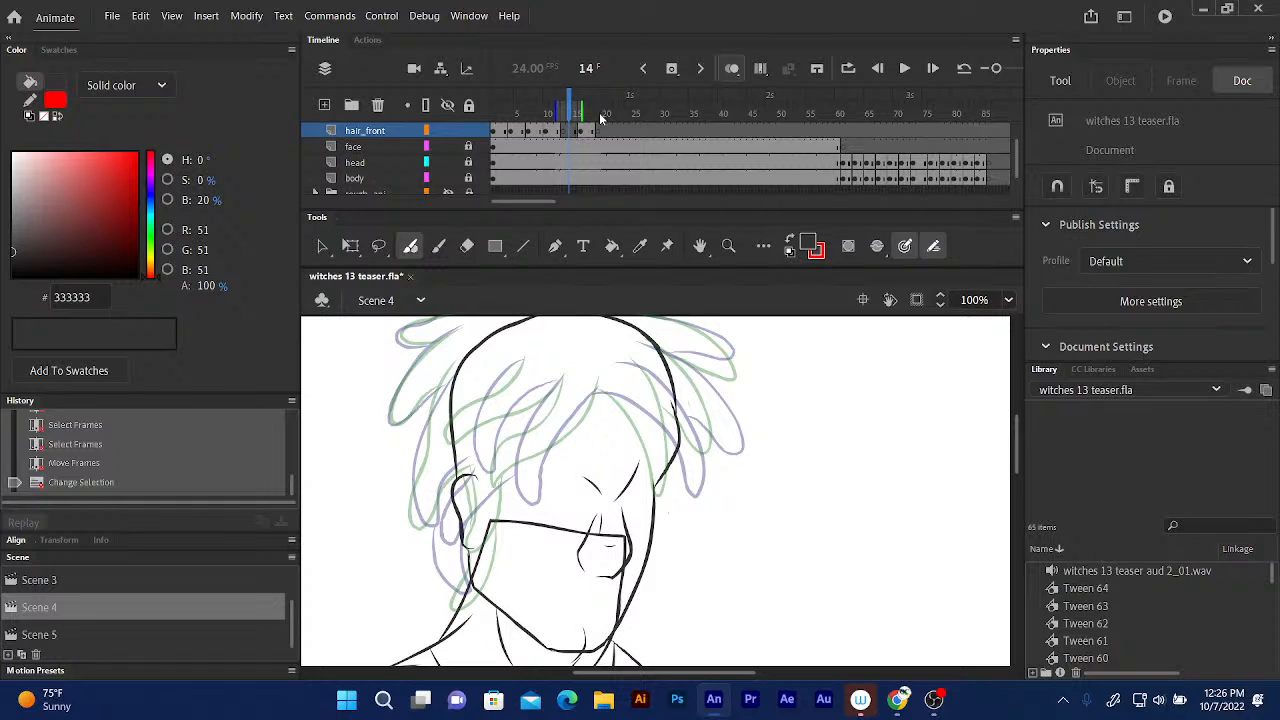
pyautogui.press('Return')
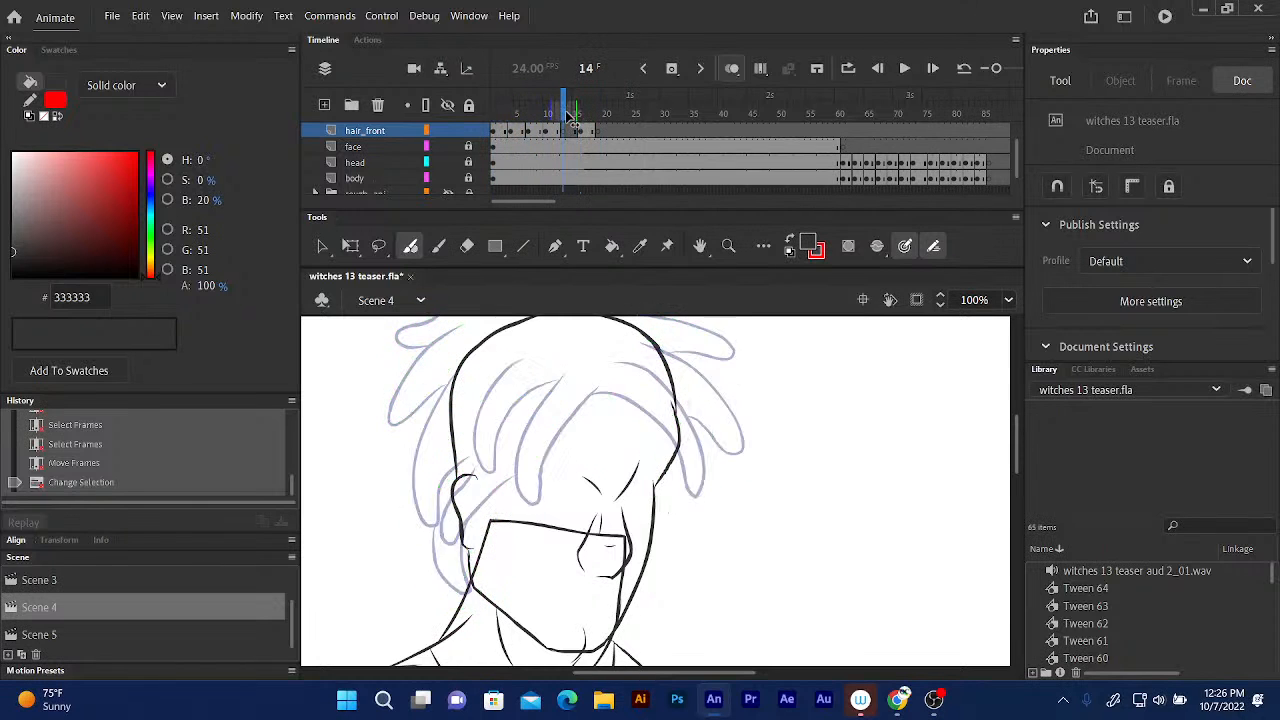
pyautogui.click(569, 114)
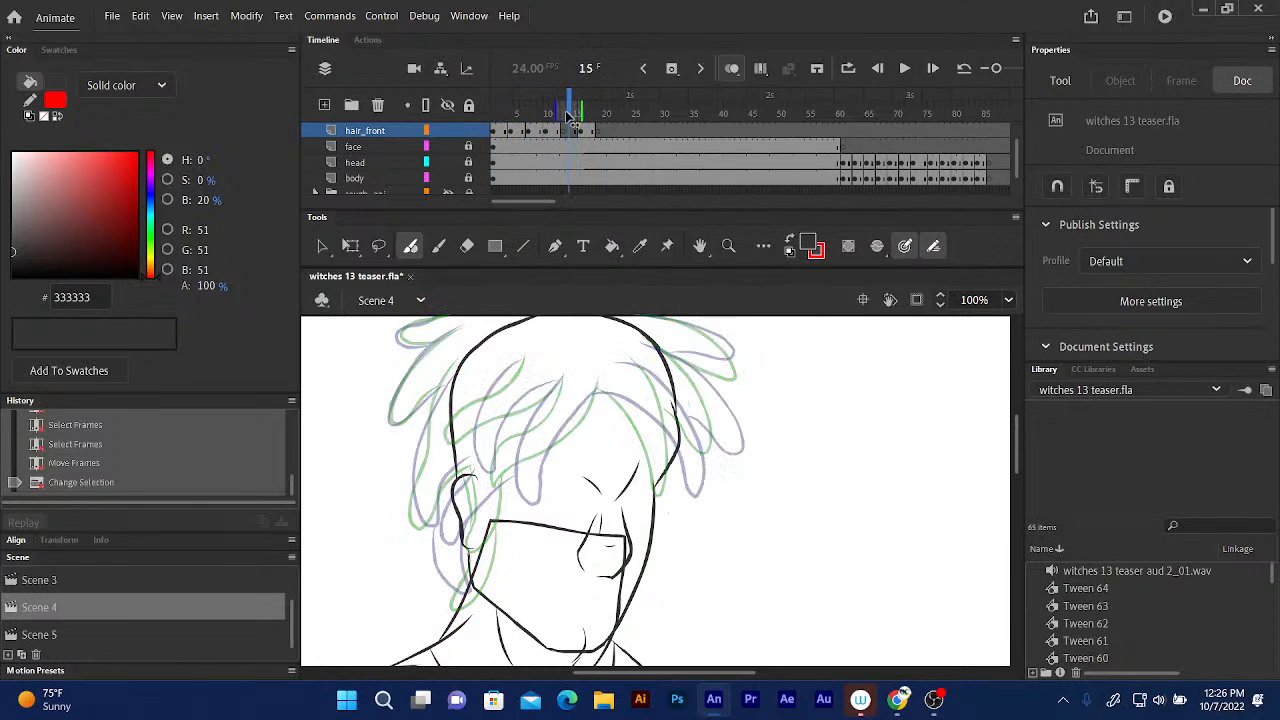
# Ink the front hair locks over the forehead on frame 14 as inbetweens of the previous and next onion-skinned drawings.
pyautogui.click(568, 161)
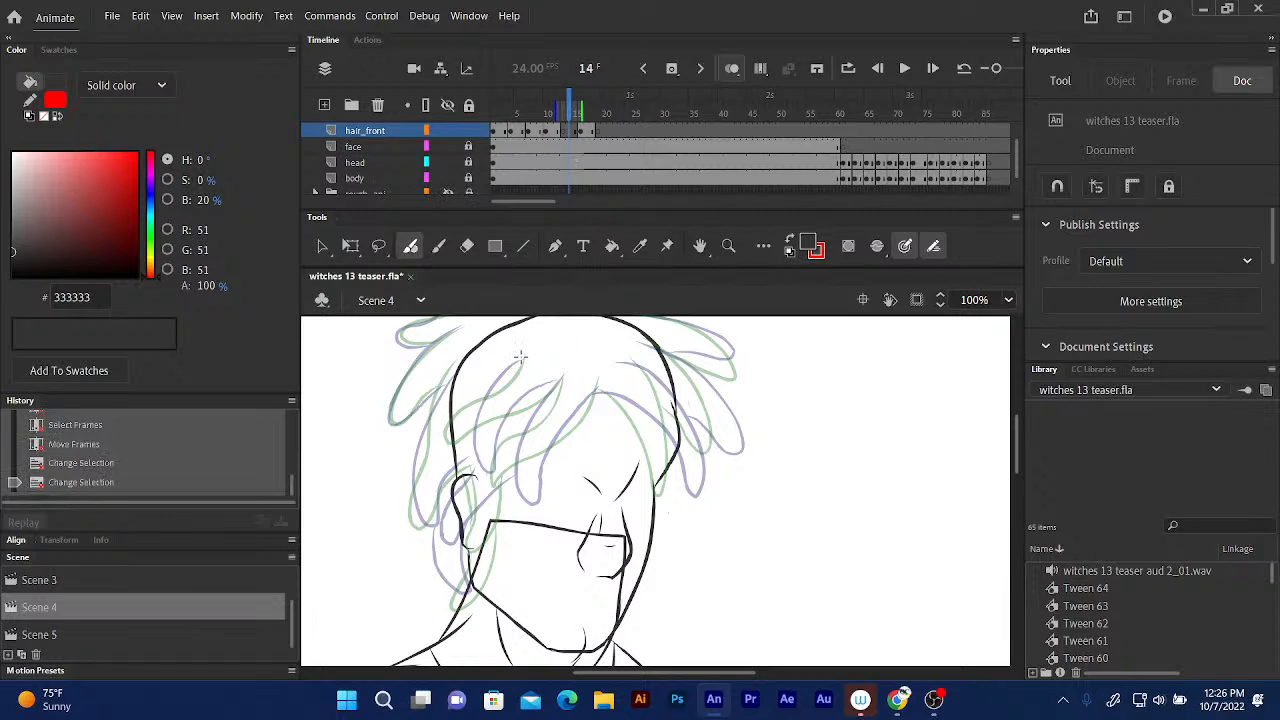
pyautogui.moveTo(516, 367)
pyautogui.mouseDown()
pyautogui.moveTo(472, 426)
pyautogui.moveTo(465, 465)
pyautogui.moveTo(500, 423)
pyautogui.mouseUp()
pyautogui.moveTo(520, 356); pyautogui.dragTo(549, 370)
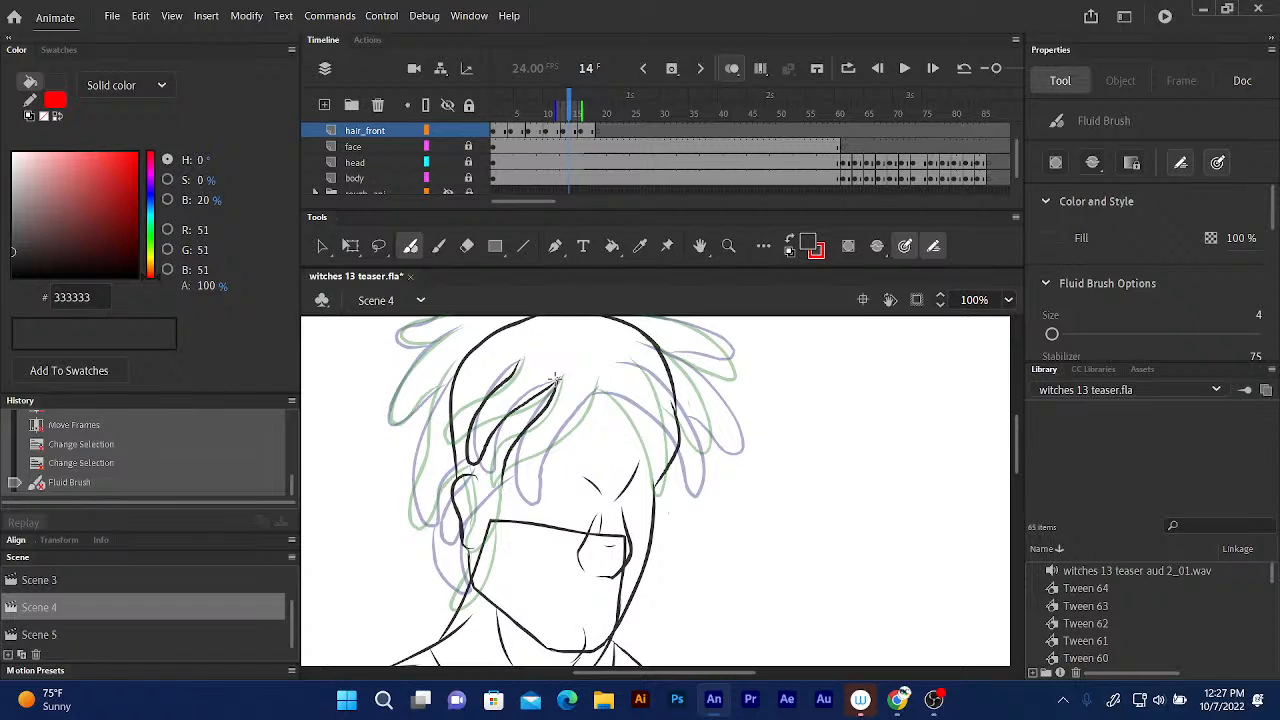
pyautogui.moveTo(555, 381); pyautogui.dragTo(508, 458)
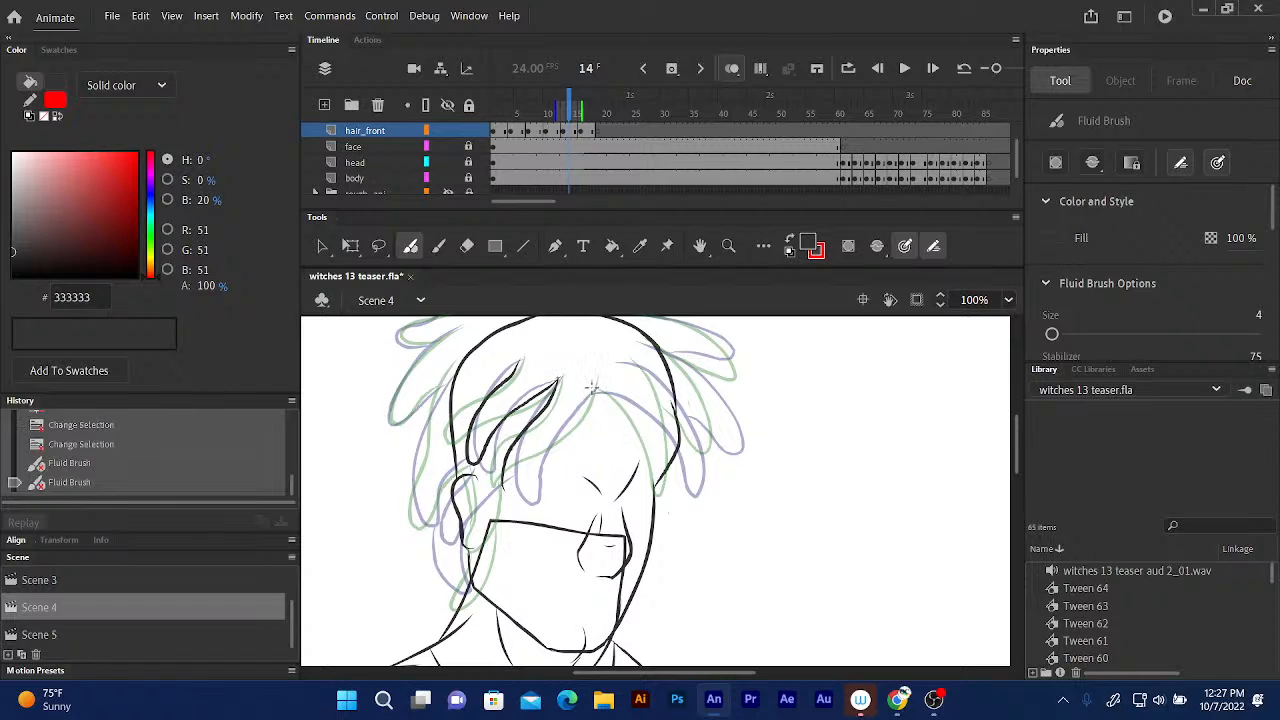
pyautogui.moveTo(592, 390); pyautogui.dragTo(516, 494)
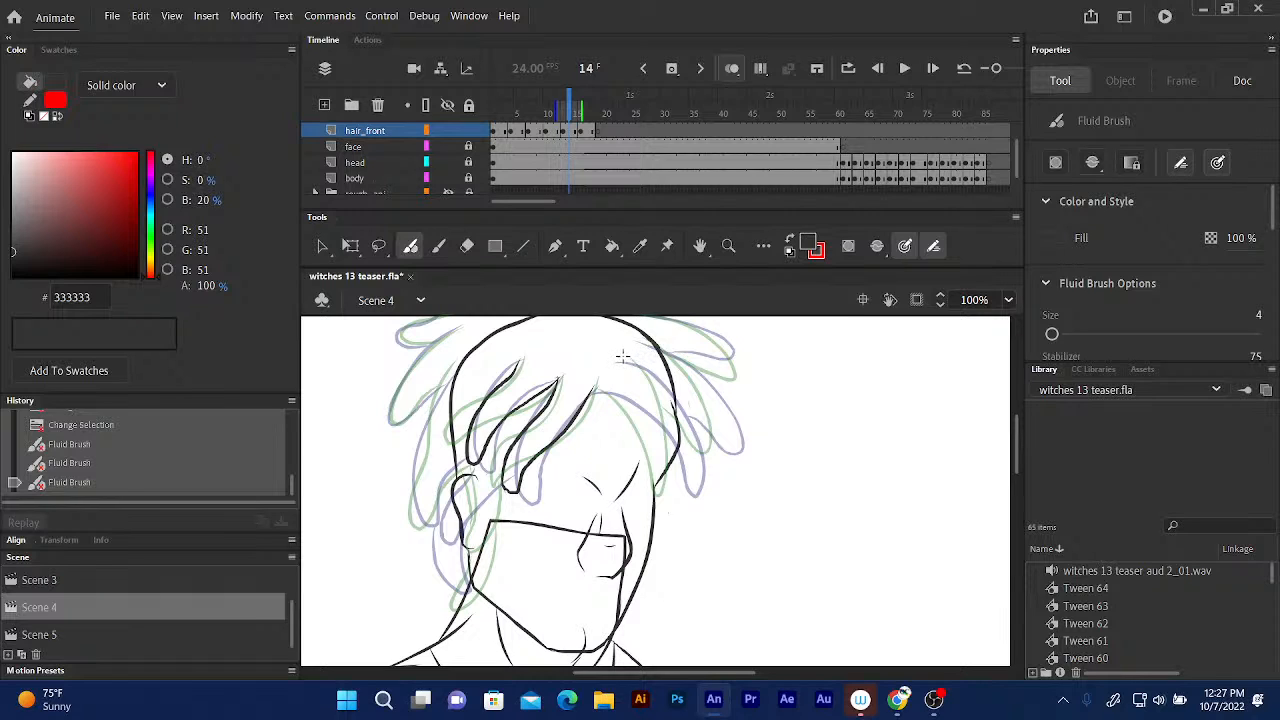
pyautogui.moveTo(622, 357)
pyautogui.mouseDown()
pyautogui.moveTo(678, 428)
pyautogui.moveTo(688, 486)
pyautogui.moveTo(638, 408)
pyautogui.moveTo(602, 390)
pyautogui.moveTo(606, 366)
pyautogui.mouseUp()
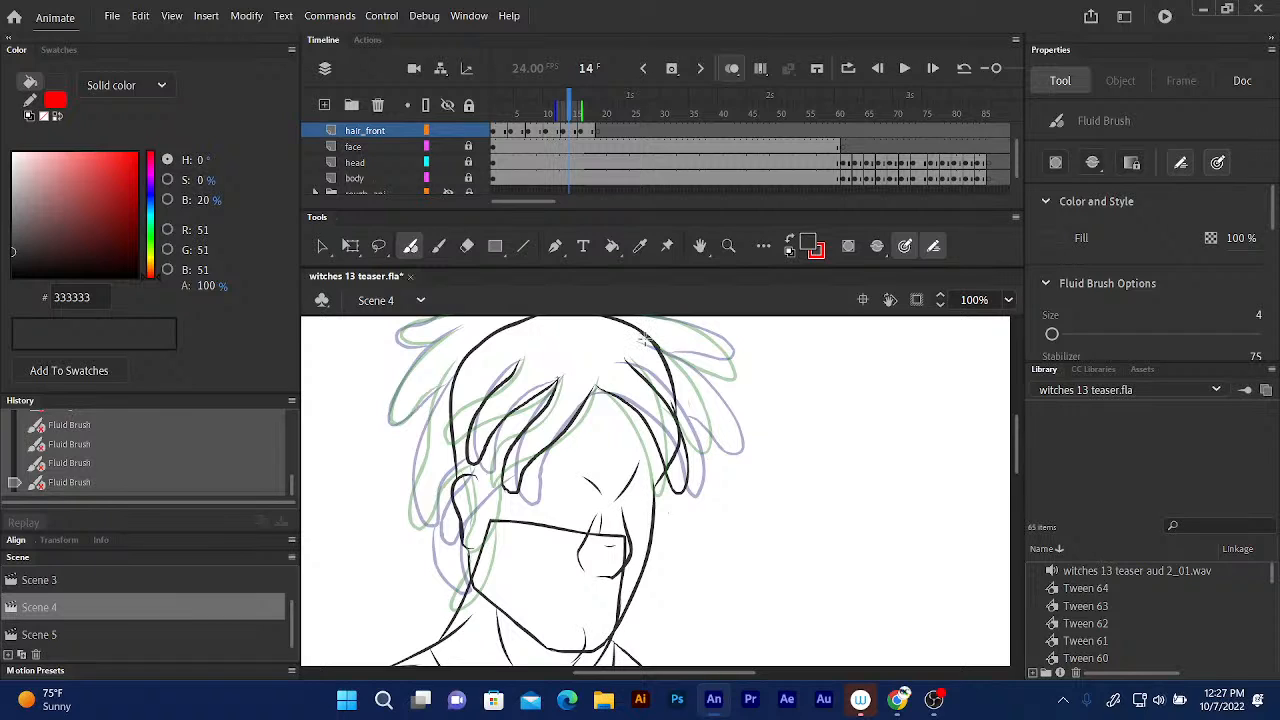
# Ink the two outer hair locks on the right side of the head on frame 14 between the onion-skinned drawings.
pyautogui.moveTo(662, 352)
pyautogui.mouseDown()
pyautogui.moveTo(700, 386)
pyautogui.moveTo(720, 456)
pyautogui.moveTo(694, 432)
pyautogui.mouseUp()
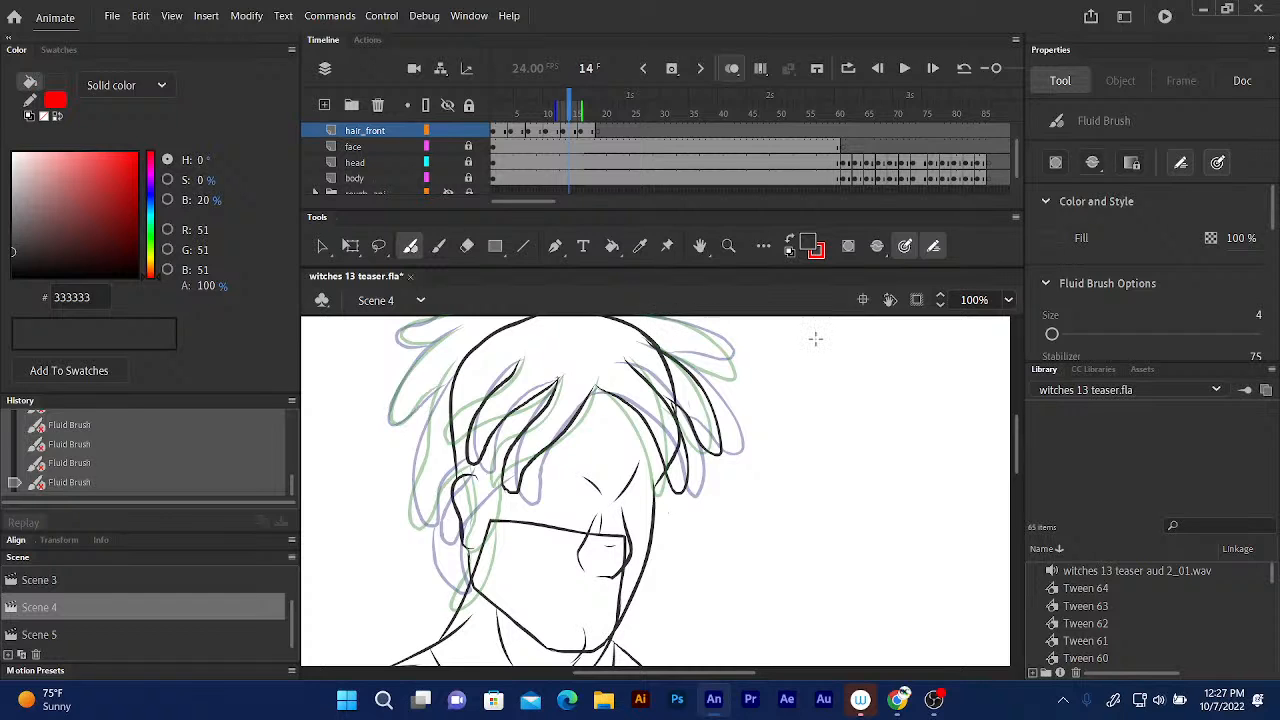
pyautogui.scroll(2, 820, 389)
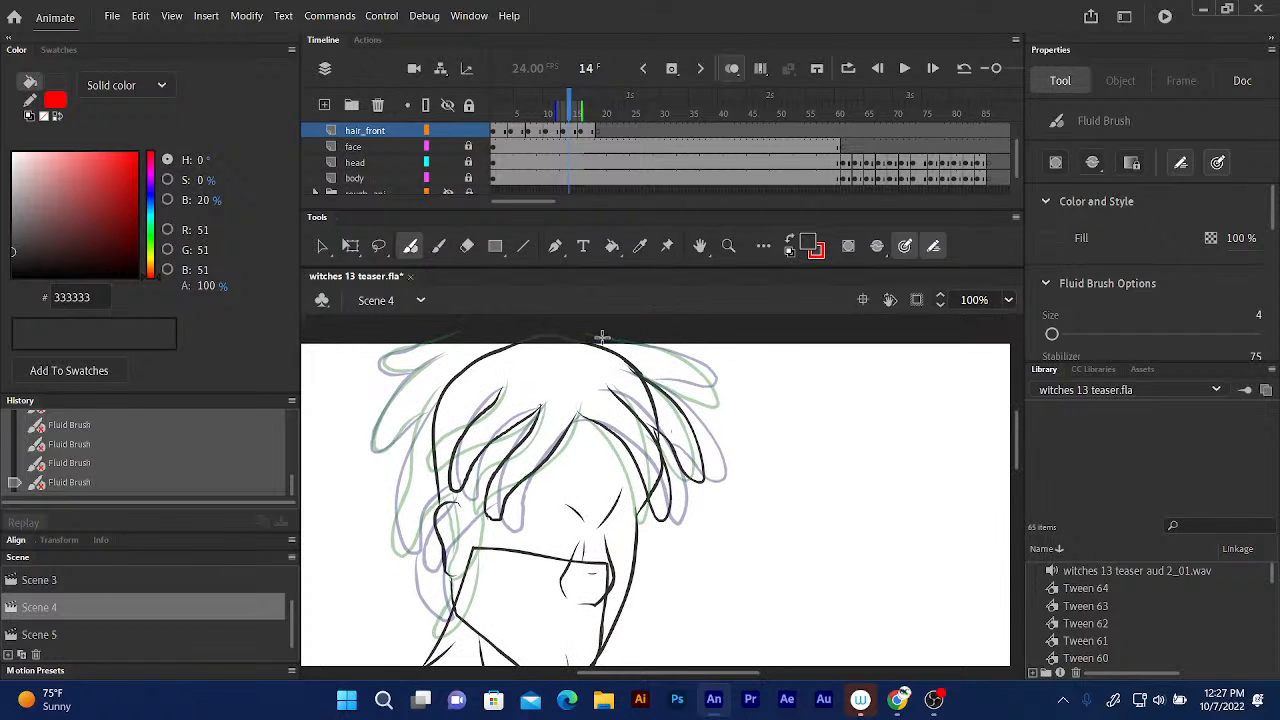
pyautogui.moveTo(634, 344)
pyautogui.mouseDown()
pyautogui.moveTo(726, 384)
pyautogui.moveTo(674, 392)
pyautogui.moveTo(643, 376)
pyautogui.mouseUp()
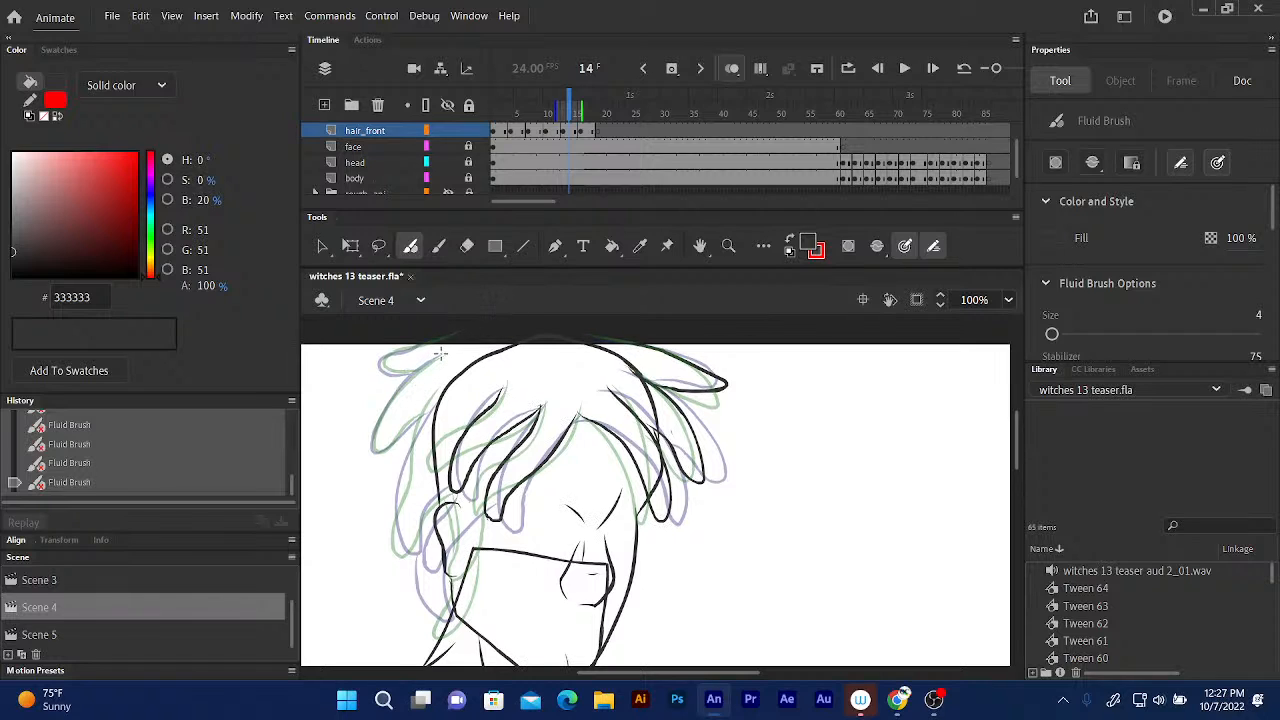
# Ink the hair locks on the left side of the head down to the ear on frame 14, following the onion-skinned drawings.
pyautogui.moveTo(426, 366); pyautogui.dragTo(374, 438)
pyautogui.moveTo(440, 353); pyautogui.dragTo(441, 384)
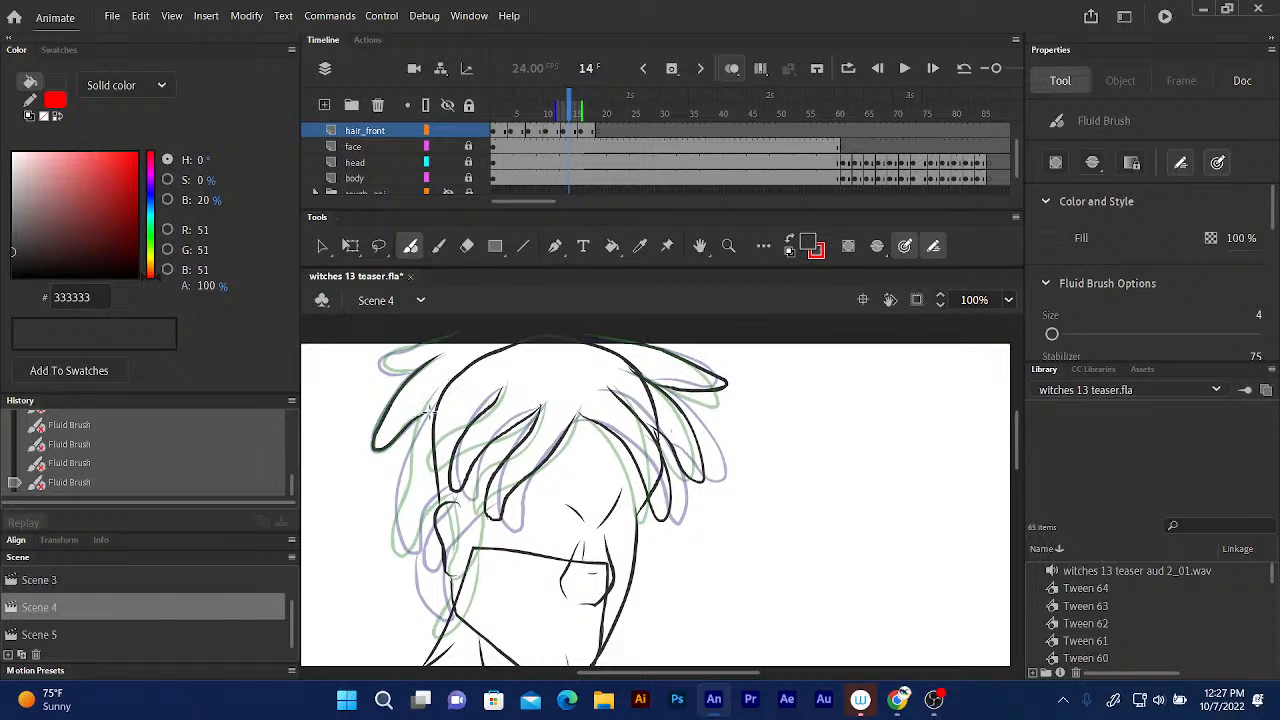
pyautogui.moveTo(436, 396)
pyautogui.mouseDown()
pyautogui.moveTo(395, 549)
pyautogui.moveTo(452, 488)
pyautogui.mouseUp()
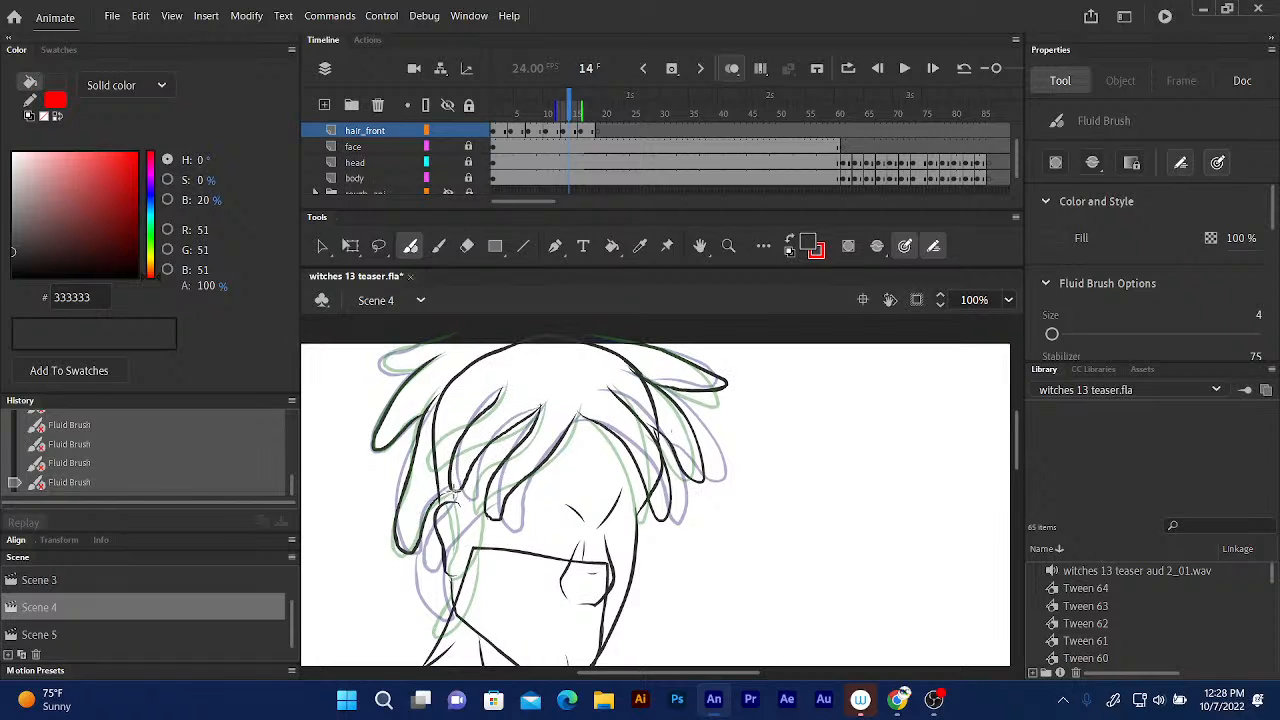
pyautogui.moveTo(540, 408); pyautogui.dragTo(449, 495)
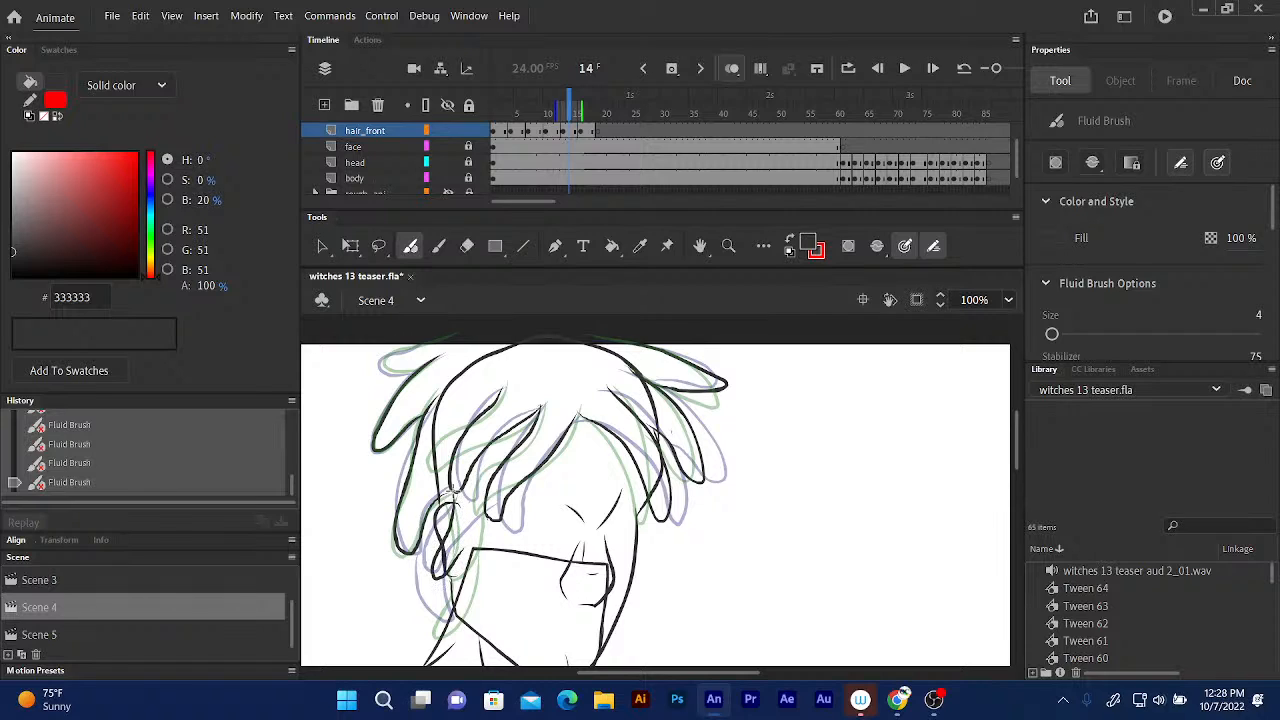
pyautogui.moveTo(449, 495)
pyautogui.mouseDown()
pyautogui.moveTo(468, 535)
pyautogui.moveTo(476, 528)
pyautogui.mouseUp()
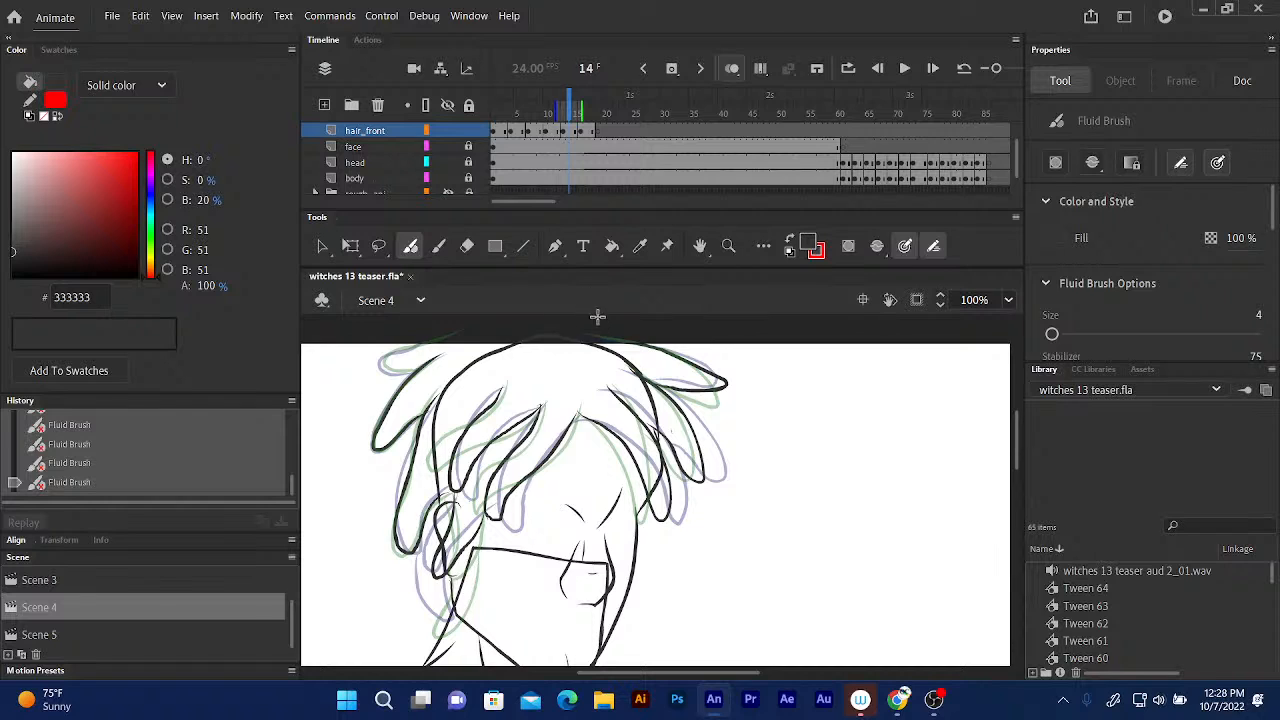
# Erase and redraw the tip and inner edge of the long lock hanging behind the ear on frame 14.
pyautogui.scroll(-3, 597, 316)
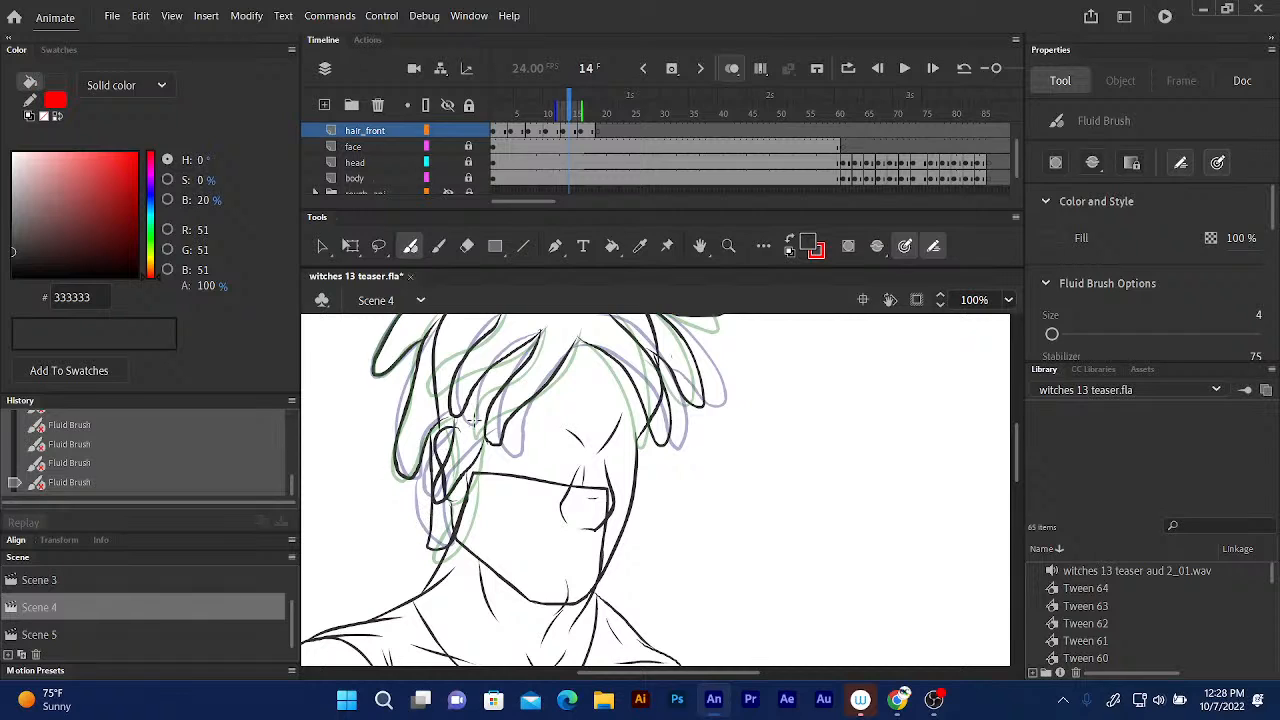
pyautogui.click(467, 247)
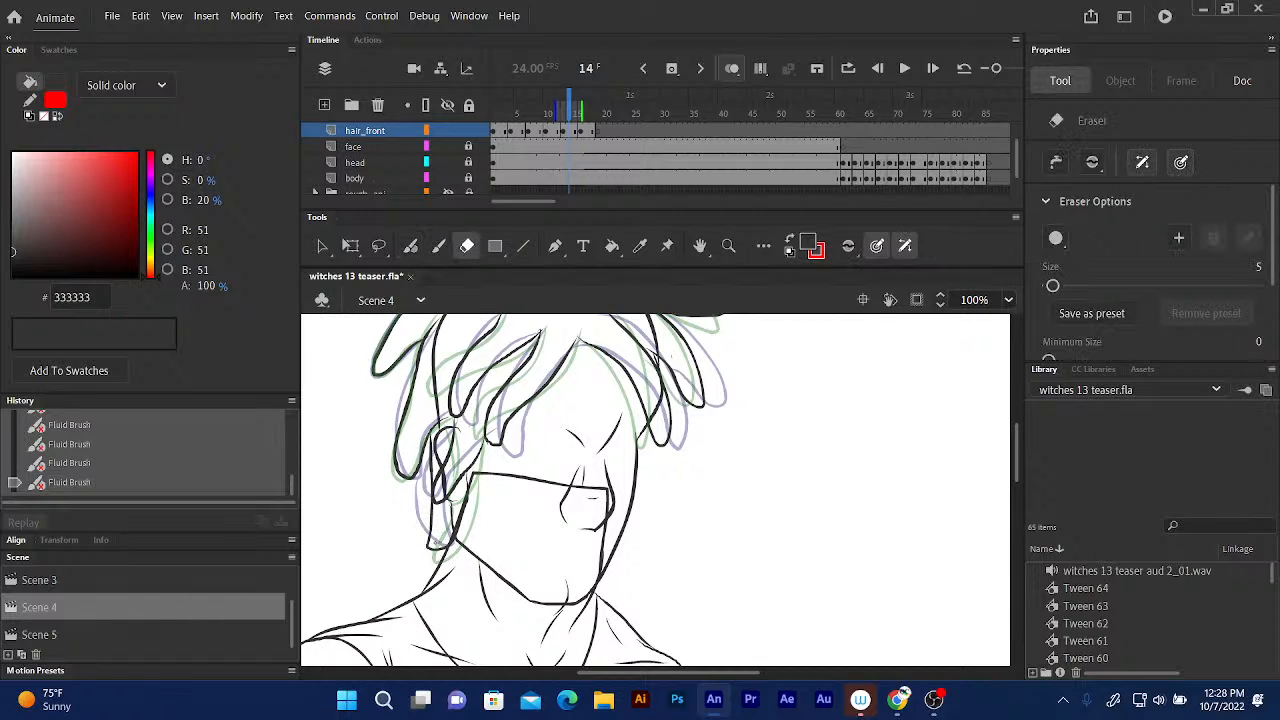
pyautogui.click(435, 543)
pyautogui.click(410, 248)
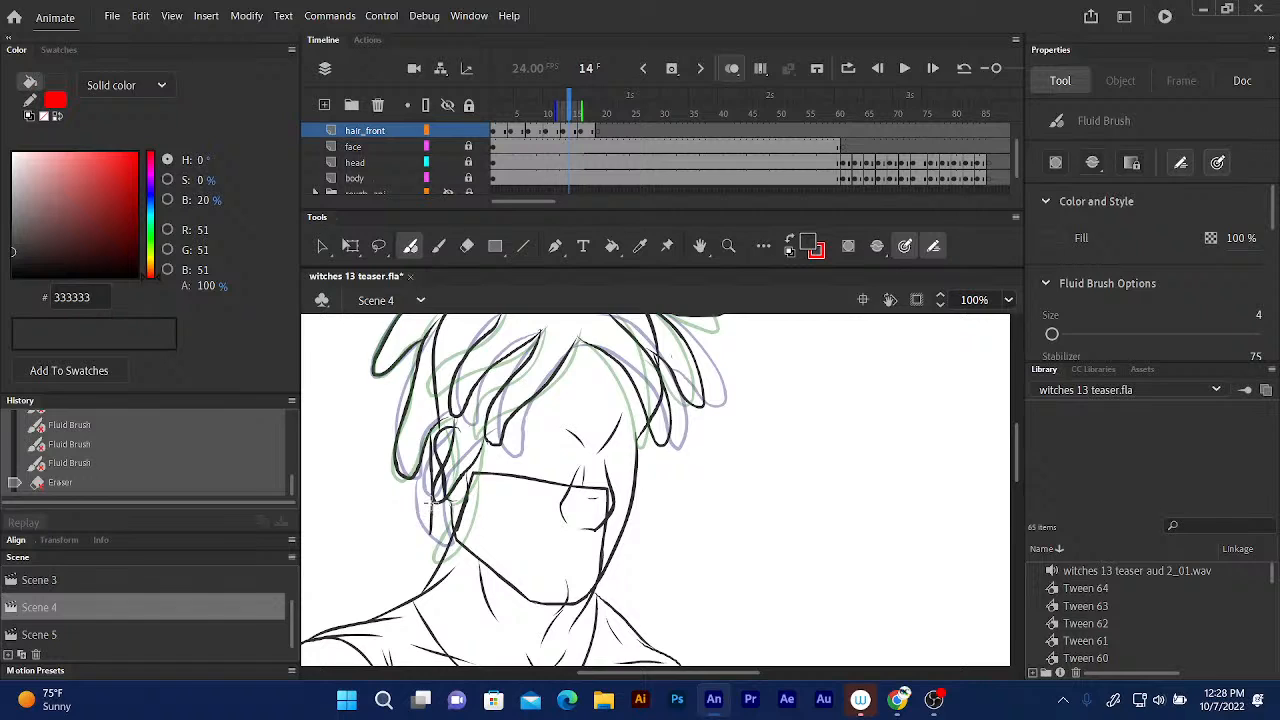
pyautogui.moveTo(429, 522)
pyautogui.mouseDown()
pyautogui.moveTo(440, 553)
pyautogui.moveTo(466, 510)
pyautogui.moveTo(436, 502)
pyautogui.mouseUp()
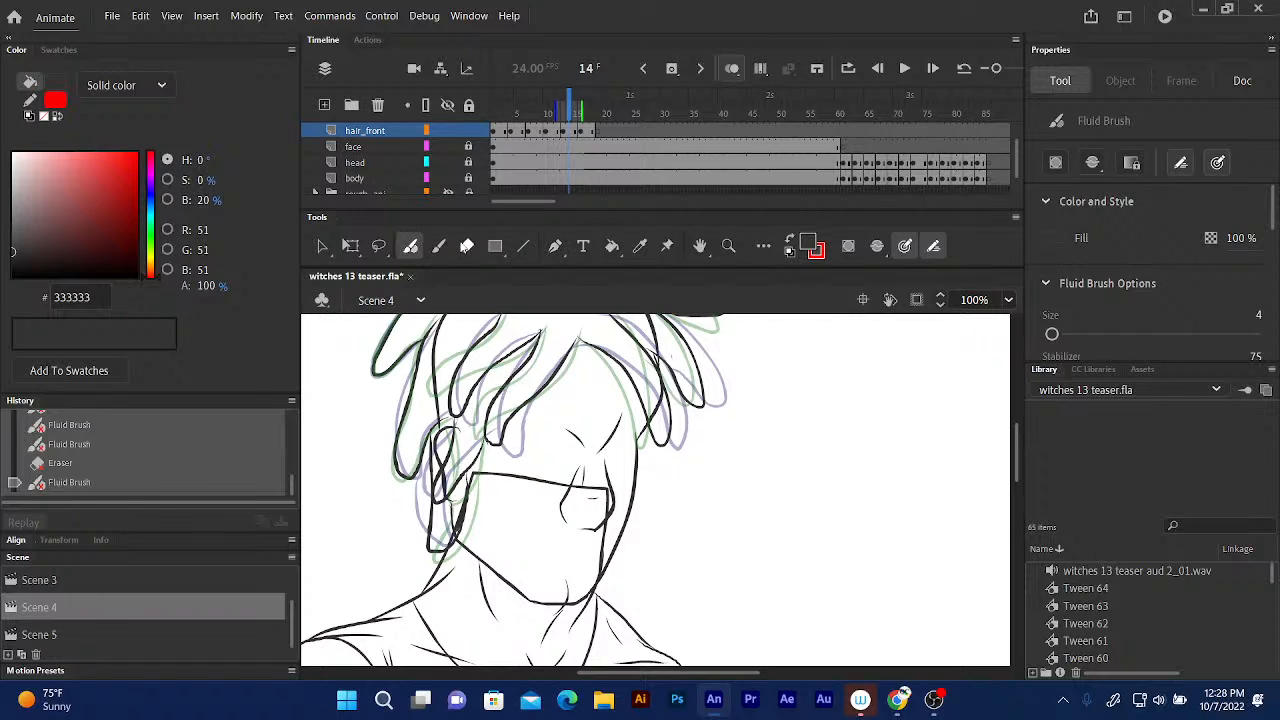
pyautogui.click(466, 246)
pyautogui.moveTo(446, 512); pyautogui.dragTo(445, 521)
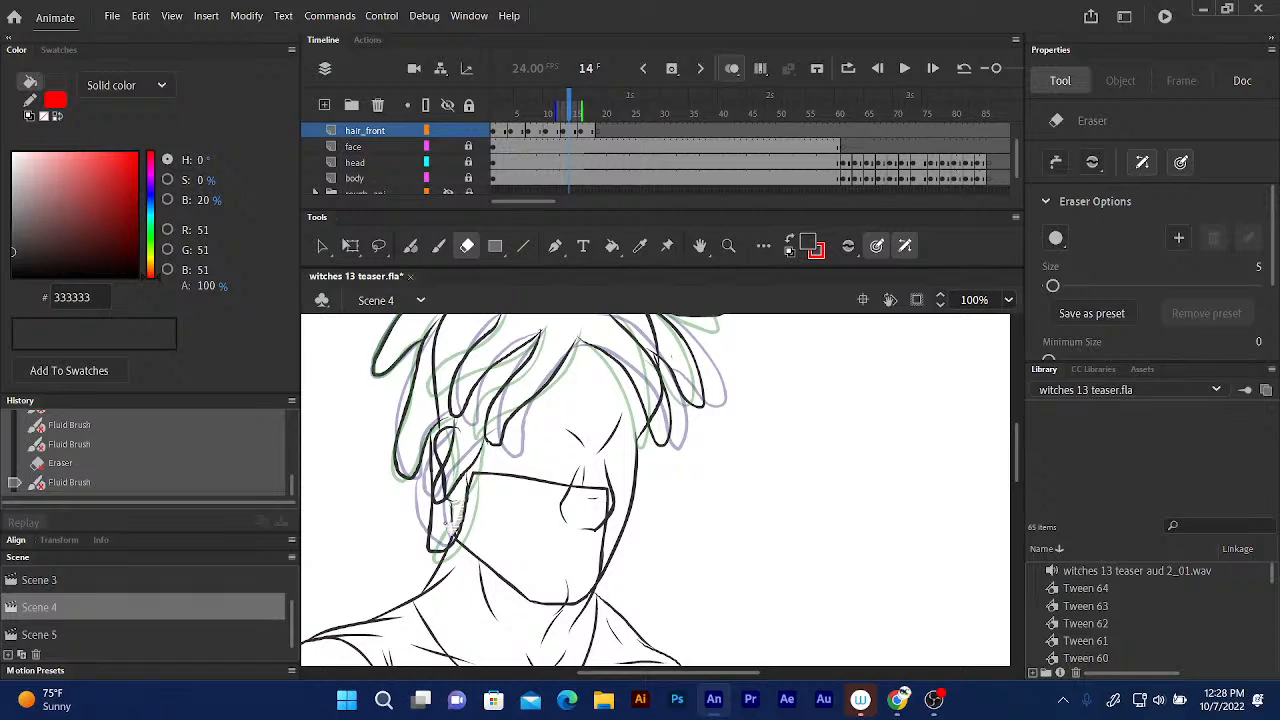
pyautogui.moveTo(450, 517); pyautogui.dragTo(452, 520)
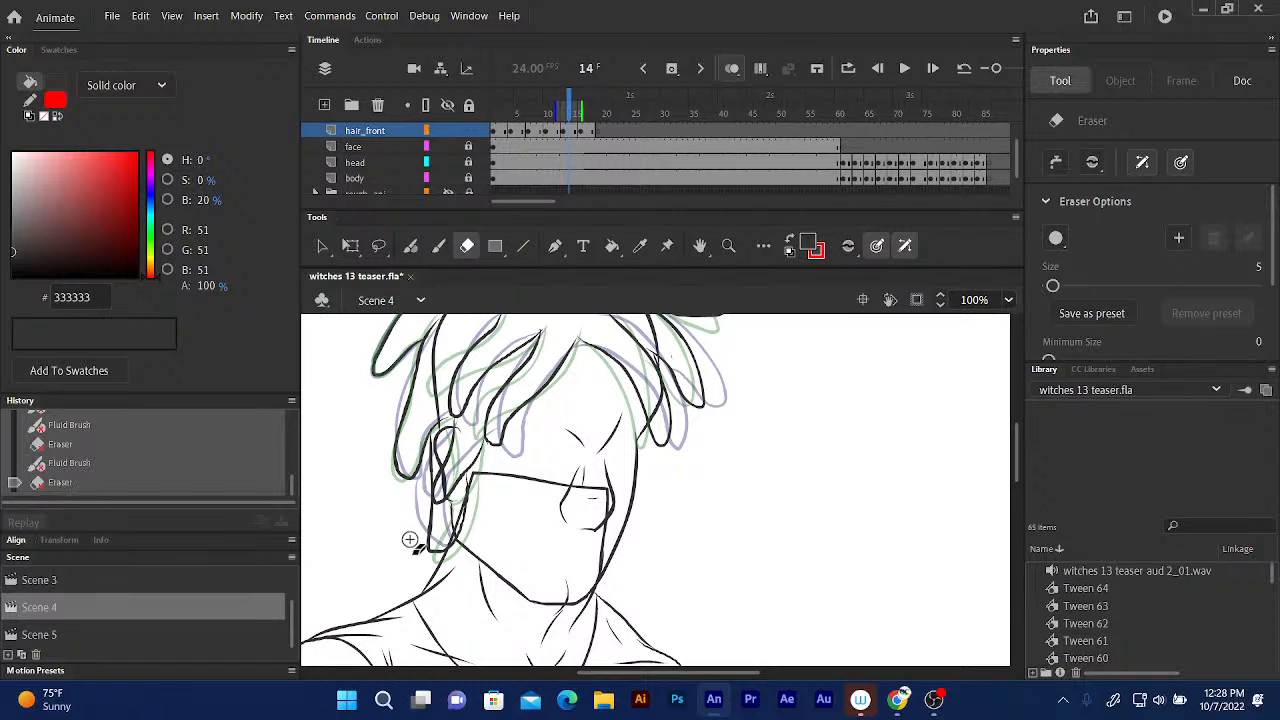
pyautogui.click(410, 247)
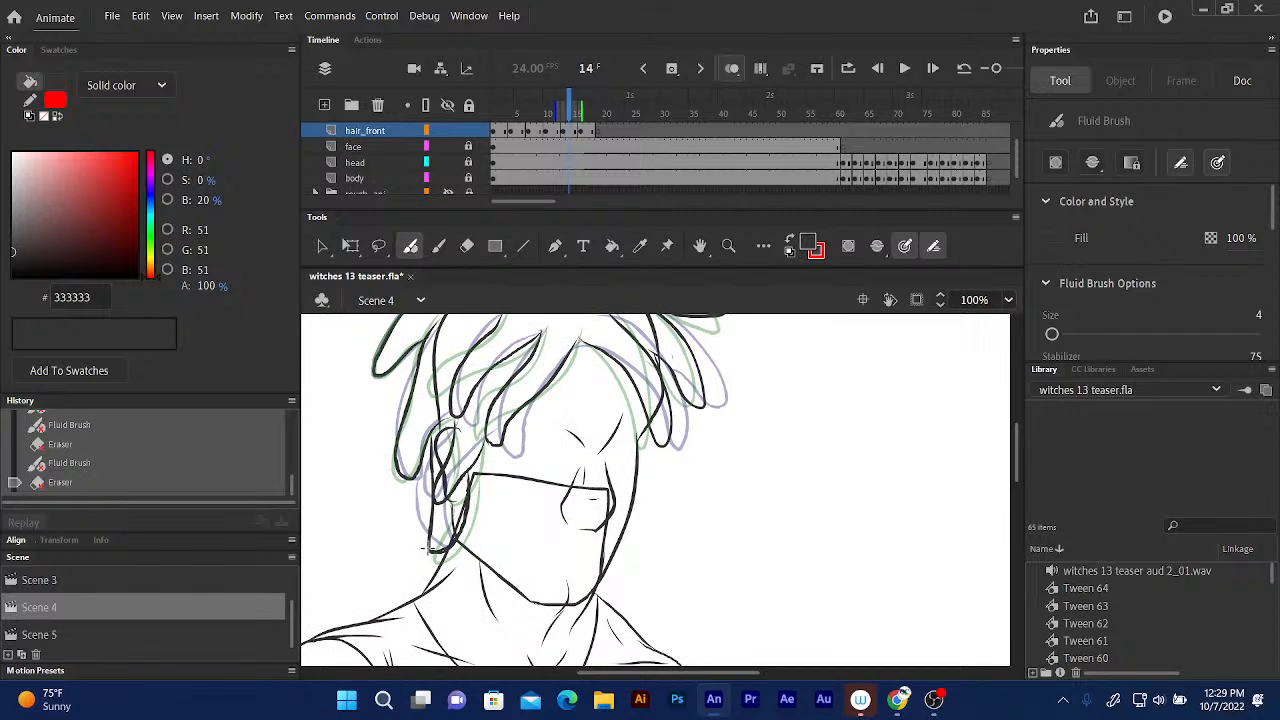
pyautogui.moveTo(427, 548); pyautogui.dragTo(428, 545)
# Play the hair_front animation from the first frame to review the hair sway.
pyautogui.moveTo(481, 404); pyautogui.dragTo(480, 442)
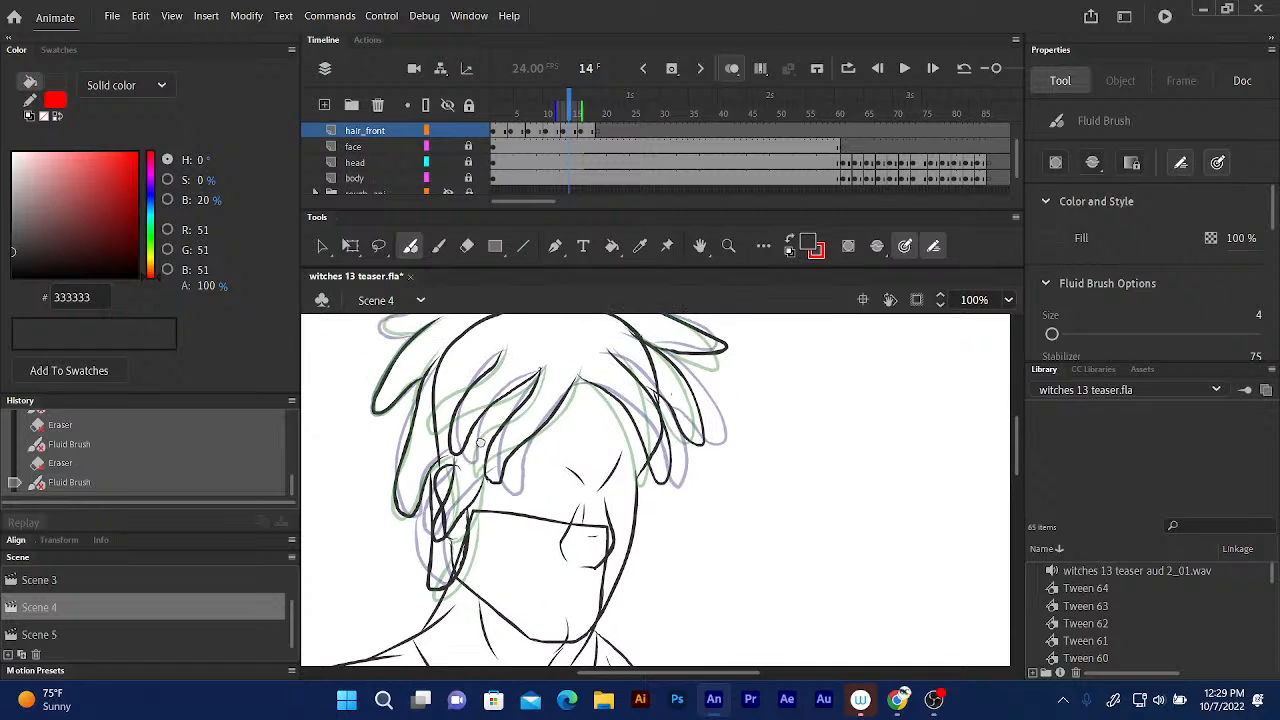
pyautogui.scroll(1, 480, 443)
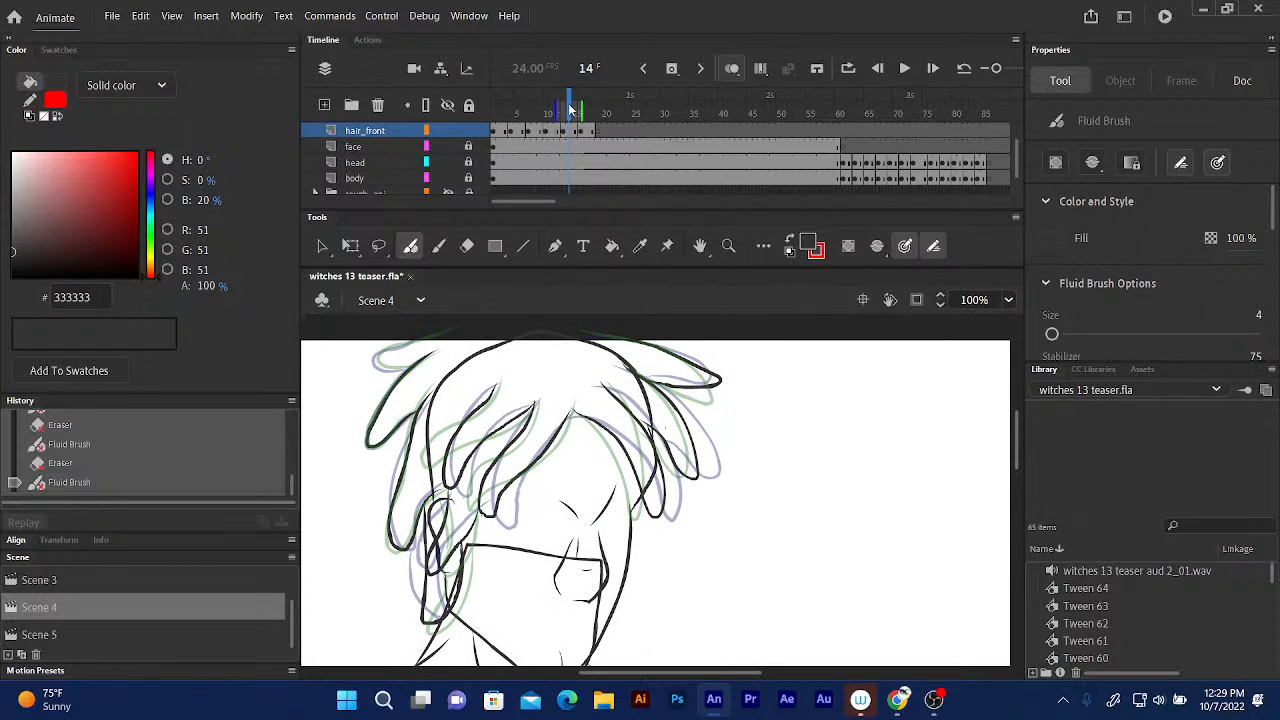
pyautogui.moveTo(570, 108); pyautogui.dragTo(522, 108)
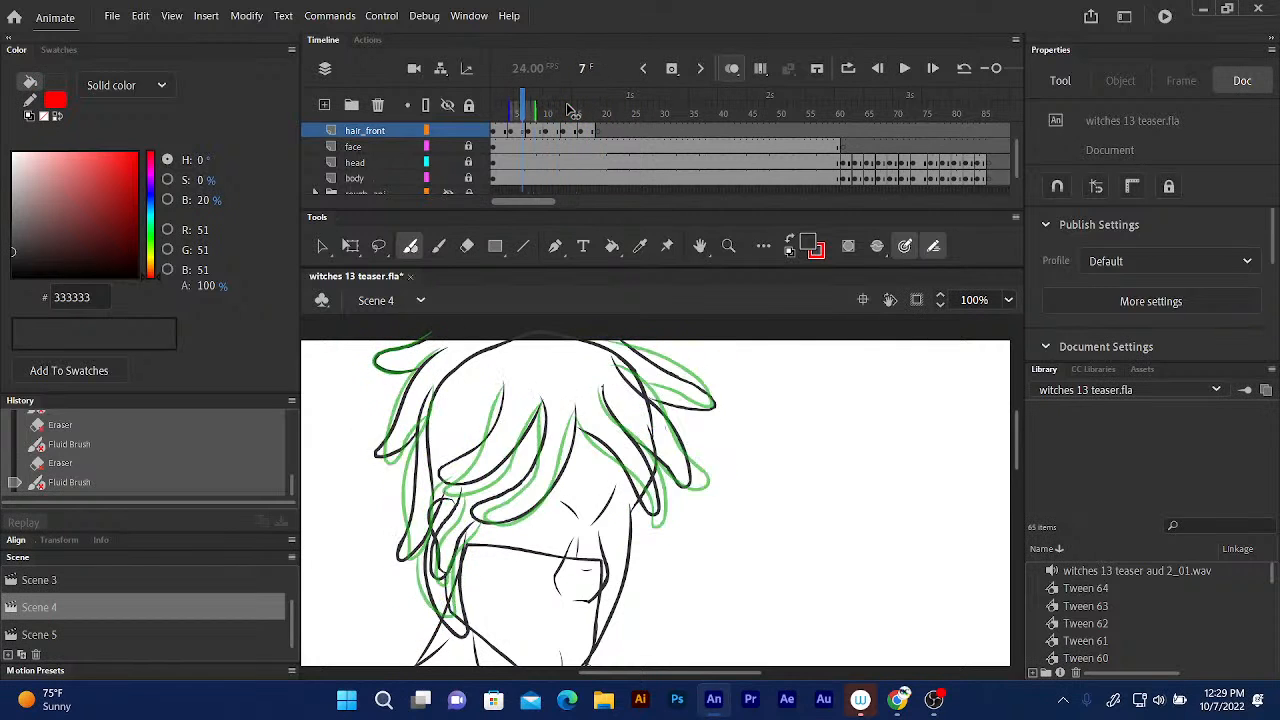
pyautogui.press('Home')
pyautogui.press('Return')
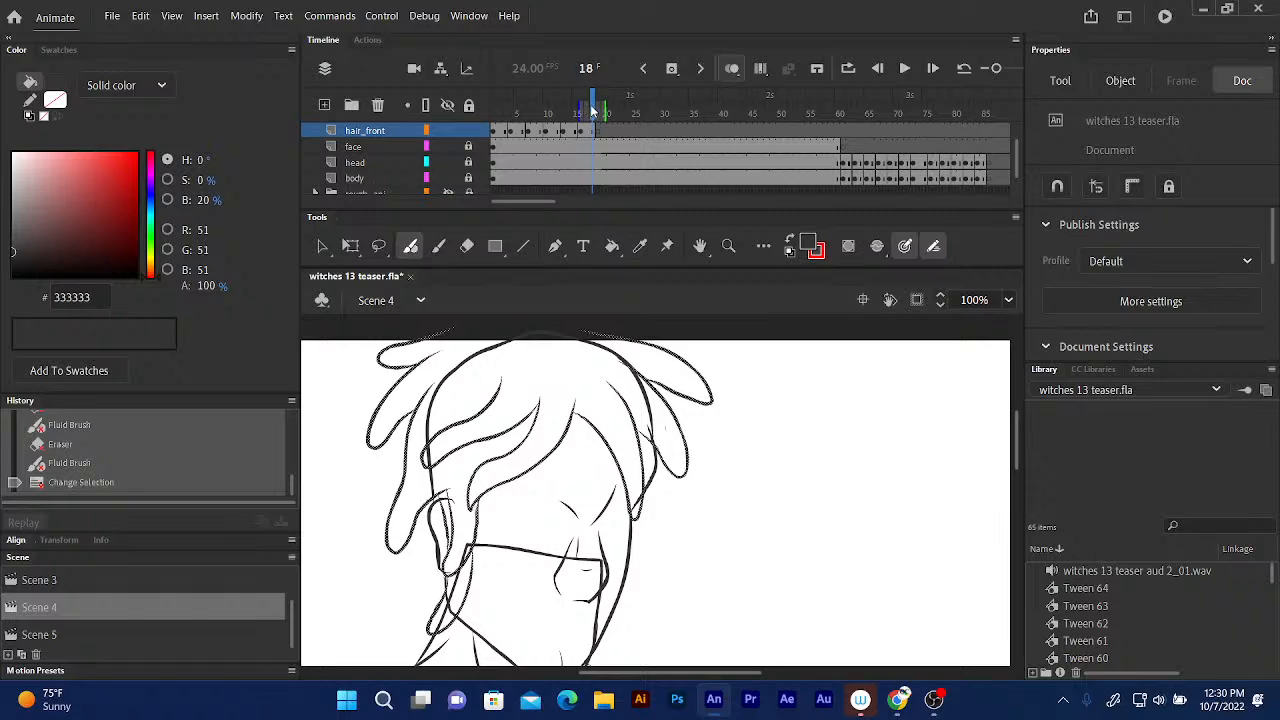
# Insert blank keyframes on hair_front at every second frame from 61 to 73.
pyautogui.moveTo(592, 110); pyautogui.dragTo(842, 173)
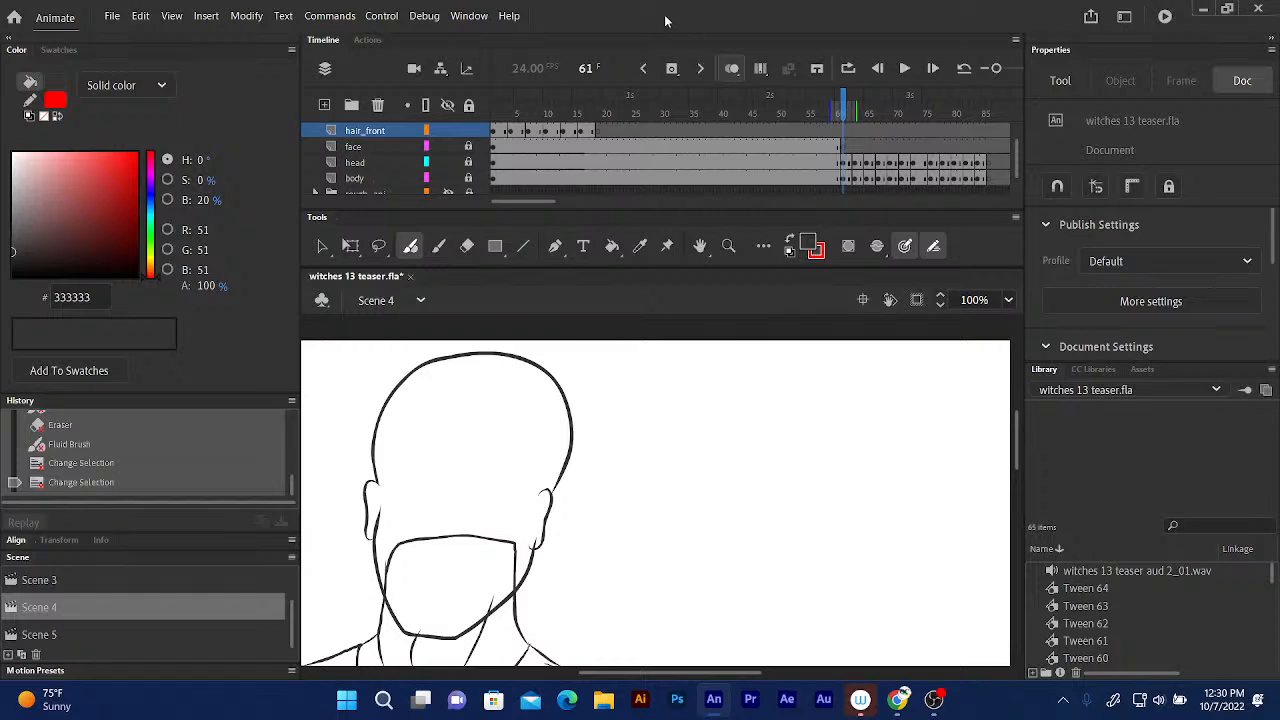
pyautogui.click(672, 68)
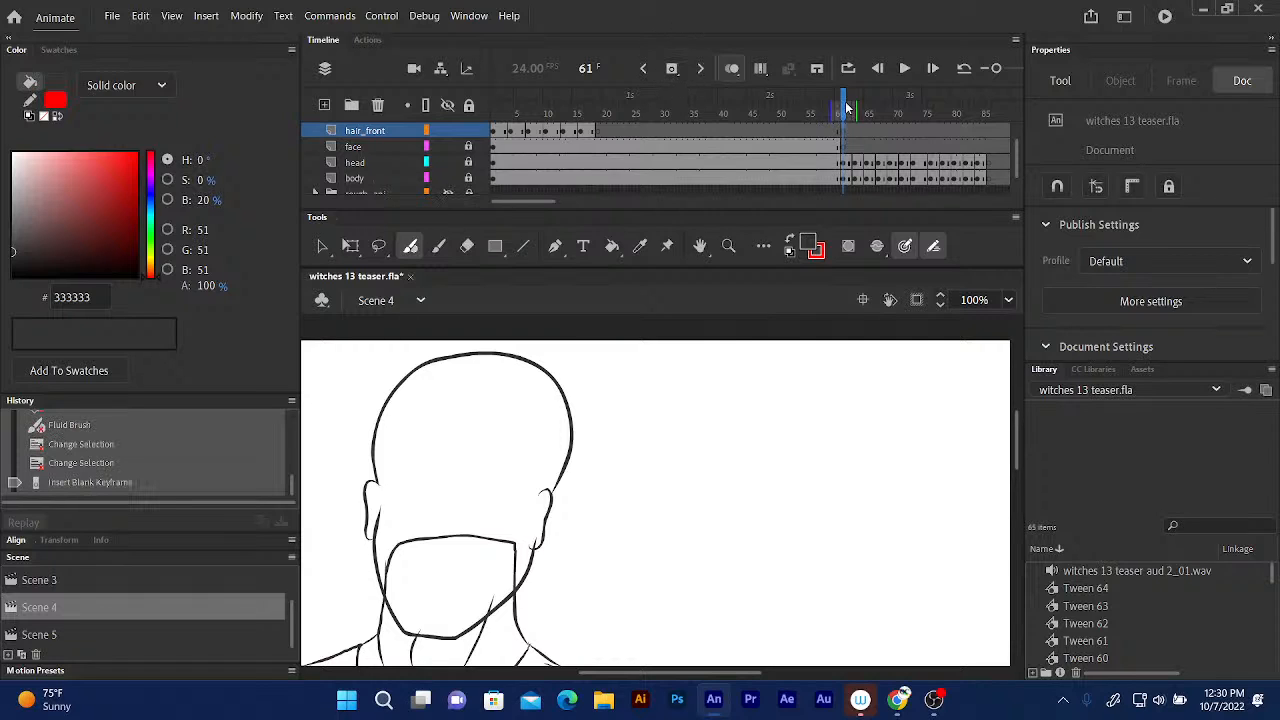
pyautogui.moveTo(846, 107); pyautogui.dragTo(855, 107)
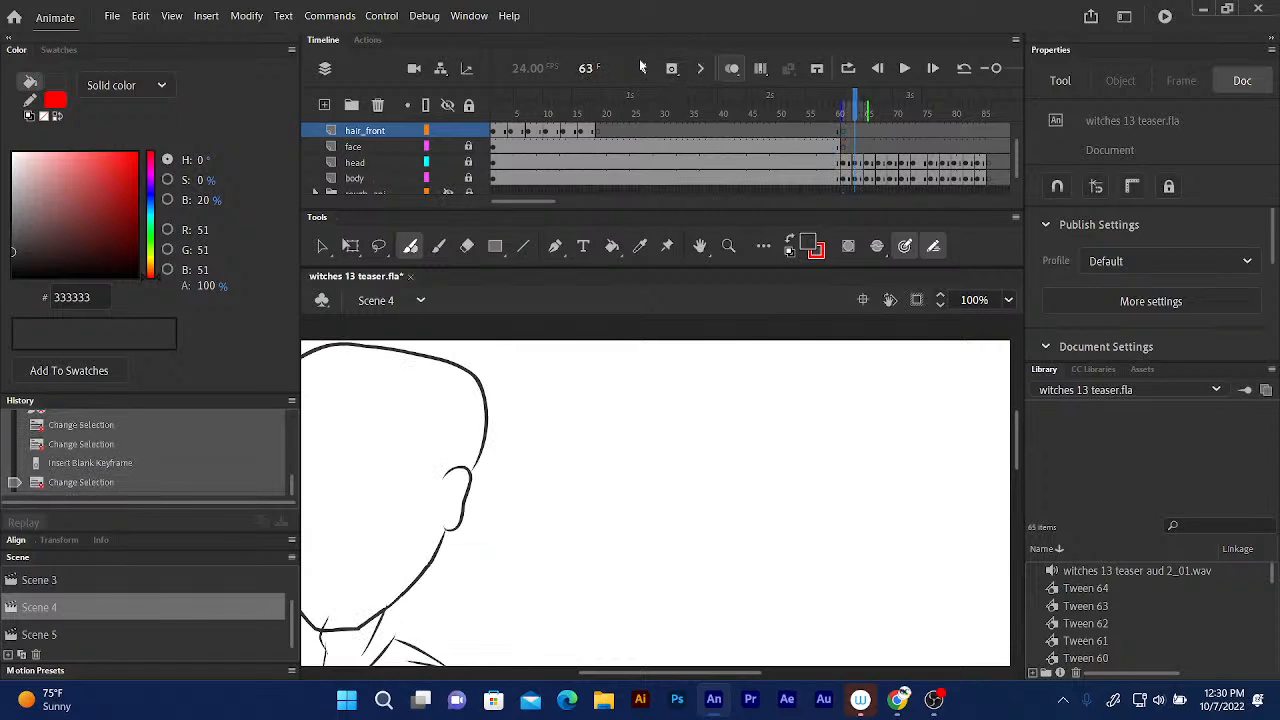
pyautogui.click(672, 68)
pyautogui.moveTo(857, 107); pyautogui.dragTo(912, 112)
pyautogui.click(672, 68)
pyautogui.click(672, 68)
pyautogui.click(672, 68)
pyautogui.click(670, 70)
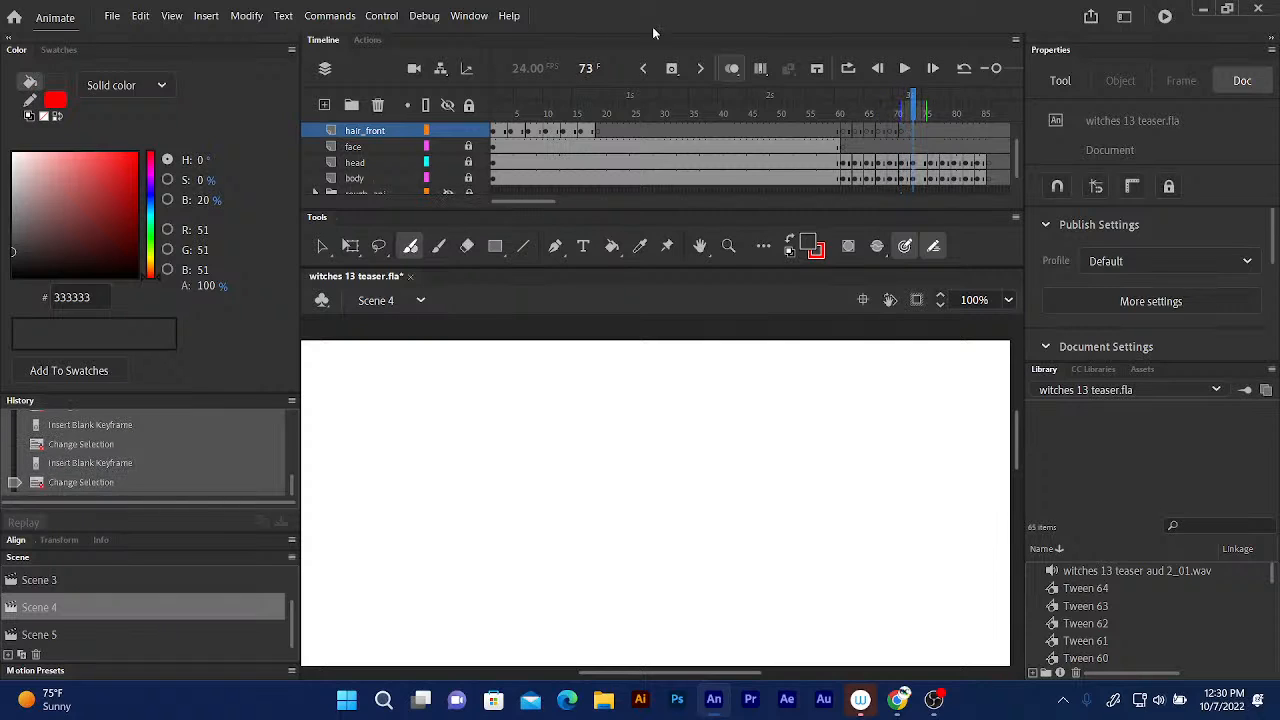
pyautogui.click(672, 68)
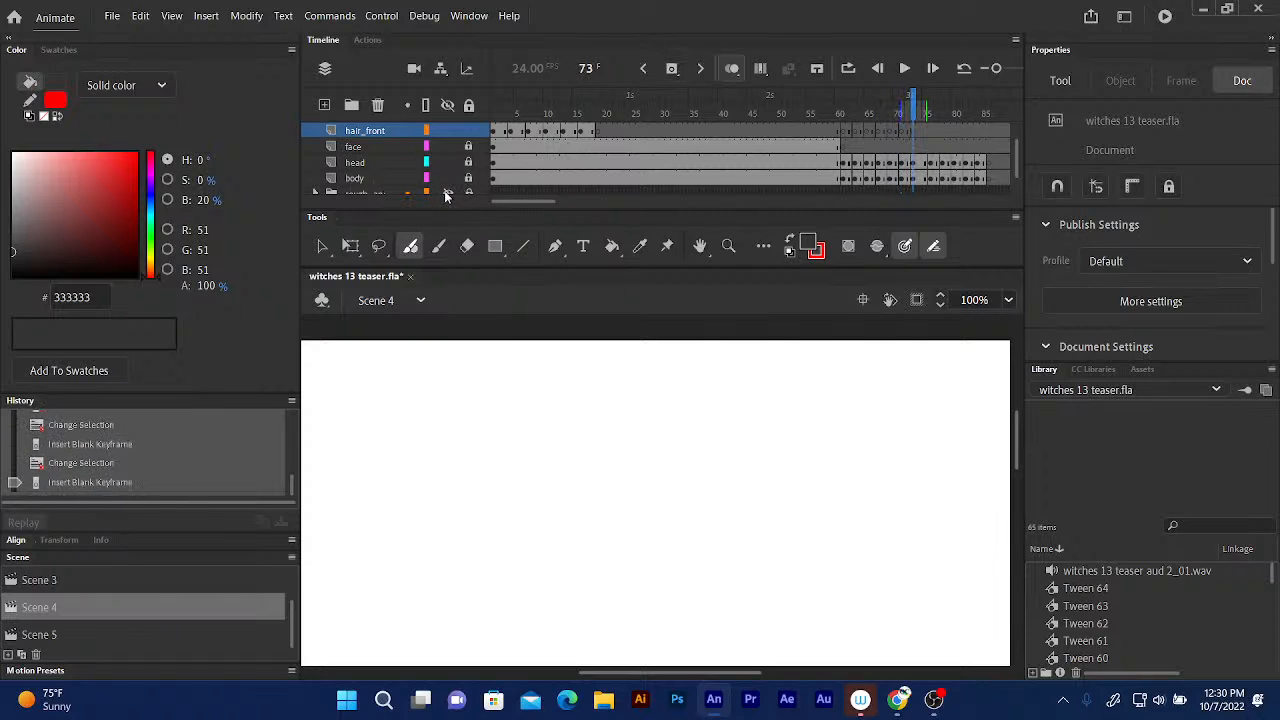
# Make the rough sketch layers visible and compare the rough hair around frames 60 and 61.
pyautogui.click(447, 193)
pyautogui.moveTo(876, 108); pyautogui.dragTo(843, 110)
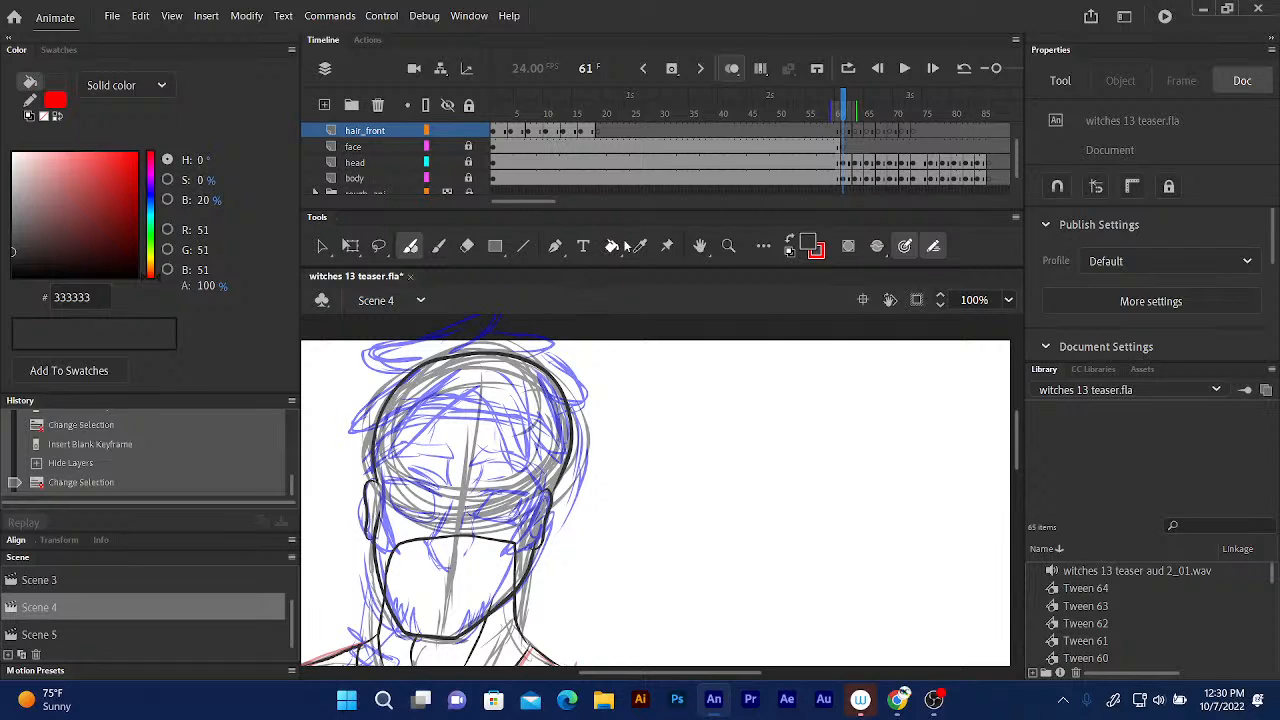
pyautogui.moveTo(845, 112); pyautogui.dragTo(834, 112)
pyautogui.click(845, 113)
pyautogui.moveTo(845, 113); pyautogui.dragTo(842, 117)
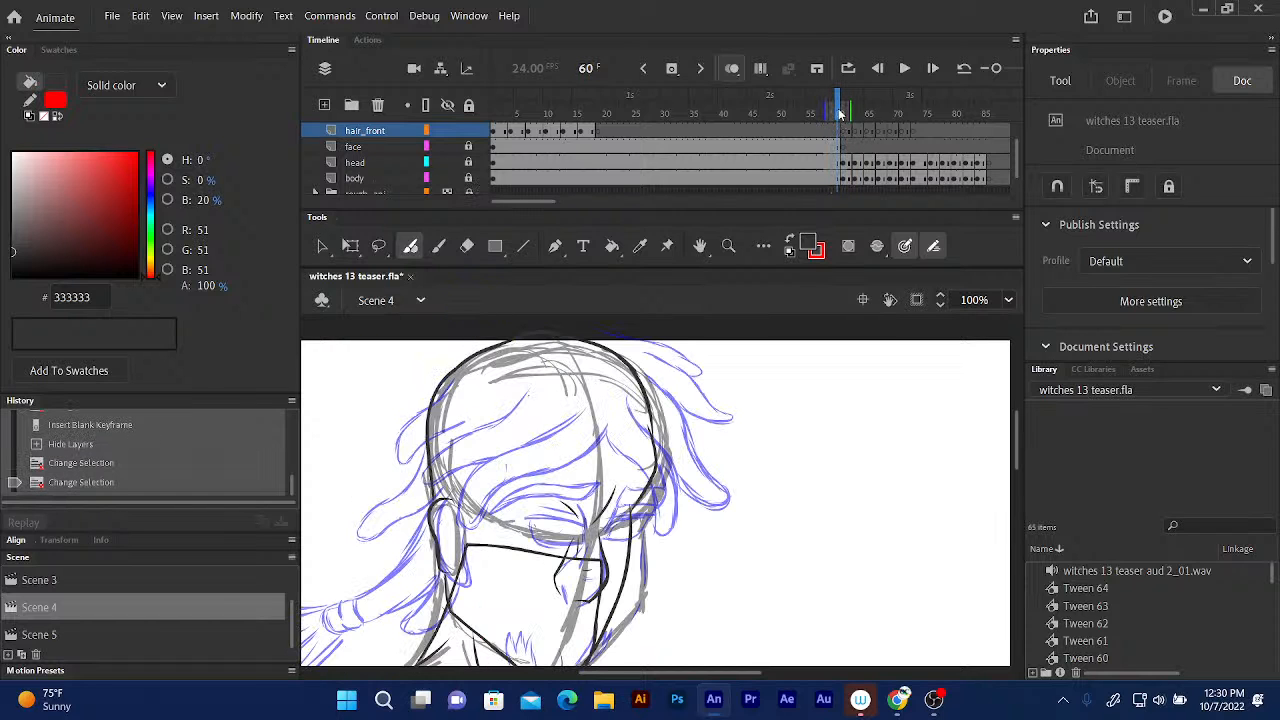
# Step through the rough head-turn poses from frame 60 to 64 and return to frame 61.
pyautogui.press('.')
pyautogui.press('.')
pyautogui.press('.')
pyautogui.press('.')
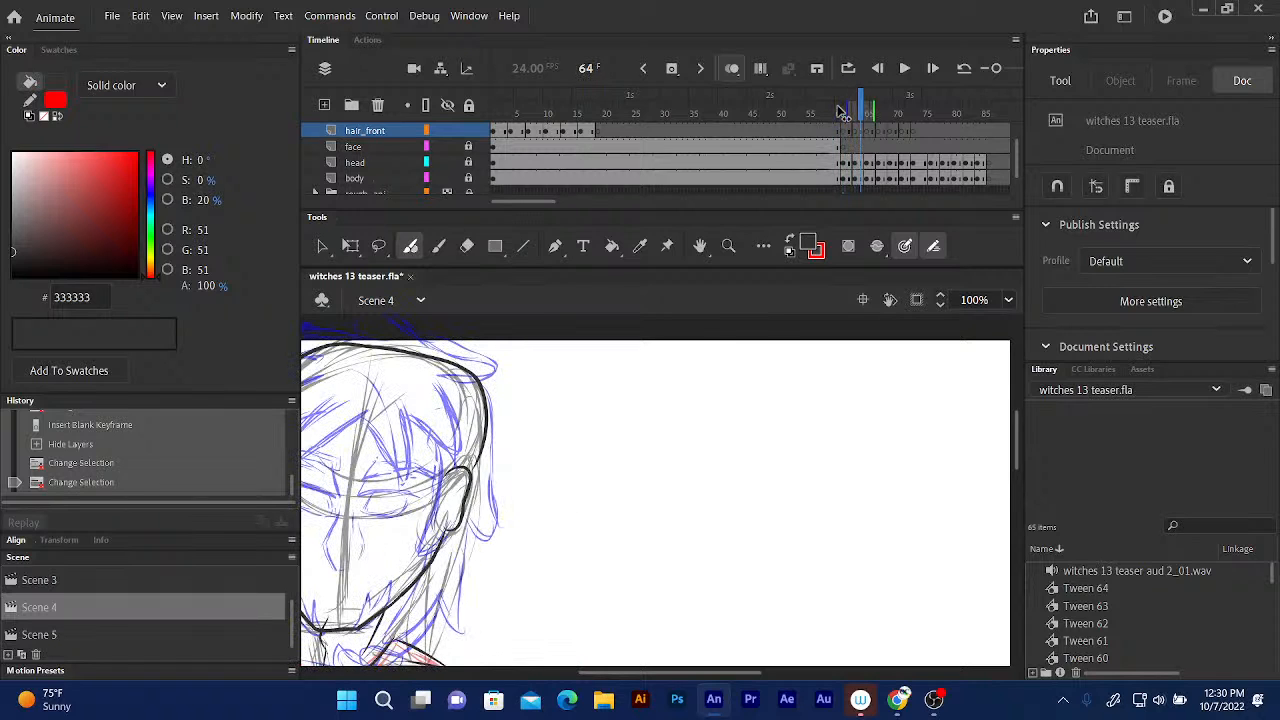
pyautogui.press(',')
pyautogui.press(',')
pyautogui.press(',')
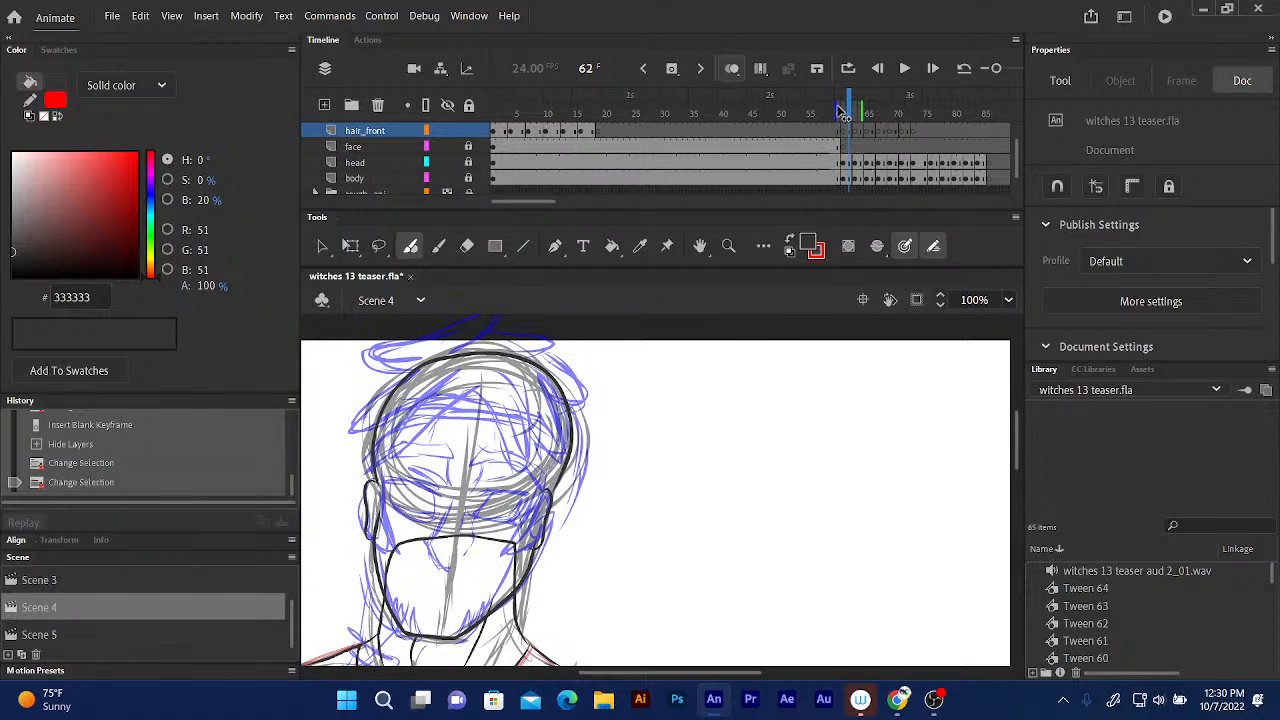
pyautogui.click(841, 108)
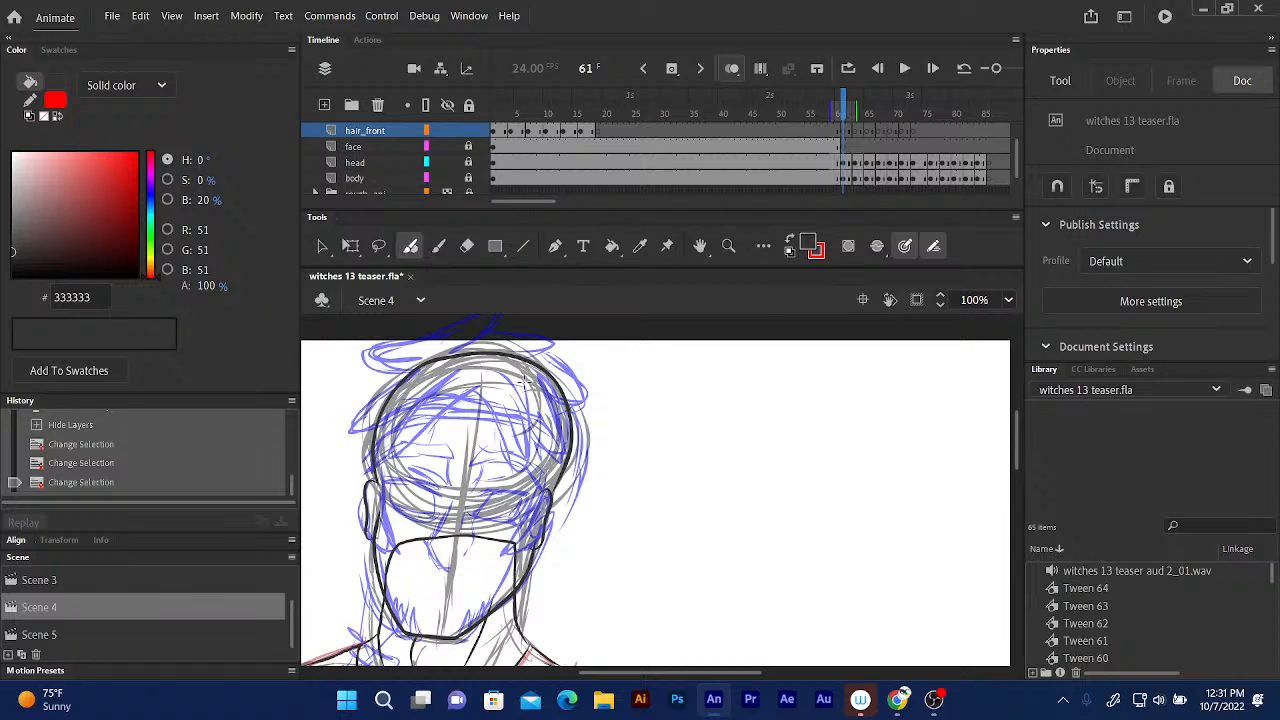
# Ink the central fringe locks and the lock at the head's left edge on frame 61 of hair_front, following the blue rough.
pyautogui.moveTo(525, 379); pyautogui.dragTo(632, 313)
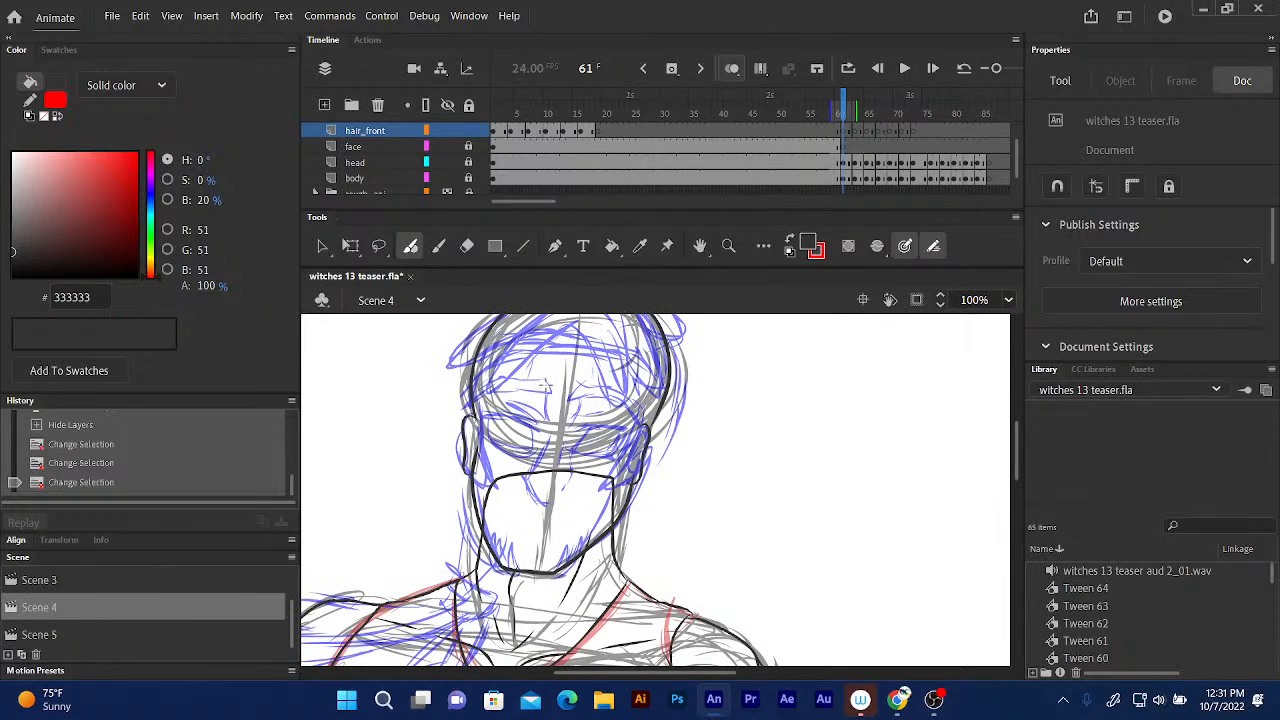
pyautogui.moveTo(546, 386); pyautogui.dragTo(568, 434)
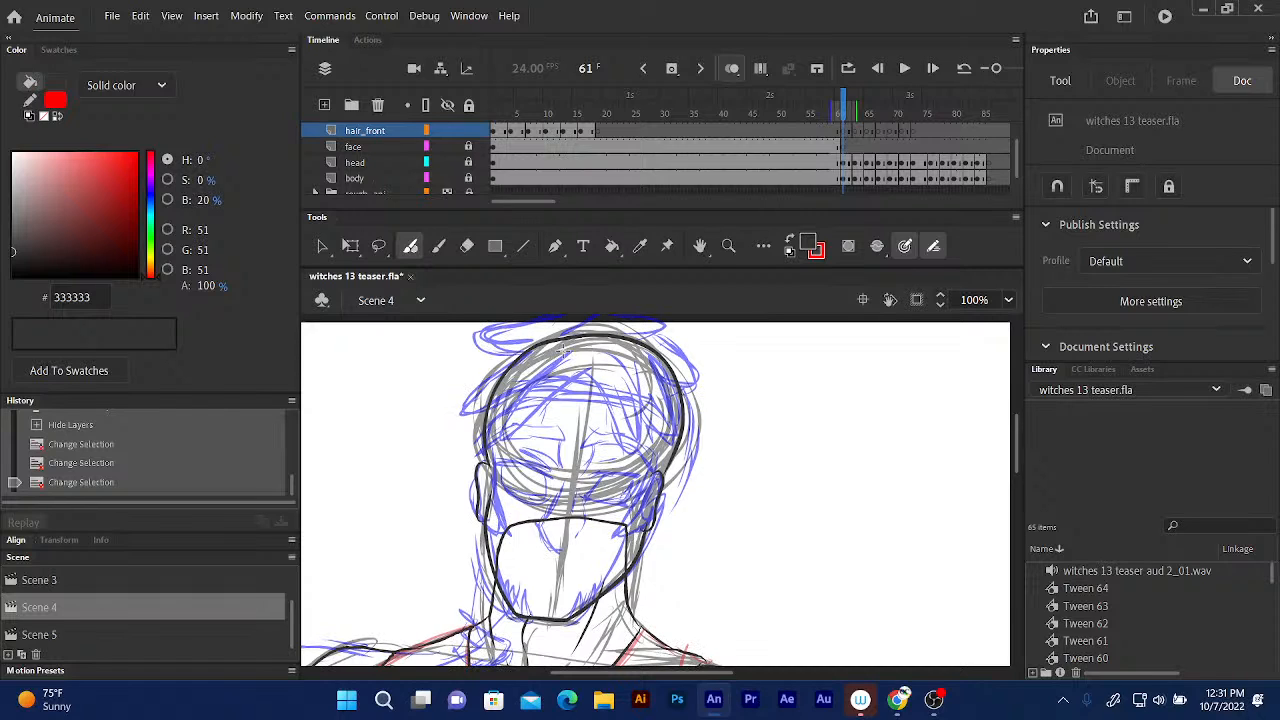
pyautogui.moveTo(548, 362)
pyautogui.mouseDown()
pyautogui.moveTo(505, 412)
pyautogui.moveTo(490, 460)
pyautogui.moveTo(575, 358)
pyautogui.moveTo(616, 470)
pyautogui.moveTo(634, 484)
pyautogui.moveTo(644, 455)
pyautogui.mouseUp()
pyautogui.moveTo(584, 373); pyautogui.dragTo(590, 370)
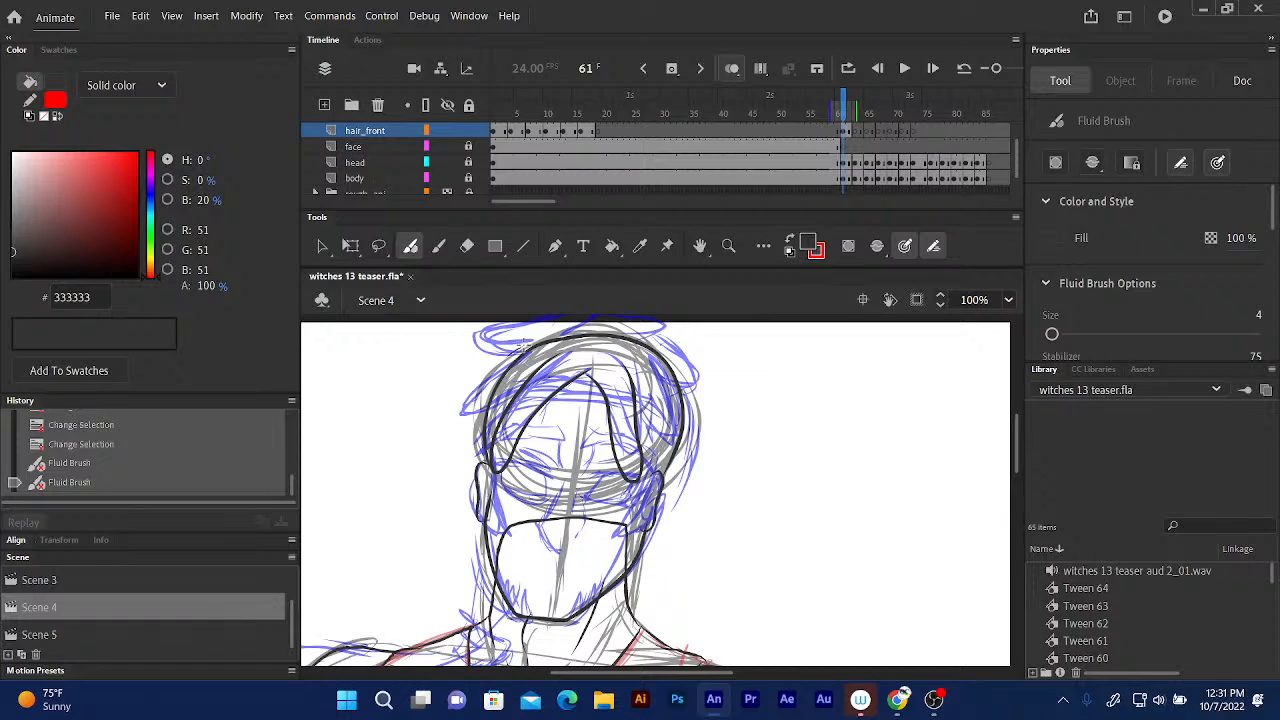
pyautogui.moveTo(516, 350)
pyautogui.mouseDown()
pyautogui.moveTo(479, 395)
pyautogui.moveTo(469, 436)
pyautogui.mouseUp()
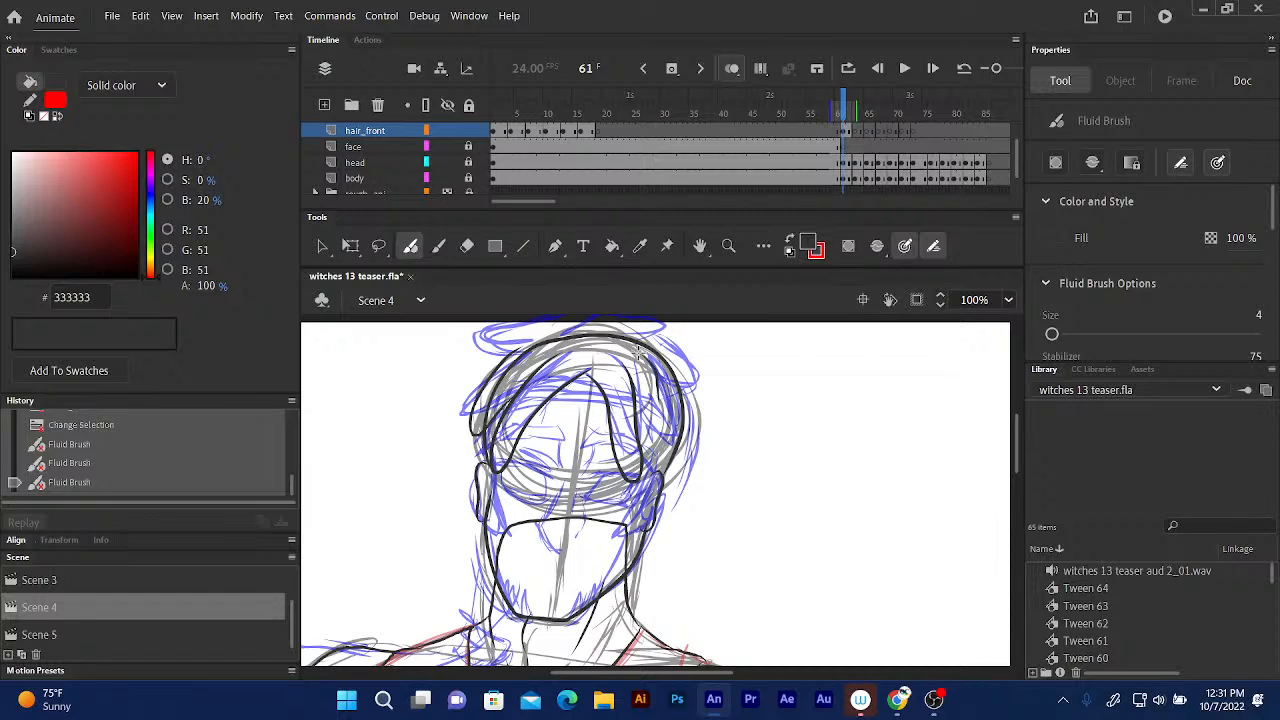
# Ink the right temple lock and the strands hanging around both ears on frame 61, redoing the misplaced one at the right ear.
pyautogui.moveTo(640, 353)
pyautogui.mouseDown()
pyautogui.moveTo(678, 443)
pyautogui.moveTo(641, 438)
pyautogui.mouseUp()
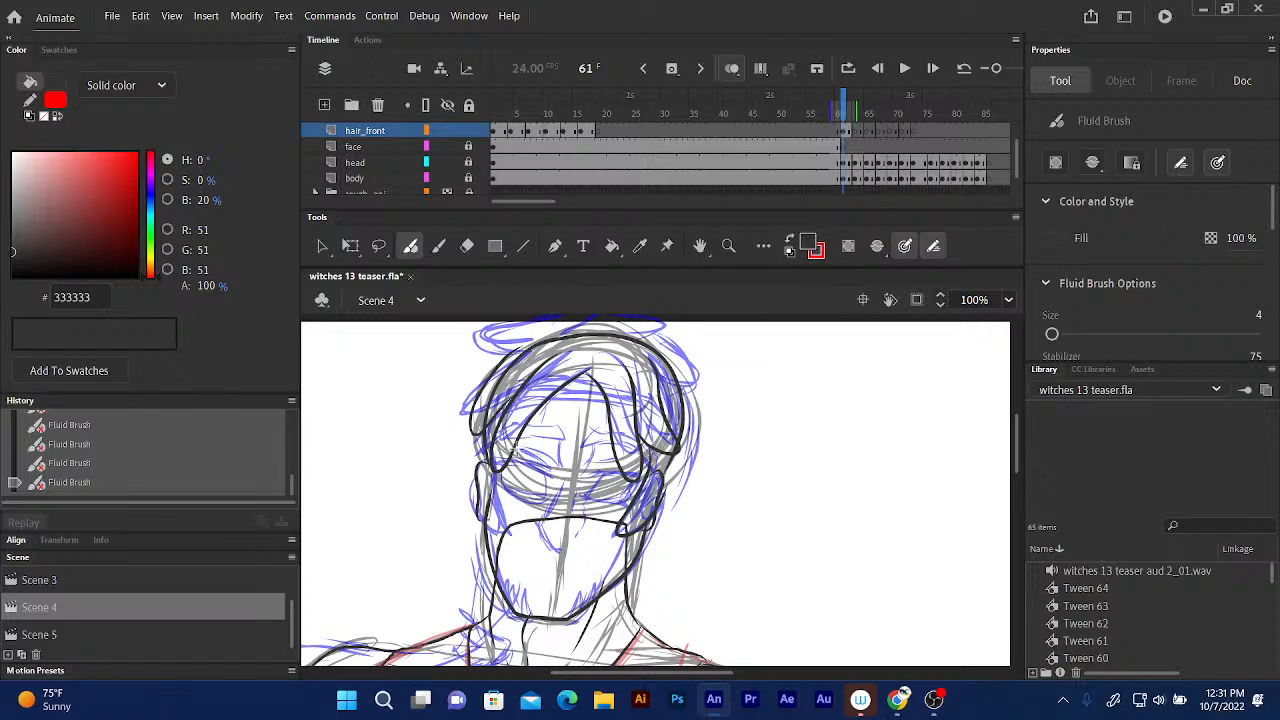
pyautogui.click(594, 340)
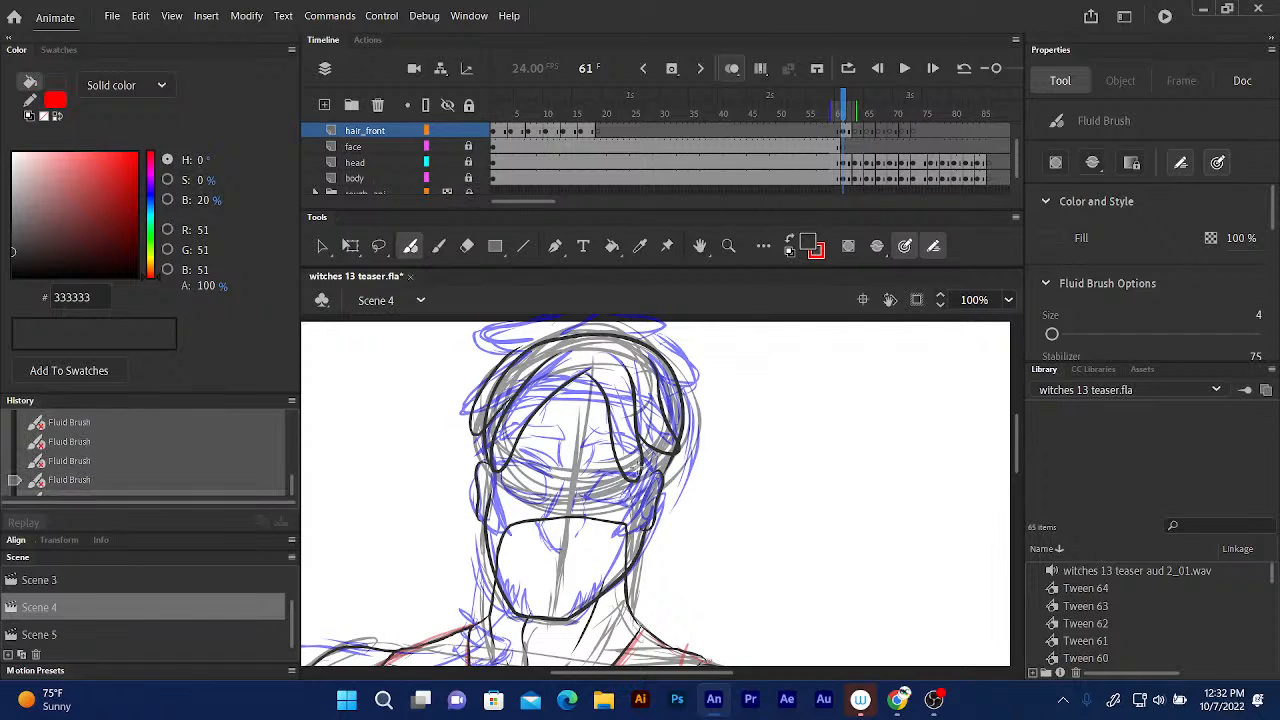
pyautogui.moveTo(640, 484)
pyautogui.mouseDown()
pyautogui.moveTo(652, 532)
pyautogui.moveTo(663, 488)
pyautogui.moveTo(645, 462)
pyautogui.mouseUp()
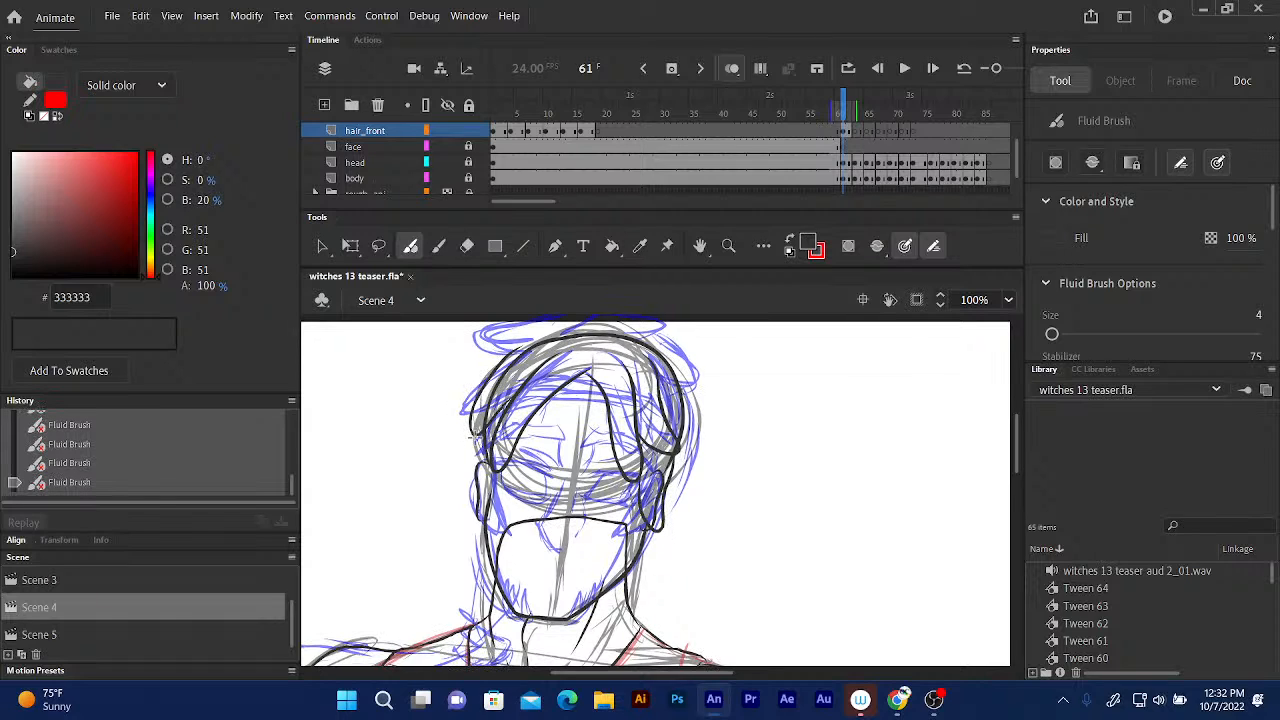
pyautogui.moveTo(472, 438); pyautogui.dragTo(478, 520)
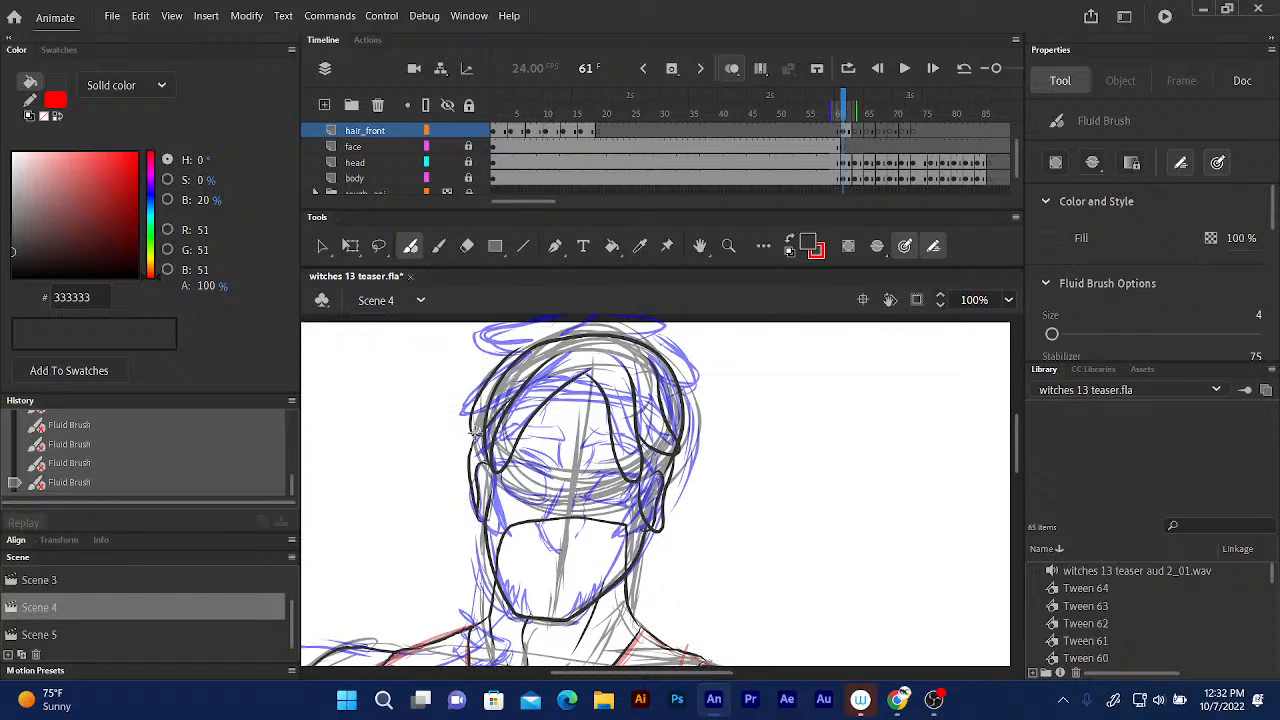
pyautogui.moveTo(472, 432); pyautogui.dragTo(472, 434)
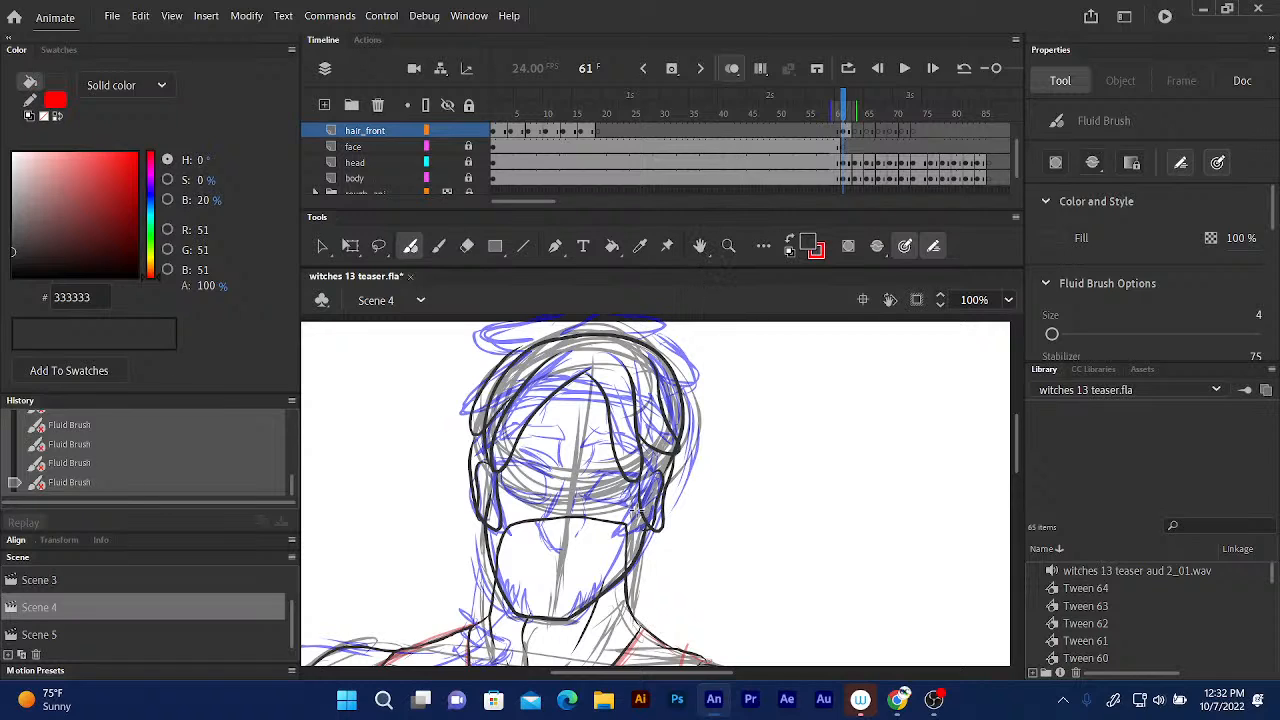
pyautogui.moveTo(634, 512)
pyautogui.mouseDown()
pyautogui.moveTo(692, 462)
pyautogui.moveTo(638, 587)
pyautogui.moveTo(637, 495)
pyautogui.mouseUp()
# Ink the outer locks down the right side of the head and neck and the tufts on the crown on frame 61.
pyautogui.moveTo(630, 327)
pyautogui.mouseDown()
pyautogui.moveTo(704, 392)
pyautogui.moveTo(686, 402)
pyautogui.moveTo(697, 478)
pyautogui.moveTo(672, 480)
pyautogui.mouseUp()
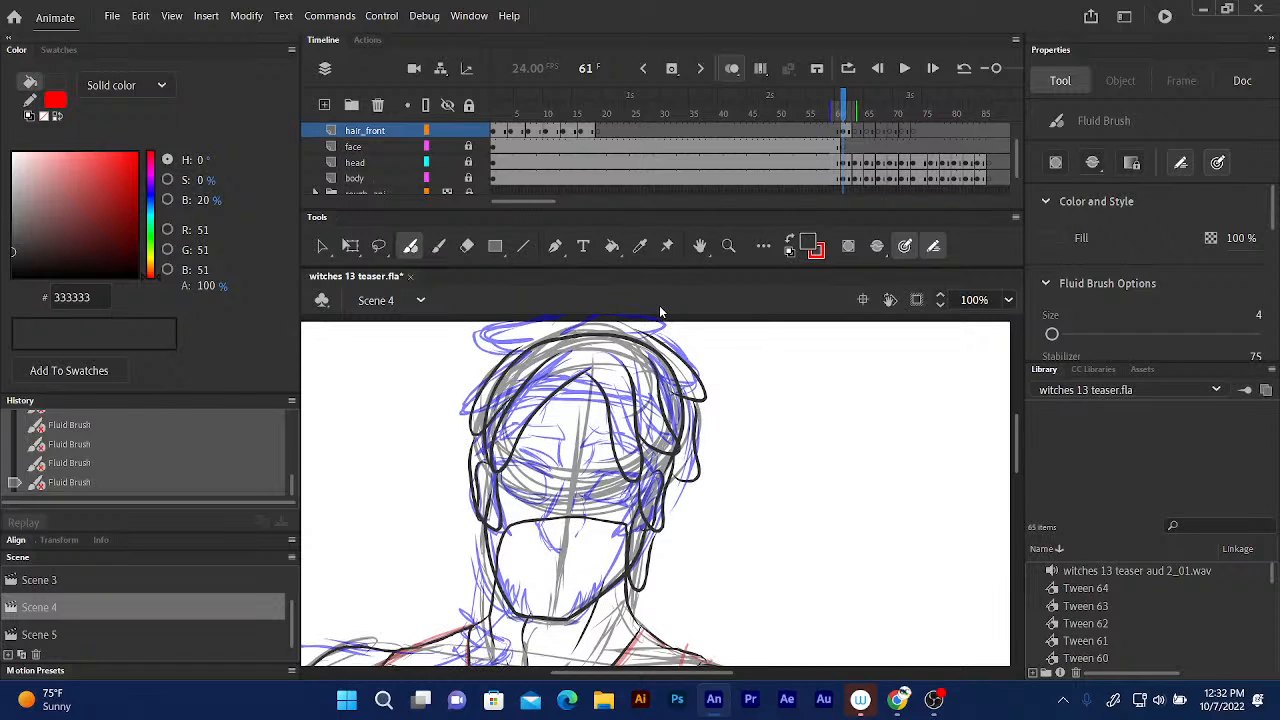
pyautogui.scroll(2, 705, 364)
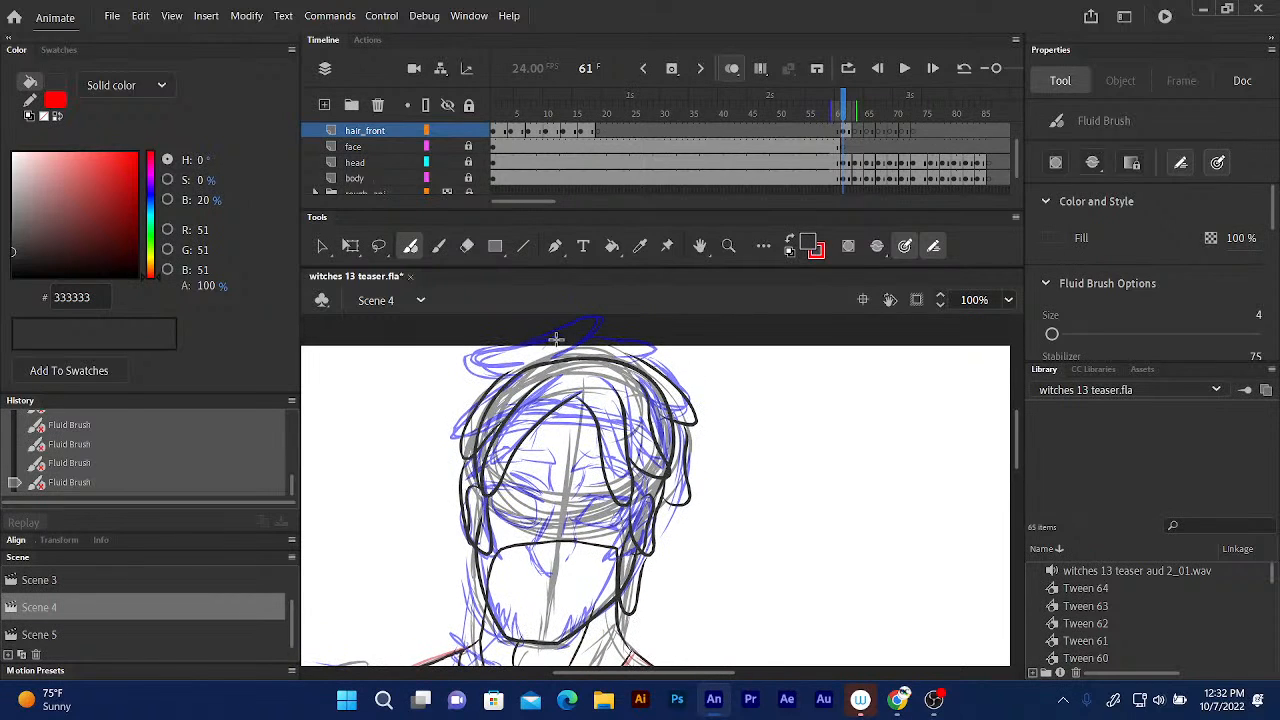
pyautogui.moveTo(645, 349); pyautogui.dragTo(665, 354)
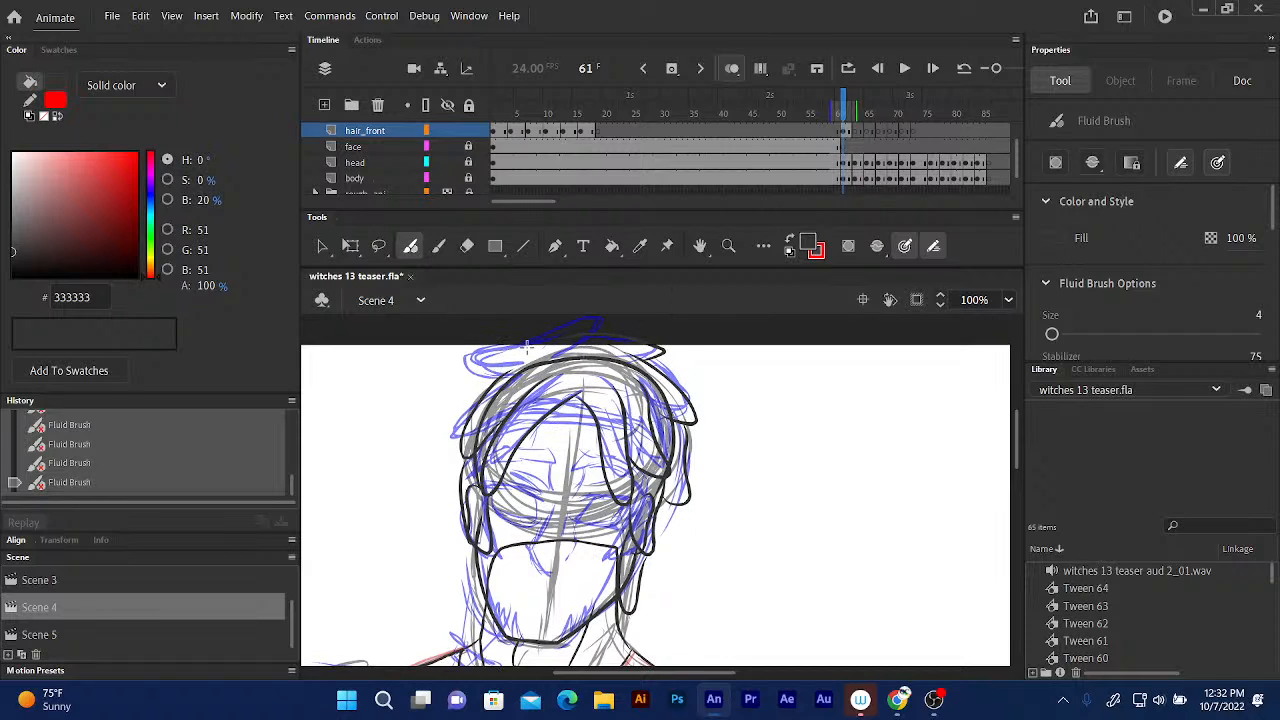
pyautogui.moveTo(534, 342)
pyautogui.mouseDown()
pyautogui.moveTo(482, 353)
pyautogui.moveTo(474, 371)
pyautogui.moveTo(492, 378)
pyautogui.mouseUp()
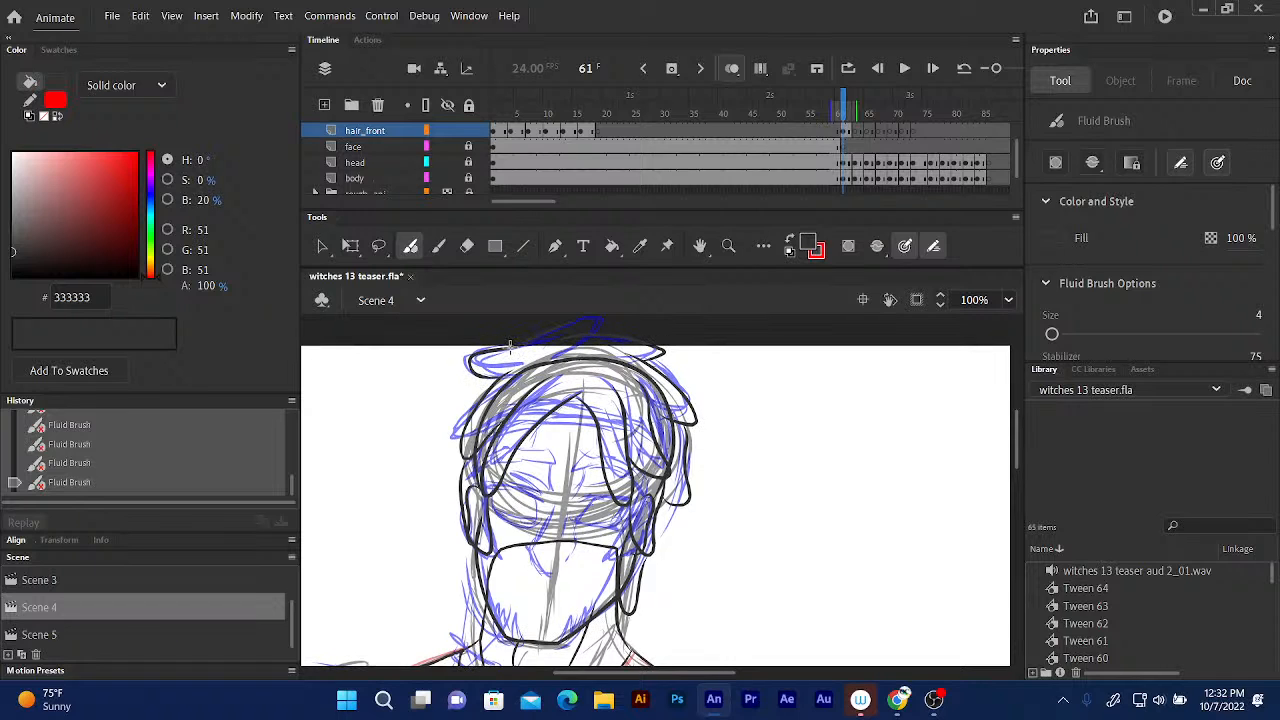
pyautogui.moveTo(510, 346)
pyautogui.mouseDown()
pyautogui.moveTo(660, 317)
pyautogui.moveTo(650, 244)
pyautogui.mouseUp()
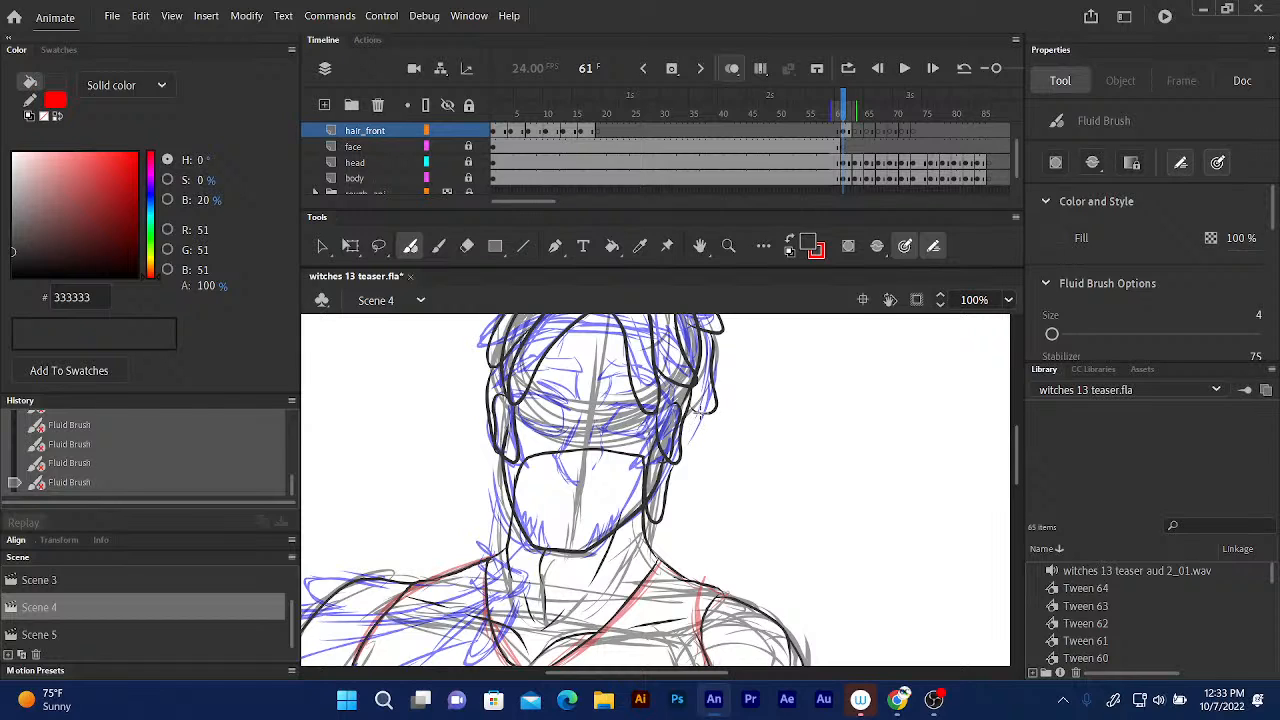
pyautogui.moveTo(696, 408)
pyautogui.mouseDown()
pyautogui.moveTo(690, 490)
pyautogui.moveTo(668, 492)
pyautogui.mouseUp()
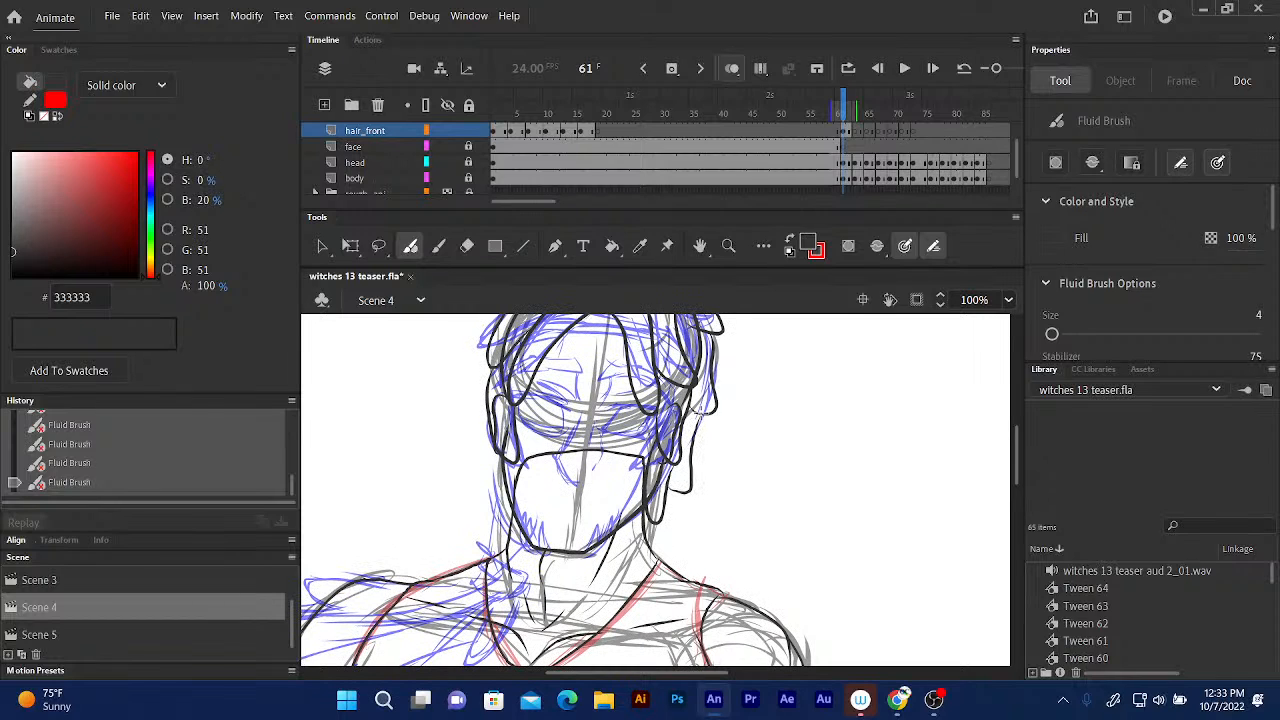
# On frame 63 of hair_front, ink the central fringe and the lock at the left temple over the rough.
pyautogui.moveTo(845, 108); pyautogui.dragTo(845, 108)
pyautogui.click(845, 108)
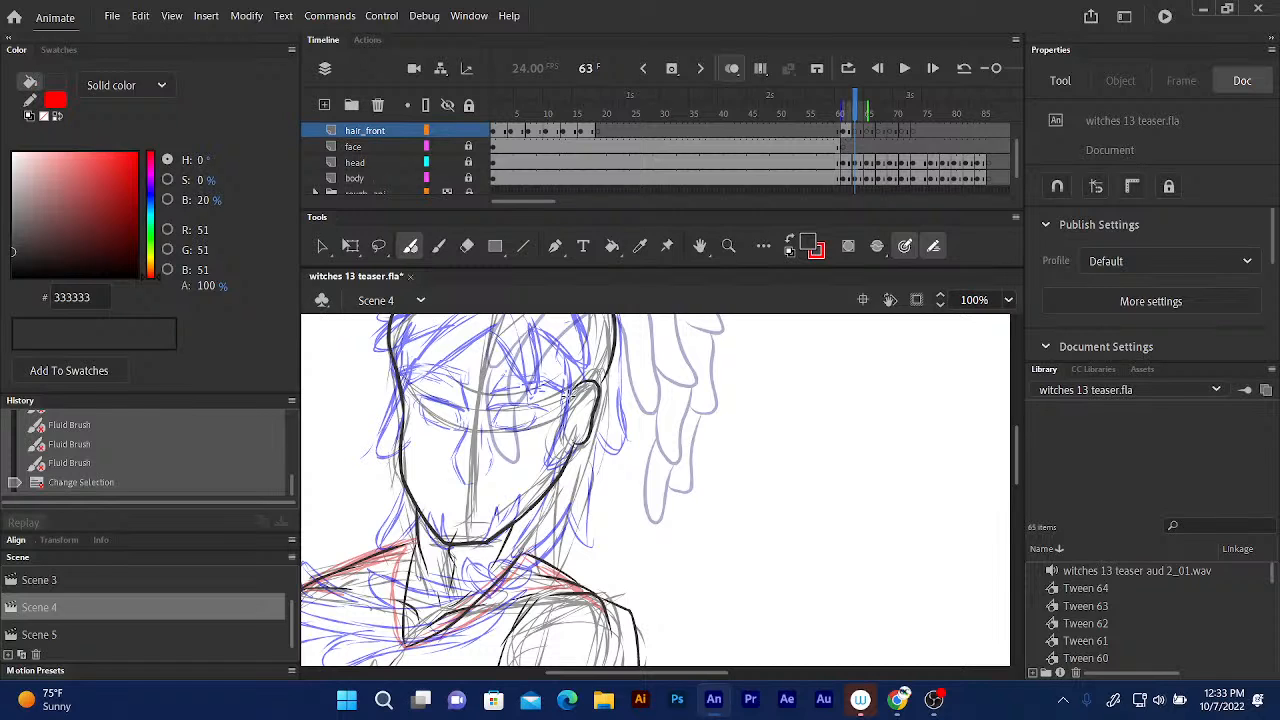
pyautogui.moveTo(569, 400); pyautogui.dragTo(543, 479)
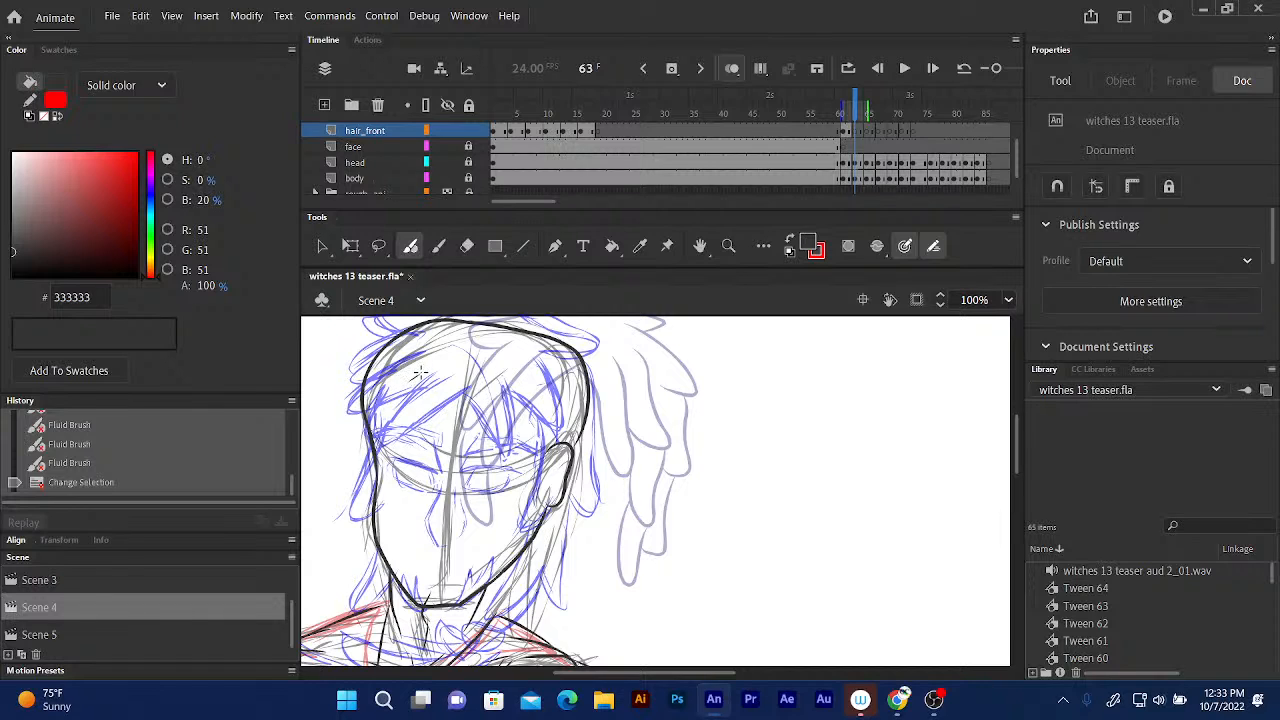
pyautogui.moveTo(416, 377)
pyautogui.mouseDown()
pyautogui.moveTo(383, 421)
pyautogui.moveTo(374, 474)
pyautogui.moveTo(420, 414)
pyautogui.moveTo(462, 391)
pyautogui.moveTo(496, 466)
pyautogui.moveTo(520, 484)
pyautogui.moveTo(508, 388)
pyautogui.mouseUp()
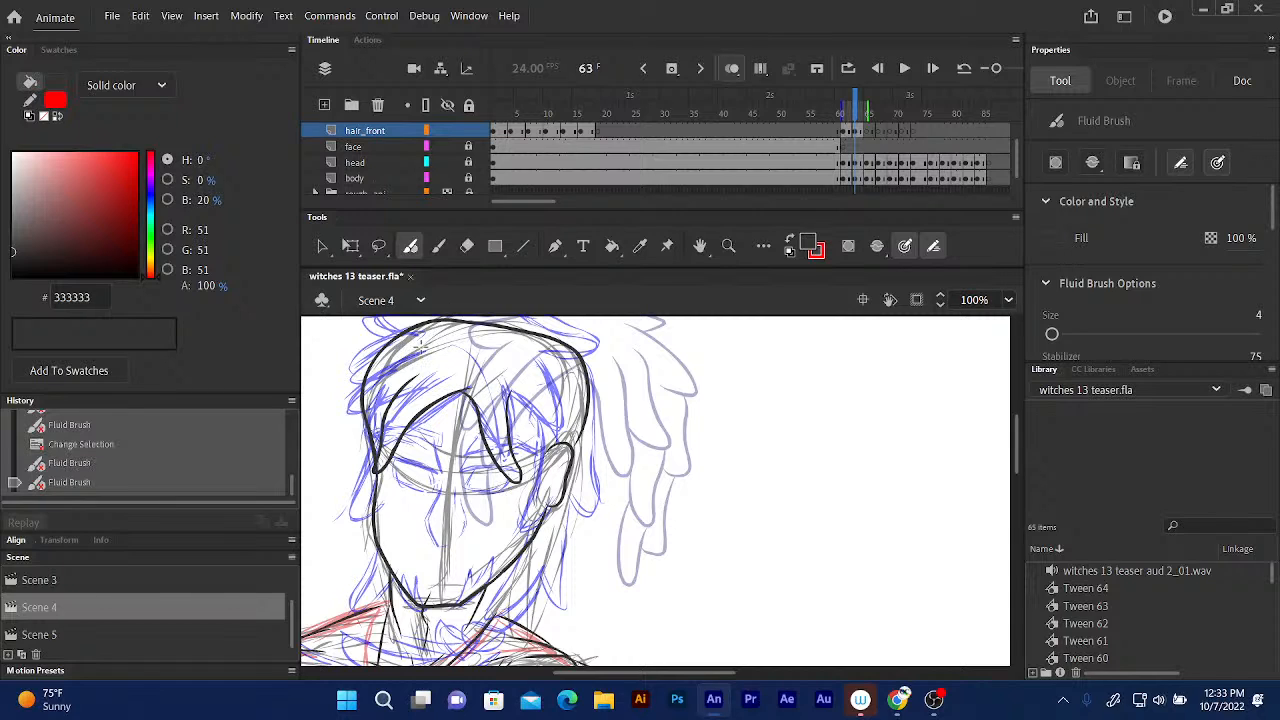
pyautogui.moveTo(420, 347)
pyautogui.mouseDown()
pyautogui.moveTo(378, 368)
pyautogui.moveTo(350, 446)
pyautogui.moveTo(416, 348)
pyautogui.mouseUp()
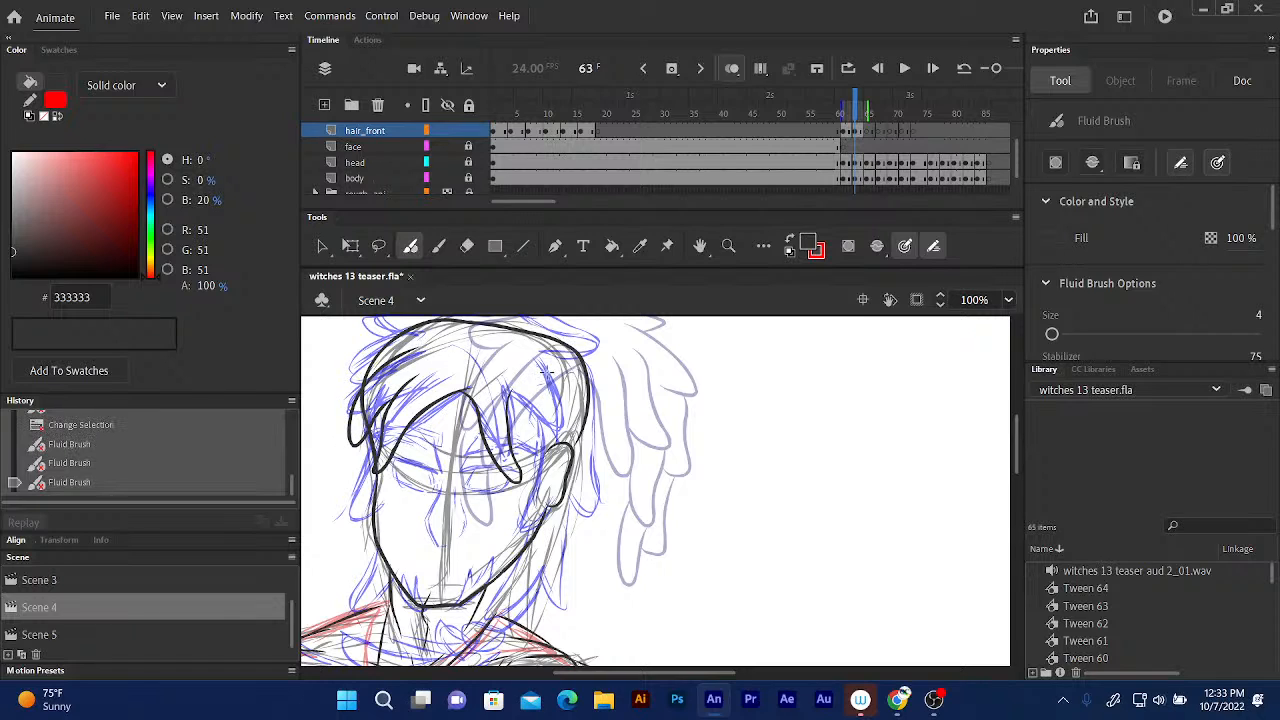
# Ink the right temple lock and the strands falling past the right ear to the neck on frame 63.
pyautogui.moveTo(532, 360)
pyautogui.mouseDown()
pyautogui.moveTo(570, 445)
pyautogui.moveTo(548, 455)
pyautogui.moveTo(514, 392)
pyautogui.mouseUp()
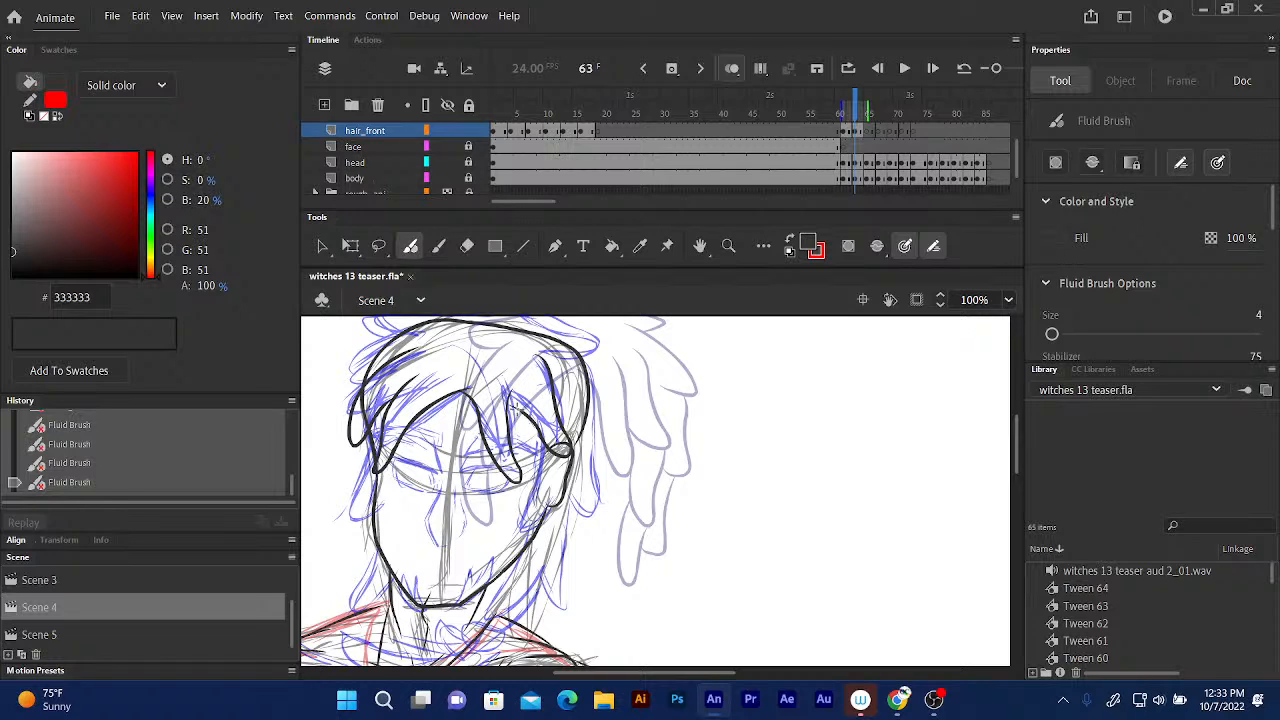
pyautogui.moveTo(518, 408)
pyautogui.mouseDown()
pyautogui.moveTo(532, 528)
pyautogui.moveTo(546, 536)
pyautogui.mouseUp()
pyautogui.moveTo(550, 486); pyautogui.dragTo(550, 532)
pyautogui.moveTo(518, 411); pyautogui.dragTo(534, 530)
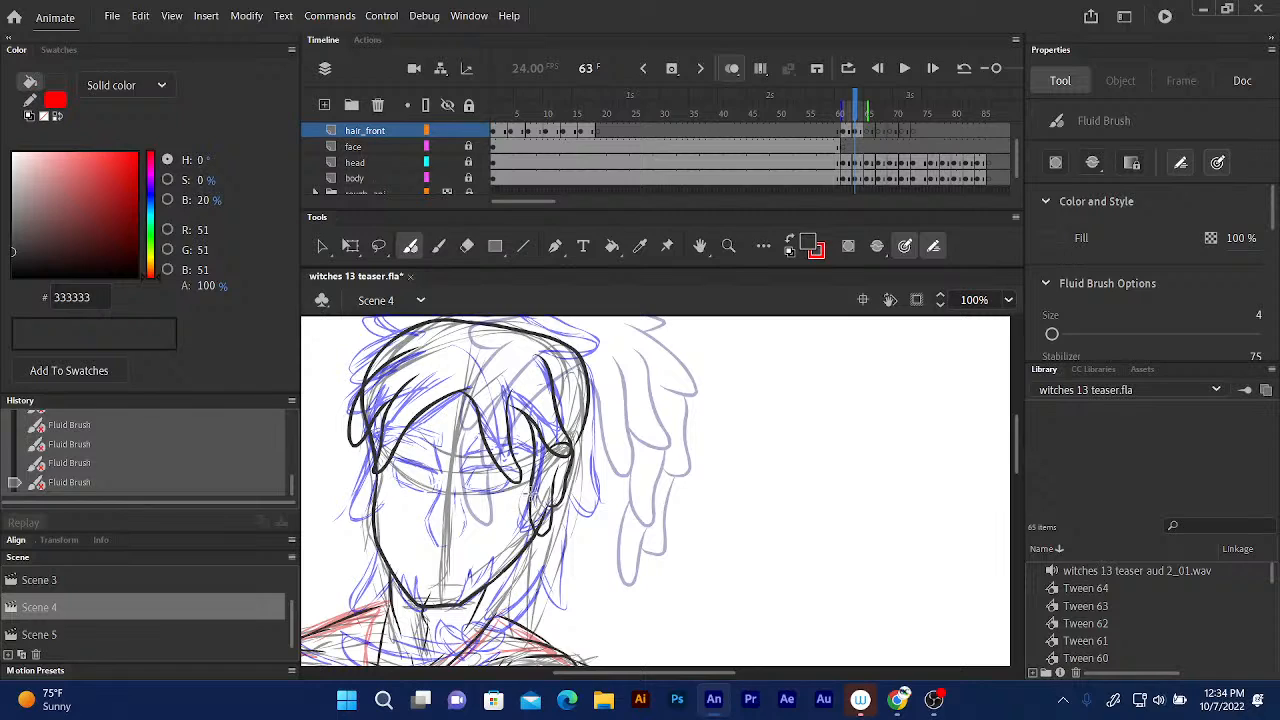
pyautogui.moveTo(525, 500)
pyautogui.mouseDown()
pyautogui.moveTo(507, 620)
pyautogui.moveTo(540, 552)
pyautogui.mouseUp()
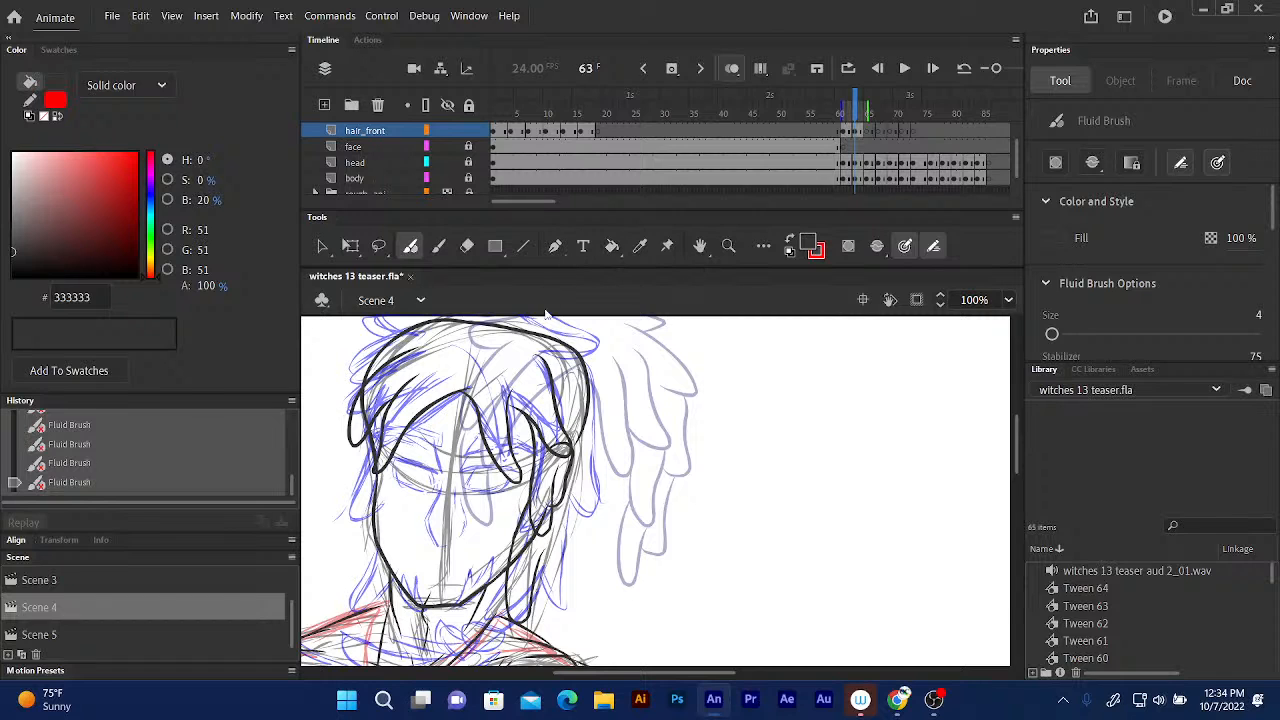
# Ink the outer locks from the right side of the crown down beside the neck on frame 63, redrawing the uppermost one.
pyautogui.moveTo(548, 322); pyautogui.dragTo(532, 348)
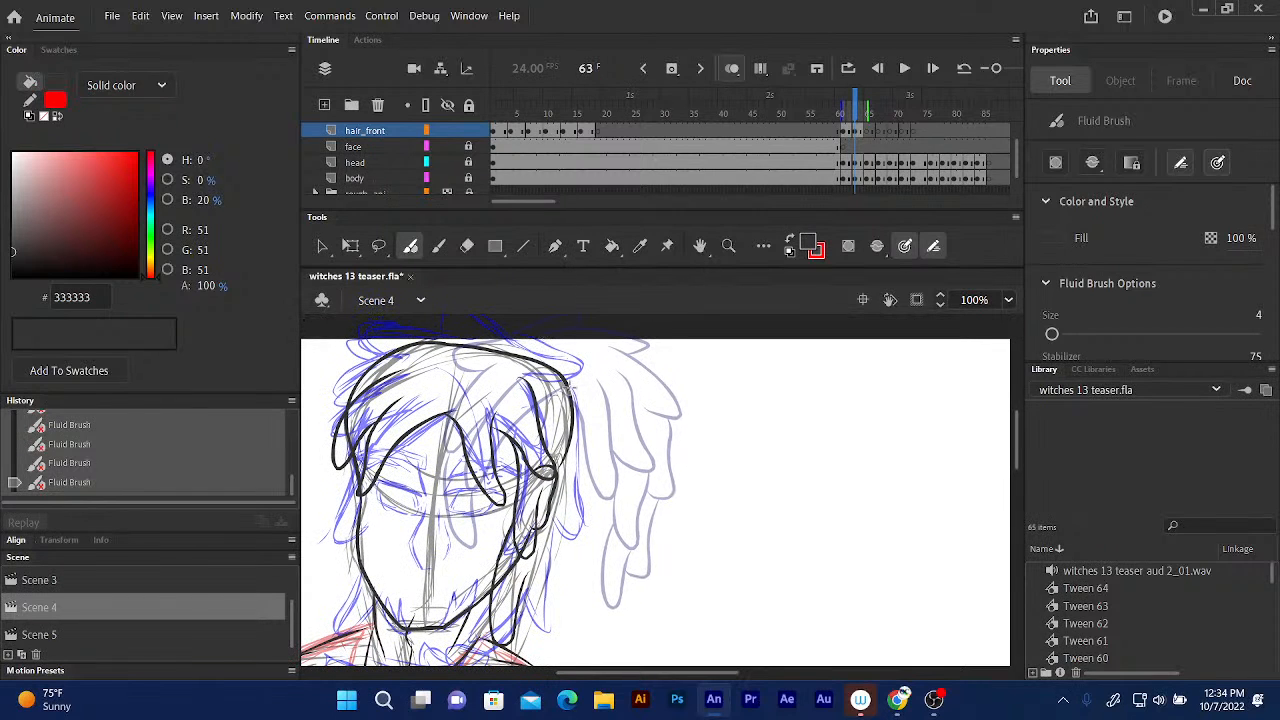
pyautogui.moveTo(572, 380)
pyautogui.mouseDown()
pyautogui.moveTo(589, 445)
pyautogui.moveTo(572, 451)
pyautogui.moveTo(556, 436)
pyautogui.mouseUp()
pyautogui.hotkey('ctrl', 'z')
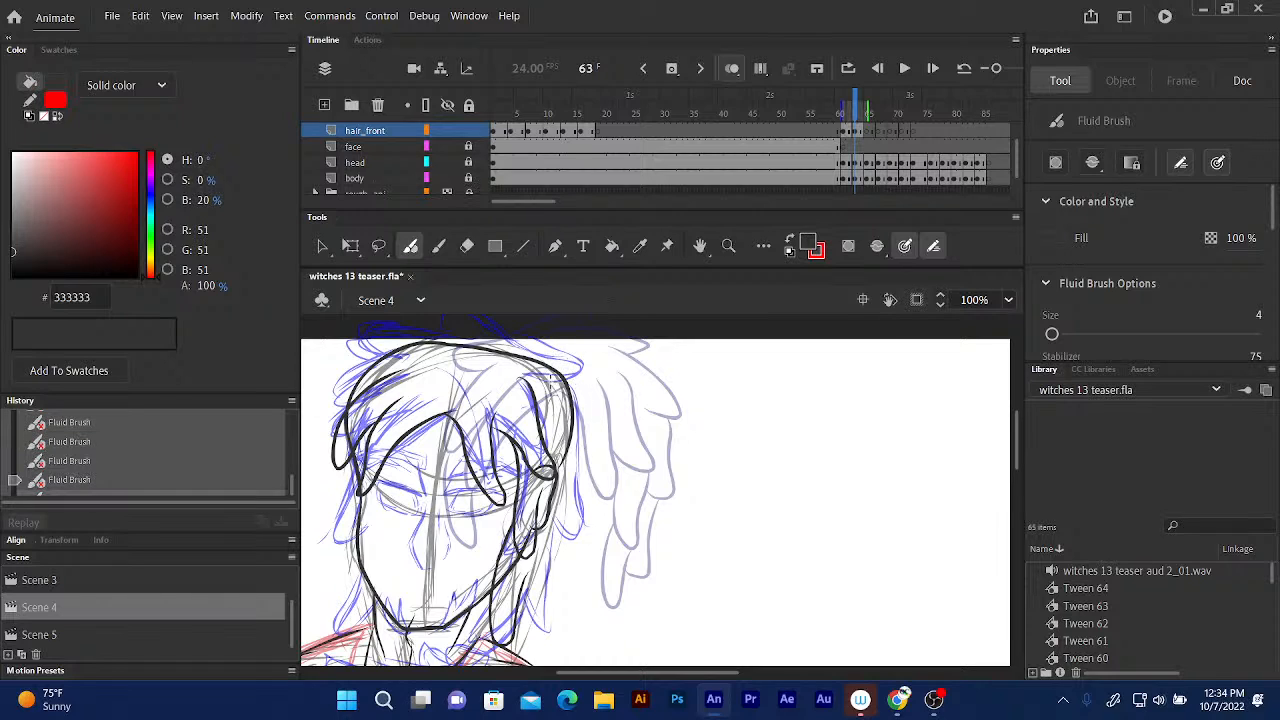
pyautogui.moveTo(568, 380)
pyautogui.mouseDown()
pyautogui.moveTo(585, 448)
pyautogui.moveTo(565, 450)
pyautogui.moveTo(552, 412)
pyautogui.mouseUp()
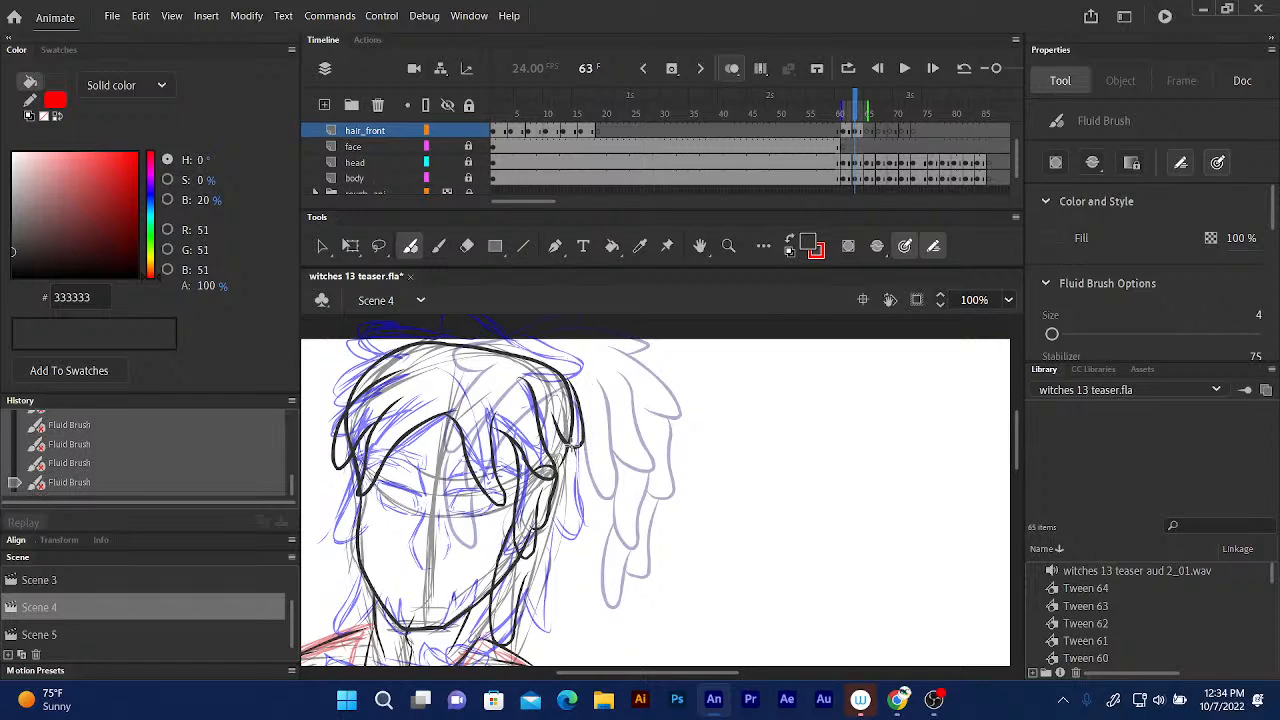
pyautogui.moveTo(573, 448)
pyautogui.mouseDown()
pyautogui.moveTo(591, 543)
pyautogui.moveTo(554, 514)
pyautogui.mouseUp()
pyautogui.scroll(-2, 600, 450)
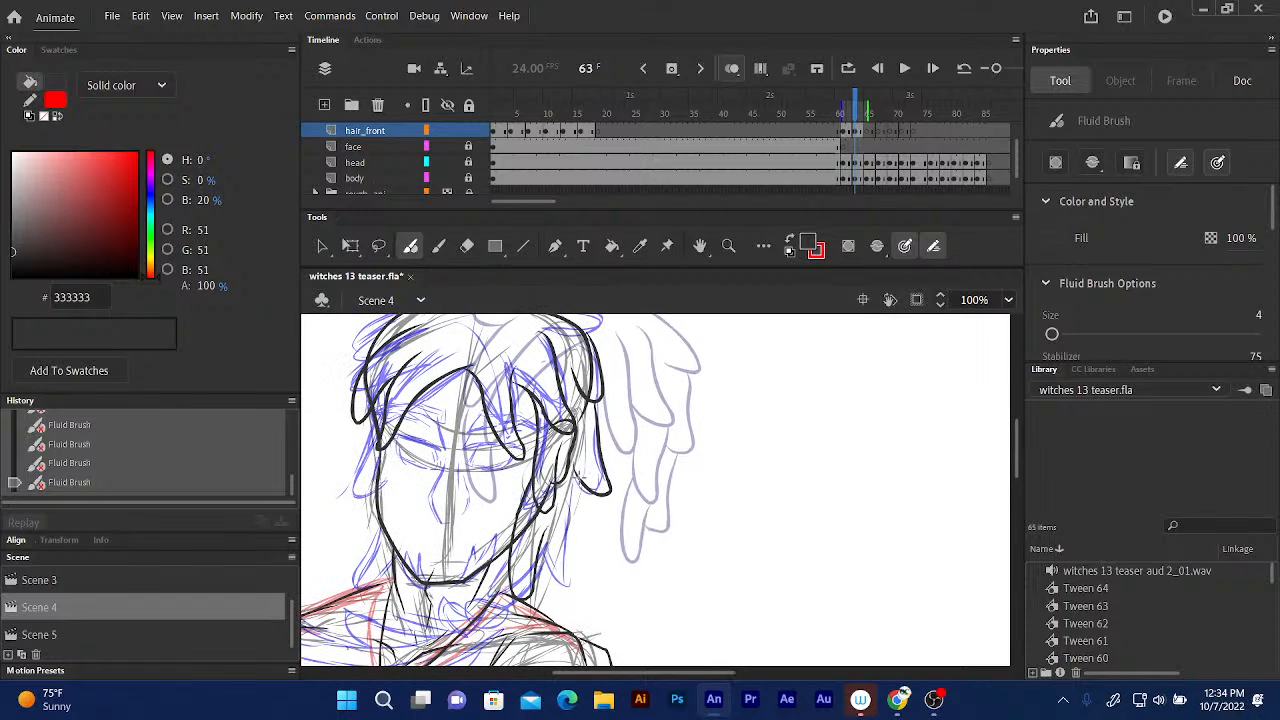
pyautogui.moveTo(574, 476)
pyautogui.mouseDown()
pyautogui.moveTo(576, 572)
pyautogui.moveTo(540, 550)
pyautogui.mouseUp()
pyautogui.scroll(2, 560, 425)
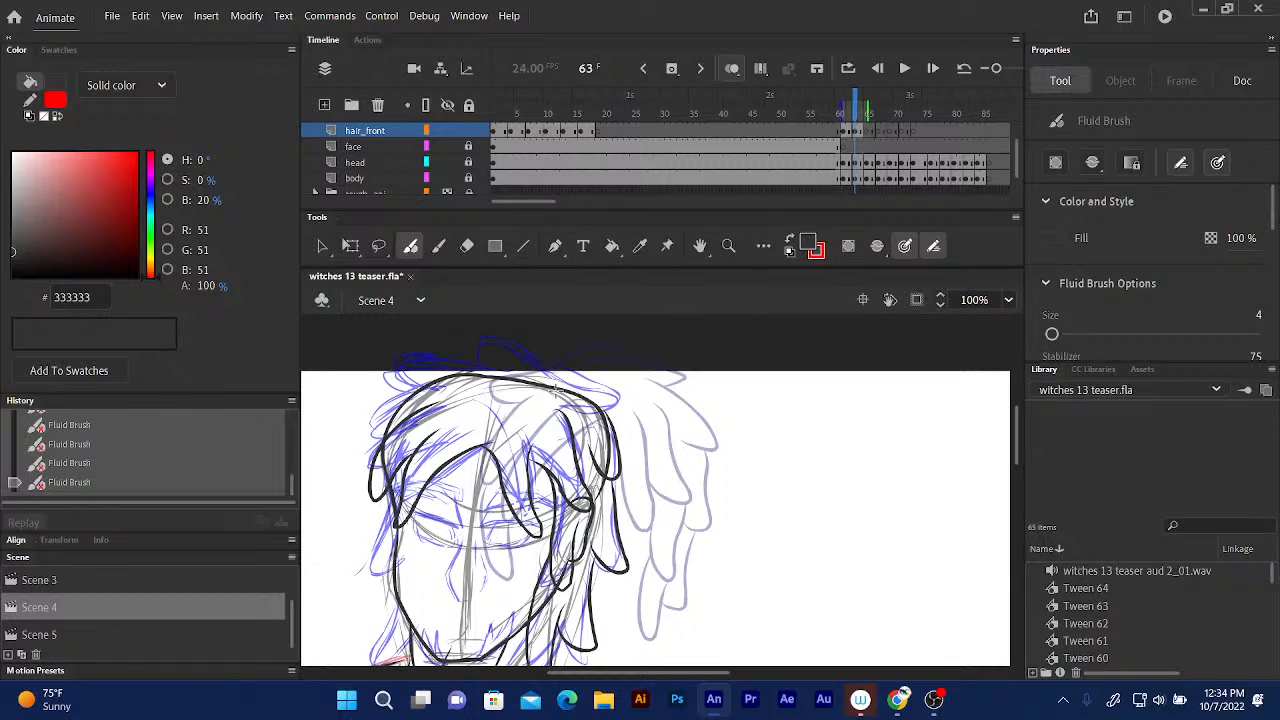
# Ink the tufts across the top of the head and the upper left side on frame 63.
pyautogui.moveTo(541, 372)
pyautogui.mouseDown()
pyautogui.moveTo(621, 400)
pyautogui.moveTo(563, 410)
pyautogui.mouseUp()
pyautogui.moveTo(448, 379)
pyautogui.mouseDown()
pyautogui.moveTo(366, 415)
pyautogui.moveTo(360, 434)
pyautogui.mouseUp()
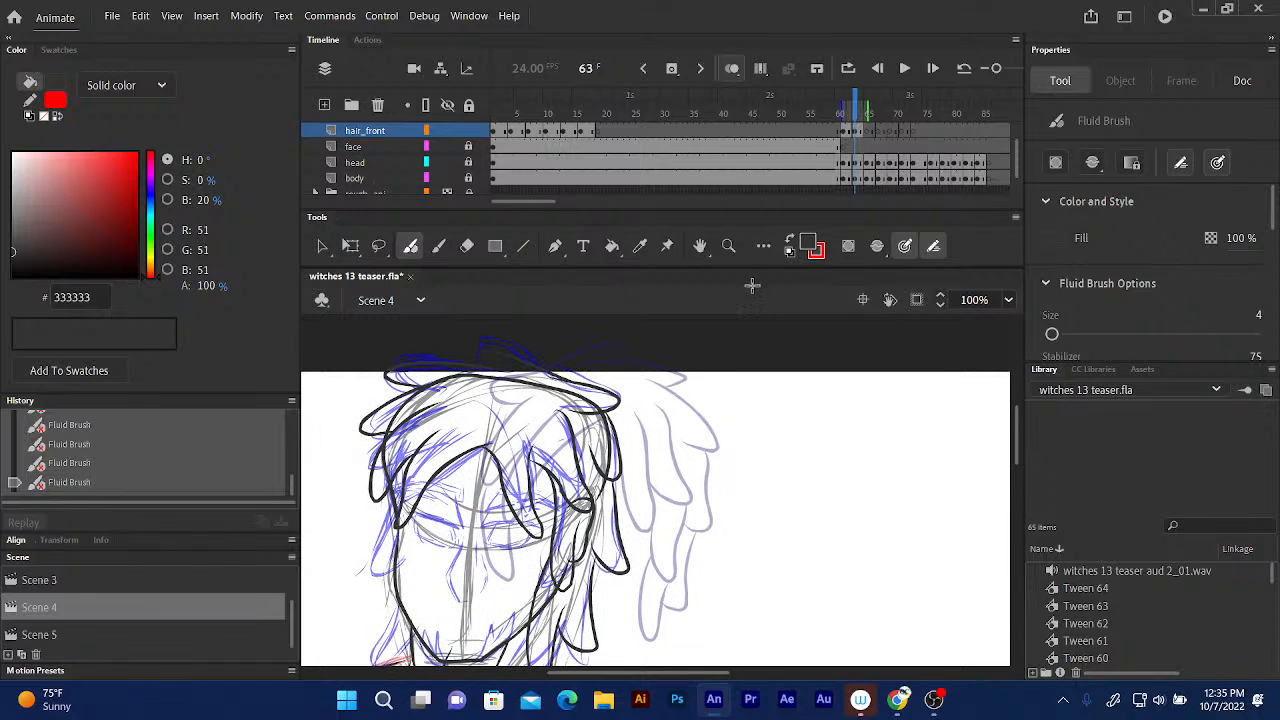
pyautogui.scroll(-2, 560, 329)
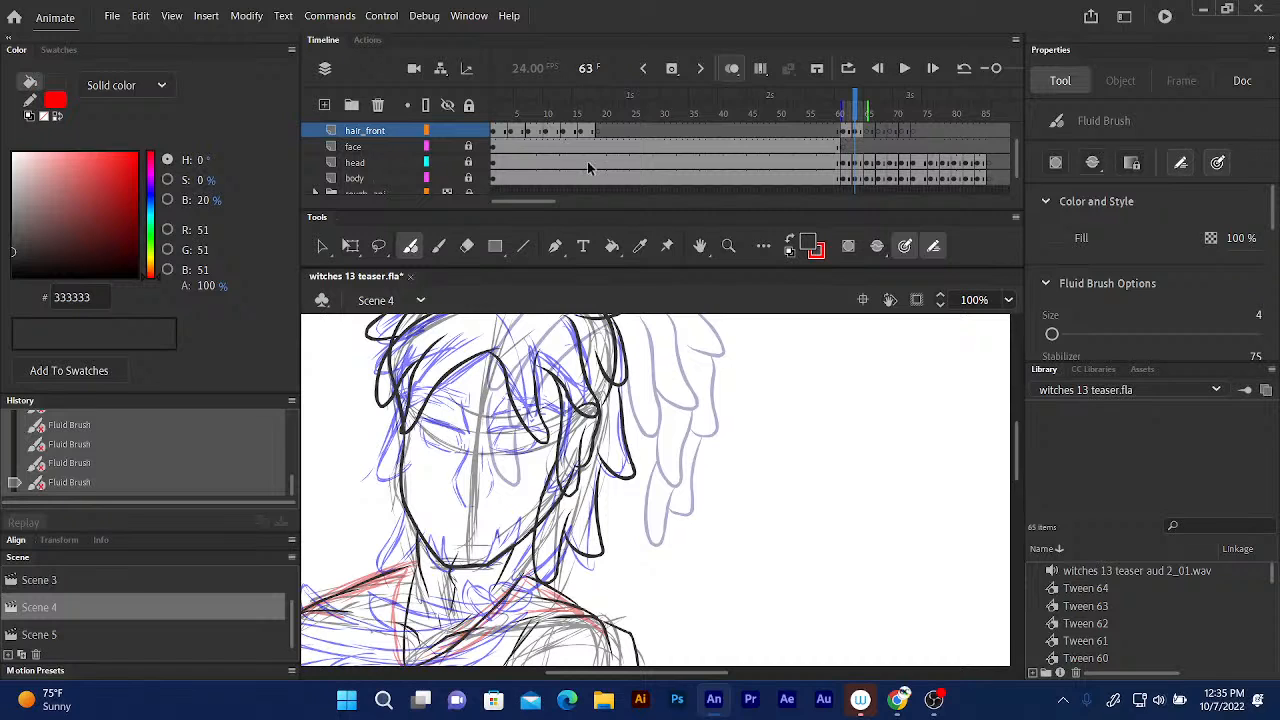
# On frame 65 of hair_front, ink the two locks sweeping off the left side of the forehead and the central fringe lock.
pyautogui.click(867, 110)
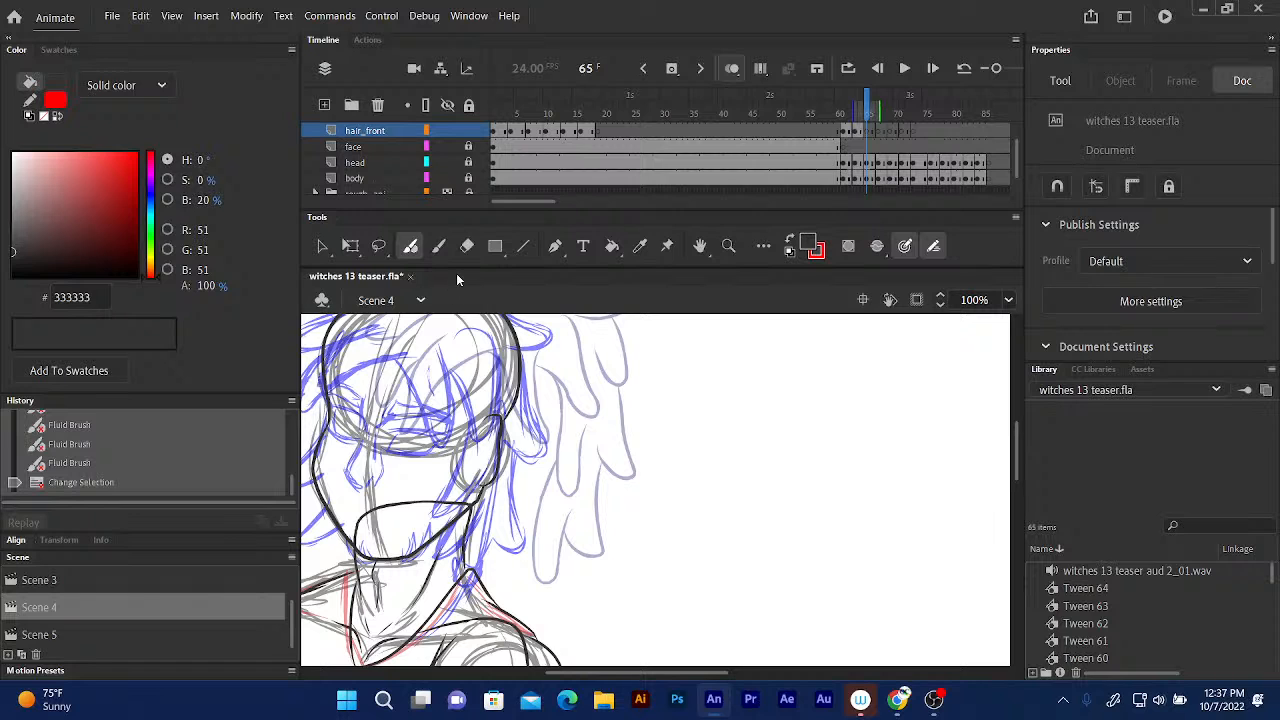
pyautogui.moveTo(418, 345); pyautogui.dragTo(447, 405)
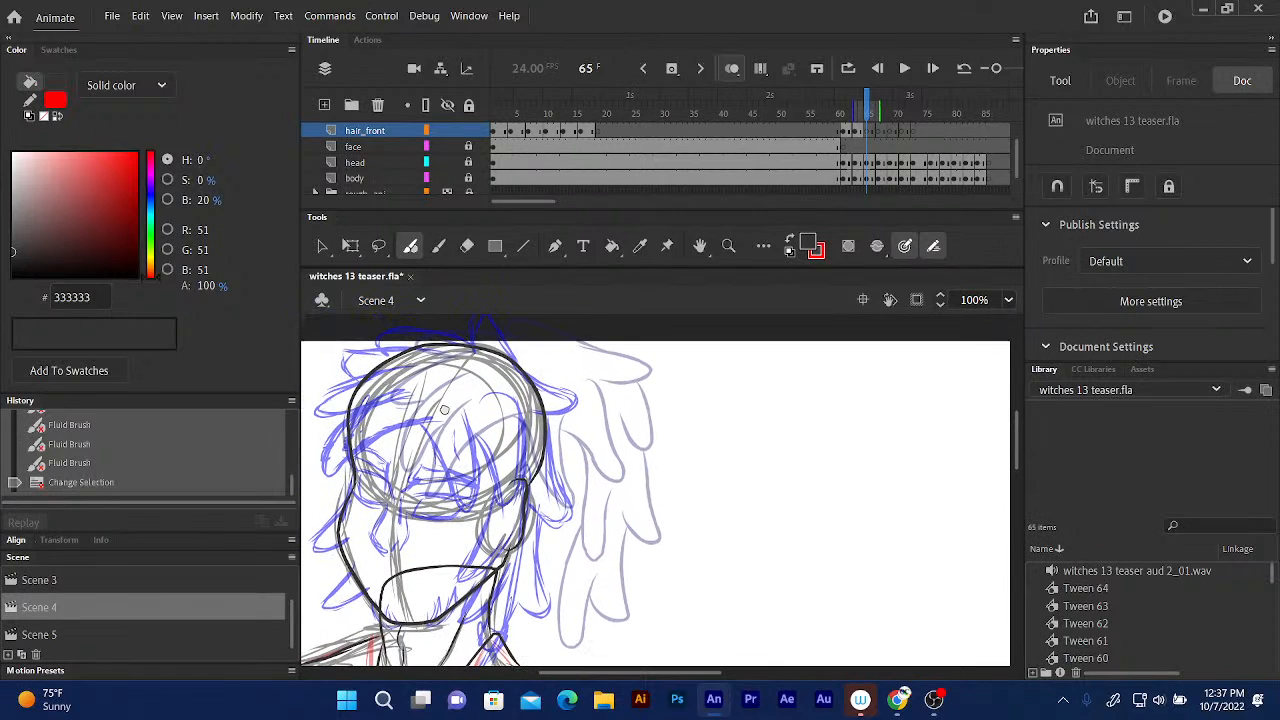
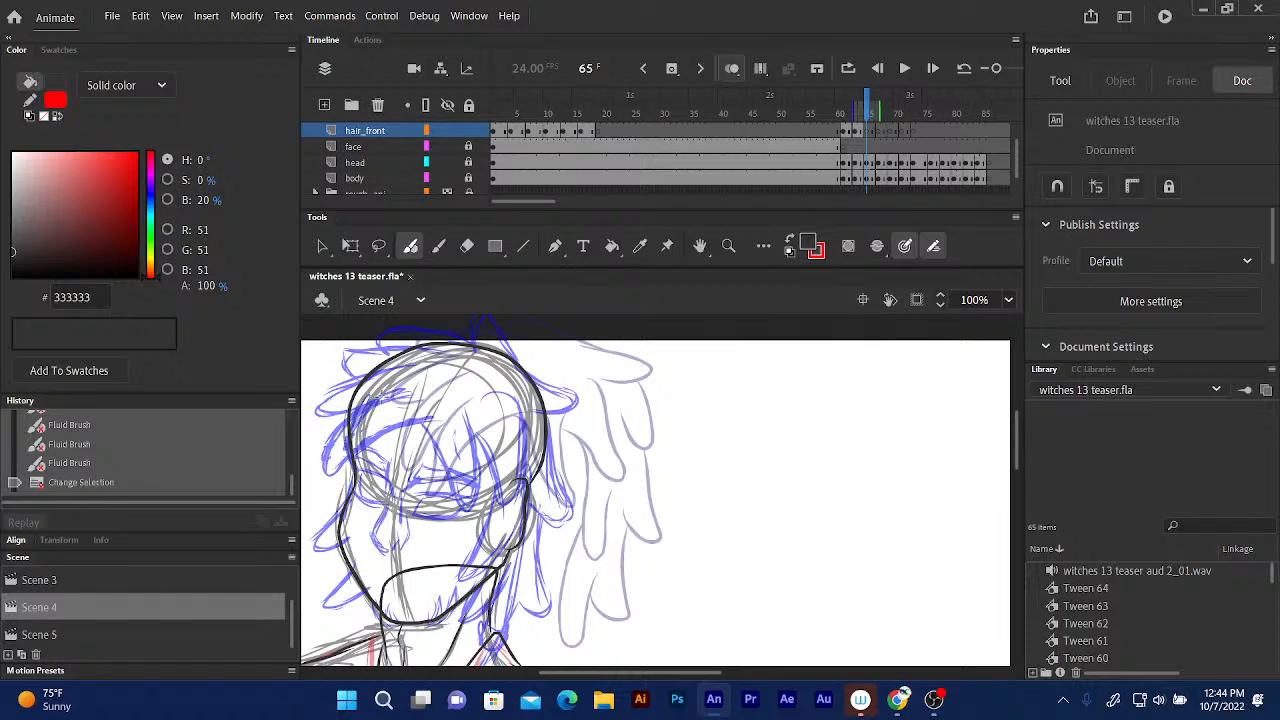
pyautogui.moveTo(348, 428); pyautogui.dragTo(310, 474)
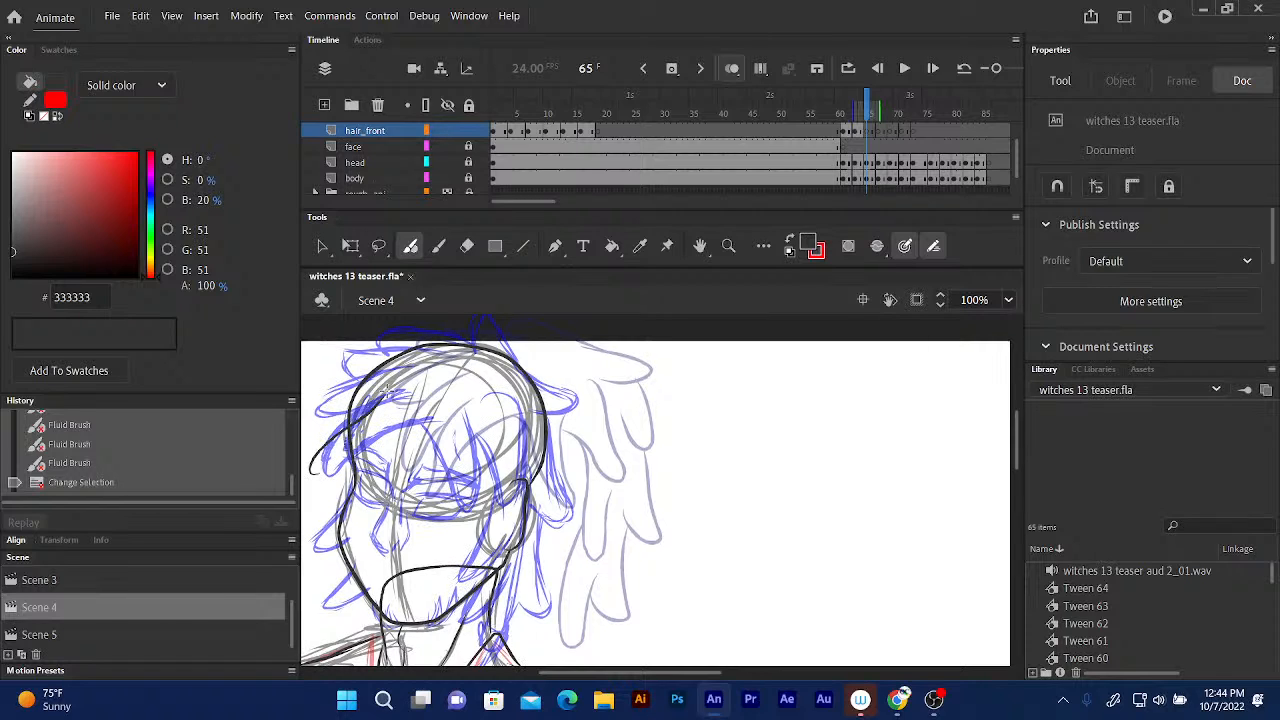
pyautogui.moveTo(385, 392)
pyautogui.mouseDown()
pyautogui.moveTo(404, 394)
pyautogui.moveTo(364, 382)
pyautogui.moveTo(326, 402)
pyautogui.moveTo(306, 436)
pyautogui.moveTo(356, 416)
pyautogui.mouseUp()
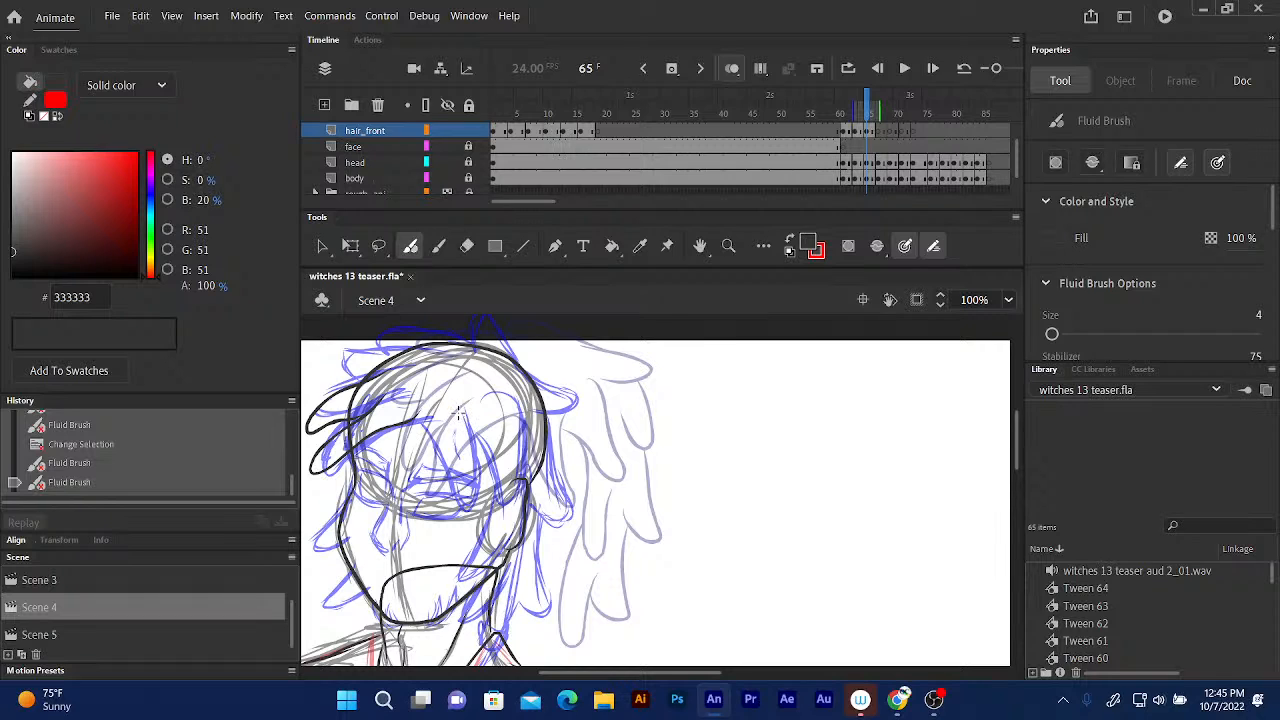
pyautogui.moveTo(462, 414)
pyautogui.mouseDown()
pyautogui.moveTo(464, 516)
pyautogui.moveTo(426, 422)
pyautogui.mouseUp()
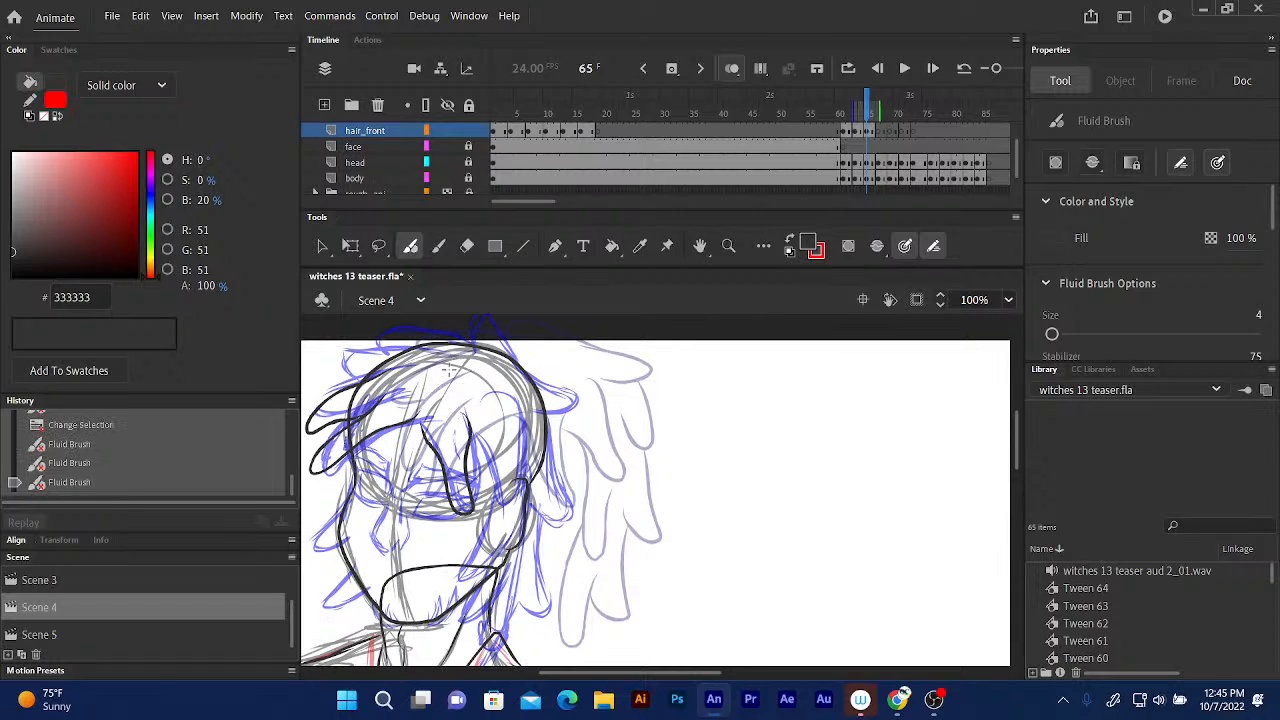
# Redraw the central fringe lock on frame 65 and ink the right temple lock and the strand falling past the right ear.
pyautogui.hotkey('ctrl', 'z')
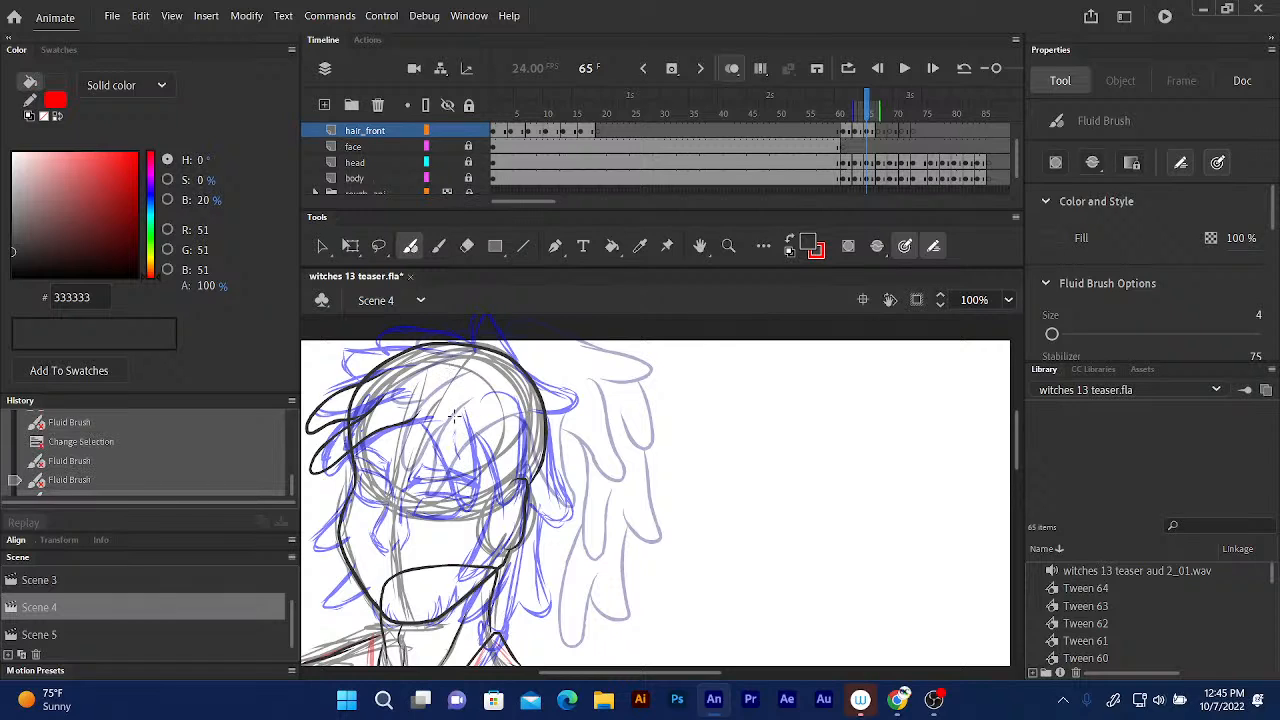
pyautogui.moveTo(458, 416)
pyautogui.mouseDown()
pyautogui.moveTo(472, 510)
pyautogui.moveTo(452, 420)
pyautogui.moveTo(428, 426)
pyautogui.moveTo(456, 510)
pyautogui.moveTo(475, 521)
pyautogui.mouseUp()
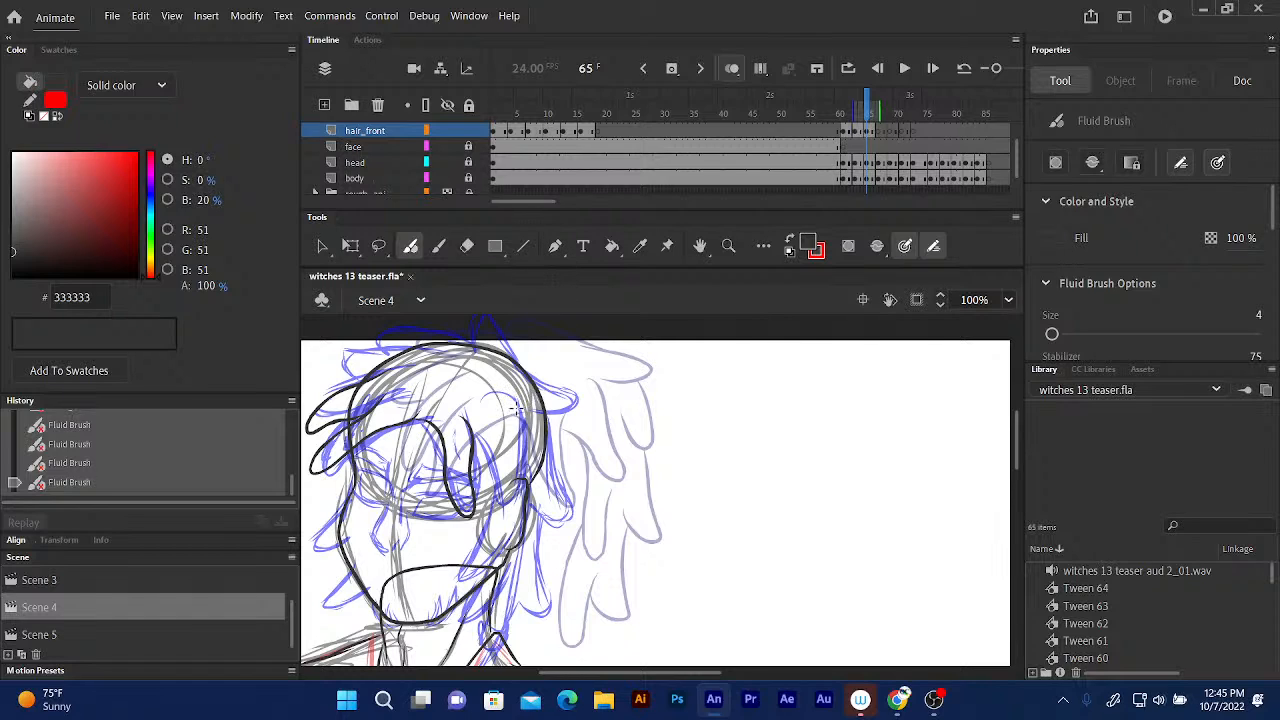
pyautogui.moveTo(514, 406)
pyautogui.mouseDown()
pyautogui.moveTo(521, 510)
pyautogui.moveTo(503, 516)
pyautogui.moveTo(474, 452)
pyautogui.moveTo(515, 404)
pyautogui.mouseUp()
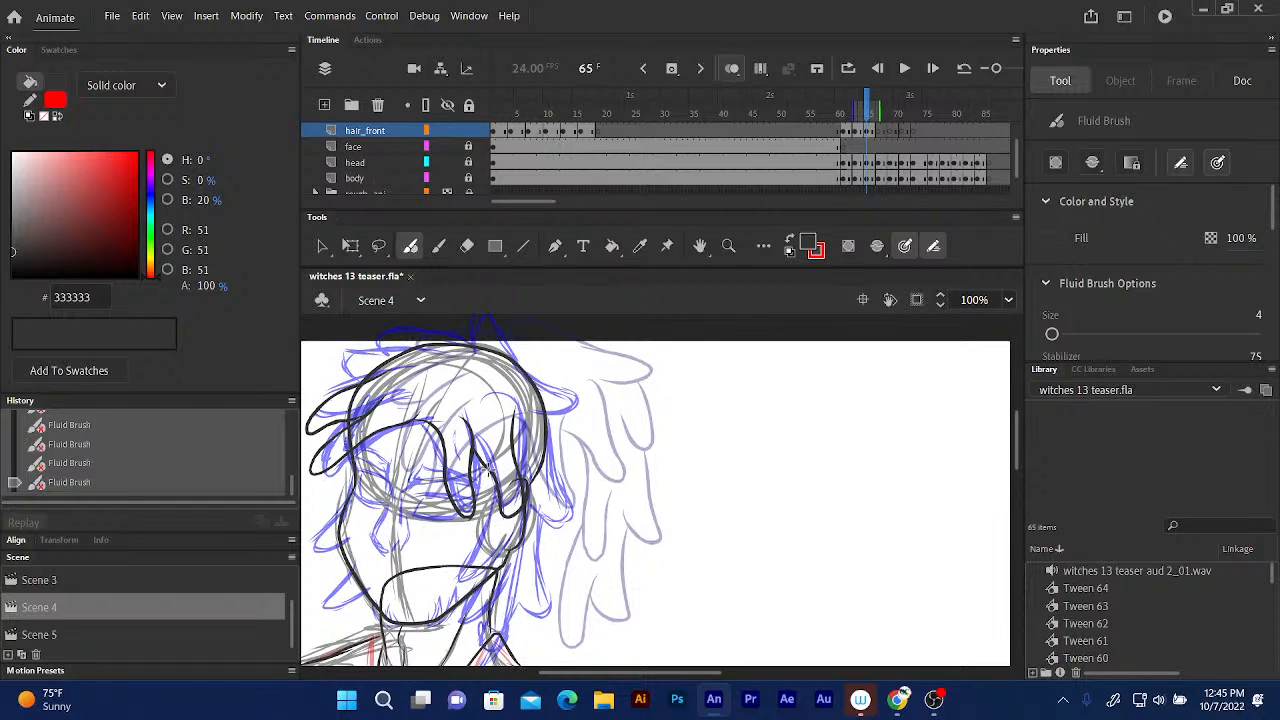
pyautogui.moveTo(488, 478)
pyautogui.mouseDown()
pyautogui.moveTo(478, 564)
pyautogui.moveTo(498, 586)
pyautogui.moveTo(500, 520)
pyautogui.mouseUp()
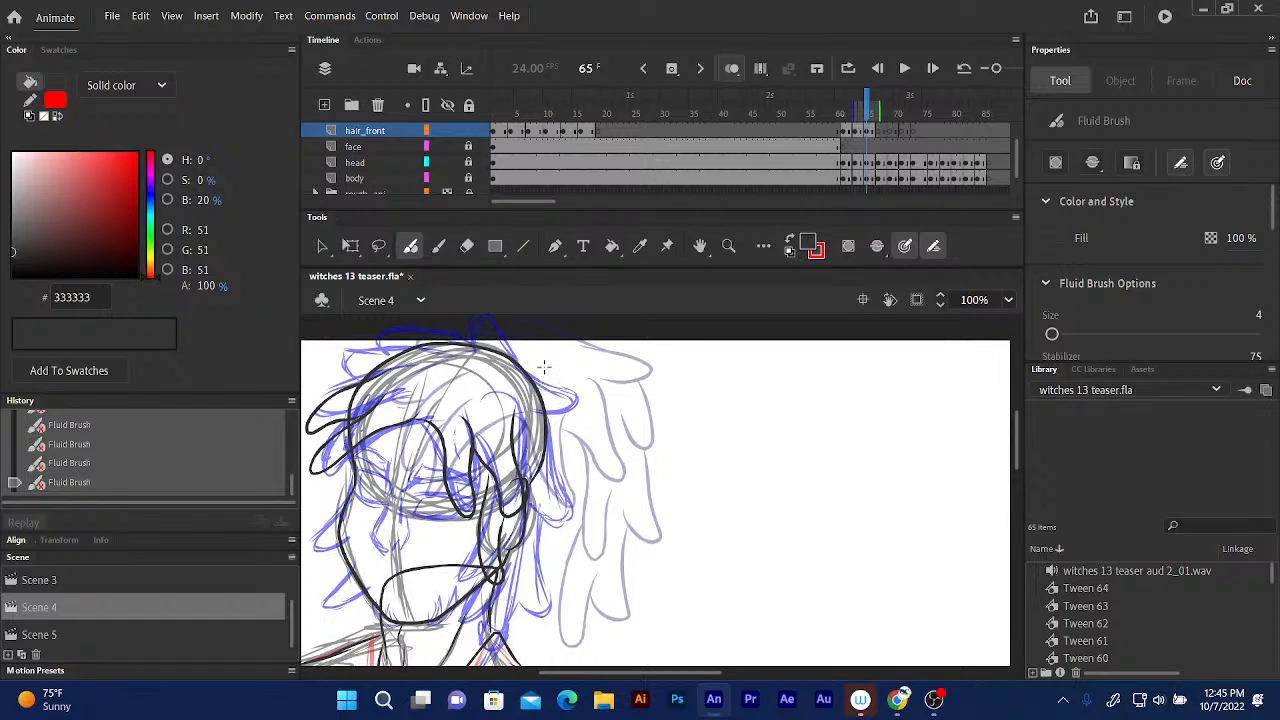
# Ink the outer locks from the right side of the crown down to the neck on frame 65, redrawing the one beside the ear.
pyautogui.moveTo(544, 367)
pyautogui.mouseDown()
pyautogui.moveTo(563, 470)
pyautogui.moveTo(552, 482)
pyautogui.moveTo(537, 437)
pyautogui.moveTo(550, 500)
pyautogui.moveTo(558, 476)
pyautogui.moveTo(557, 580)
pyautogui.moveTo(520, 545)
pyautogui.mouseUp()
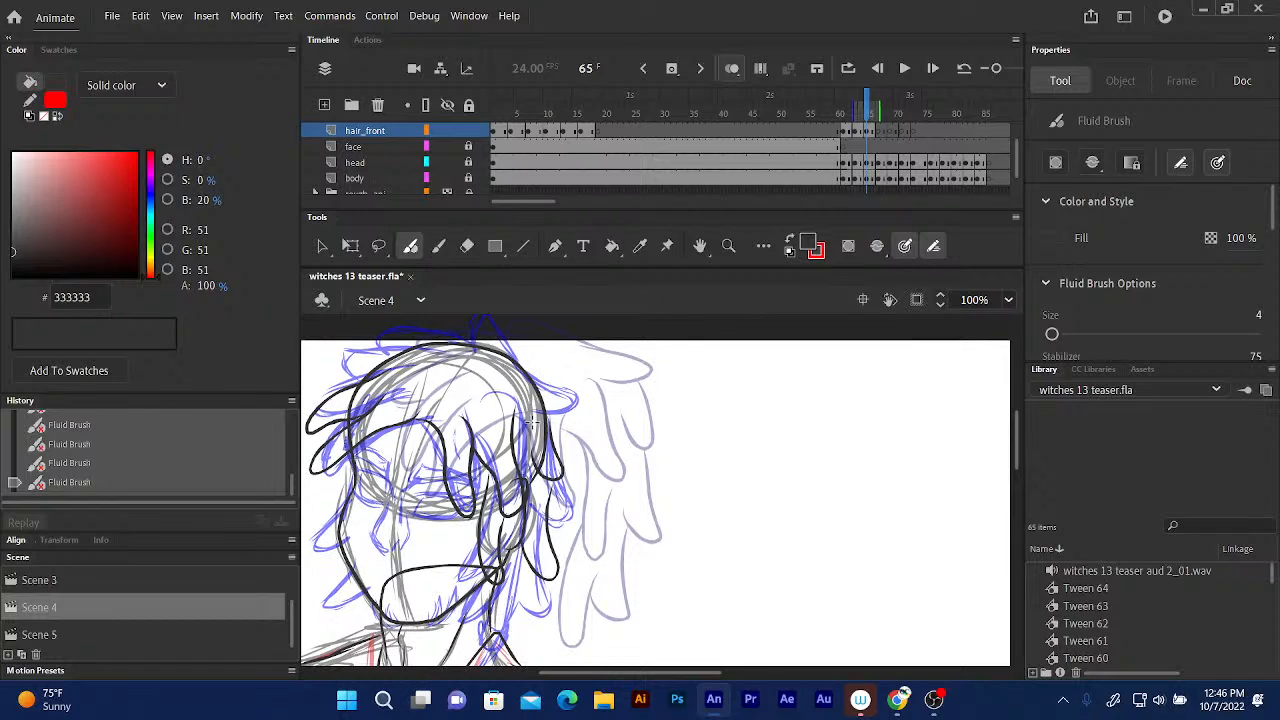
pyautogui.hotkey('ctrl', 'z')
pyautogui.hotkey('ctrl', 'z')
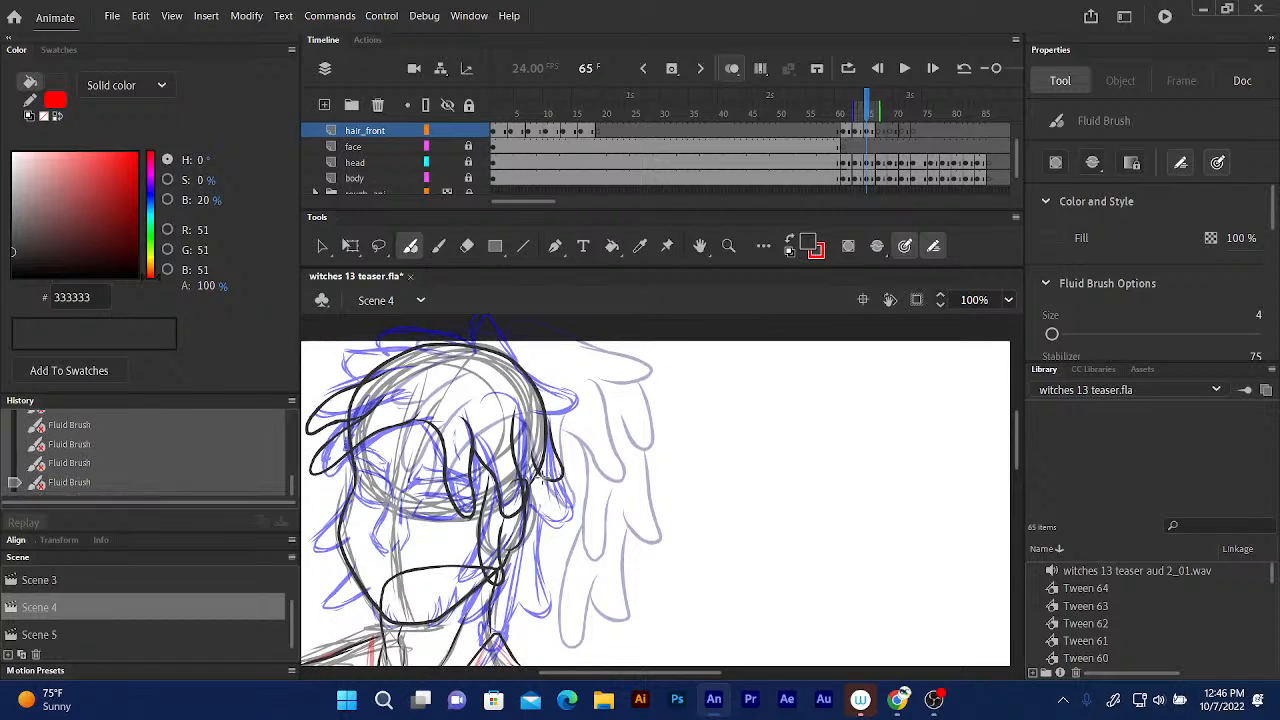
pyautogui.moveTo(546, 516)
pyautogui.mouseDown()
pyautogui.moveTo(532, 588)
pyautogui.moveTo(514, 556)
pyautogui.mouseUp()
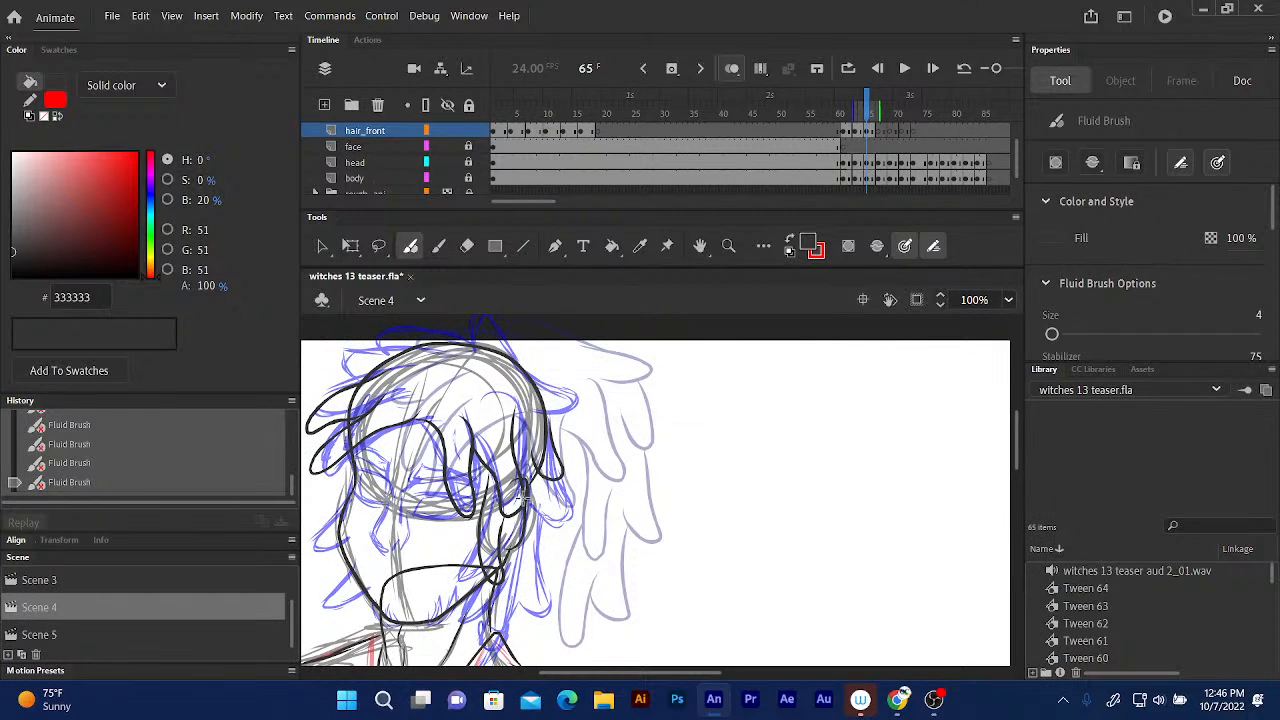
pyautogui.moveTo(553, 506)
pyautogui.mouseDown()
pyautogui.moveTo(553, 483)
pyautogui.moveTo(548, 578)
pyautogui.moveTo(528, 584)
pyautogui.moveTo(525, 546)
pyautogui.mouseUp()
pyautogui.moveTo(547, 477)
pyautogui.mouseDown()
pyautogui.moveTo(536, 448)
pyautogui.moveTo(562, 372)
pyautogui.mouseUp()
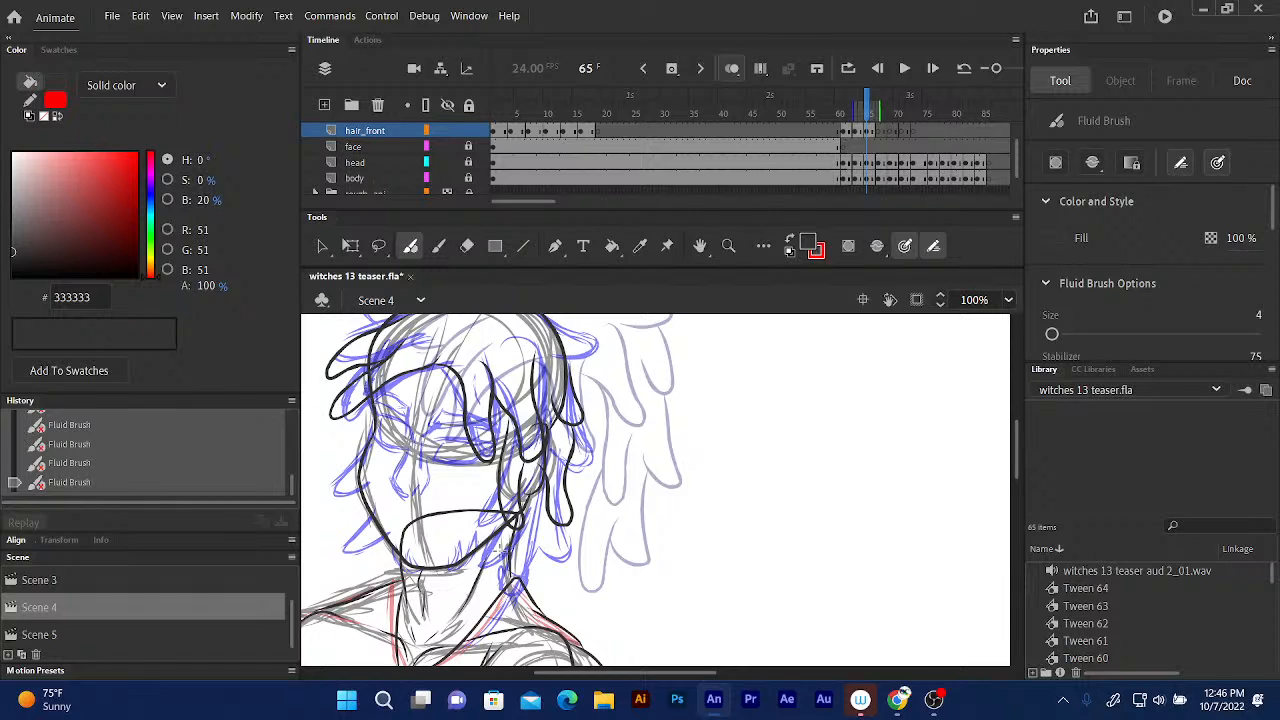
pyautogui.moveTo(508, 512); pyautogui.dragTo(496, 580)
pyautogui.moveTo(550, 528)
pyautogui.mouseDown()
pyautogui.moveTo(538, 570)
pyautogui.moveTo(522, 576)
pyautogui.mouseUp()
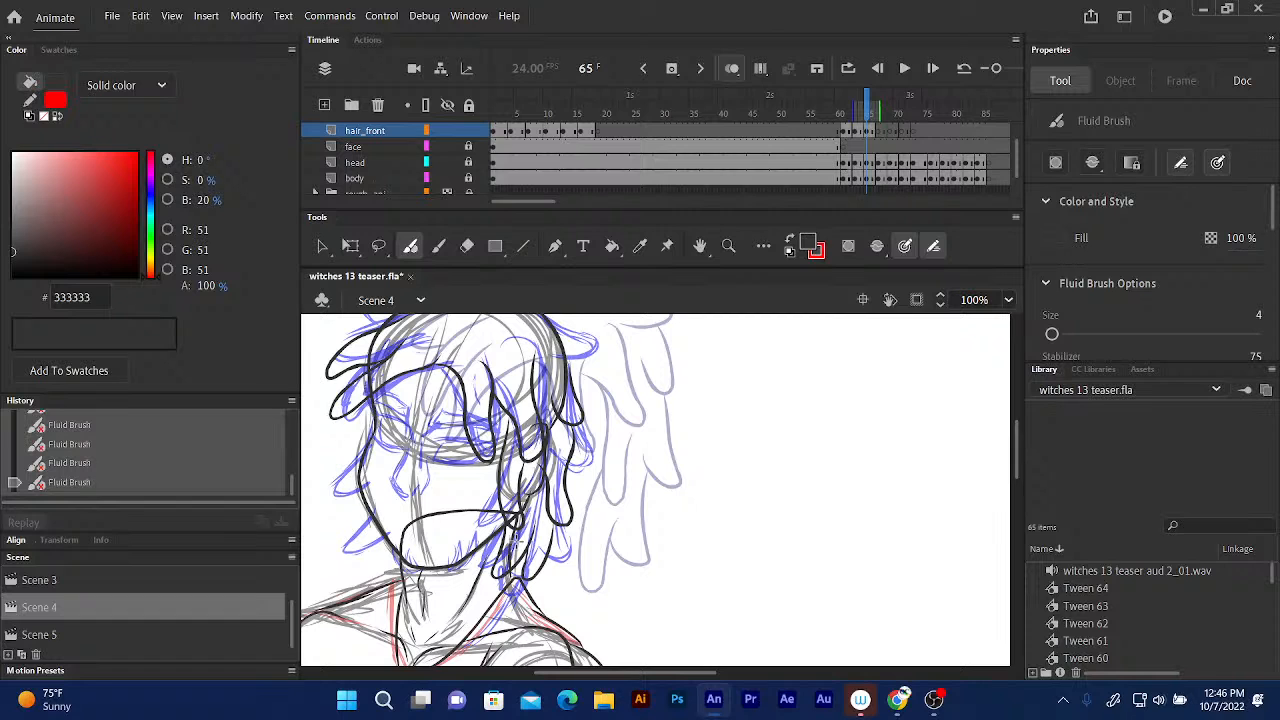
# Ink the tufts across the top of the head and the upper right lock on frame 65.
pyautogui.scroll(3, 456, 543)
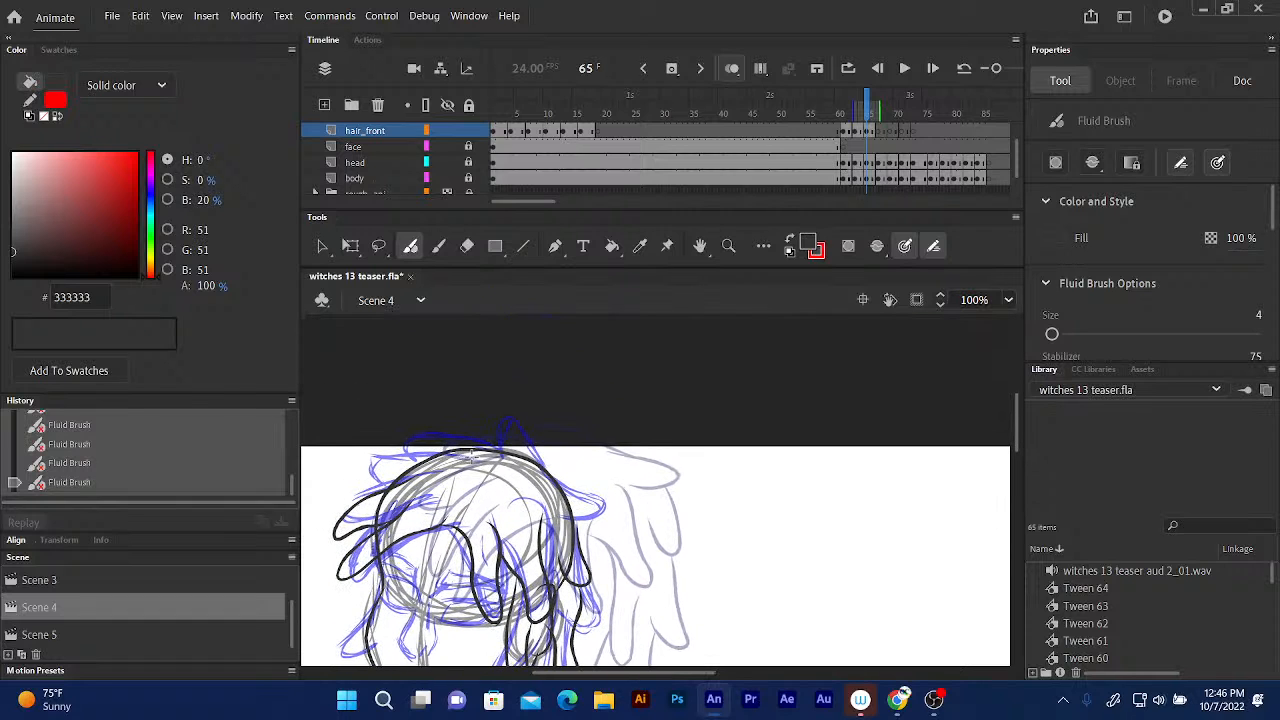
pyautogui.moveTo(472, 455)
pyautogui.mouseDown()
pyautogui.moveTo(366, 474)
pyautogui.moveTo(368, 487)
pyautogui.moveTo(384, 484)
pyautogui.mouseUp()
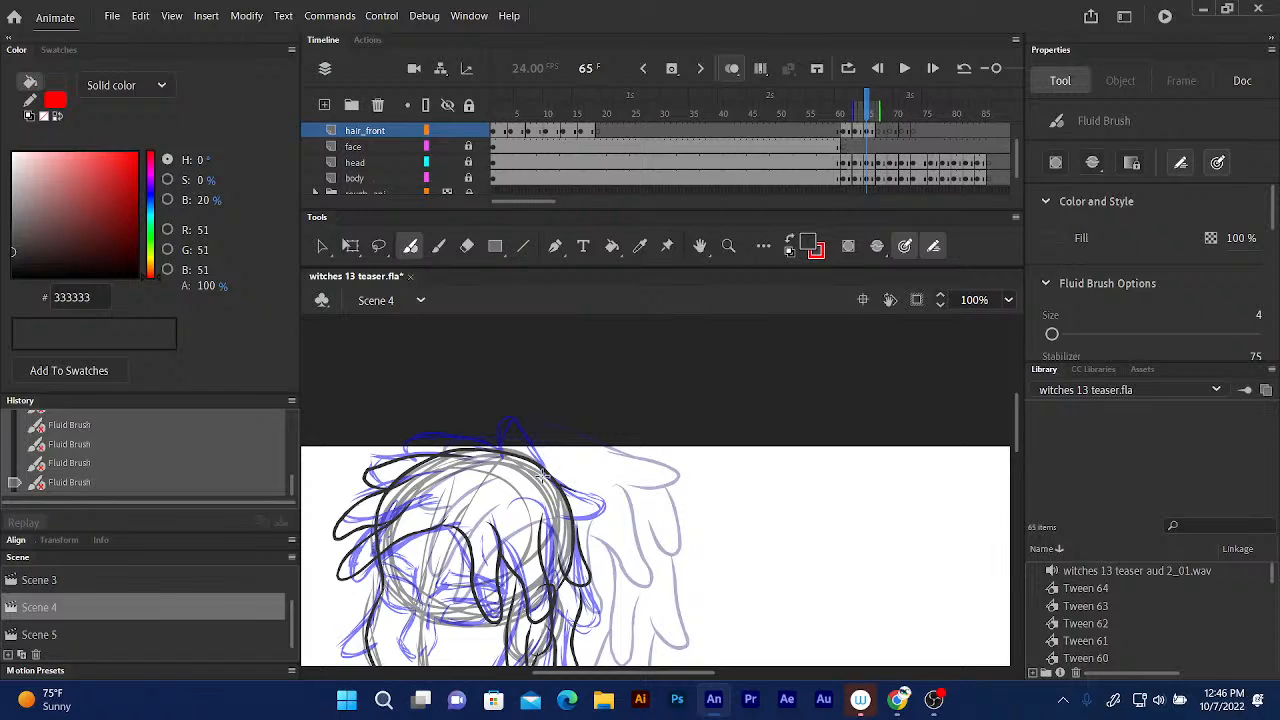
pyautogui.moveTo(542, 476)
pyautogui.mouseDown()
pyautogui.moveTo(594, 506)
pyautogui.moveTo(602, 522)
pyautogui.moveTo(580, 526)
pyautogui.mouseUp()
pyautogui.moveTo(531, 434)
pyautogui.mouseDown()
pyautogui.moveTo(546, 463)
pyautogui.moveTo(512, 423)
pyautogui.moveTo(568, 487)
pyautogui.mouseUp()
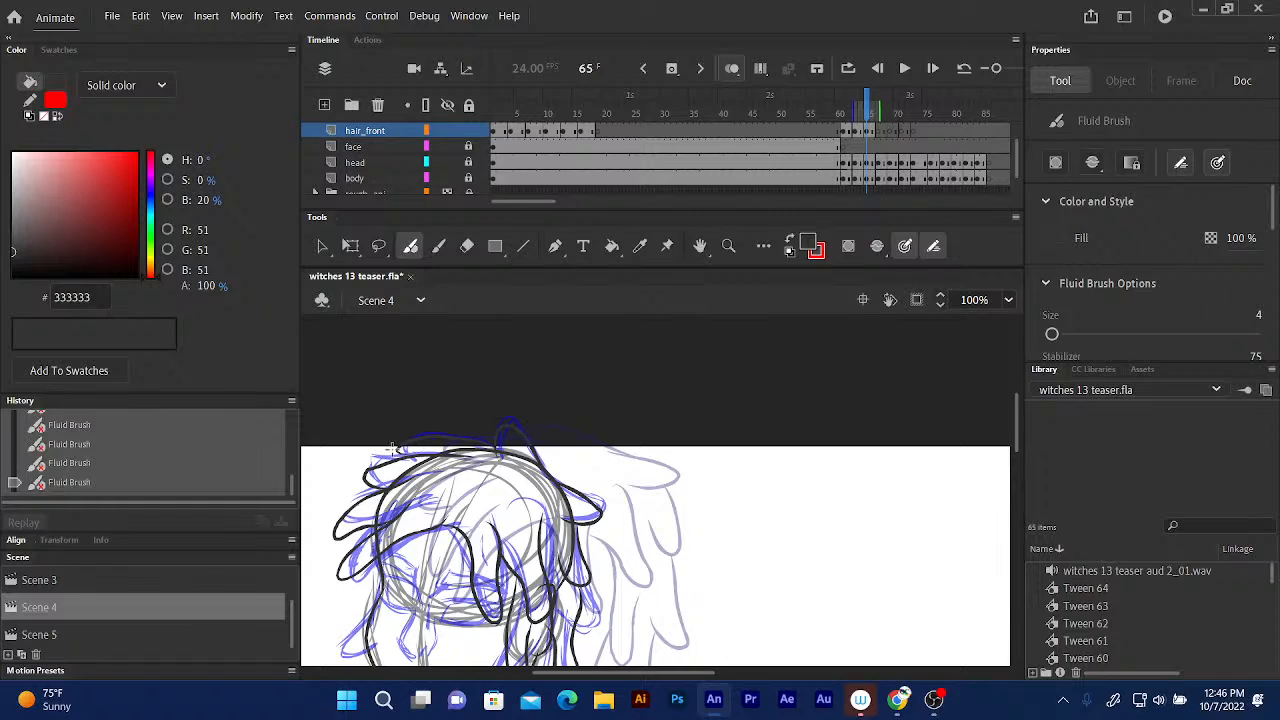
pyautogui.moveTo(397, 449); pyautogui.dragTo(412, 455)
# Save the document and clear its undo history.
pyautogui.hotkey('ctrl', 's')
pyautogui.click(292, 404)
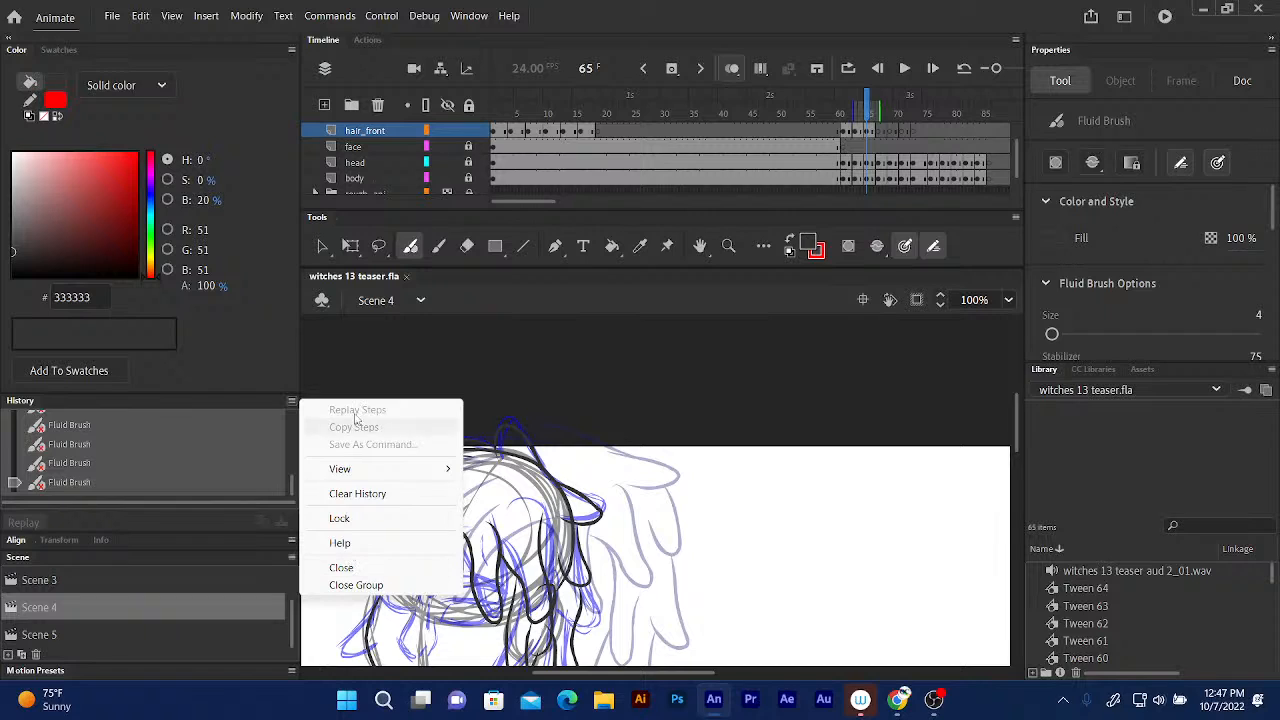
pyautogui.click(344, 380)
pyautogui.click(349, 379)
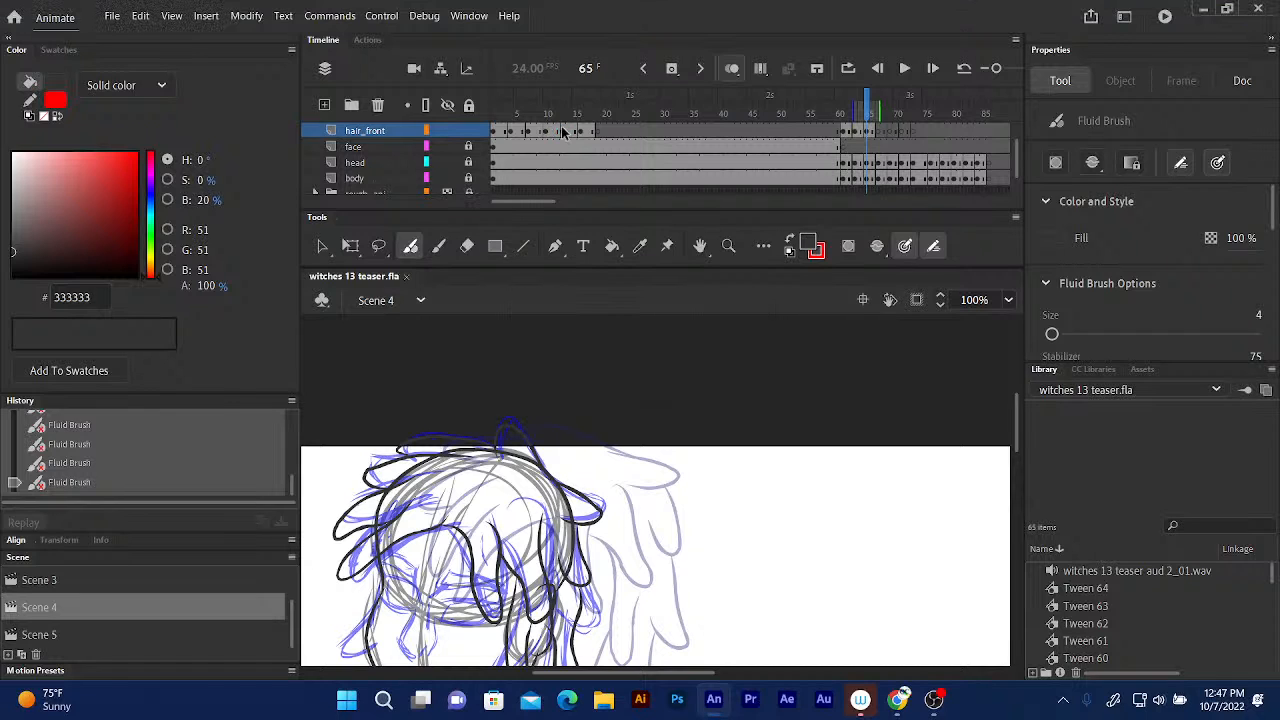
pyautogui.click(290, 402)
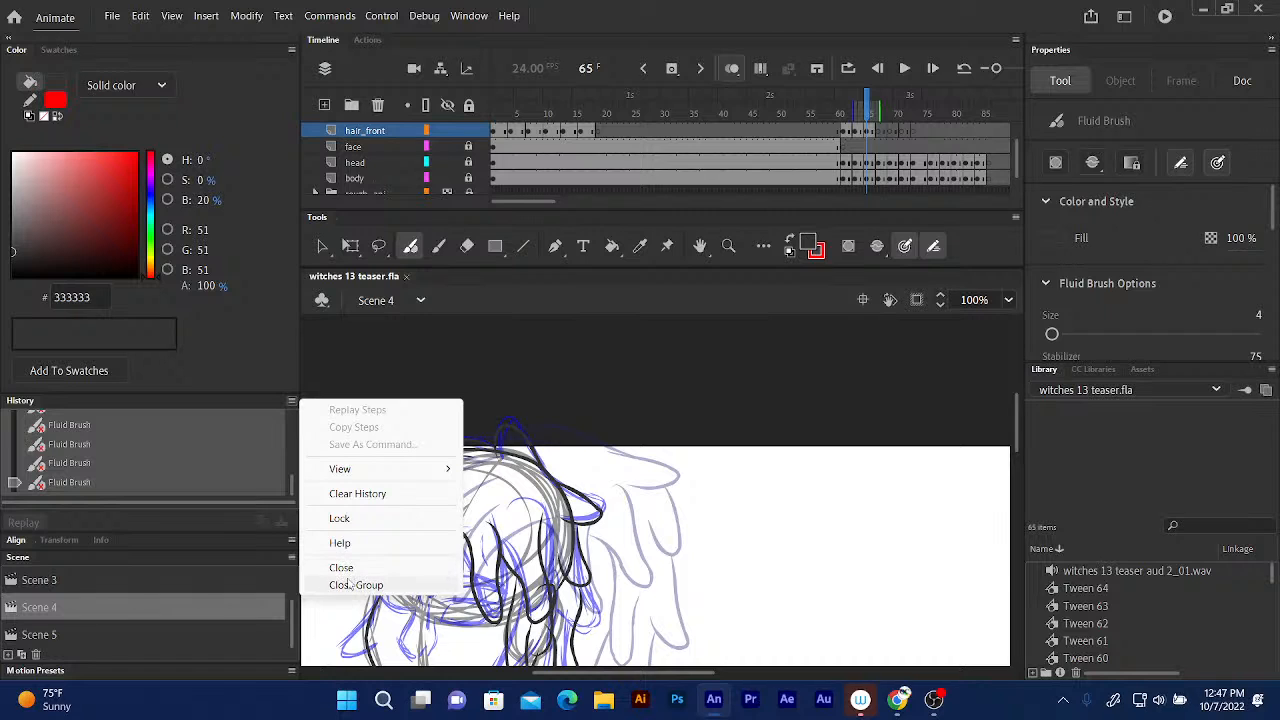
pyautogui.click(357, 493)
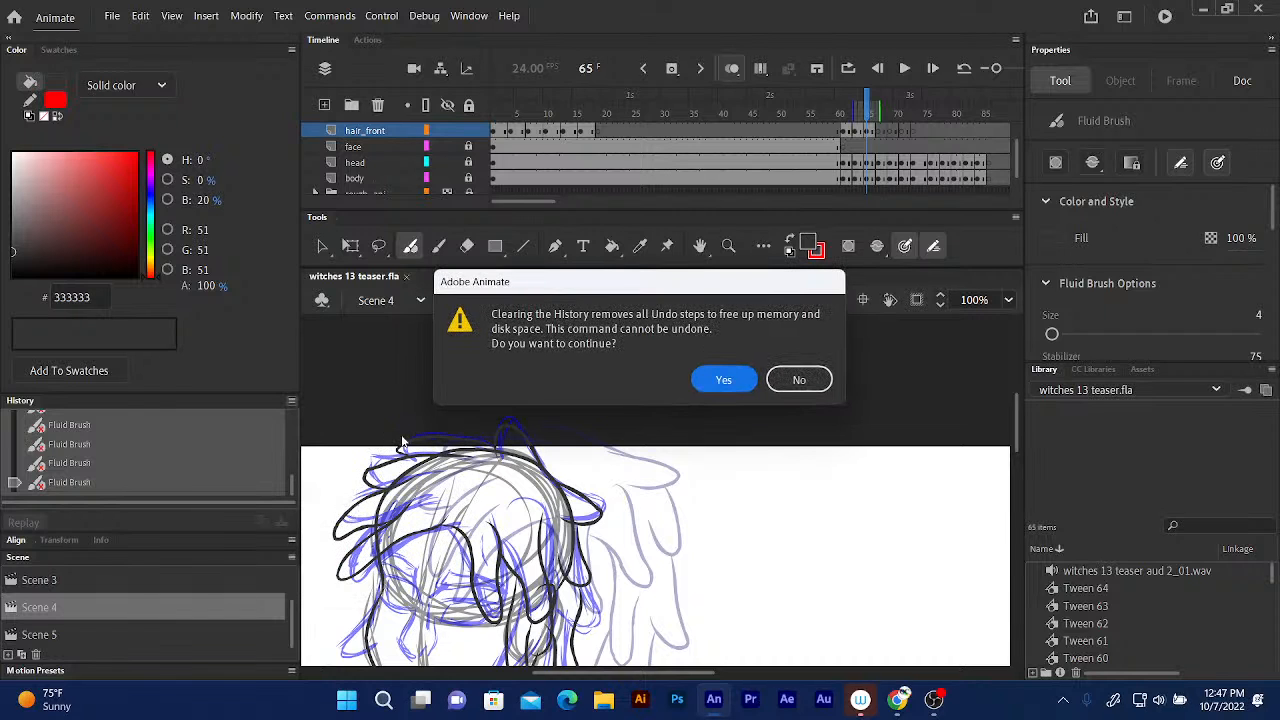
pyautogui.click(724, 382)
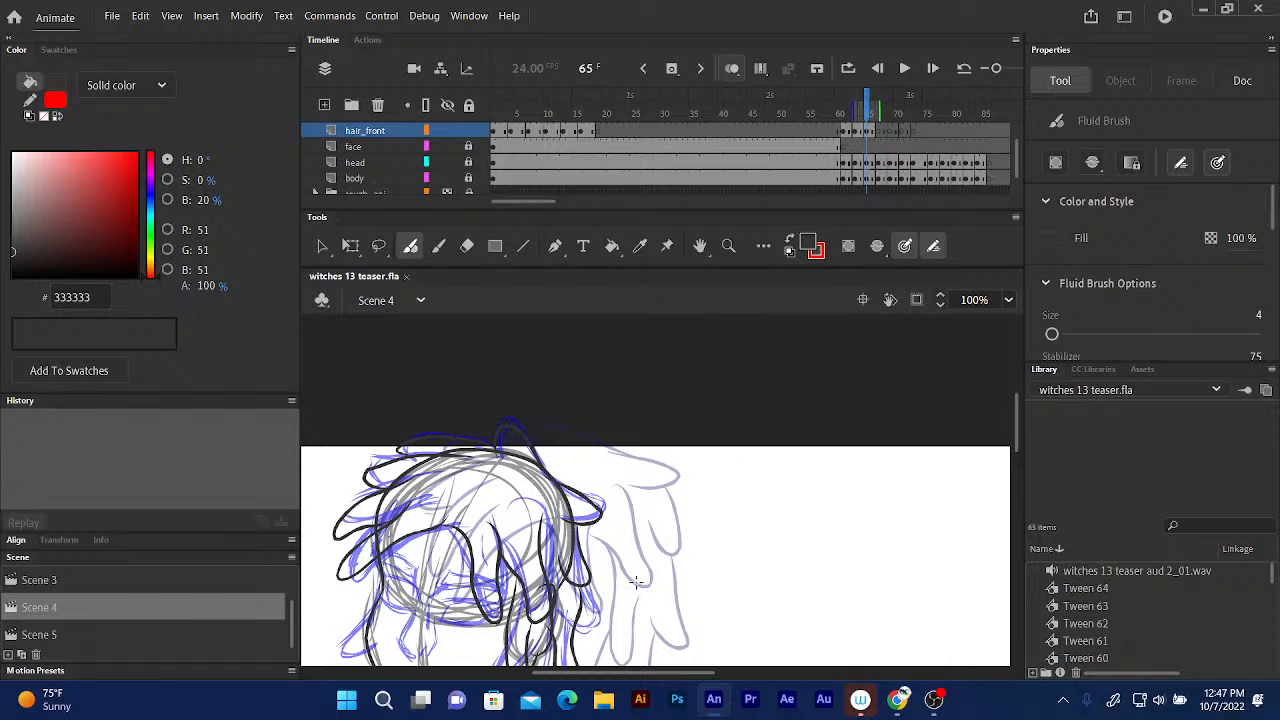
pyautogui.scroll(-3, 636, 582)
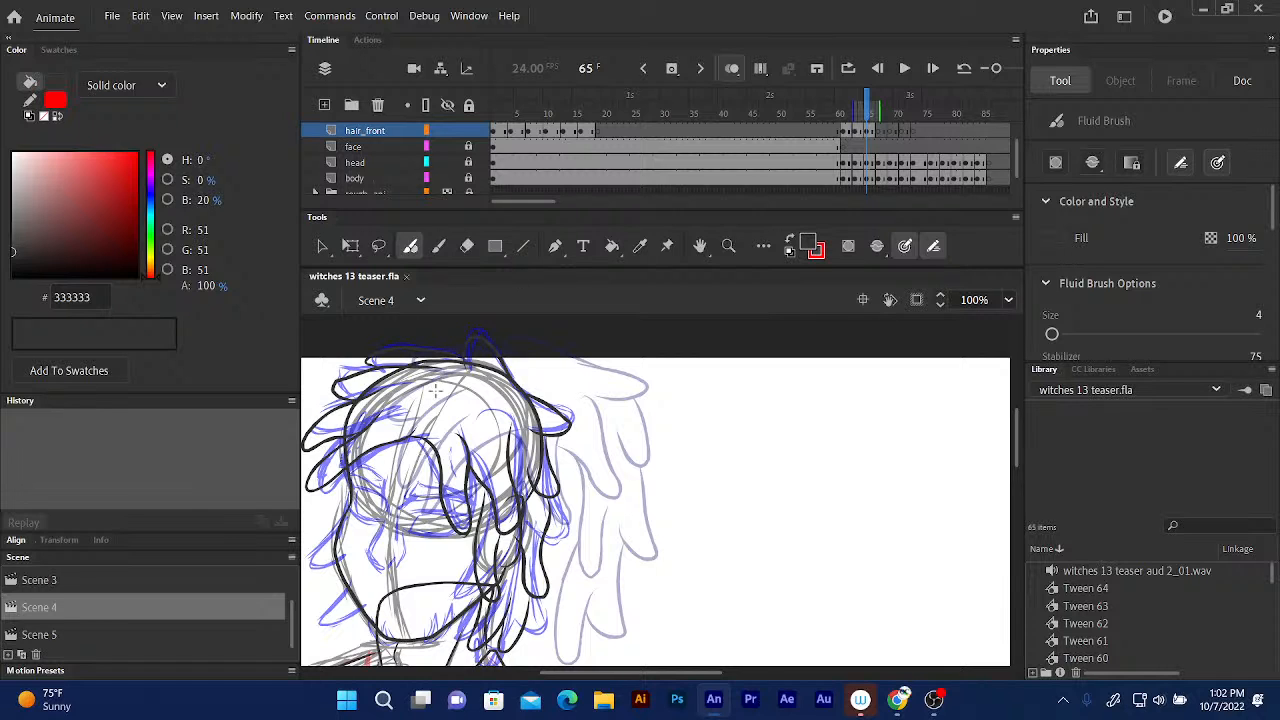
pyautogui.moveTo(425, 455)
pyautogui.mouseDown()
pyautogui.moveTo(446, 402)
pyautogui.moveTo(396, 470)
pyautogui.moveTo(326, 473)
pyautogui.moveTo(388, 426)
pyautogui.mouseUp()
pyautogui.moveTo(386, 428); pyautogui.dragTo(443, 408)
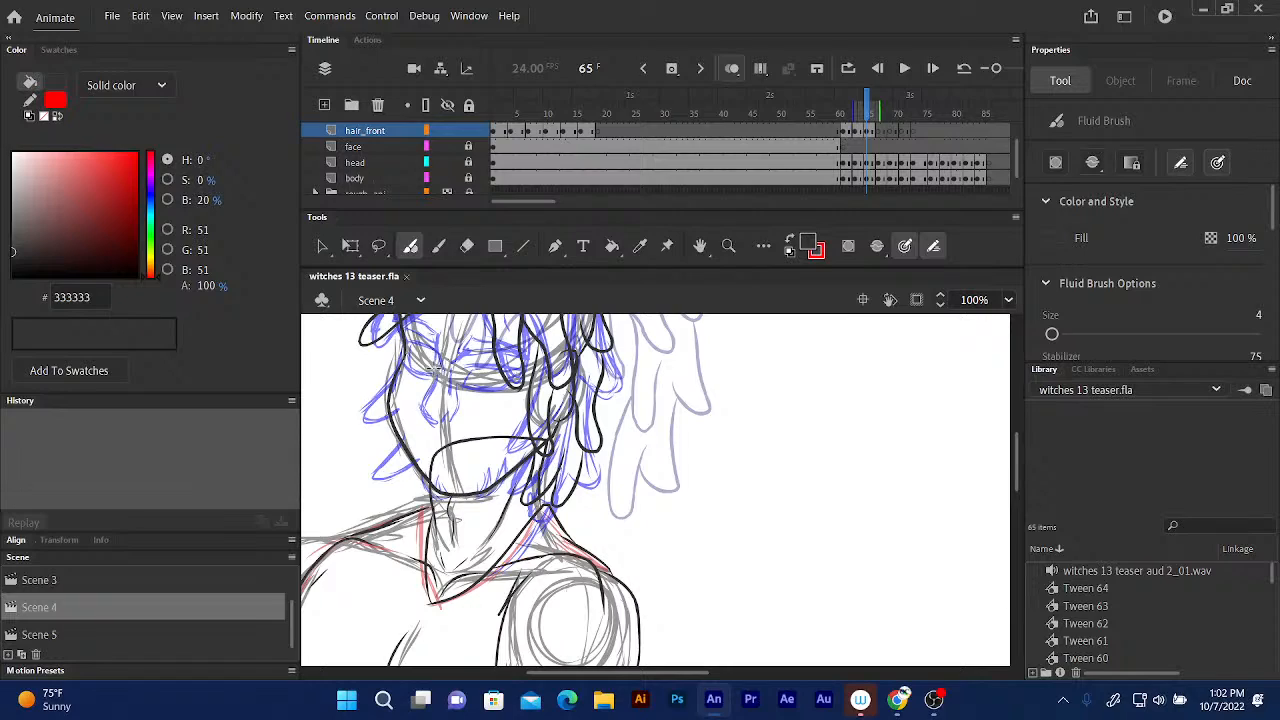
pyautogui.moveTo(430, 370)
pyautogui.mouseDown()
pyautogui.moveTo(468, 471)
pyautogui.moveTo(431, 462)
pyautogui.moveTo(426, 401)
pyautogui.moveTo(399, 500)
pyautogui.mouseUp()
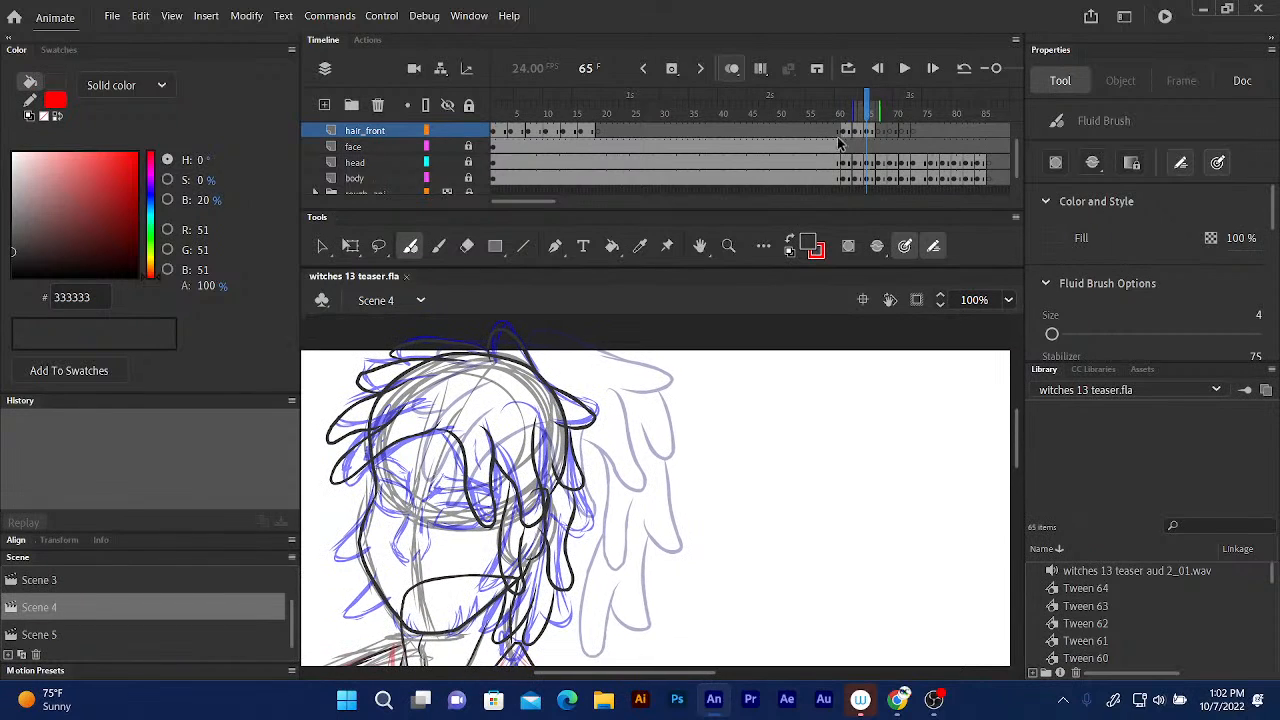
# On frame 67 of hair_front, ink the lock sweeping off the left side of the forehead, redrawing the first attempt.
pyautogui.click(870, 112)
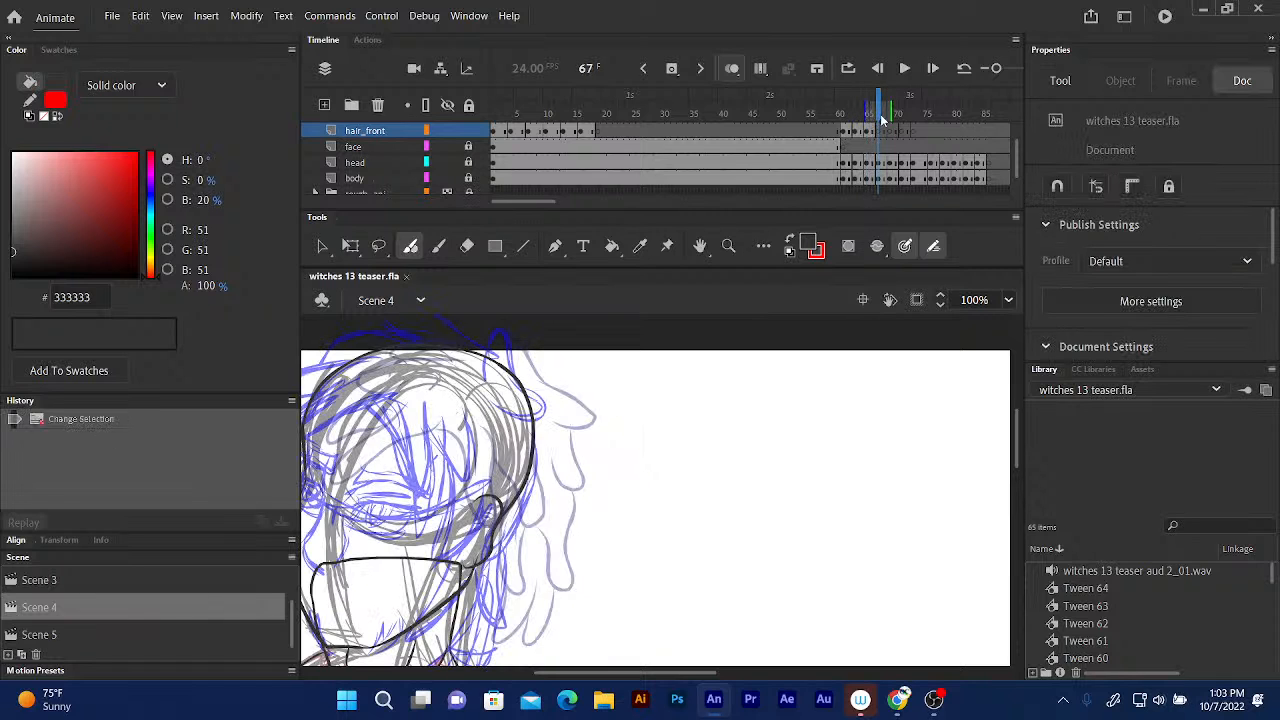
pyautogui.moveTo(455, 422); pyautogui.dragTo(478, 358)
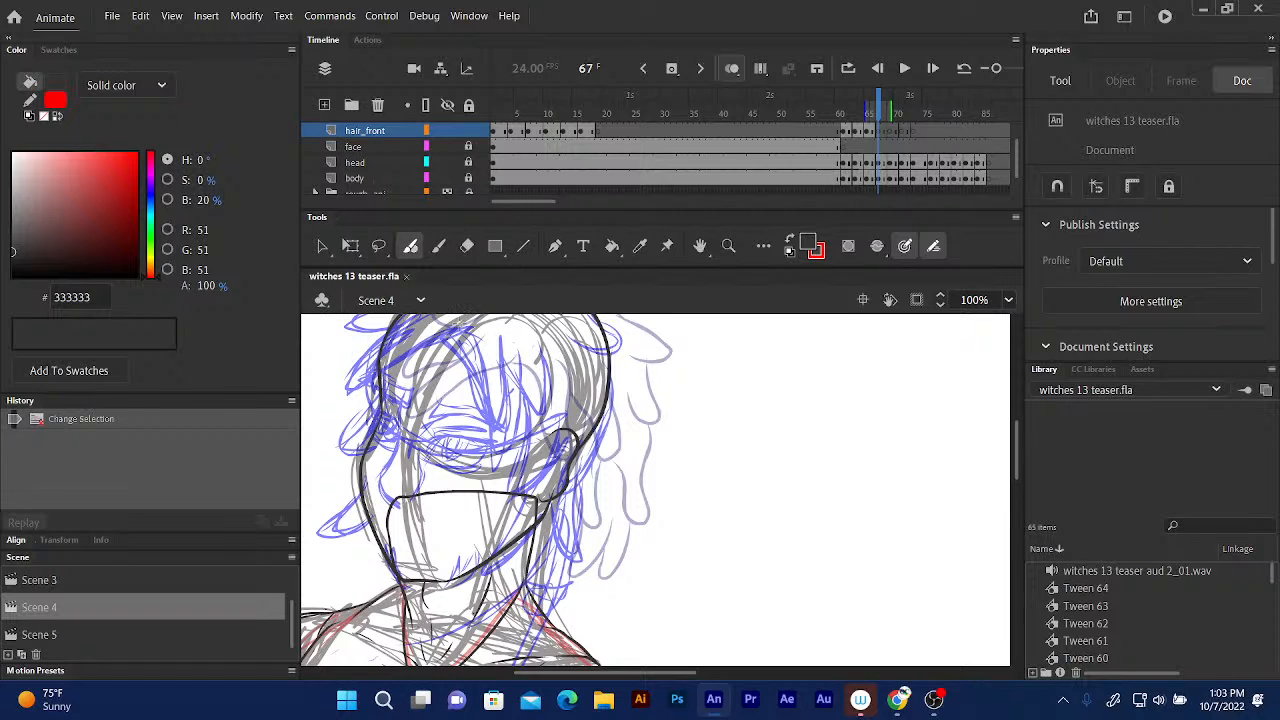
pyautogui.moveTo(446, 366); pyautogui.dragTo(536, 378)
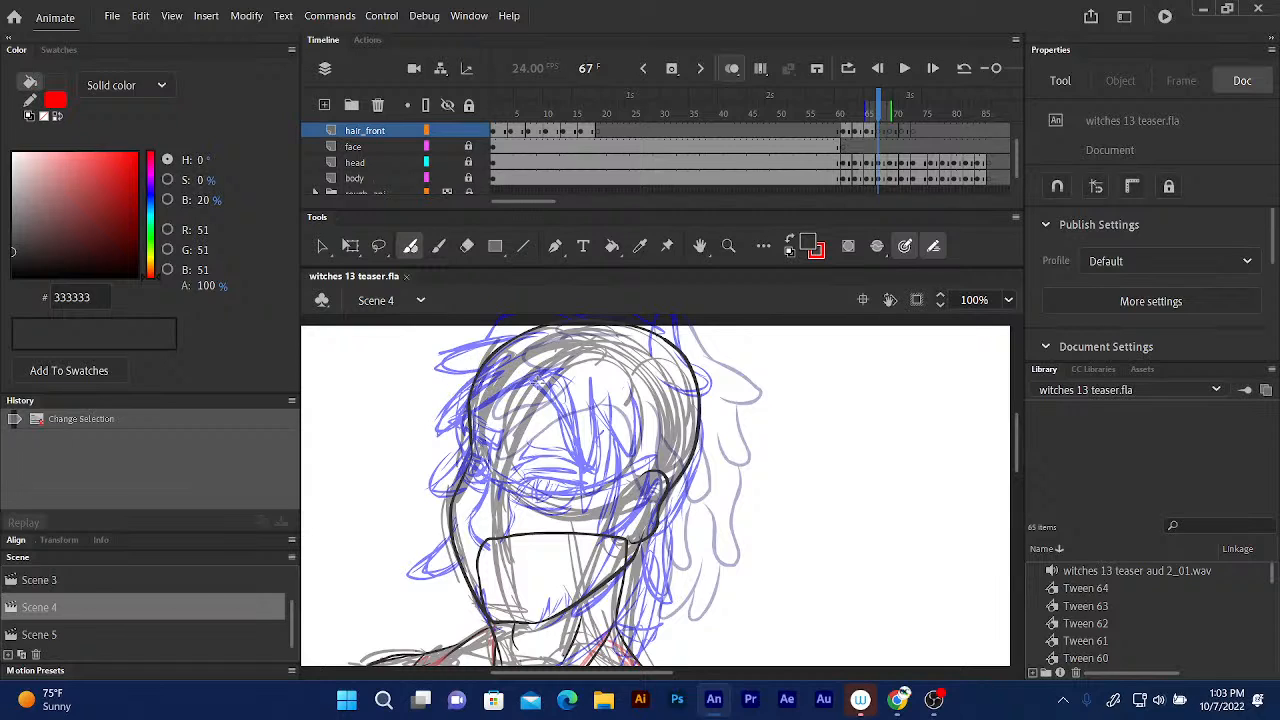
pyautogui.moveTo(534, 380)
pyautogui.mouseDown()
pyautogui.moveTo(480, 398)
pyautogui.moveTo(452, 430)
pyautogui.mouseUp()
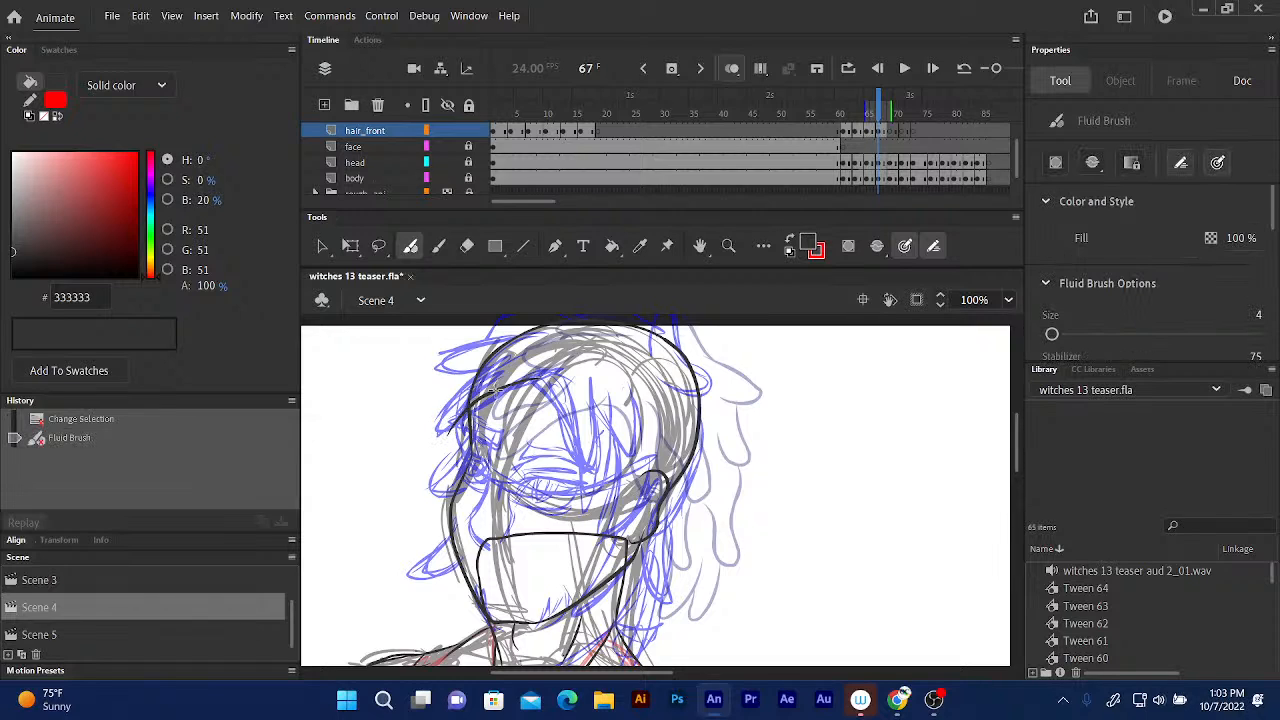
pyautogui.hotkey('ctrl', 'z')
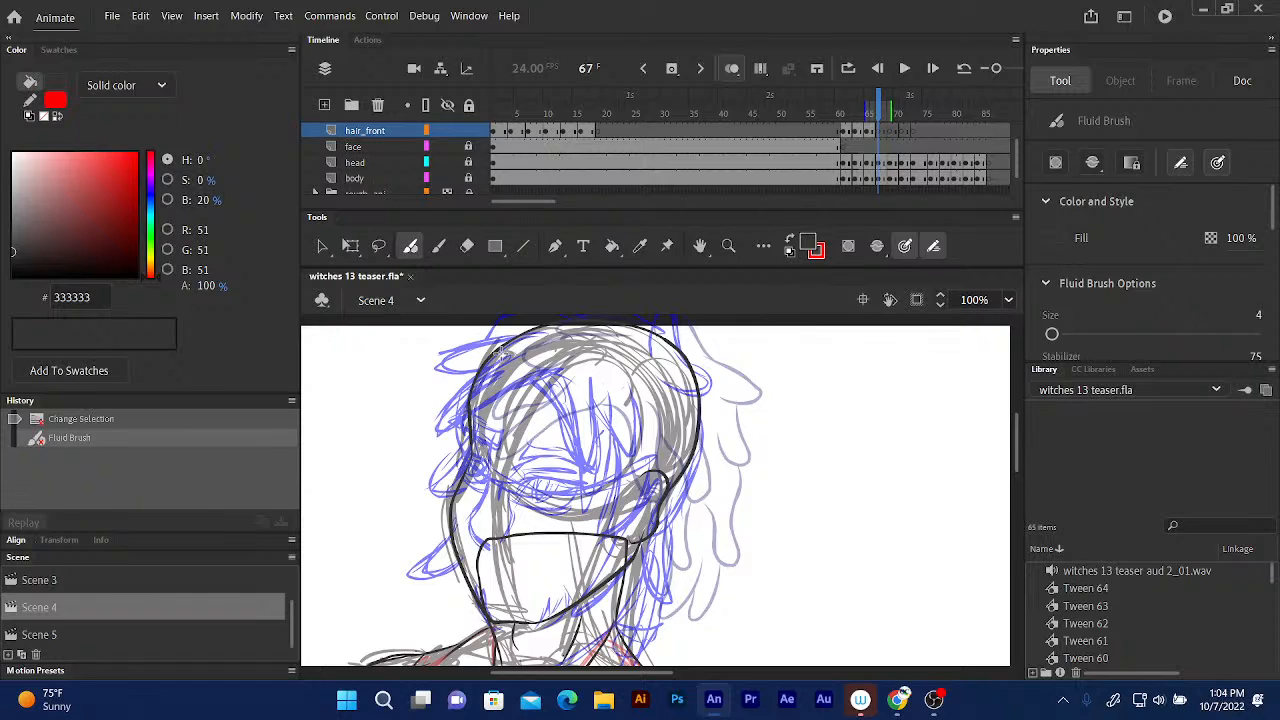
pyautogui.moveTo(476, 368)
pyautogui.mouseDown()
pyautogui.moveTo(431, 446)
pyautogui.moveTo(466, 420)
pyautogui.mouseUp()
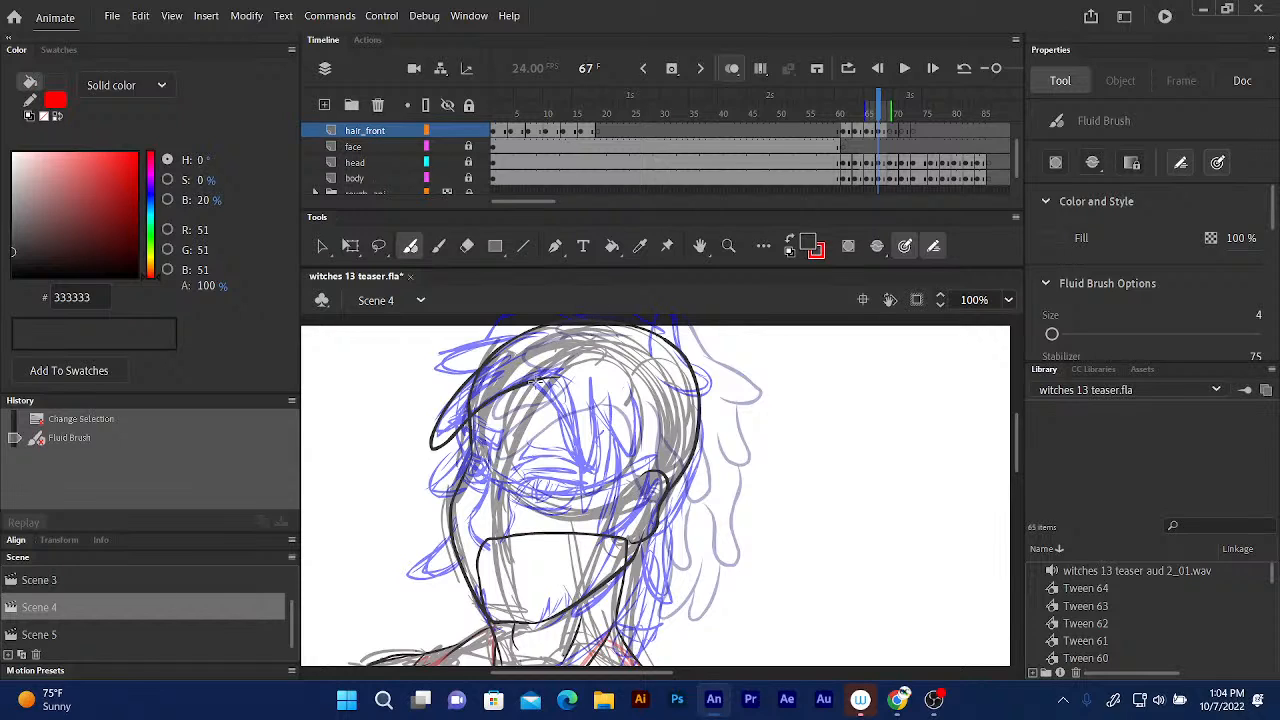
# Ink the central fringe lock on frame 67, redrawing it once, and add a second lock above the left forehead lock.
pyautogui.moveTo(587, 395)
pyautogui.mouseDown()
pyautogui.moveTo(594, 508)
pyautogui.moveTo(577, 500)
pyautogui.moveTo(575, 452)
pyautogui.mouseUp()
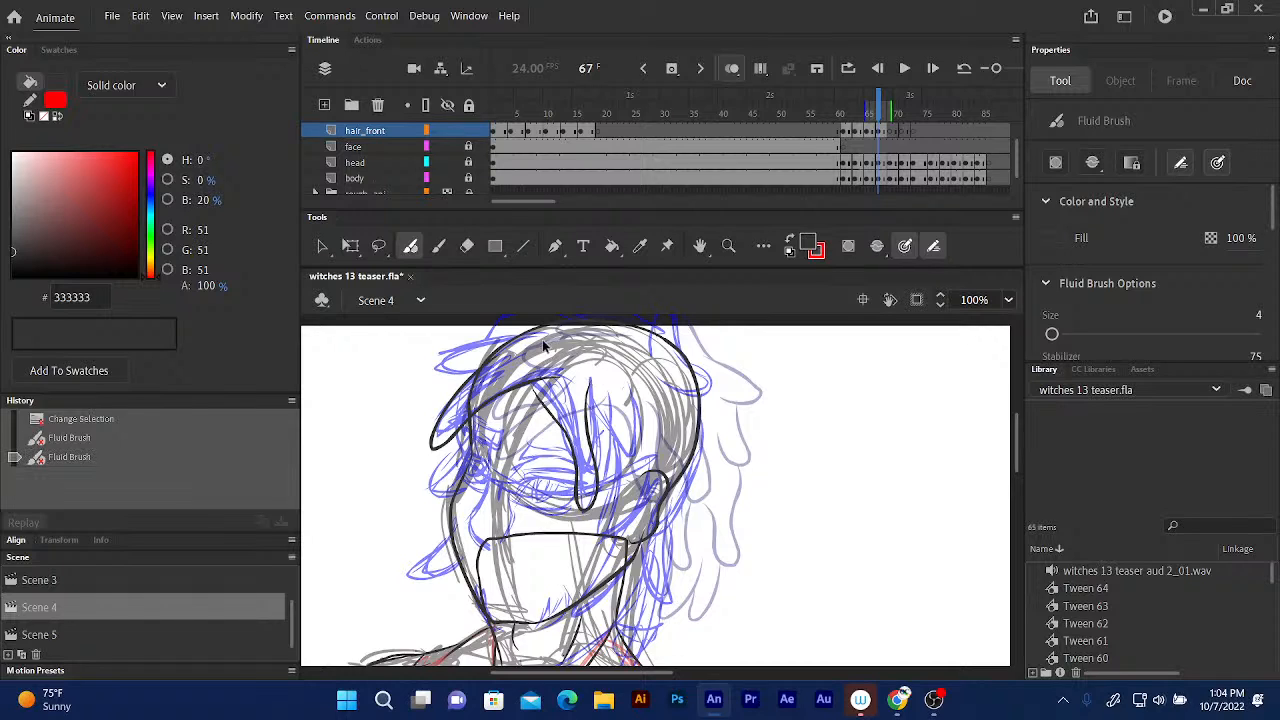
pyautogui.hotkey('ctrl', 'z')
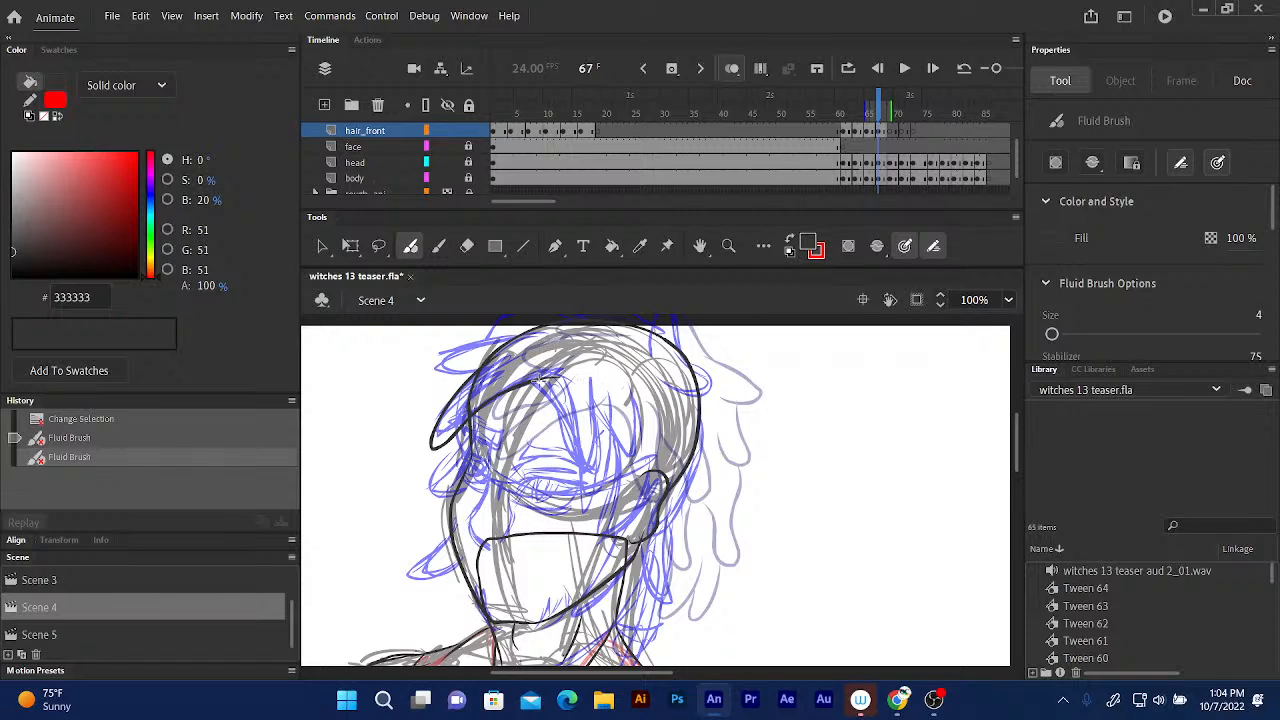
pyautogui.moveTo(540, 380)
pyautogui.mouseDown()
pyautogui.moveTo(581, 522)
pyautogui.moveTo(598, 458)
pyautogui.moveTo(595, 384)
pyautogui.mouseUp()
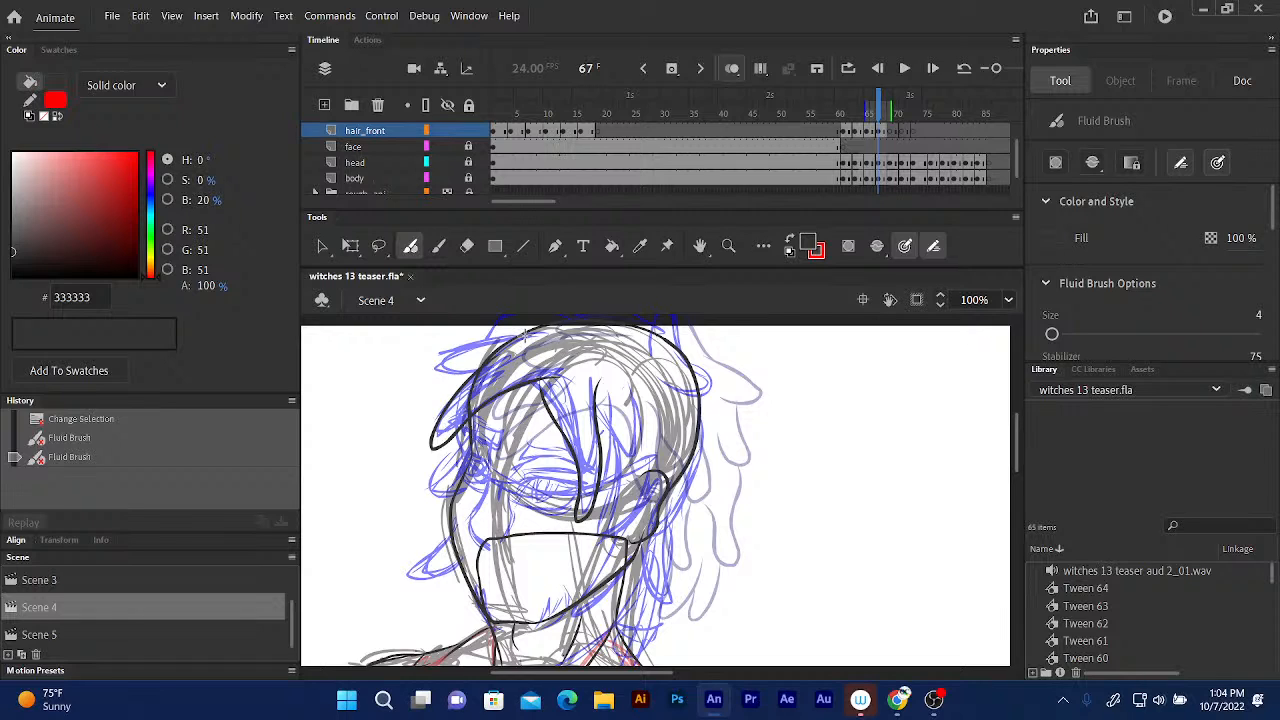
pyautogui.moveTo(505, 345)
pyautogui.mouseDown()
pyautogui.moveTo(450, 380)
pyautogui.moveTo(430, 422)
pyautogui.mouseUp()
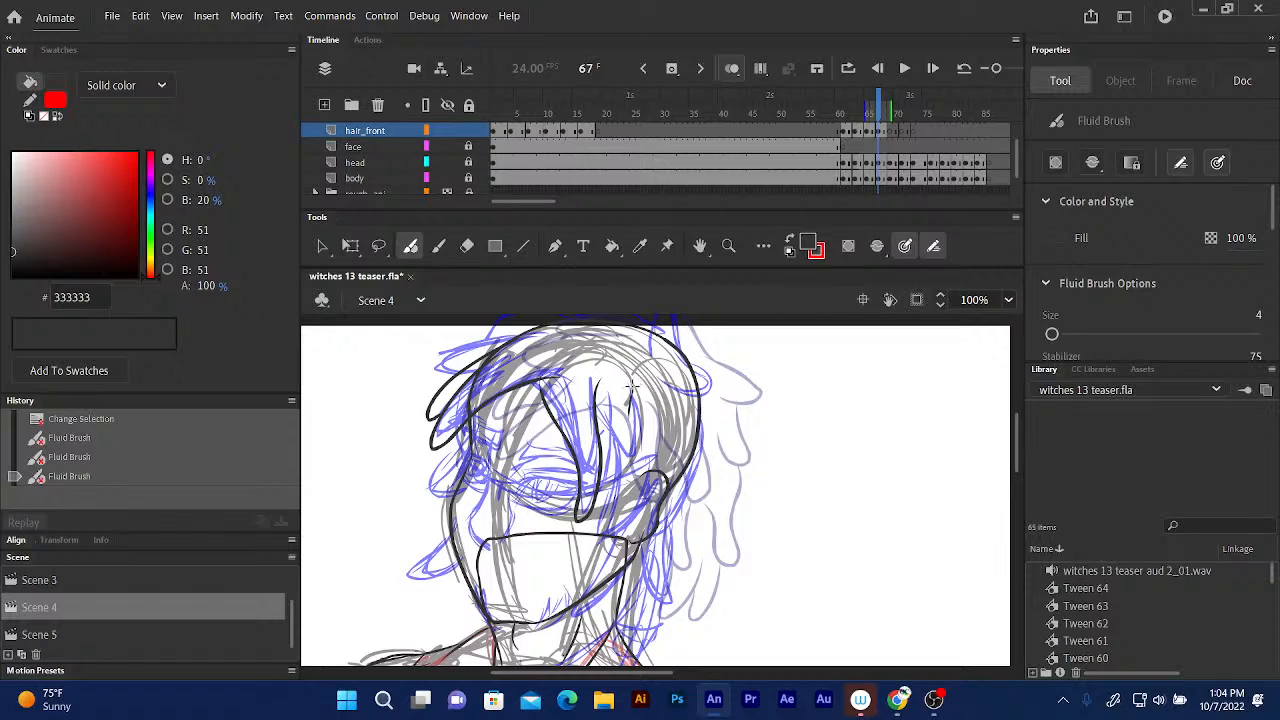
# Ink the right temple lock and the upper left tuft on frame 67.
pyautogui.moveTo(630, 405); pyautogui.dragTo(637, 488)
pyautogui.moveTo(632, 388)
pyautogui.mouseDown()
pyautogui.moveTo(620, 495)
pyautogui.moveTo(600, 450)
pyautogui.mouseUp()
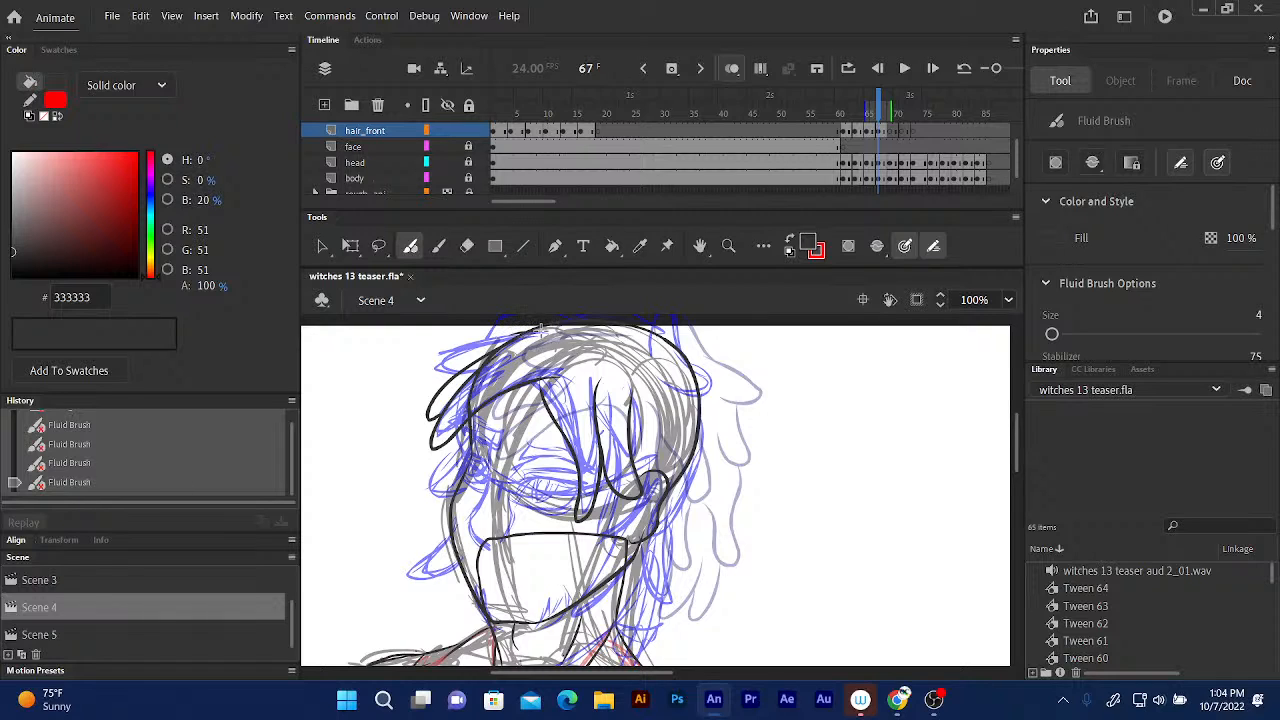
pyautogui.moveTo(540, 330)
pyautogui.mouseDown()
pyautogui.moveTo(468, 342)
pyautogui.moveTo(436, 376)
pyautogui.mouseUp()
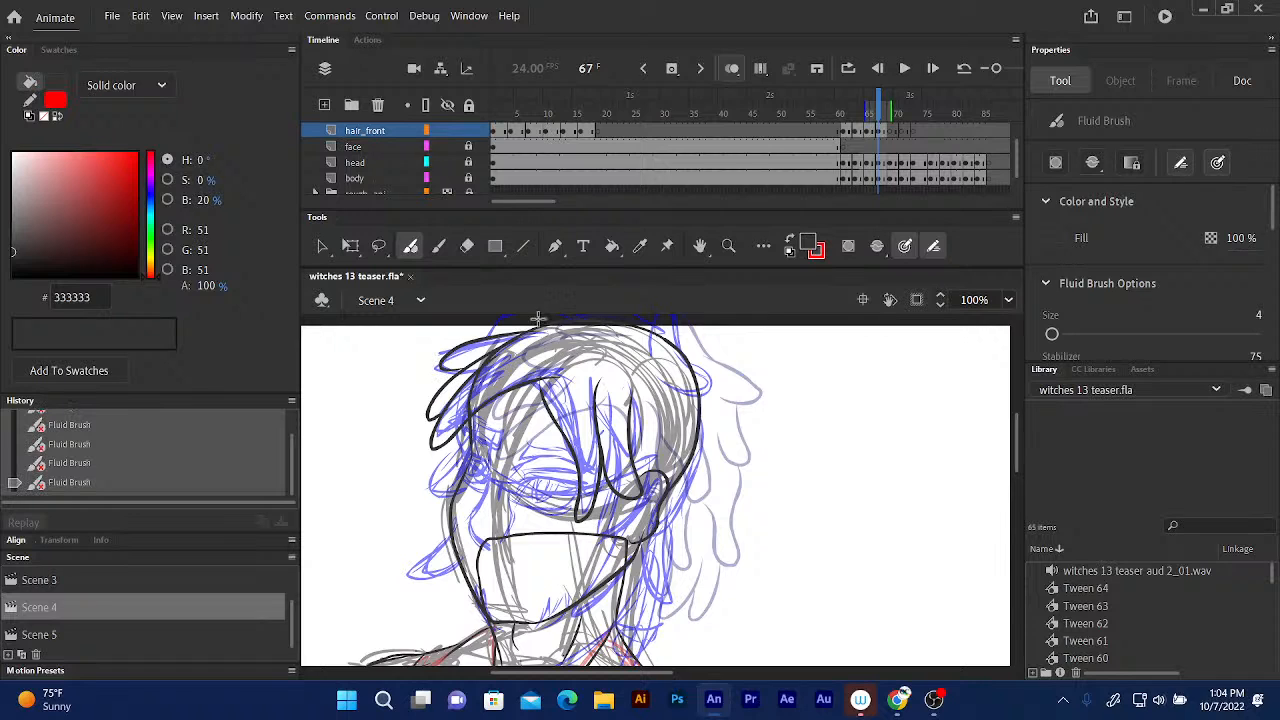
# Ink the strand falling in front of the right ear to the jaw on frame 67.
pyautogui.scroll(5, 573, 337)
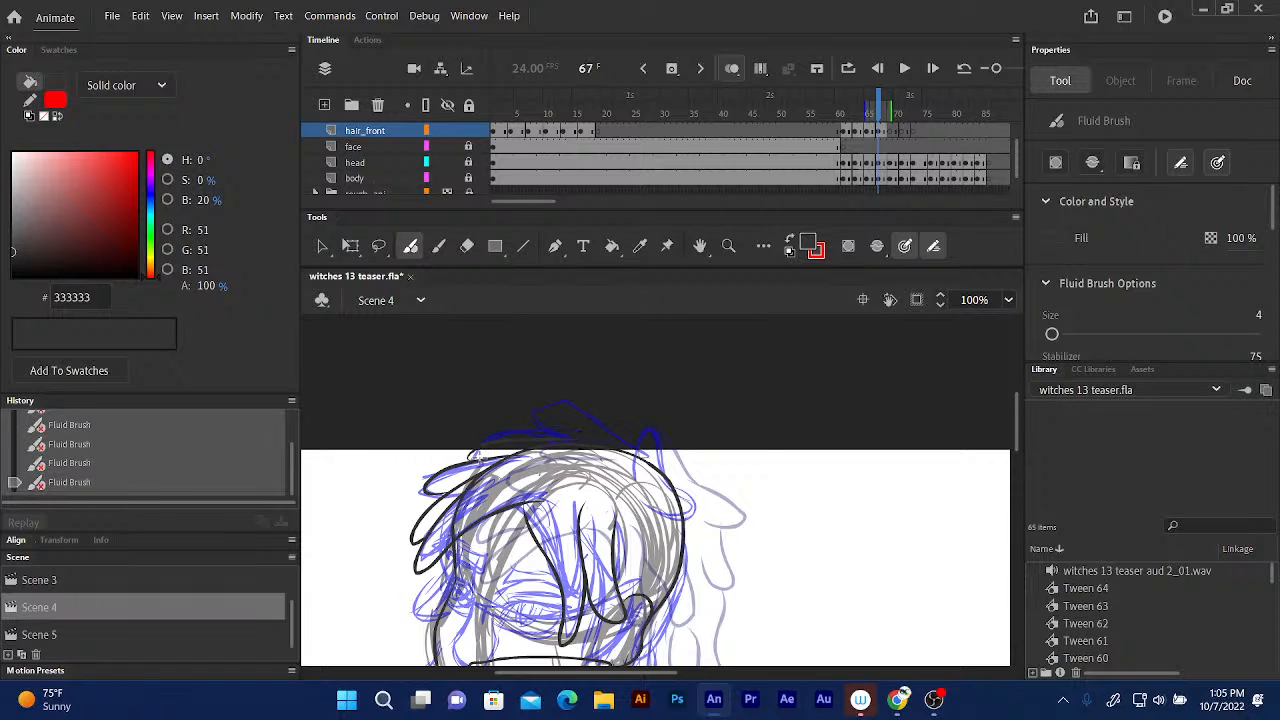
pyautogui.moveTo(662, 488); pyautogui.dragTo(632, 320)
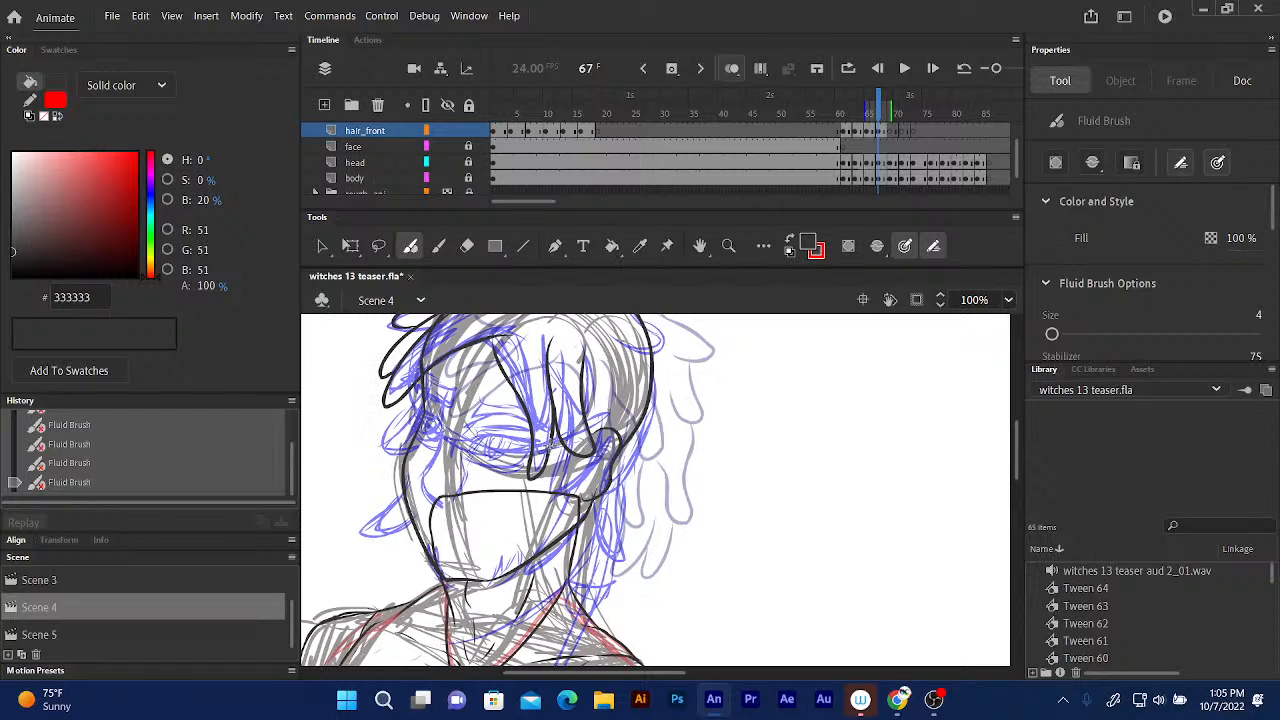
pyautogui.moveTo(552, 458)
pyautogui.mouseDown()
pyautogui.moveTo(576, 520)
pyautogui.moveTo(580, 468)
pyautogui.mouseUp()
pyautogui.moveTo(578, 345); pyautogui.dragTo(581, 458)
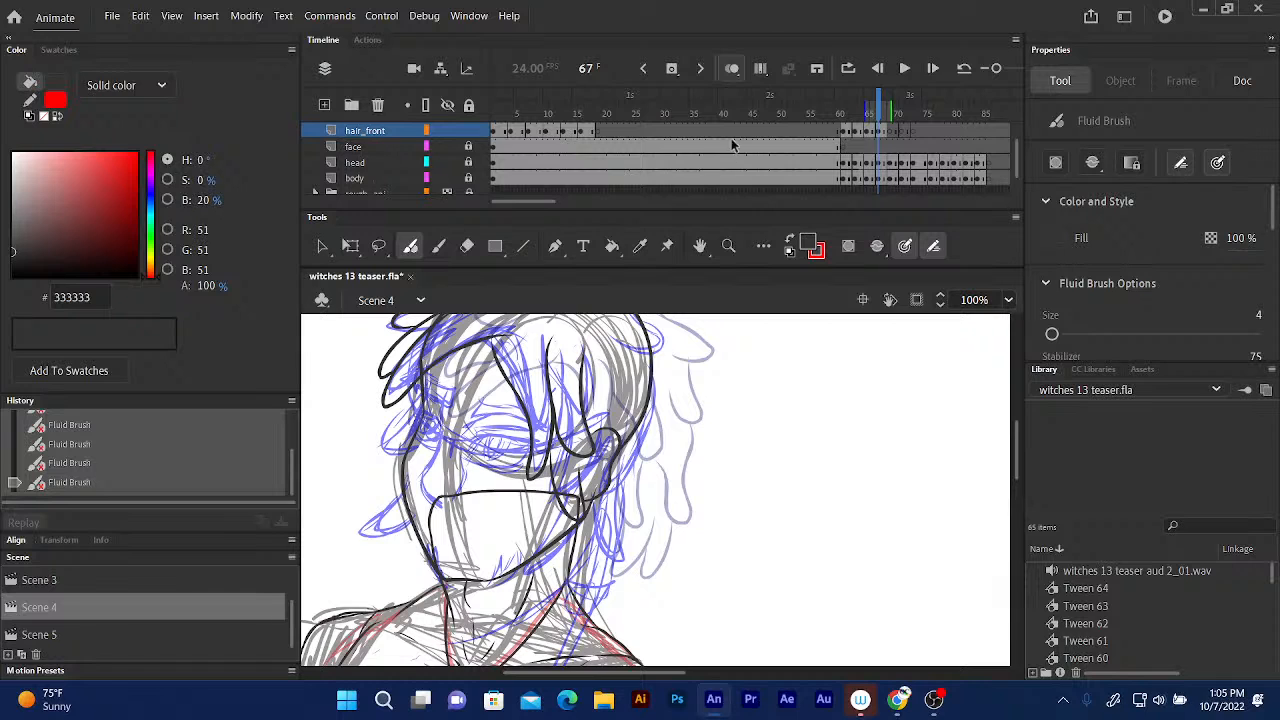
# Compare frames 66 and 67 of hair_front, and ink the strand running from the right ear past the jaw to the neck on frame 67.
pyautogui.click(876, 106)
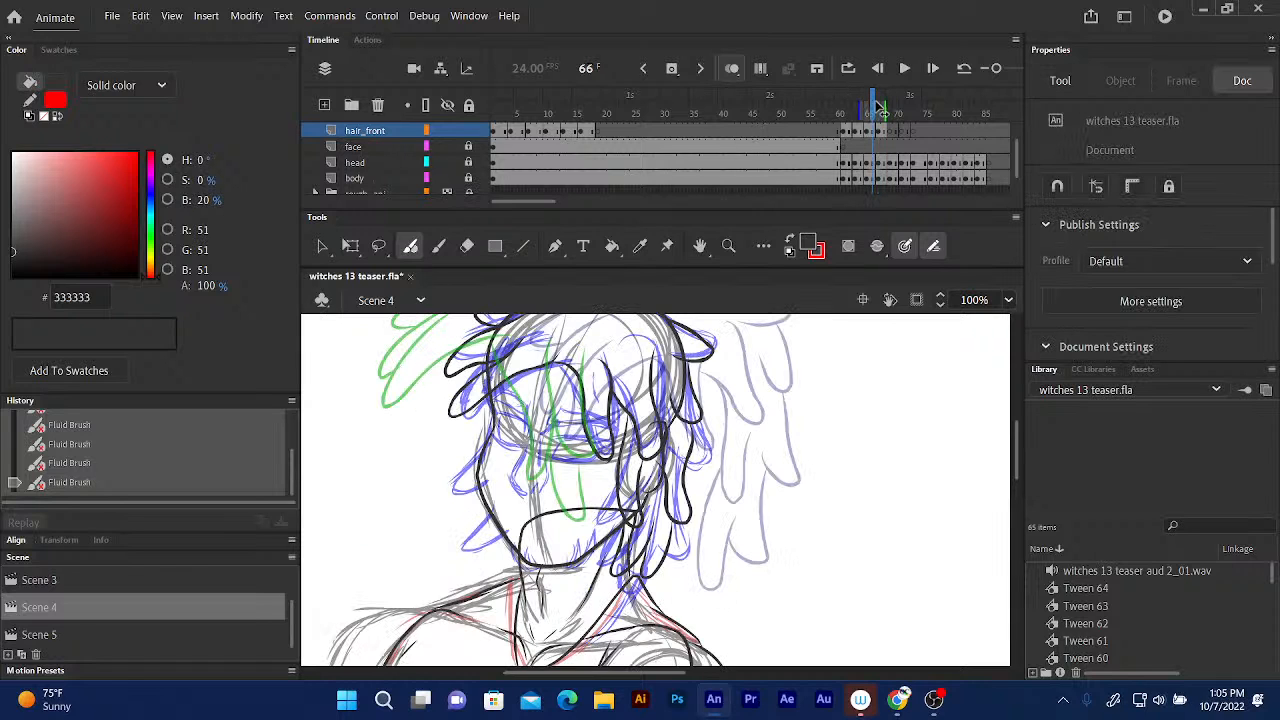
pyautogui.moveTo(876, 106); pyautogui.dragTo(879, 106)
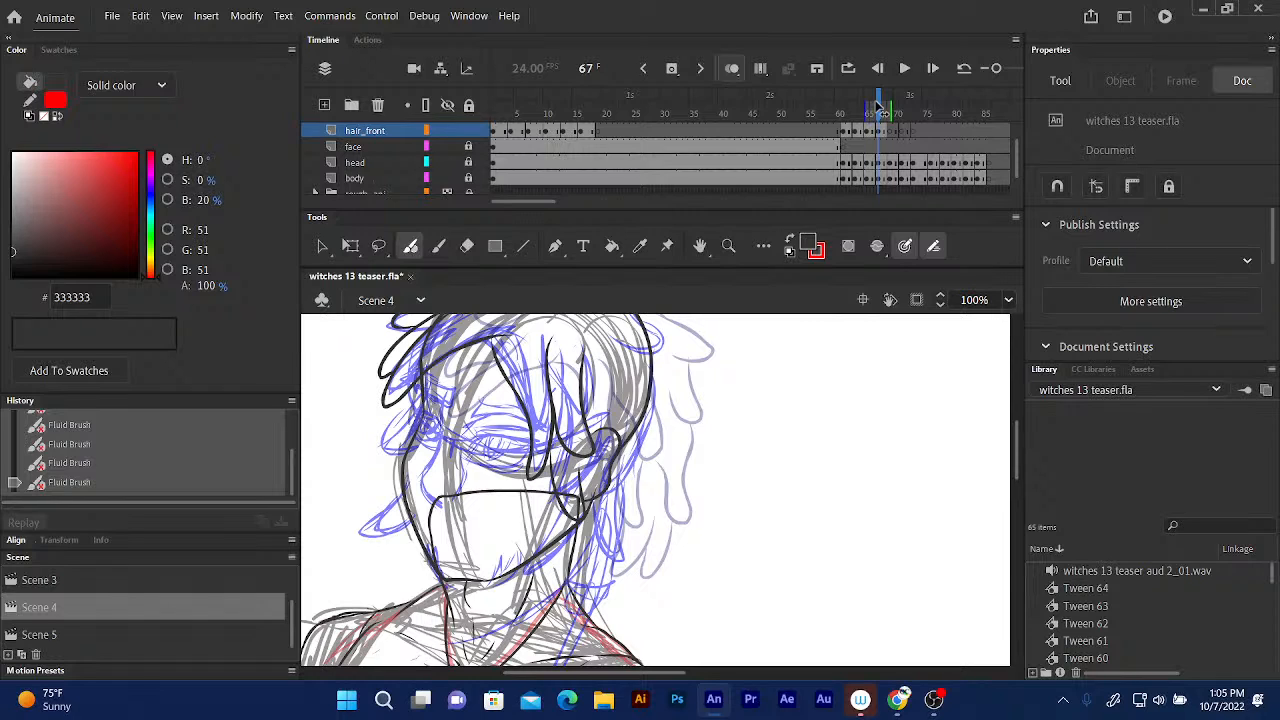
pyautogui.click(878, 106)
pyautogui.moveTo(880, 110); pyautogui.dragTo(881, 112)
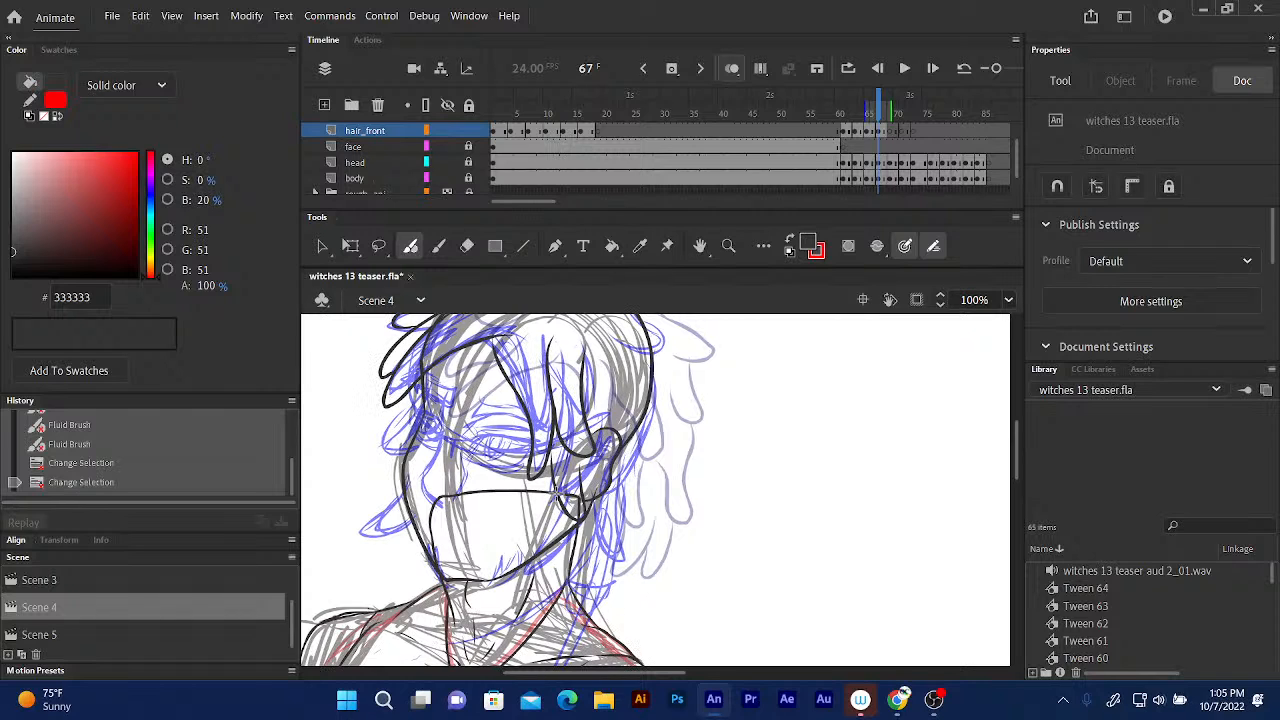
pyautogui.moveTo(556, 500)
pyautogui.mouseDown()
pyautogui.moveTo(558, 584)
pyautogui.moveTo(578, 590)
pyautogui.moveTo(592, 532)
pyautogui.mouseUp()
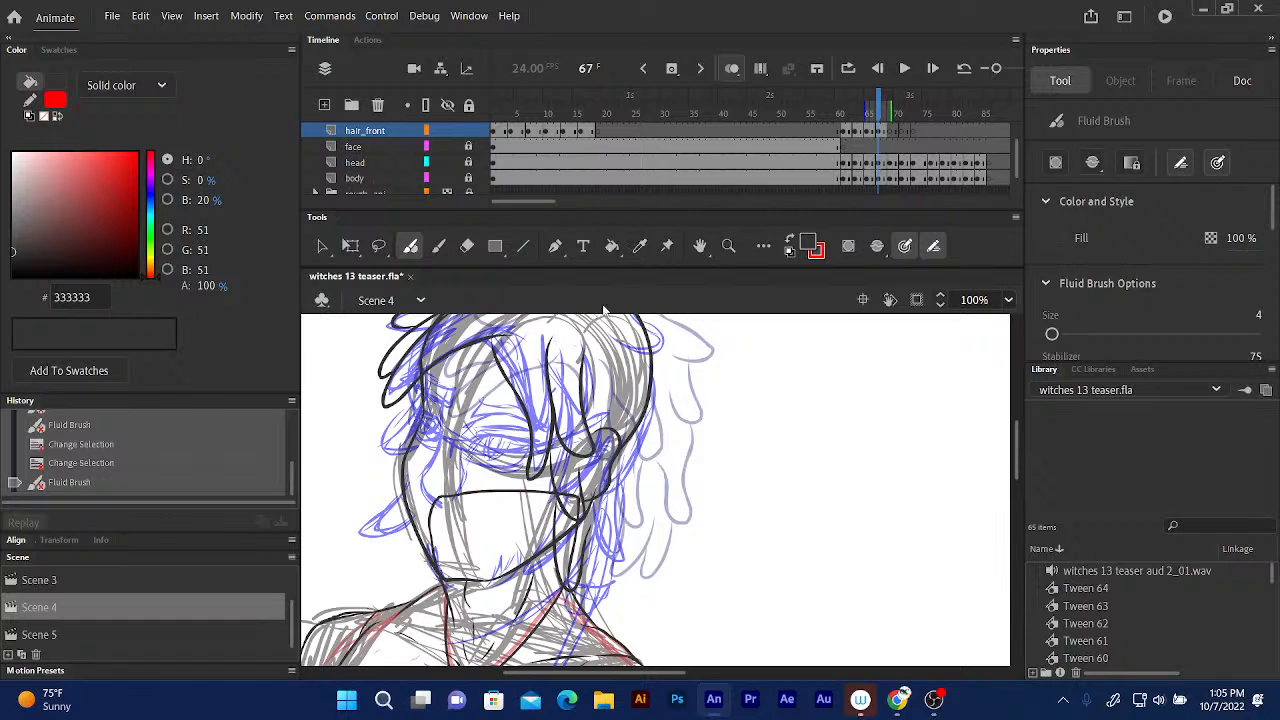
# Ink the long lock hanging down the right side of the head above the ear on frame 67, checking against the previous drawing.
pyautogui.moveTo(597, 318); pyautogui.dragTo(531, 397)
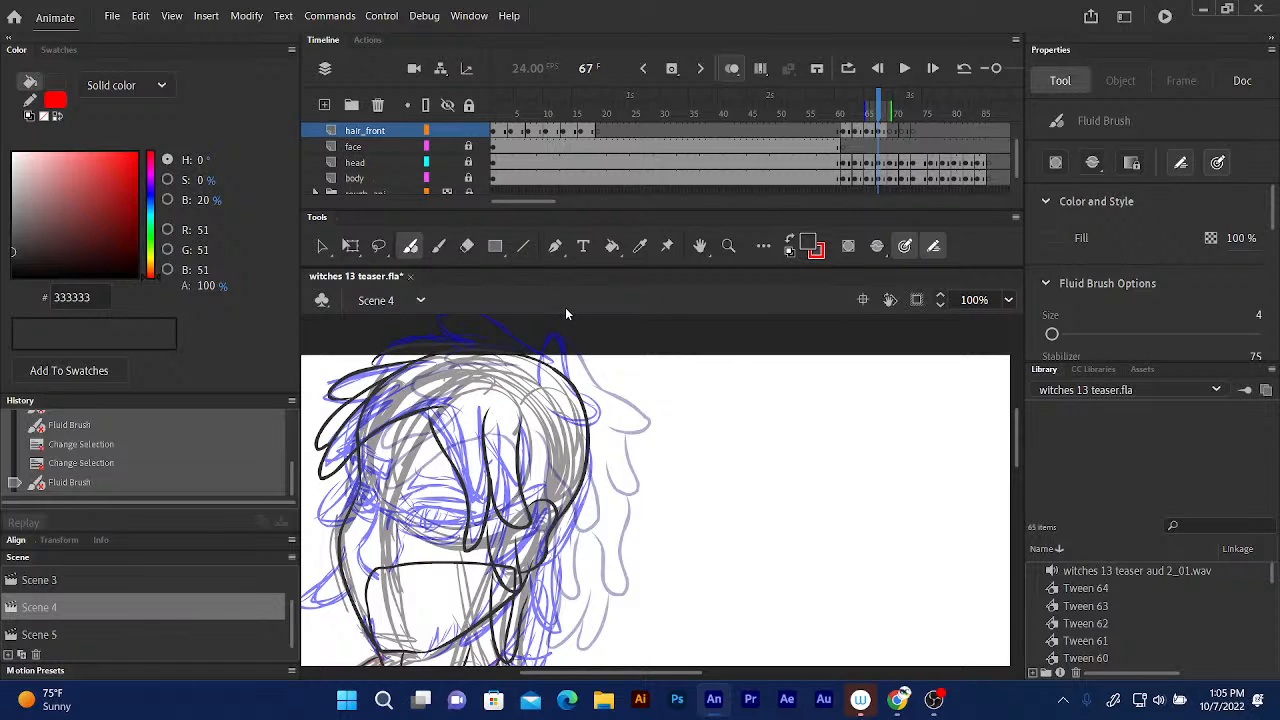
pyautogui.click(873, 105)
pyautogui.moveTo(873, 101); pyautogui.dragTo(876, 102)
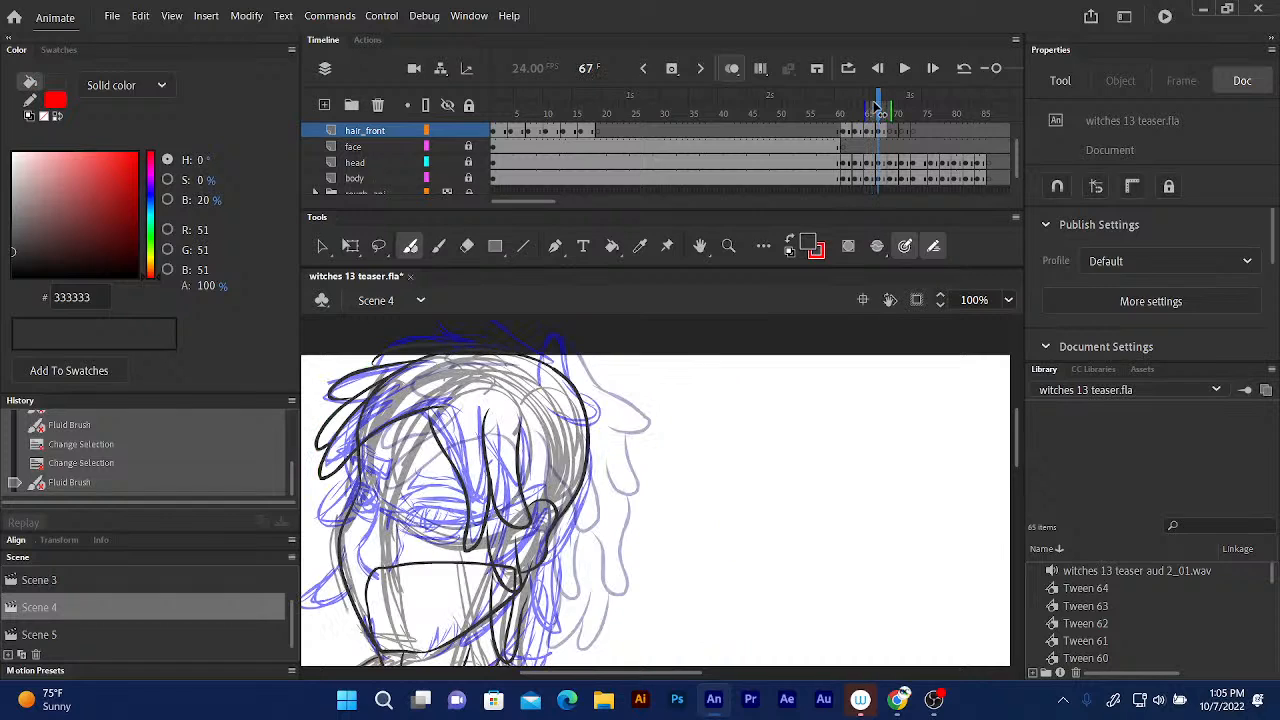
pyautogui.click(875, 100)
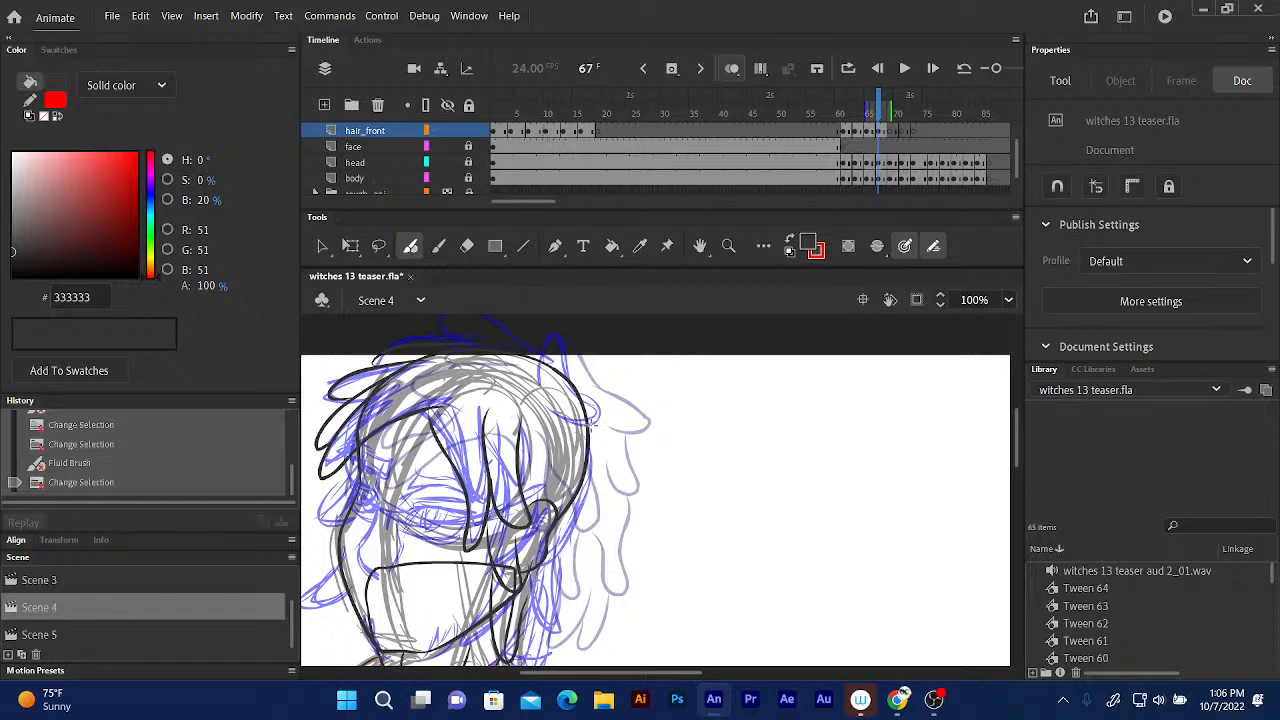
pyautogui.moveTo(592, 432)
pyautogui.mouseDown()
pyautogui.moveTo(592, 498)
pyautogui.moveTo(572, 532)
pyautogui.moveTo(560, 452)
pyautogui.mouseUp()
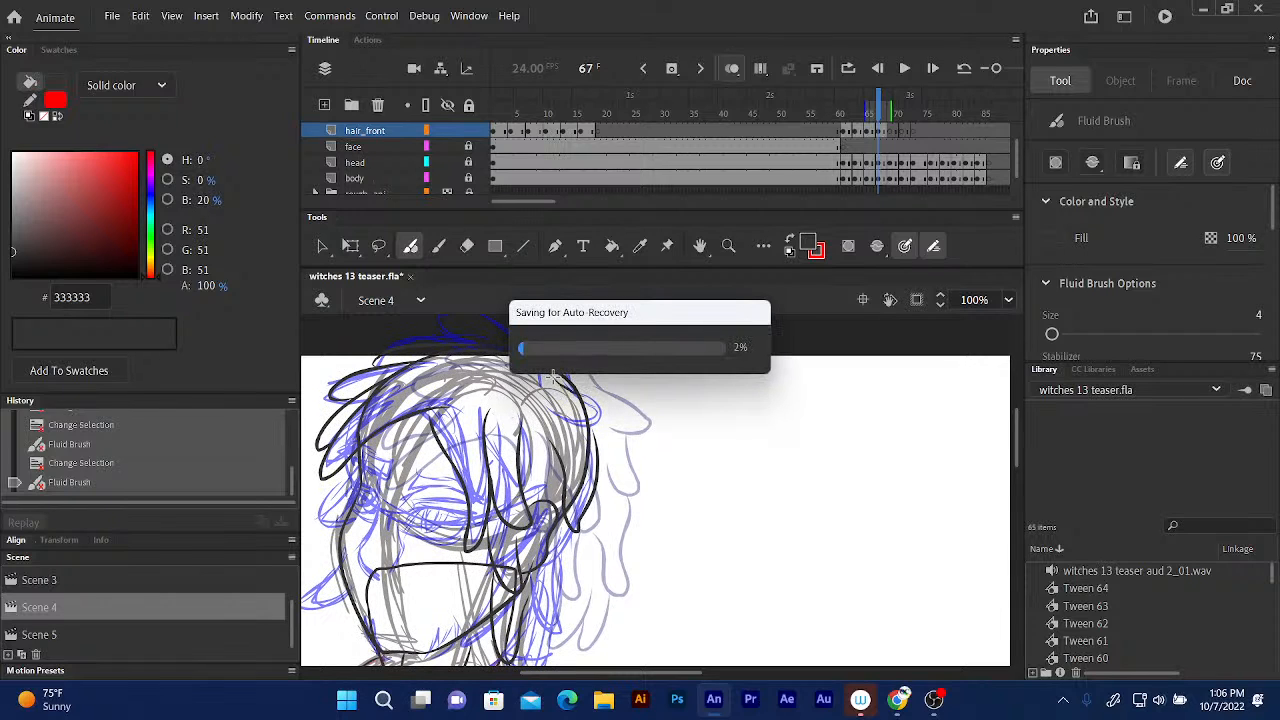
# Ink the pointed tuft on the upper right of the head and the upright tuft at the crown on frame 67.
pyautogui.moveTo(570, 394)
pyautogui.mouseDown()
pyautogui.moveTo(604, 414)
pyautogui.moveTo(562, 428)
pyautogui.mouseUp()
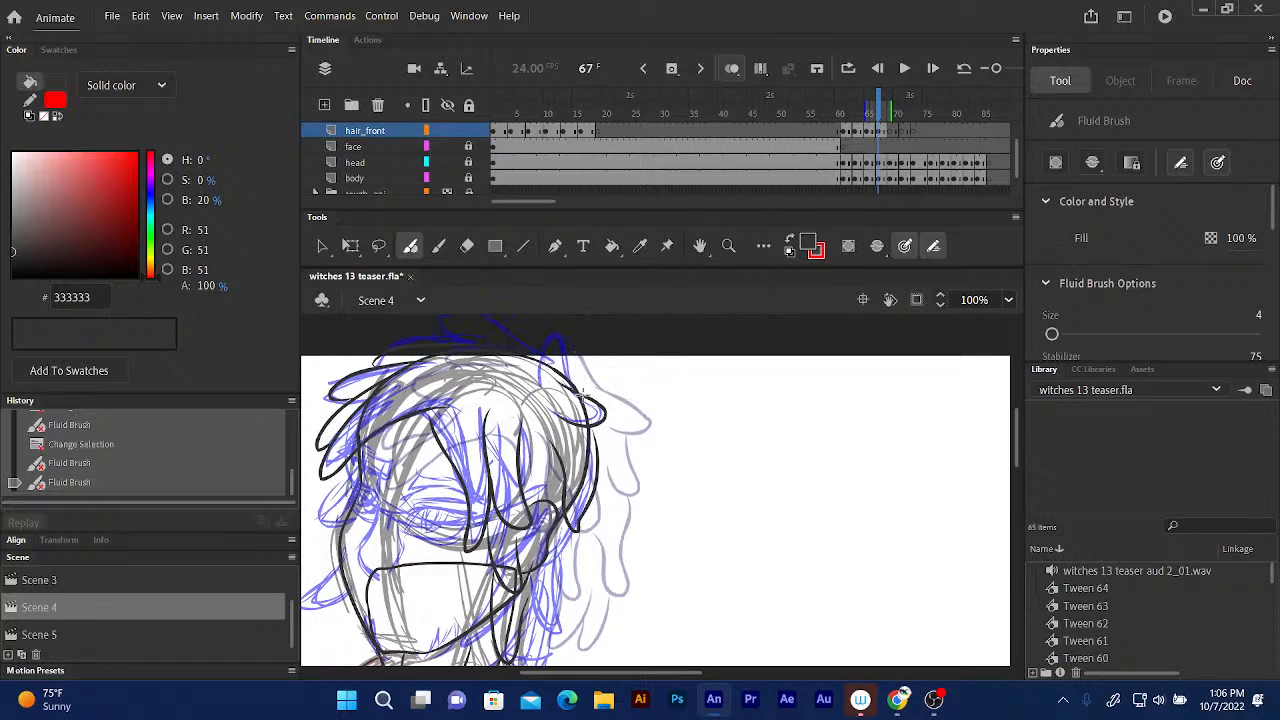
pyautogui.moveTo(547, 338); pyautogui.dragTo(535, 392)
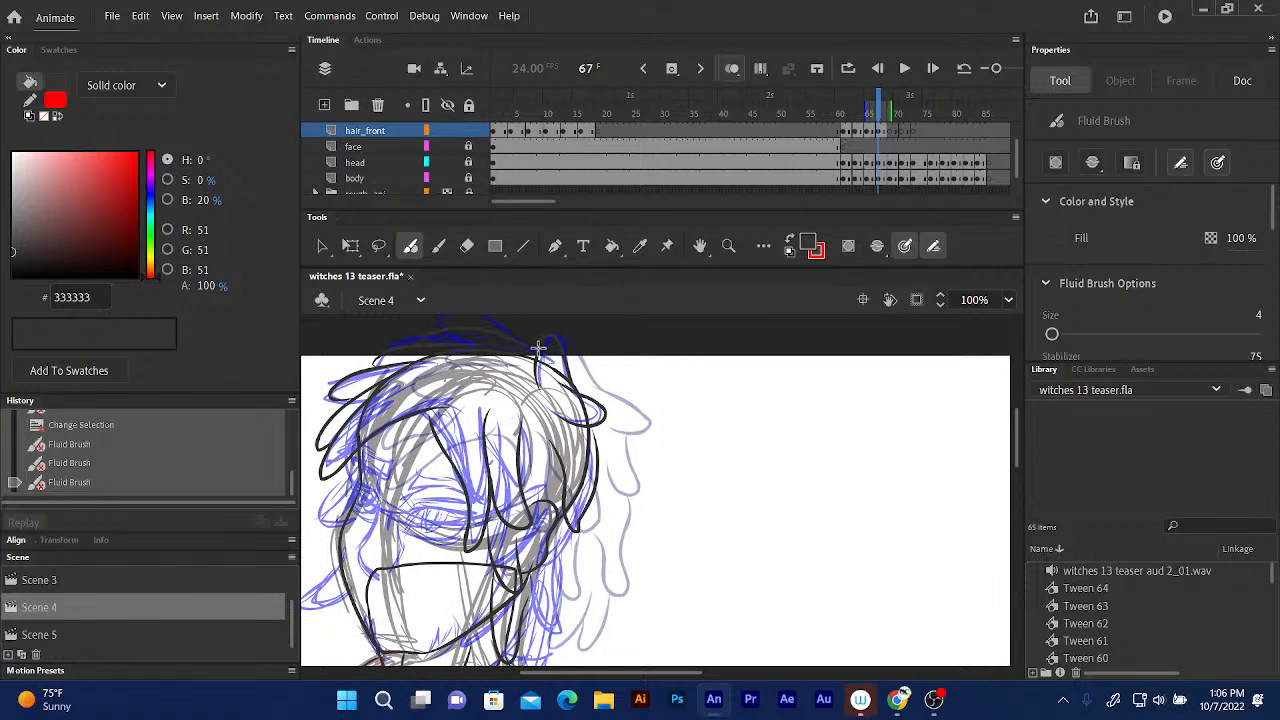
pyautogui.moveTo(538, 347); pyautogui.dragTo(552, 338)
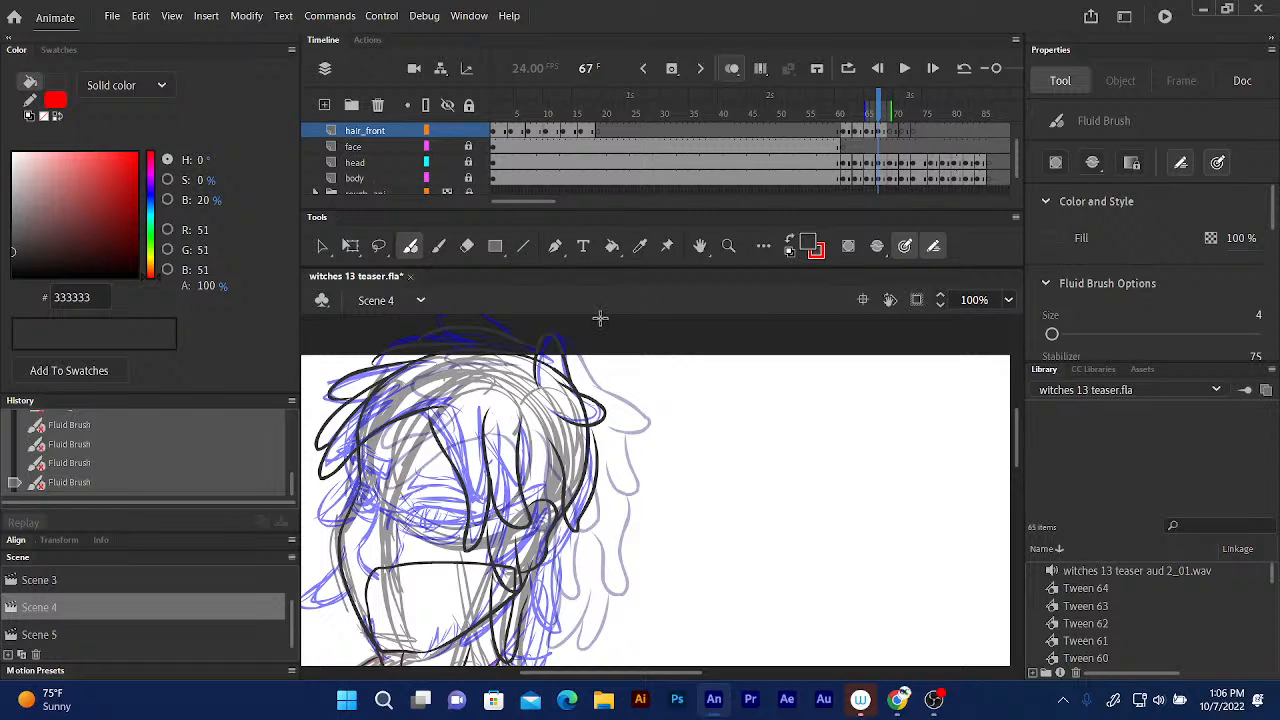
# Compare the frame 67 hair with frame 65, and ink the lock hanging behind the right ear on frame 67.
pyautogui.click(878, 114)
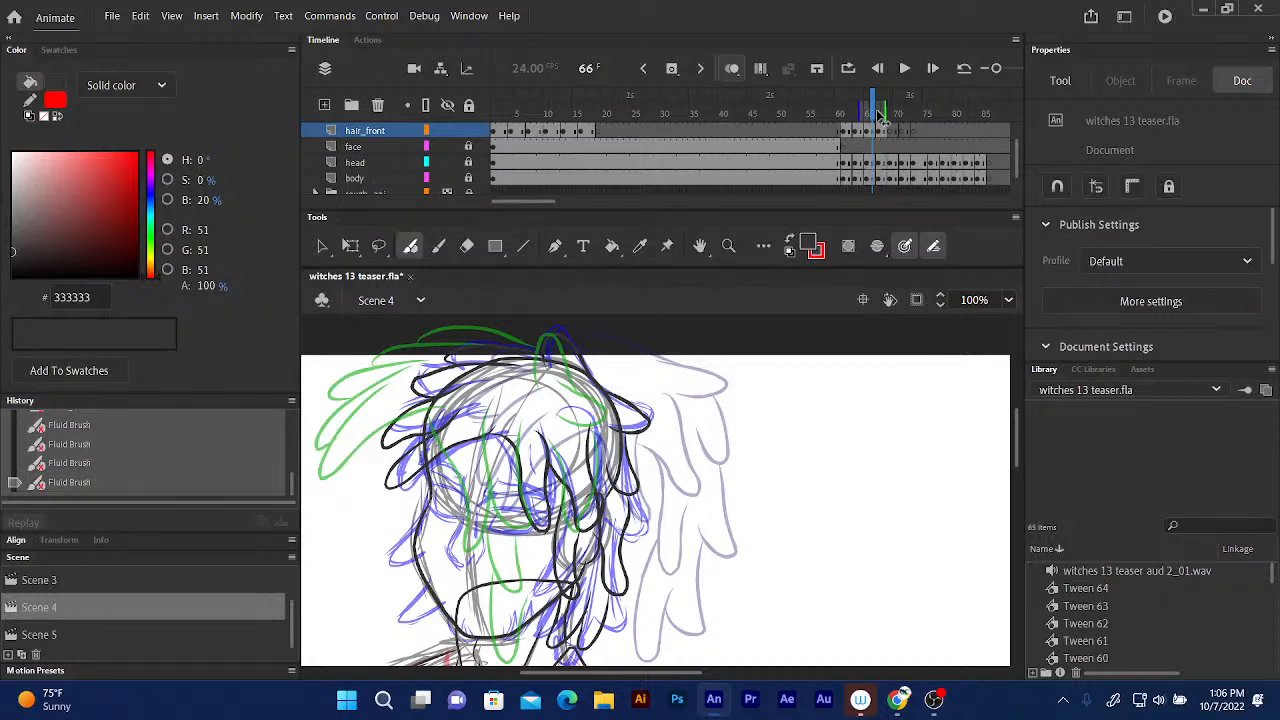
pyautogui.click(880, 114)
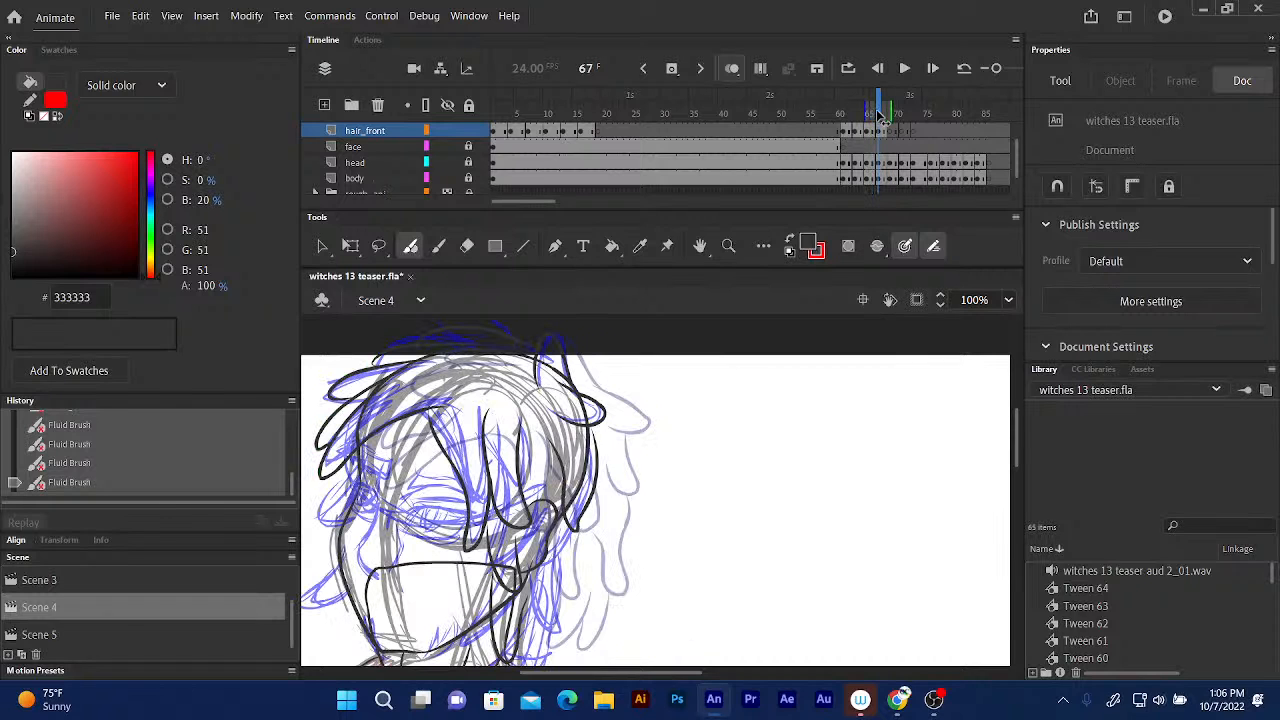
pyautogui.press(',')
pyautogui.press(',')
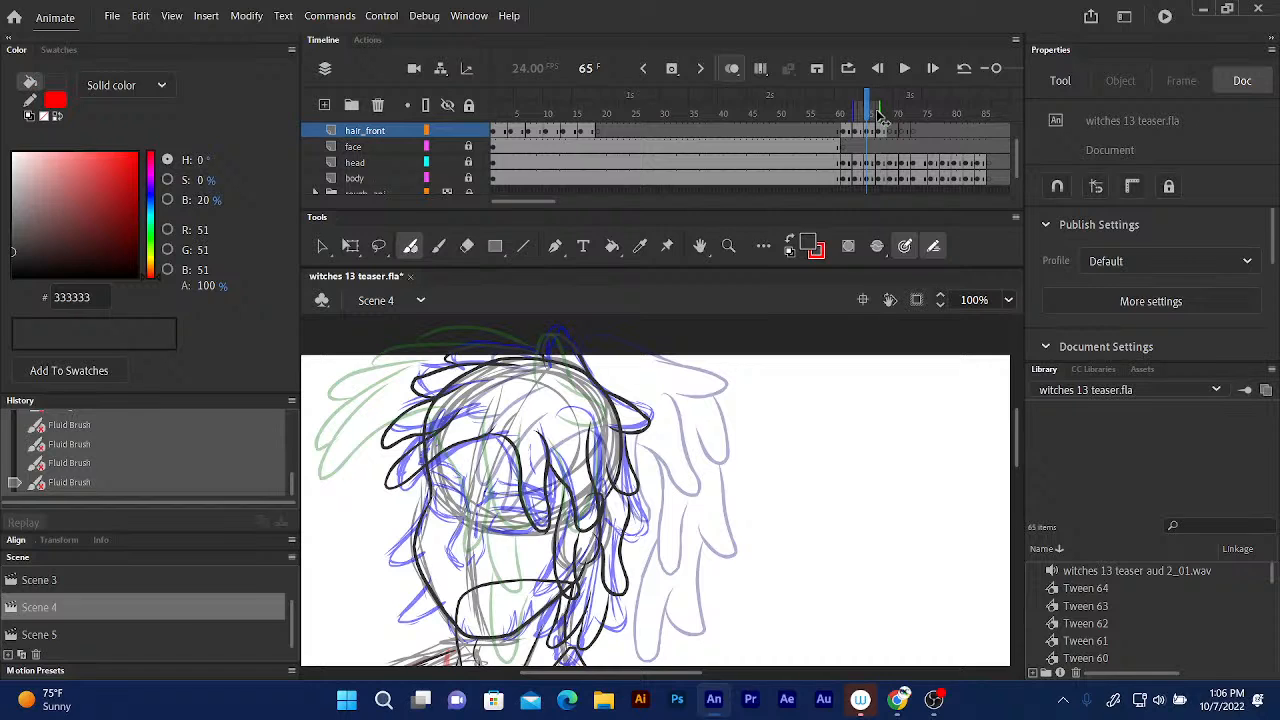
pyautogui.click(880, 115)
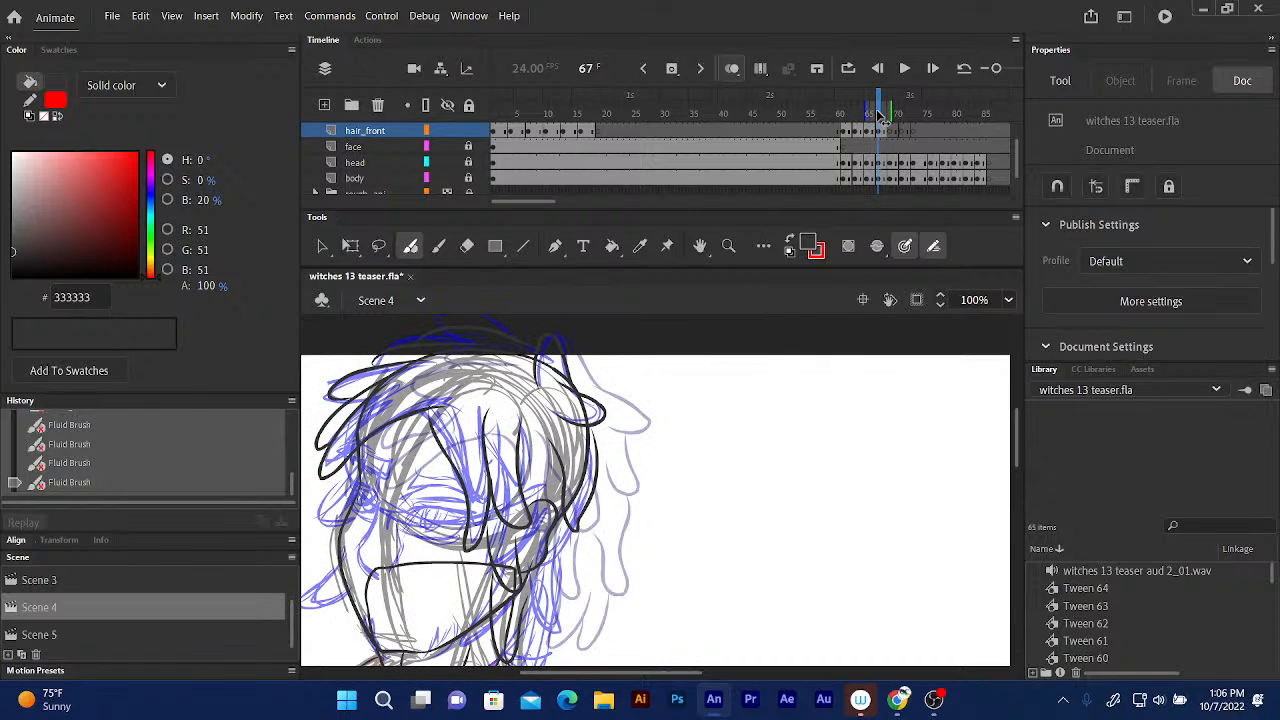
pyautogui.click(882, 128)
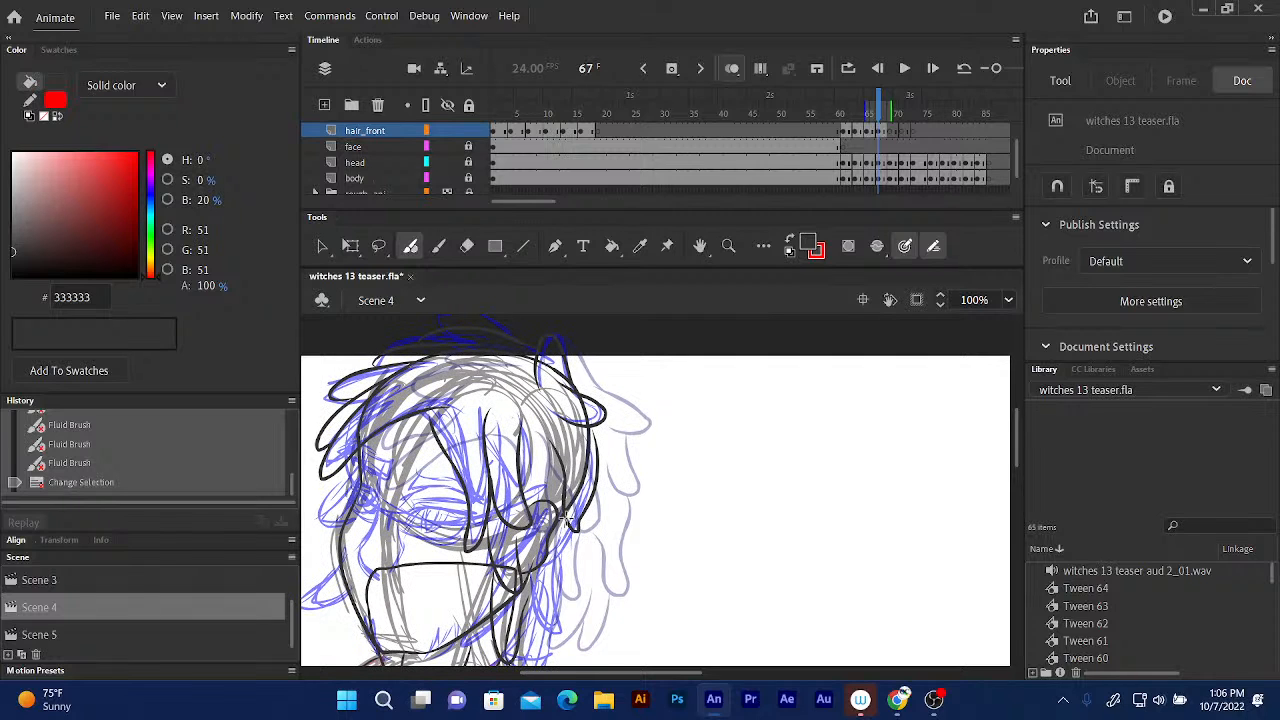
pyautogui.moveTo(567, 517)
pyautogui.mouseDown()
pyautogui.moveTo(555, 610)
pyautogui.moveTo(540, 620)
pyautogui.moveTo(540, 566)
pyautogui.moveTo(542, 586)
pyautogui.mouseUp()
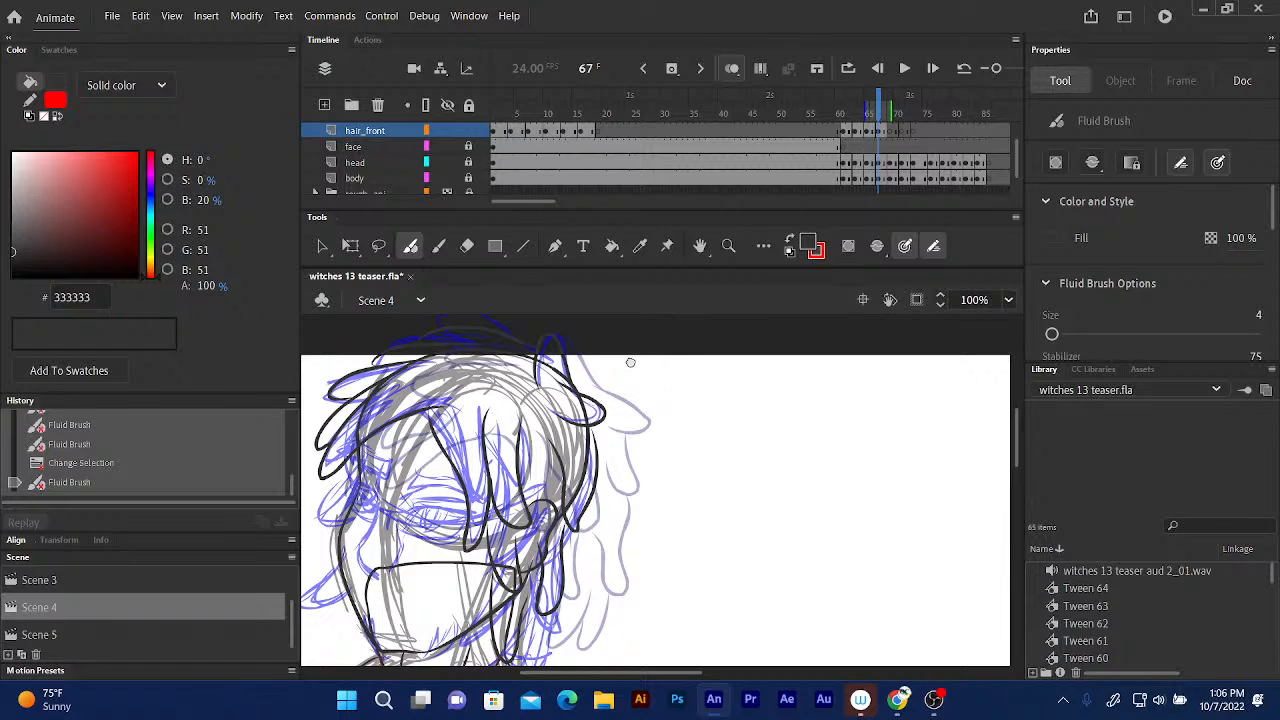
# Ink the lower lock falling behind the jaw to the collar on the drawing held over frames 67 and 68.
pyautogui.scroll(-3, 630, 362)
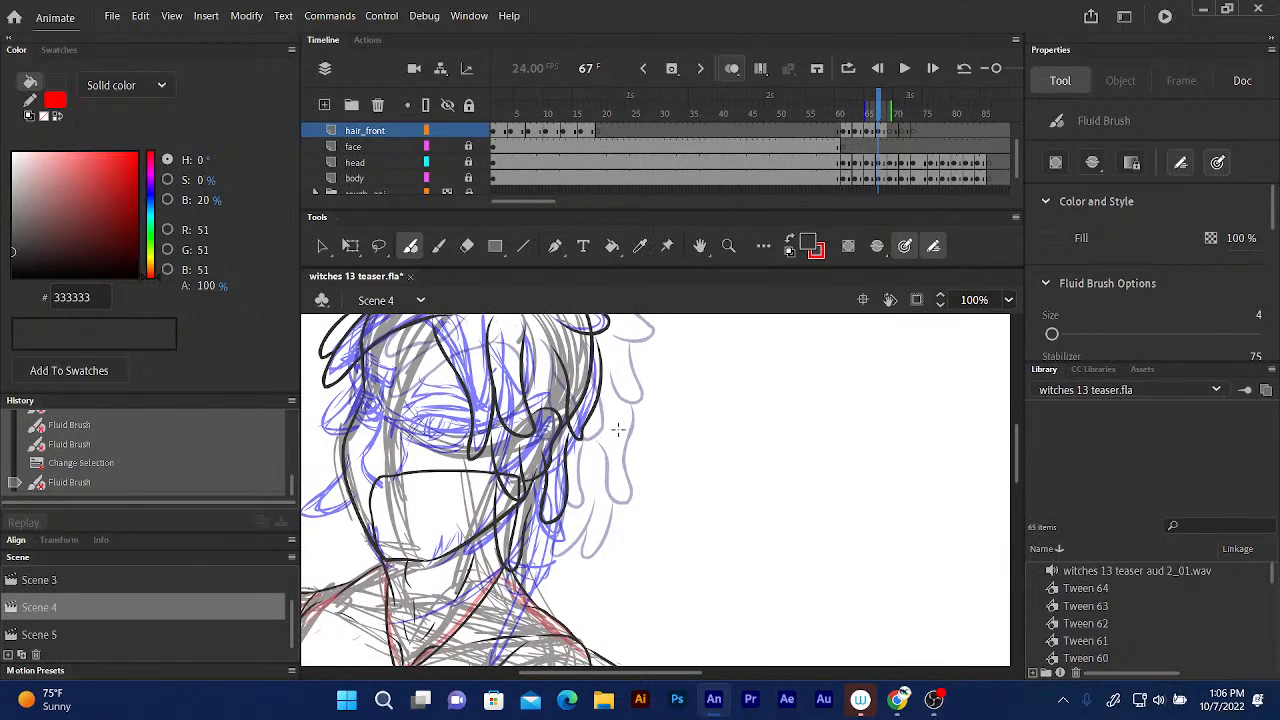
pyautogui.click(878, 113)
pyautogui.moveTo(882, 113); pyautogui.dragTo(888, 103)
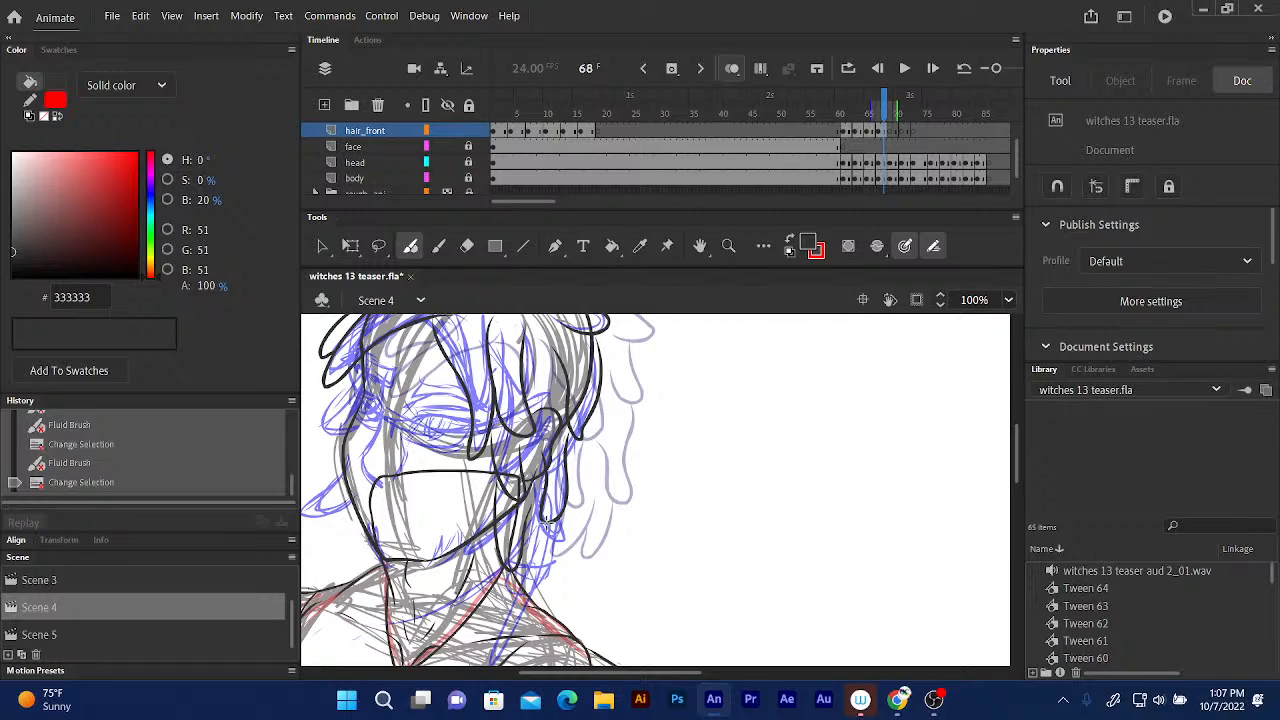
pyautogui.moveTo(548, 521); pyautogui.dragTo(518, 584)
pyautogui.moveTo(548, 521); pyautogui.dragTo(518, 585)
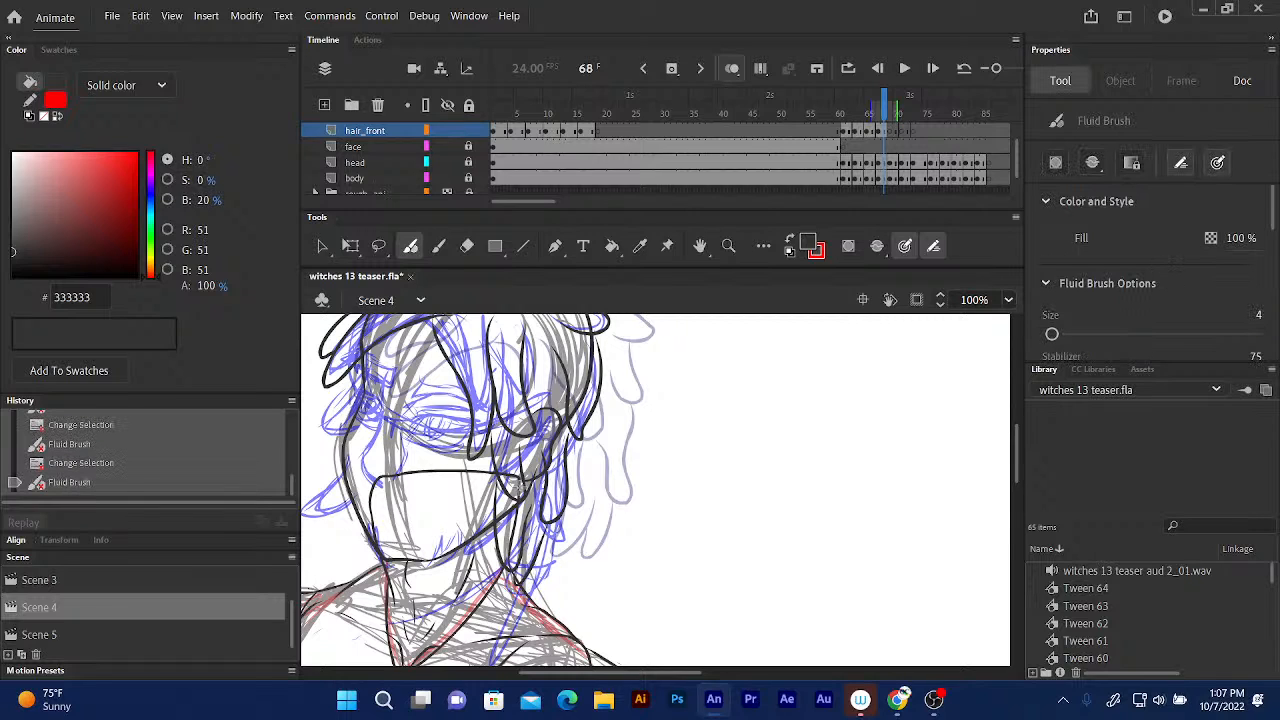
# On frame 69 of hair_front, ink the lock sweeping off the left forehead and the fringe lock falling over the eye.
pyautogui.moveTo(430, 433); pyautogui.dragTo(519, 611)
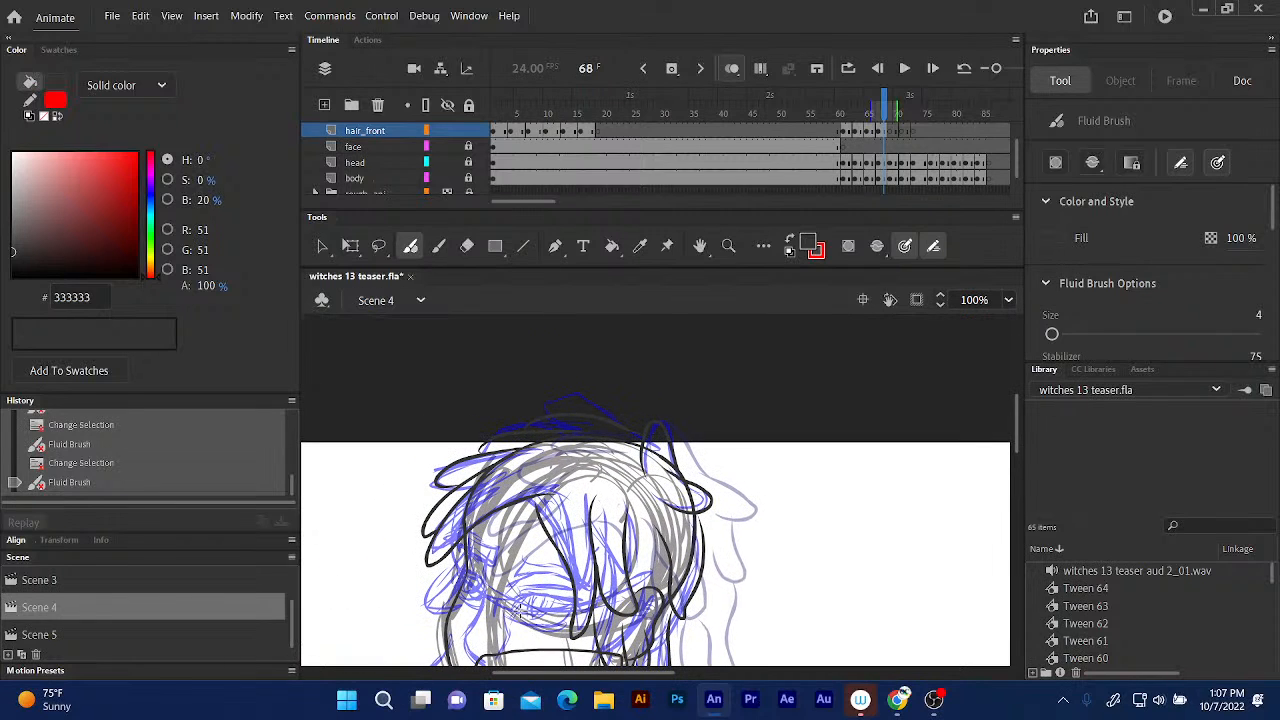
pyautogui.click(889, 105)
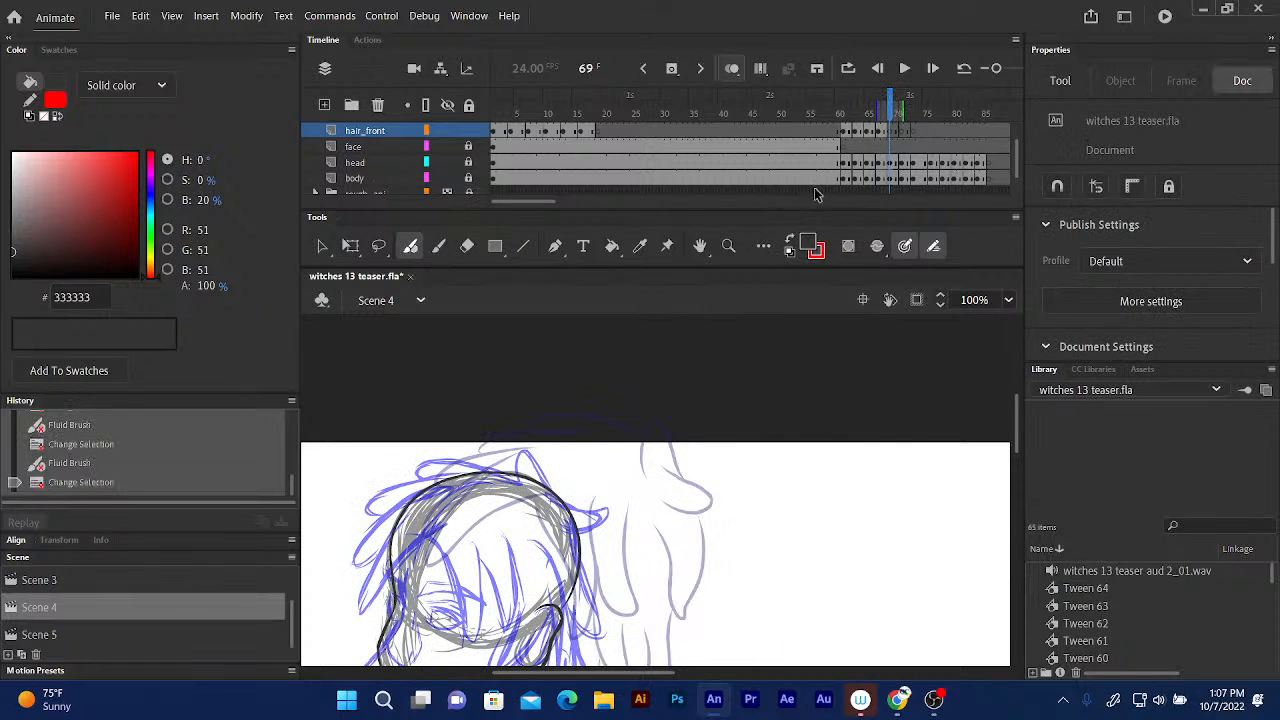
pyautogui.moveTo(672, 523); pyautogui.dragTo(810, 380)
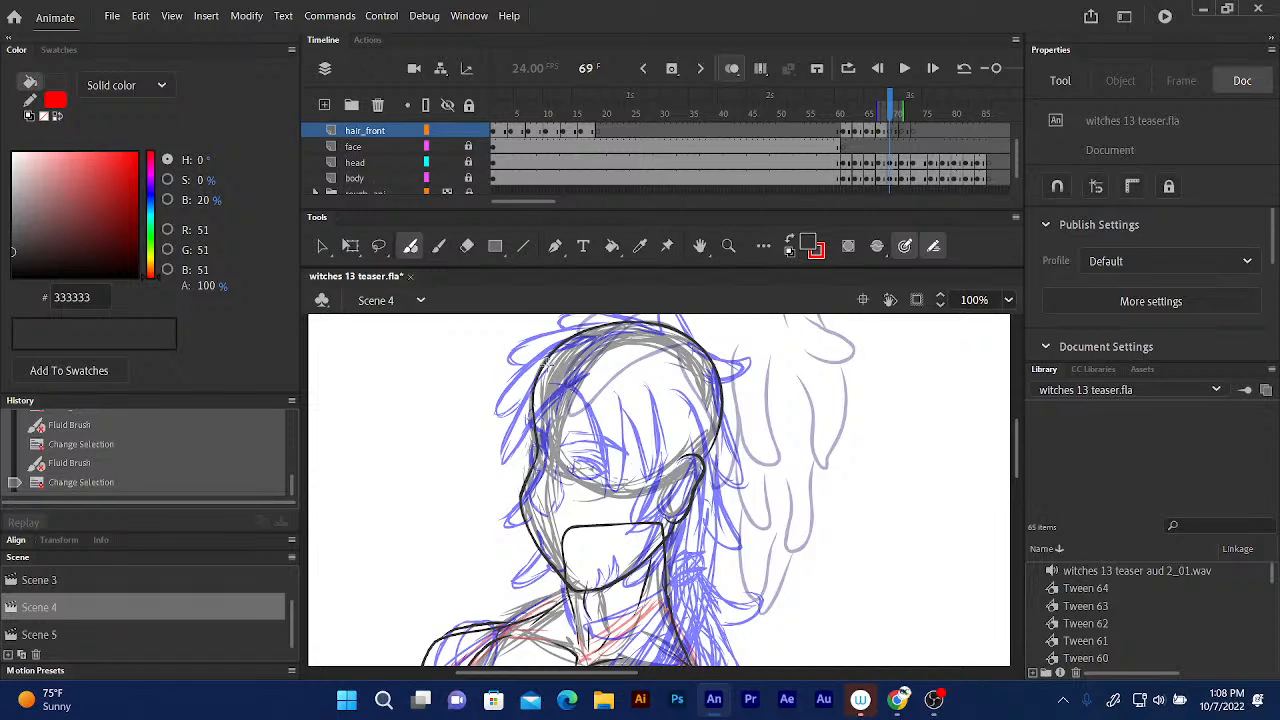
pyautogui.moveTo(551, 358)
pyautogui.mouseDown()
pyautogui.moveTo(501, 444)
pyautogui.moveTo(520, 448)
pyautogui.moveTo(560, 394)
pyautogui.mouseUp()
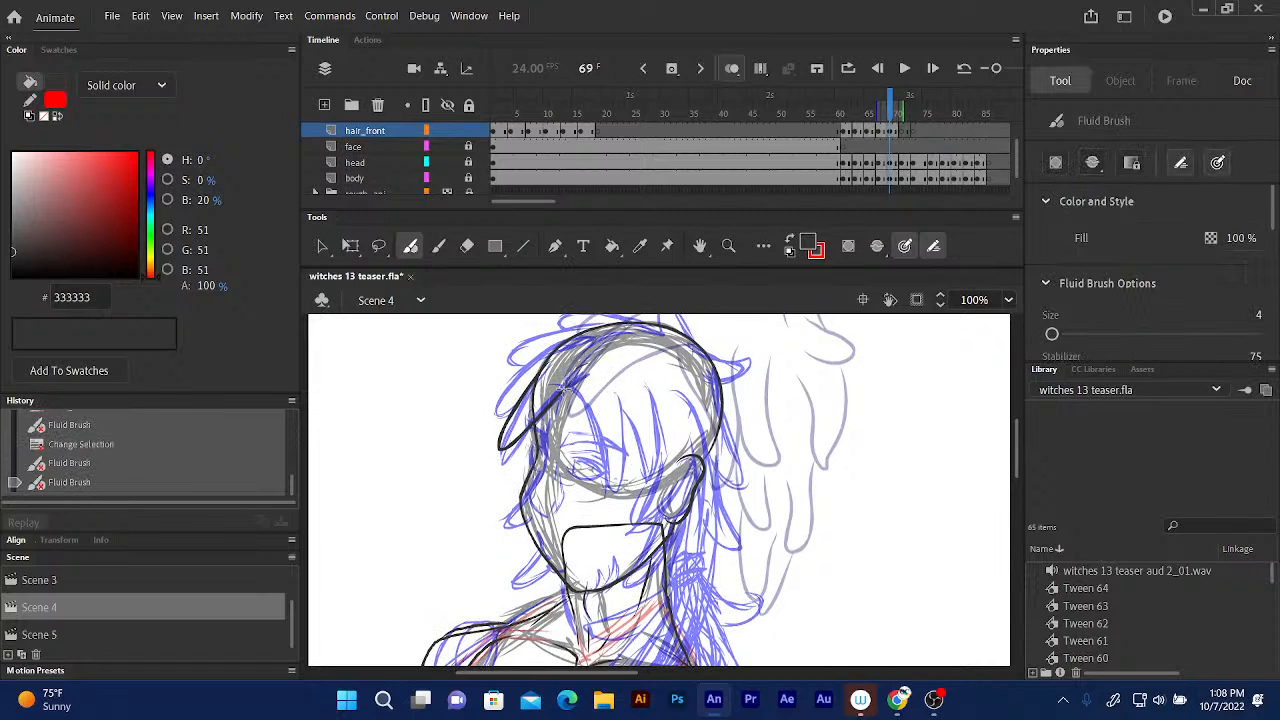
pyautogui.moveTo(568, 390)
pyautogui.mouseDown()
pyautogui.moveTo(609, 503)
pyautogui.moveTo(622, 394)
pyautogui.mouseUp()
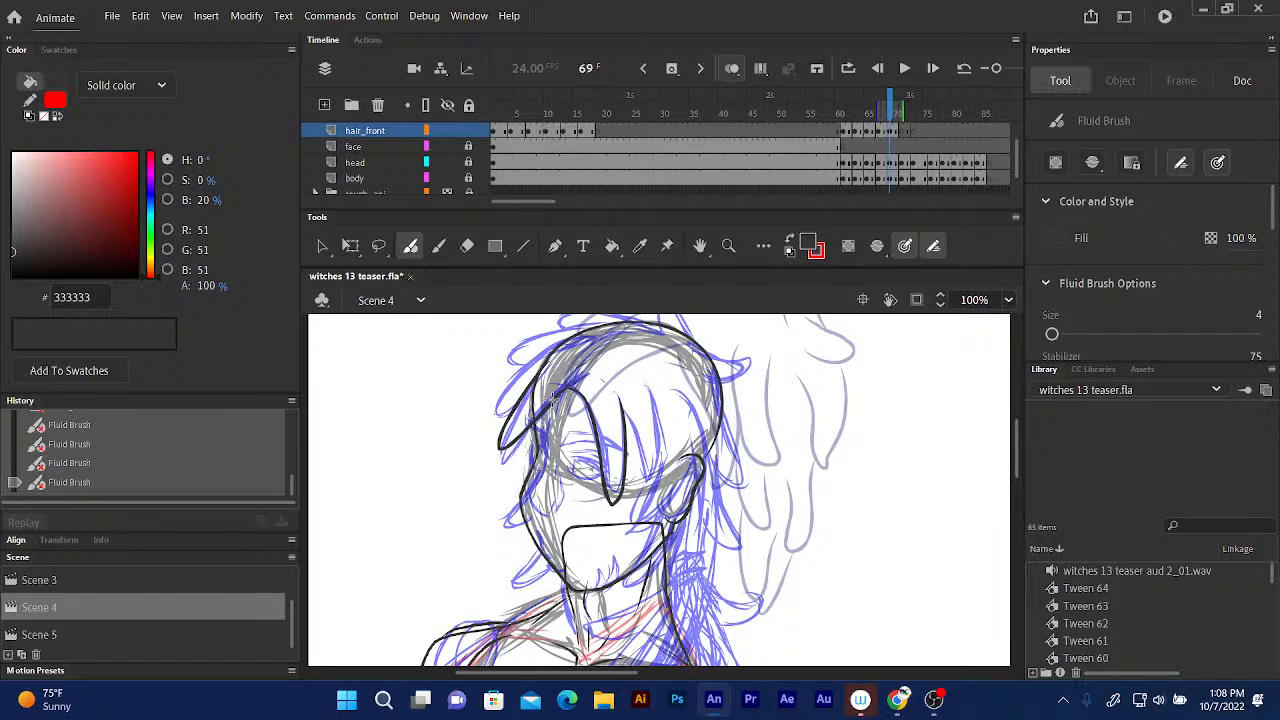
# Ink the remaining tufts along the left side of the head on frame 69 and a second fringe lock over the forehead.
pyautogui.moveTo(551, 400); pyautogui.dragTo(518, 468)
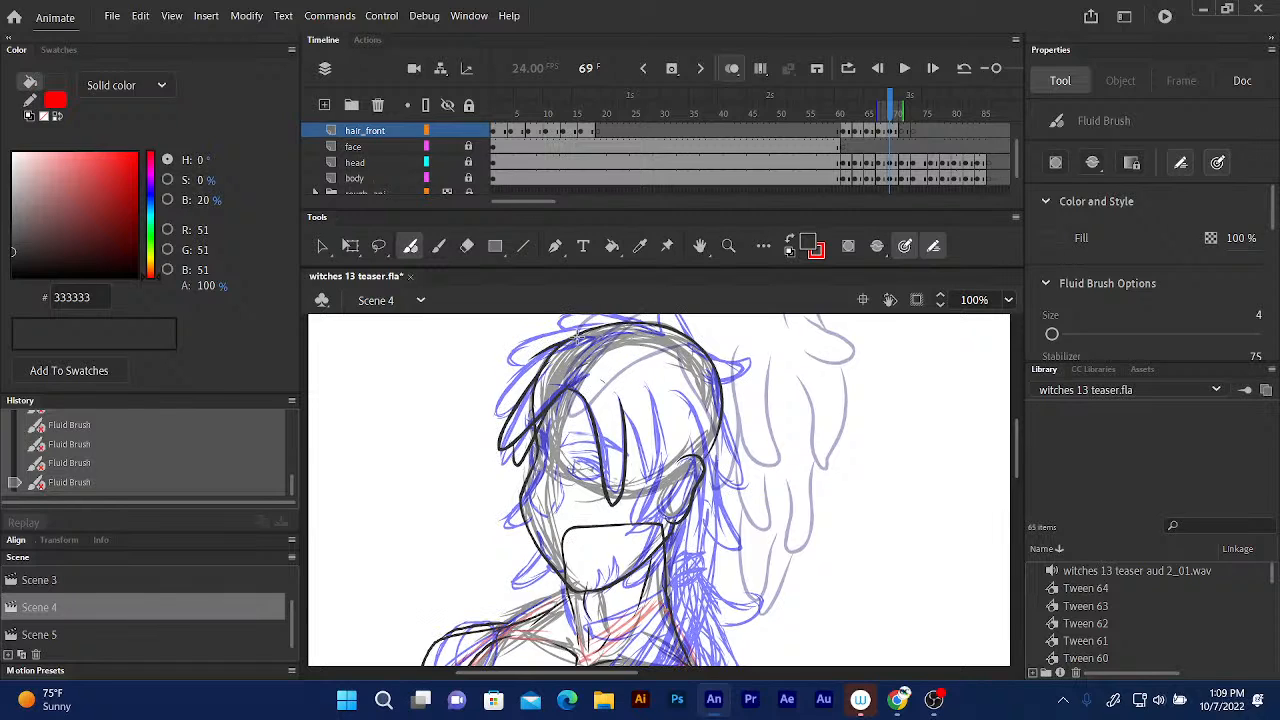
pyautogui.moveTo(550, 348)
pyautogui.mouseDown()
pyautogui.moveTo(506, 383)
pyautogui.moveTo(510, 401)
pyautogui.mouseUp()
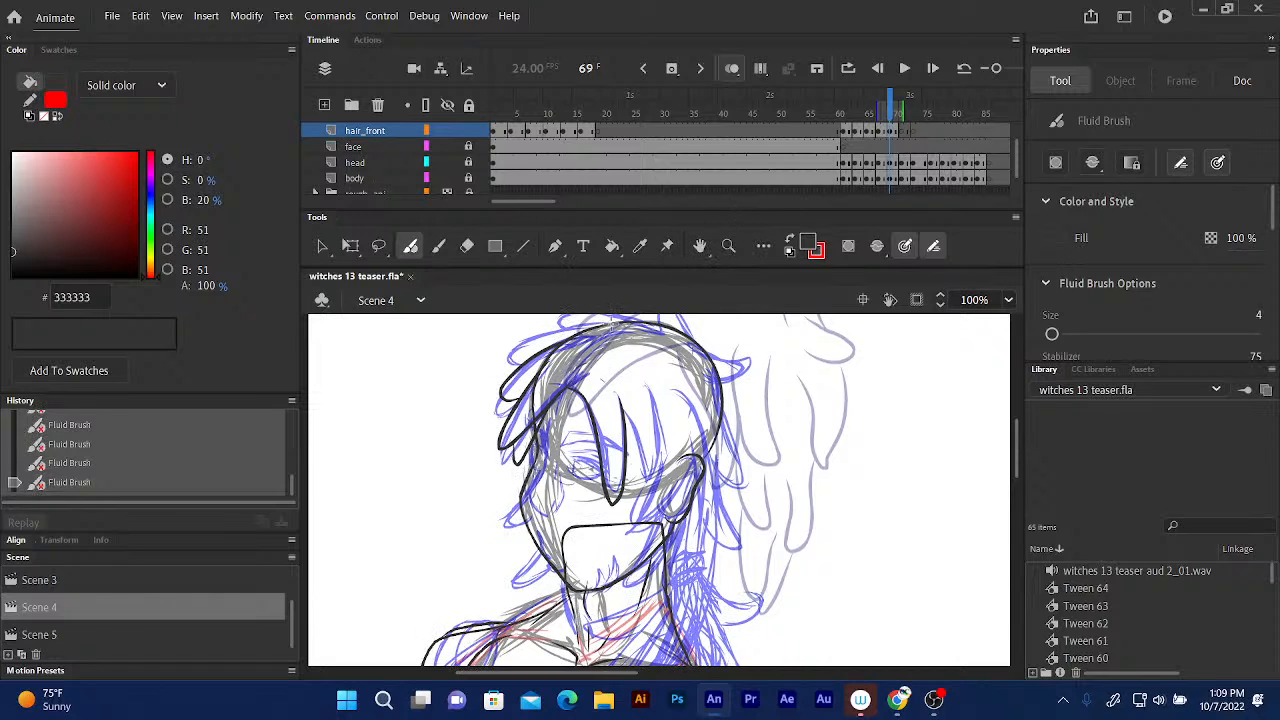
pyautogui.moveTo(612, 325)
pyautogui.mouseDown()
pyautogui.moveTo(564, 326)
pyautogui.moveTo(510, 360)
pyautogui.mouseUp()
pyautogui.moveTo(650, 390)
pyautogui.mouseDown()
pyautogui.moveTo(667, 490)
pyautogui.moveTo(628, 430)
pyautogui.moveTo(650, 398)
pyautogui.mouseUp()
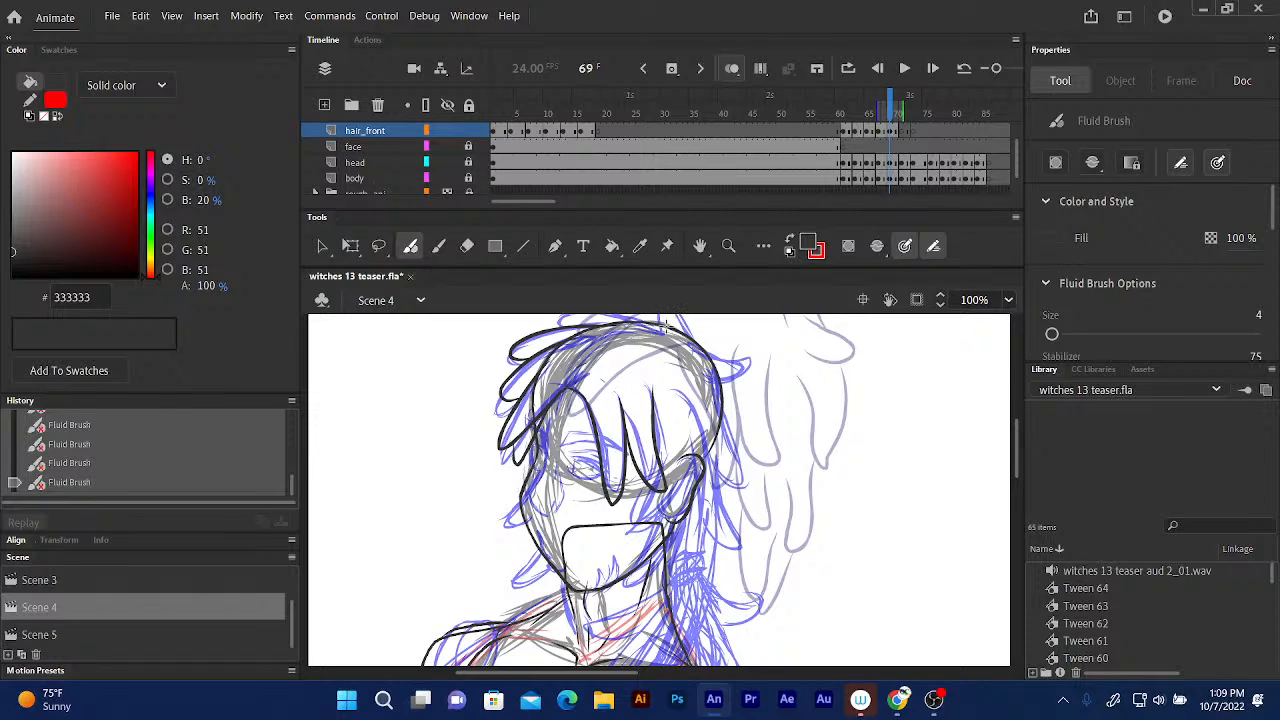
# Ink the crown tufts, the pointed tuft on the upper right, and the lock down the back of the head on frame 69.
pyautogui.moveTo(670, 328)
pyautogui.mouseDown()
pyautogui.moveTo(556, 318)
pyautogui.moveTo(580, 334)
pyautogui.mouseUp()
pyautogui.moveTo(707, 357)
pyautogui.mouseDown()
pyautogui.moveTo(677, 348)
pyautogui.moveTo(750, 366)
pyautogui.moveTo(742, 382)
pyautogui.moveTo(690, 347)
pyautogui.moveTo(699, 335)
pyautogui.moveTo(715, 356)
pyautogui.moveTo(682, 313)
pyautogui.moveTo(656, 312)
pyautogui.mouseUp()
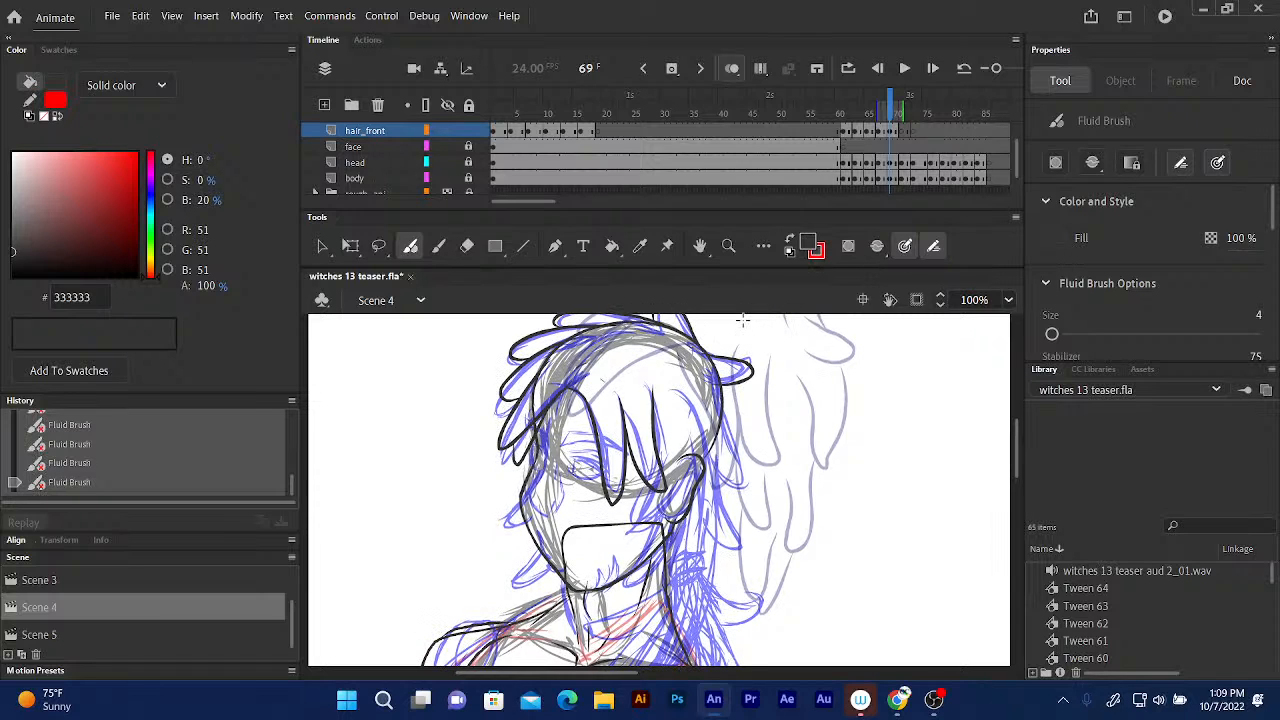
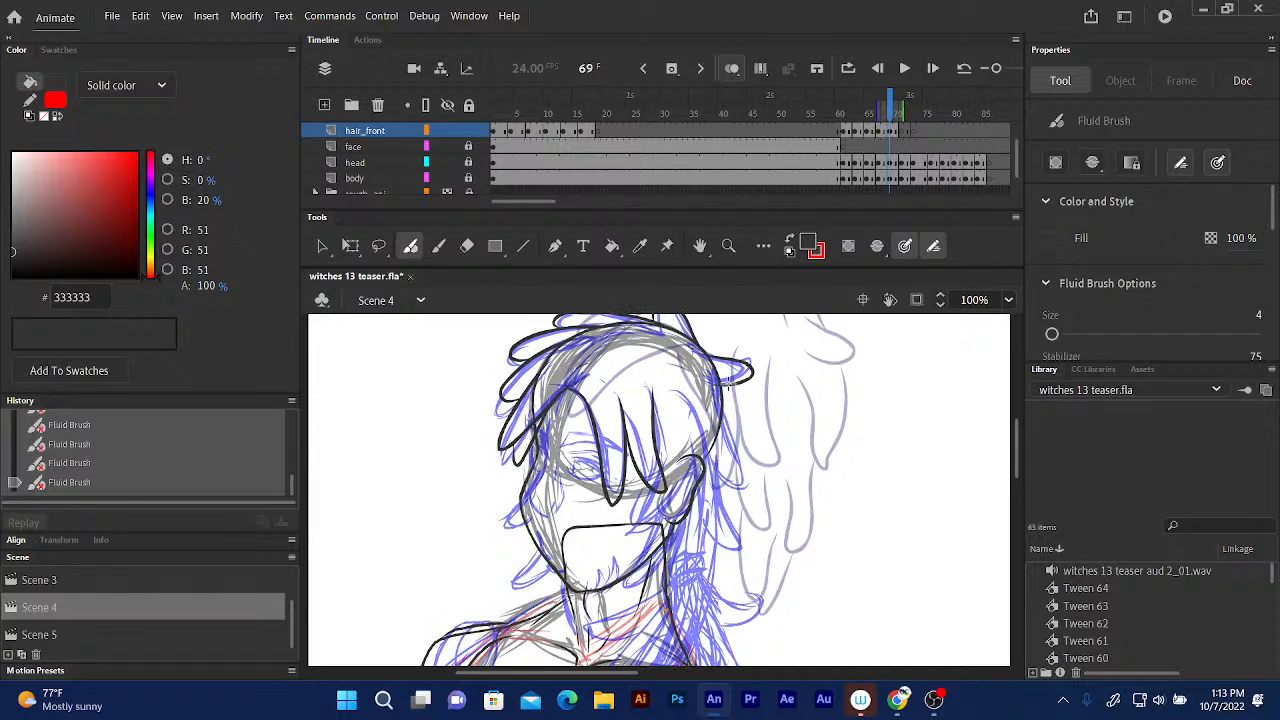
pyautogui.moveTo(730, 392)
pyautogui.mouseDown()
pyautogui.moveTo(745, 462)
pyautogui.moveTo(724, 482)
pyautogui.moveTo(711, 394)
pyautogui.mouseUp()
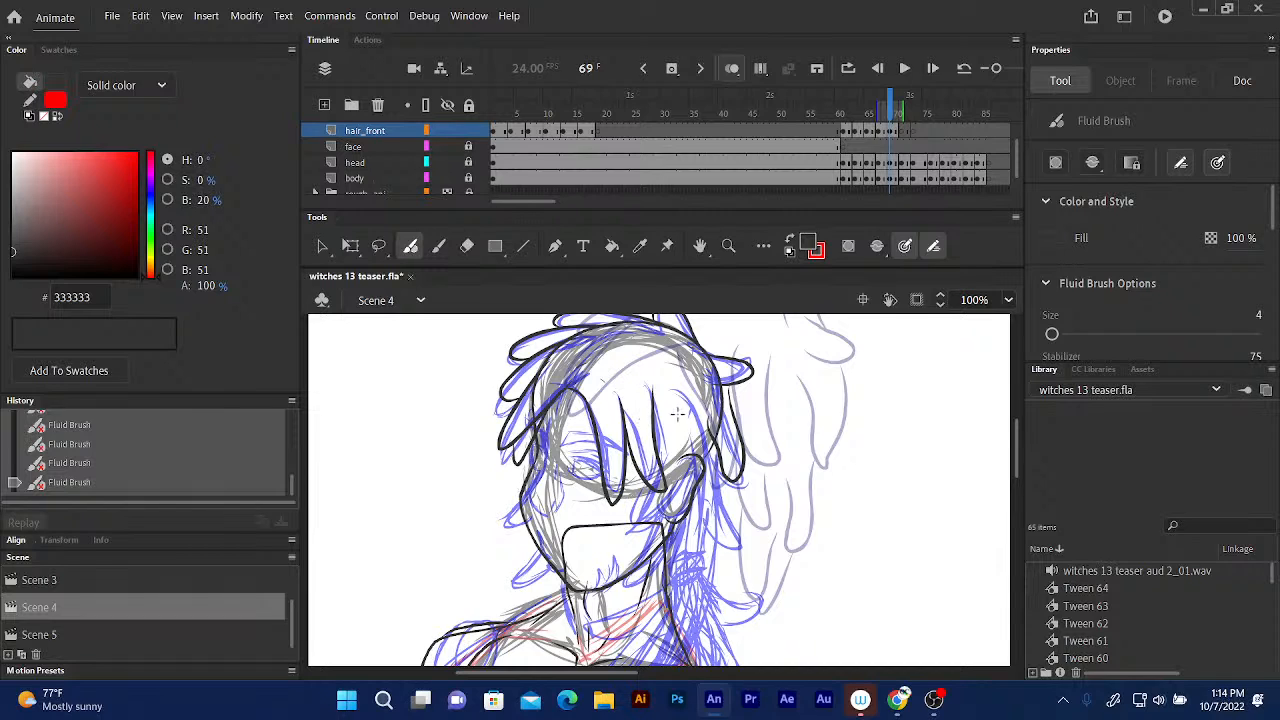
# Ink the strands in front of and behind the right ear on frame 69, extending them past the jaw to the neck.
pyautogui.moveTo(650, 487)
pyautogui.mouseDown()
pyautogui.moveTo(658, 534)
pyautogui.moveTo(678, 435)
pyautogui.mouseUp()
pyautogui.moveTo(720, 474); pyautogui.dragTo(725, 480)
pyautogui.moveTo(708, 536); pyautogui.dragTo(693, 465)
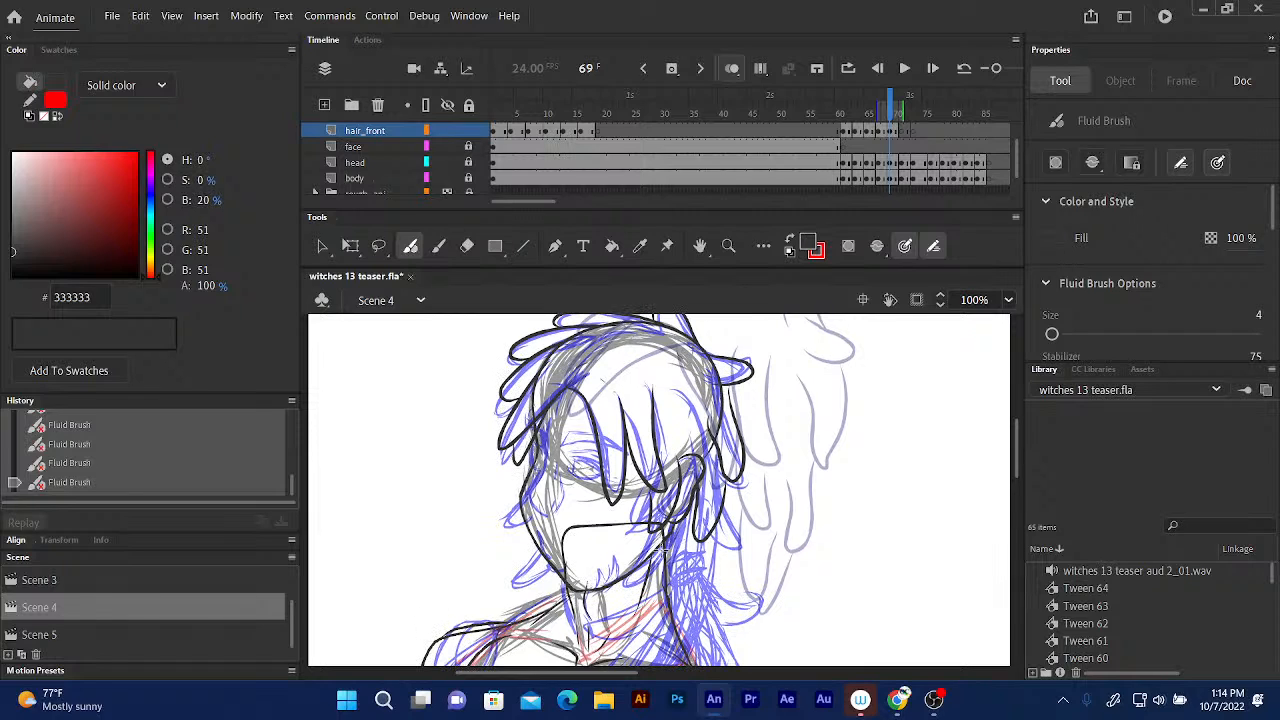
pyautogui.moveTo(656, 532)
pyautogui.mouseDown()
pyautogui.moveTo(566, 578)
pyautogui.moveTo(651, 545)
pyautogui.moveTo(645, 592)
pyautogui.mouseUp()
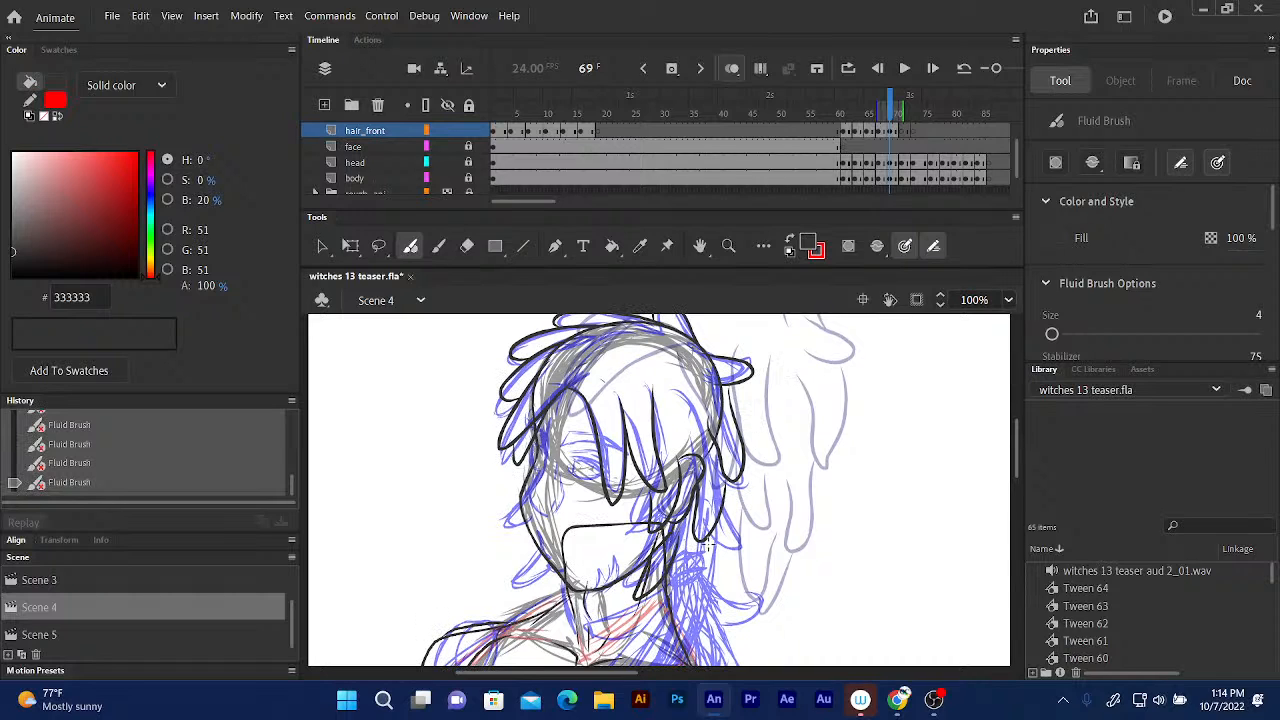
pyautogui.moveTo(697, 540); pyautogui.dragTo(674, 608)
# Step back and forth through the head-turn frames to review the hair motion, and stop on frame 71 of hair_front.
pyautogui.press(',')
pyautogui.press(',')
pyautogui.press(',')
pyautogui.press(',')
pyautogui.press(',')
pyautogui.press(',')
pyautogui.press(',')
pyautogui.press(',')
pyautogui.press('.')
pyautogui.press('.')
pyautogui.press('.')
pyautogui.press('.')
pyautogui.press('.')
pyautogui.press('.')
pyautogui.press('.')
pyautogui.press('.')
pyautogui.press('.')
pyautogui.press('.')
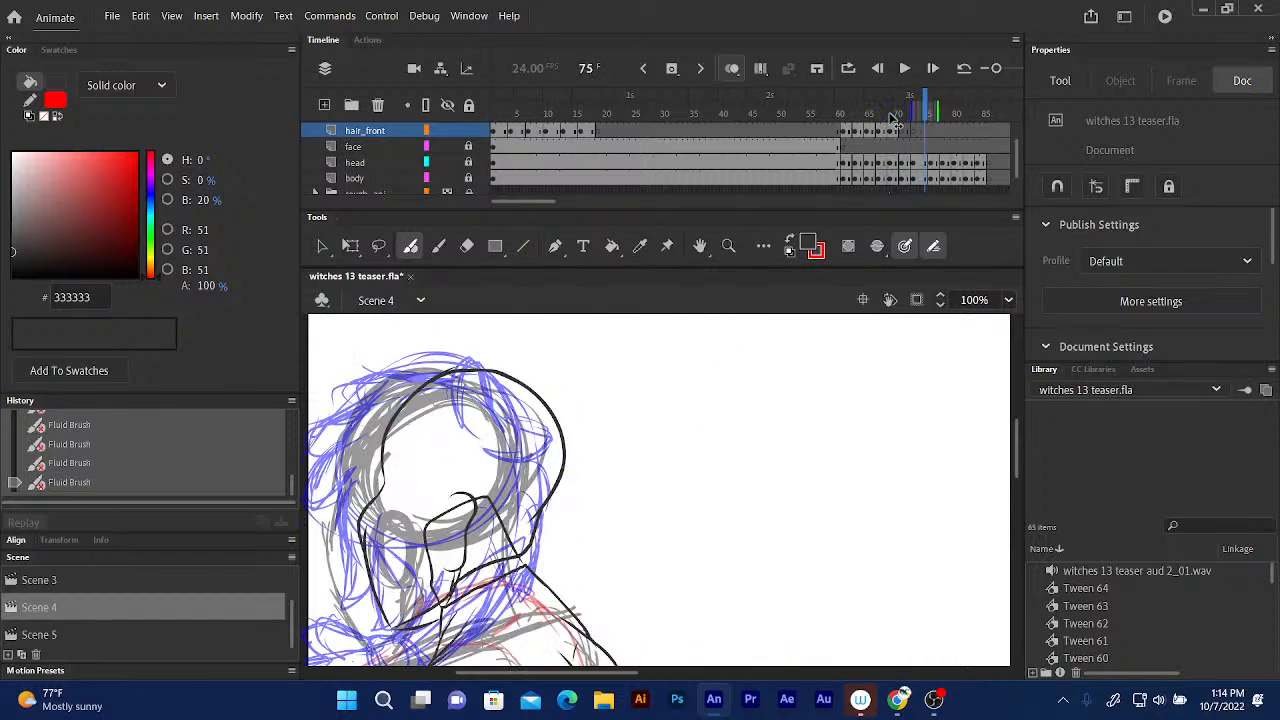
pyautogui.press('.')
pyautogui.press('.')
pyautogui.press('.')
pyautogui.press('.')
pyautogui.press('.')
pyautogui.press(',')
pyautogui.press(',')
pyautogui.press(',')
pyautogui.press(',')
pyautogui.press(',')
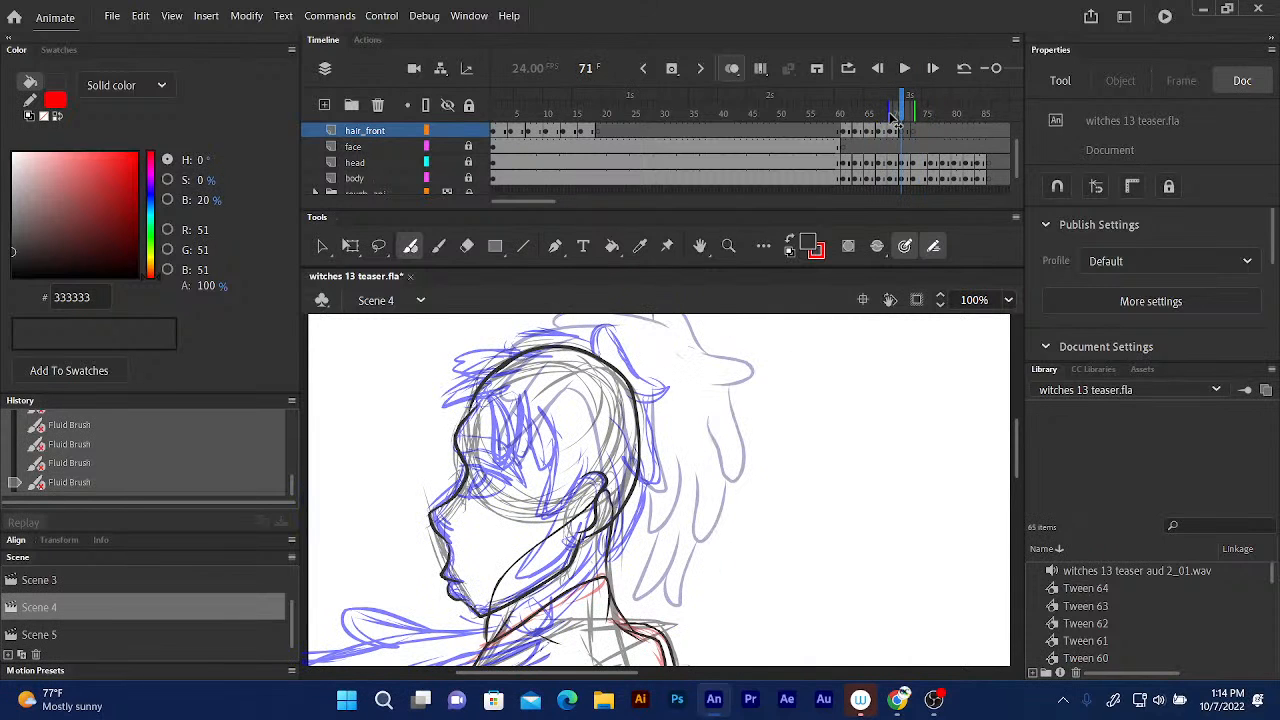
# Ink the two pointed fringe locks over the forehead on frame 71 of hair_front, following the blue sketch.
pyautogui.click(904, 131)
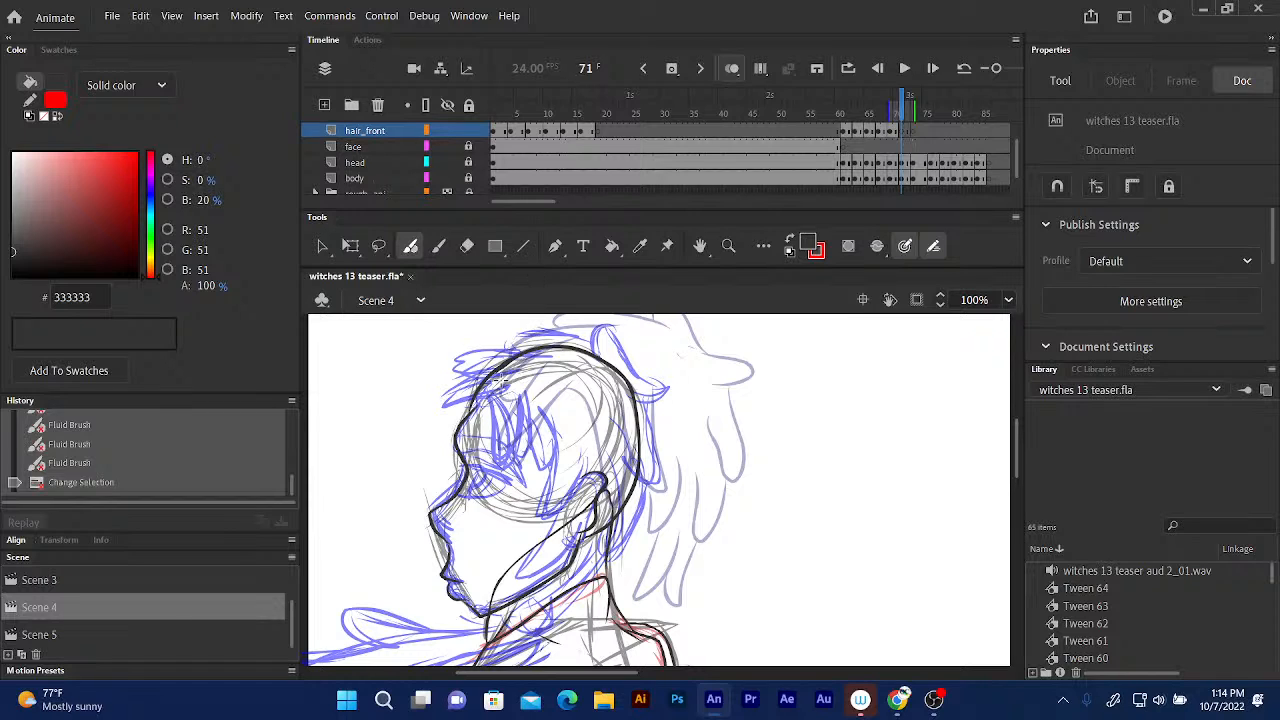
pyautogui.moveTo(497, 383); pyautogui.dragTo(462, 430)
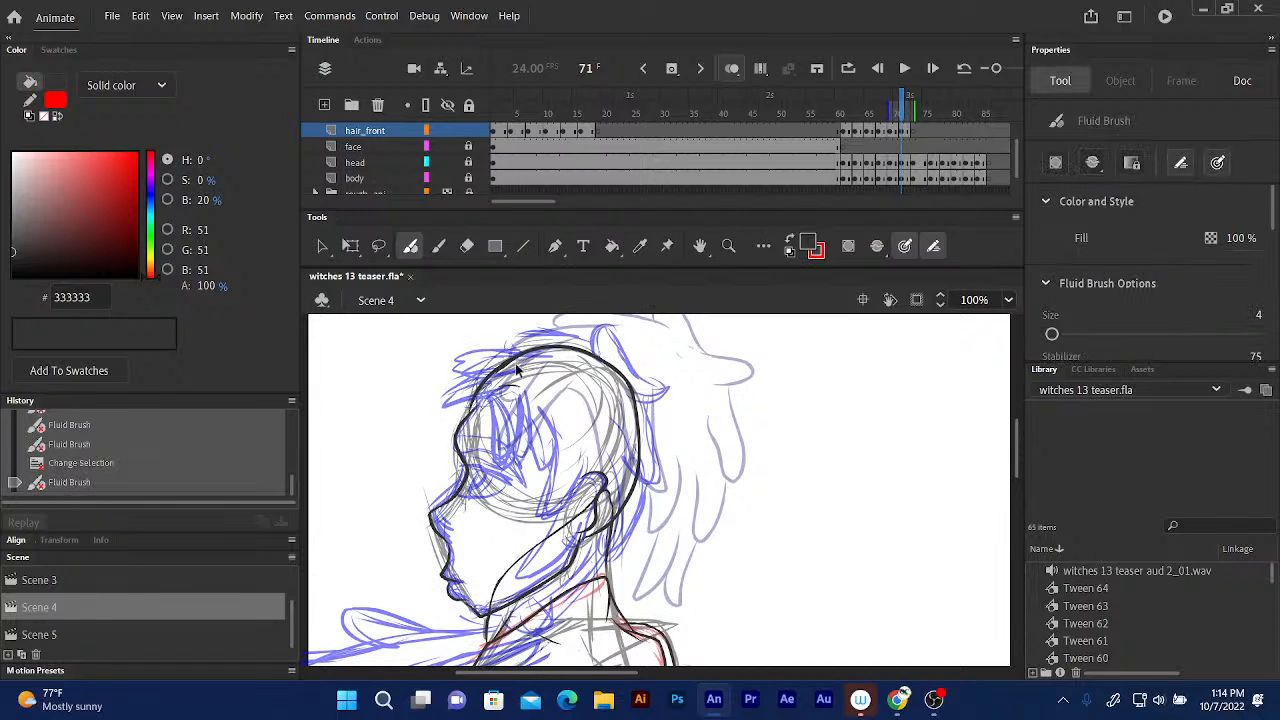
pyautogui.hotkey('ctrl', 'z')
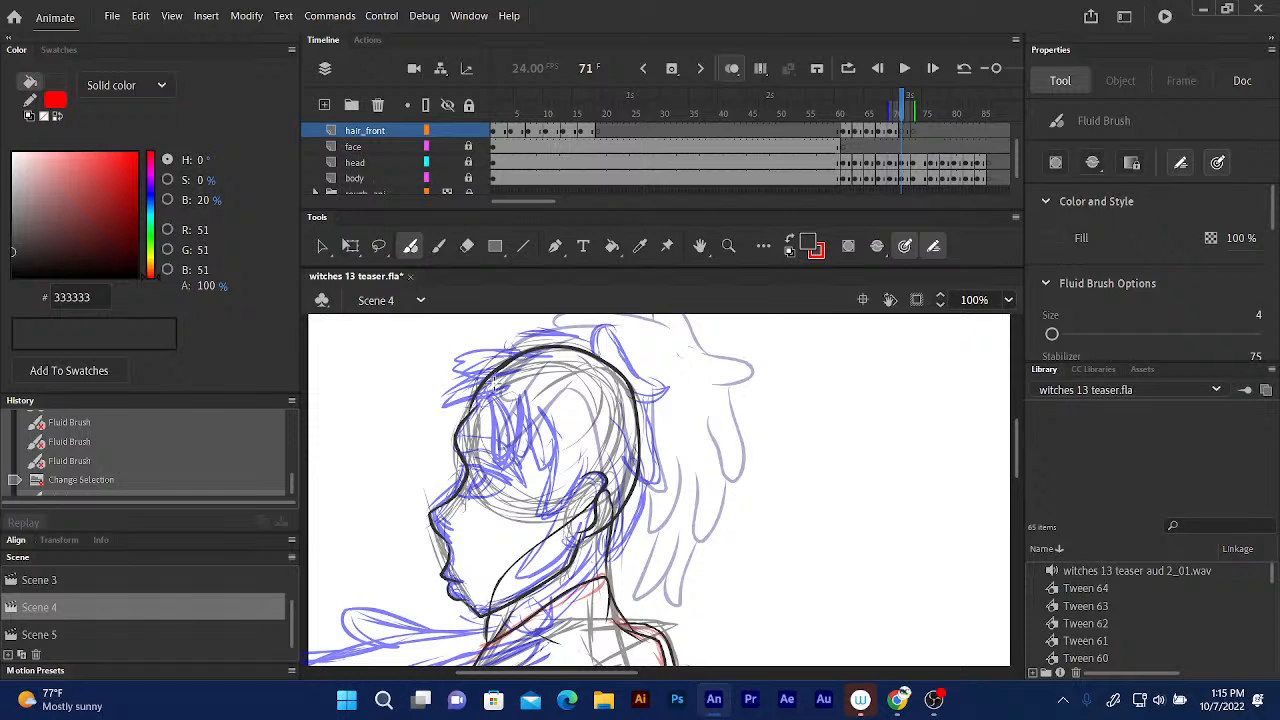
pyautogui.moveTo(496, 384)
pyautogui.mouseDown()
pyautogui.moveTo(508, 378)
pyautogui.moveTo(497, 482)
pyautogui.moveTo(540, 372)
pyautogui.moveTo(522, 480)
pyautogui.mouseUp()
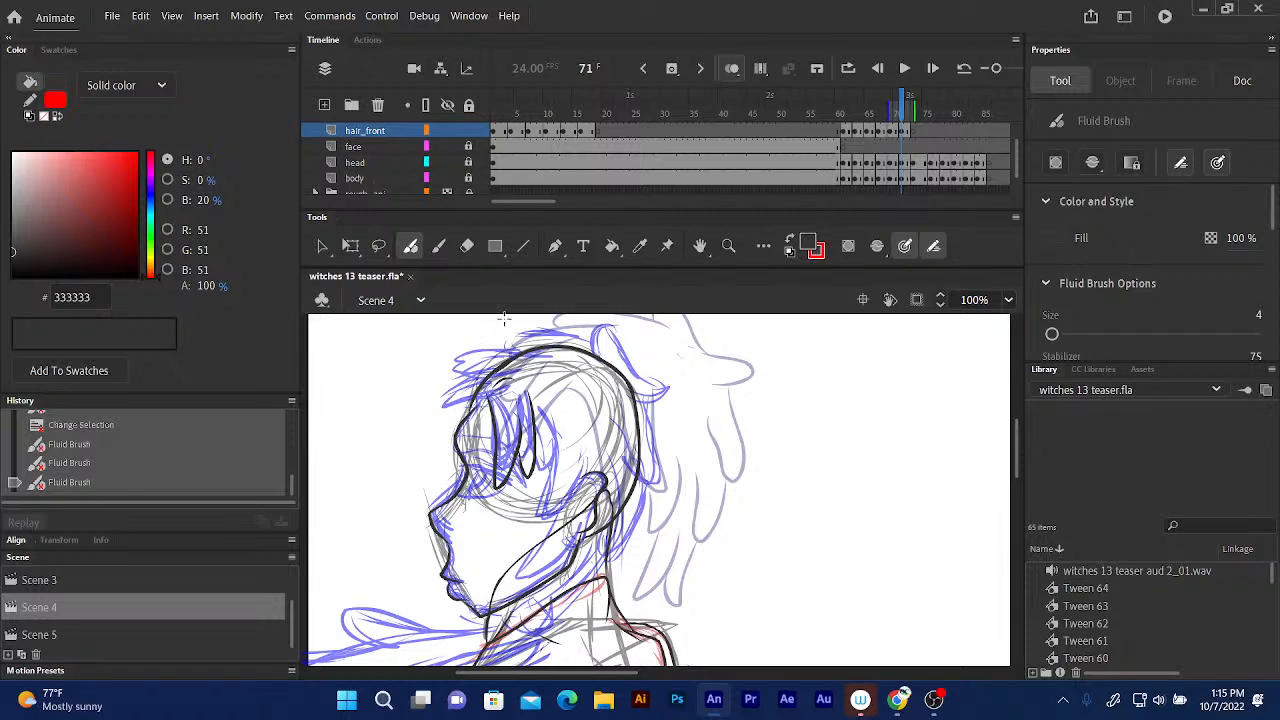
pyautogui.hotkey('ctrl', 'z')
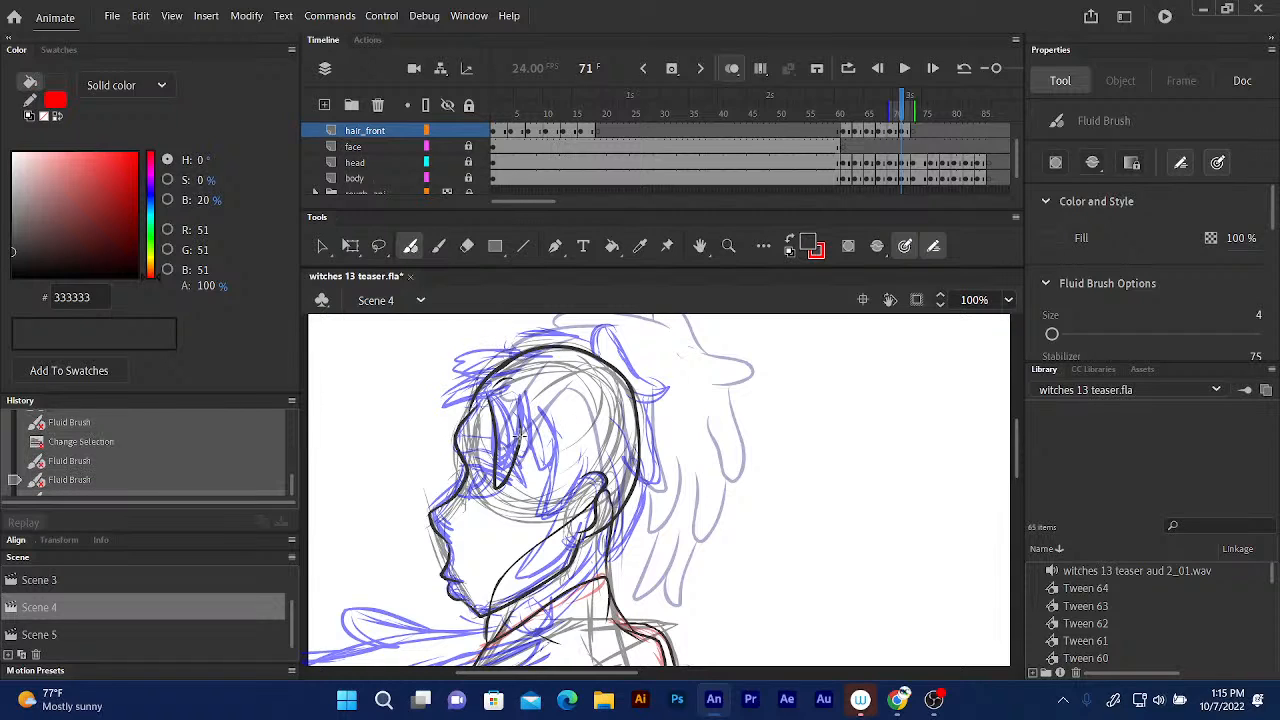
pyautogui.moveTo(520, 435)
pyautogui.mouseDown()
pyautogui.moveTo(524, 462)
pyautogui.moveTo(544, 472)
pyautogui.moveTo(545, 430)
pyautogui.mouseUp()
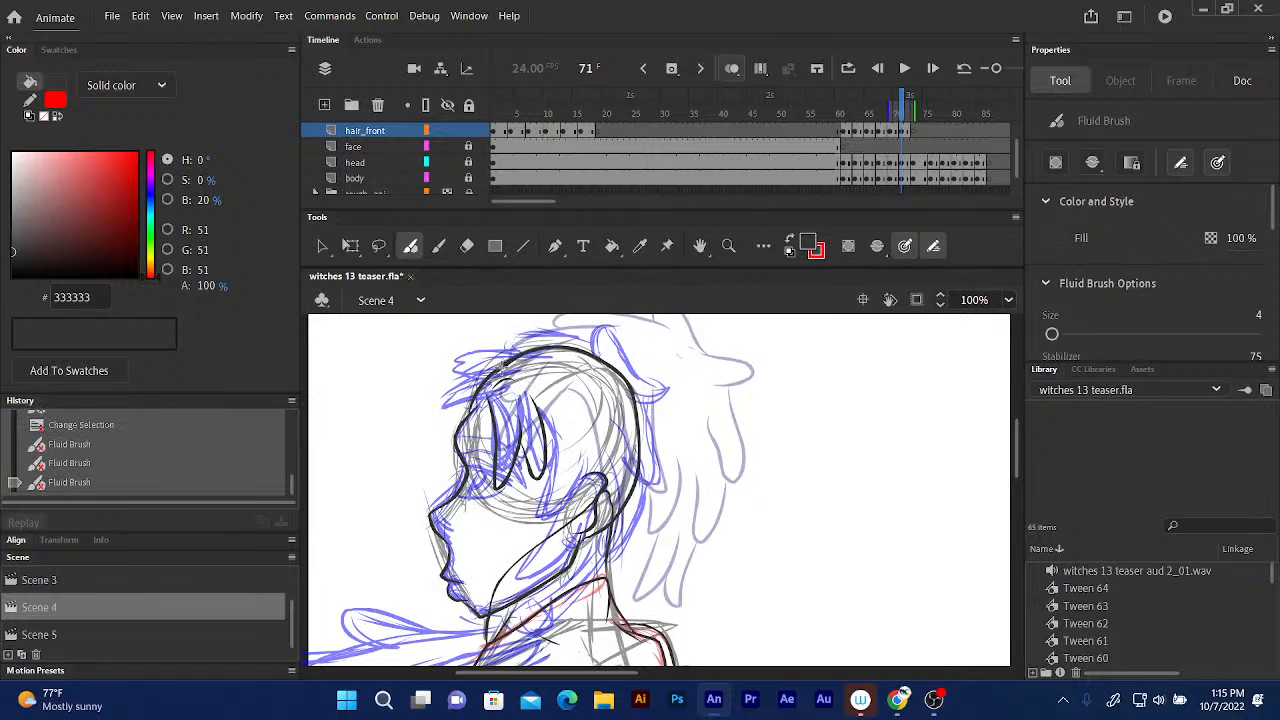
# Ink the tufts from the brow up to the crown and the strands in front of and below the ear on frame 71.
pyautogui.moveTo(500, 368)
pyautogui.mouseDown()
pyautogui.moveTo(440, 414)
pyautogui.moveTo(484, 398)
pyautogui.mouseUp()
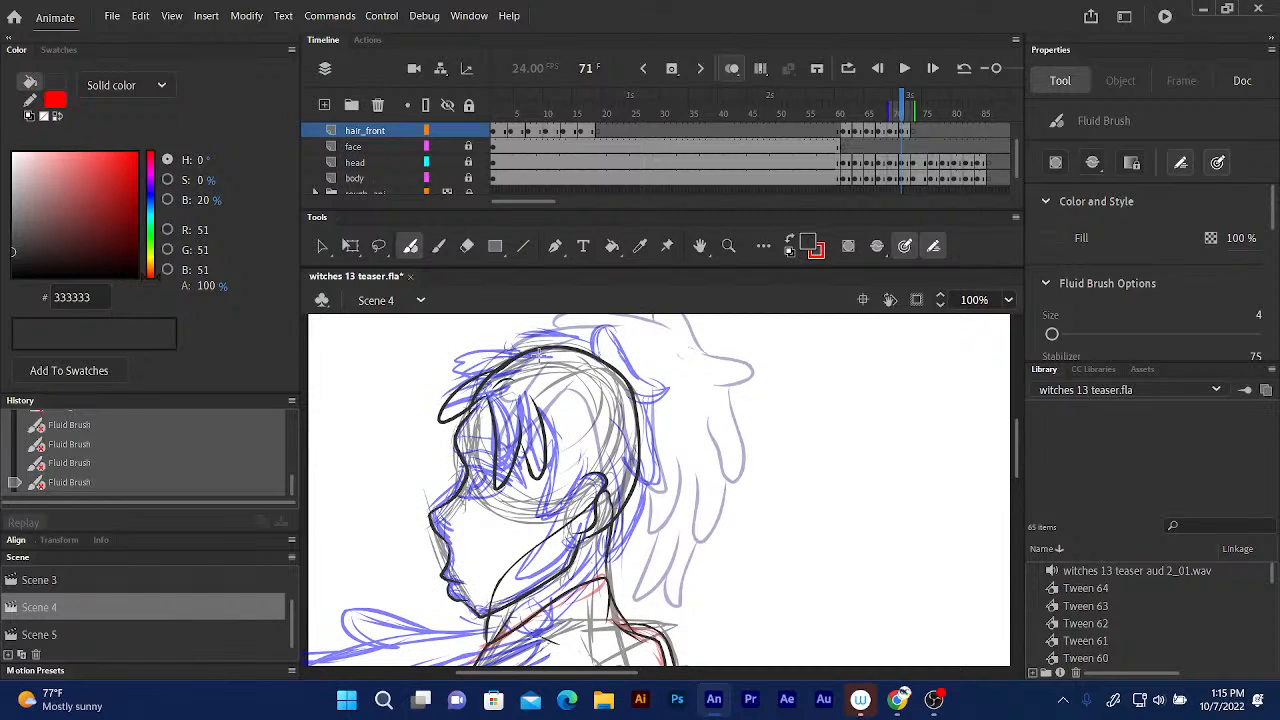
pyautogui.moveTo(538, 354)
pyautogui.mouseDown()
pyautogui.moveTo(482, 350)
pyautogui.moveTo(464, 390)
pyautogui.mouseUp()
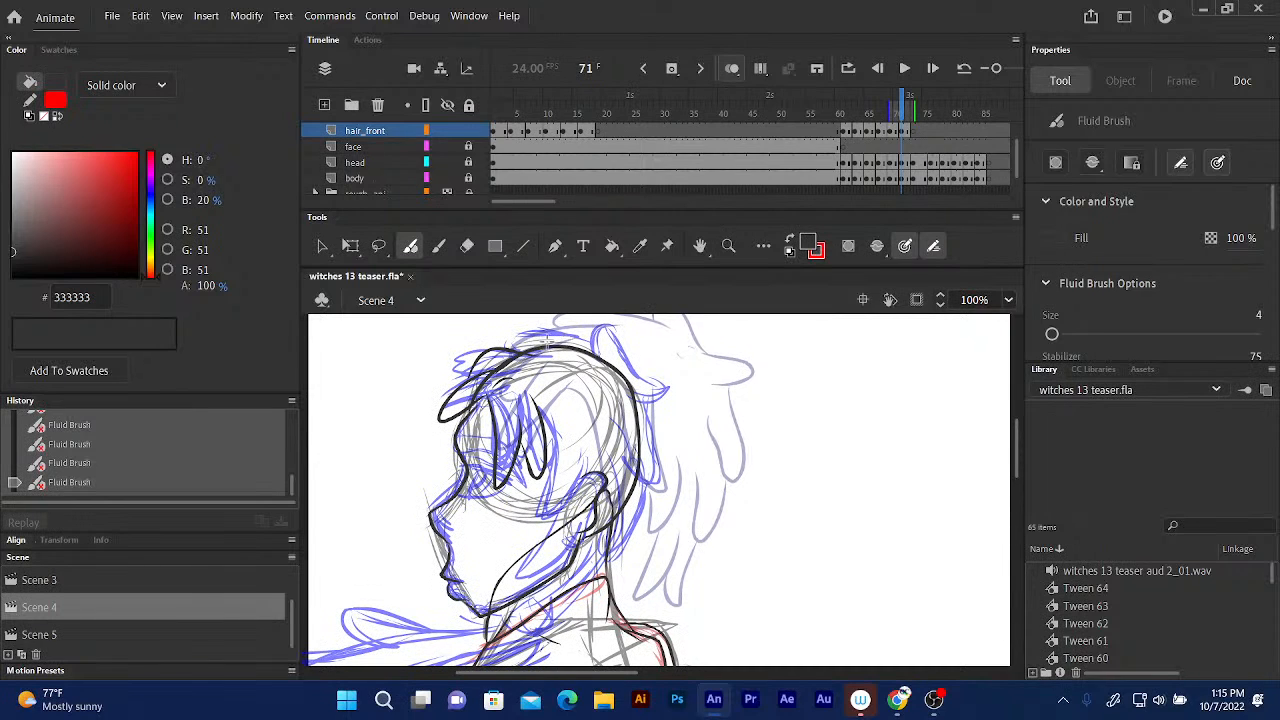
pyautogui.moveTo(566, 345); pyautogui.dragTo(502, 340)
pyautogui.moveTo(578, 463)
pyautogui.mouseDown()
pyautogui.moveTo(560, 525)
pyautogui.moveTo(547, 524)
pyautogui.moveTo(578, 451)
pyautogui.mouseUp()
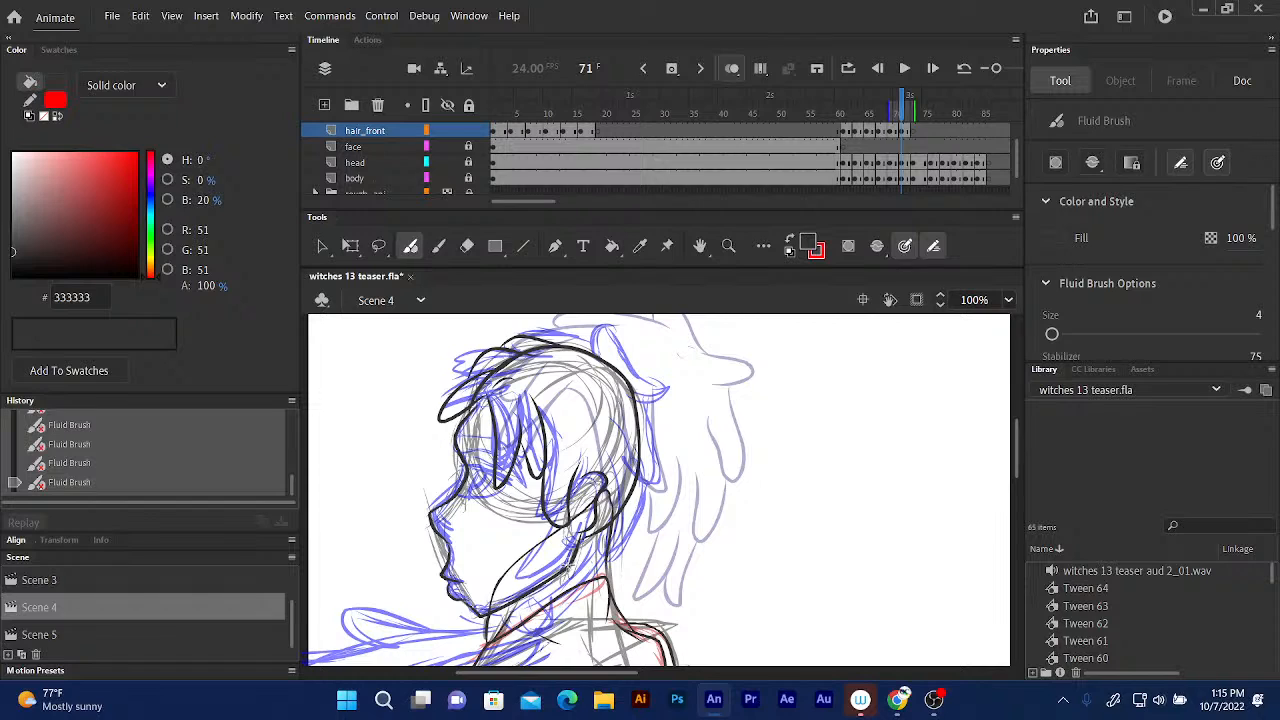
pyautogui.moveTo(600, 478)
pyautogui.mouseDown()
pyautogui.moveTo(560, 592)
pyautogui.moveTo(549, 528)
pyautogui.mouseUp()
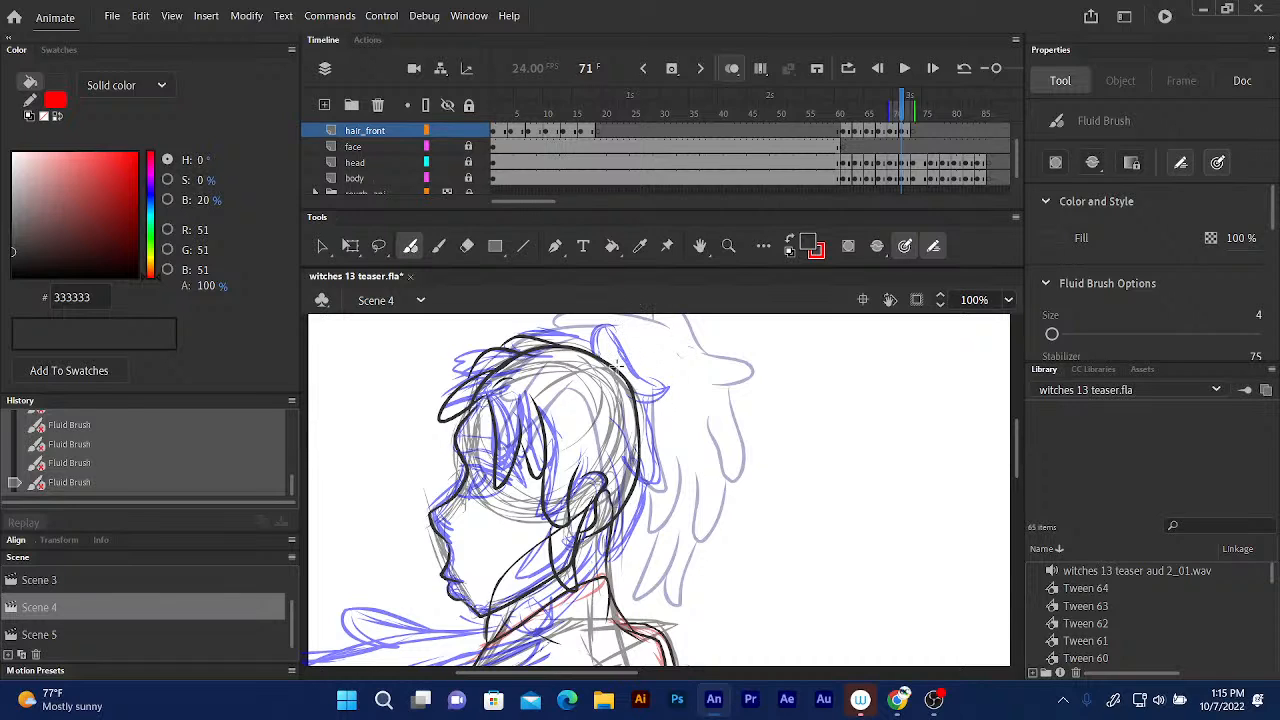
# Ink the pointed tuft at the back of the crown and the locks down the back of the head to the neck on frame 71.
pyautogui.moveTo(615, 360)
pyautogui.mouseDown()
pyautogui.moveTo(666, 386)
pyautogui.moveTo(638, 403)
pyautogui.mouseUp()
pyautogui.moveTo(636, 374)
pyautogui.mouseDown()
pyautogui.moveTo(595, 332)
pyautogui.moveTo(528, 334)
pyautogui.mouseUp()
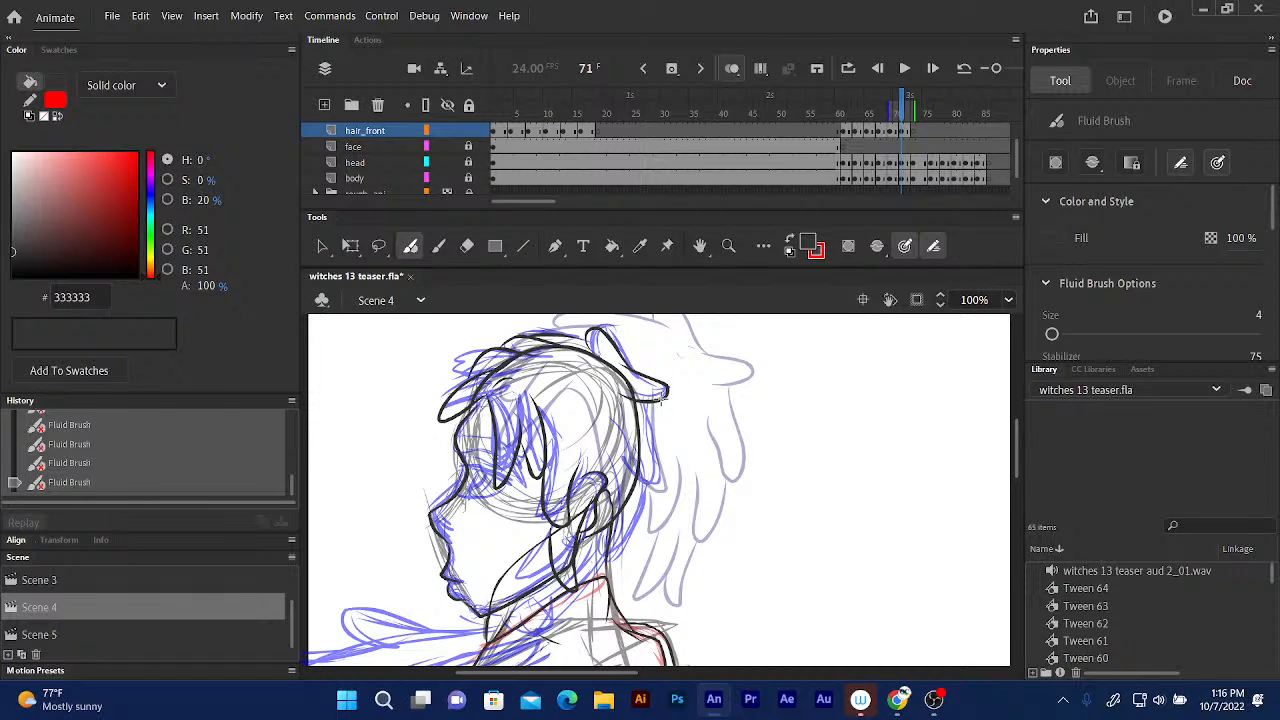
pyautogui.moveTo(660, 398); pyautogui.dragTo(650, 388)
pyautogui.moveTo(648, 406)
pyautogui.mouseDown()
pyautogui.moveTo(660, 478)
pyautogui.moveTo(645, 504)
pyautogui.moveTo(630, 490)
pyautogui.mouseUp()
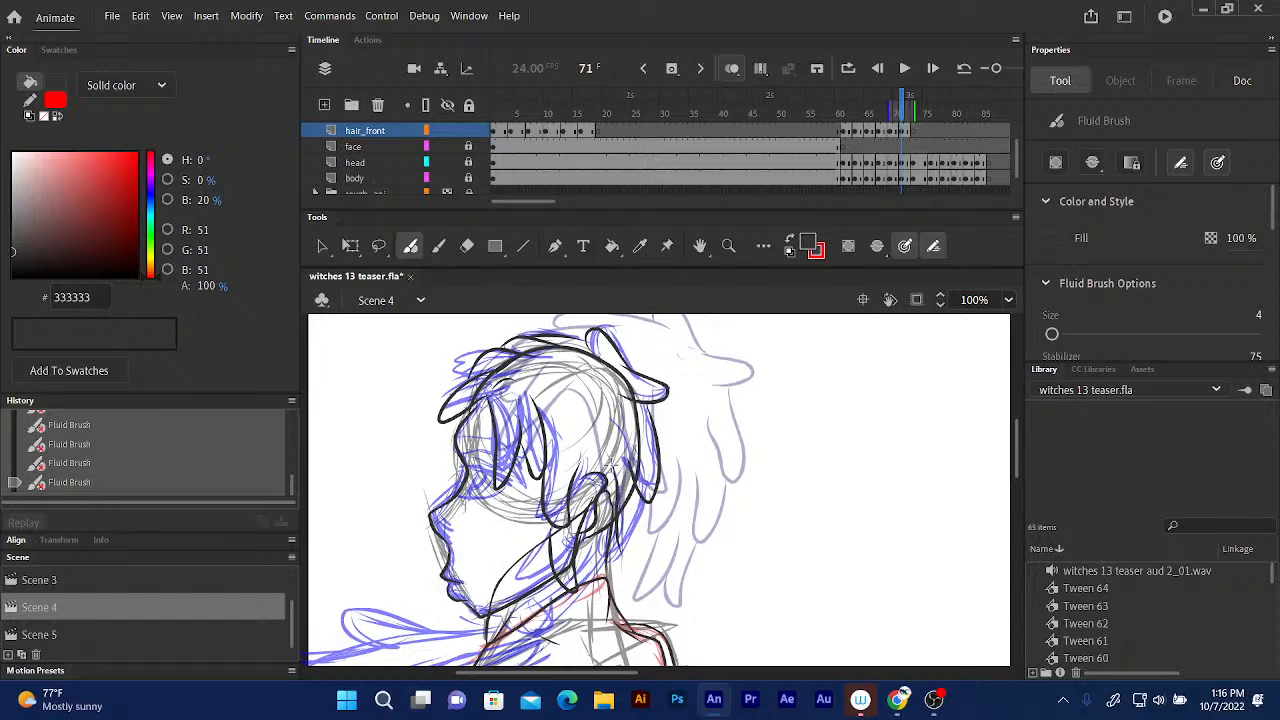
pyautogui.moveTo(622, 560); pyautogui.dragTo(637, 494)
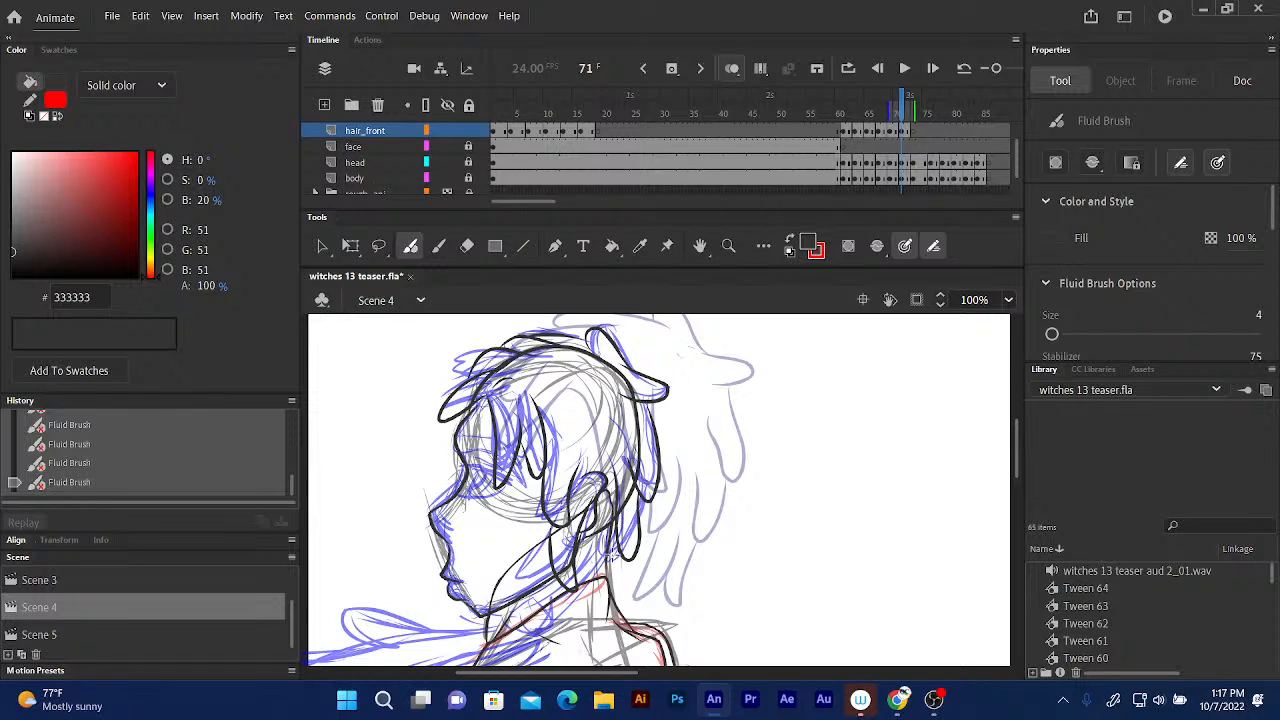
pyautogui.moveTo(613, 555)
pyautogui.mouseDown()
pyautogui.moveTo(615, 508)
pyautogui.moveTo(594, 596)
pyautogui.moveTo(583, 597)
pyautogui.moveTo(582, 558)
pyautogui.mouseUp()
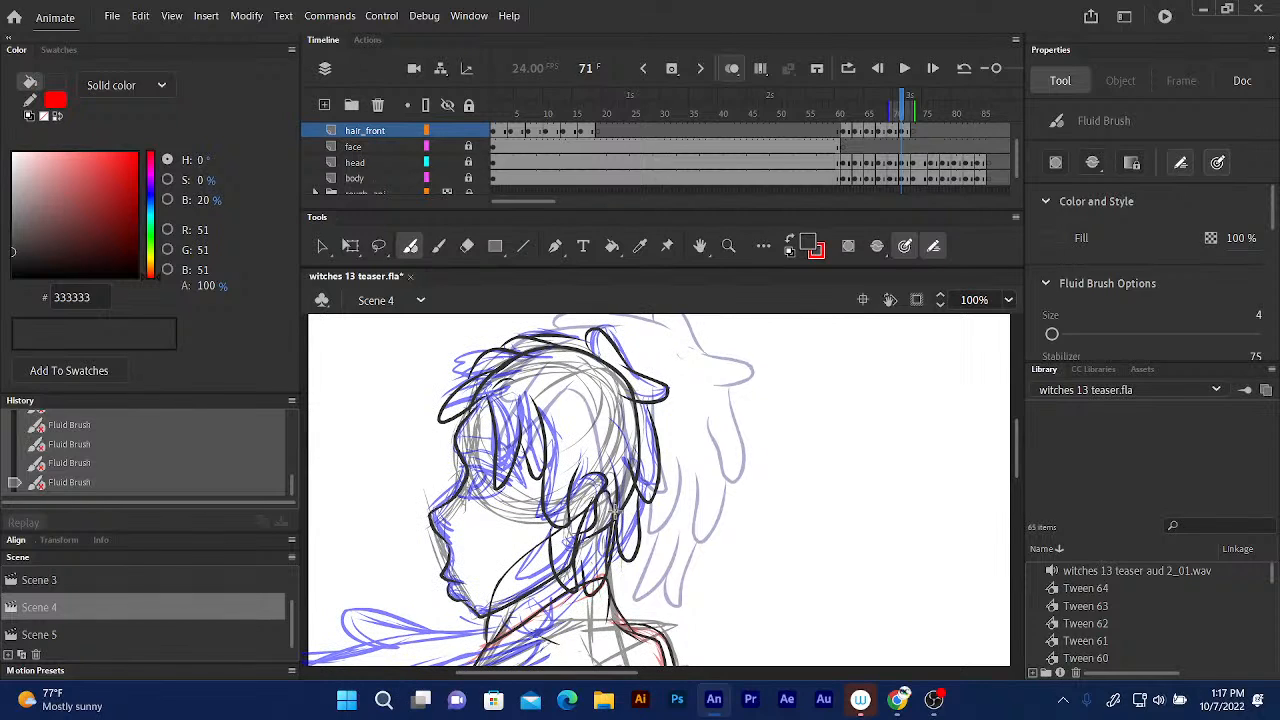
pyautogui.moveTo(614, 509); pyautogui.dragTo(616, 512)
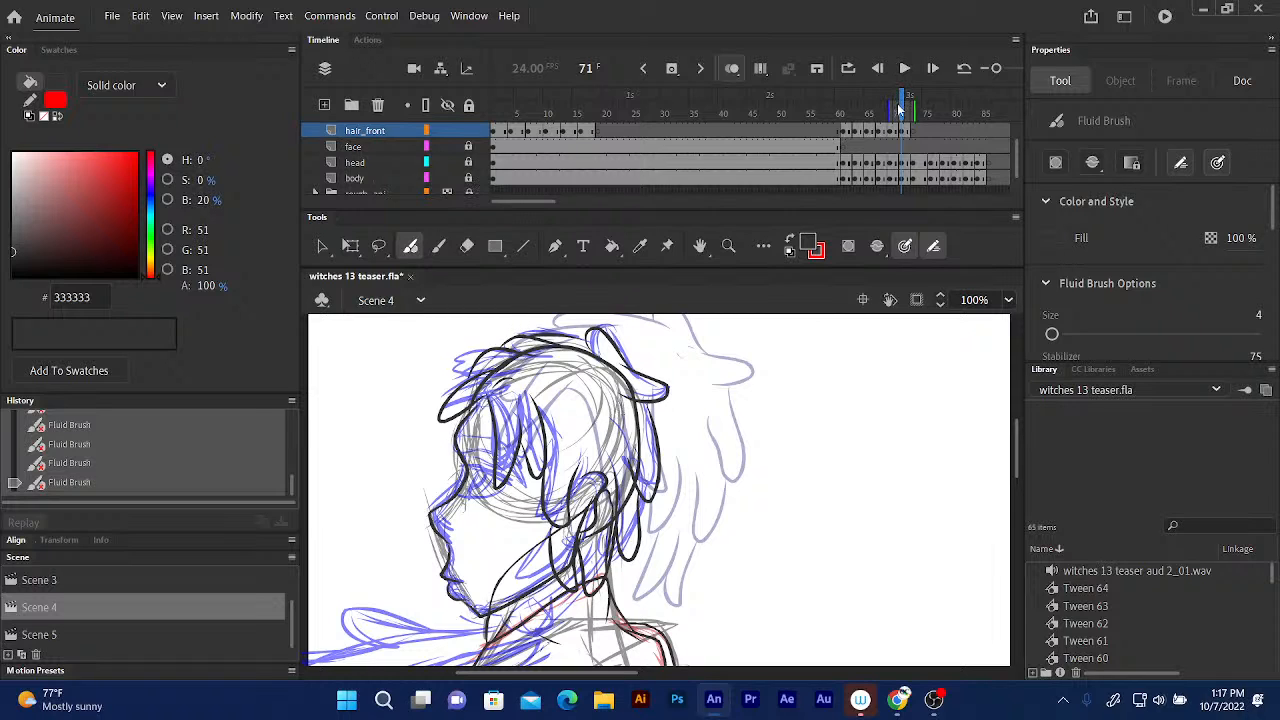
# Insert a blank keyframe at frame 76 of the hair_front layer.
pyautogui.click(903, 113)
pyautogui.press('.')
pyautogui.press('.')
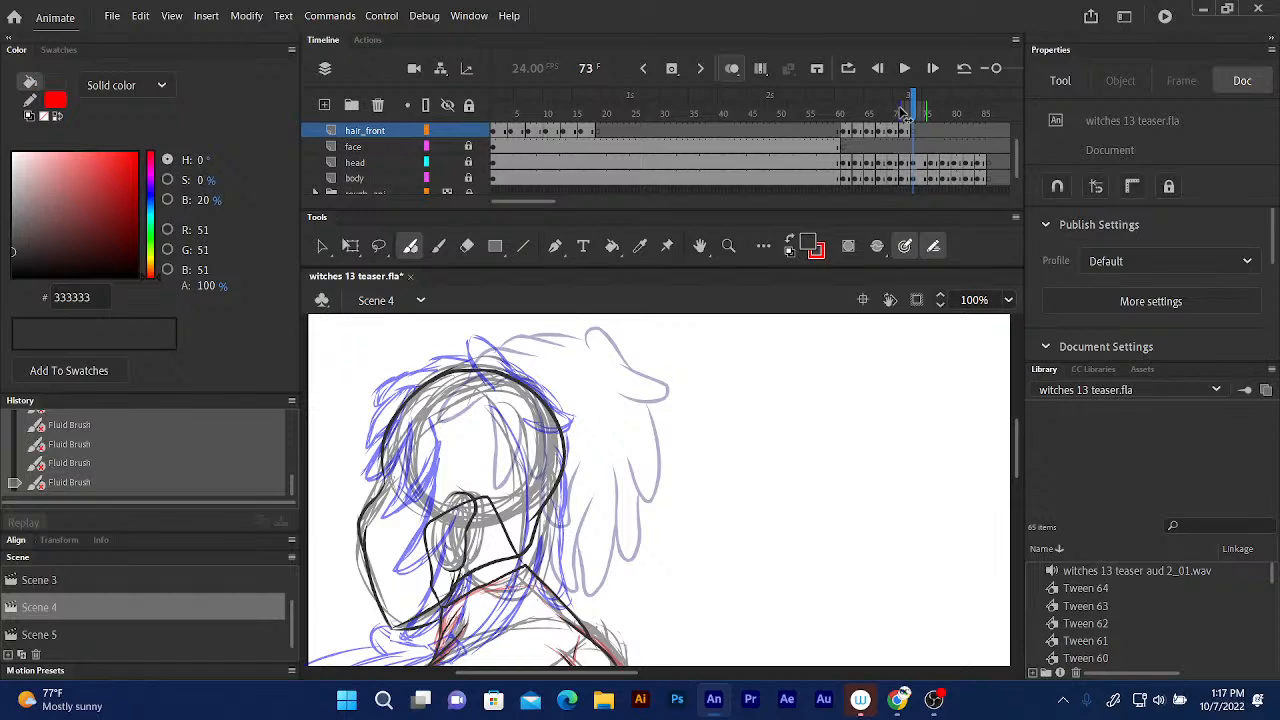
pyautogui.click(905, 113)
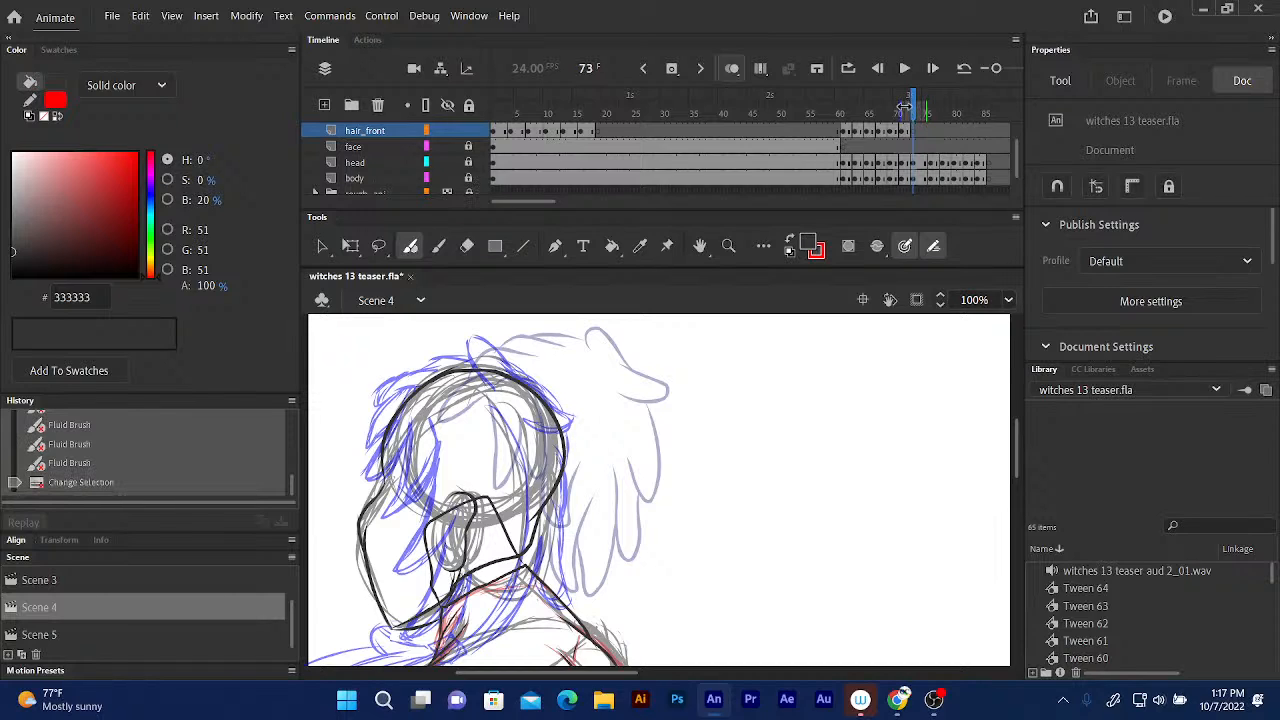
pyautogui.moveTo(913, 105); pyautogui.dragTo(931, 105)
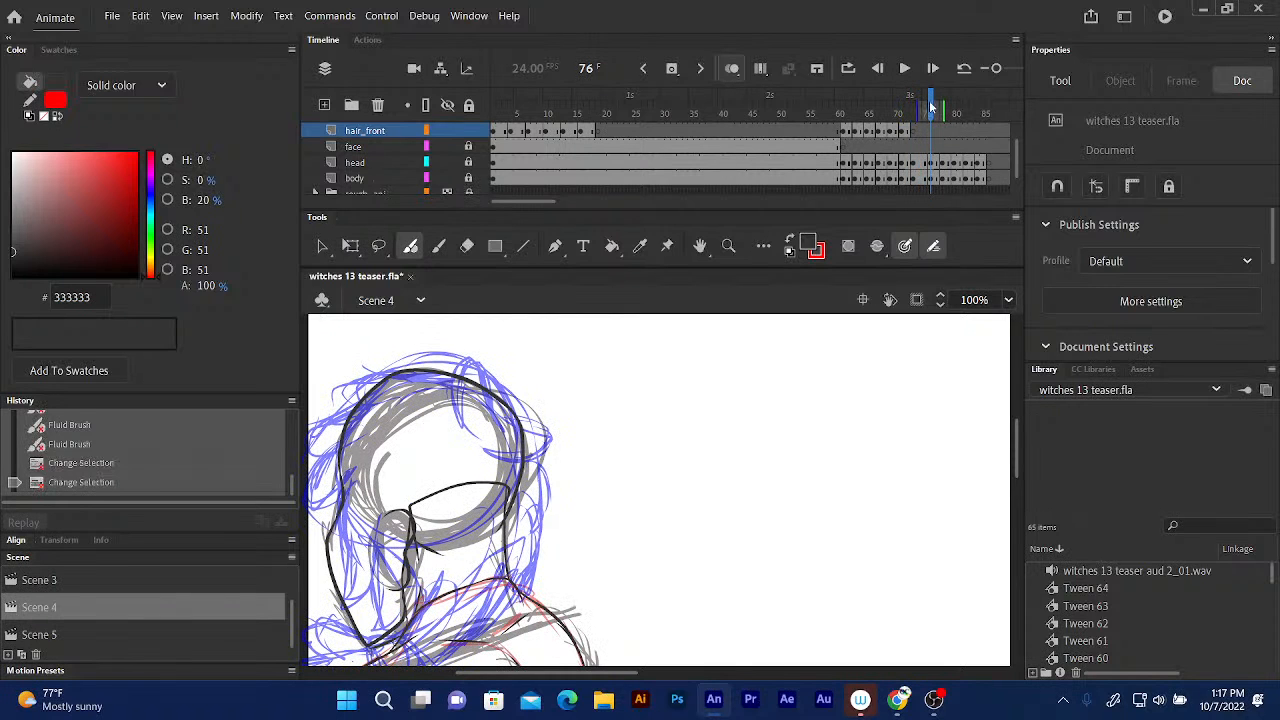
pyautogui.click(672, 68)
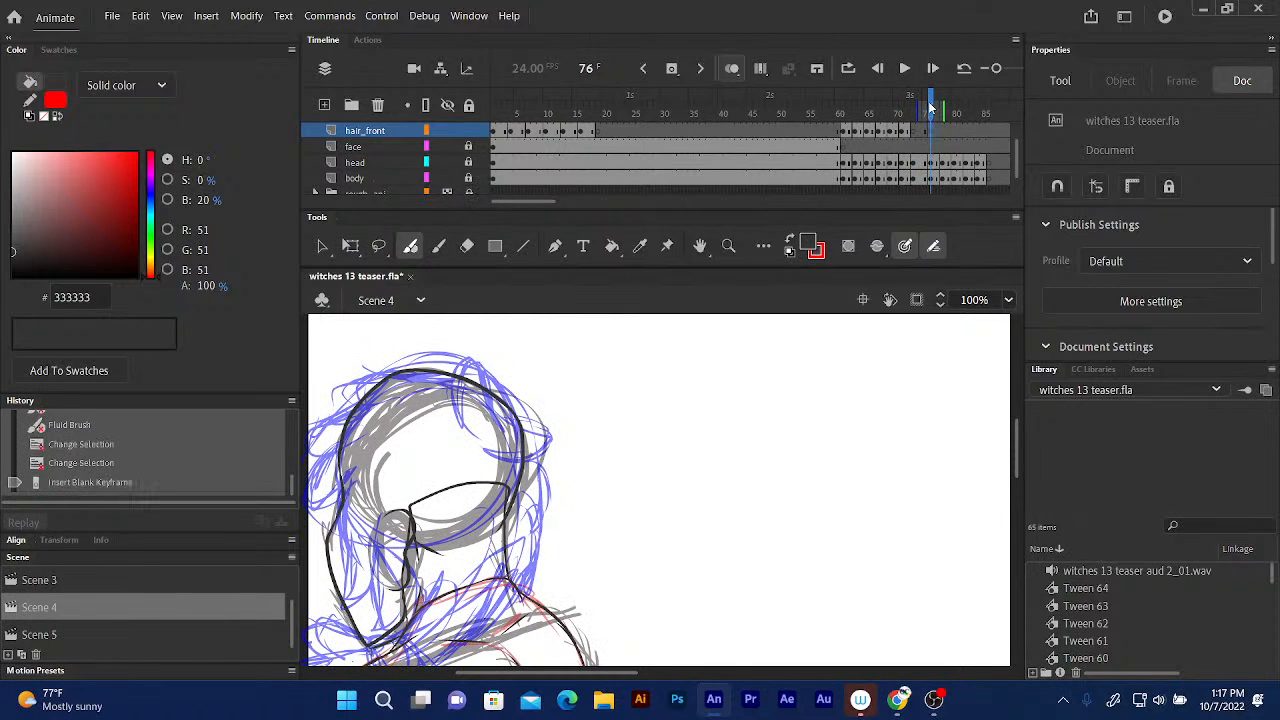
# Step back through the head-turn frames to 68 and forward to 73 to examine how the hair moves between drawings.
pyautogui.press(',')
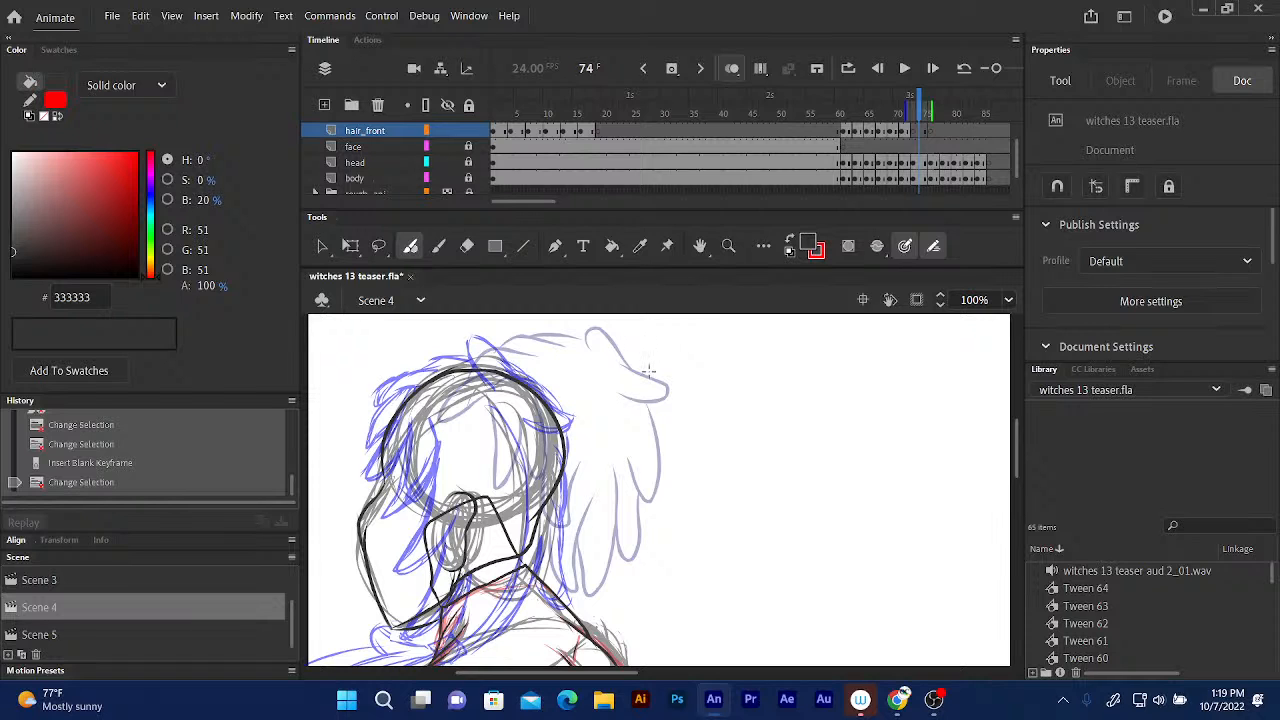
pyautogui.moveTo(546, 428); pyautogui.dragTo(634, 345)
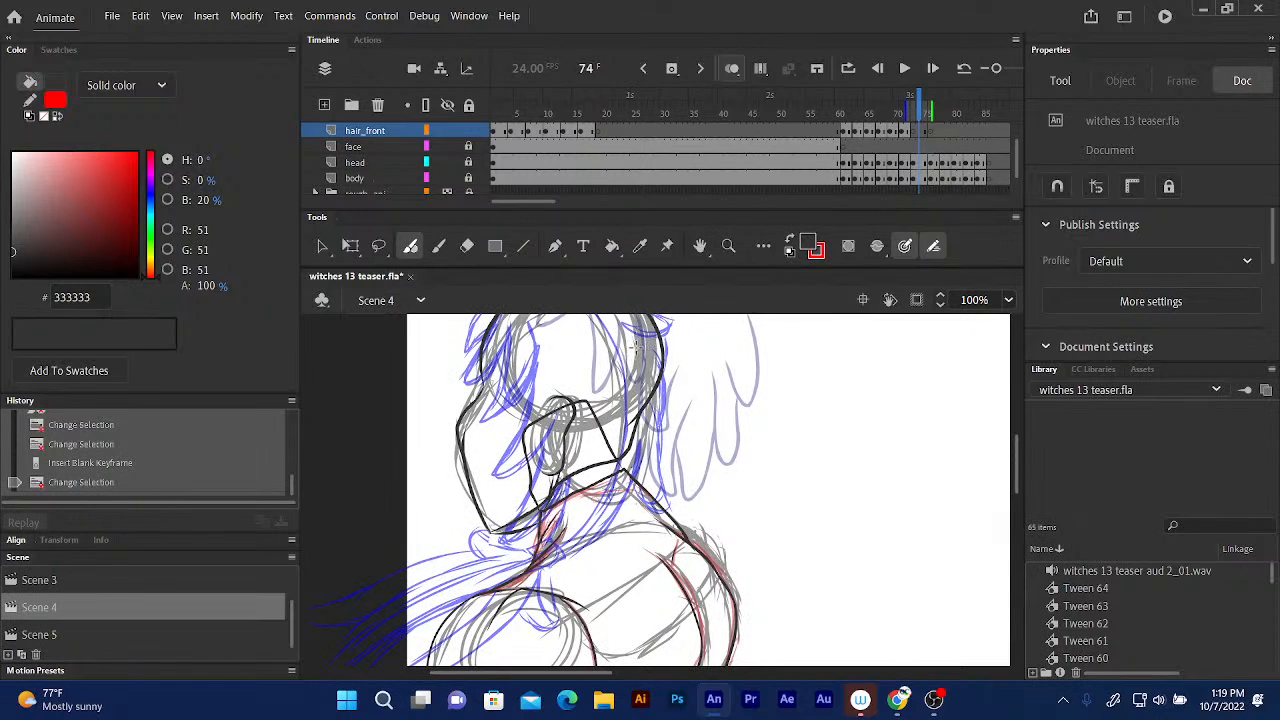
pyautogui.moveTo(618, 396); pyautogui.dragTo(602, 440)
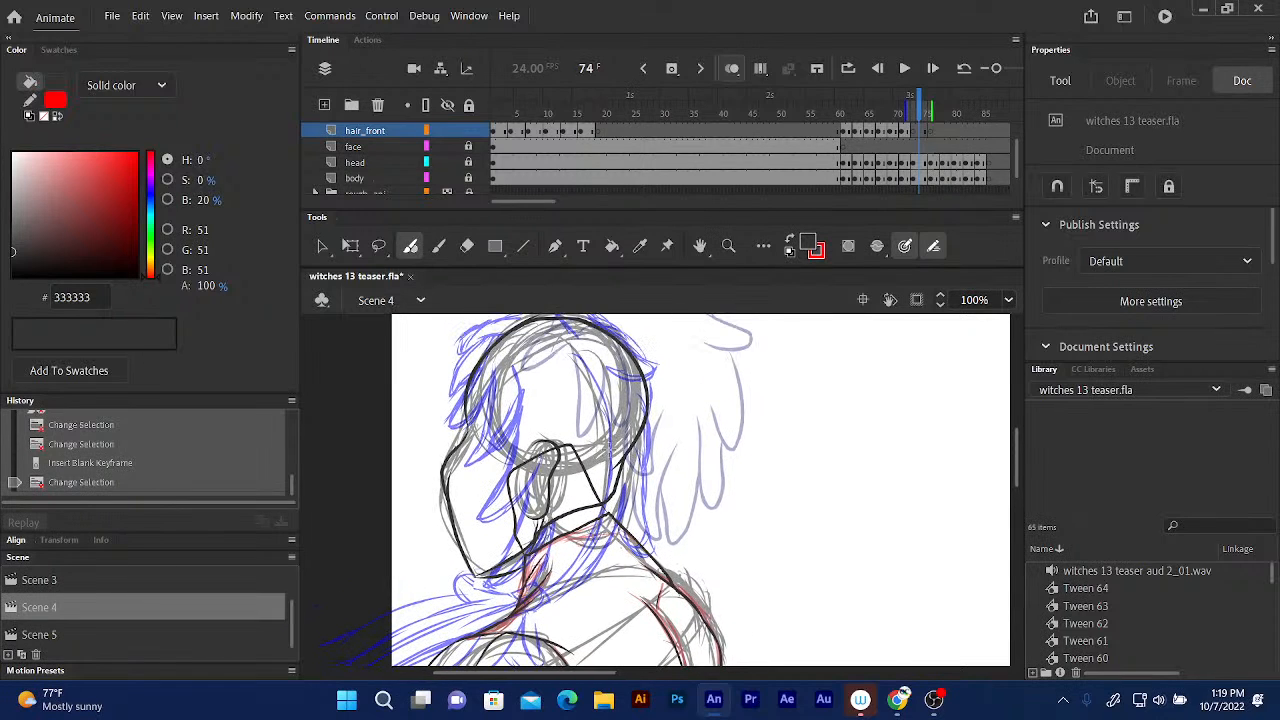
pyautogui.press(',')
pyautogui.press(',')
pyautogui.press(',')
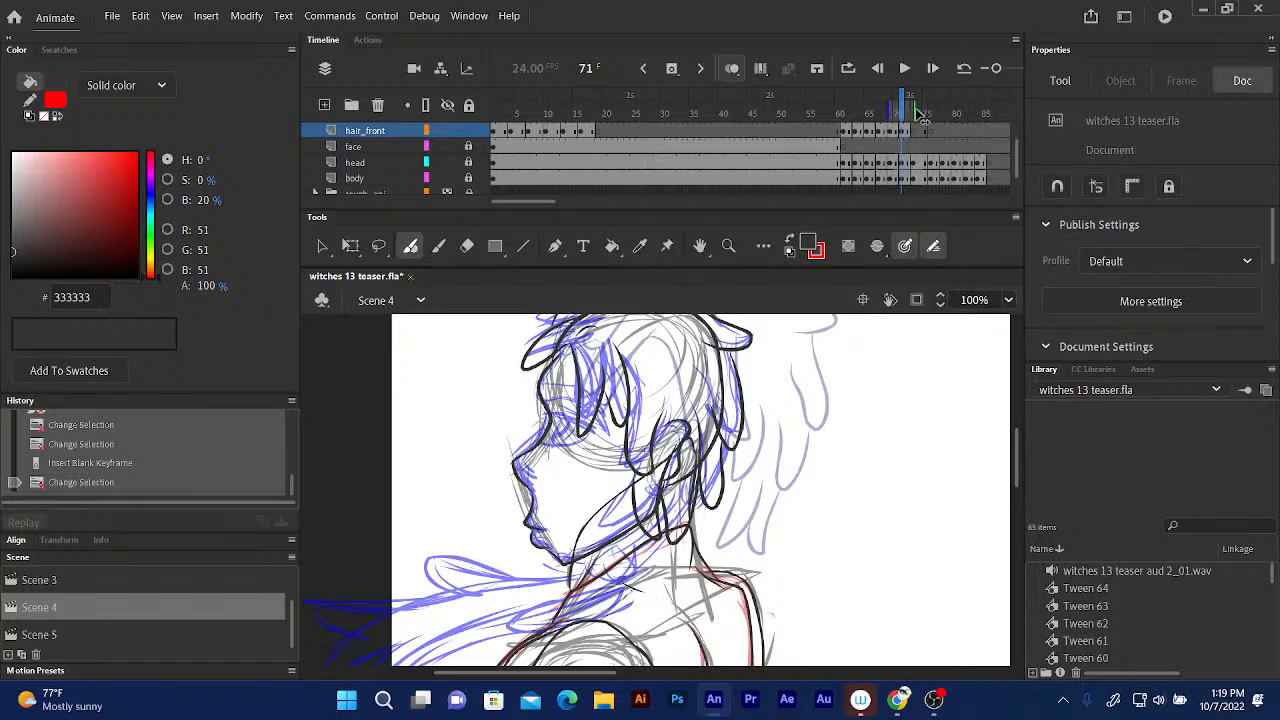
pyautogui.press(',')
pyautogui.press(',')
pyautogui.press(',')
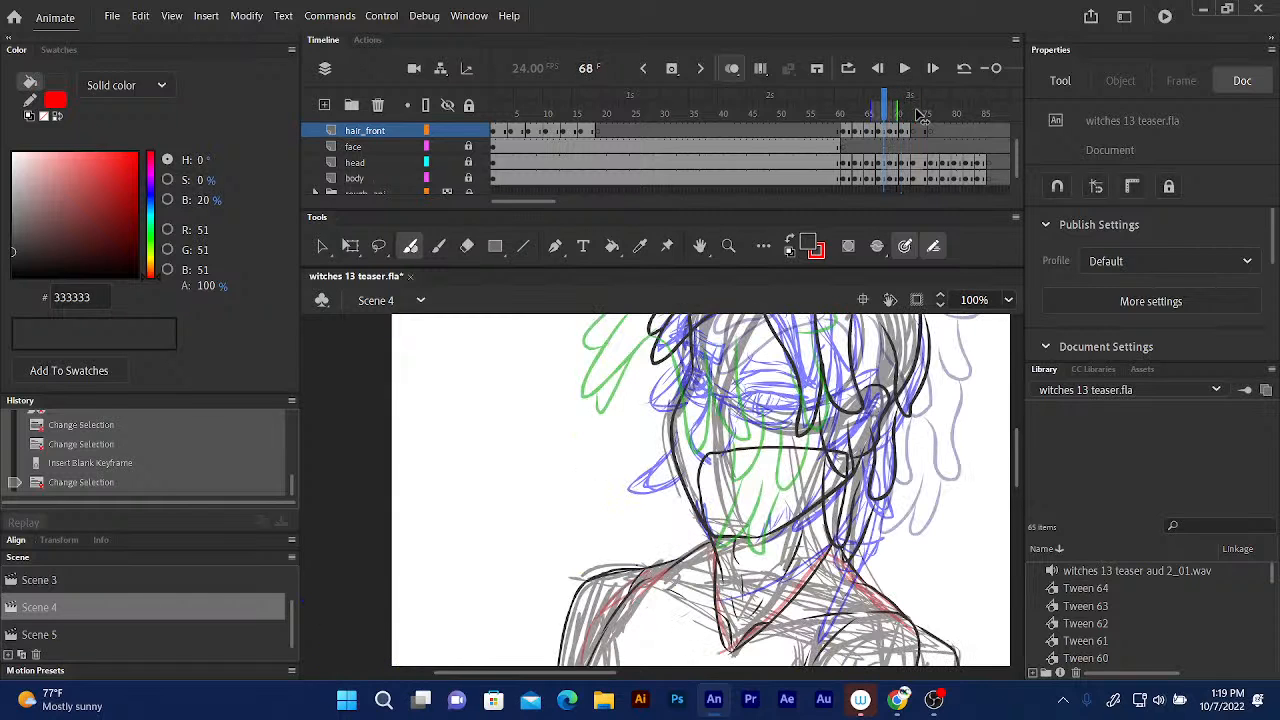
pyautogui.press('.')
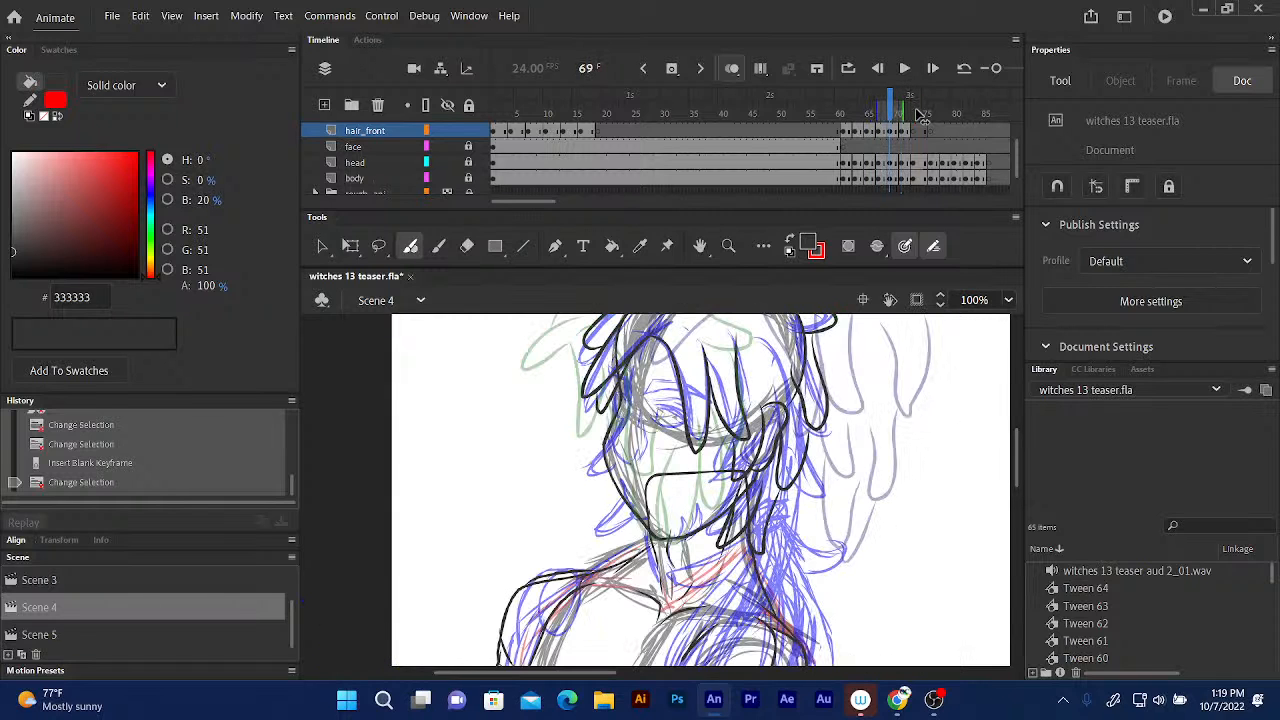
pyautogui.press('.')
pyautogui.press('.')
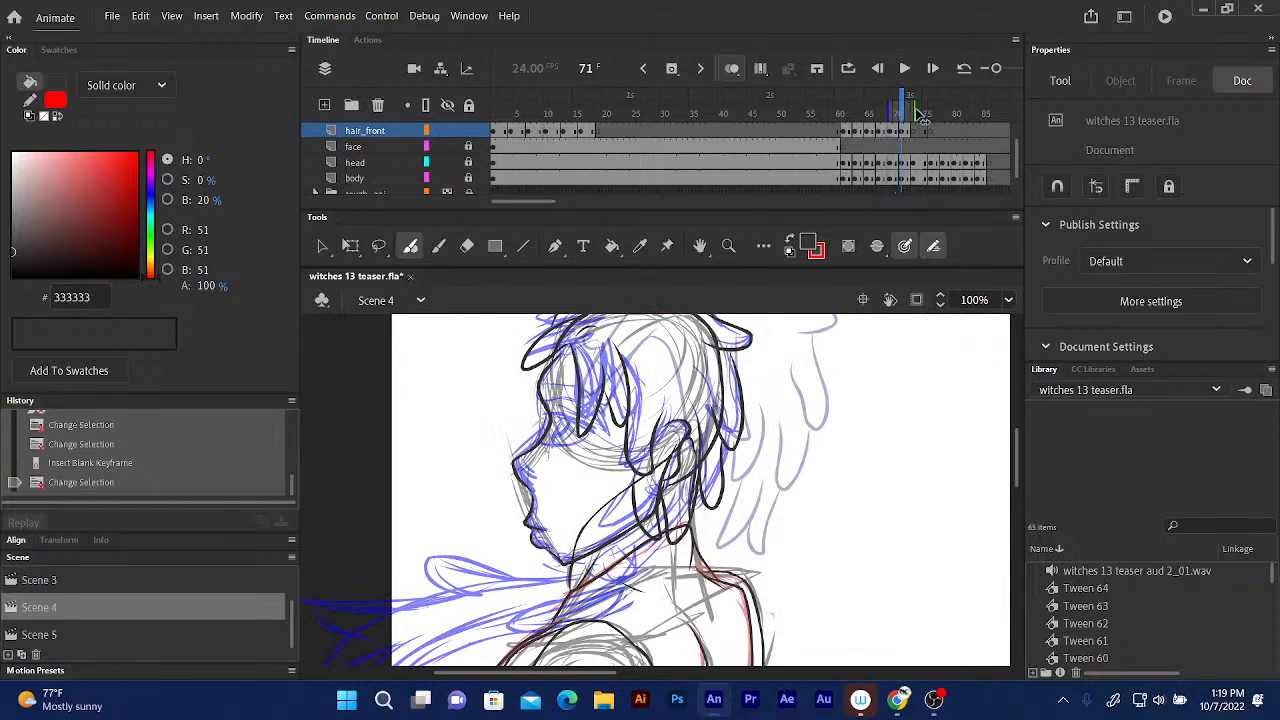
pyautogui.press('.')
pyautogui.press('.')
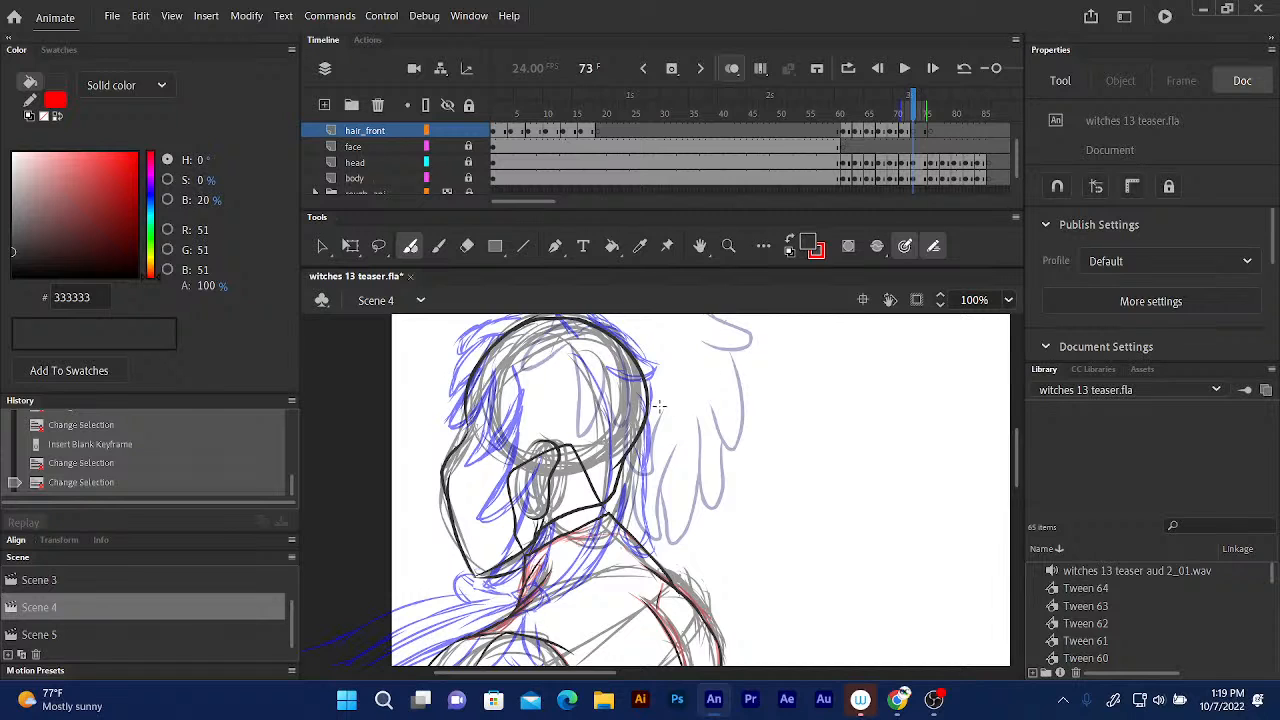
# Ink the pointed hair locks along the front of the head and over the cheek on frame 73 of hair_front.
pyautogui.moveTo(630, 405); pyautogui.dragTo(692, 405)
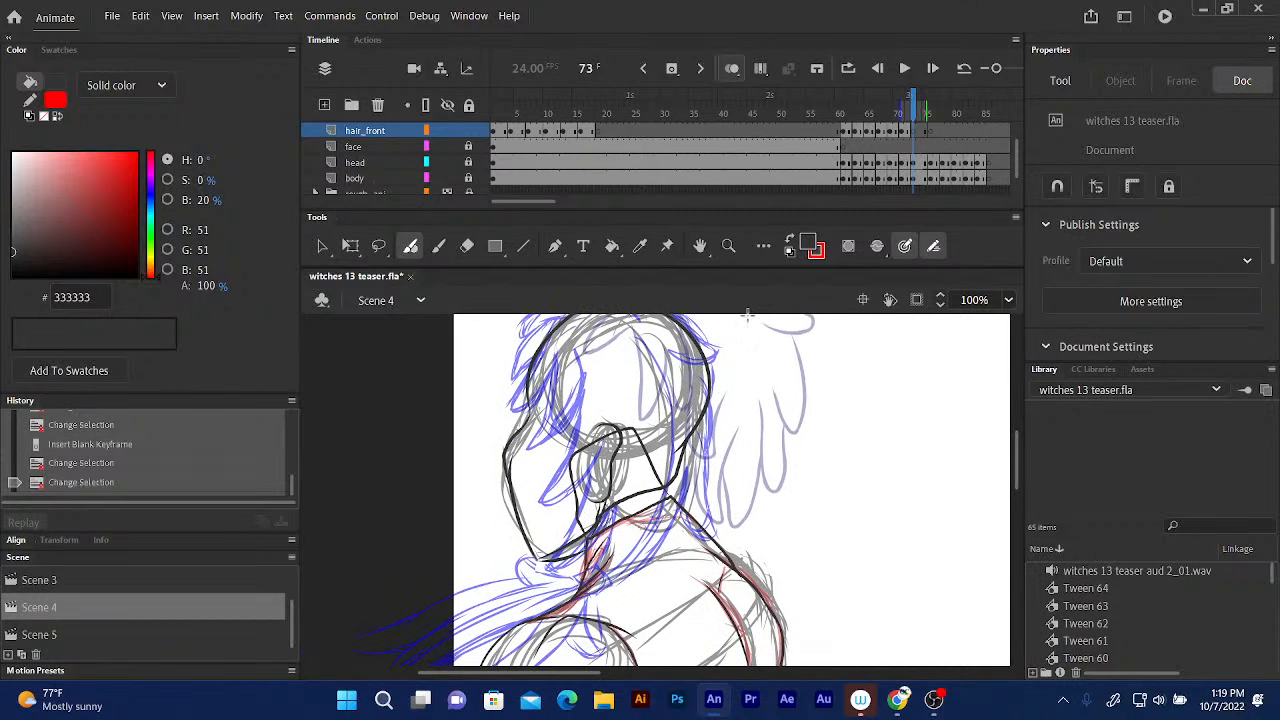
pyautogui.moveTo(713, 322); pyautogui.dragTo(693, 382)
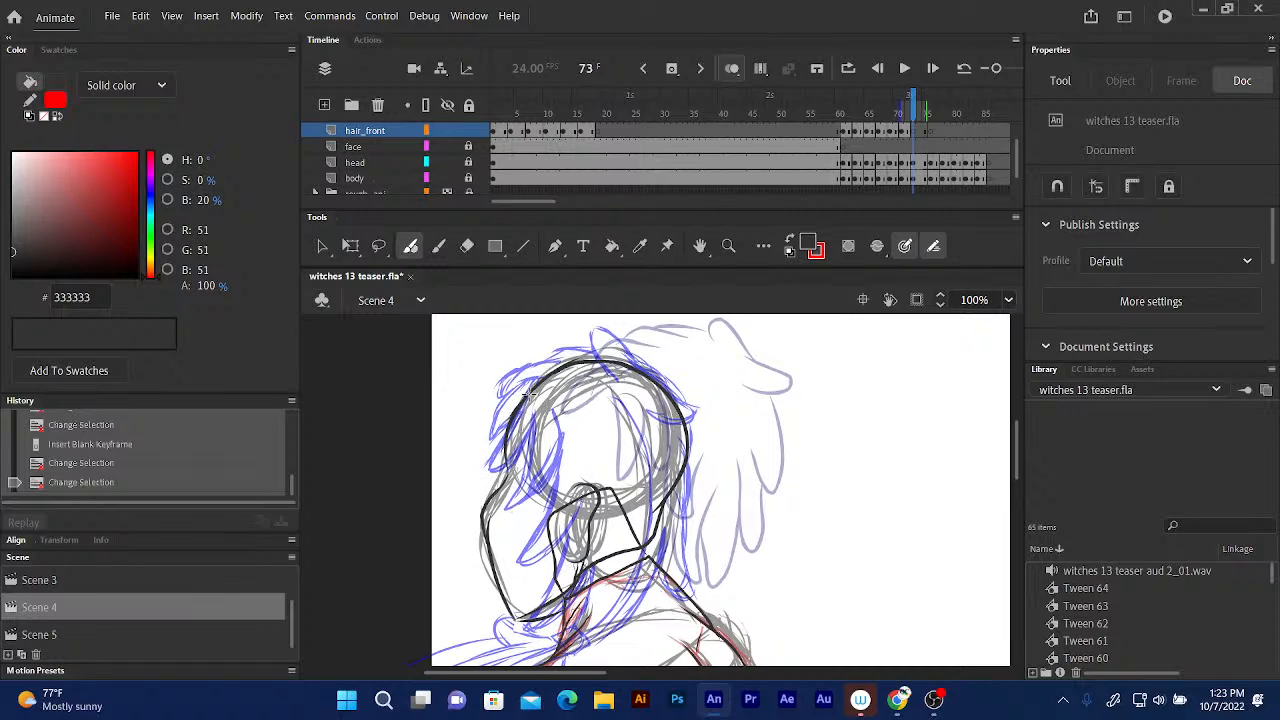
pyautogui.moveTo(518, 404)
pyautogui.mouseDown()
pyautogui.moveTo(480, 482)
pyautogui.moveTo(492, 489)
pyautogui.moveTo(535, 412)
pyautogui.moveTo(546, 486)
pyautogui.moveTo(516, 510)
pyautogui.moveTo(534, 432)
pyautogui.mouseUp()
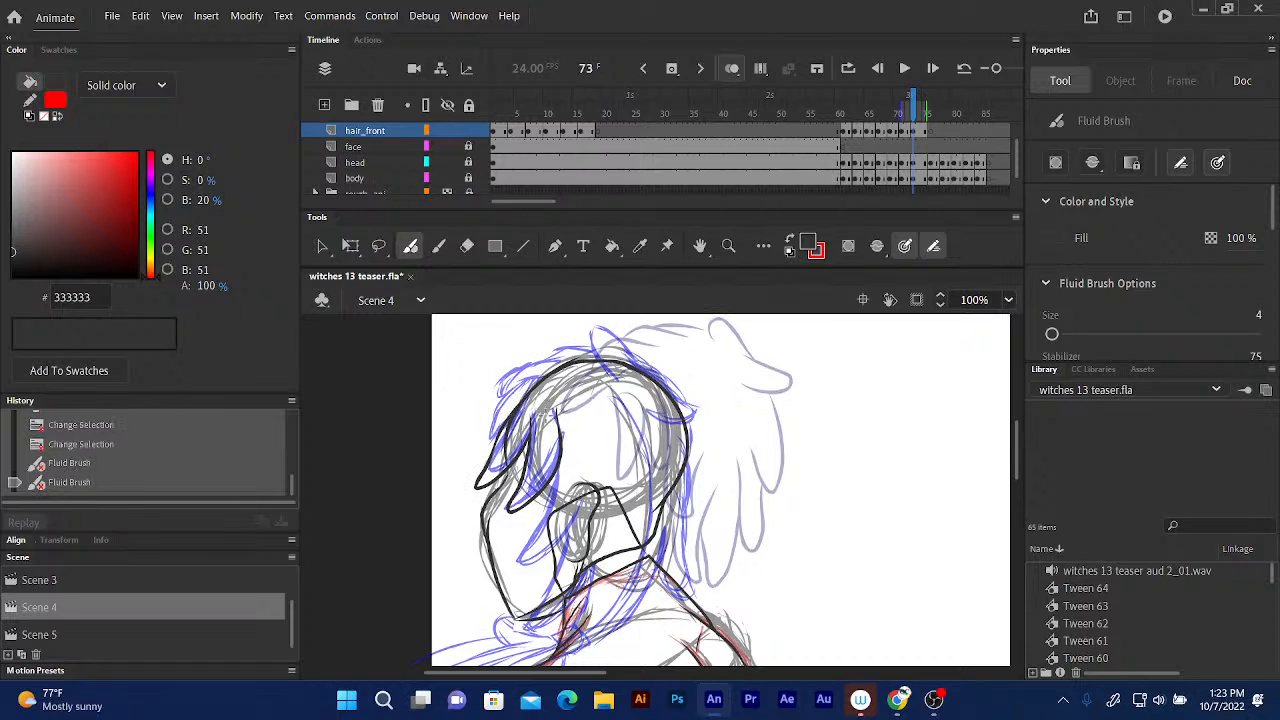
pyautogui.moveTo(556, 466)
pyautogui.mouseDown()
pyautogui.moveTo(531, 537)
pyautogui.moveTo(538, 572)
pyautogui.moveTo(549, 546)
pyautogui.mouseUp()
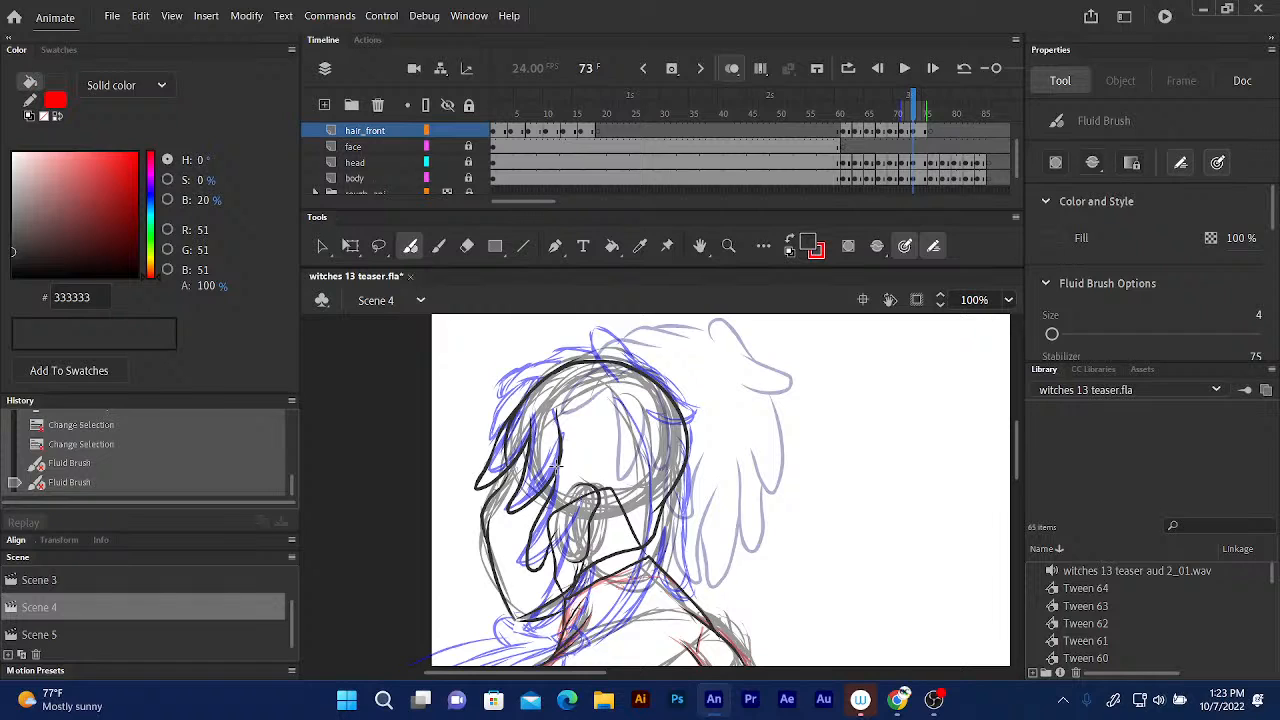
# Ink the strands around the ear on frame 73, extending them past the jaw to the neck.
pyautogui.moveTo(557, 466); pyautogui.dragTo(558, 468)
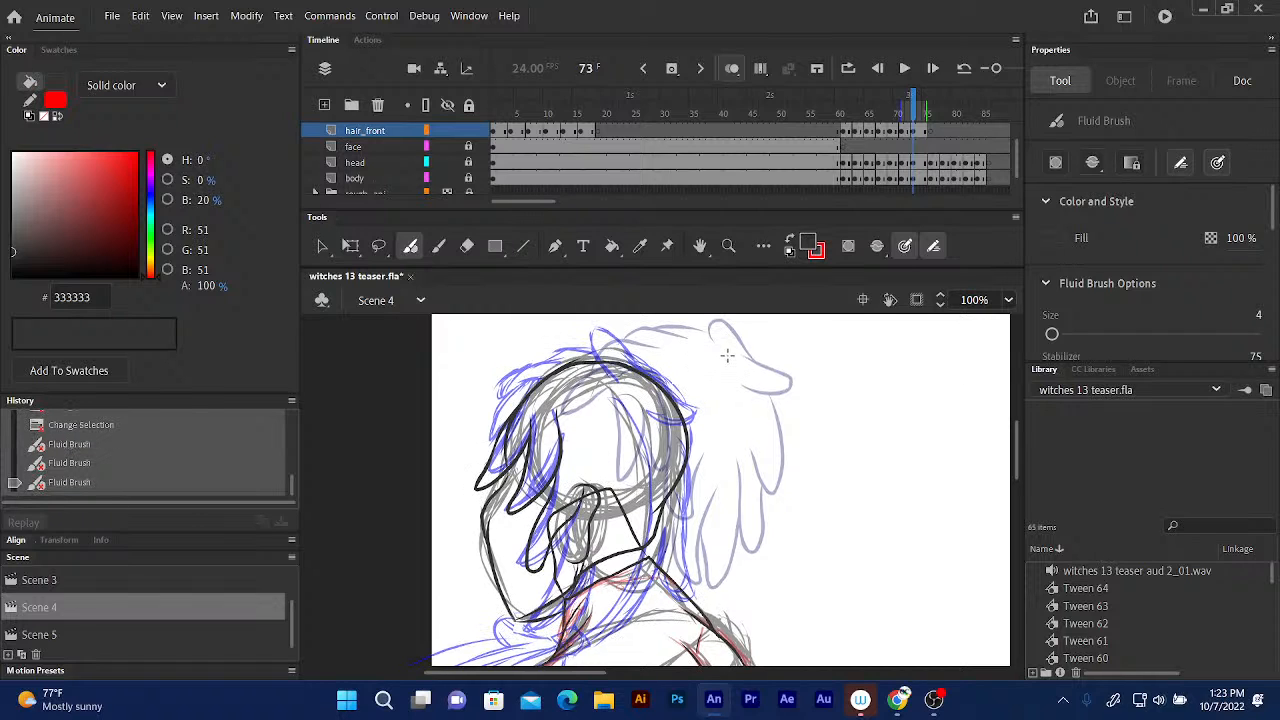
pyautogui.moveTo(577, 543)
pyautogui.mouseDown()
pyautogui.moveTo(615, 453)
pyautogui.moveTo(584, 518)
pyautogui.mouseUp()
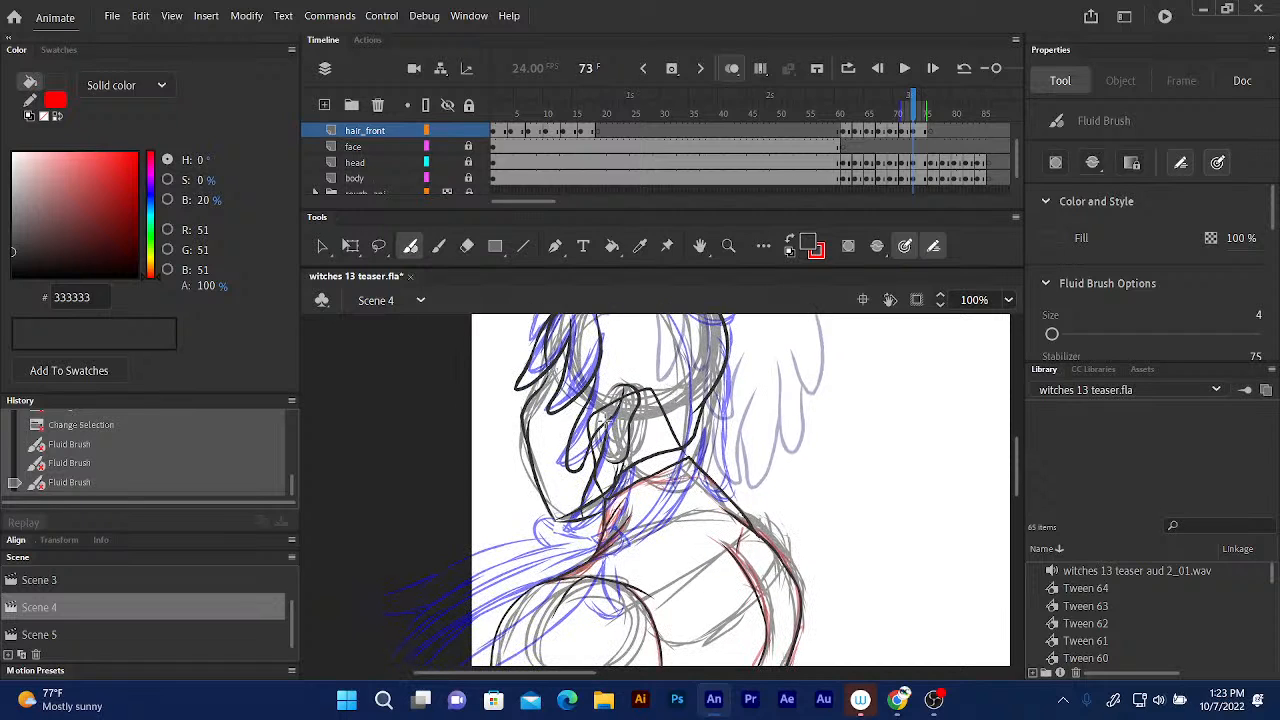
pyautogui.moveTo(606, 421); pyautogui.dragTo(630, 462)
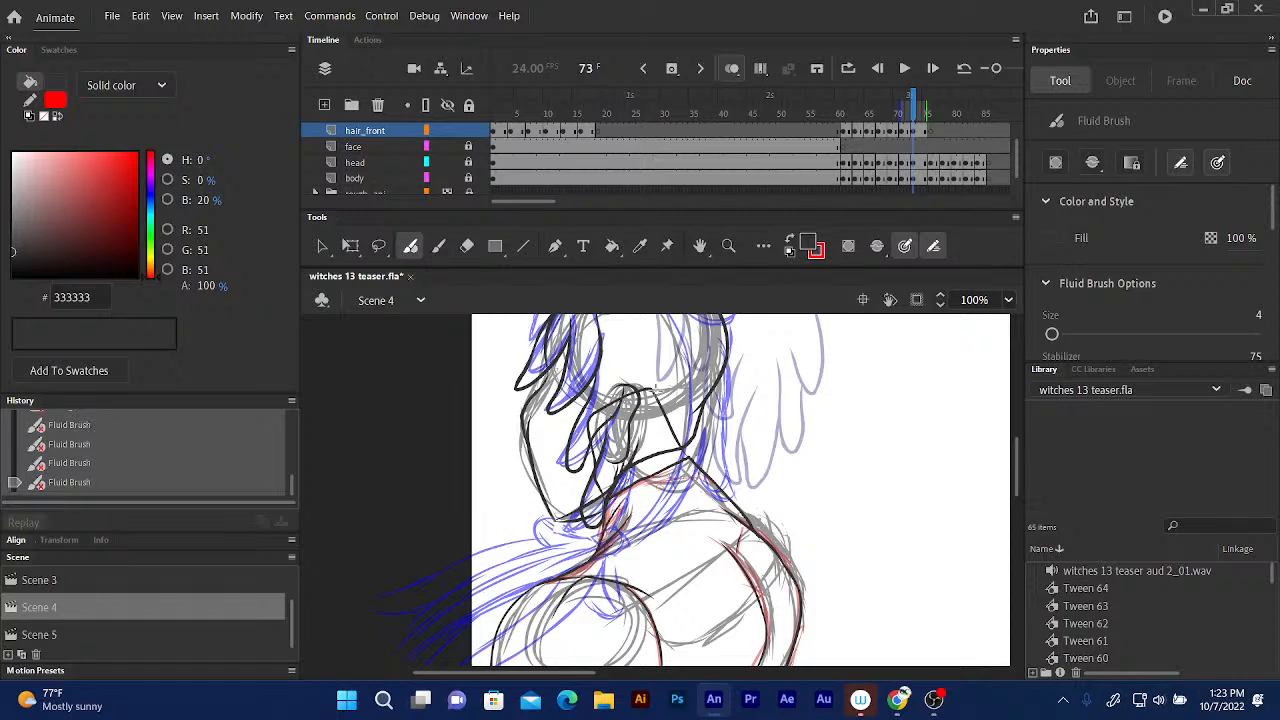
pyautogui.moveTo(707, 330)
pyautogui.mouseDown()
pyautogui.moveTo(658, 398)
pyautogui.moveTo(677, 343)
pyautogui.moveTo(628, 340)
pyautogui.moveTo(624, 384)
pyautogui.mouseUp()
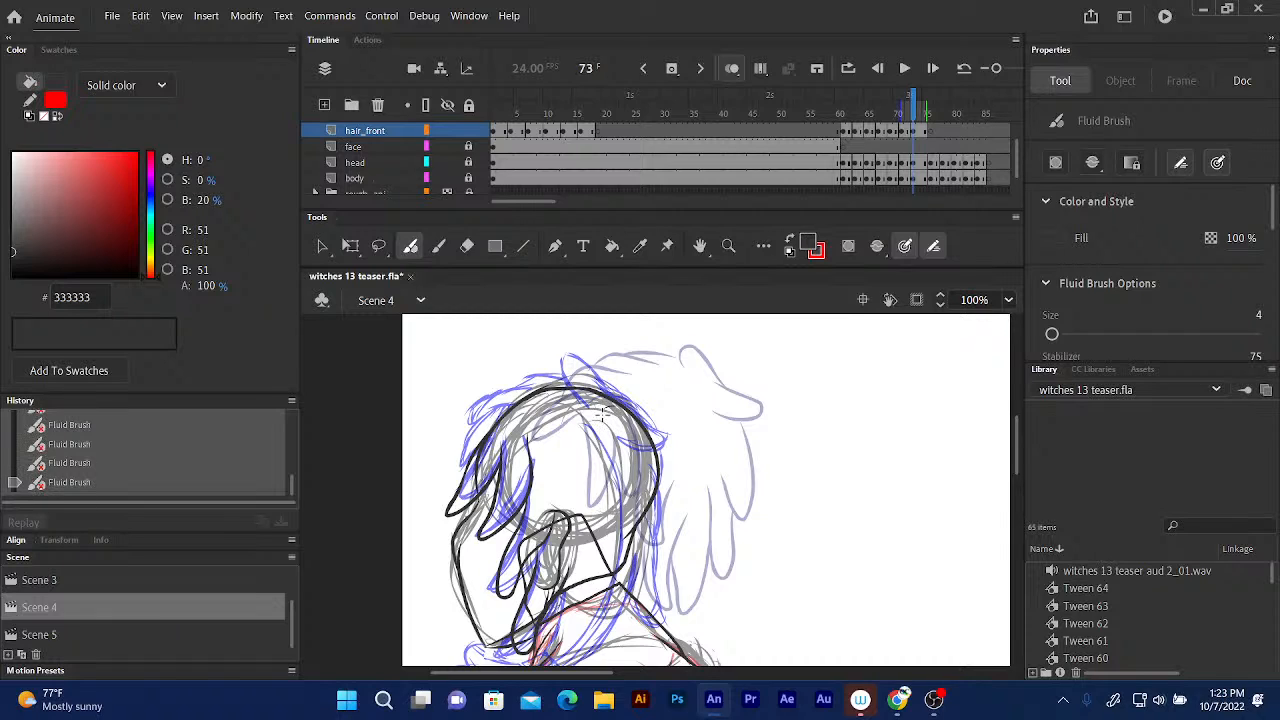
# Ink the pointed lock at the back of the head, the crown tuft and the locks over the top on frame 73.
pyautogui.moveTo(620, 406)
pyautogui.mouseDown()
pyautogui.moveTo(674, 452)
pyautogui.moveTo(618, 421)
pyautogui.mouseUp()
pyautogui.hotkey('ctrl', 'z')
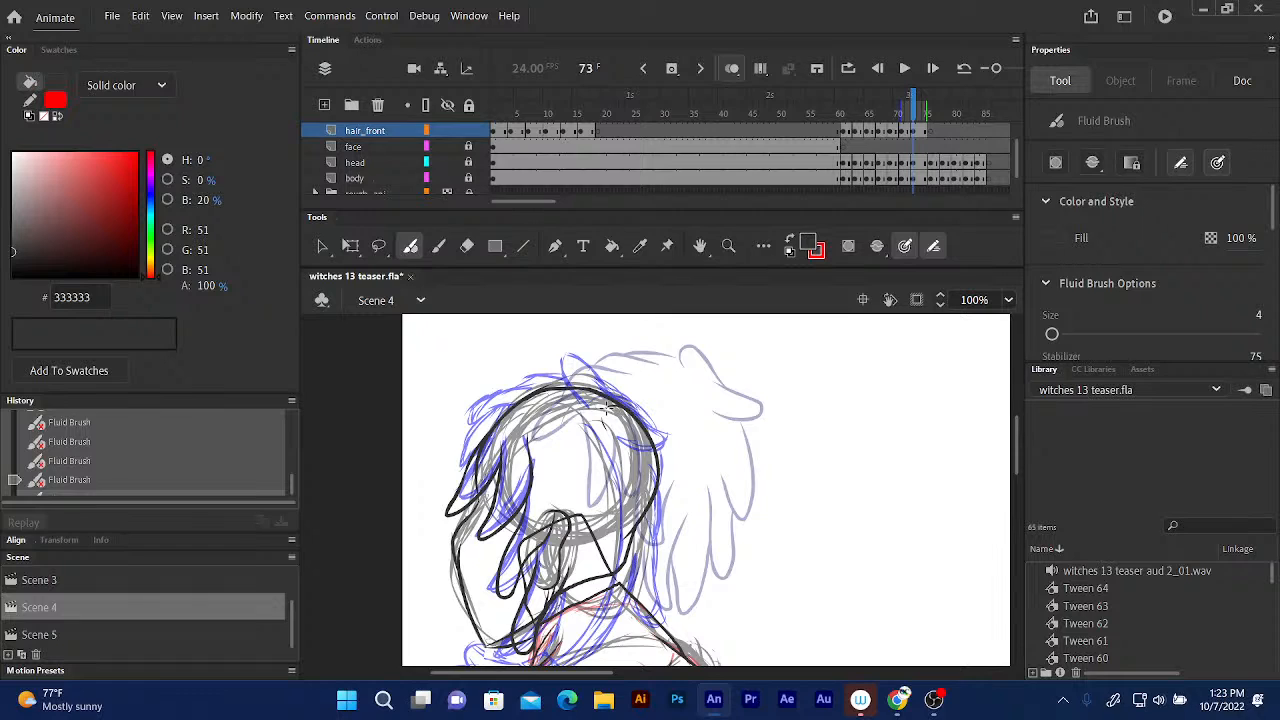
pyautogui.hotkey('ctrl', 'y')
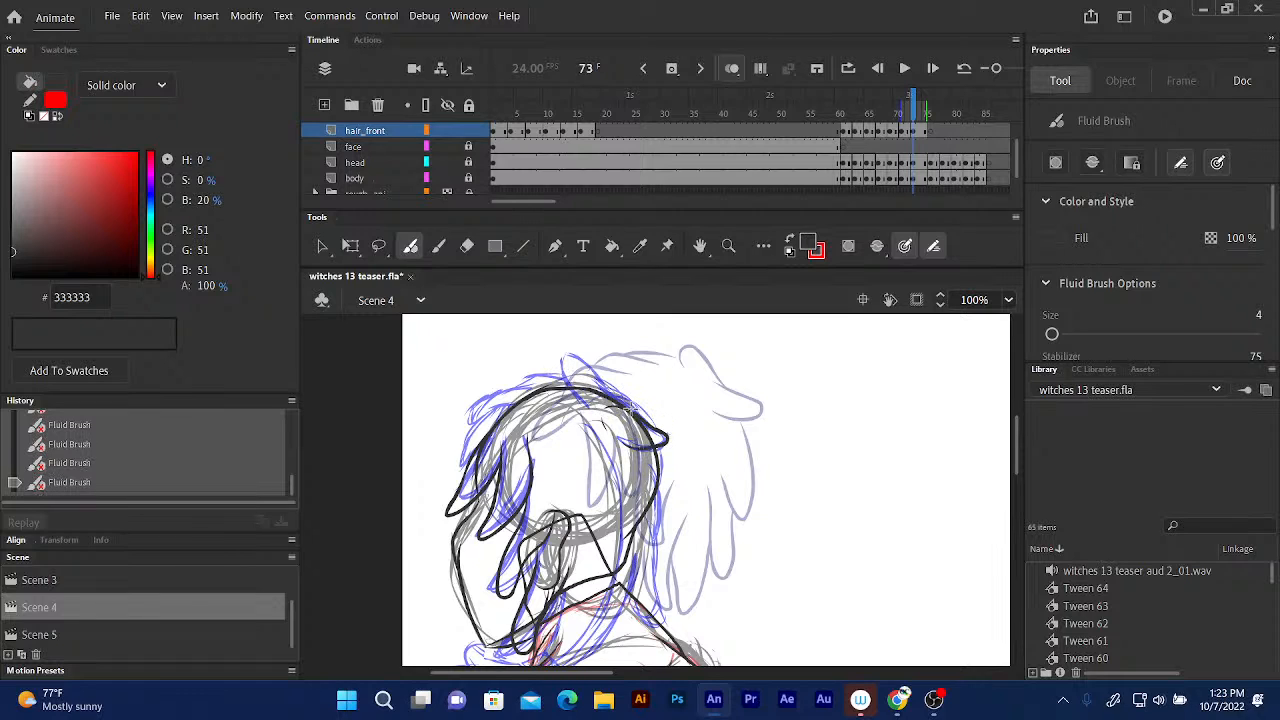
pyautogui.moveTo(600, 388)
pyautogui.mouseDown()
pyautogui.moveTo(566, 372)
pyautogui.moveTo(596, 404)
pyautogui.mouseUp()
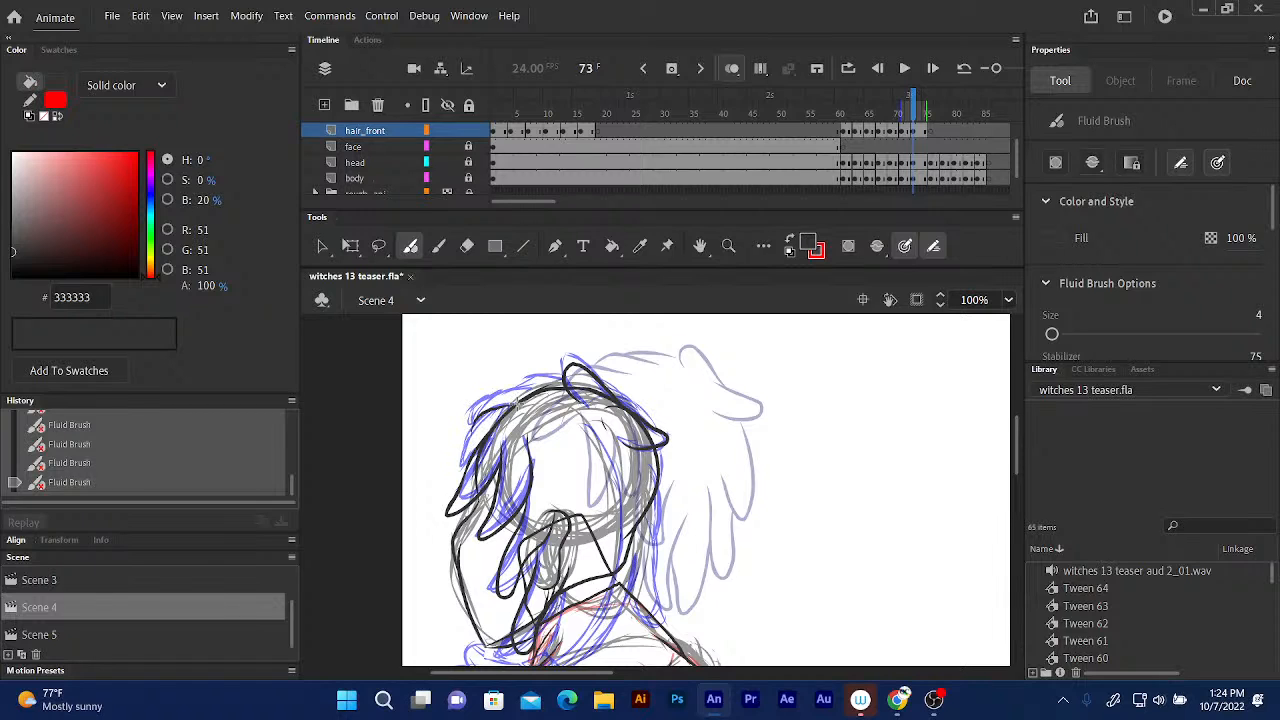
pyautogui.moveTo(478, 410); pyautogui.dragTo(468, 446)
pyautogui.moveTo(551, 386)
pyautogui.mouseDown()
pyautogui.moveTo(569, 360)
pyautogui.moveTo(605, 388)
pyautogui.mouseUp()
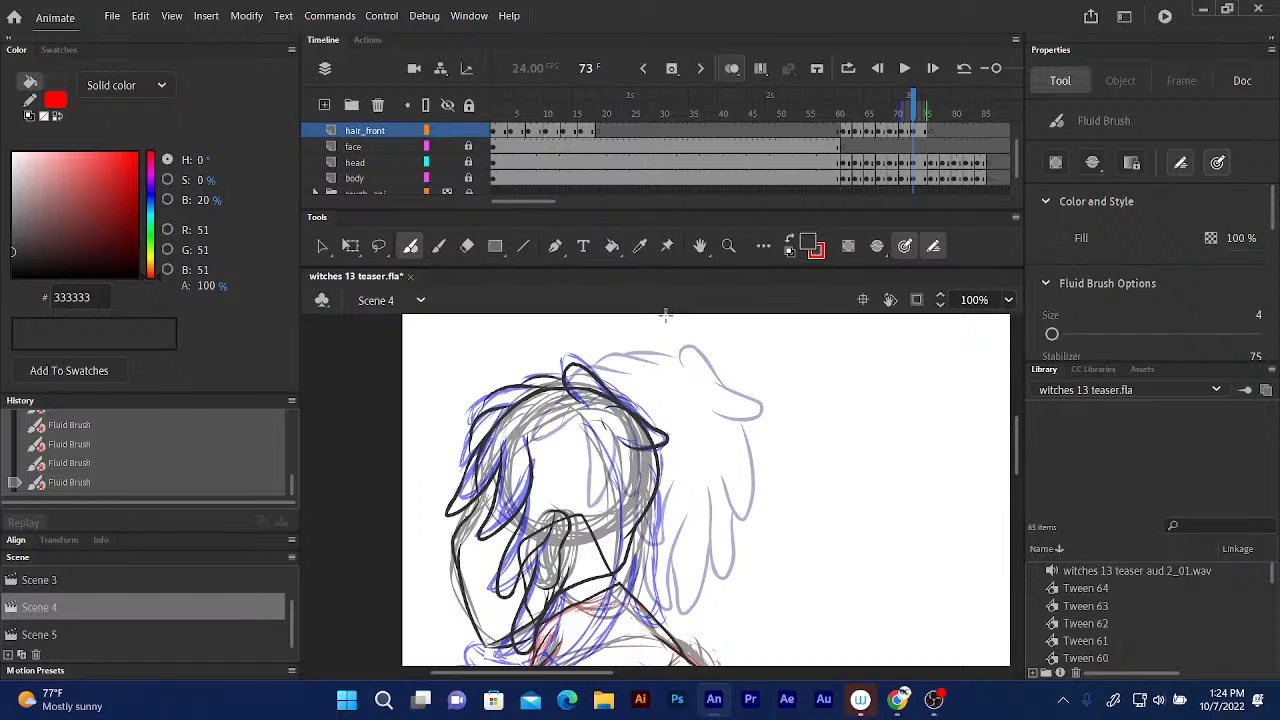
# Ink the long strands sweeping from the neck over the shoulder on frame 73, including the small knot where they gather.
pyautogui.scroll(-5, 703, 374)
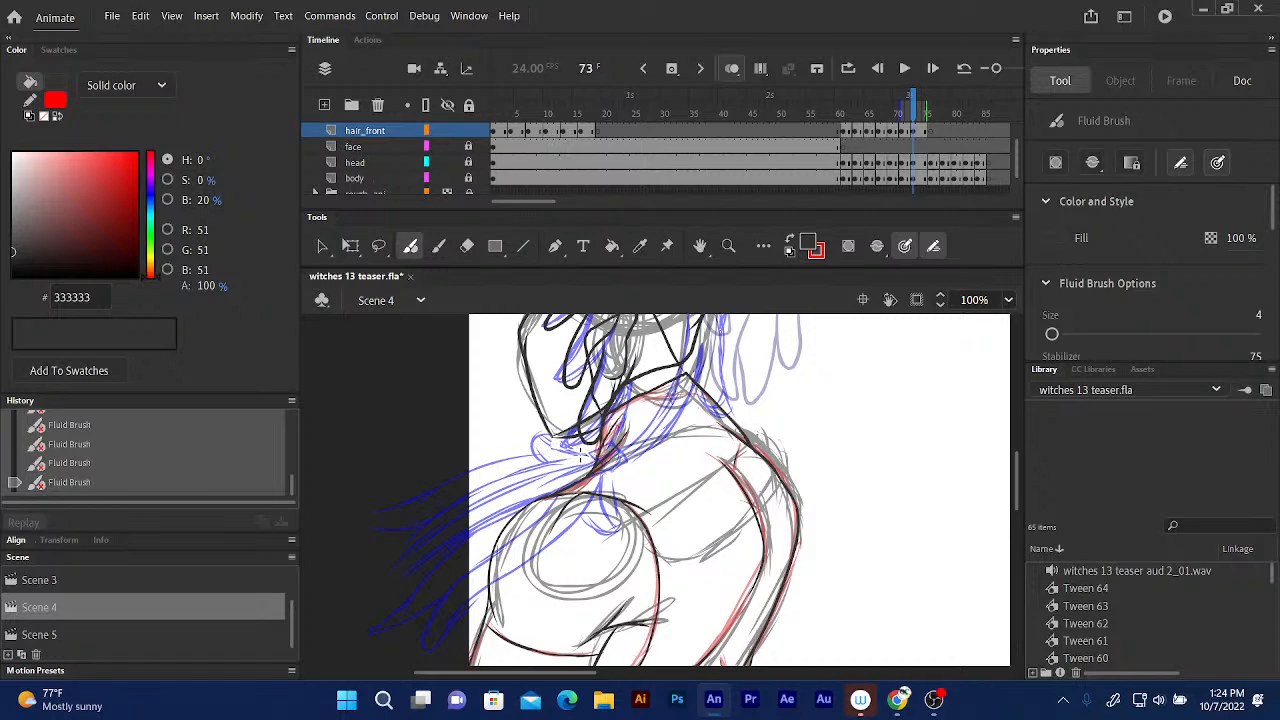
pyautogui.moveTo(578, 453)
pyautogui.mouseDown()
pyautogui.moveTo(512, 452)
pyautogui.moveTo(468, 471)
pyautogui.mouseUp()
pyautogui.moveTo(408, 505); pyautogui.dragTo(354, 517)
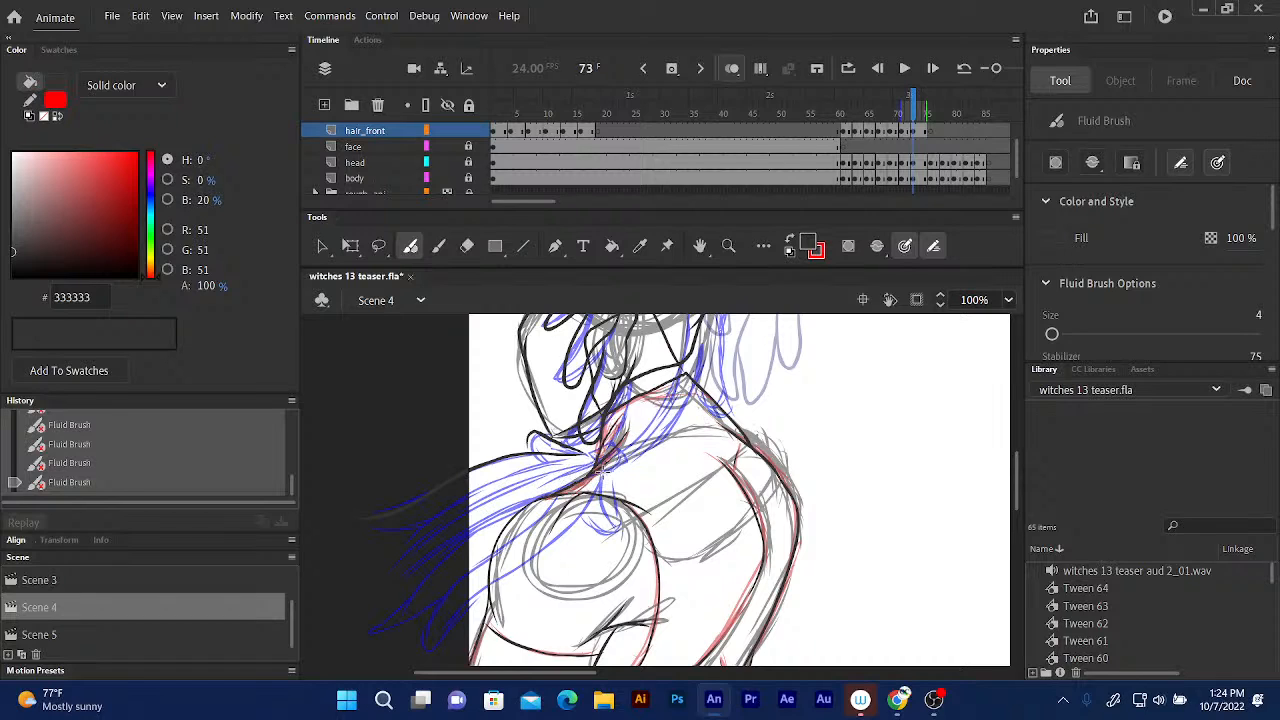
pyautogui.moveTo(596, 492); pyautogui.dragTo(466, 606)
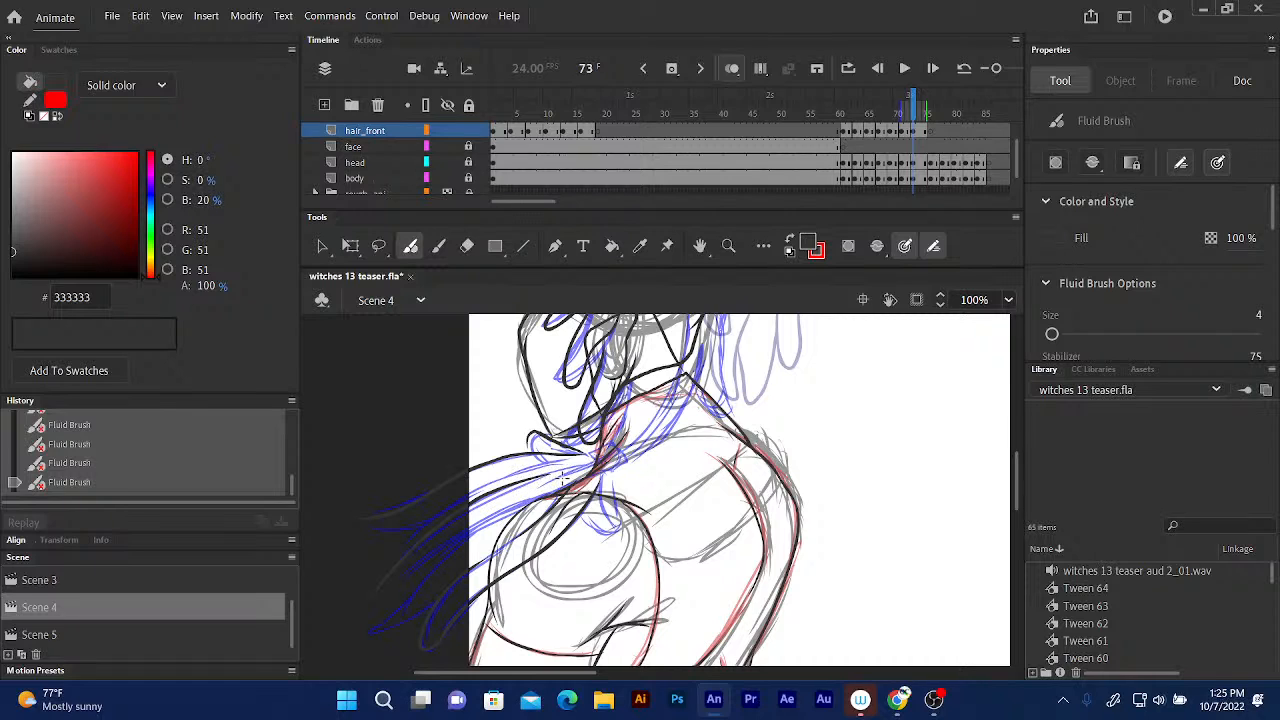
pyautogui.moveTo(560, 480); pyautogui.dragTo(468, 548)
pyautogui.moveTo(609, 466)
pyautogui.mouseDown()
pyautogui.moveTo(578, 545)
pyautogui.moveTo(535, 572)
pyautogui.mouseUp()
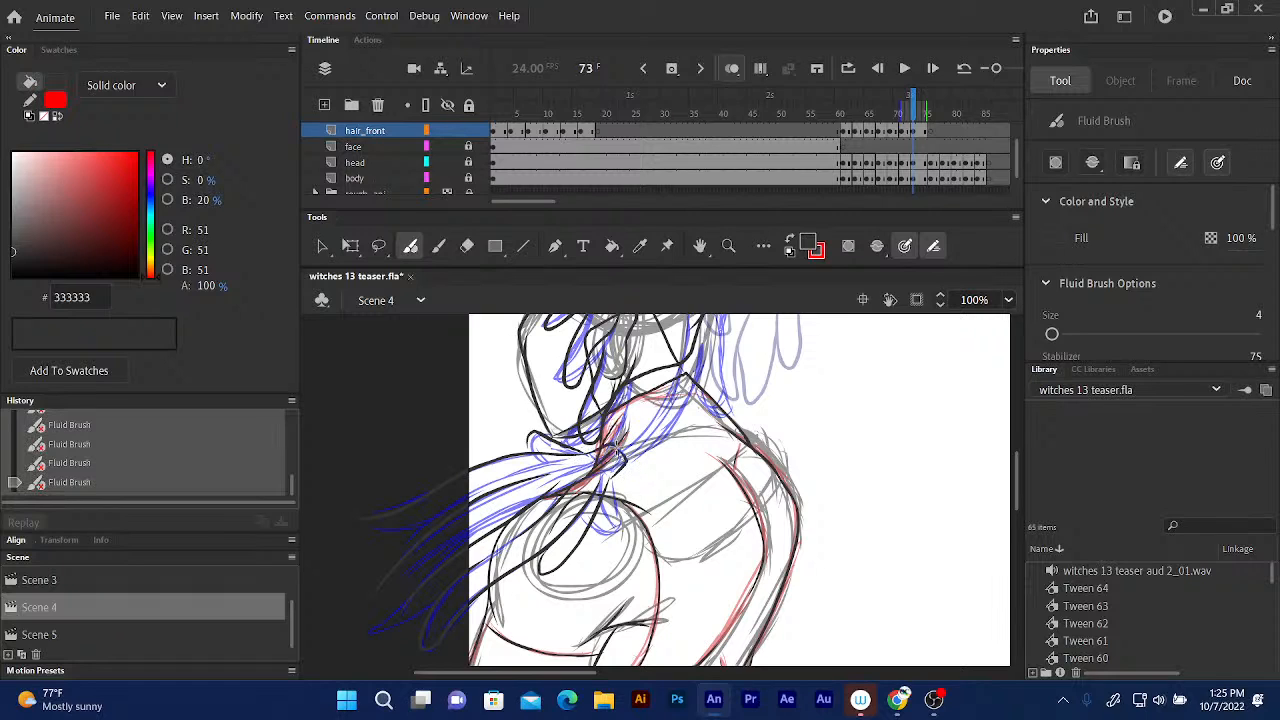
pyautogui.moveTo(616, 466); pyautogui.dragTo(612, 468)
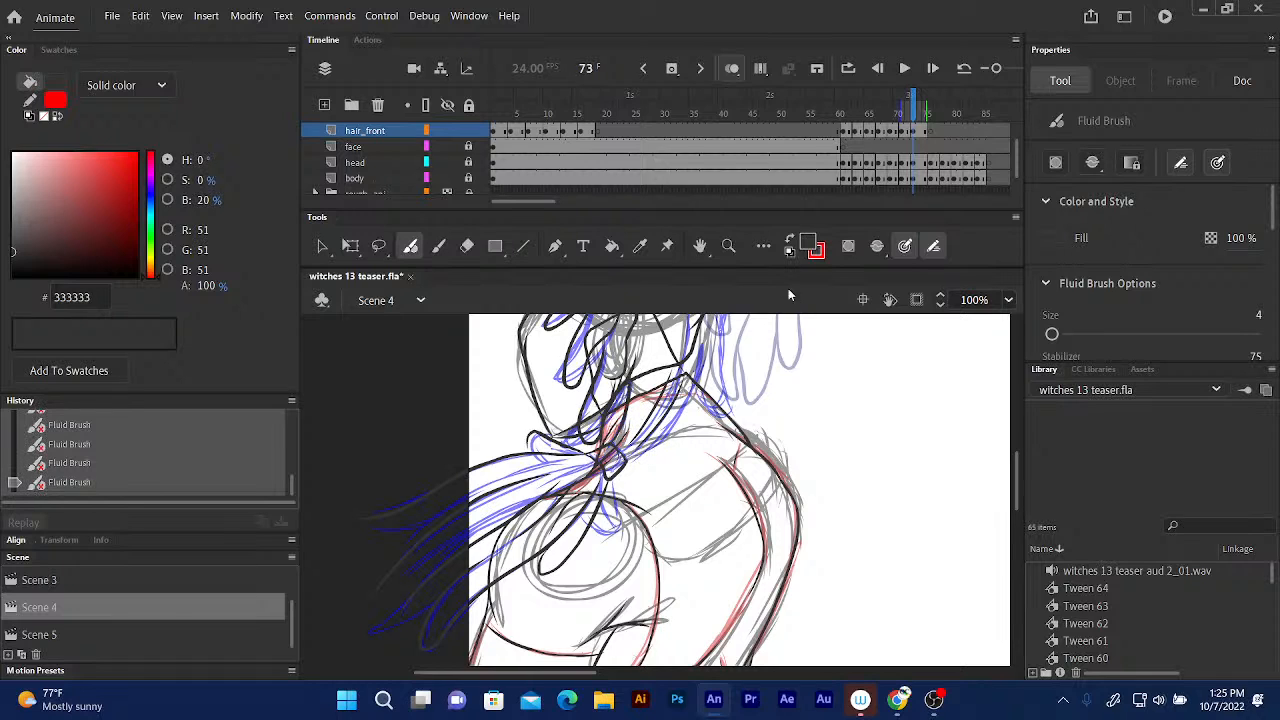
# Ink the hair running from the knot up behind the neck and the long lock down the back of the head on frame 73.
pyautogui.scroll(3, 690, 378)
pyautogui.hscroll(2, 690, 378)
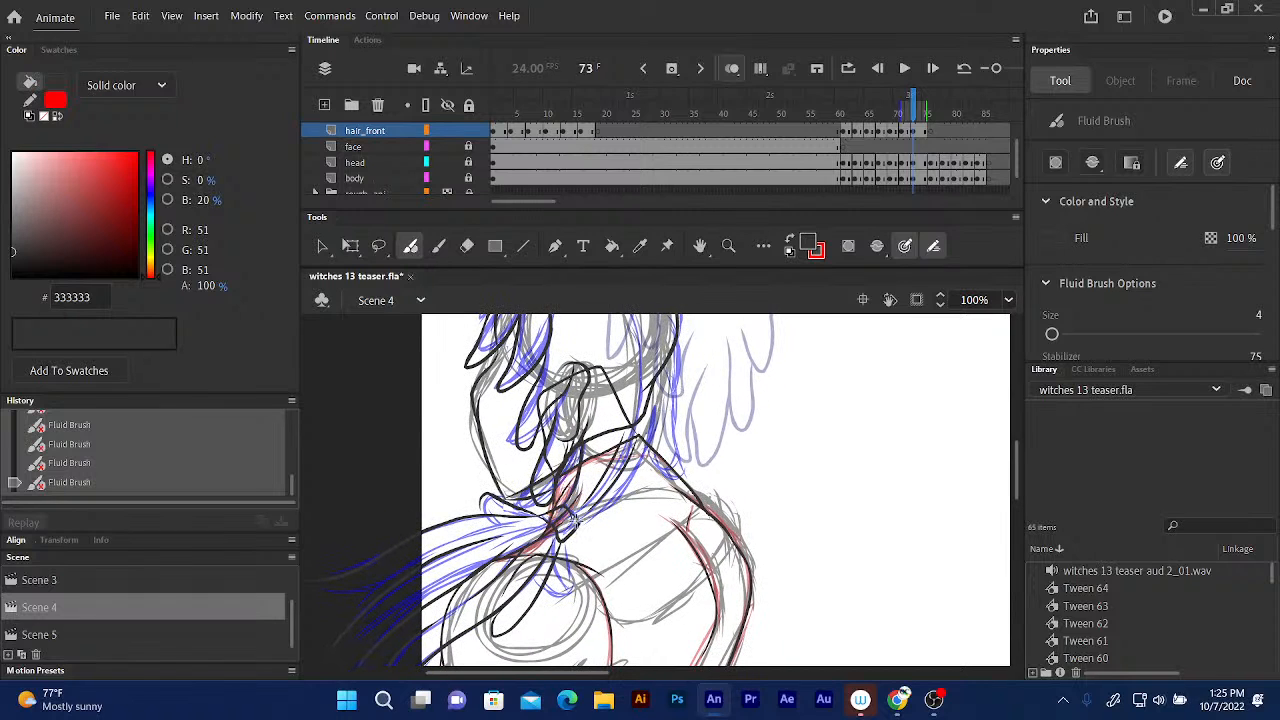
pyautogui.moveTo(575, 519)
pyautogui.mouseDown()
pyautogui.moveTo(620, 492)
pyautogui.moveTo(654, 392)
pyautogui.mouseUp()
pyautogui.scroll(1, 703, 432)
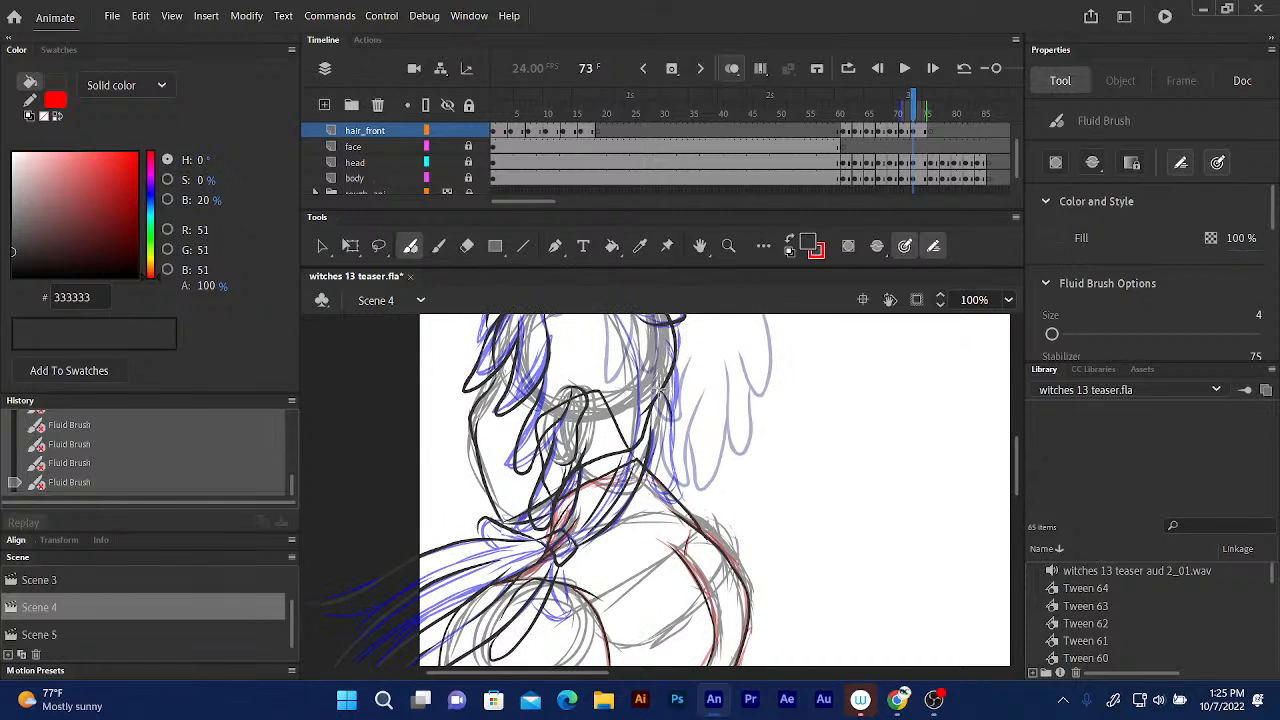
pyautogui.moveTo(671, 410)
pyautogui.mouseDown()
pyautogui.moveTo(668, 494)
pyautogui.moveTo(647, 505)
pyautogui.mouseUp()
pyautogui.moveTo(724, 349)
pyautogui.mouseDown()
pyautogui.moveTo(703, 409)
pyautogui.moveTo(648, 399)
pyautogui.moveTo(658, 464)
pyautogui.mouseUp()
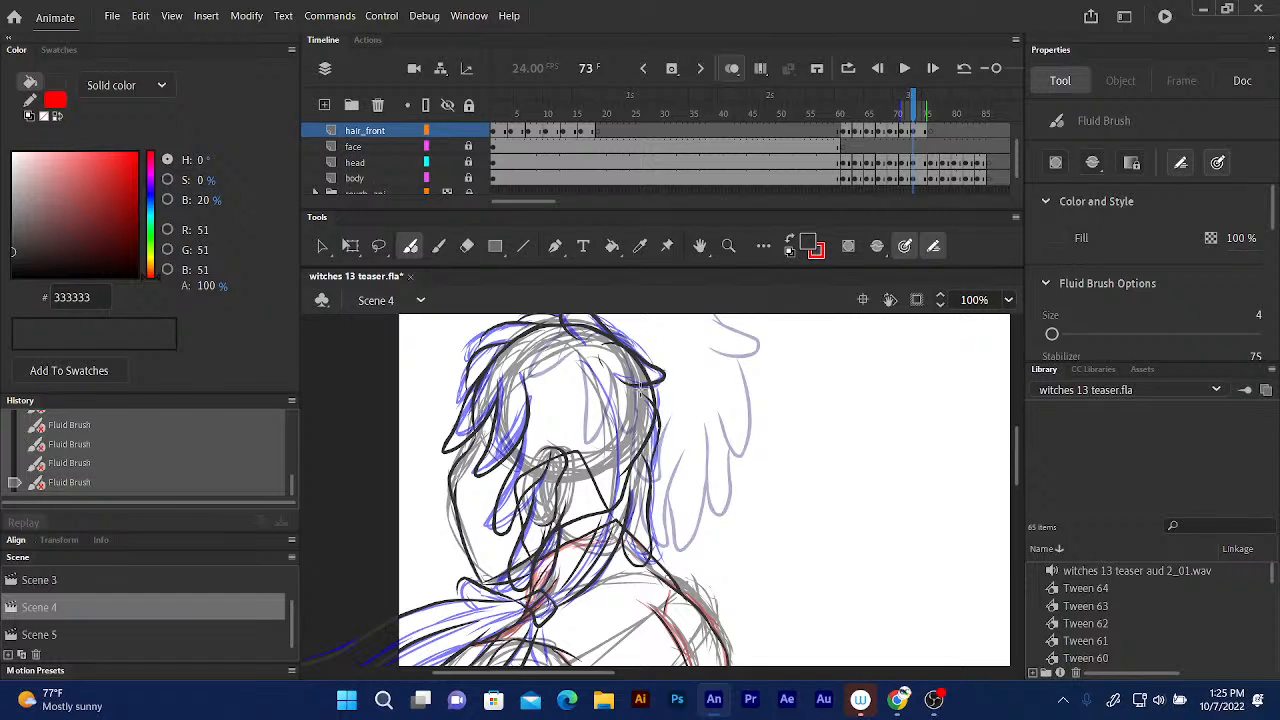
# Ink the connecting line between the crown tuft and back lock on frame 73, and move the playhead to frame 76.
pyautogui.moveTo(618, 332); pyautogui.dragTo(590, 389)
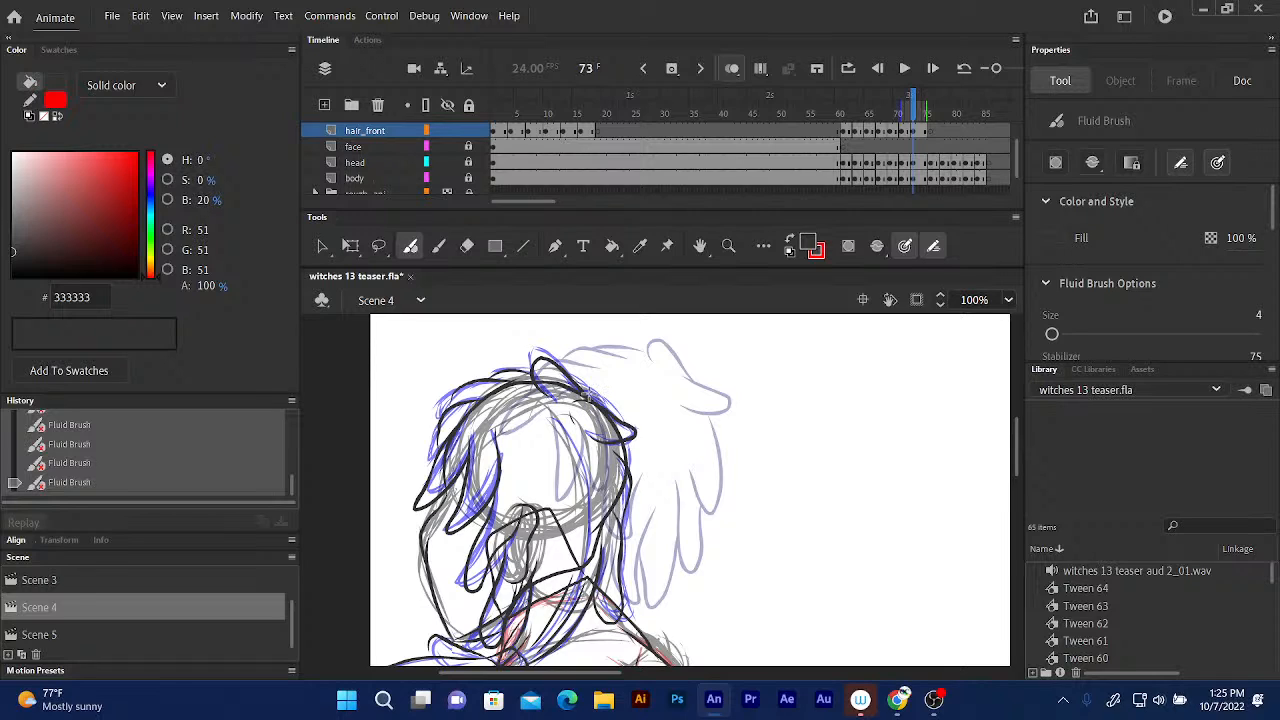
pyautogui.moveTo(587, 395); pyautogui.dragTo(622, 428)
pyautogui.moveTo(605, 402); pyautogui.dragTo(566, 368)
pyautogui.moveTo(914, 108)
pyautogui.mouseDown()
pyautogui.moveTo(880, 105)
pyautogui.moveTo(928, 106)
pyautogui.mouseUp()
pyautogui.click(930, 158)
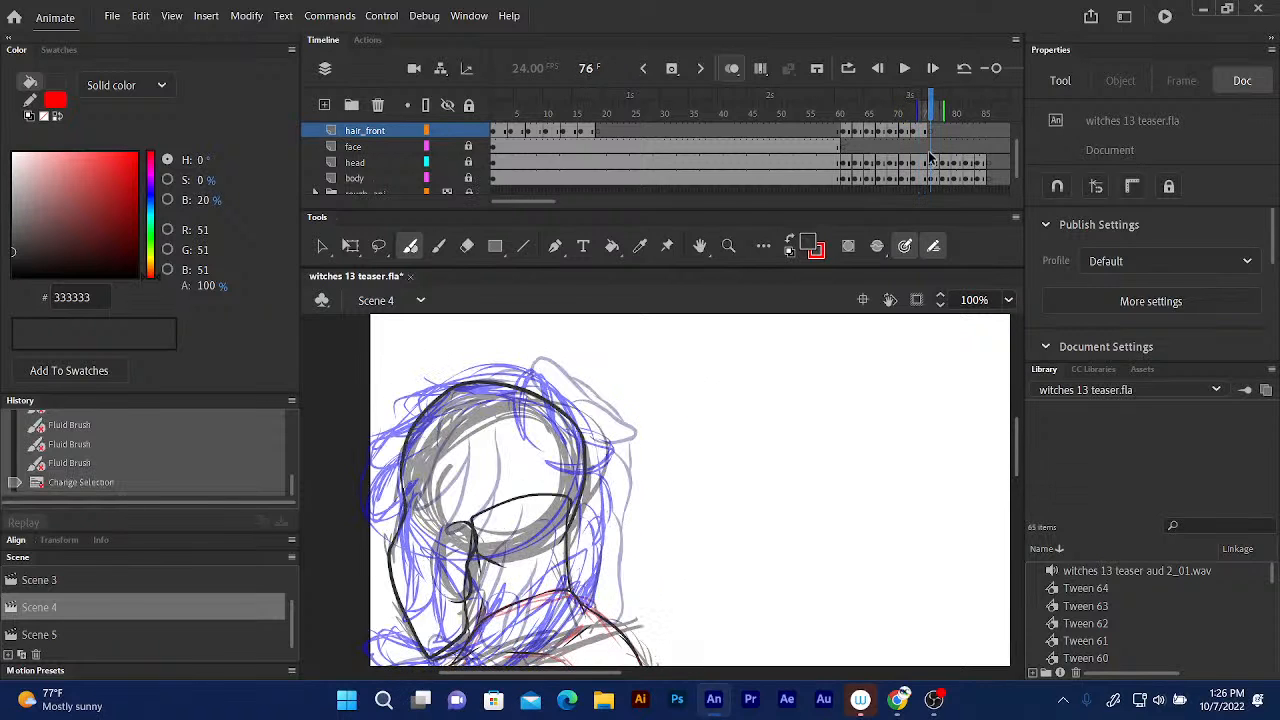